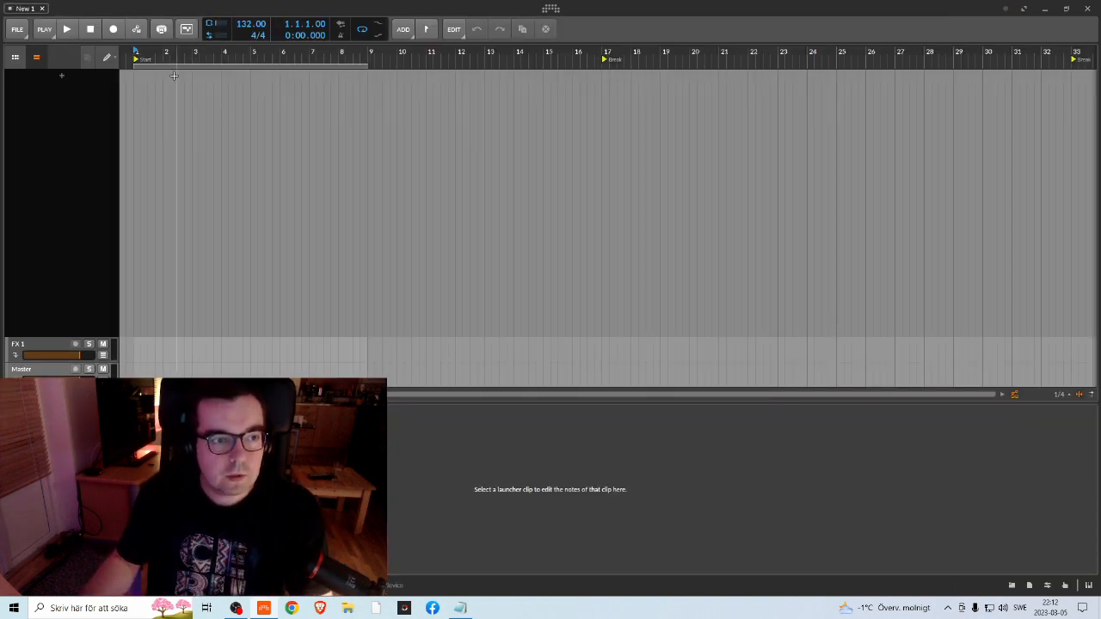
{"action": "mouse_move", "coordinate": [342, 53]}
{"action": "left_mouse_down"}
{"action": "mouse_move", "coordinate": [295, 54]}
{"action": "mouse_move", "coordinate": [338, 54]}
{"action": "left_mouse_up"}
{"action": "left_click_drag", "start_coordinate": [150, 66], "coordinate": [152, 67]}
{"action": "left_click_drag", "start_coordinate": [341, 57], "coordinate": [392, 57]}
{"action": "left_click_drag", "start_coordinate": [285, 66], "coordinate": [158, 59]}
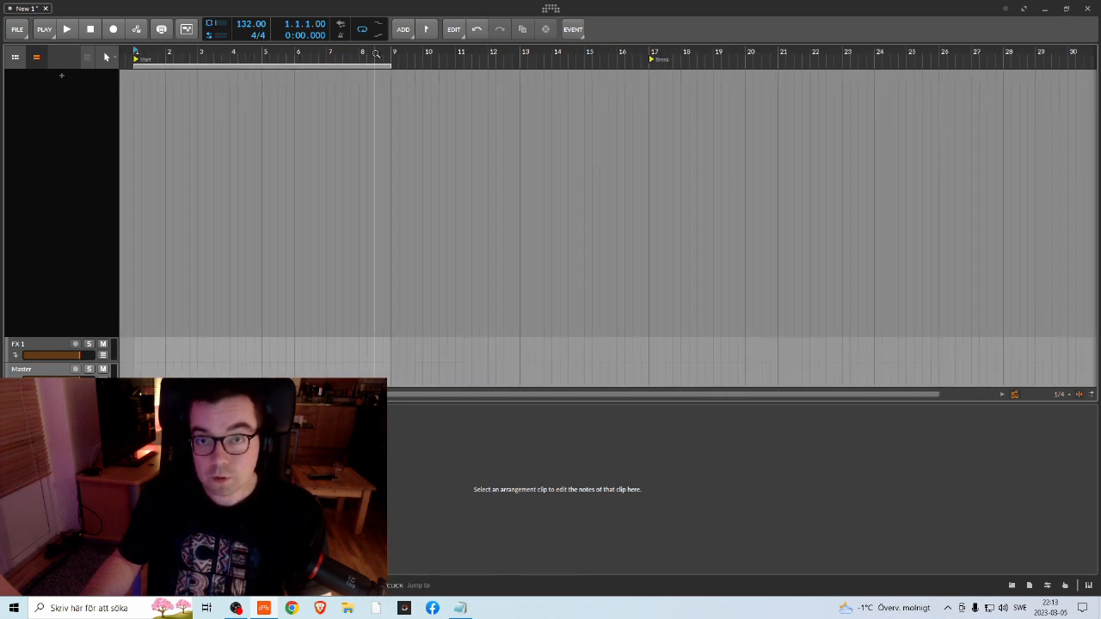
{"action": "left_click_drag", "start_coordinate": [270, 57], "coordinate": [247, 66]}
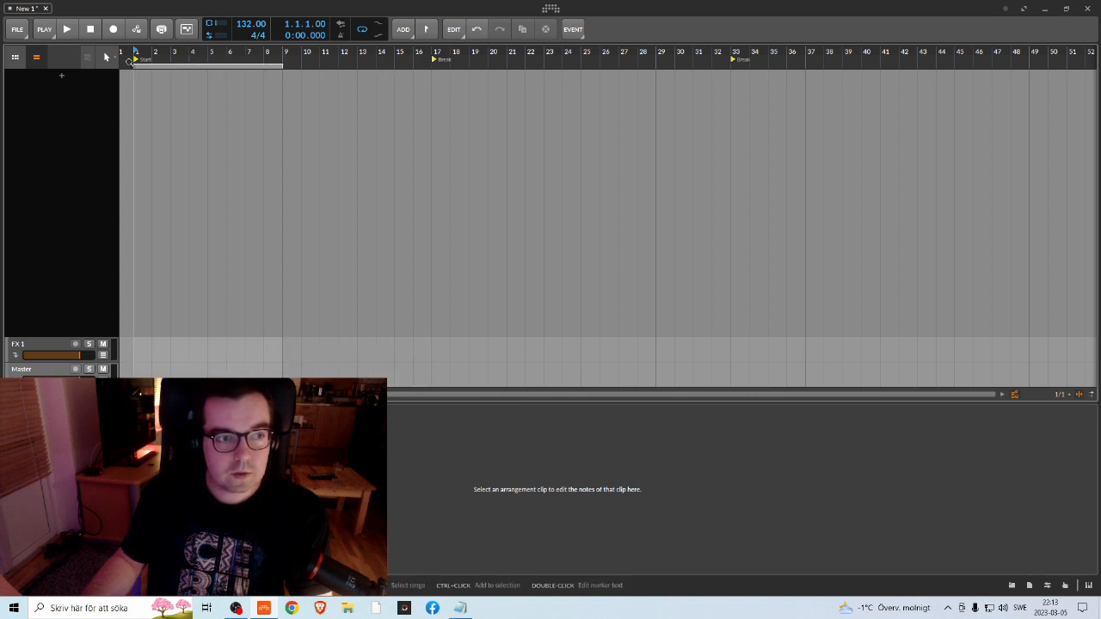
{"action": "left_click", "coordinate": [106, 57]}
{"action": "left_click", "coordinate": [86, 76]}
{"action": "left_click", "coordinate": [105, 56]}
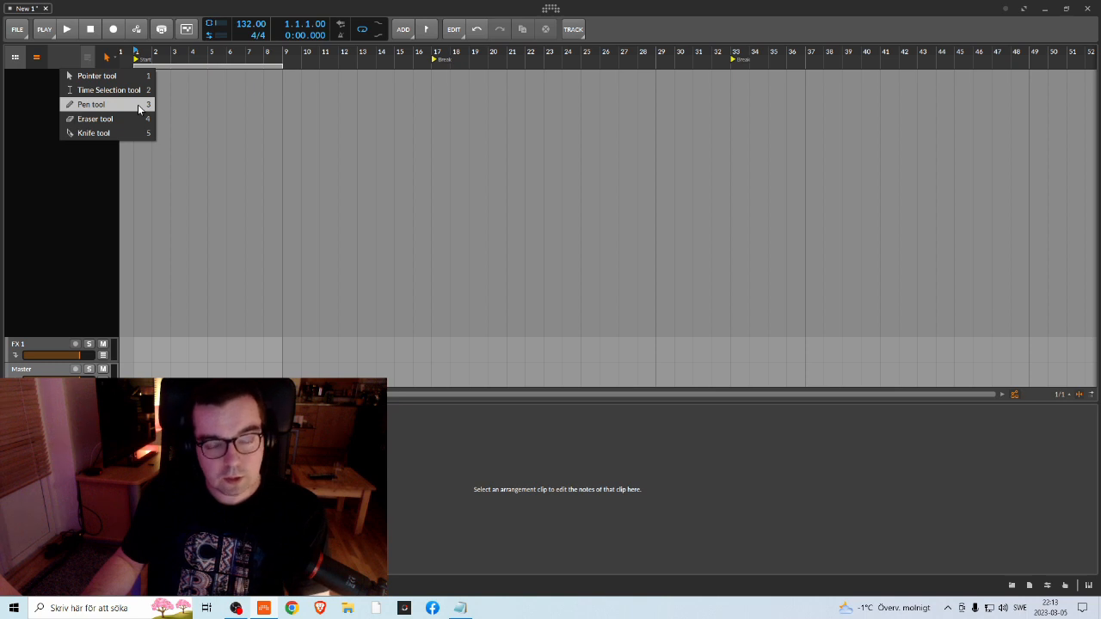
{"action": "left_click", "coordinate": [61, 141]}
{"action": "right_click", "coordinate": [82, 118]}
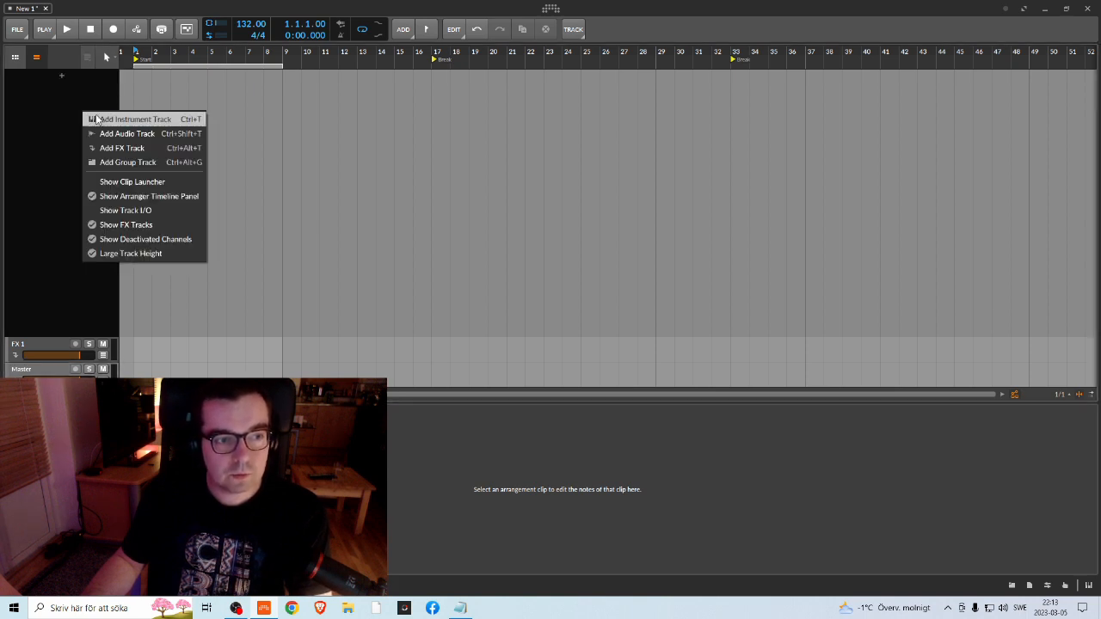
{"action": "left_click", "coordinate": [51, 113]}
{"action": "left_click", "coordinate": [17, 29]}
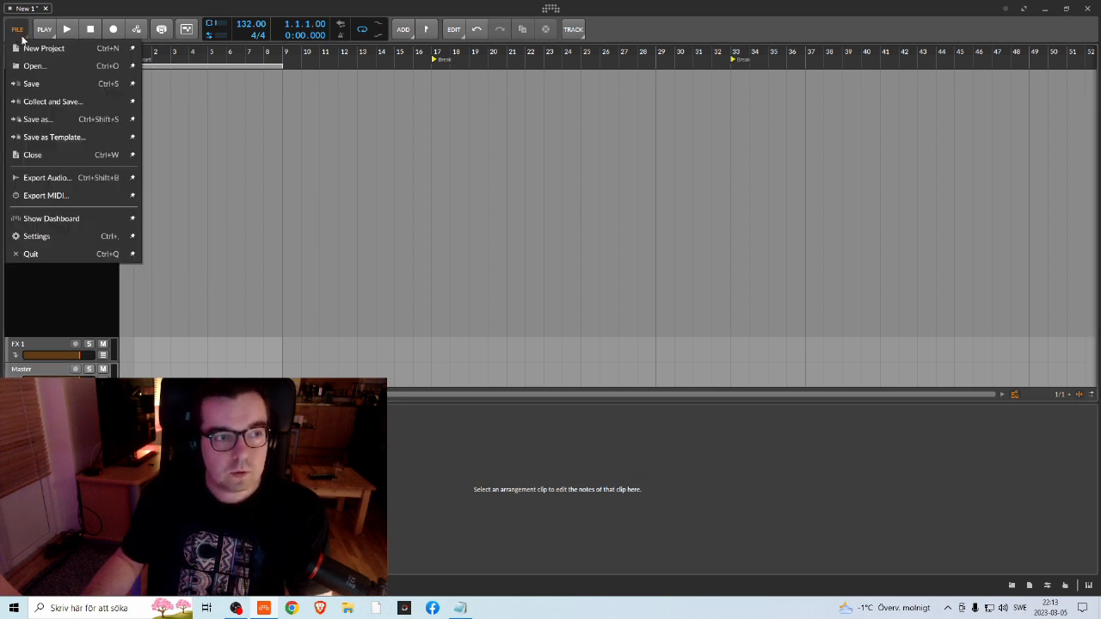
{"action": "left_click", "coordinate": [107, 82]}
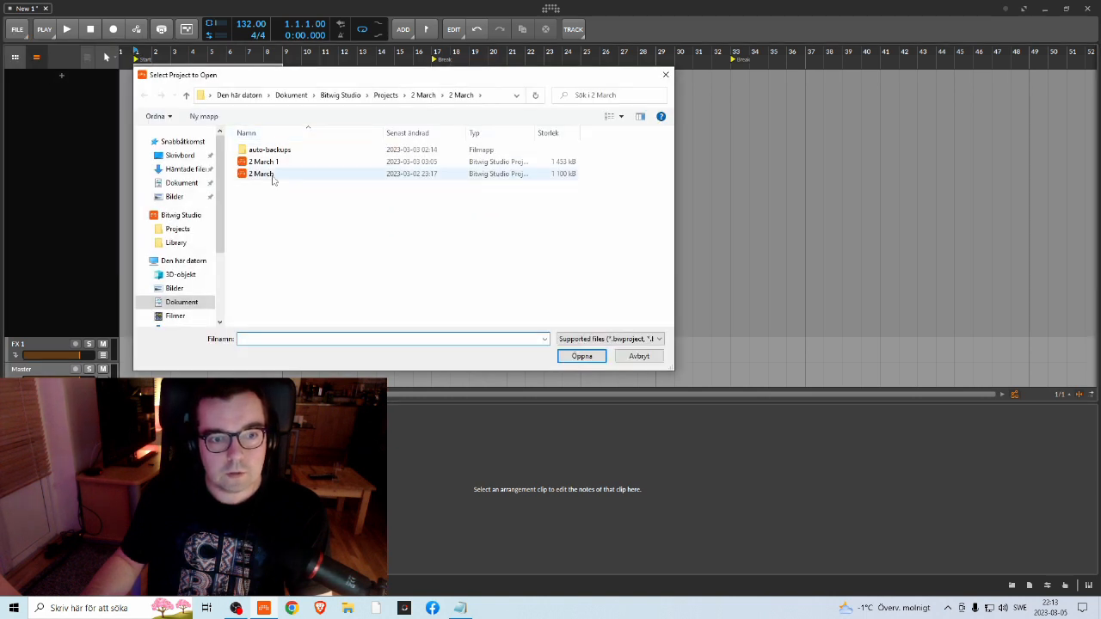
{"action": "left_click", "coordinate": [641, 355]}
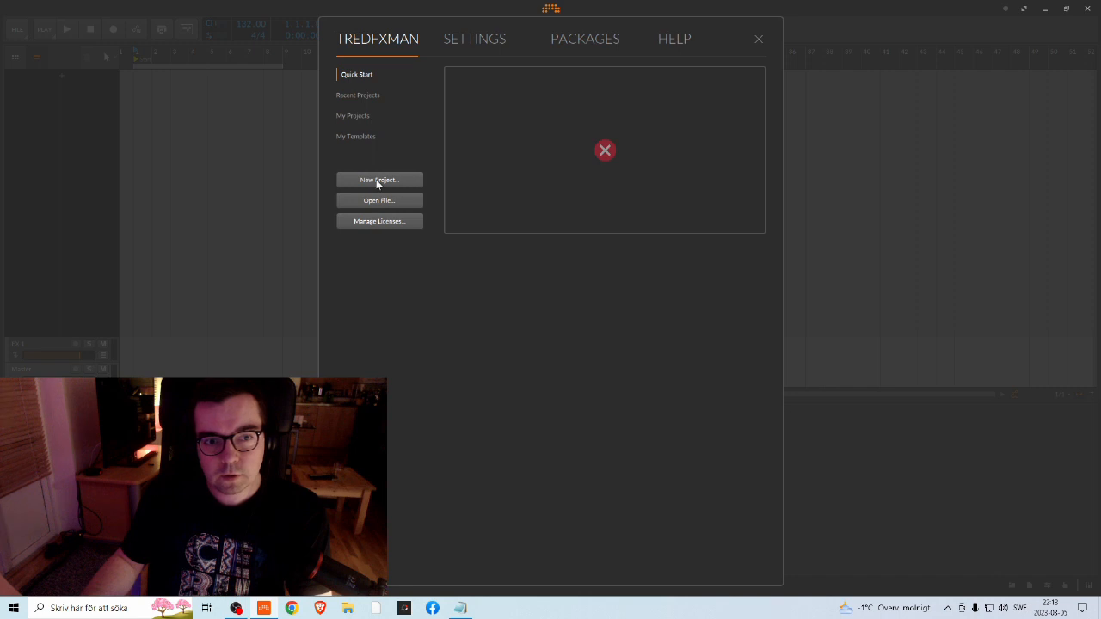
Step: Open the recent project 2 March 1 and close the empty New 1 project
{"action": "left_click", "coordinate": [384, 96]}
{"action": "left_click", "coordinate": [733, 95]}
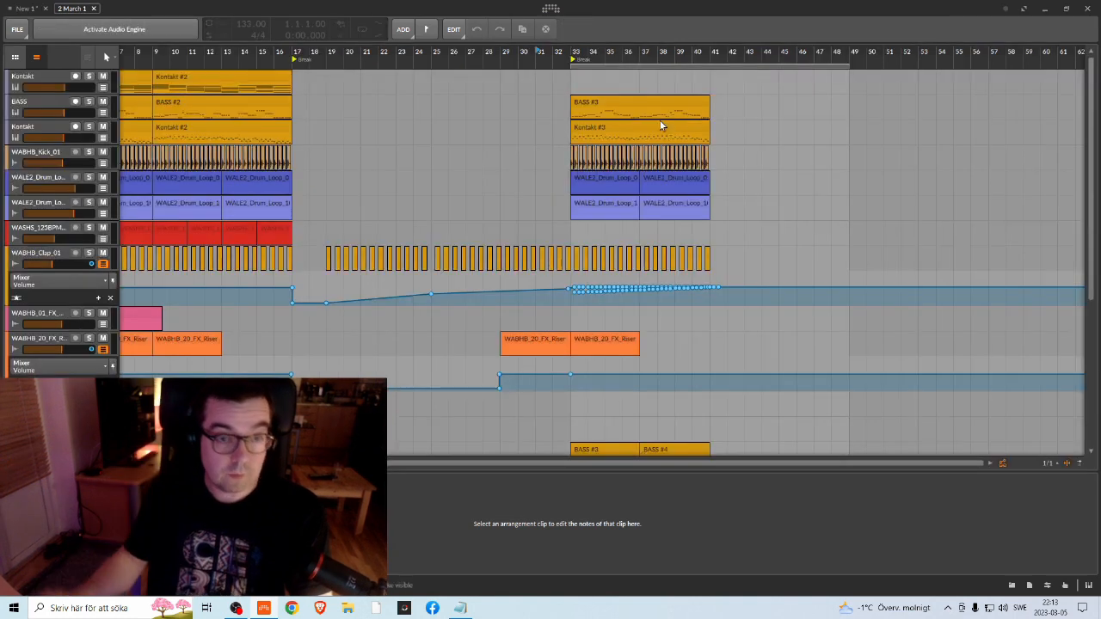
{"action": "left_click", "coordinate": [25, 10]}
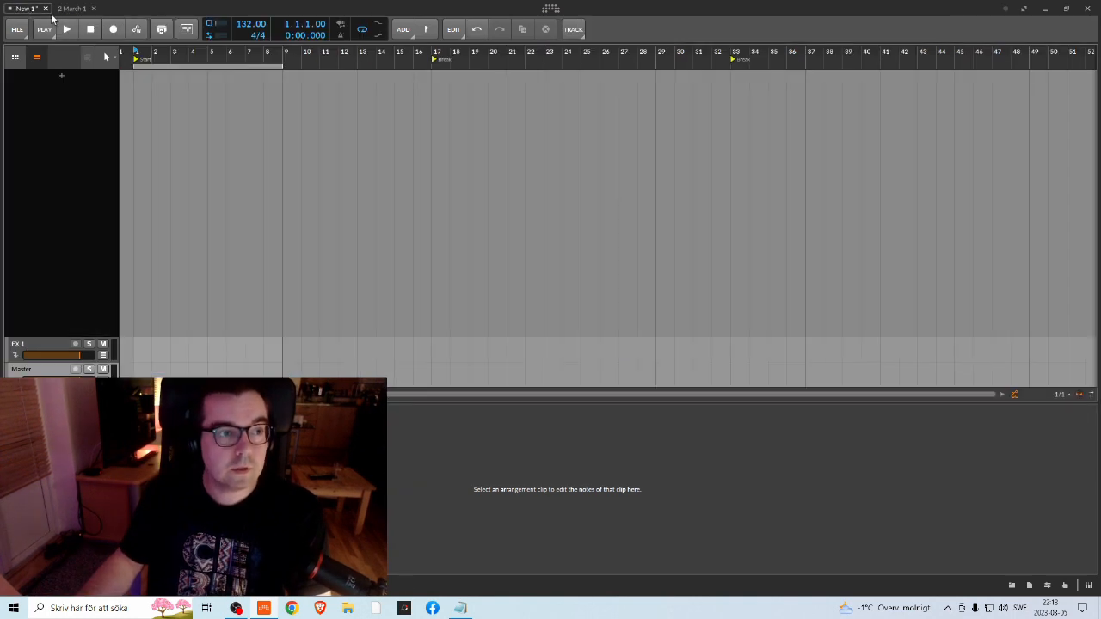
{"action": "left_click", "coordinate": [46, 8]}
{"action": "left_click", "coordinate": [583, 344]}
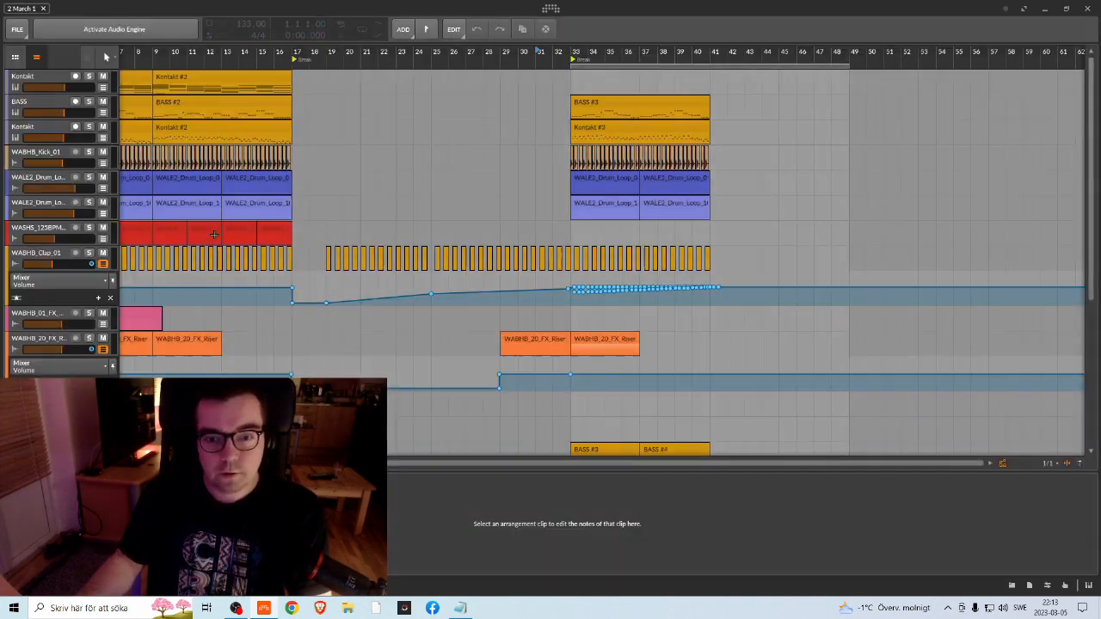
Step: Activate the audio engine and play the arrangement from bar 1, with the loop range spanning bars 1 to 17
{"action": "left_click", "coordinate": [80, 29]}
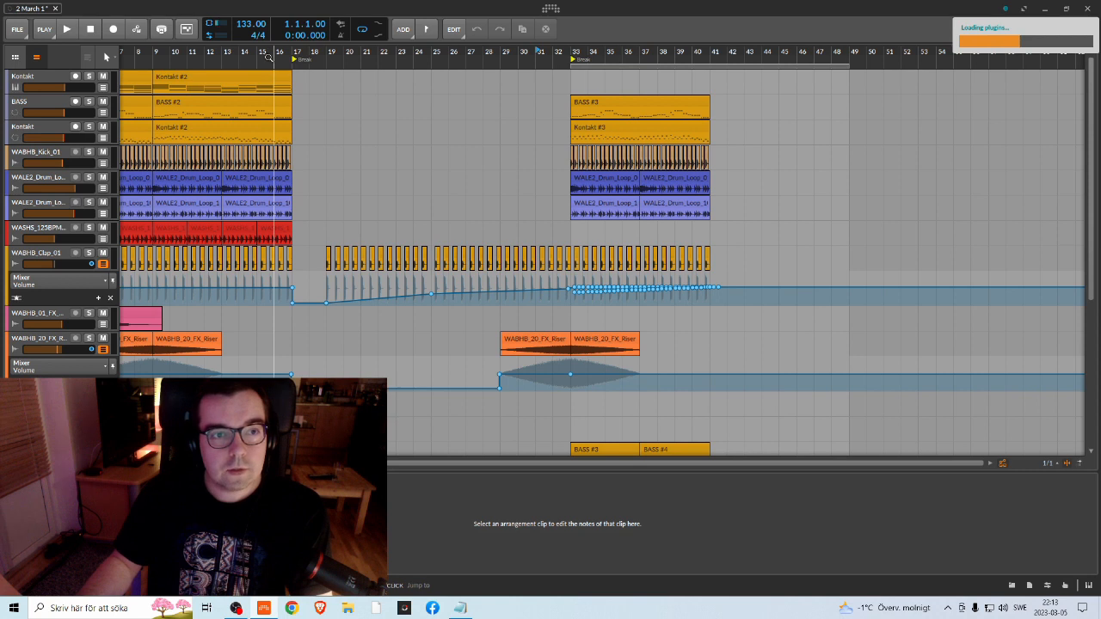
{"action": "left_click_drag", "start_coordinate": [269, 58], "coordinate": [668, 75]}
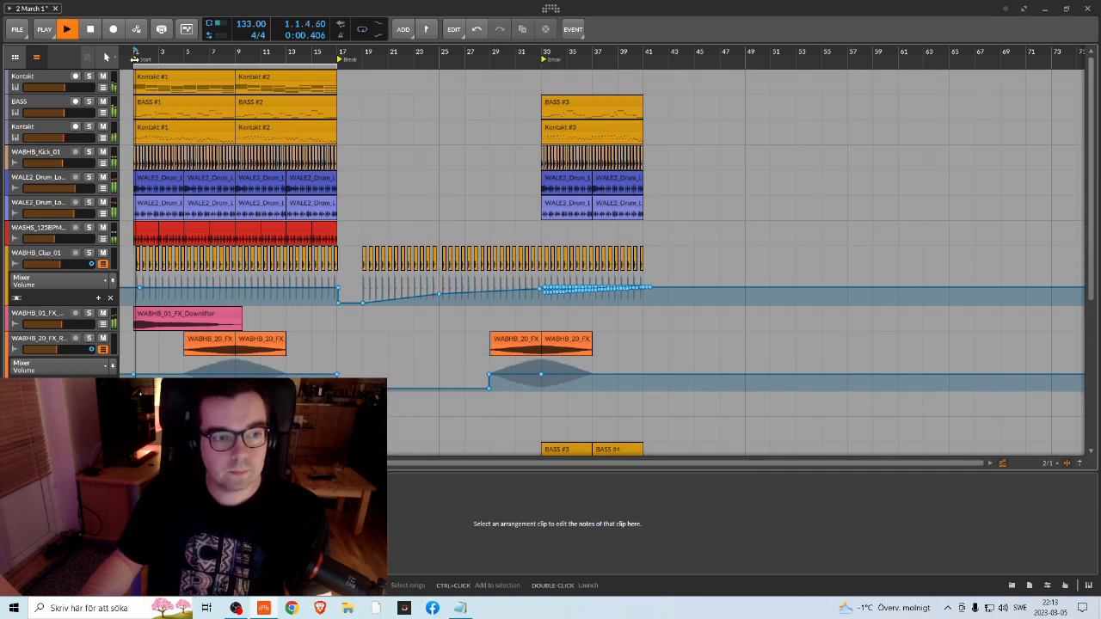
Step: Examine the clips and volume automation on all tracks while the first section and the start of the break play
{"action": "scroll", "coordinate": [292, 216], "scroll_direction": "down", "scroll_amount": 4}
{"action": "scroll", "coordinate": [321, 250], "scroll_direction": "down", "scroll_amount": 2}
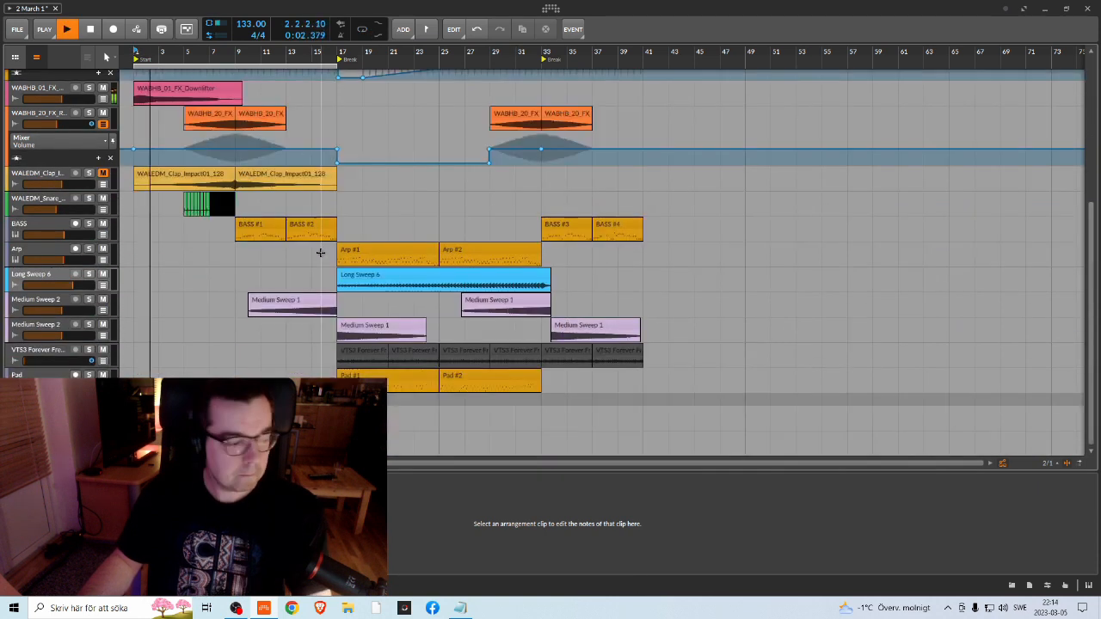
{"action": "scroll", "coordinate": [375, 225], "scroll_direction": "up", "scroll_amount": 3}
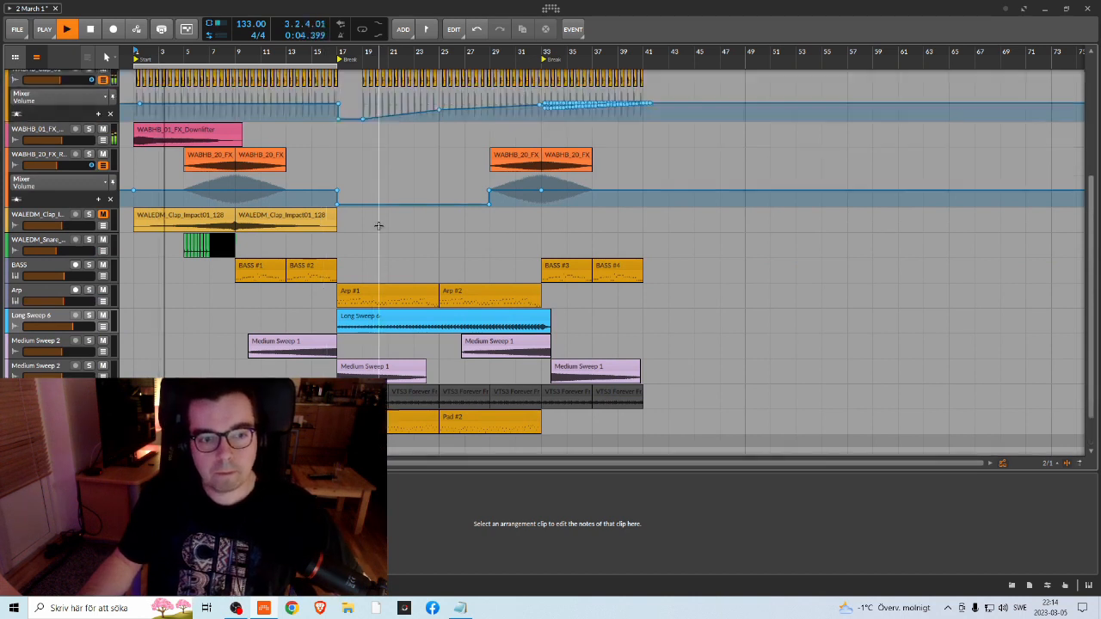
{"action": "scroll", "coordinate": [377, 225], "scroll_direction": "up", "scroll_amount": 5}
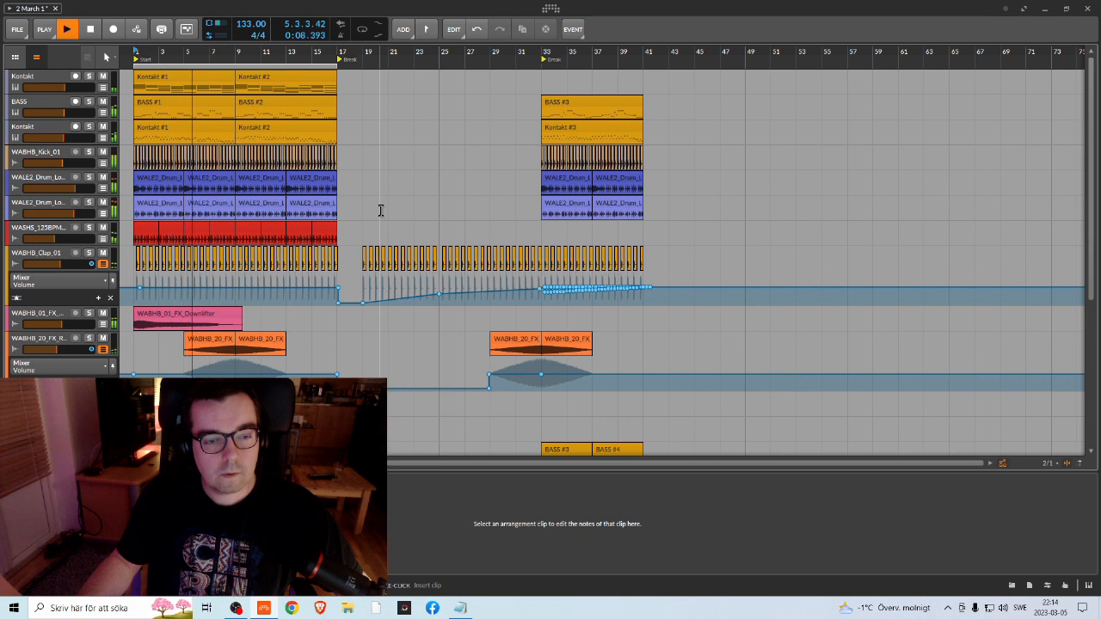
{"action": "scroll", "coordinate": [380, 211], "scroll_direction": "down", "scroll_amount": 6}
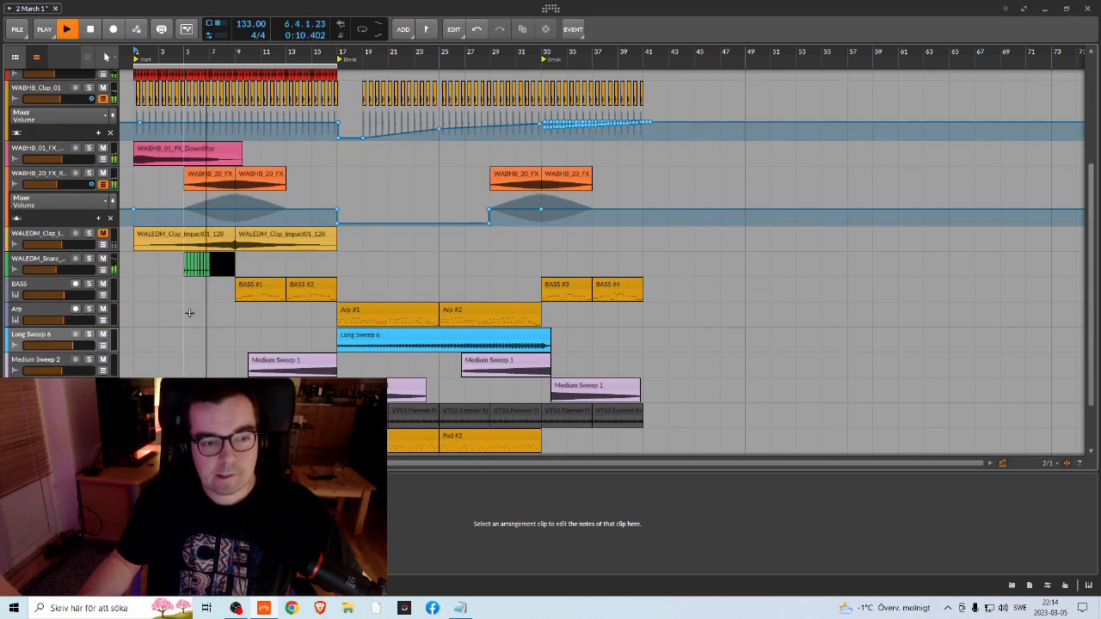
{"action": "scroll", "coordinate": [189, 312], "scroll_direction": "up", "scroll_amount": 6}
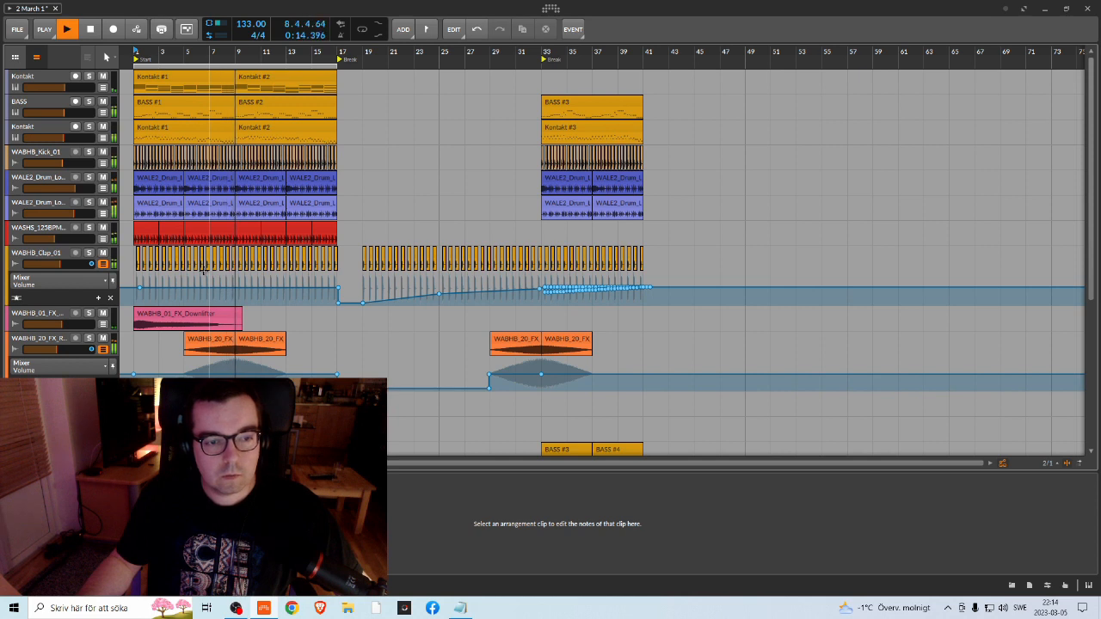
{"action": "scroll", "coordinate": [203, 272], "scroll_direction": "down", "scroll_amount": 4}
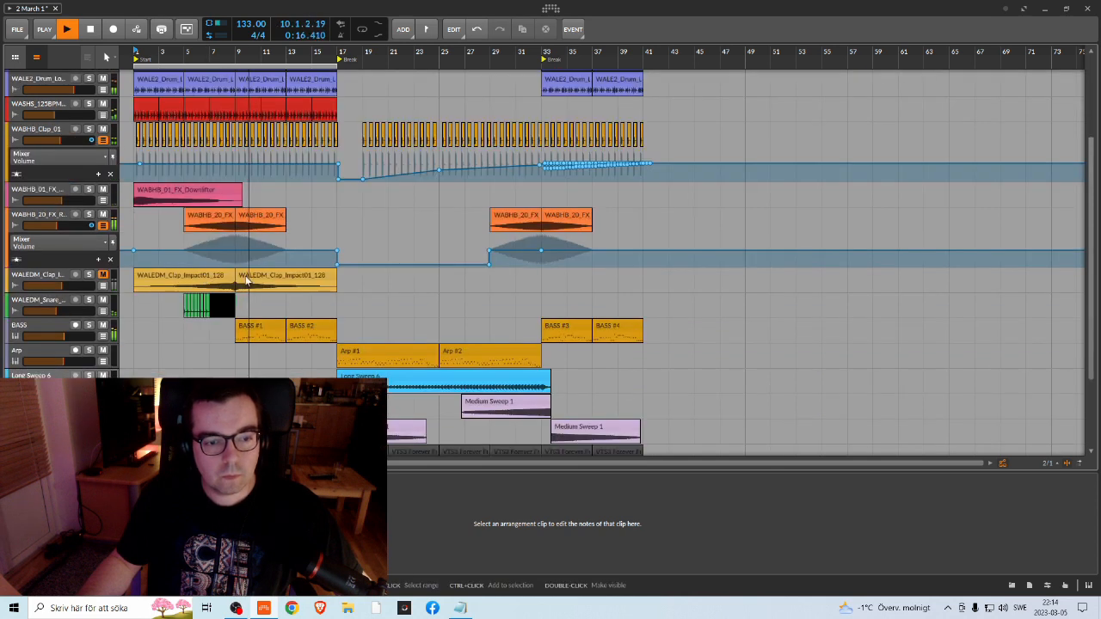
{"action": "scroll", "coordinate": [237, 278], "scroll_direction": "up", "scroll_amount": 4}
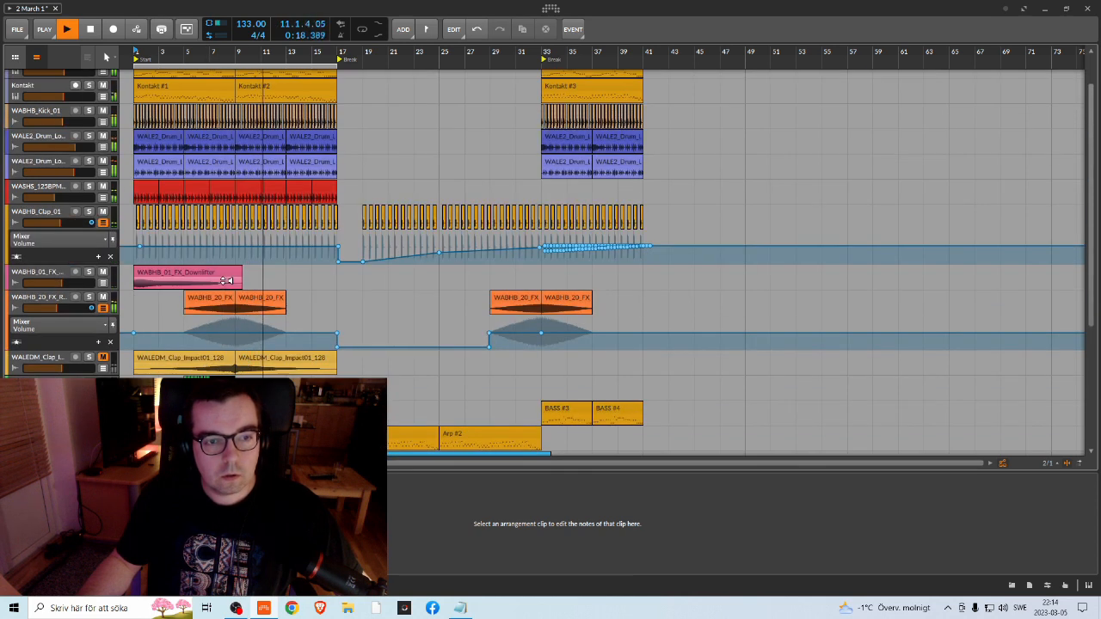
{"action": "scroll", "coordinate": [229, 281], "scroll_direction": "down", "scroll_amount": 4}
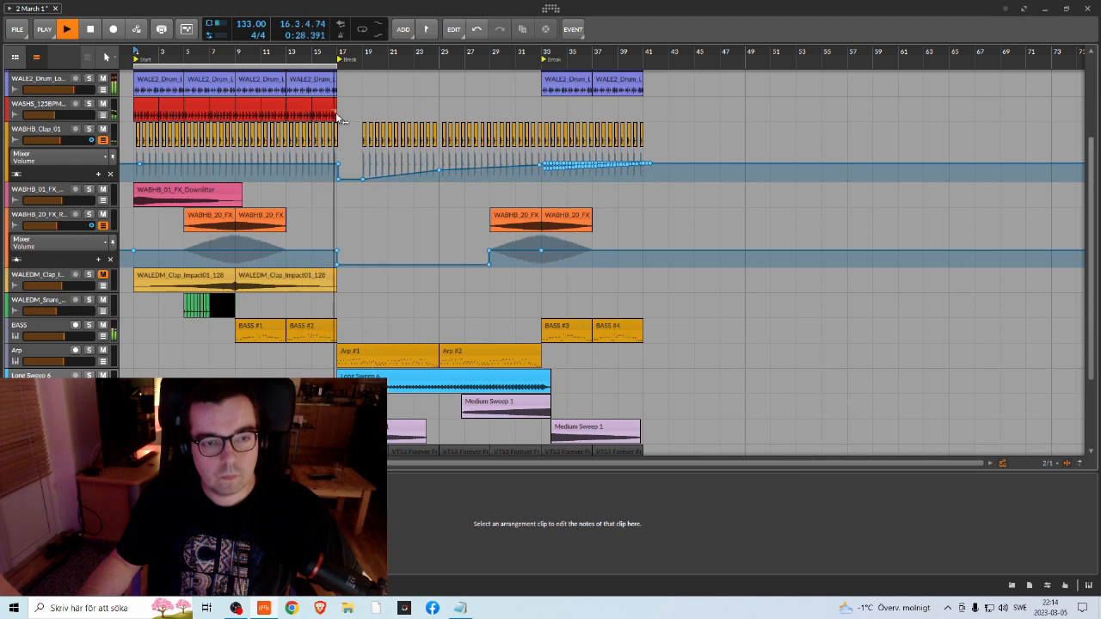
{"action": "scroll", "coordinate": [441, 315], "scroll_direction": "down", "scroll_amount": 3}
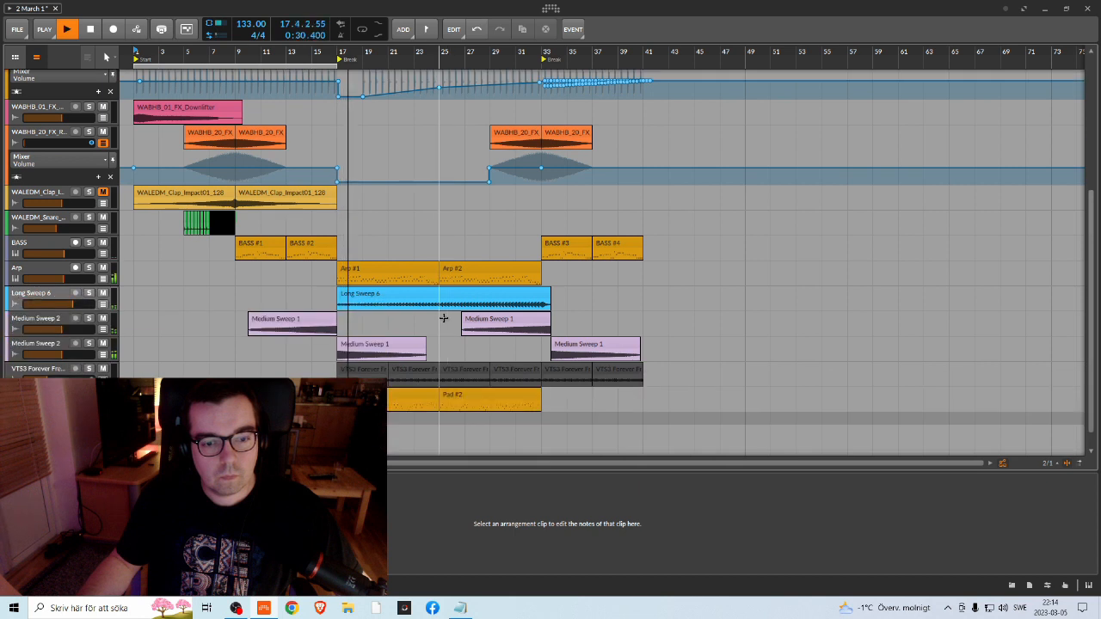
{"action": "scroll", "coordinate": [539, 338], "scroll_direction": "up", "scroll_amount": 2}
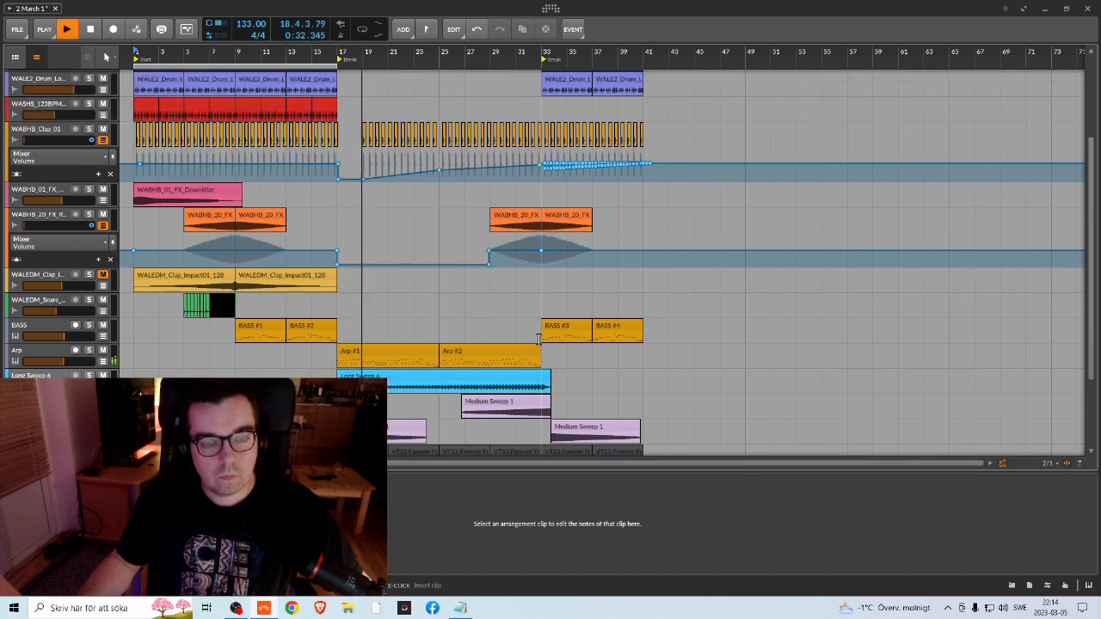
{"action": "scroll", "coordinate": [537, 345], "scroll_direction": "down", "scroll_amount": 2}
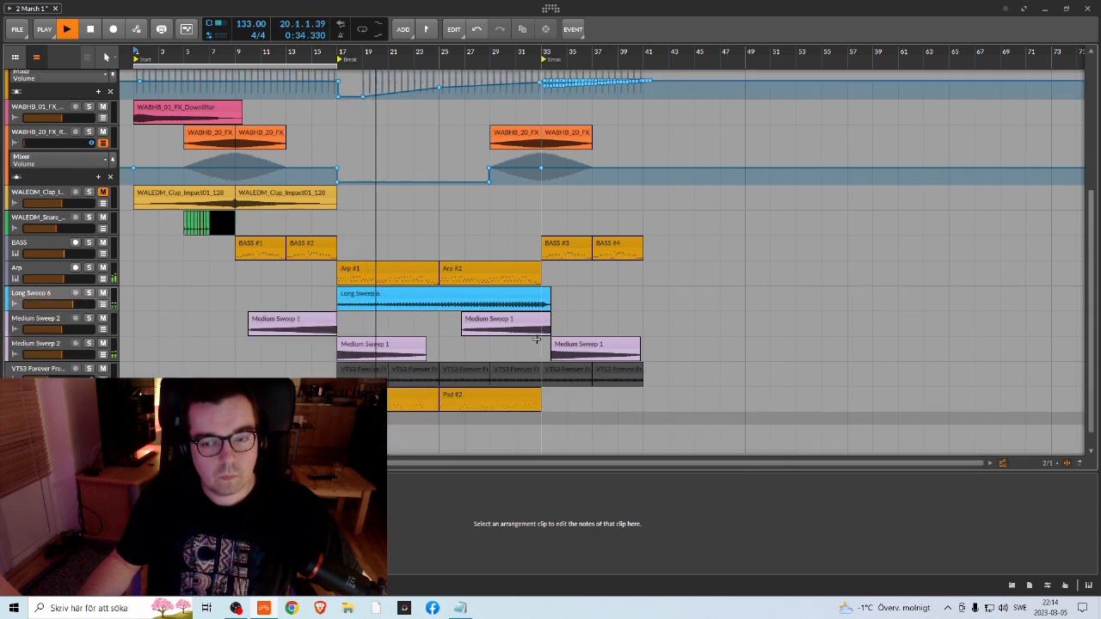
{"action": "scroll", "coordinate": [537, 344], "scroll_direction": "up", "scroll_amount": 1}
{"action": "scroll", "coordinate": [537, 344], "scroll_direction": "down", "scroll_amount": 1}
{"action": "scroll", "coordinate": [537, 342], "scroll_direction": "up", "scroll_amount": 1}
{"action": "scroll", "coordinate": [537, 340], "scroll_direction": "down", "scroll_amount": 1}
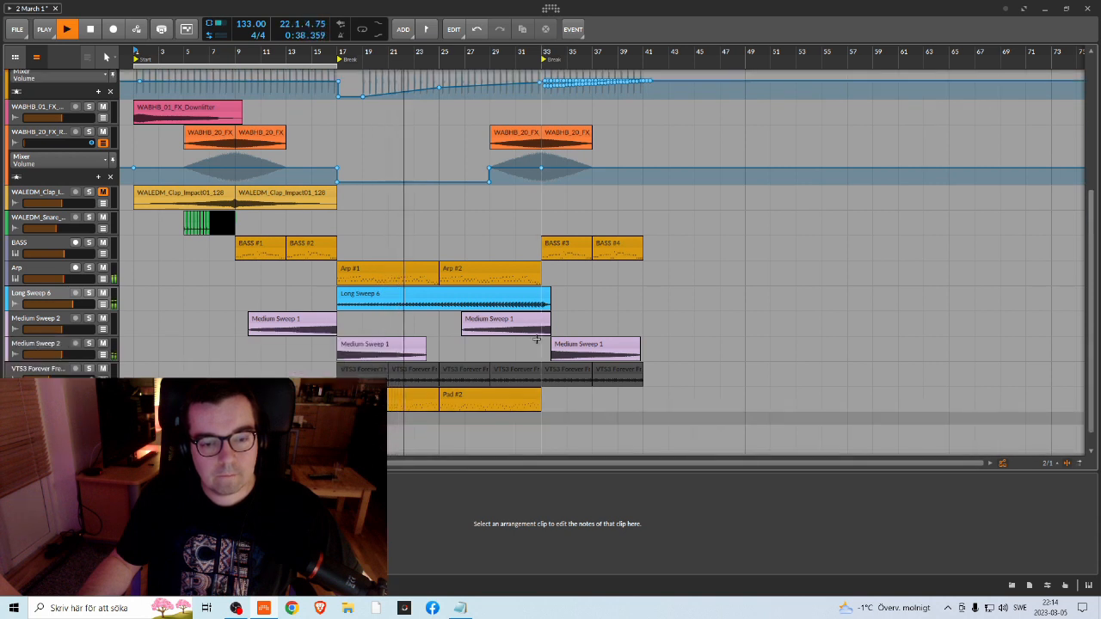
{"action": "scroll", "coordinate": [540, 339], "scroll_direction": "up", "scroll_amount": 5}
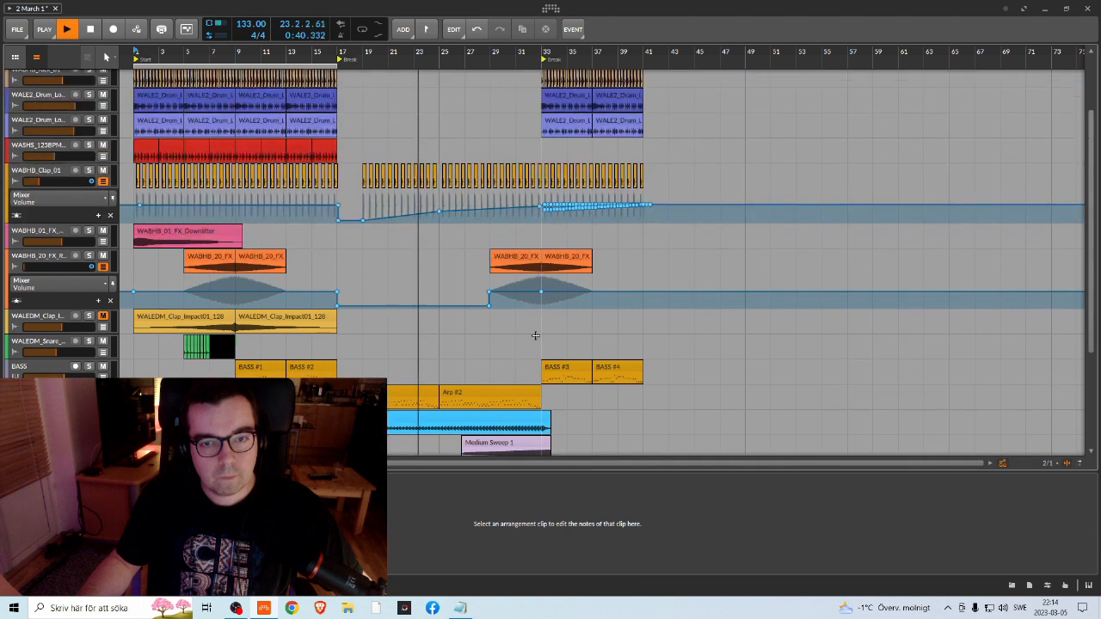
{"action": "scroll", "coordinate": [535, 336], "scroll_direction": "down", "scroll_amount": 1}
{"action": "scroll", "coordinate": [535, 336], "scroll_direction": "down", "scroll_amount": 5}
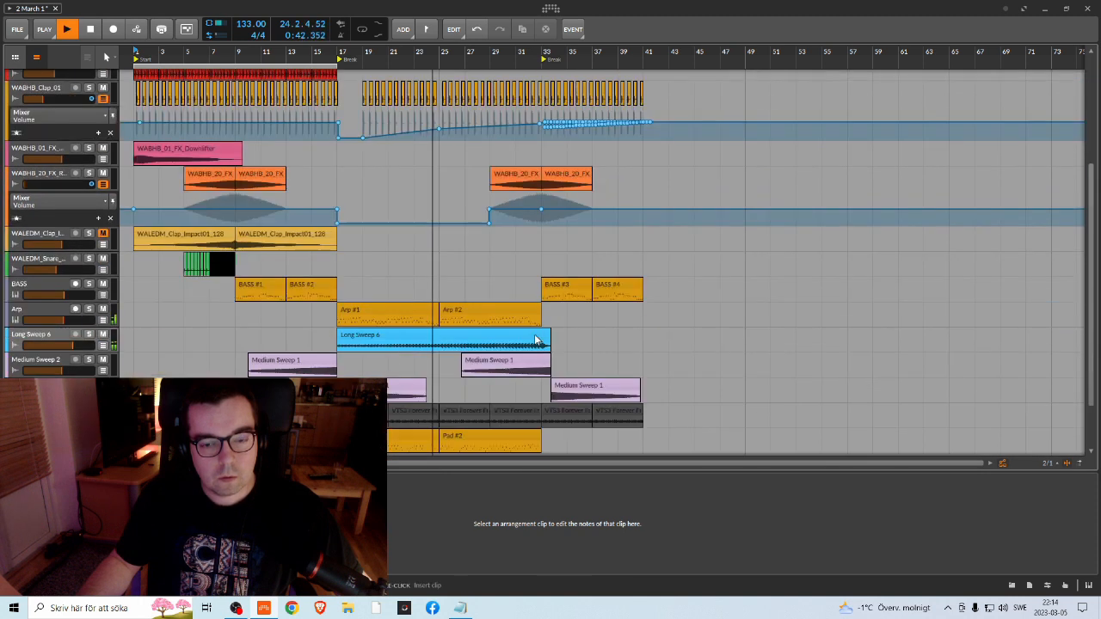
Step: Move the loop range to bars 17 to 33 and review the break's tracks during playback
{"action": "left_click_drag", "start_coordinate": [324, 66], "coordinate": [430, 57]}
{"action": "scroll", "coordinate": [436, 254], "scroll_direction": "down", "scroll_amount": 3}
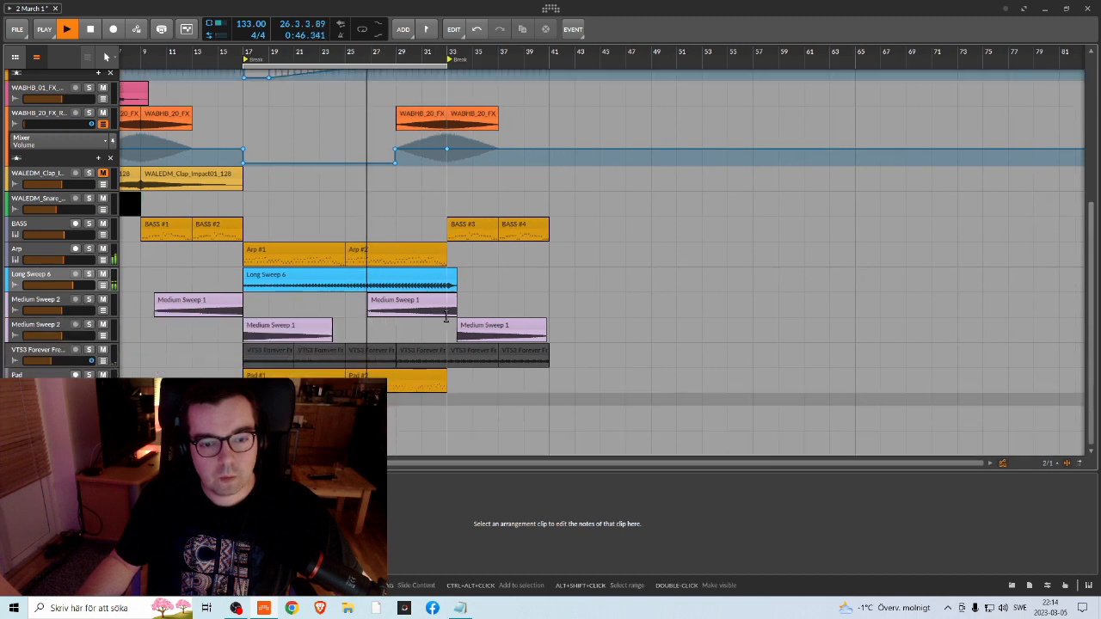
{"action": "scroll", "coordinate": [449, 314], "scroll_direction": "up", "scroll_amount": 2}
{"action": "scroll", "coordinate": [449, 319], "scroll_direction": "up", "scroll_amount": 6}
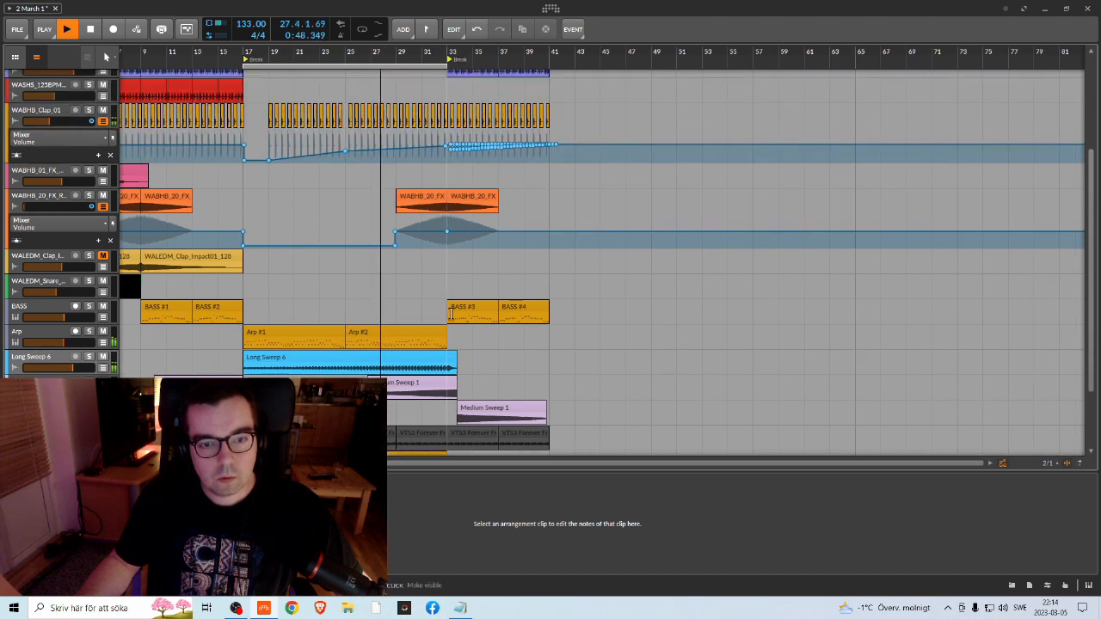
{"action": "scroll", "coordinate": [421, 225], "scroll_direction": "up", "scroll_amount": 1}
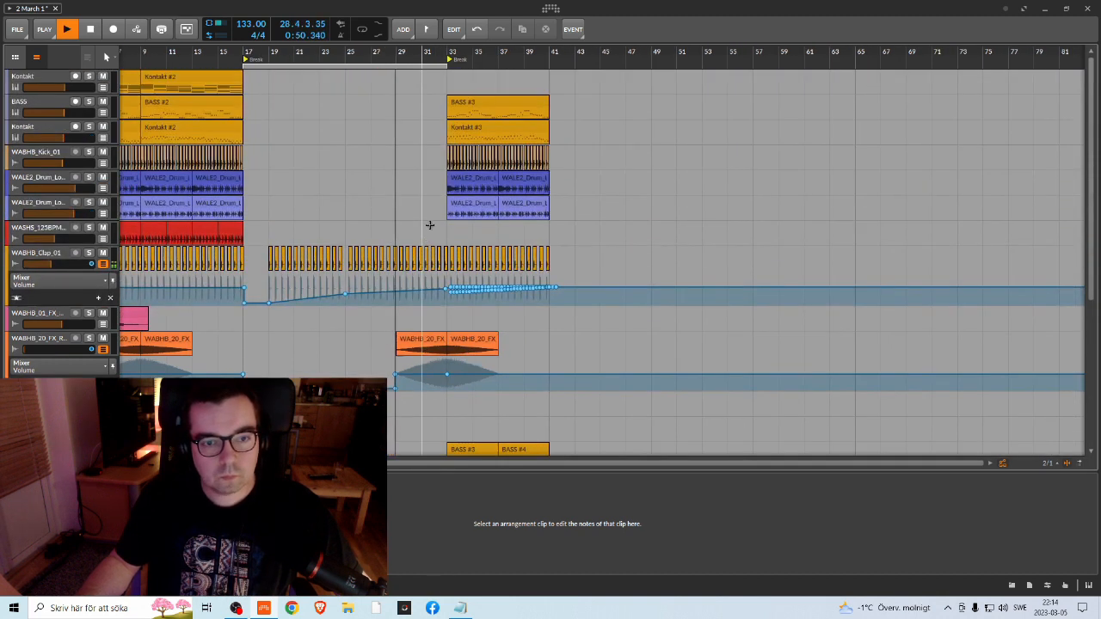
{"action": "scroll", "coordinate": [440, 222], "scroll_direction": "down", "scroll_amount": 8}
{"action": "scroll", "coordinate": [441, 230], "scroll_direction": "up", "scroll_amount": 3}
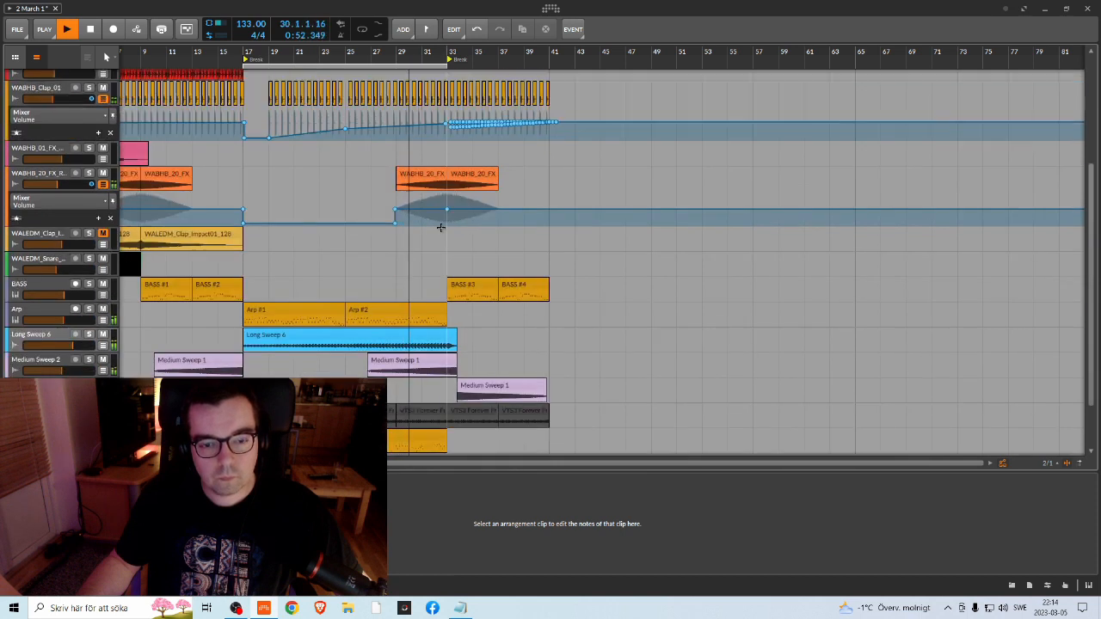
{"action": "scroll", "coordinate": [441, 231], "scroll_direction": "up", "scroll_amount": 5}
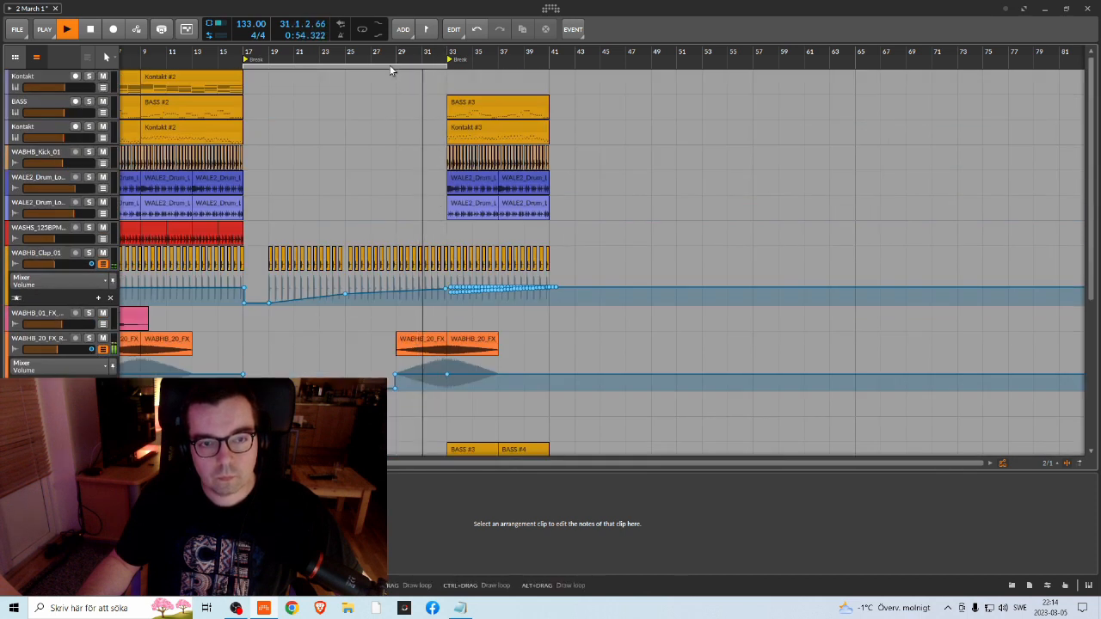
Step: Set the loop range to bars 33 to 41, enable looping, and review the tracks in that section
{"action": "left_click_drag", "start_coordinate": [578, 67], "coordinate": [592, 66]}
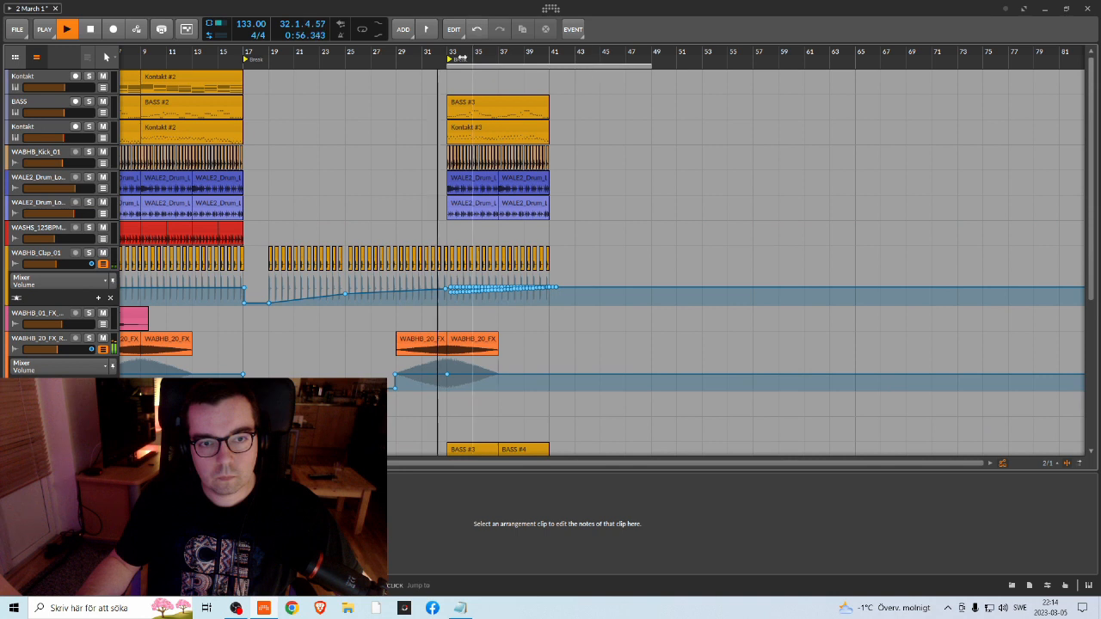
{"action": "left_click", "coordinate": [363, 32]}
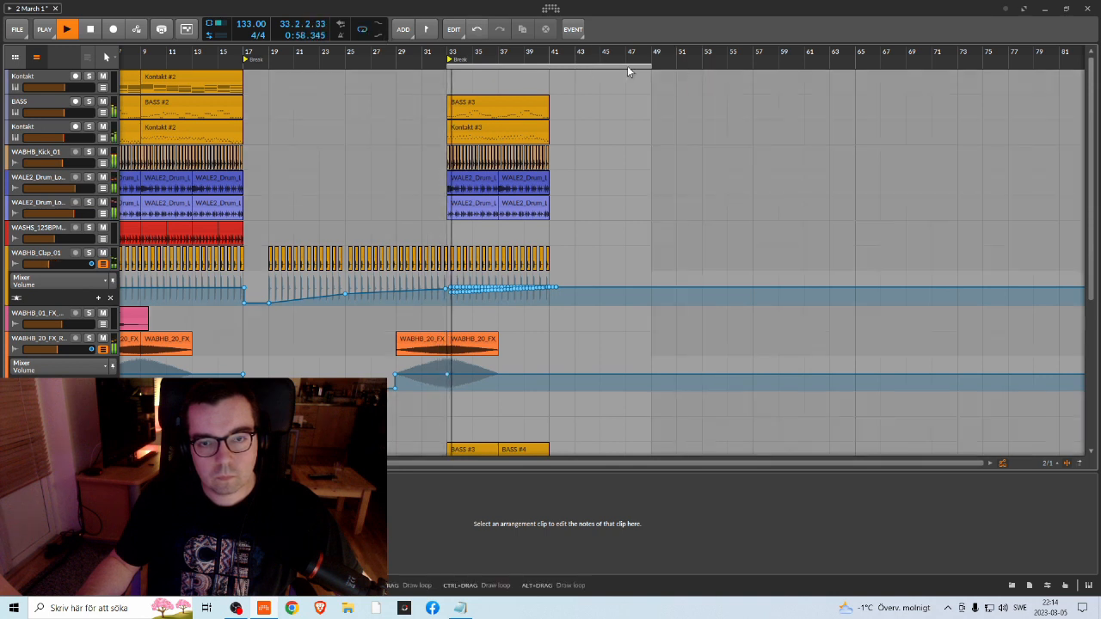
{"action": "left_click_drag", "start_coordinate": [651, 67], "coordinate": [549, 68]}
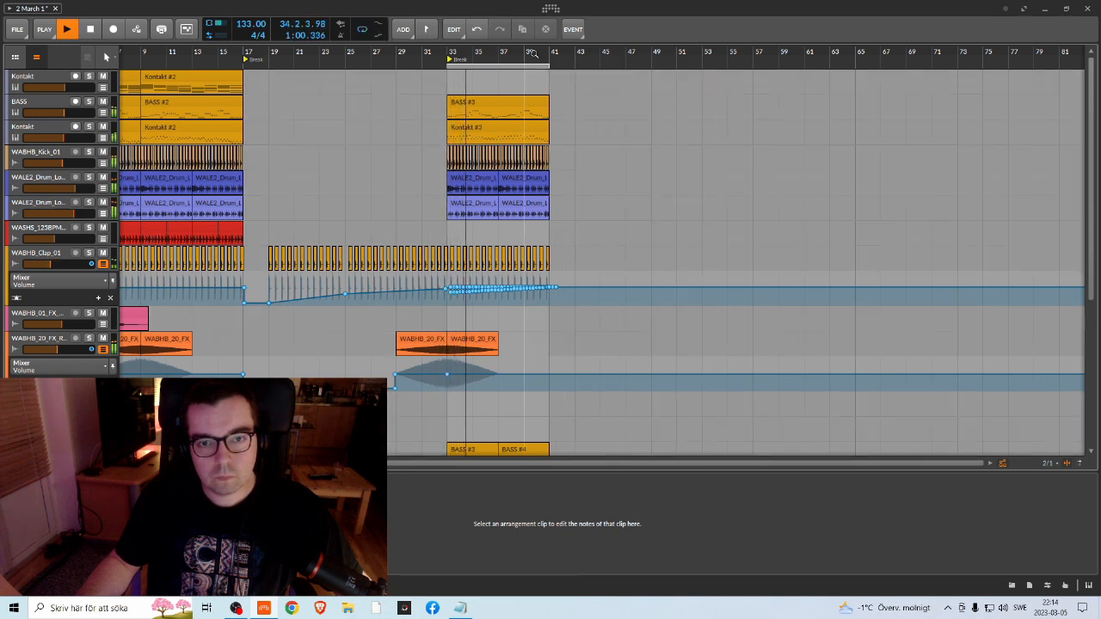
{"action": "scroll", "coordinate": [482, 129], "scroll_direction": "right", "scroll_amount": 2}
{"action": "scroll", "coordinate": [470, 137], "scroll_direction": "down", "scroll_amount": 3}
{"action": "scroll", "coordinate": [469, 138], "scroll_direction": "down", "scroll_amount": 3}
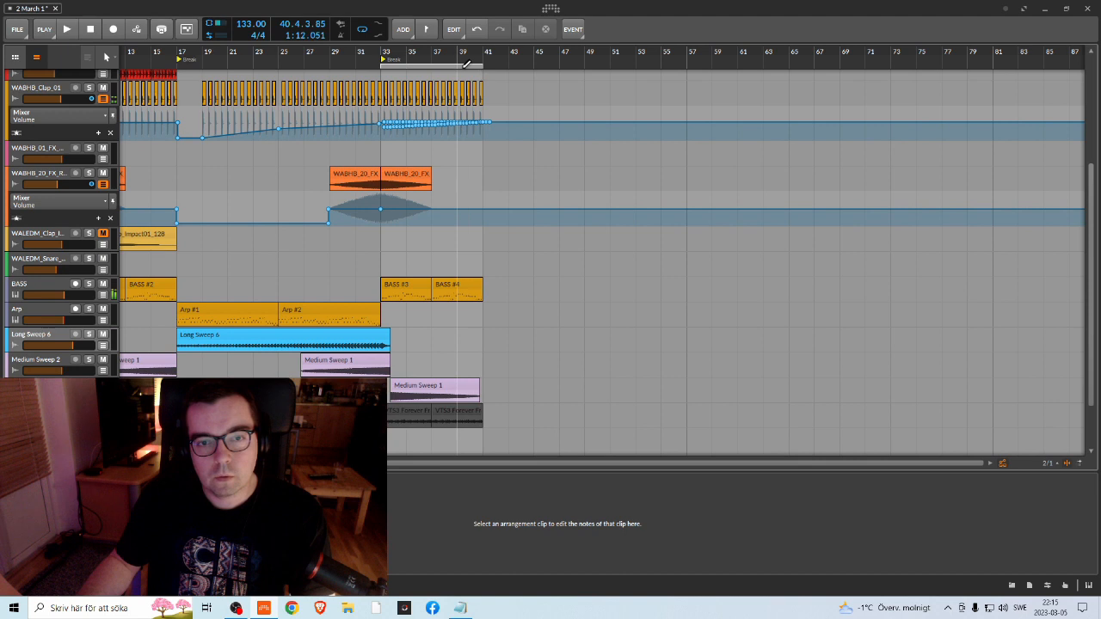
Step: Move the loop range to the break at bars 17 to 33 and look over the tracks from bar 1 onward
{"action": "left_click_drag", "start_coordinate": [370, 60], "coordinate": [463, 182]}
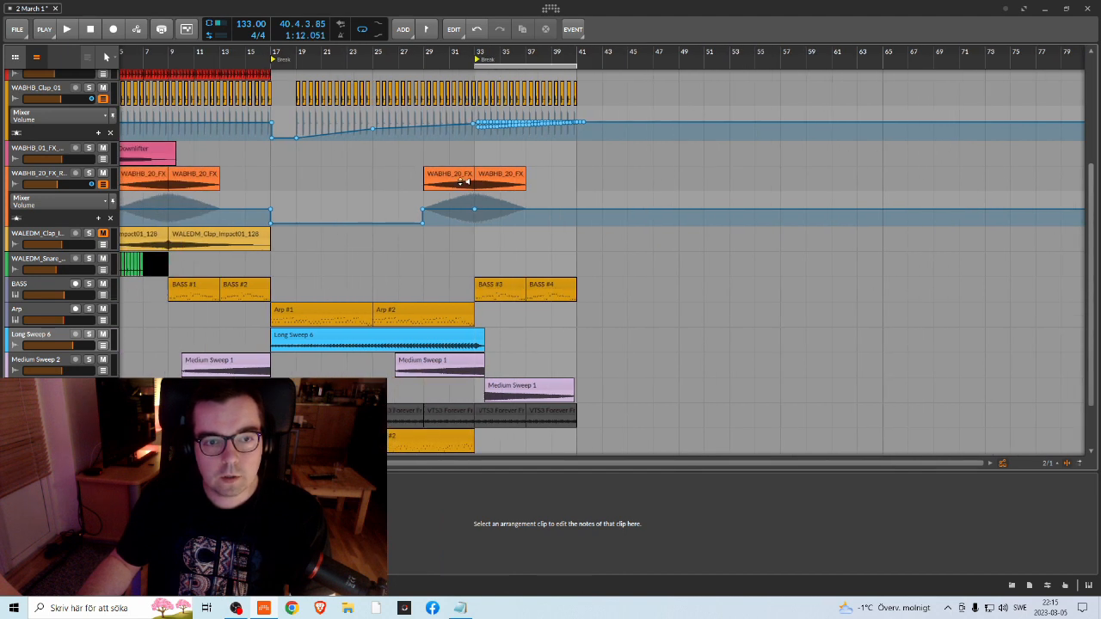
{"action": "scroll", "coordinate": [460, 176], "scroll_direction": "down", "scroll_amount": 2}
{"action": "scroll", "coordinate": [461, 177], "scroll_direction": "up", "scroll_amount": 6}
{"action": "left_click_drag", "start_coordinate": [477, 60], "coordinate": [275, 62]}
{"action": "left_click_drag", "start_coordinate": [373, 65], "coordinate": [475, 64]}
{"action": "left_click_drag", "start_coordinate": [308, 58], "coordinate": [464, 55]}
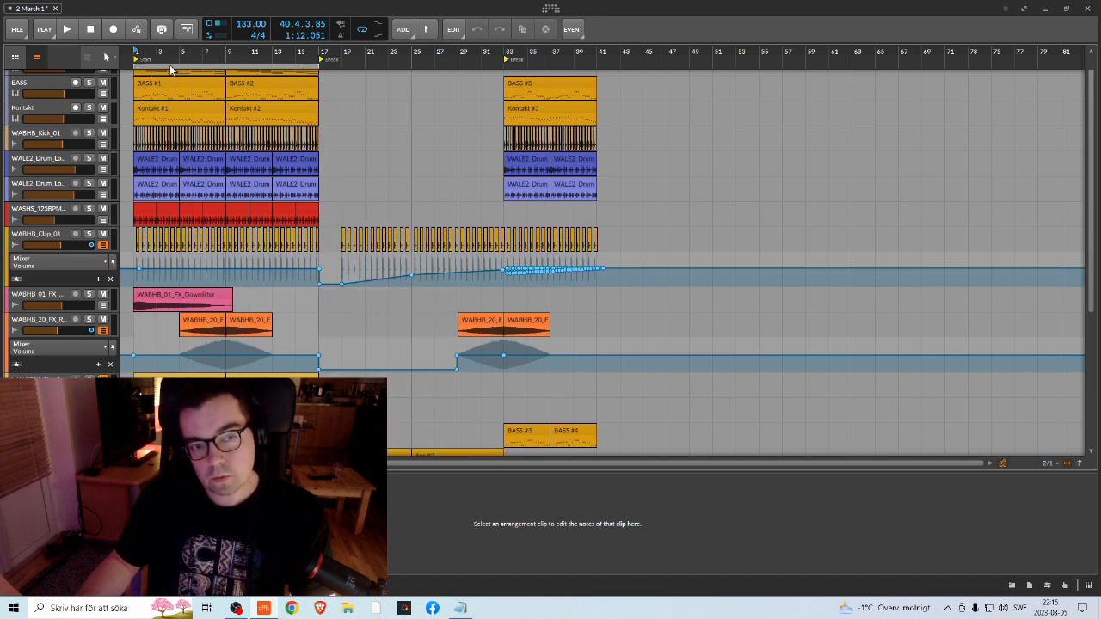
{"action": "scroll", "coordinate": [363, 129], "scroll_direction": "down", "scroll_amount": 3}
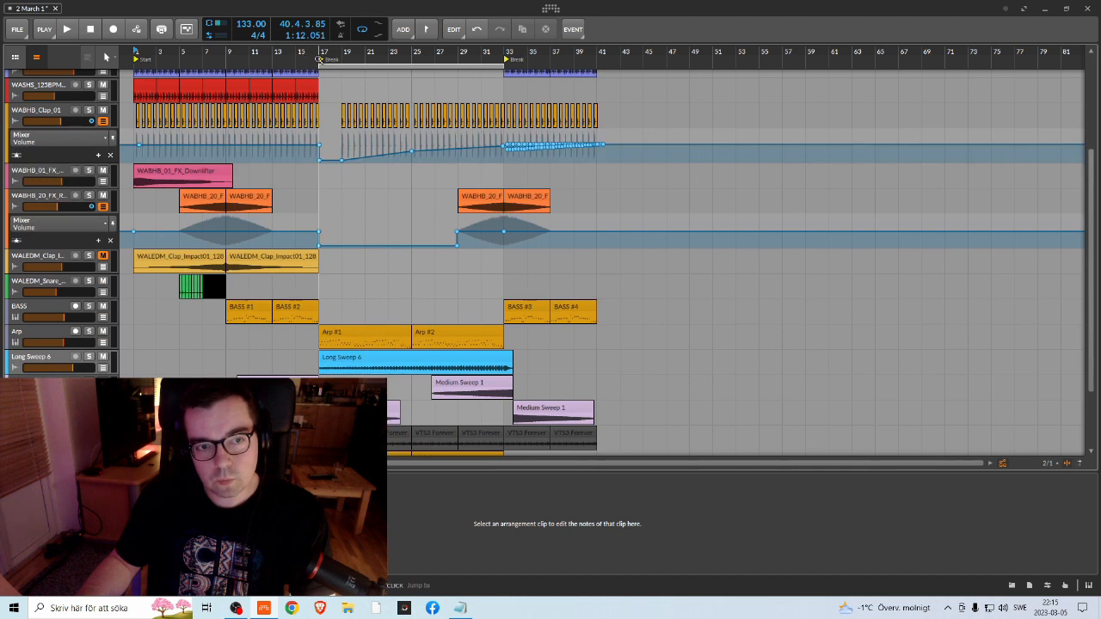
{"action": "scroll", "coordinate": [328, 72], "scroll_direction": "up", "scroll_amount": 3}
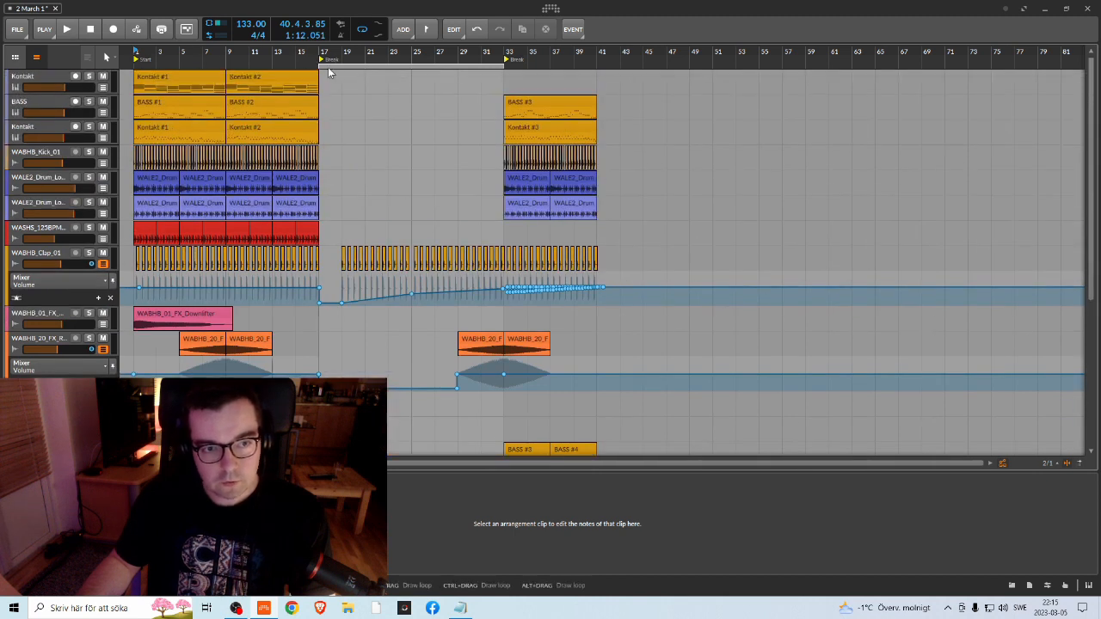
Step: Shift the loop range to bars 1 to 17, return it to bars 17 to 33, and play the break
{"action": "left_click", "coordinate": [333, 66]}
{"action": "key", "text": "ctrl+z"}
{"action": "left_click_drag", "start_coordinate": [349, 66], "coordinate": [137, 57]}
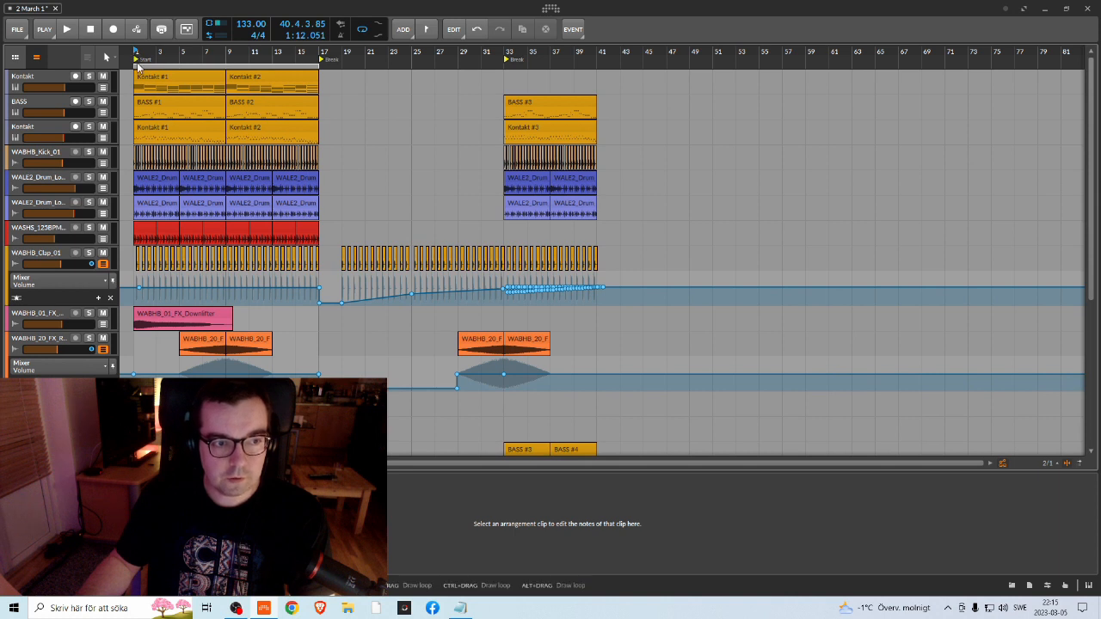
{"action": "left_click_drag", "start_coordinate": [316, 71], "coordinate": [503, 66]}
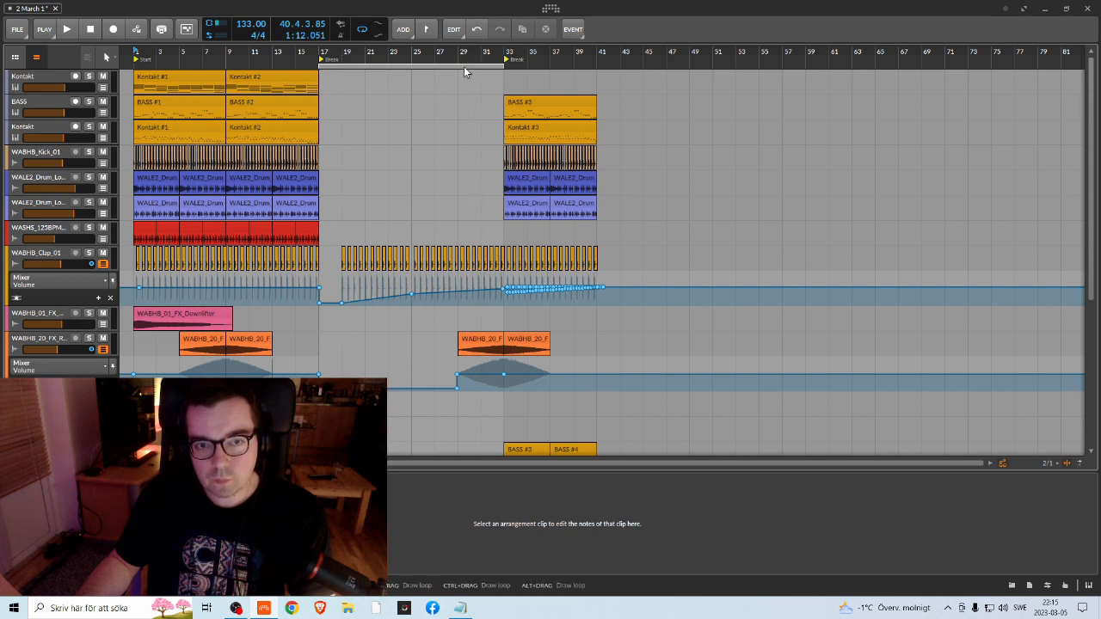
{"action": "scroll", "coordinate": [391, 89], "scroll_direction": "down", "scroll_amount": 3}
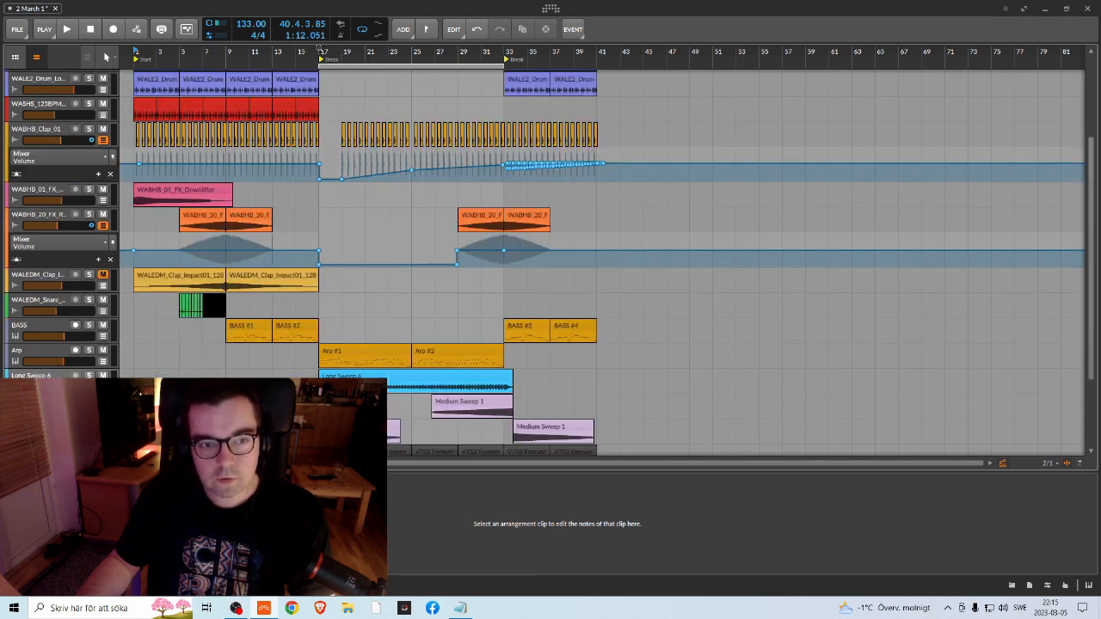
{"action": "key", "text": "space"}
{"action": "scroll", "coordinate": [368, 241], "scroll_direction": "down", "scroll_amount": 3}
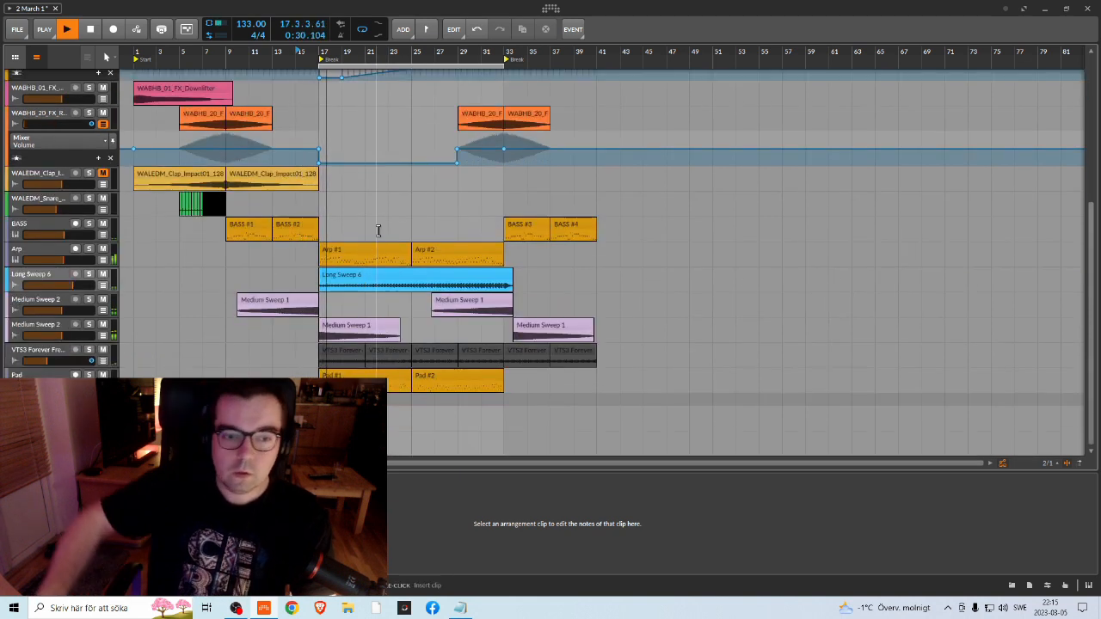
Step: Solo the Arp, Long Sweep 6 and upper Medium Sweep 2 tracks in turn during playback, and replay the break from bar 17
{"action": "left_click", "coordinate": [89, 250]}
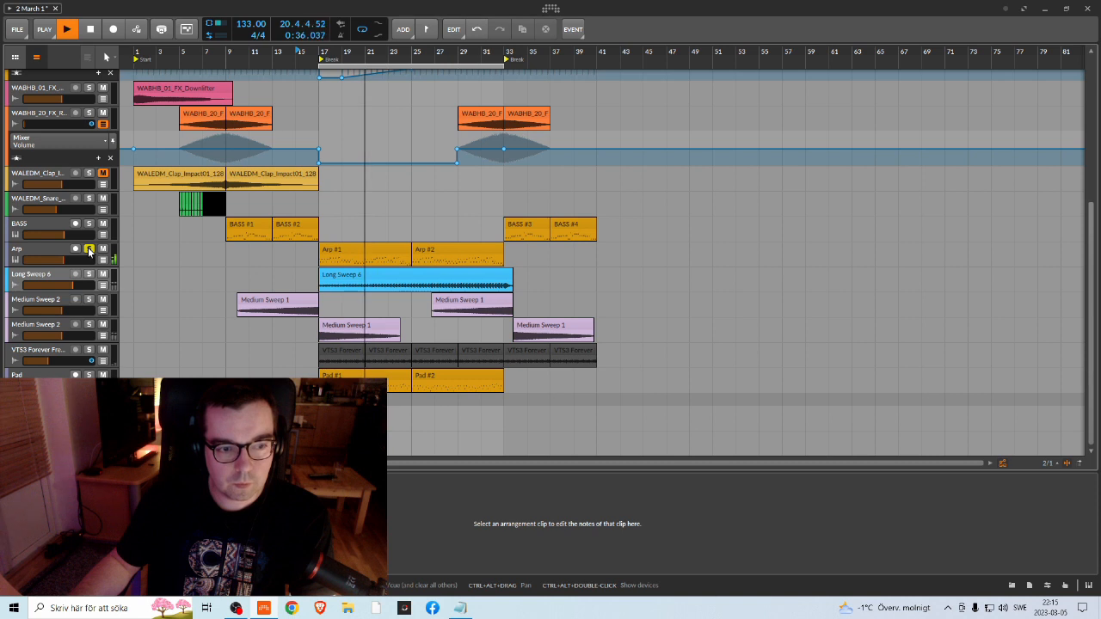
{"action": "left_click", "coordinate": [89, 274]}
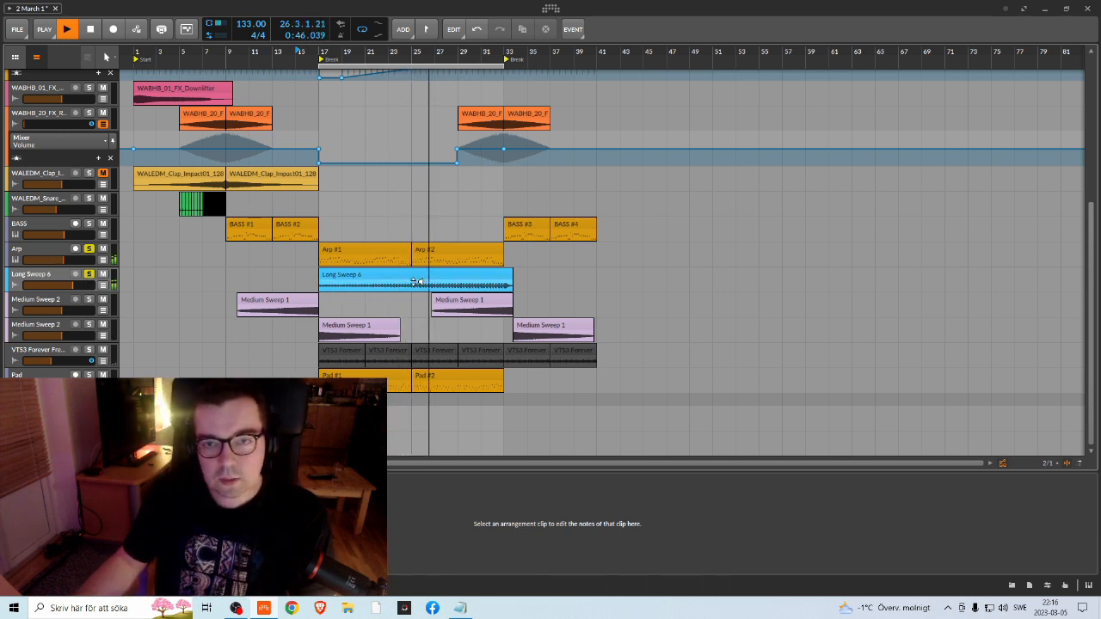
{"action": "left_click", "coordinate": [90, 302]}
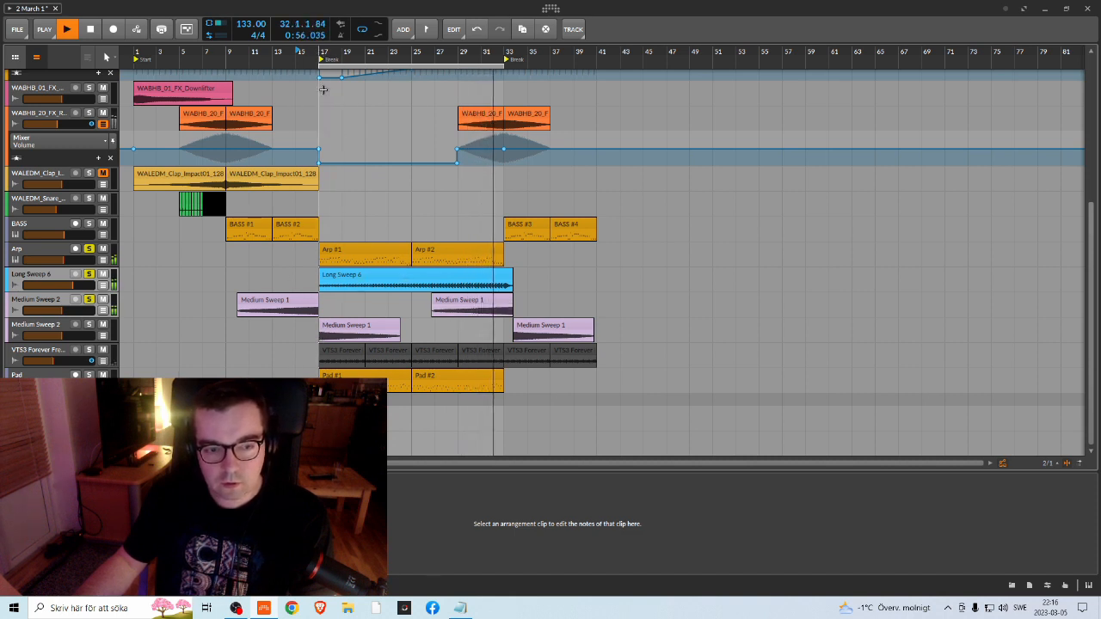
{"action": "left_click", "coordinate": [323, 53]}
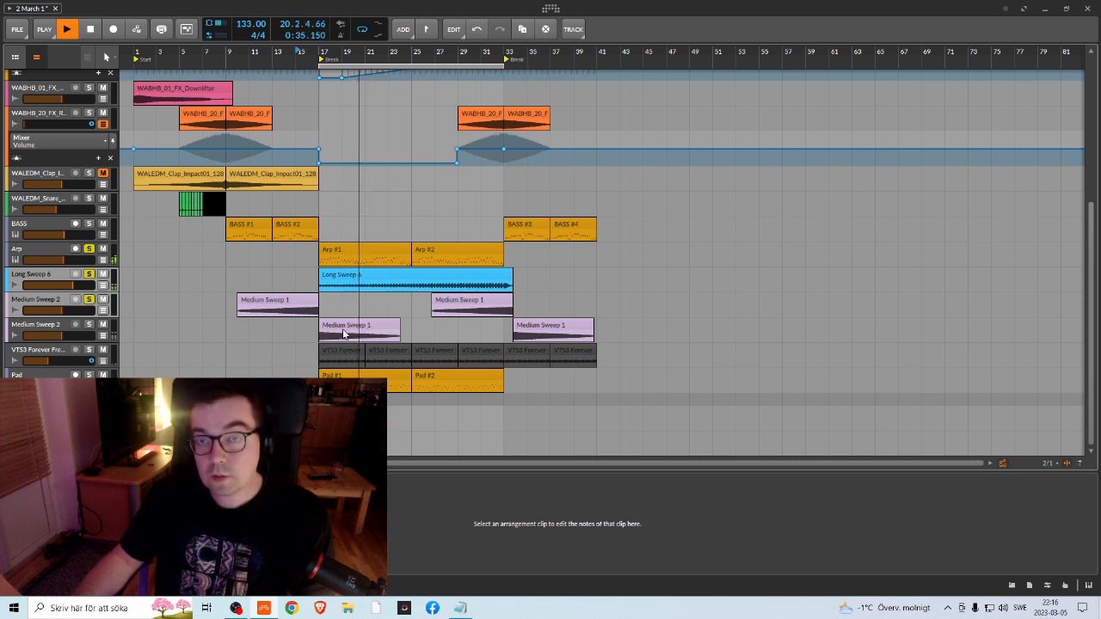
Step: Add the VTS3 Forever and Pad tracks to the solos, stop playback, and leave only Pad soloed
{"action": "left_click", "coordinate": [89, 350]}
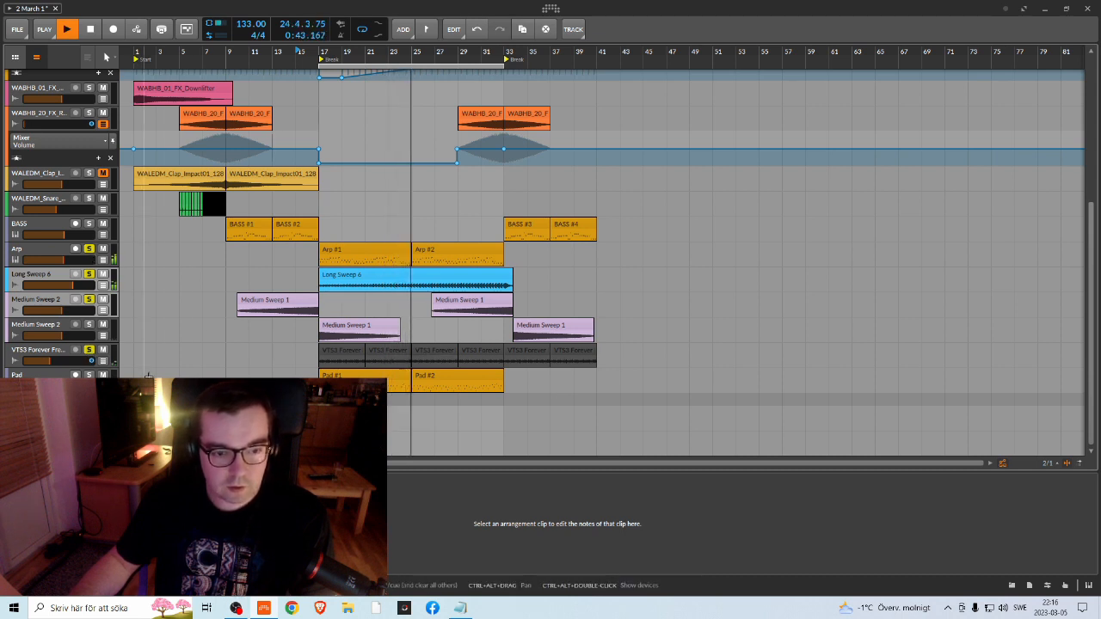
{"action": "left_click", "coordinate": [89, 375]}
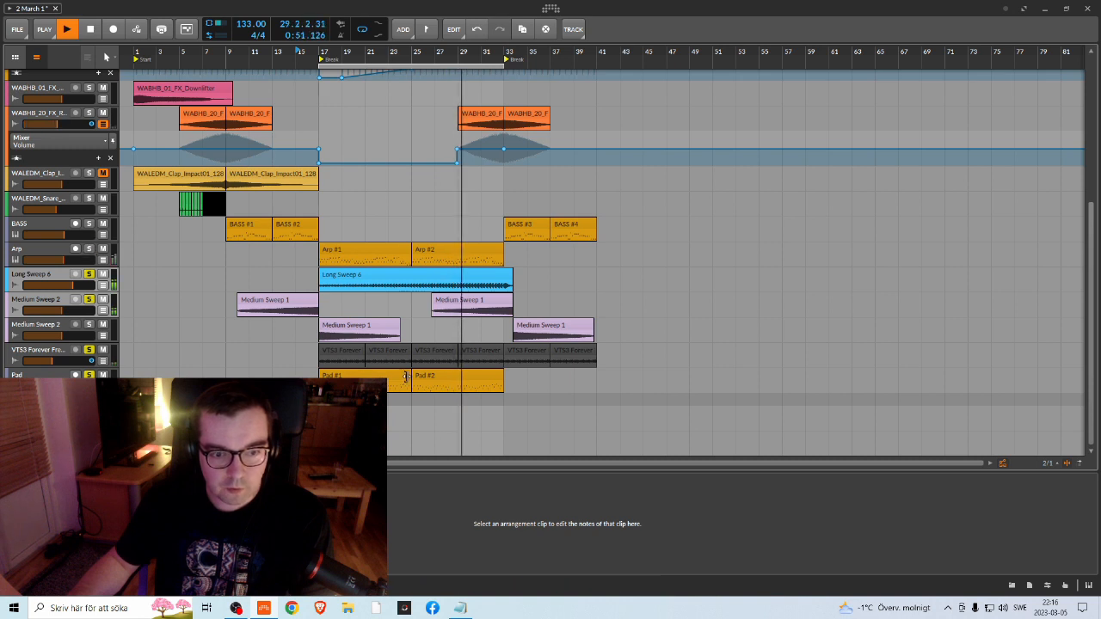
{"action": "key", "text": "space"}
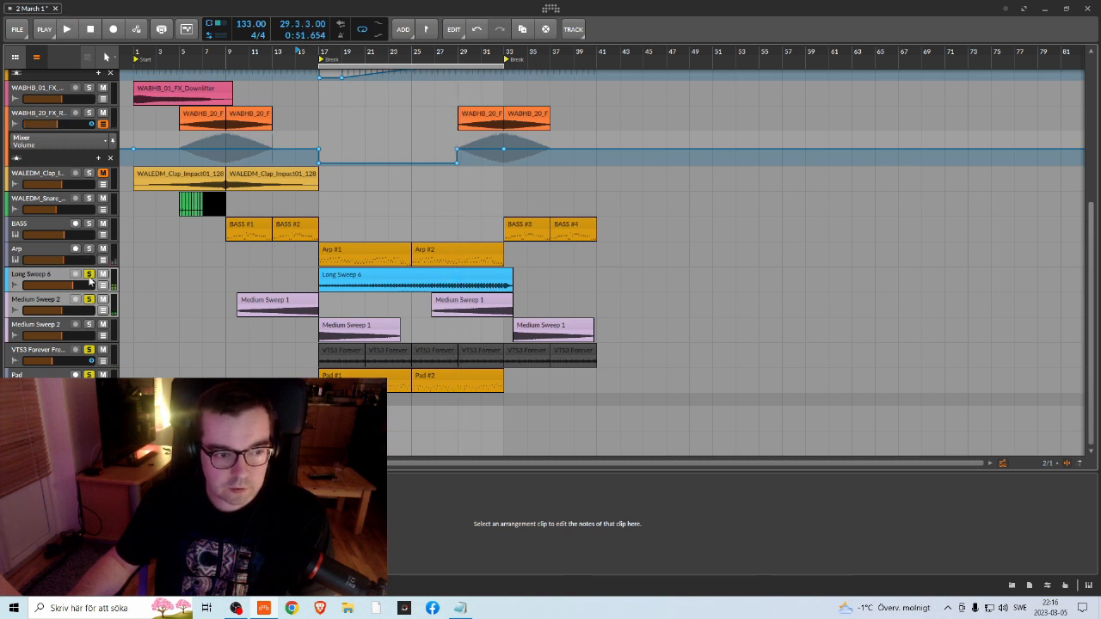
{"action": "left_click", "coordinate": [89, 351]}
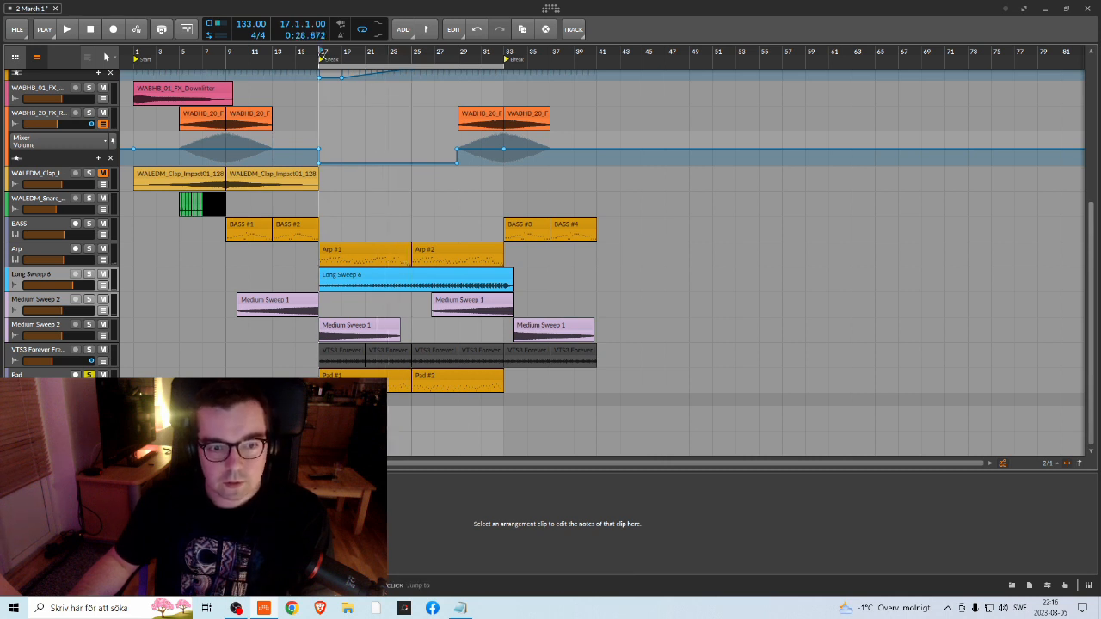
Step: Listen to the soloed Pad track from bar 17, stopping and restarting playback
{"action": "key", "text": "space"}
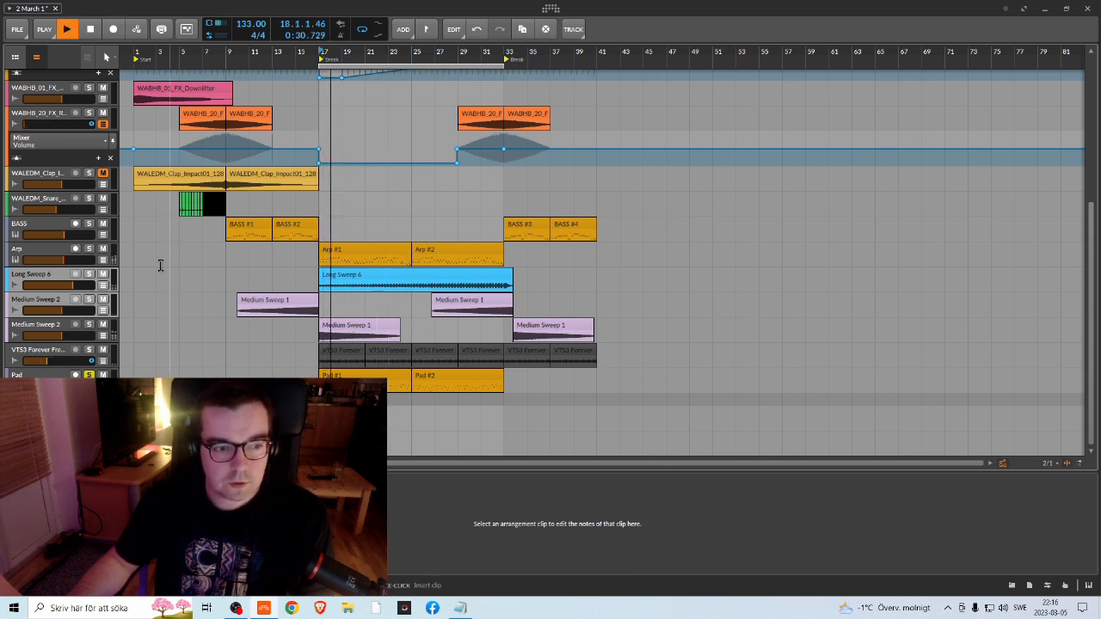
{"action": "left_click", "coordinate": [89, 274]}
{"action": "key", "text": "space"}
{"action": "key", "text": "space"}
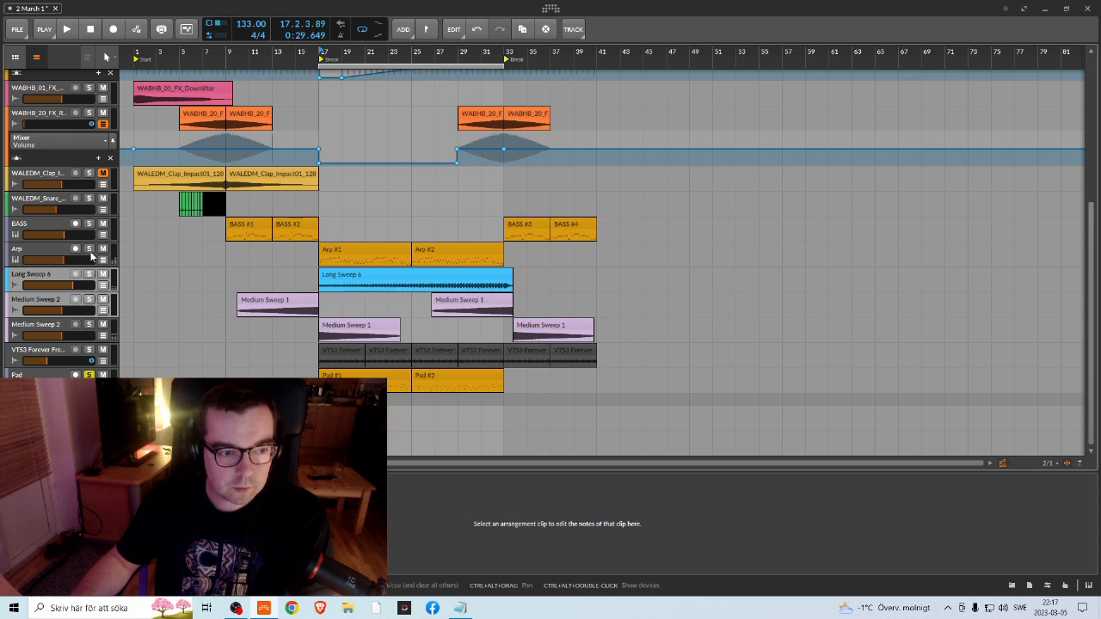
{"action": "left_click", "coordinate": [88, 249]}
{"action": "key", "text": "space"}
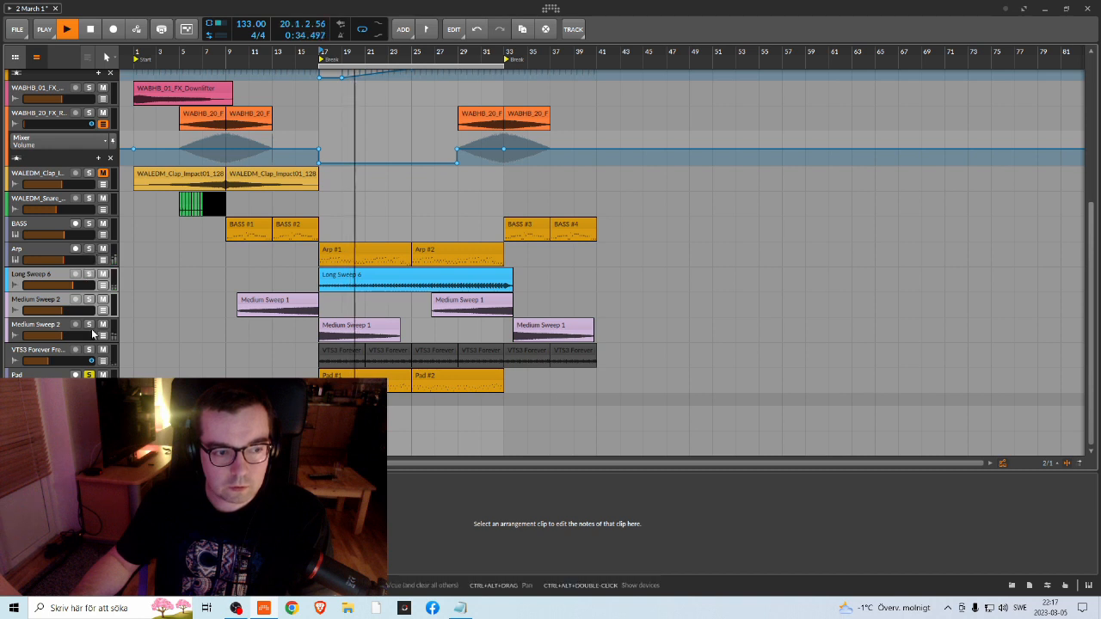
Step: Clear the Pad solo, play the end of the break from bar 27 with all tracks, and stop
{"action": "scroll", "coordinate": [447, 322], "scroll_direction": "up", "scroll_amount": 5}
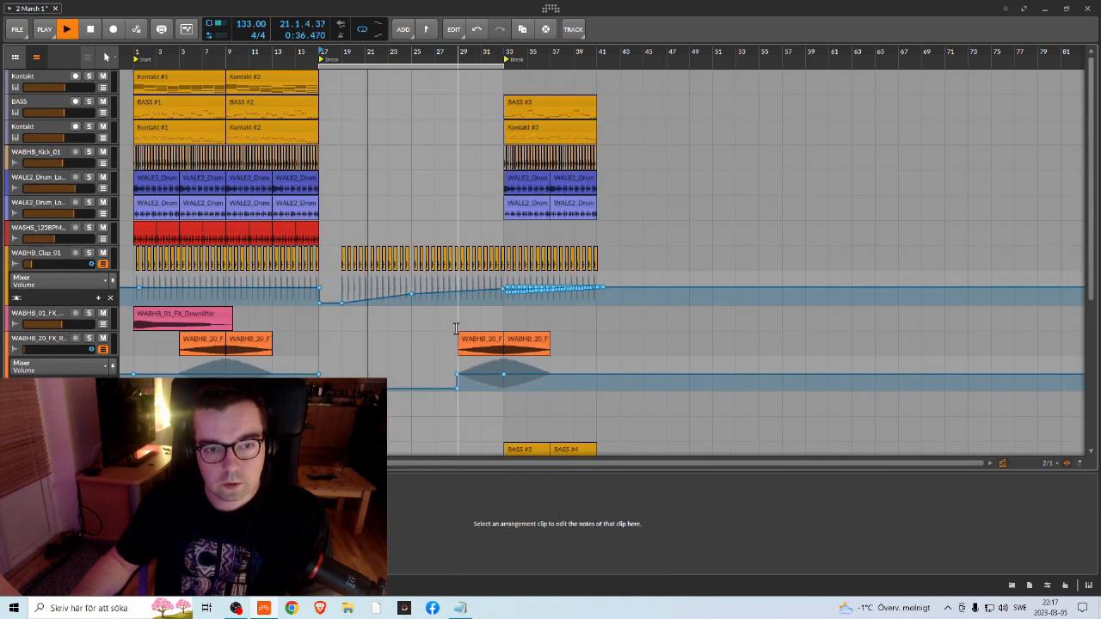
{"action": "scroll", "coordinate": [450, 335], "scroll_direction": "down", "scroll_amount": 2}
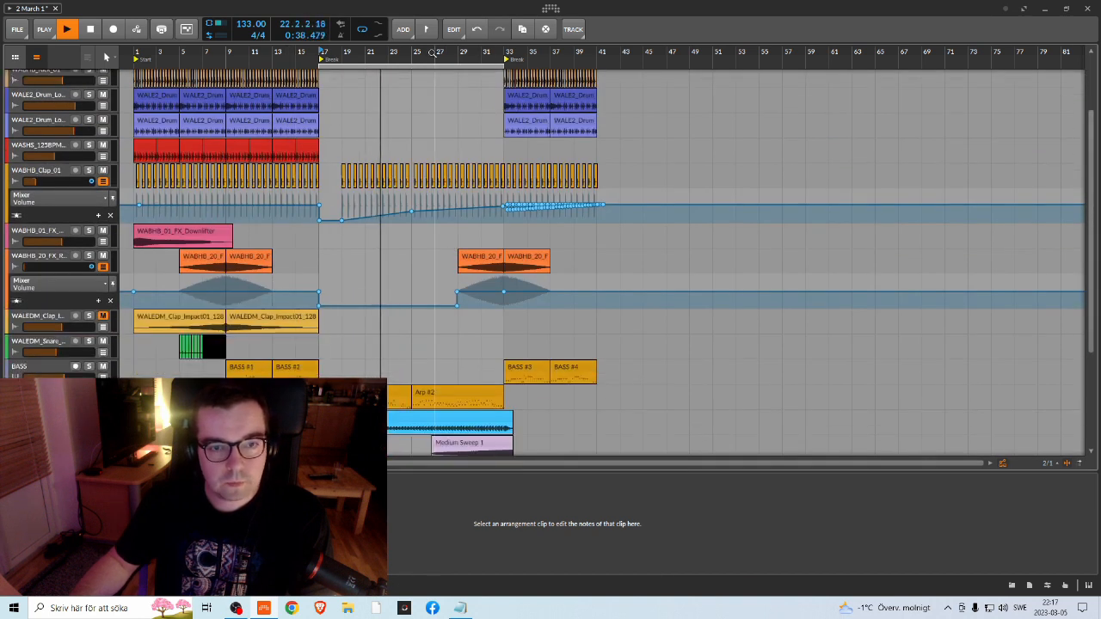
{"action": "scroll", "coordinate": [469, 307], "scroll_direction": "down", "scroll_amount": 3}
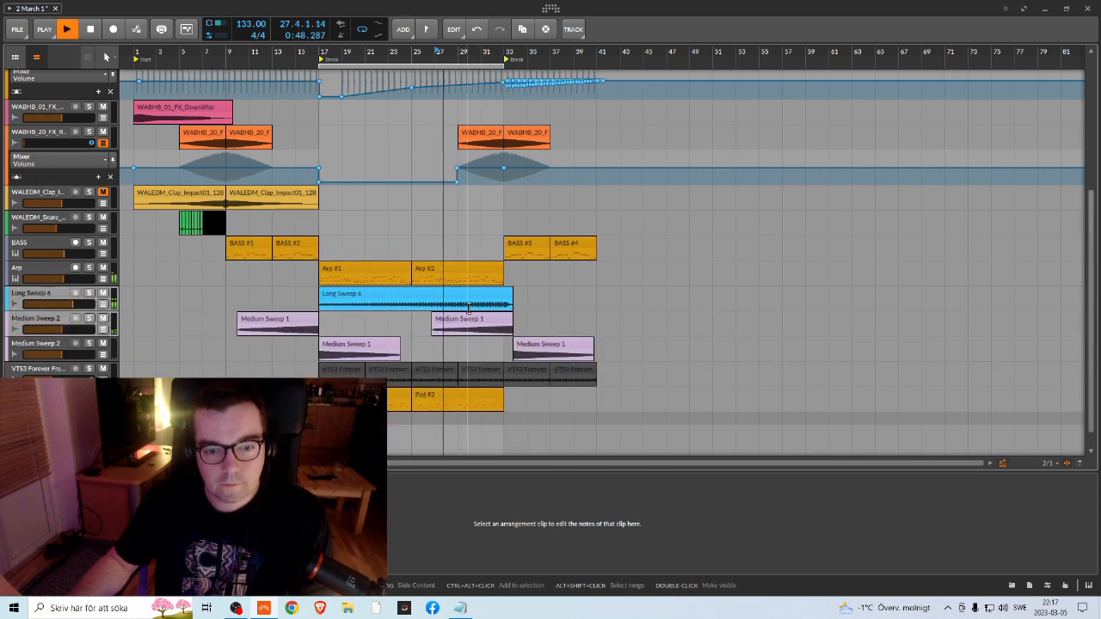
{"action": "key", "text": "space"}
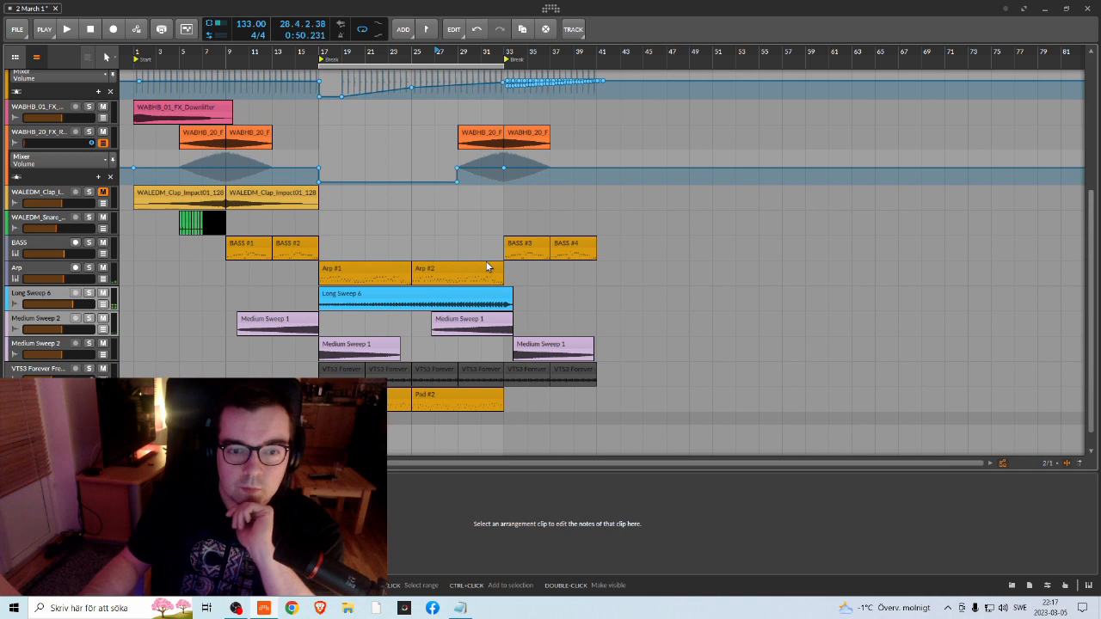
Step: Examine the tracks around the end of the break and select the Long Sweep 6 clip
{"action": "scroll", "coordinate": [508, 270], "scroll_direction": "up", "scroll_amount": 5}
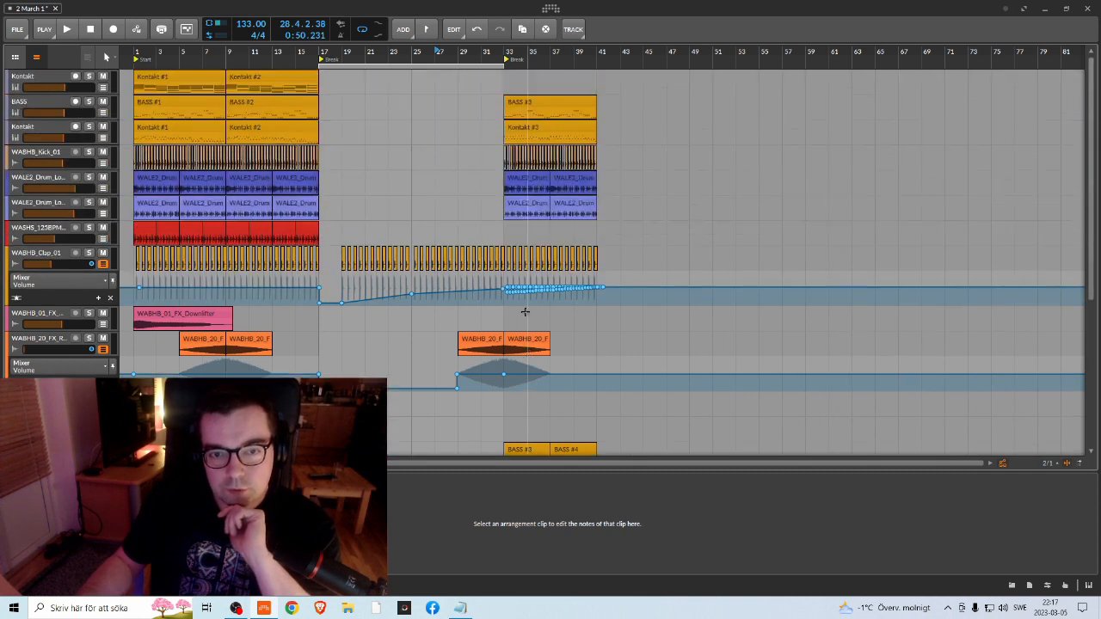
{"action": "scroll", "coordinate": [534, 327], "scroll_direction": "down", "scroll_amount": 4}
{"action": "scroll", "coordinate": [532, 303], "scroll_direction": "down", "scroll_amount": 2}
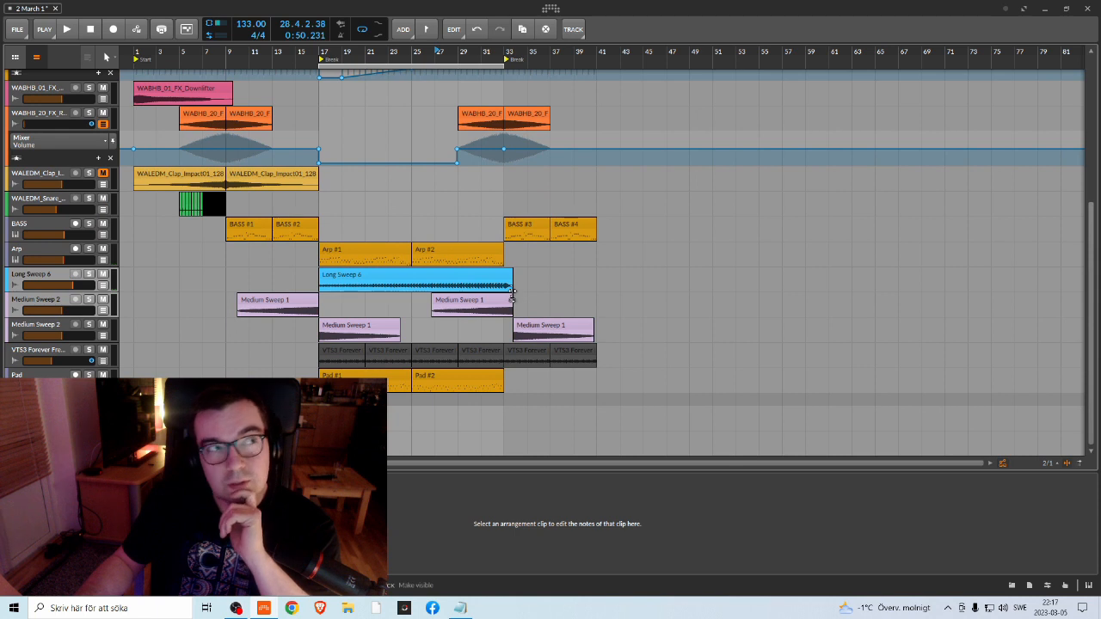
{"action": "scroll", "coordinate": [509, 290], "scroll_direction": "up", "scroll_amount": 2}
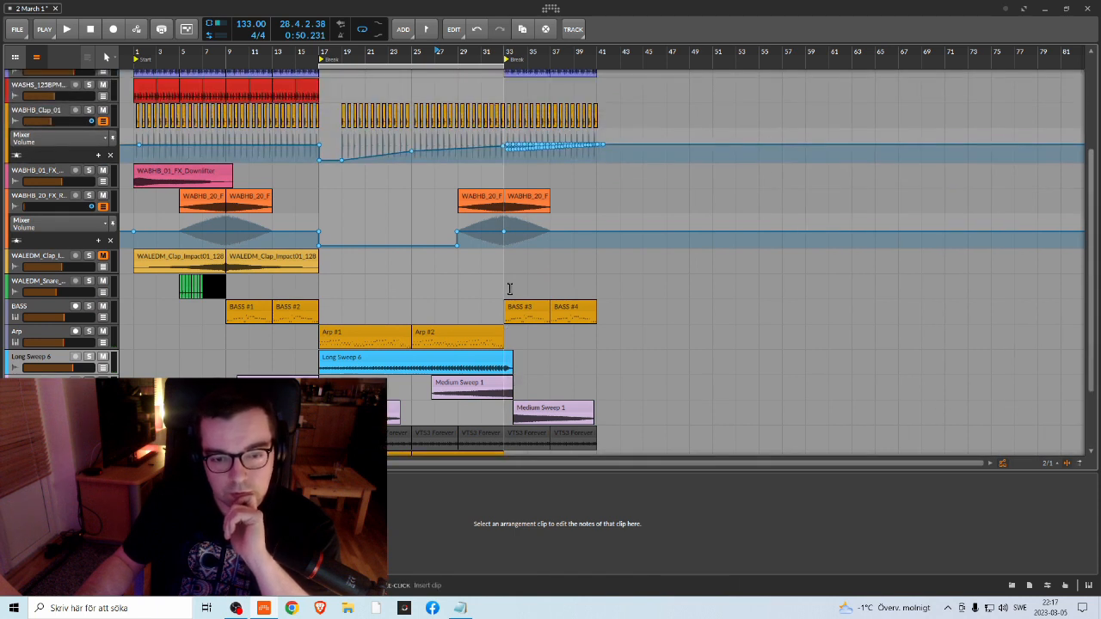
{"action": "scroll", "coordinate": [499, 279], "scroll_direction": "up", "scroll_amount": 1}
{"action": "scroll", "coordinate": [503, 281], "scroll_direction": "down", "scroll_amount": 3}
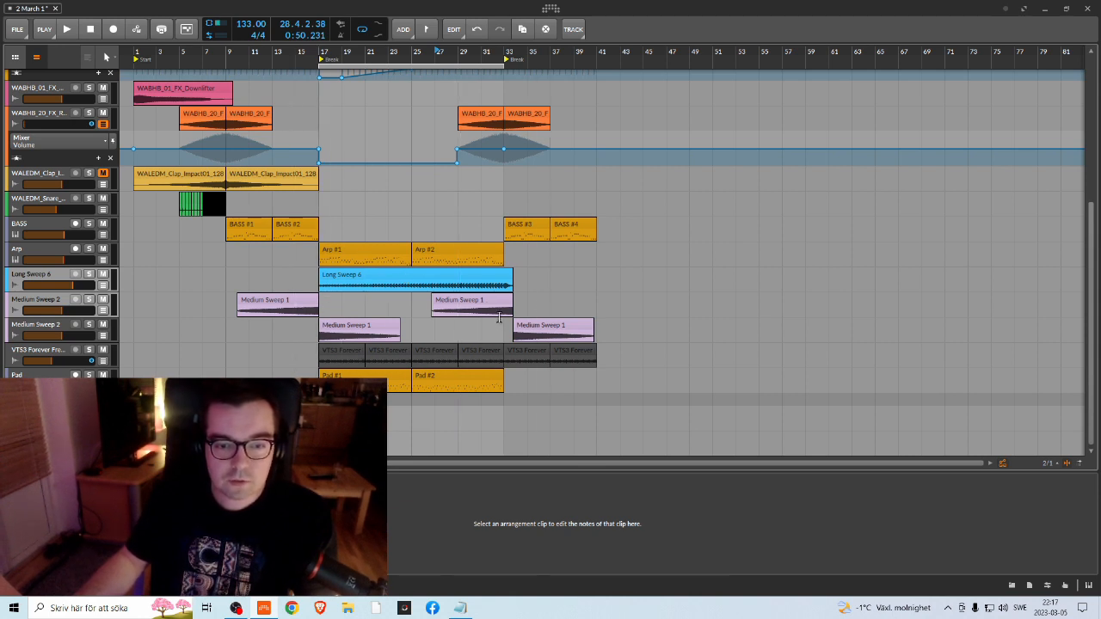
{"action": "left_click", "coordinate": [457, 278]}
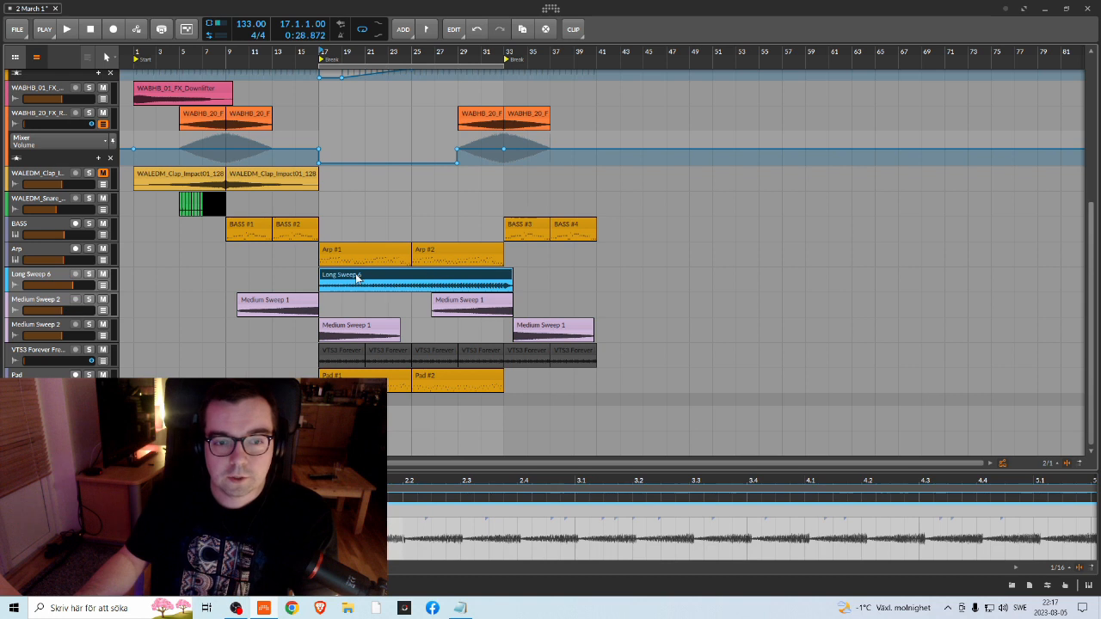
{"action": "scroll", "coordinate": [487, 138], "scroll_direction": "up", "scroll_amount": 1}
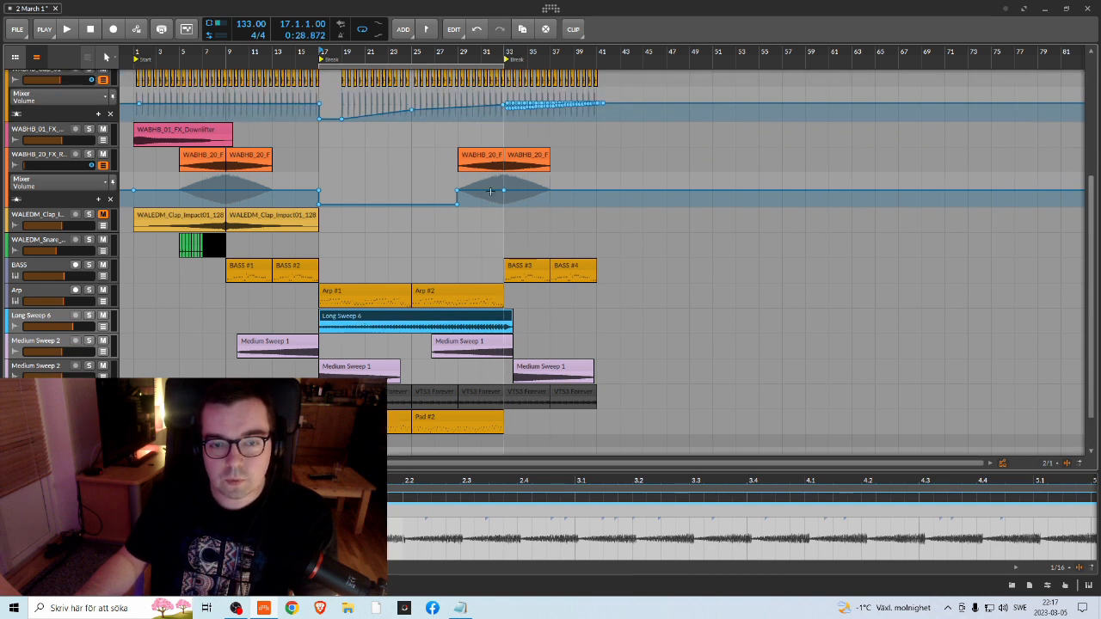
Step: Solo the WABHB_20_FX track, play it from bar 29, and stop playback
{"action": "left_click", "coordinate": [89, 154]}
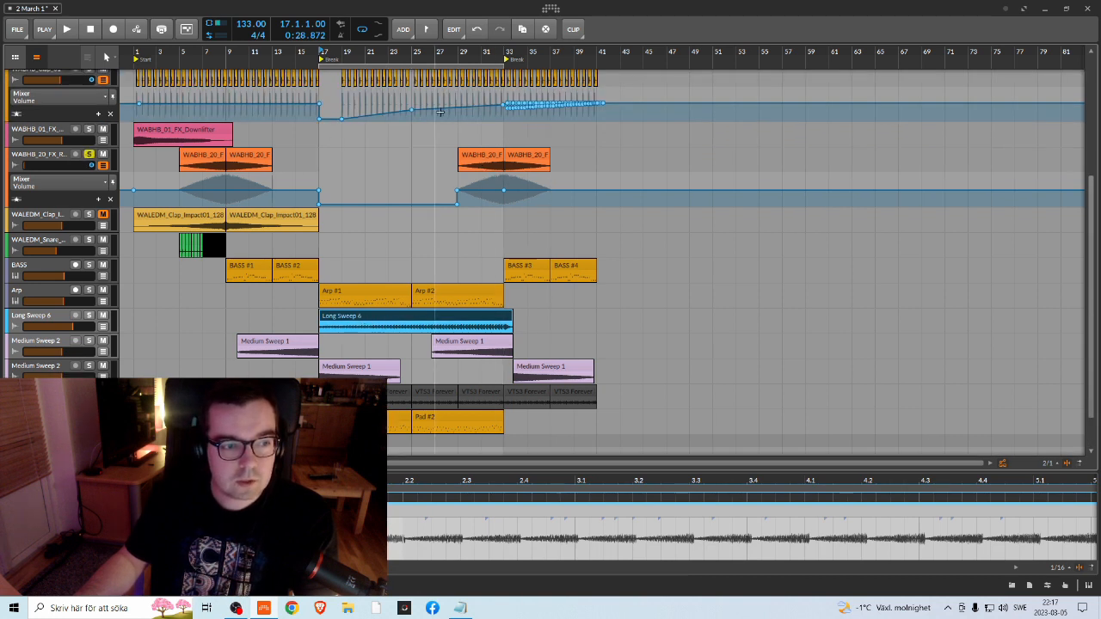
{"action": "key", "text": "space"}
{"action": "scroll", "coordinate": [511, 249], "scroll_direction": "up", "scroll_amount": 2}
{"action": "scroll", "coordinate": [511, 248], "scroll_direction": "down", "scroll_amount": 1}
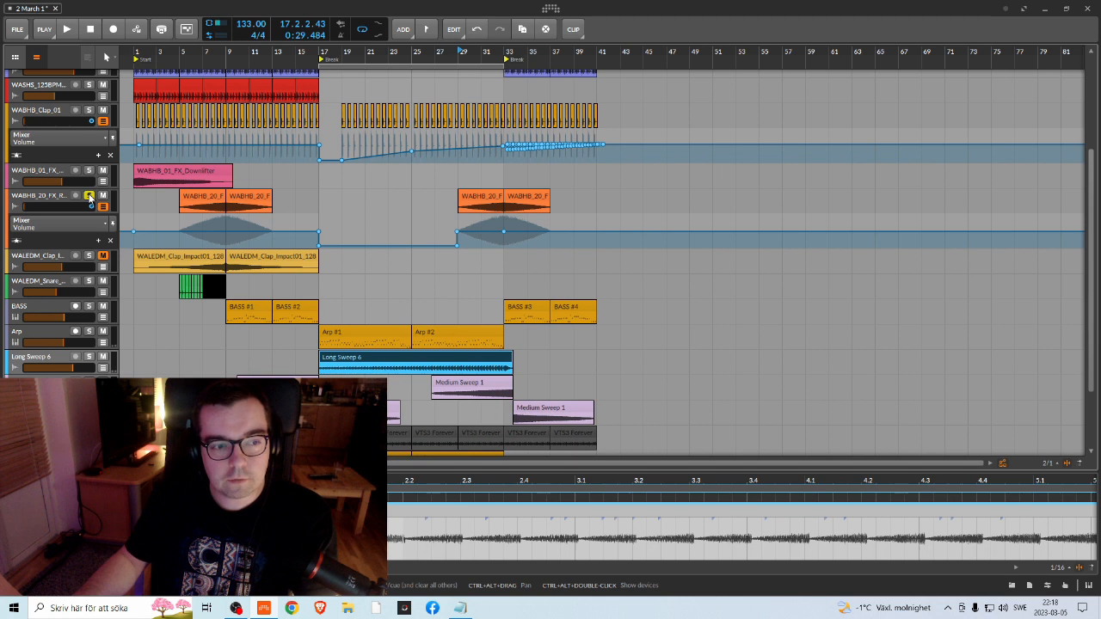
Step: Clear the WABHB_20_FX solo and play the end of the break from bar 29 twice with all tracks
{"action": "left_click", "coordinate": [462, 53]}
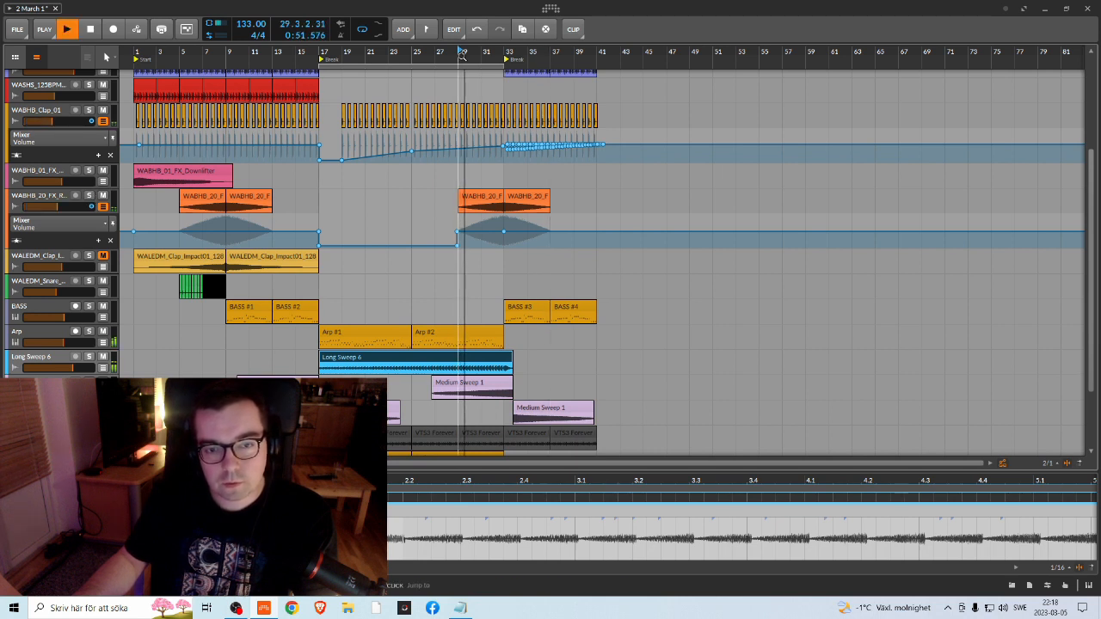
{"action": "scroll", "coordinate": [633, 249], "scroll_direction": "up", "scroll_amount": 2}
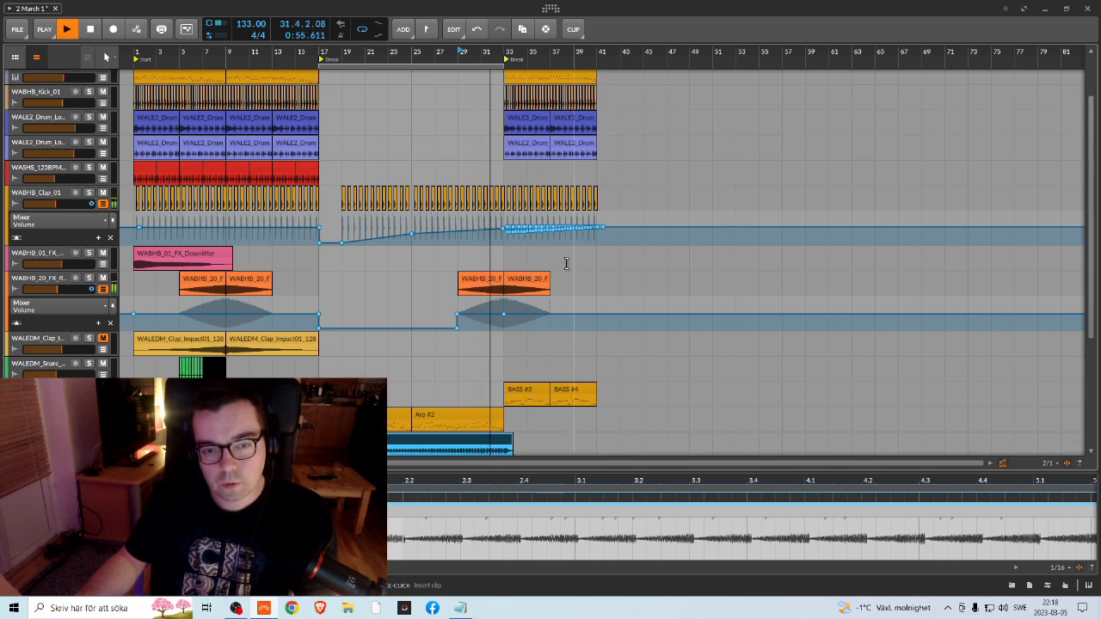
{"action": "key", "text": "space"}
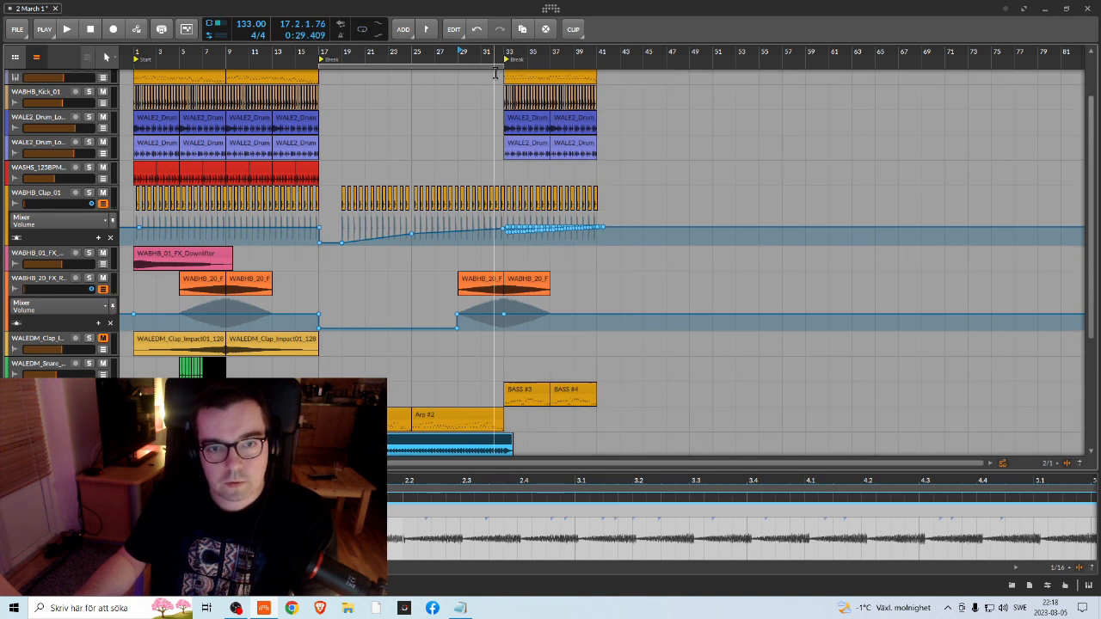
{"action": "left_click", "coordinate": [462, 55]}
{"action": "key", "text": "space"}
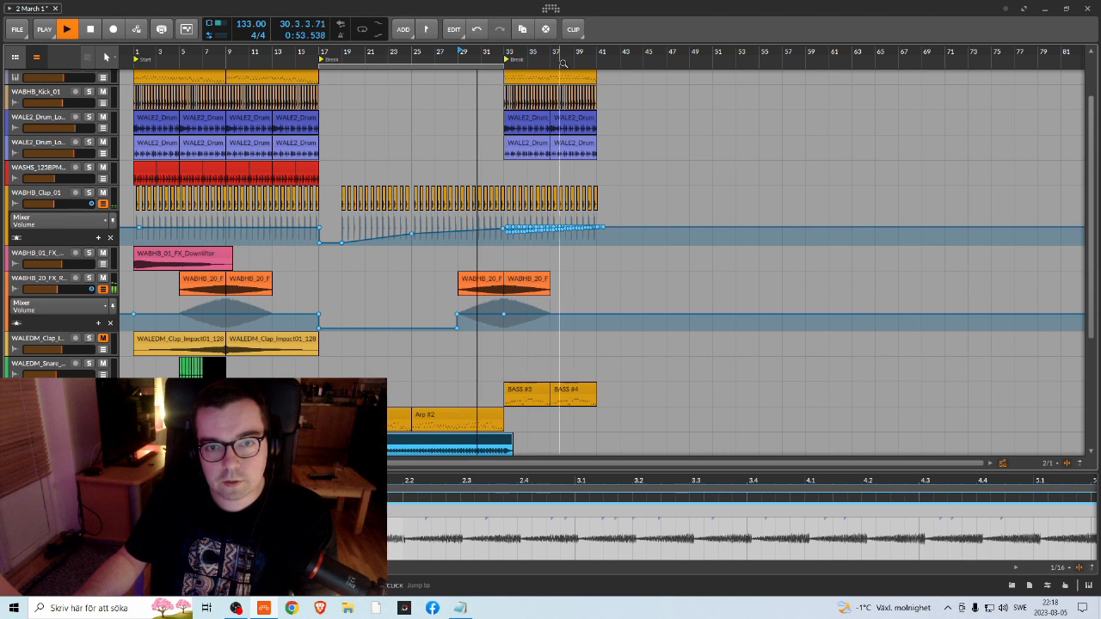
Step: Try to rename the second Break marker at bar 33 as Ch
{"action": "right_click", "coordinate": [513, 60]}
{"action": "left_click", "coordinate": [561, 68]}
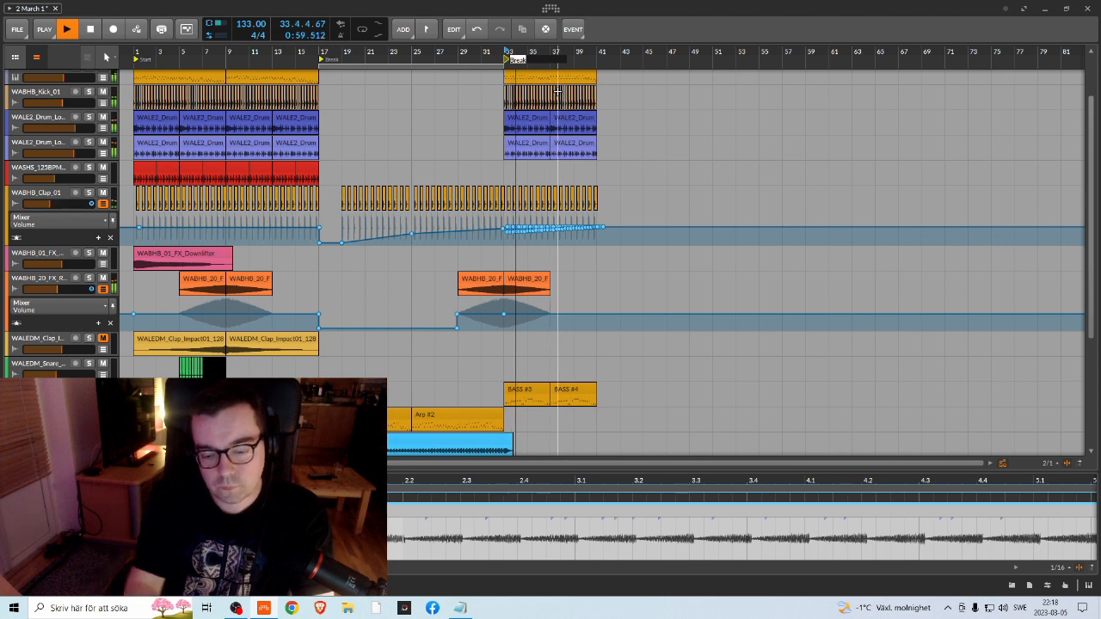
{"action": "type", "text": "Ch"}
Step: Check the open Notepad note, open the bada document from the desktop in WordPad, and look through its list
{"action": "left_click", "coordinate": [460, 608]}
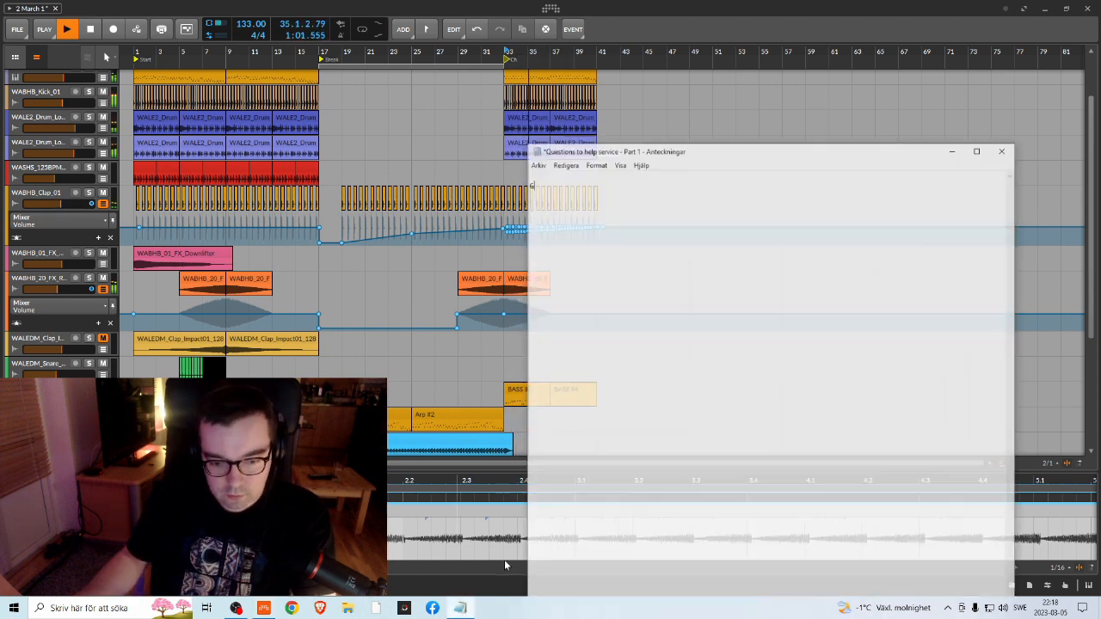
{"action": "left_click", "coordinate": [1030, 123]}
{"action": "left_click", "coordinate": [578, 316]}
{"action": "key", "text": "super+d"}
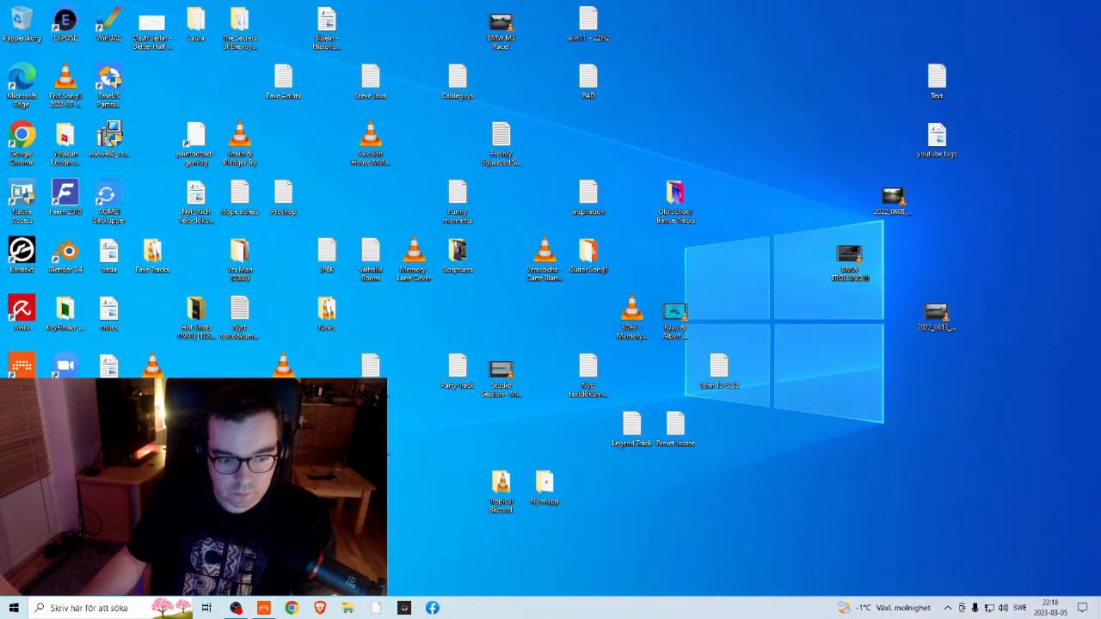
{"action": "double_click", "coordinate": [108, 254]}
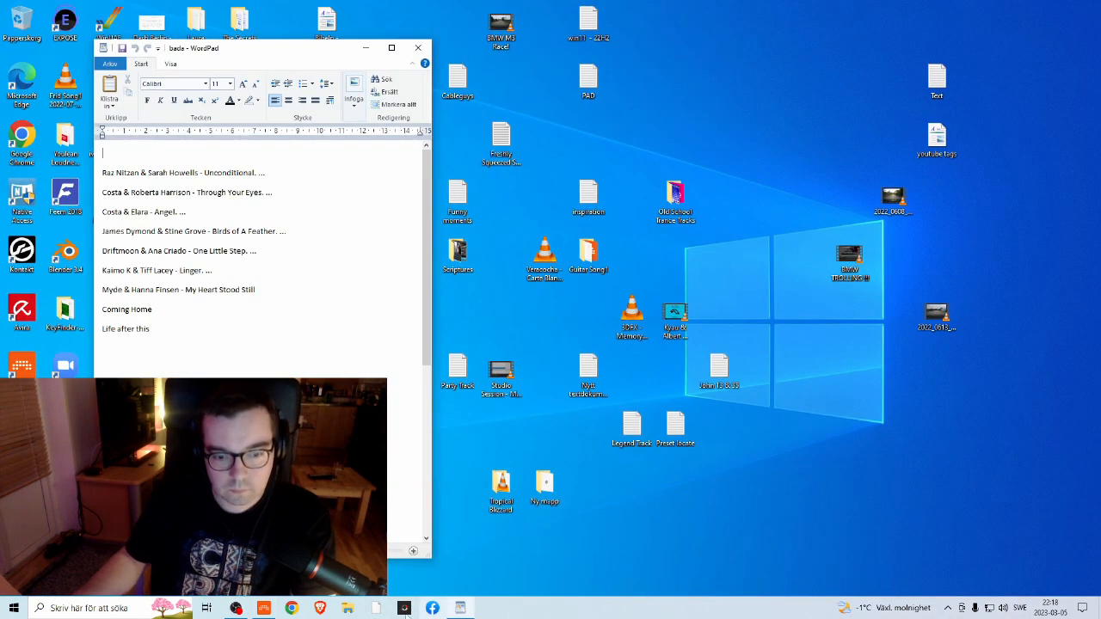
{"action": "left_click", "coordinate": [262, 611]}
{"action": "key", "text": "alt+Tab"}
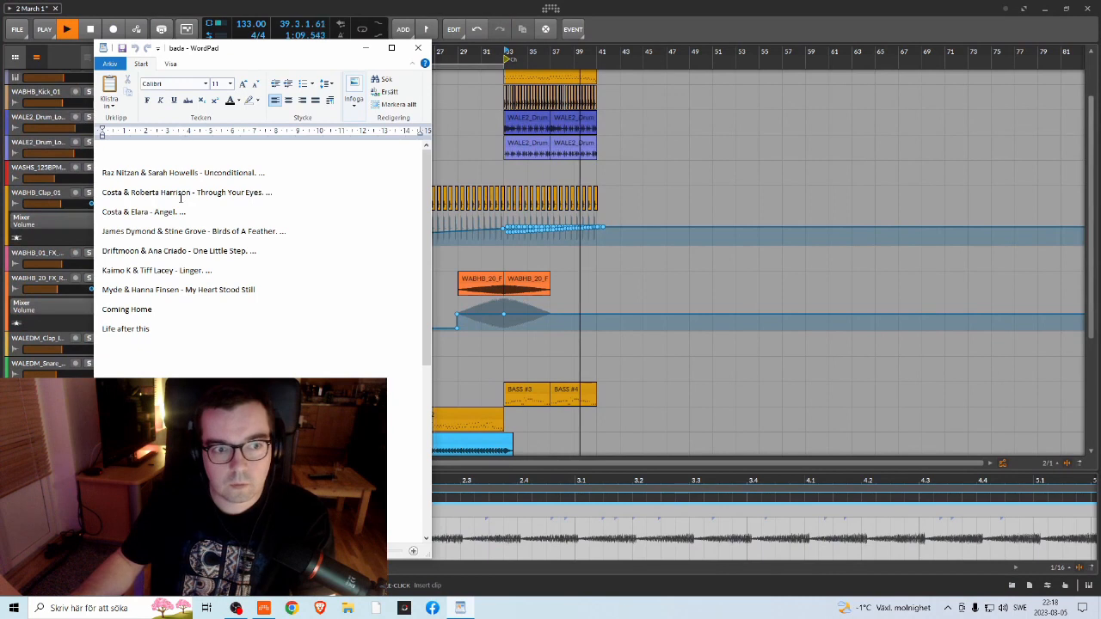
{"action": "scroll", "coordinate": [179, 365], "scroll_direction": "down", "scroll_amount": 3}
{"action": "scroll", "coordinate": [179, 365], "scroll_direction": "up", "scroll_amount": 3}
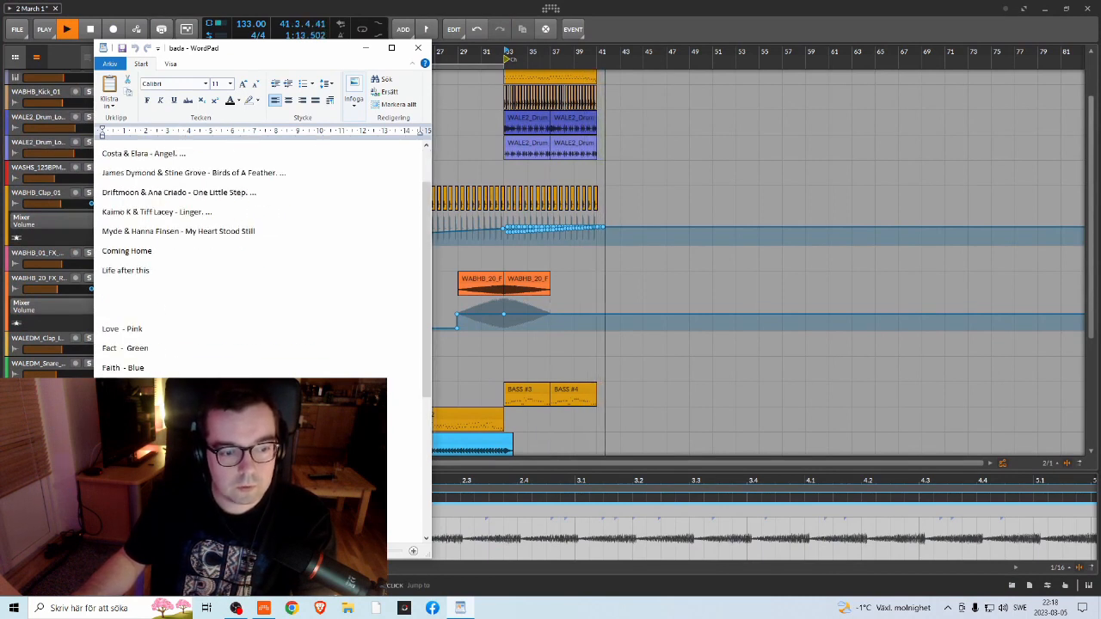
Step: Switch back to Bitwig Studio, rename the marker at bar 33 as Chorus, and save the project
{"action": "left_click", "coordinate": [701, 5]}
{"action": "right_click", "coordinate": [507, 59]}
{"action": "left_click", "coordinate": [527, 65]}
{"action": "type", "text": "Chor"}
{"action": "key", "text": "alt+Tab"}
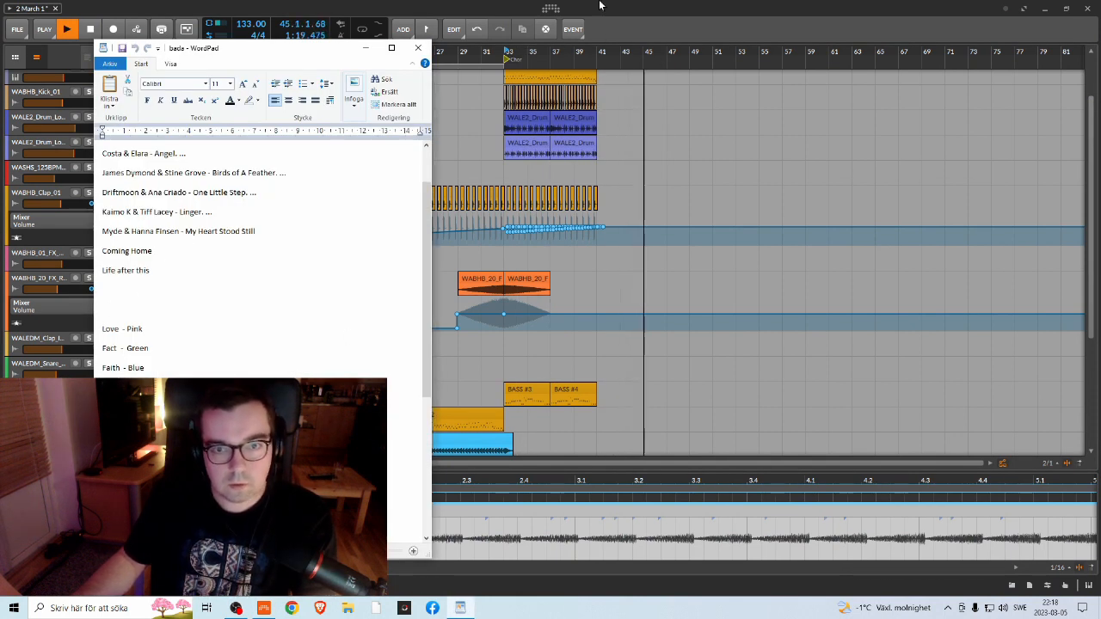
{"action": "right_click", "coordinate": [514, 60]}
{"action": "left_click", "coordinate": [545, 73]}
{"action": "type", "text": "Chorus"}
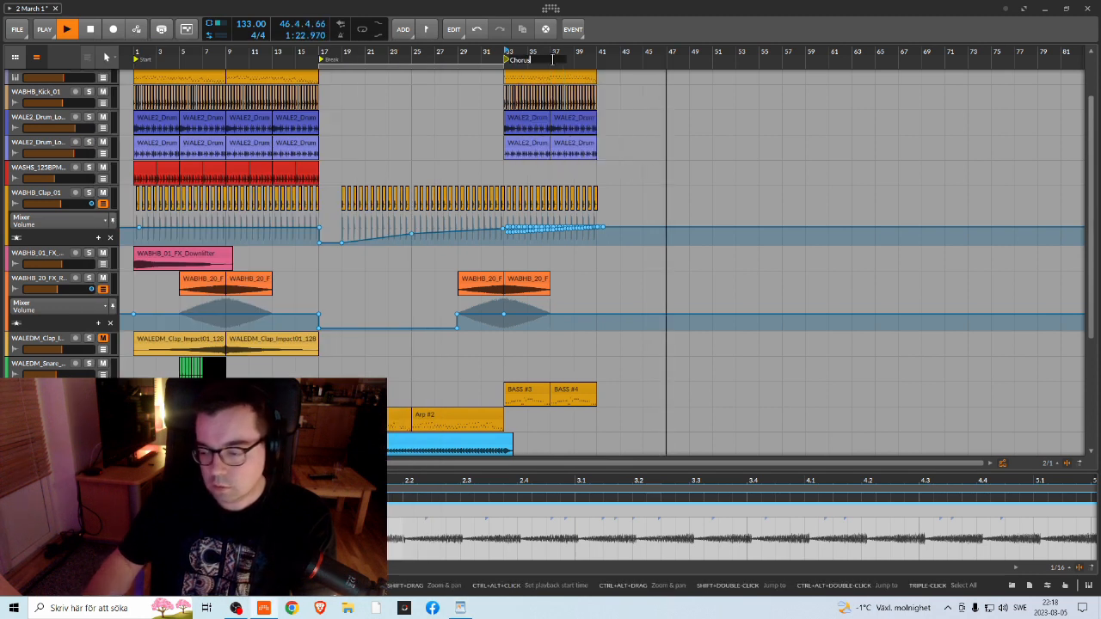
{"action": "key", "text": "Return"}
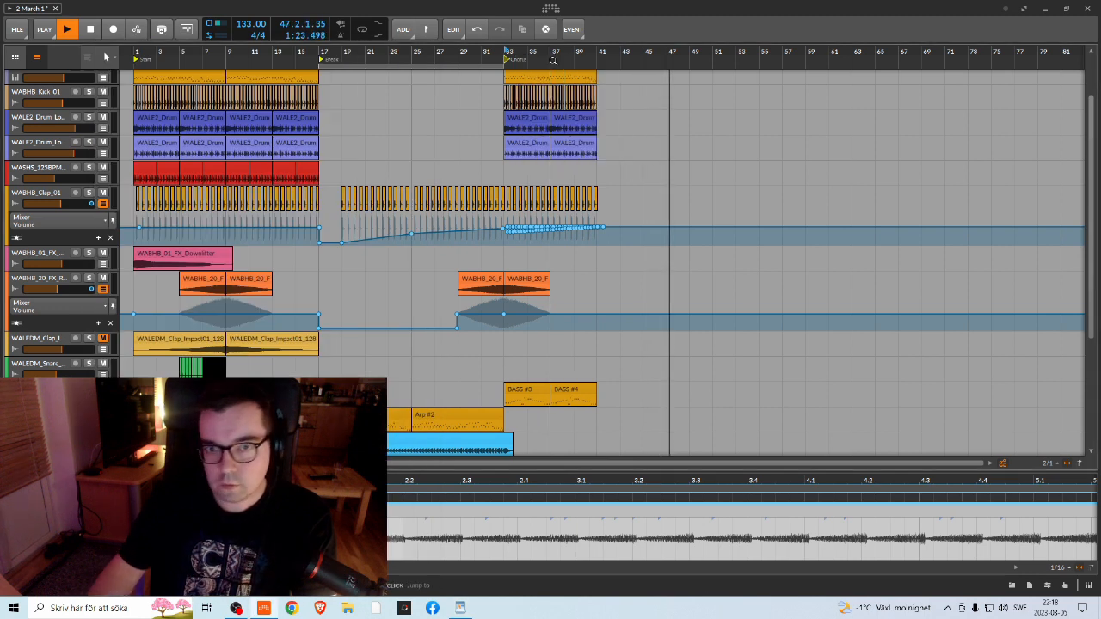
{"action": "left_click", "coordinate": [24, 32]}
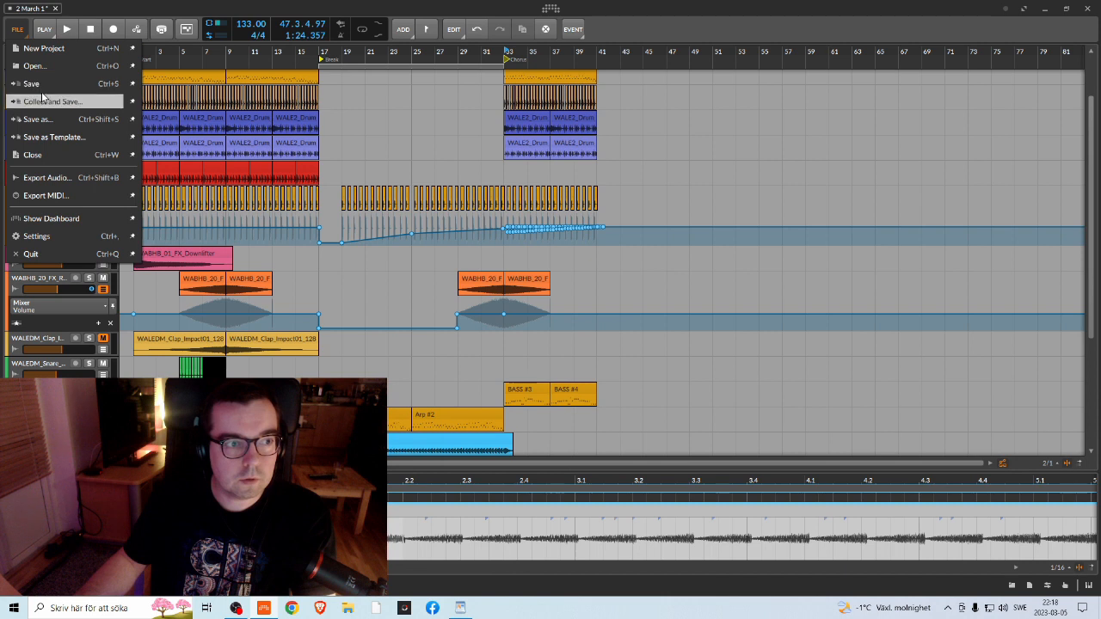
{"action": "left_click", "coordinate": [34, 83]}
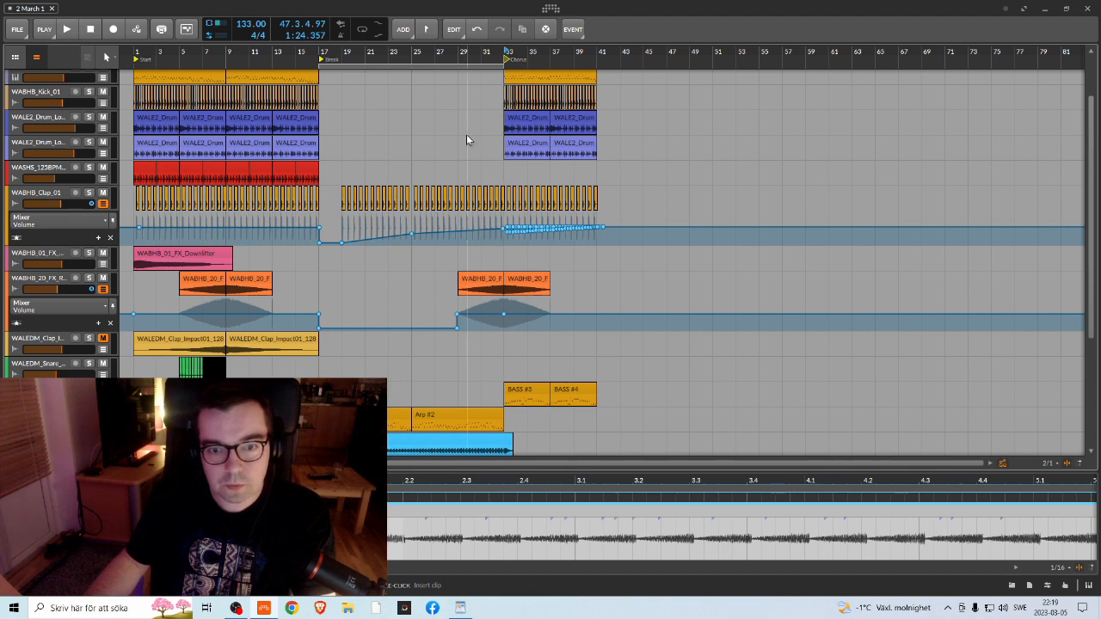
Step: Set the loop range to span bars 33 to 41 above the chorus section
{"action": "scroll", "coordinate": [514, 246], "scroll_direction": "down", "scroll_amount": 3}
{"action": "scroll", "coordinate": [523, 236], "scroll_direction": "up", "scroll_amount": 5}
{"action": "left_click_drag", "start_coordinate": [456, 72], "coordinate": [597, 64]}
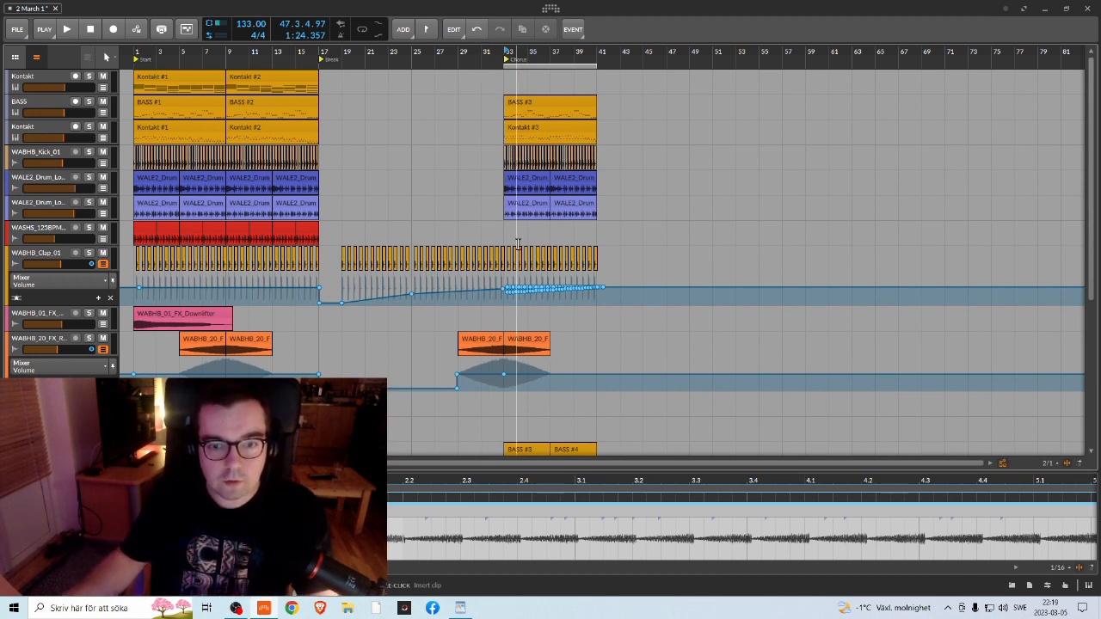
{"action": "scroll", "coordinate": [514, 241], "scroll_direction": "down", "scroll_amount": 3}
{"action": "scroll", "coordinate": [512, 229], "scroll_direction": "up", "scroll_amount": 3}
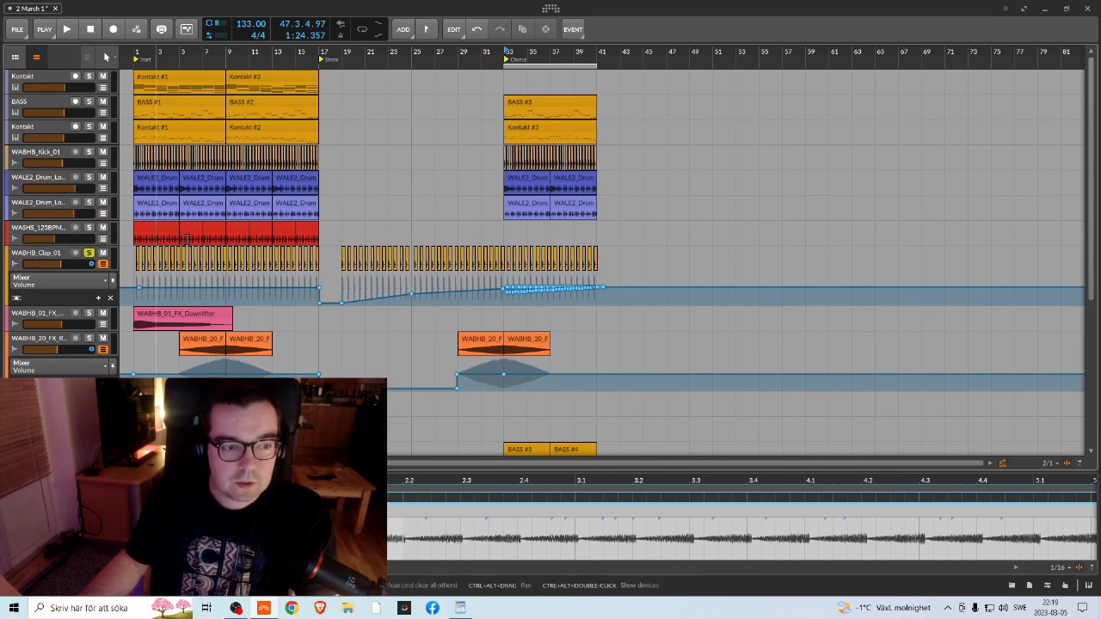
Step: Solo the WABHB_Clap_01 track, play it from bar 19, and check its Volume automation
{"action": "left_click", "coordinate": [338, 54]}
{"action": "key", "text": "space"}
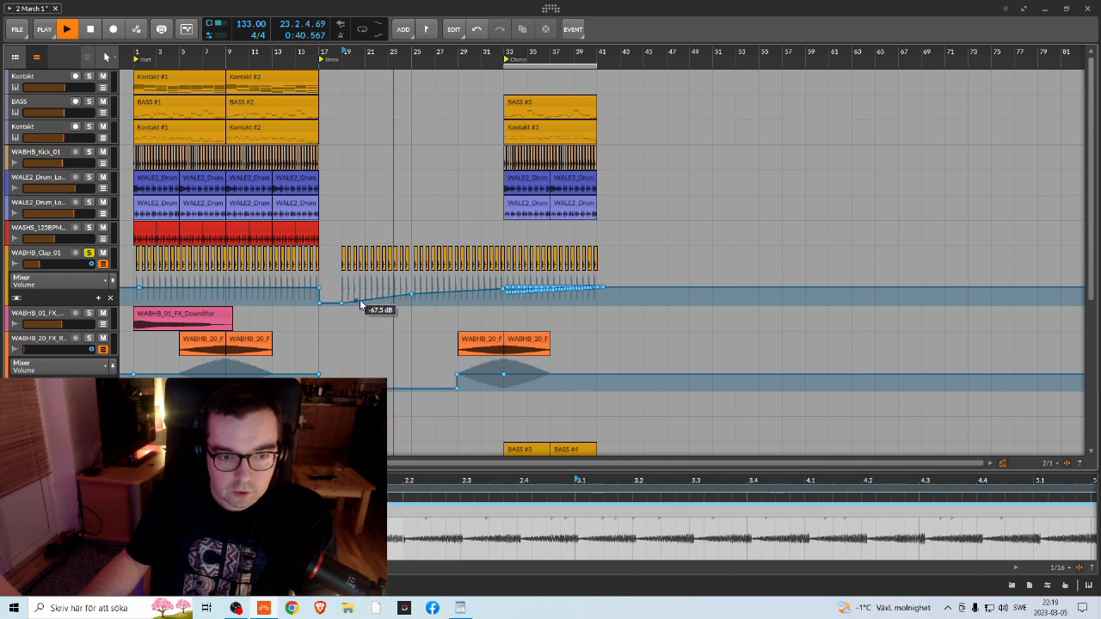
{"action": "left_click", "coordinate": [26, 281]}
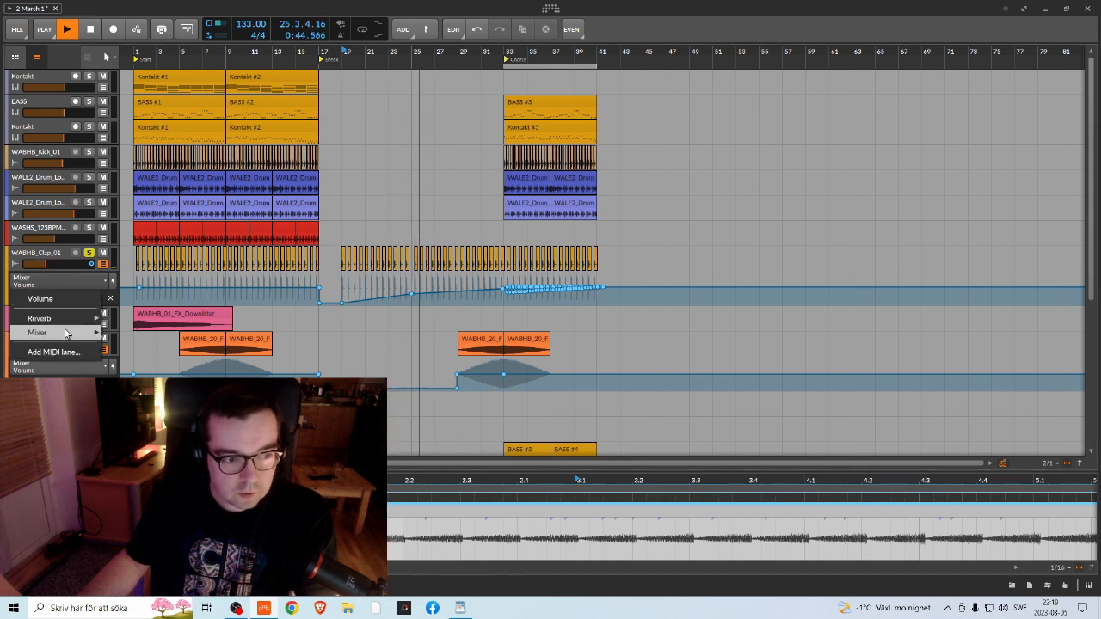
{"action": "mouse_move", "coordinate": [77, 332]}
{"action": "left_click", "coordinate": [52, 298]}
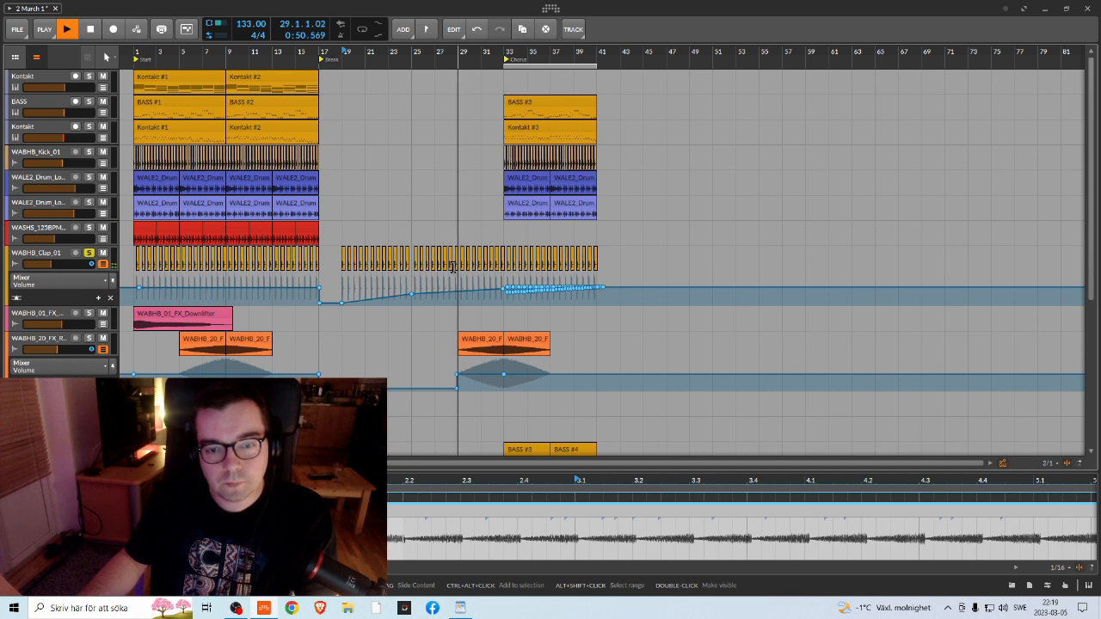
Step: Clear the WABHB_Clap_01 solo, play all tracks from bar 25 and again from the chorus at bar 33, and stop
{"action": "left_click", "coordinate": [89, 253]}
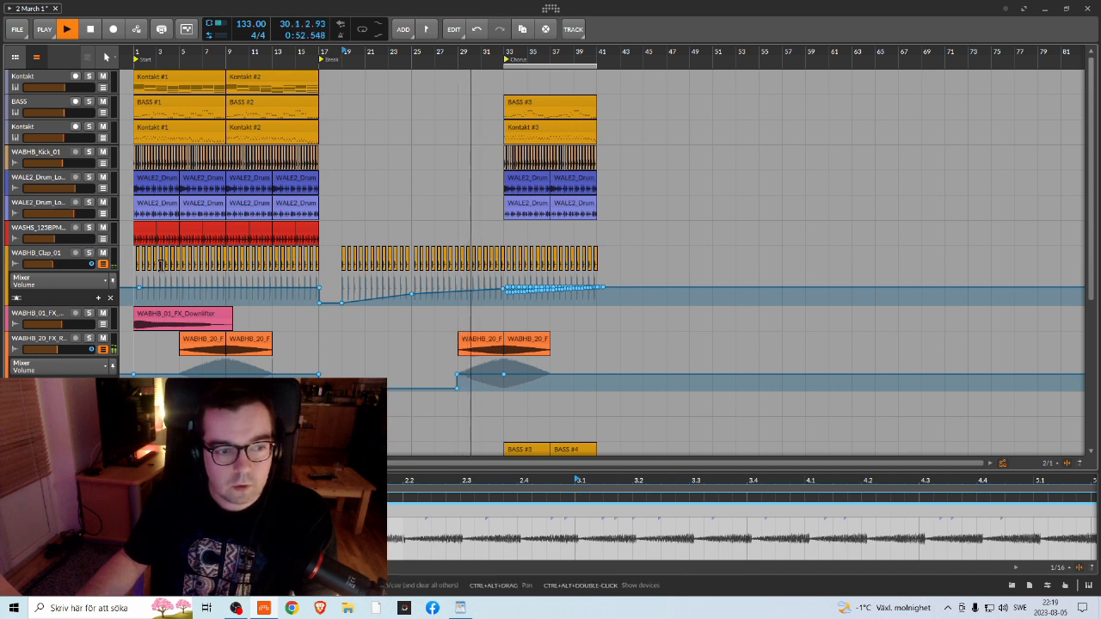
{"action": "left_click", "coordinate": [415, 54]}
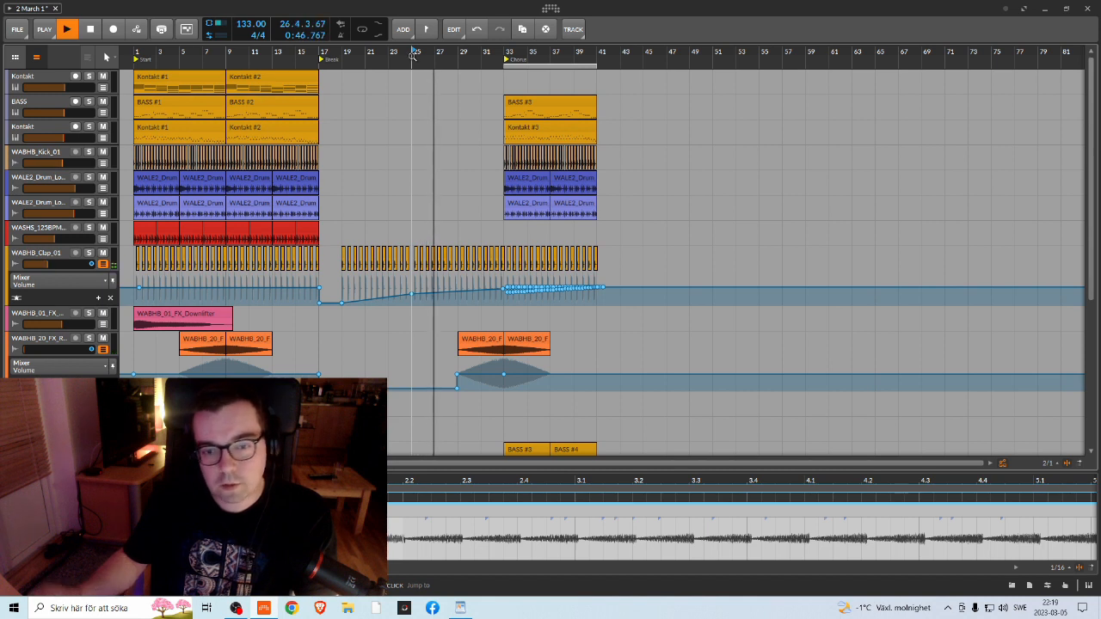
{"action": "left_click", "coordinate": [506, 53]}
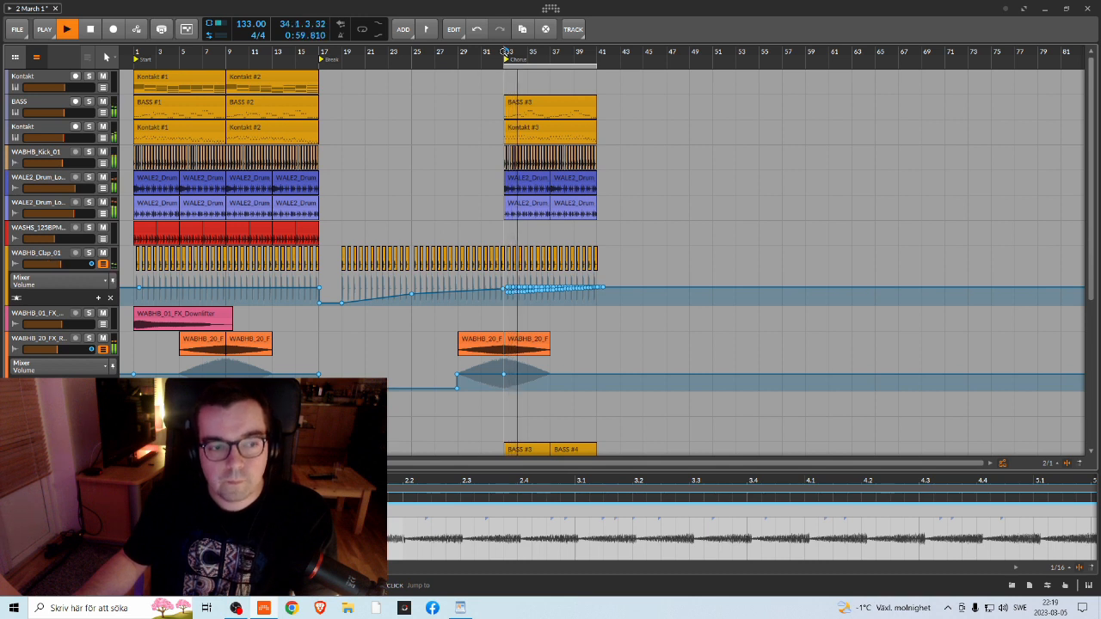
{"action": "key", "text": "space"}
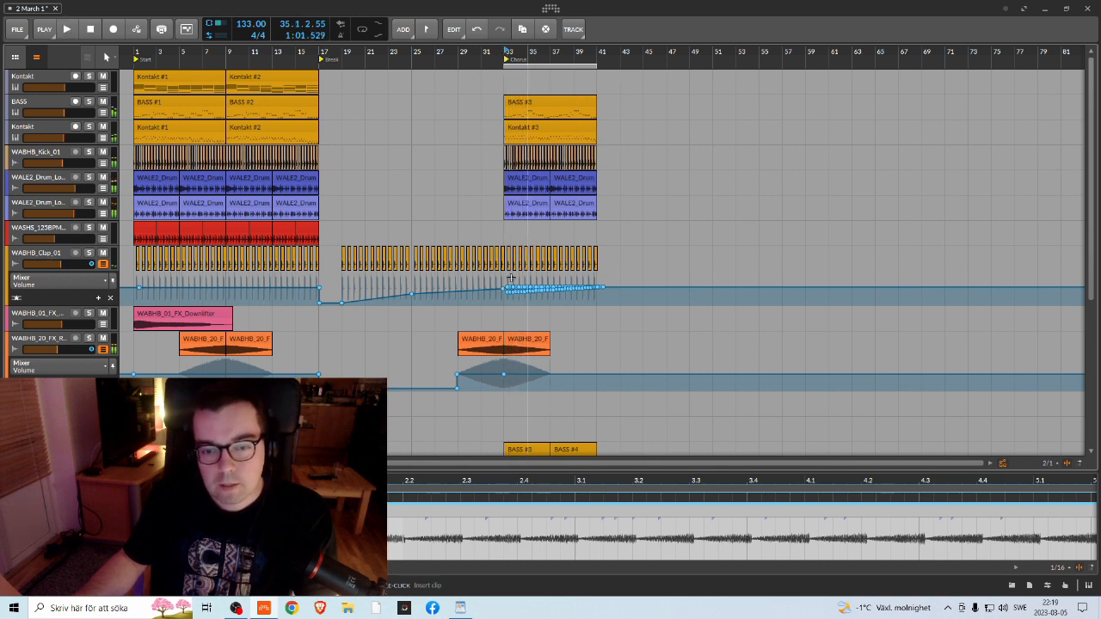
Step: Move the loop range to span the Start section, bars 1 to 17
{"action": "scroll", "coordinate": [526, 265], "scroll_direction": "down", "scroll_amount": 3}
{"action": "scroll", "coordinate": [519, 276], "scroll_direction": "down", "scroll_amount": 1}
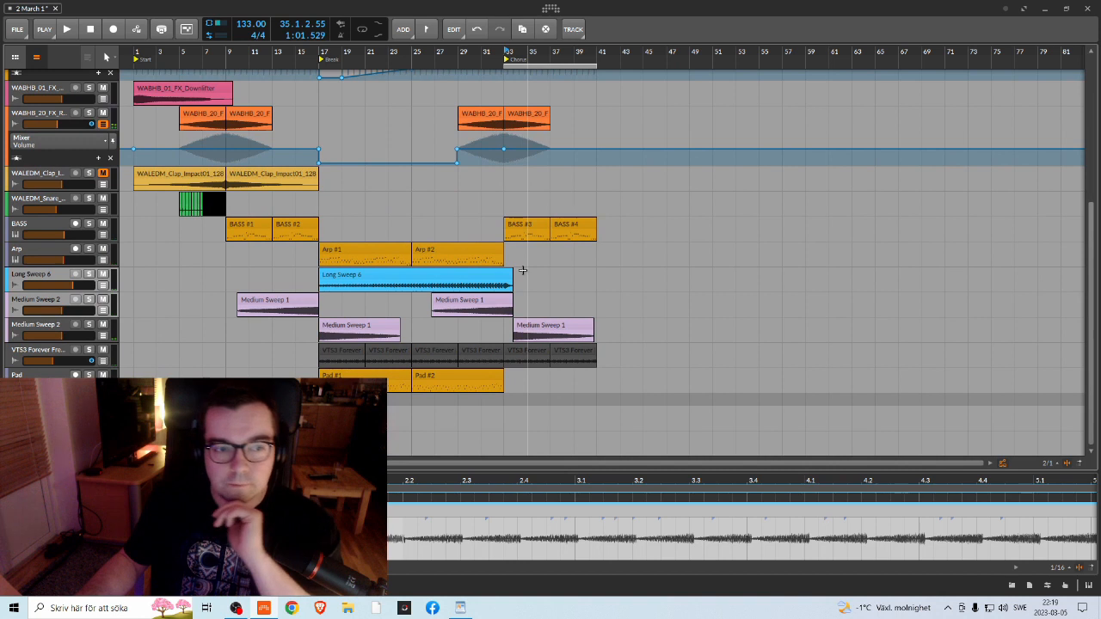
{"action": "scroll", "coordinate": [522, 270], "scroll_direction": "up", "scroll_amount": 4}
{"action": "scroll", "coordinate": [536, 216], "scroll_direction": "down", "scroll_amount": 1}
{"action": "scroll", "coordinate": [533, 234], "scroll_direction": "up", "scroll_amount": 1}
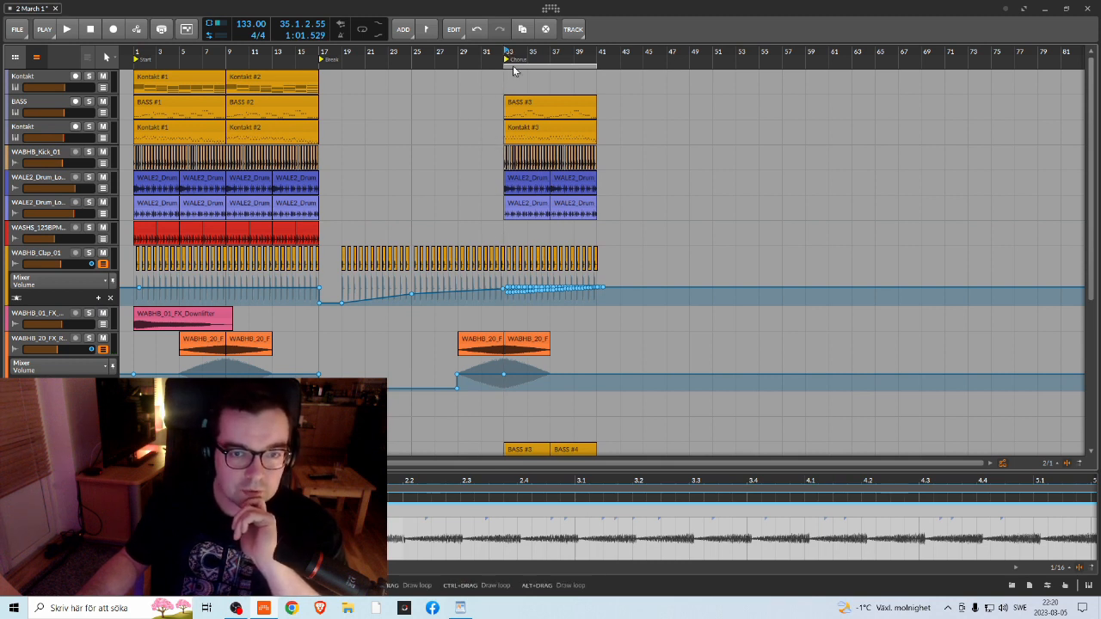
{"action": "left_click_drag", "start_coordinate": [513, 67], "coordinate": [376, 58]}
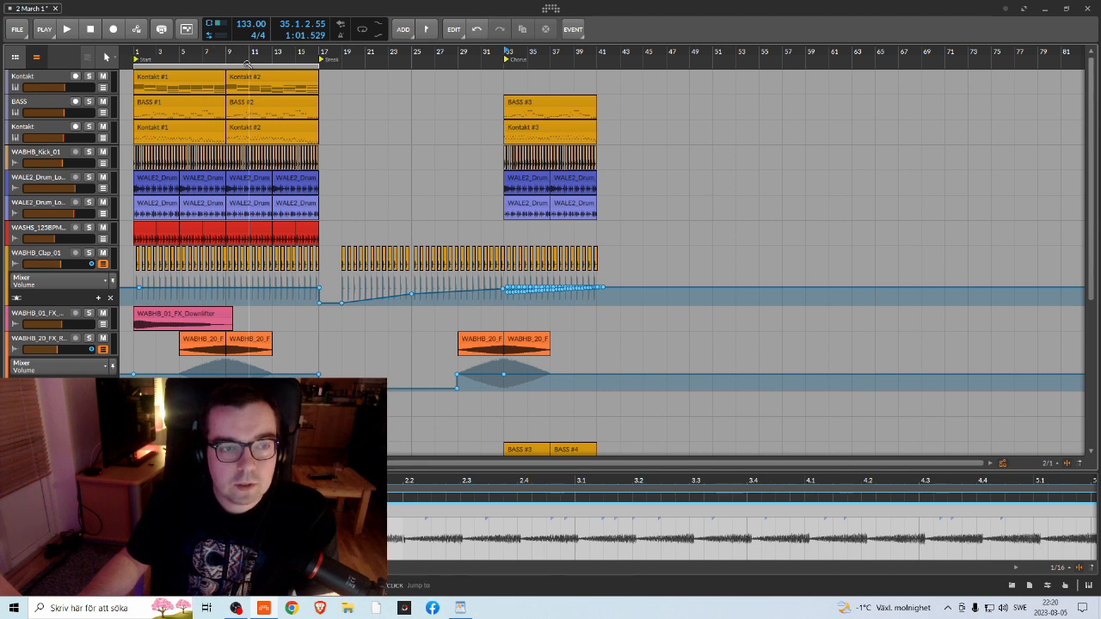
Step: Solo the WALEDM_Snare track and play its roll from bar 5
{"action": "scroll", "coordinate": [322, 155], "scroll_direction": "down", "scroll_amount": 5}
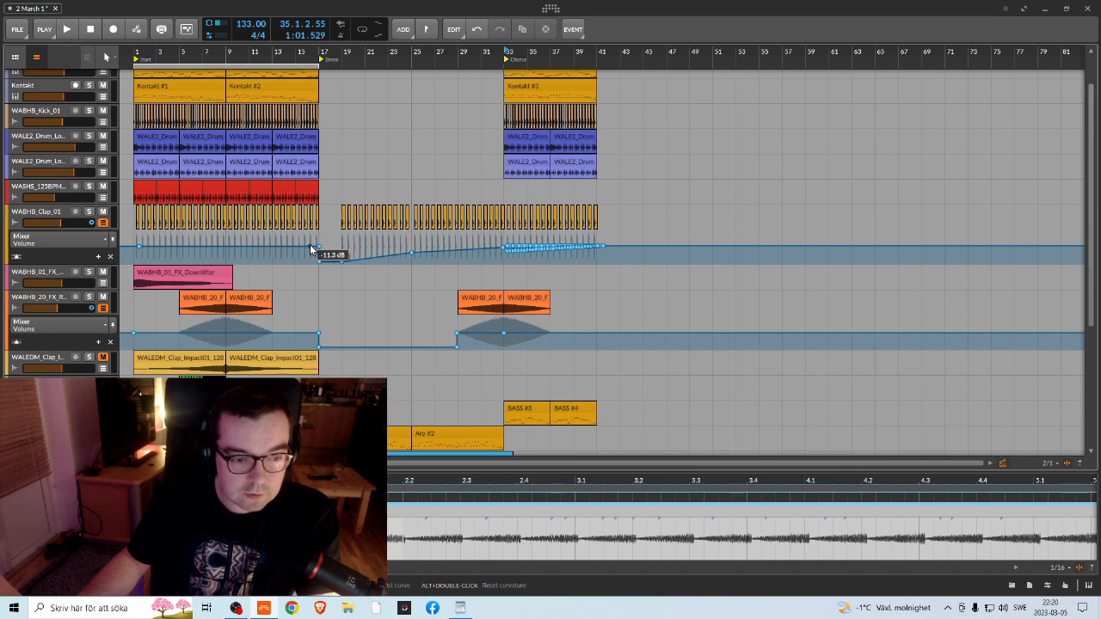
{"action": "left_click_drag", "start_coordinate": [172, 52], "coordinate": [220, 141]}
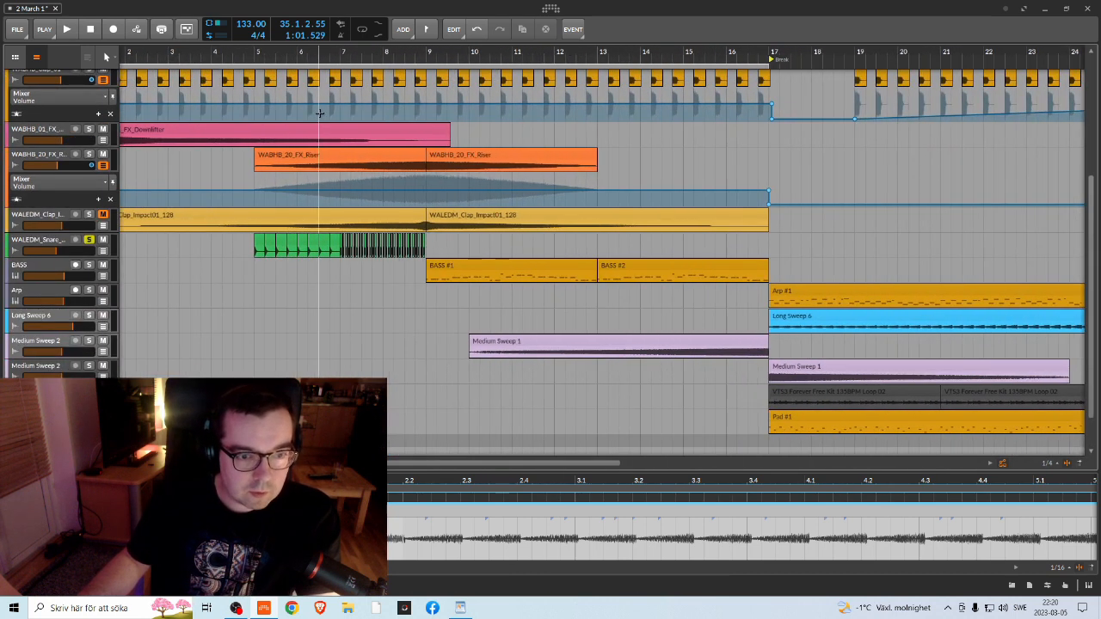
{"action": "left_click", "coordinate": [256, 53]}
{"action": "key", "text": "space"}
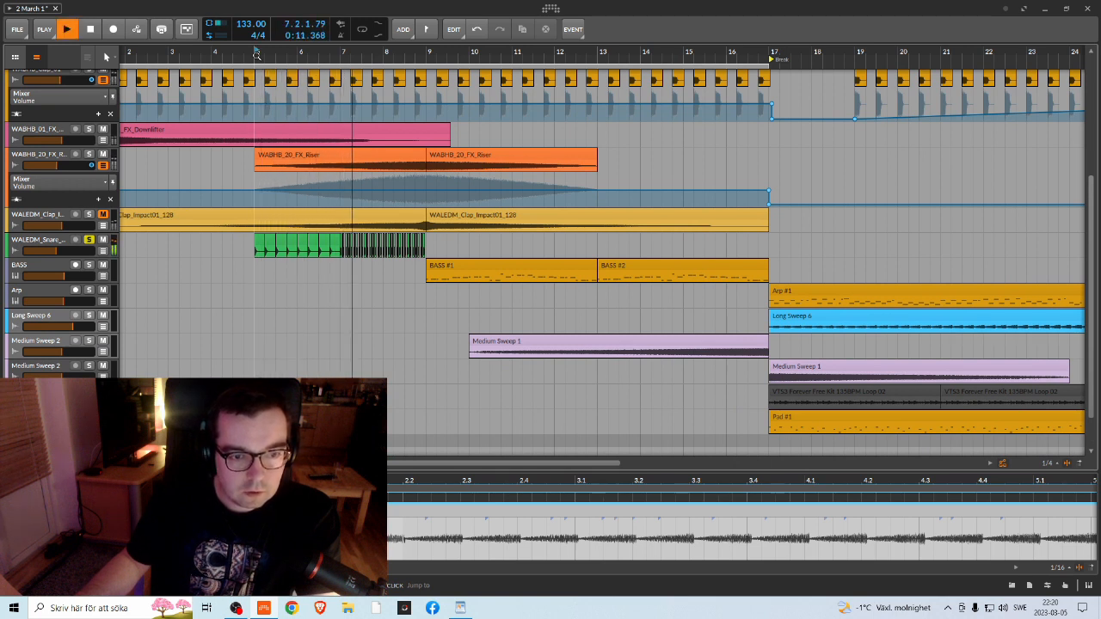
{"action": "left_click_drag", "start_coordinate": [377, 64], "coordinate": [361, 59]}
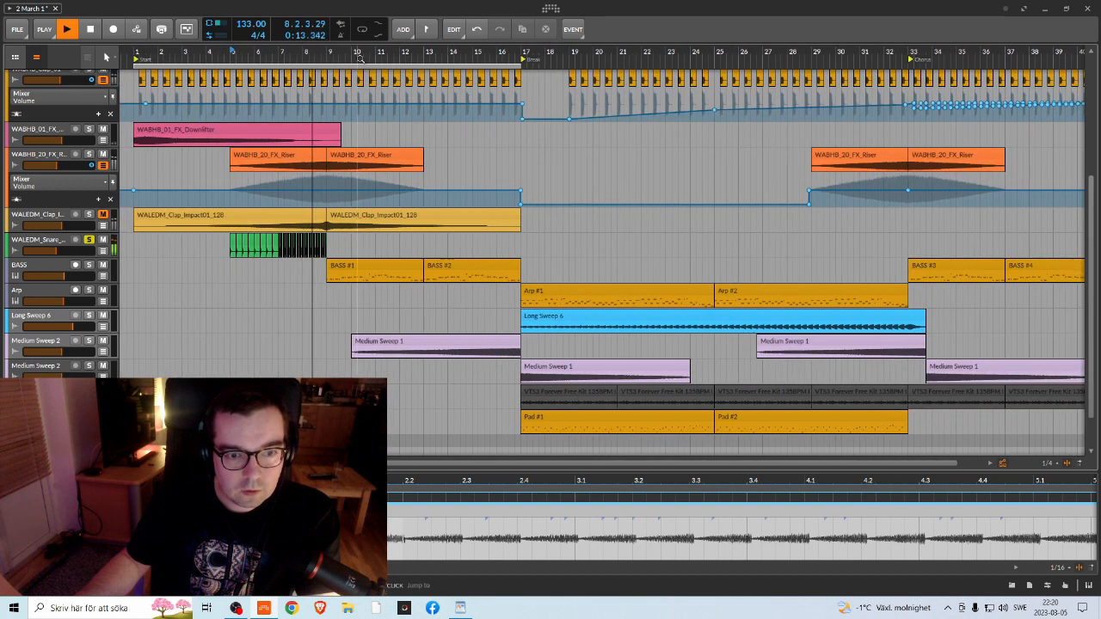
Step: Clear the WALEDM_Snare solo, play the roll from bar 5 with all tracks, and stop
{"action": "key", "text": "space"}
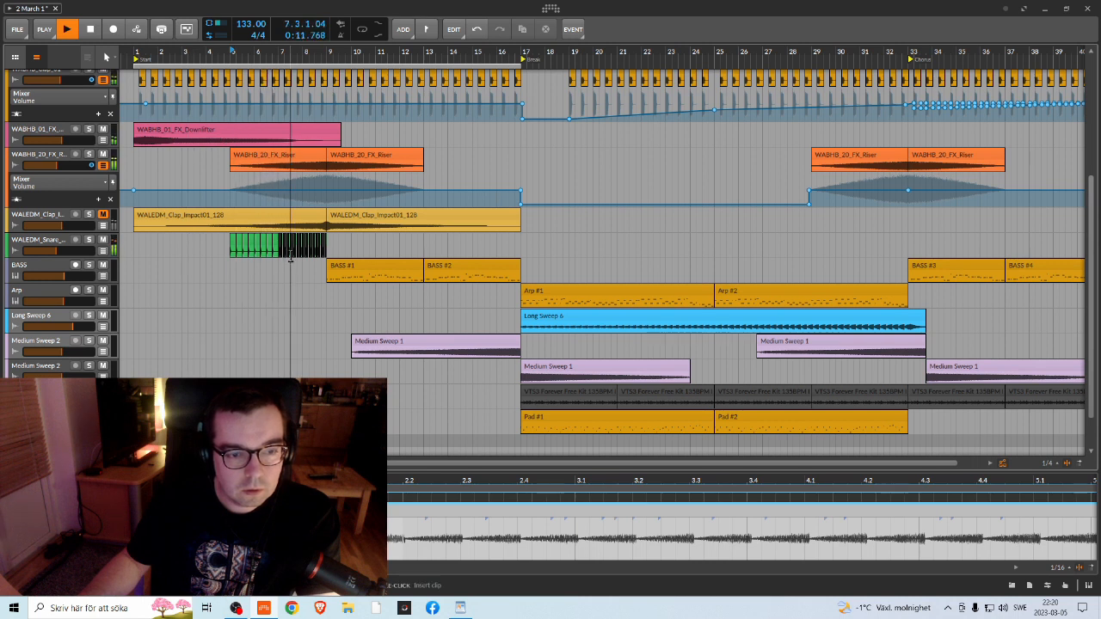
{"action": "left_click_drag", "start_coordinate": [411, 51], "coordinate": [324, 52]}
{"action": "key", "text": "space"}
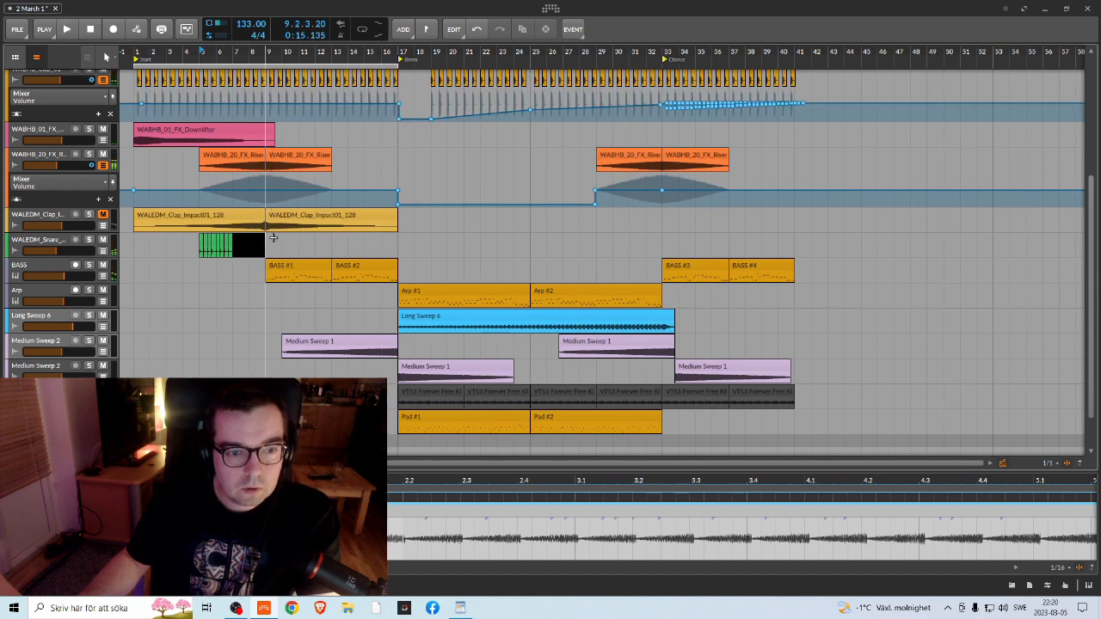
Step: Copy the WALEDM_Snare roll from bar 5 to bar 29, play it into the chorus with all tracks, and stop
{"action": "left_click", "coordinate": [222, 246]}
{"action": "left_click_drag", "start_coordinate": [203, 243], "coordinate": [600, 243]}
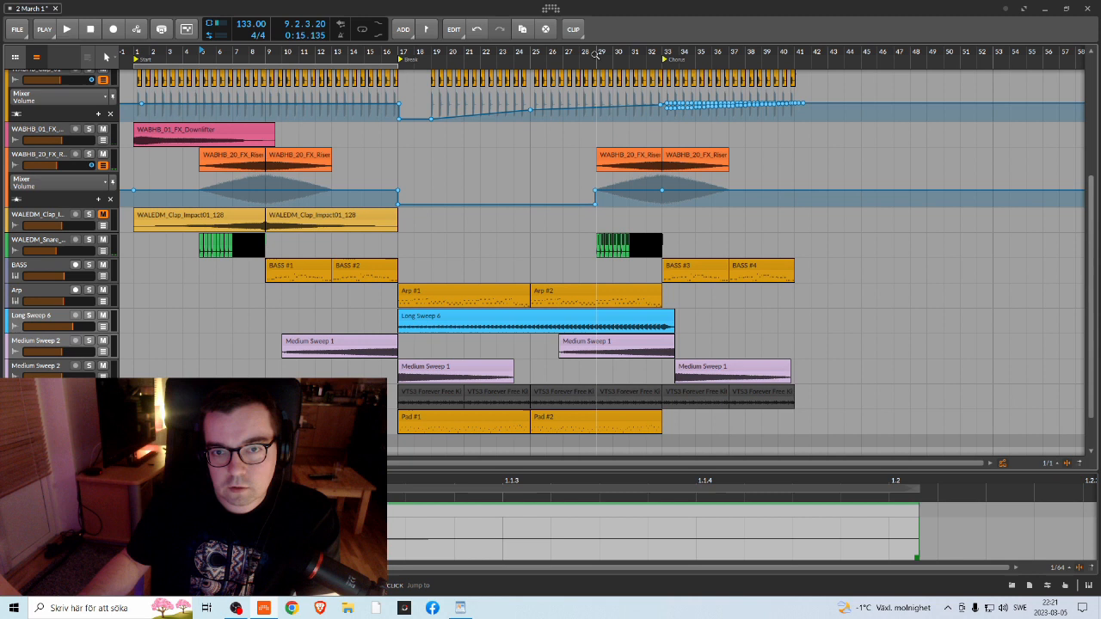
{"action": "left_click", "coordinate": [595, 54]}
{"action": "key", "text": "space"}
{"action": "left_click_drag", "start_coordinate": [616, 55], "coordinate": [521, 329]}
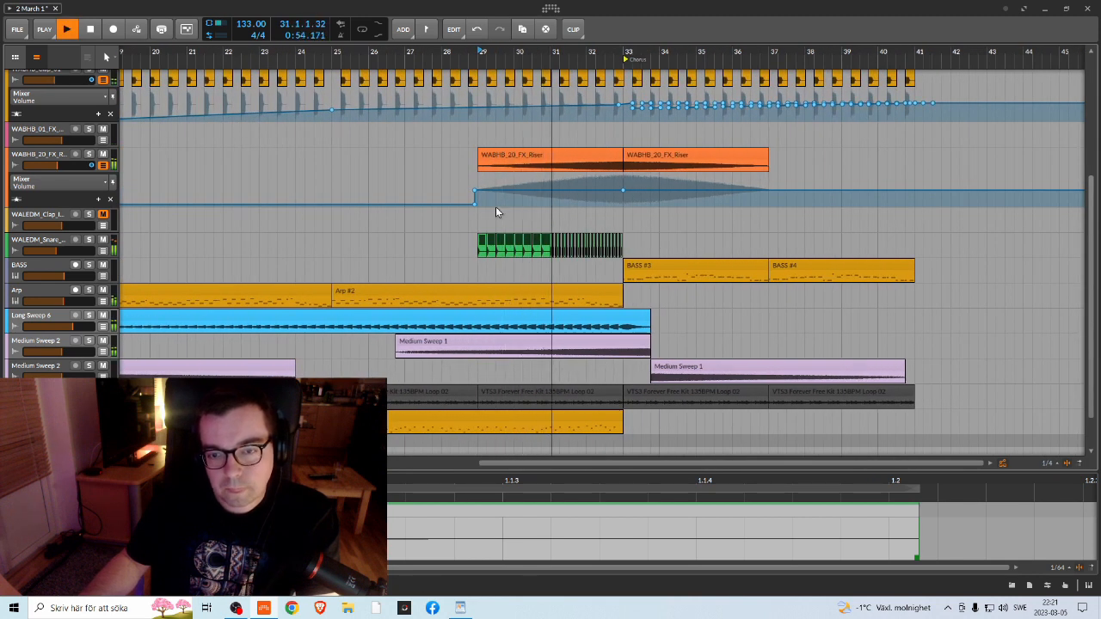
{"action": "left_click_drag", "start_coordinate": [582, 61], "coordinate": [419, 8]}
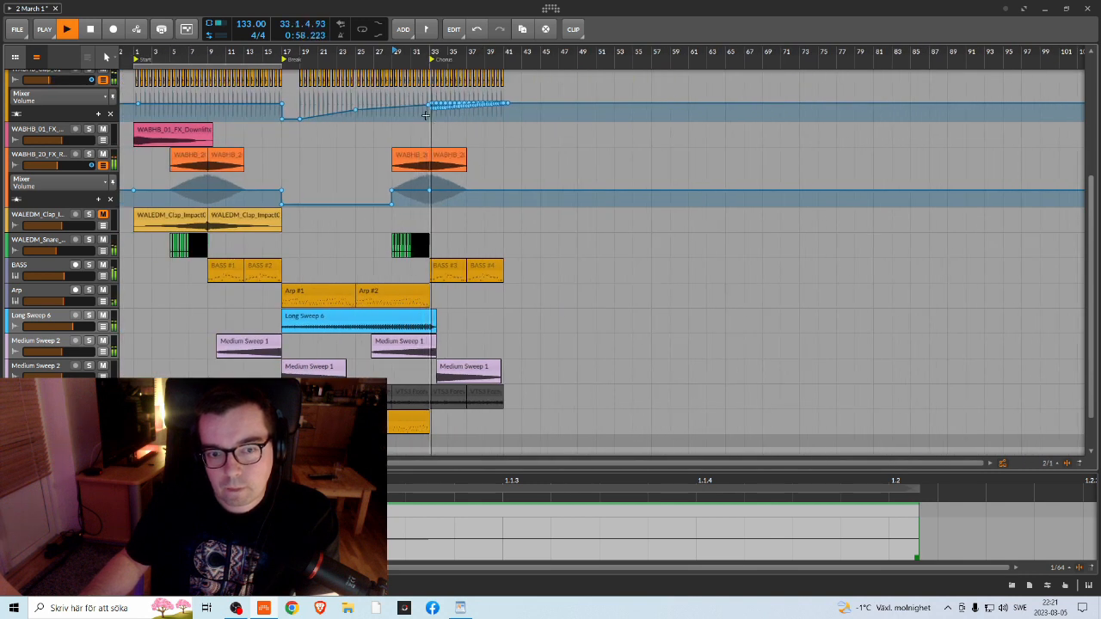
{"action": "scroll", "coordinate": [407, 252], "scroll_direction": "up", "scroll_amount": 5}
{"action": "key", "text": "space"}
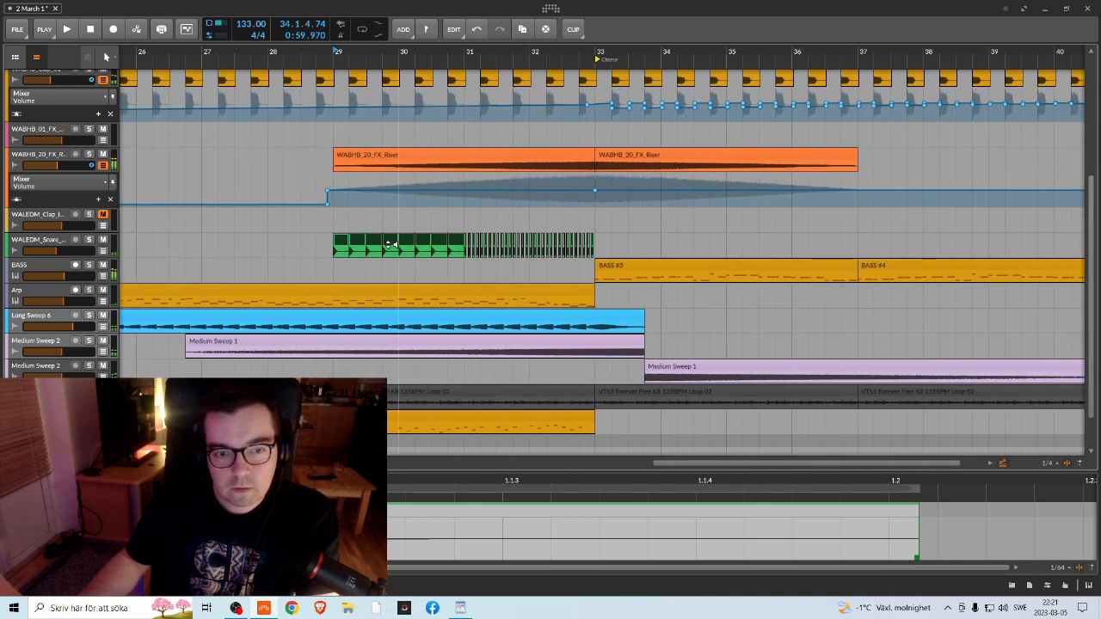
Step: Delete the slower snare hits from bar 29 to bar 31 on the WALEDM_Snare track
{"action": "left_click", "coordinate": [313, 60]}
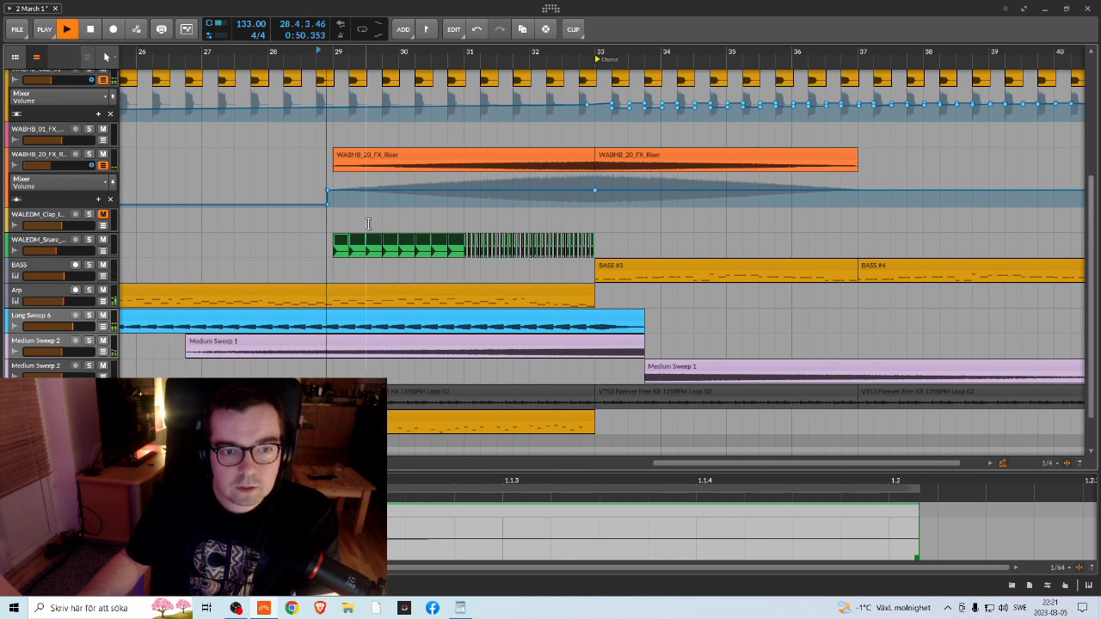
{"action": "key", "text": "space"}
{"action": "left_click", "coordinate": [342, 241]}
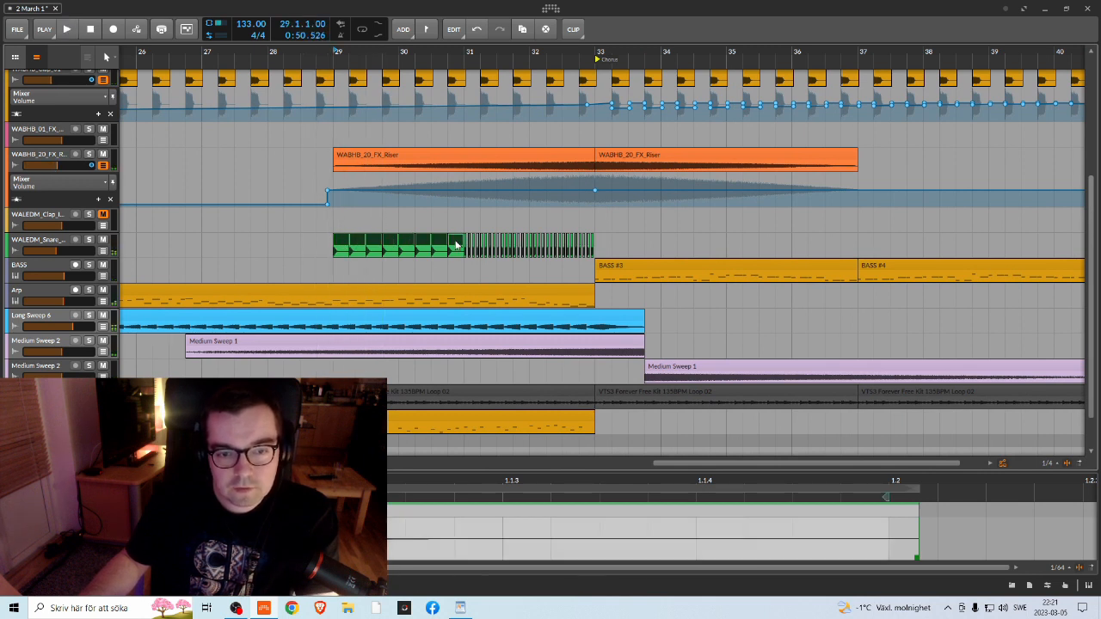
{"action": "key", "text": "Delete"}
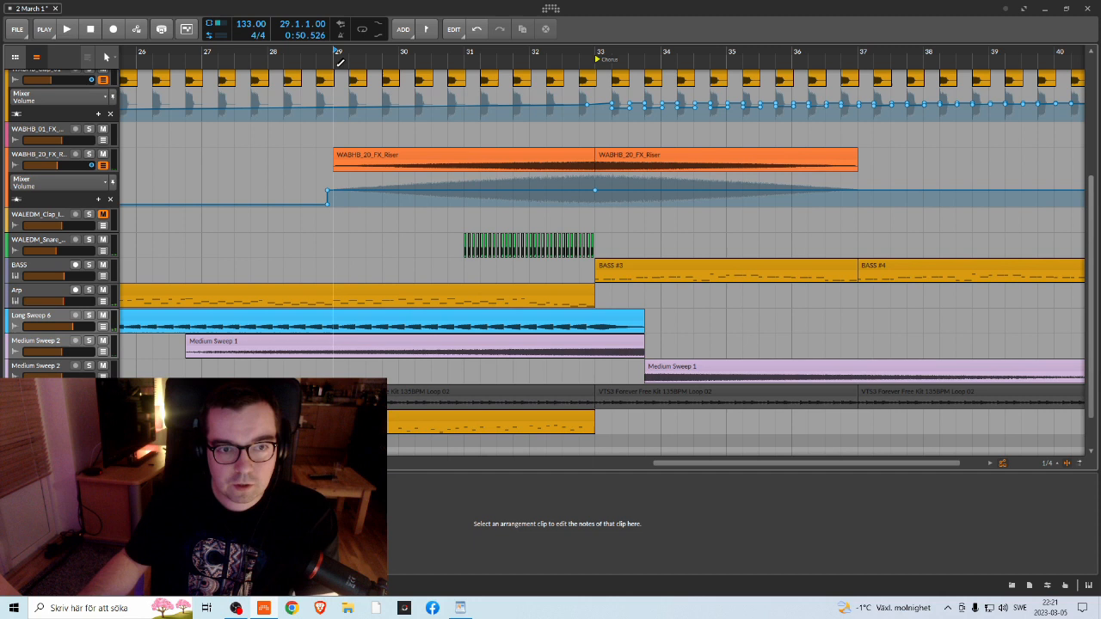
Step: Play the shortened snare roll from bar 29 into the chorus twice, and stop
{"action": "key", "text": "space"}
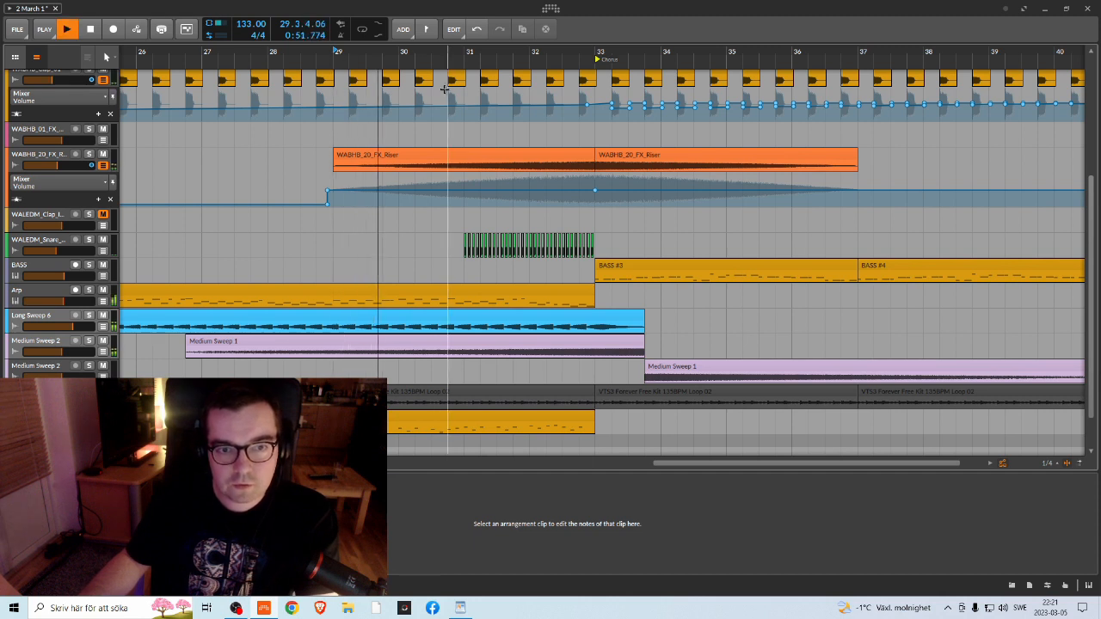
{"action": "left_click_drag", "start_coordinate": [431, 53], "coordinate": [456, 93]}
{"action": "left_click_drag", "start_coordinate": [493, 55], "coordinate": [469, 59]}
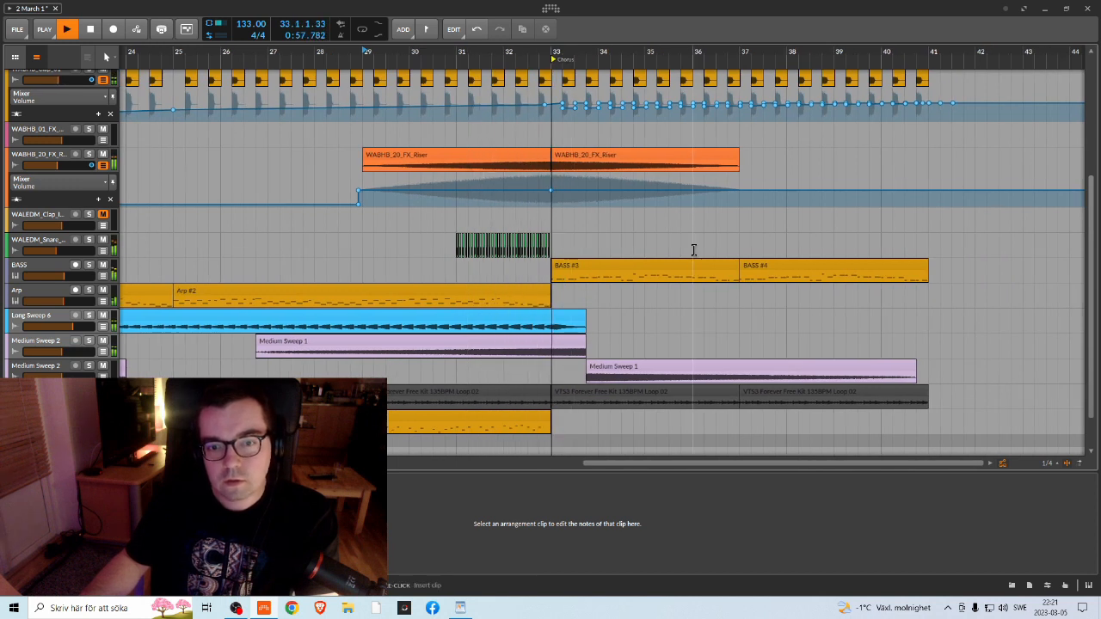
{"action": "key", "text": "space"}
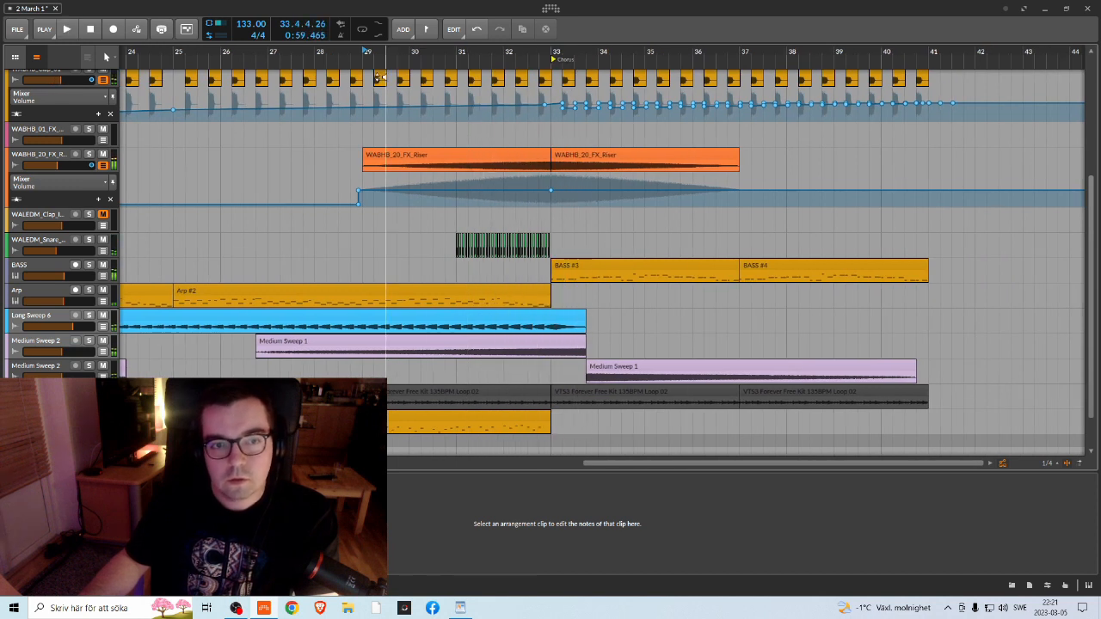
{"action": "key", "text": "space"}
{"action": "left_click_drag", "start_coordinate": [380, 56], "coordinate": [481, 83]}
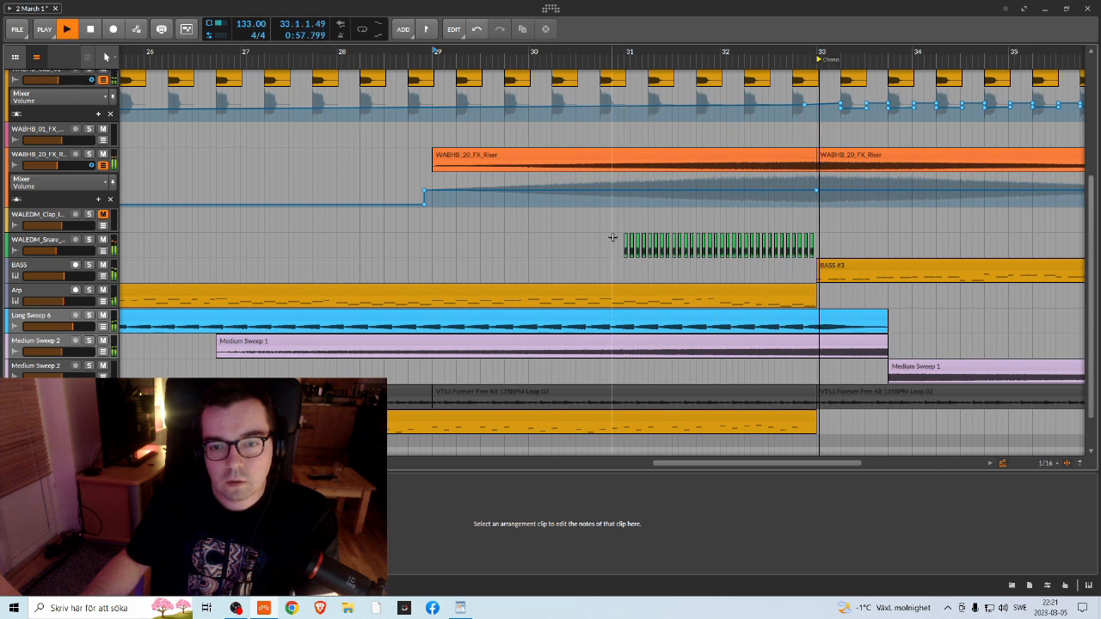
{"action": "key", "text": "space"}
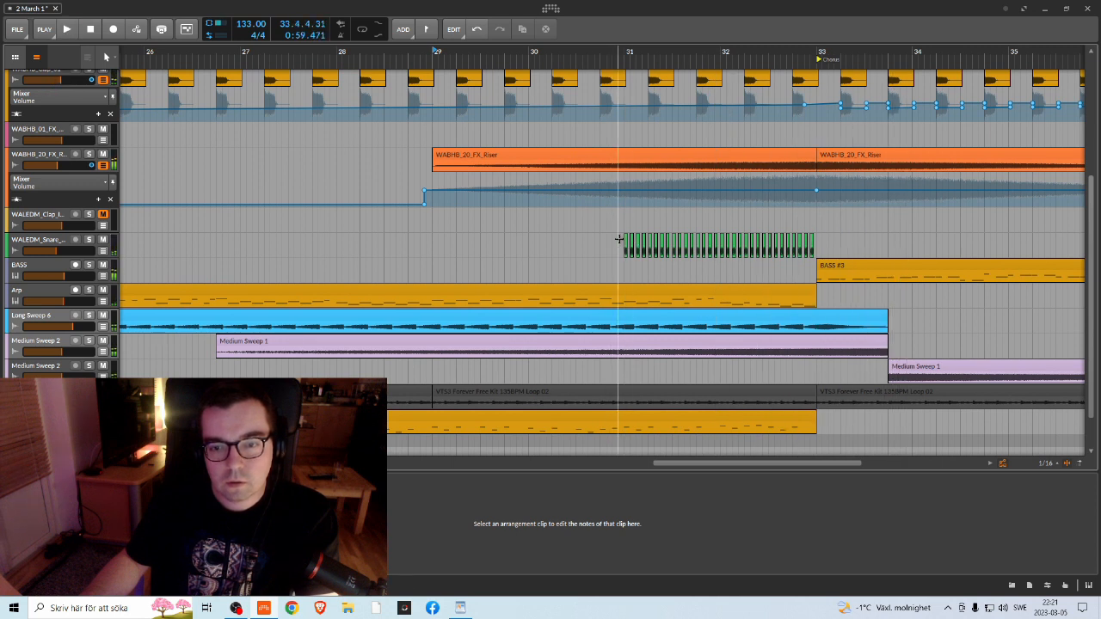
Step: Copy the fast snare hits from bar 31 to bar 29 so they fill bars 29 to 33, and play the start of the roll
{"action": "left_click", "coordinate": [621, 241]}
{"action": "left_click_drag", "start_coordinate": [627, 240], "coordinate": [431, 245]}
{"action": "left_click", "coordinate": [379, 49]}
{"action": "key", "text": "space"}
{"action": "mouse_move", "coordinate": [407, 50]}
{"action": "left_mouse_down"}
{"action": "mouse_move", "coordinate": [482, 116]}
{"action": "mouse_move", "coordinate": [411, 52]}
{"action": "left_mouse_up"}
{"action": "key", "text": "space"}
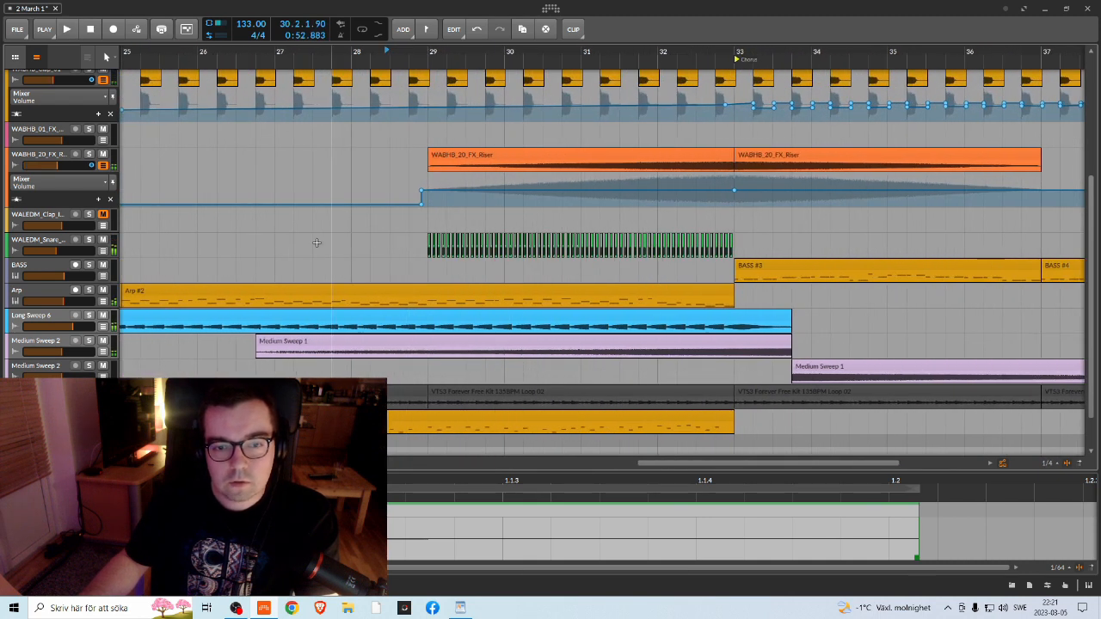
Step: Show the WALEDM_Snare track's automation lane and set it to the Mixer Volume parameter
{"action": "left_click", "coordinate": [119, 257]}
{"action": "left_click", "coordinate": [46, 269]}
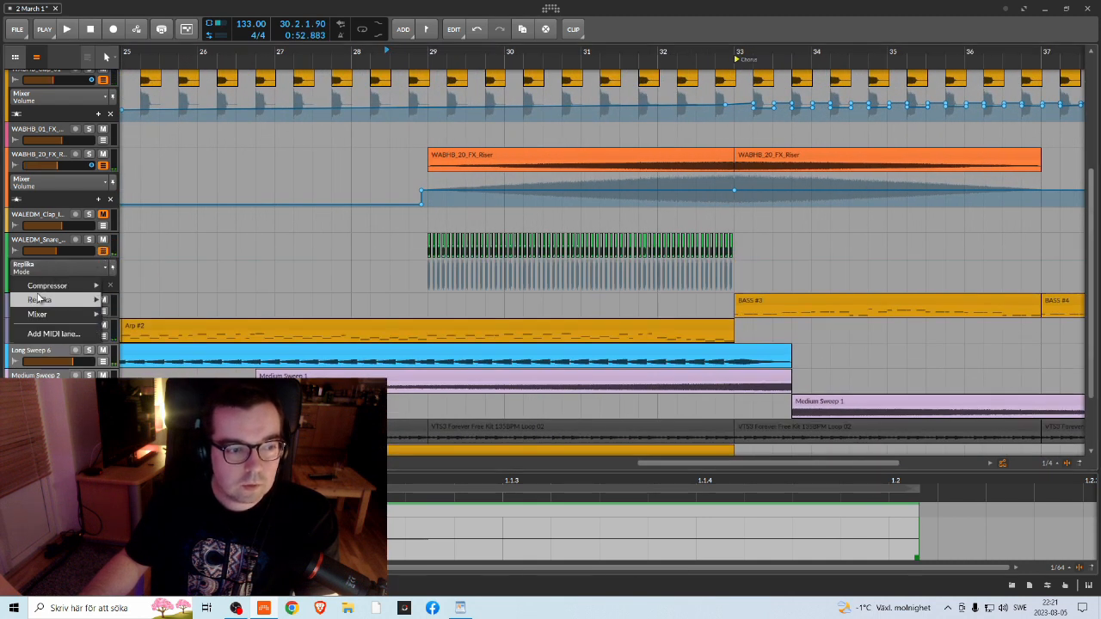
{"action": "mouse_move", "coordinate": [41, 315]}
{"action": "left_click", "coordinate": [138, 313]}
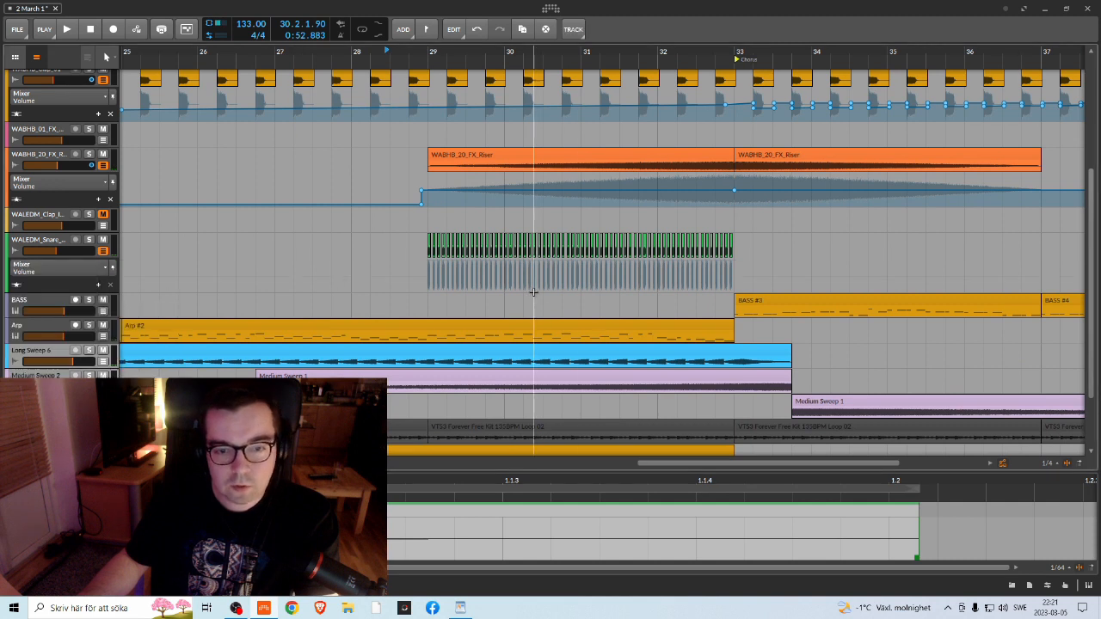
{"action": "left_click_drag", "start_coordinate": [639, 53], "coordinate": [675, 16]}
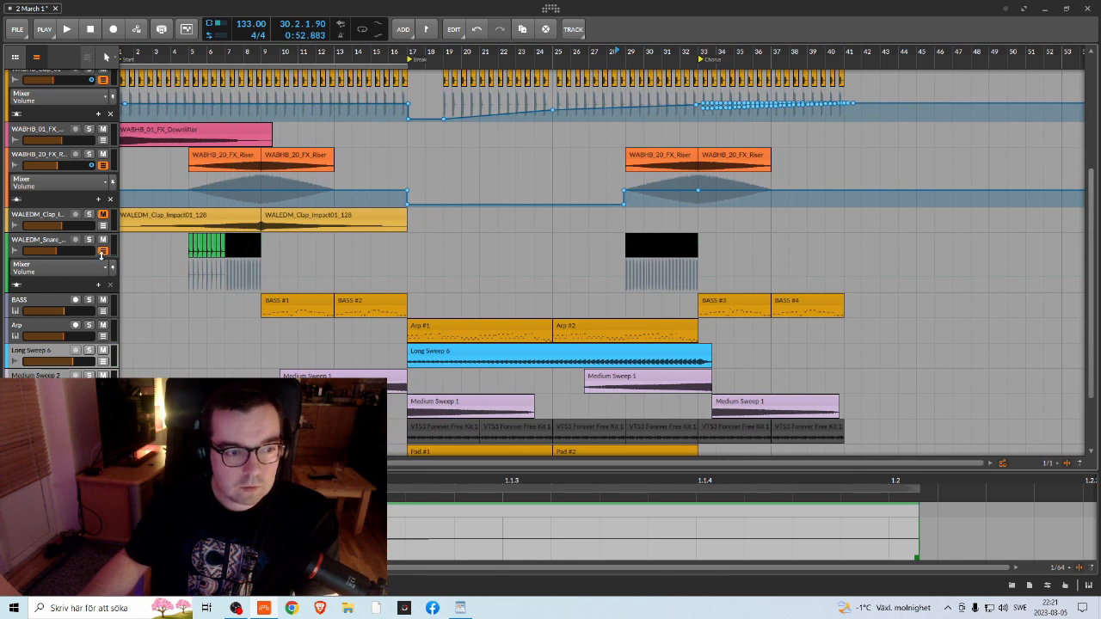
{"action": "left_click", "coordinate": [60, 267]}
{"action": "left_click", "coordinate": [60, 267]}
{"action": "left_click", "coordinate": [60, 267]}
{"action": "mouse_move", "coordinate": [82, 316]}
{"action": "left_click", "coordinate": [134, 315]}
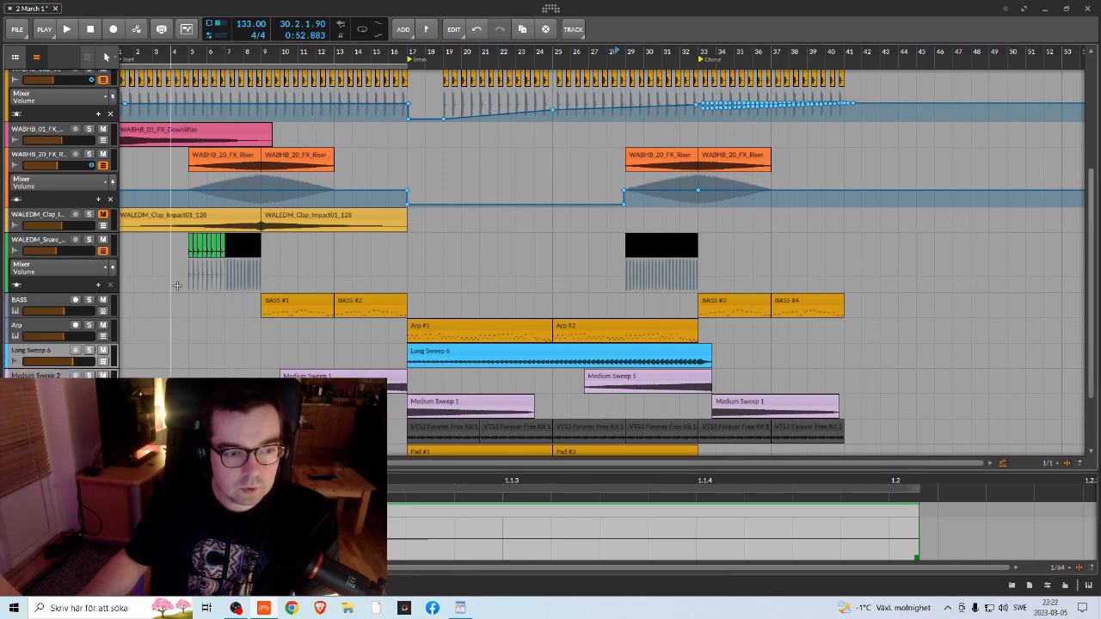
Step: Add WALEDM_Snare volume points at -12.8 dB on bars 29 and 33, and drop the volume to its minimum after bar 33
{"action": "left_click_drag", "start_coordinate": [646, 52], "coordinate": [642, 57]}
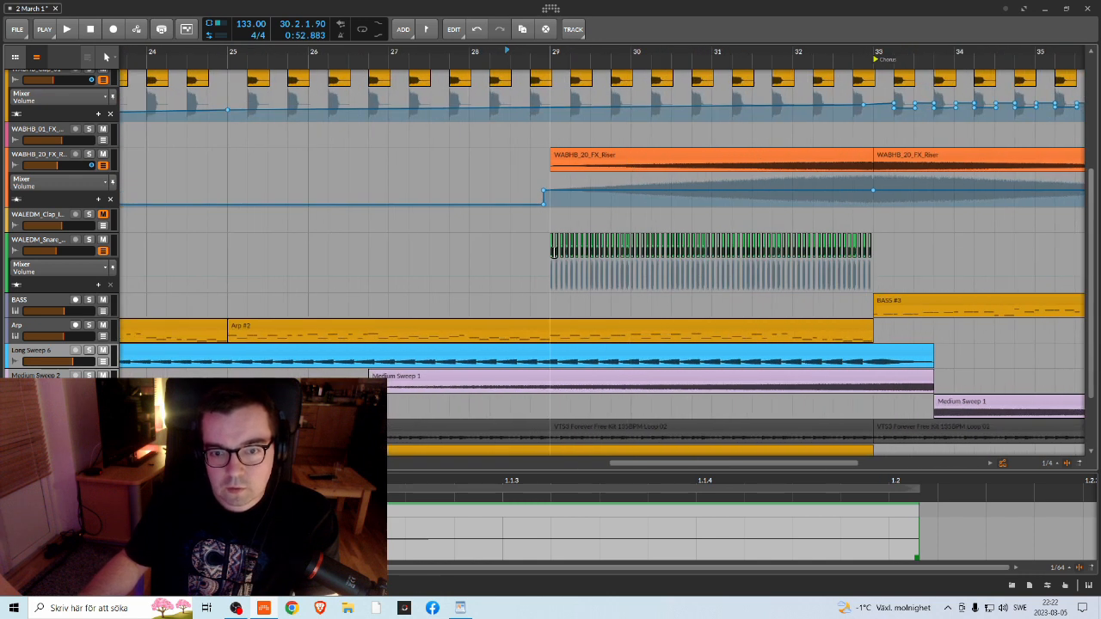
{"action": "double_click", "coordinate": [539, 248]}
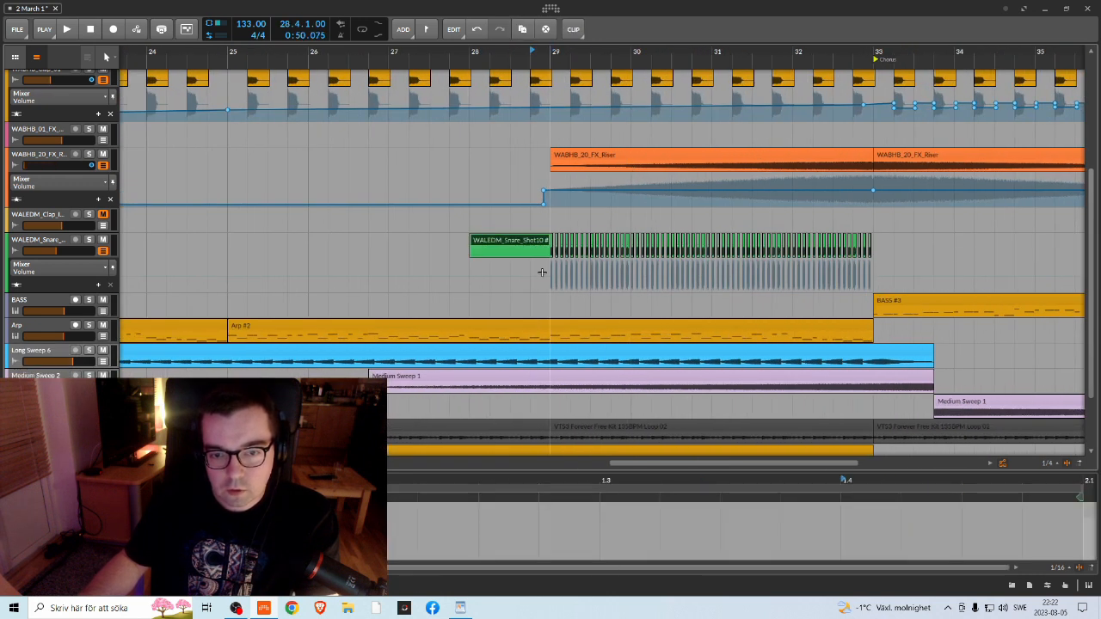
{"action": "key", "text": "ctrl+z"}
{"action": "left_click", "coordinate": [592, 285]}
{"action": "left_click", "coordinate": [671, 276]}
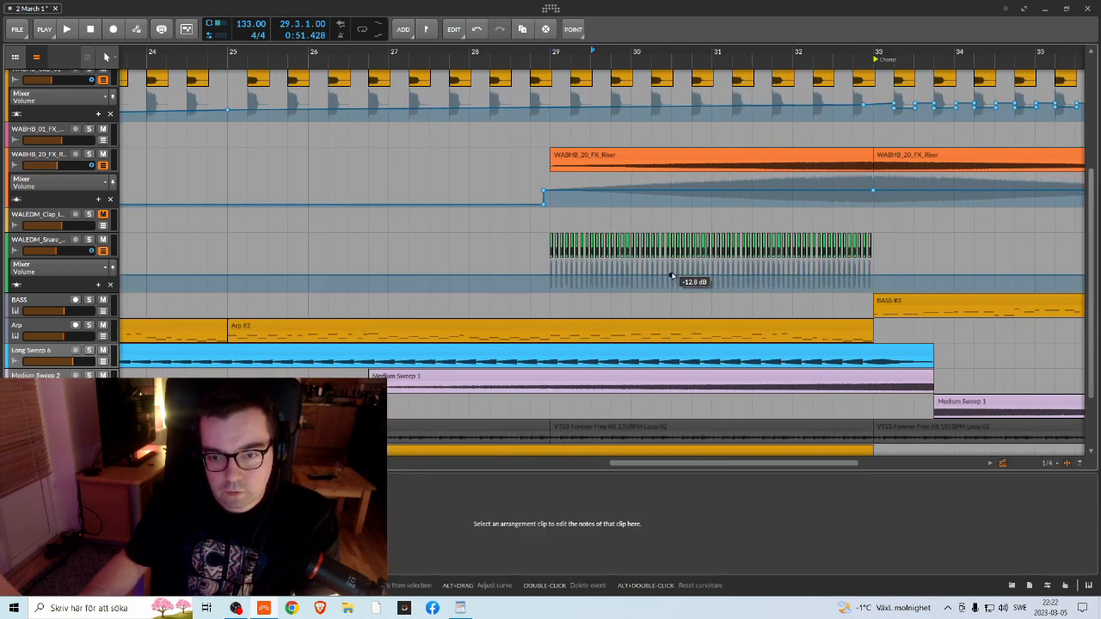
{"action": "mouse_move", "coordinate": [589, 62]}
{"action": "left_mouse_down"}
{"action": "mouse_move", "coordinate": [722, 65]}
{"action": "mouse_move", "coordinate": [710, 311]}
{"action": "left_mouse_up"}
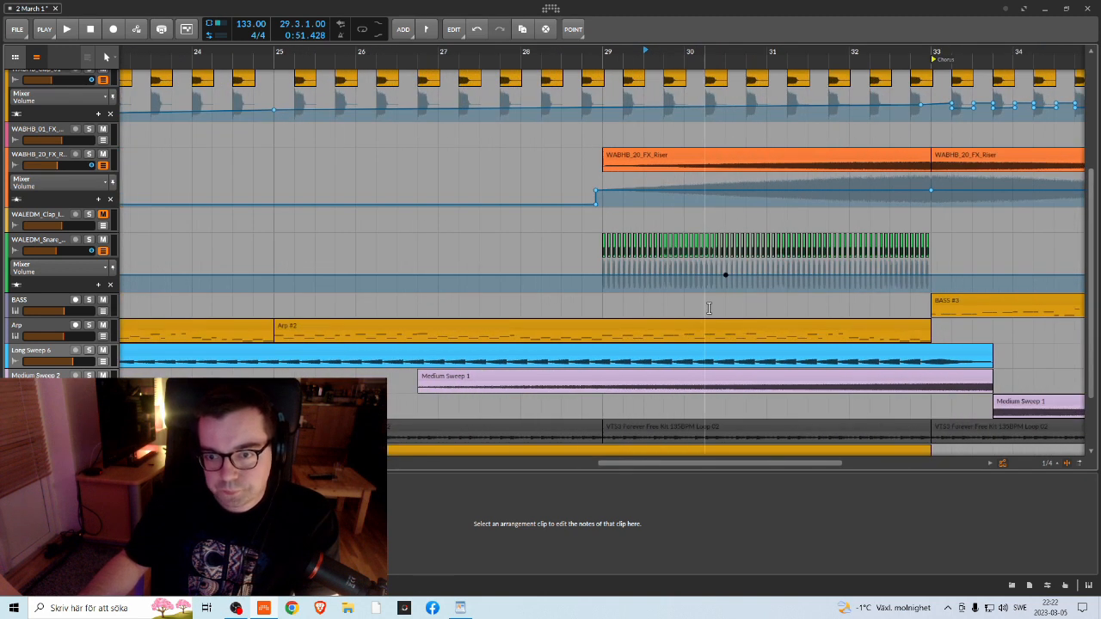
{"action": "left_click_drag", "start_coordinate": [725, 276], "coordinate": [623, 276]}
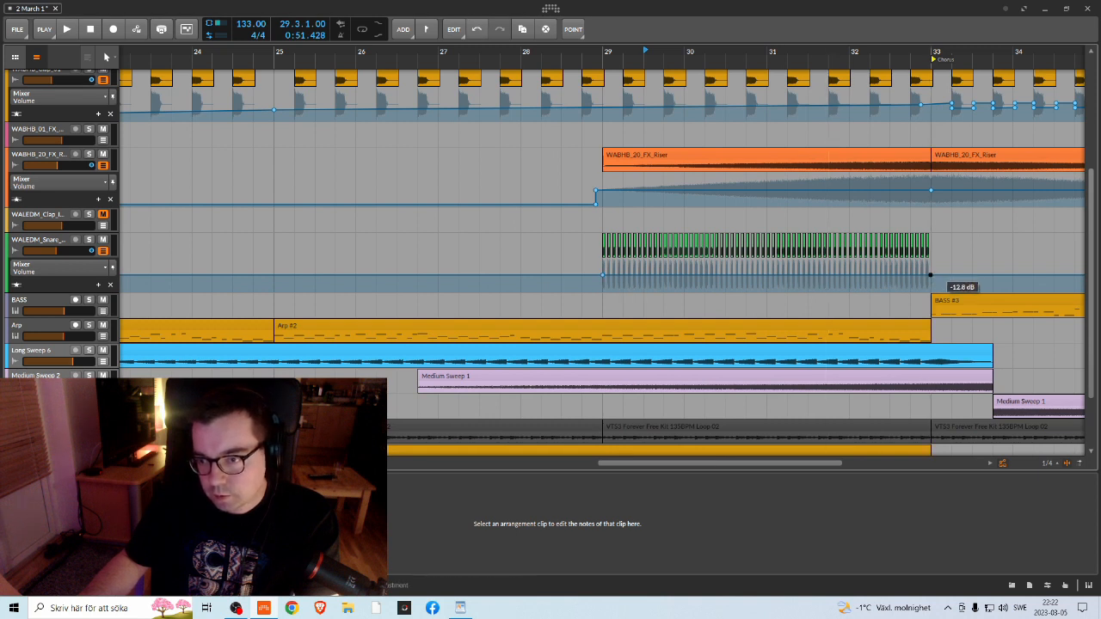
{"action": "left_click_drag", "start_coordinate": [930, 273], "coordinate": [931, 290]}
Step: Keep the snare volume at -12.8 dB in bars 5 to 9 and silence it before bar 5 and between bars 9 and 29
{"action": "left_click_drag", "start_coordinate": [863, 55], "coordinate": [929, 78]}
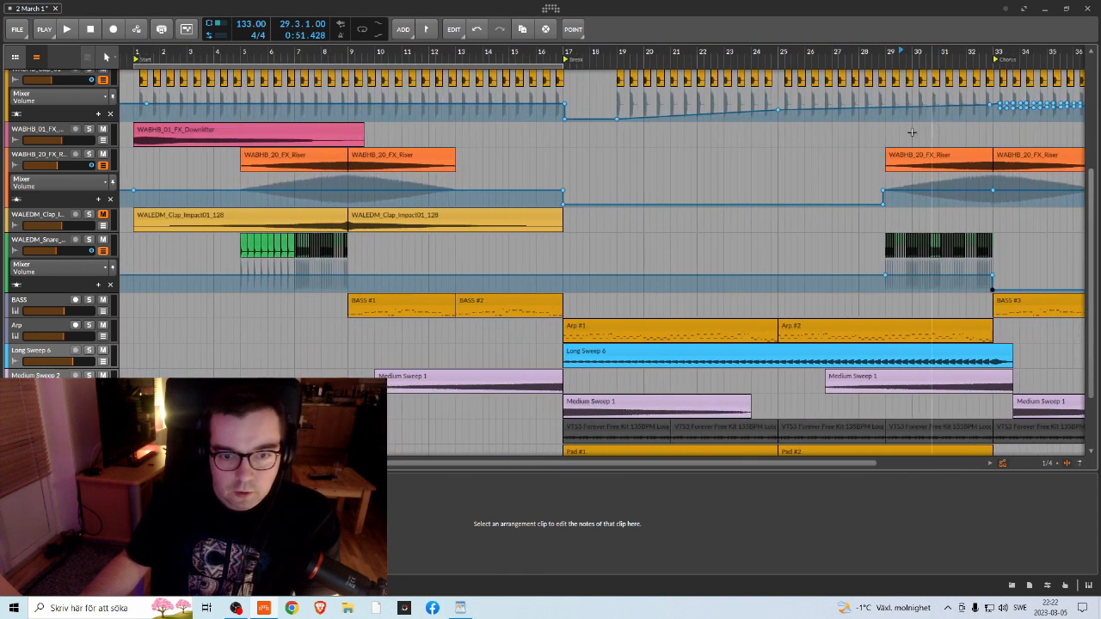
{"action": "left_click_drag", "start_coordinate": [227, 276], "coordinate": [239, 289]}
{"action": "left_click", "coordinate": [366, 279]}
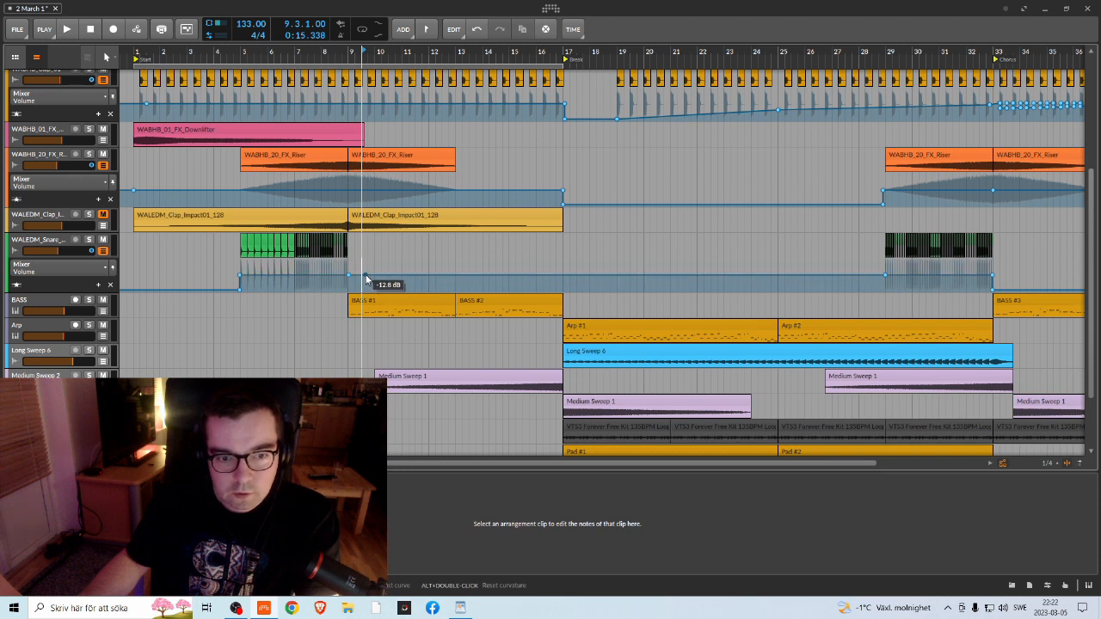
{"action": "left_click_drag", "start_coordinate": [366, 279], "coordinate": [303, 294]}
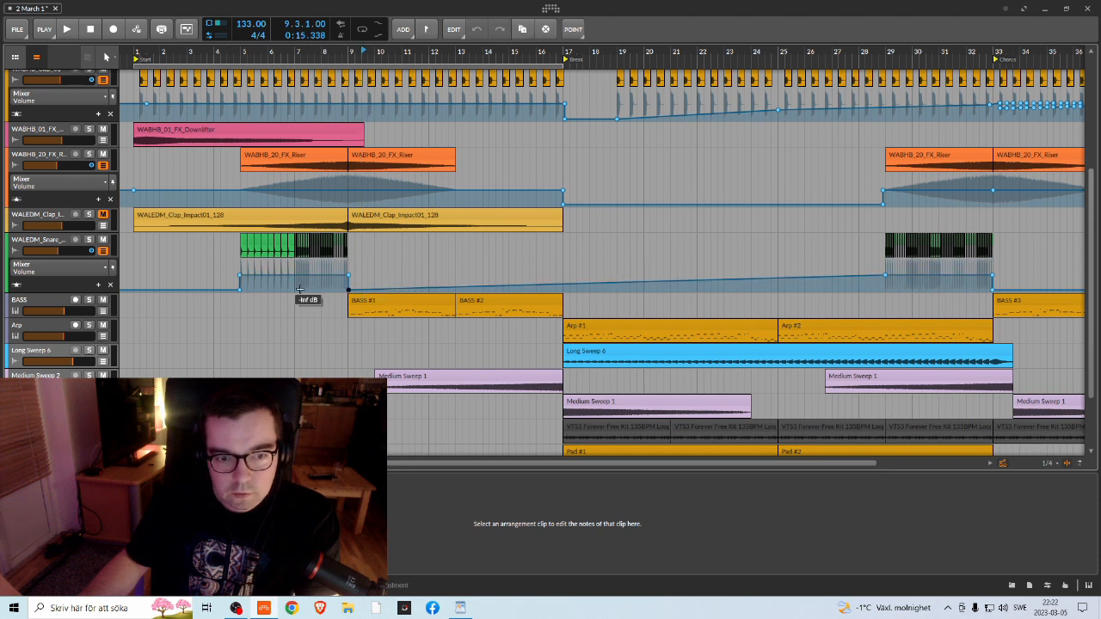
{"action": "key", "text": "ctrl+z"}
{"action": "left_click", "coordinate": [792, 280]}
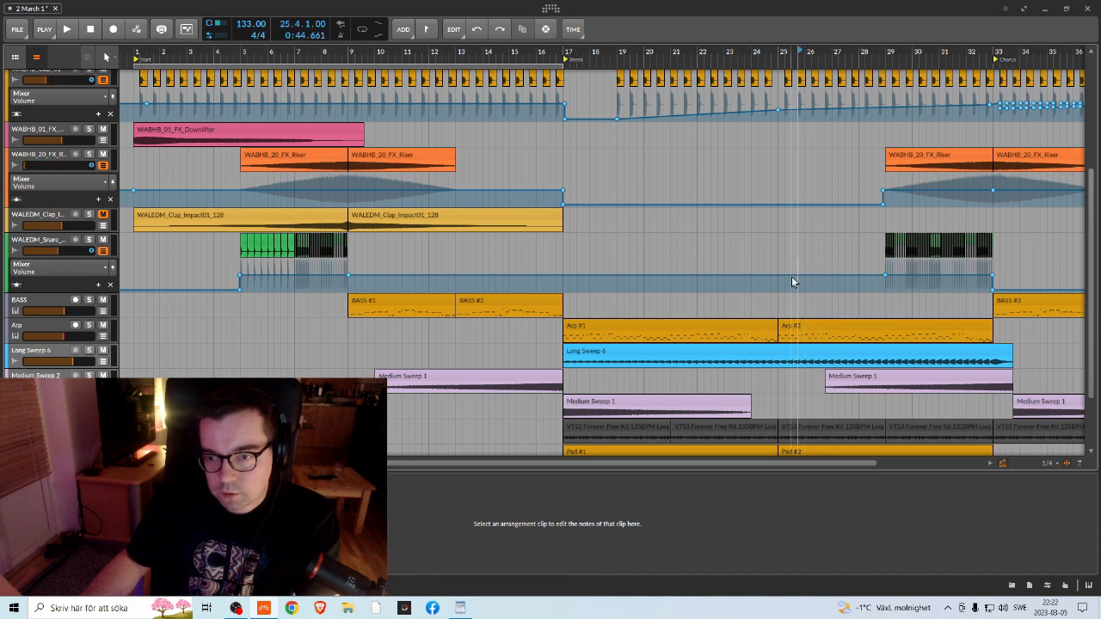
{"action": "key", "text": "ctrl+shift+z"}
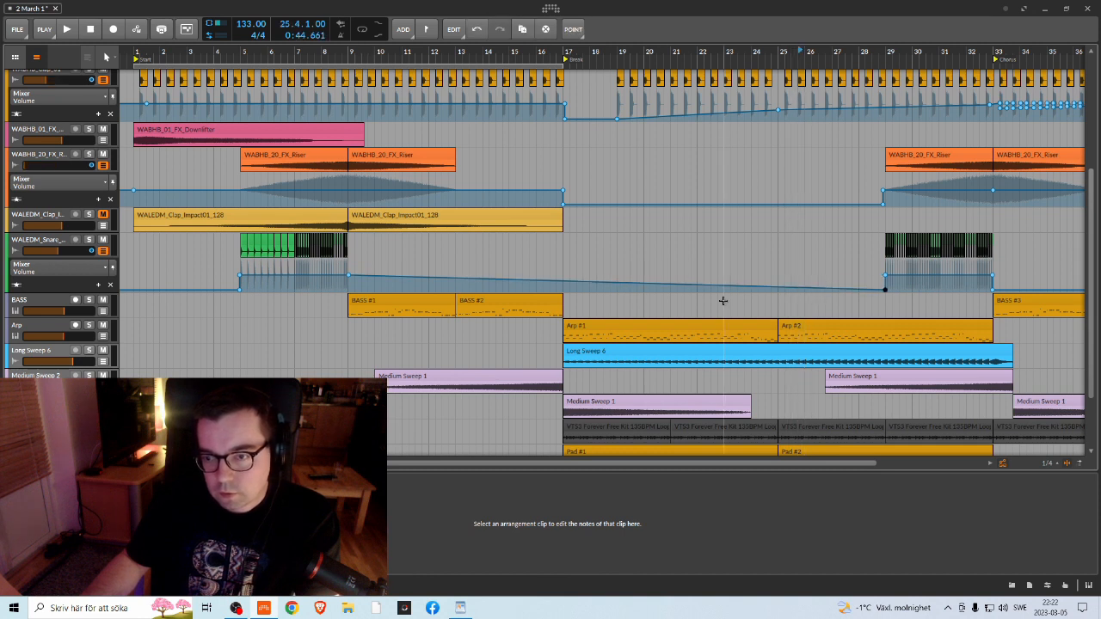
{"action": "left_click_drag", "start_coordinate": [447, 278], "coordinate": [394, 286]}
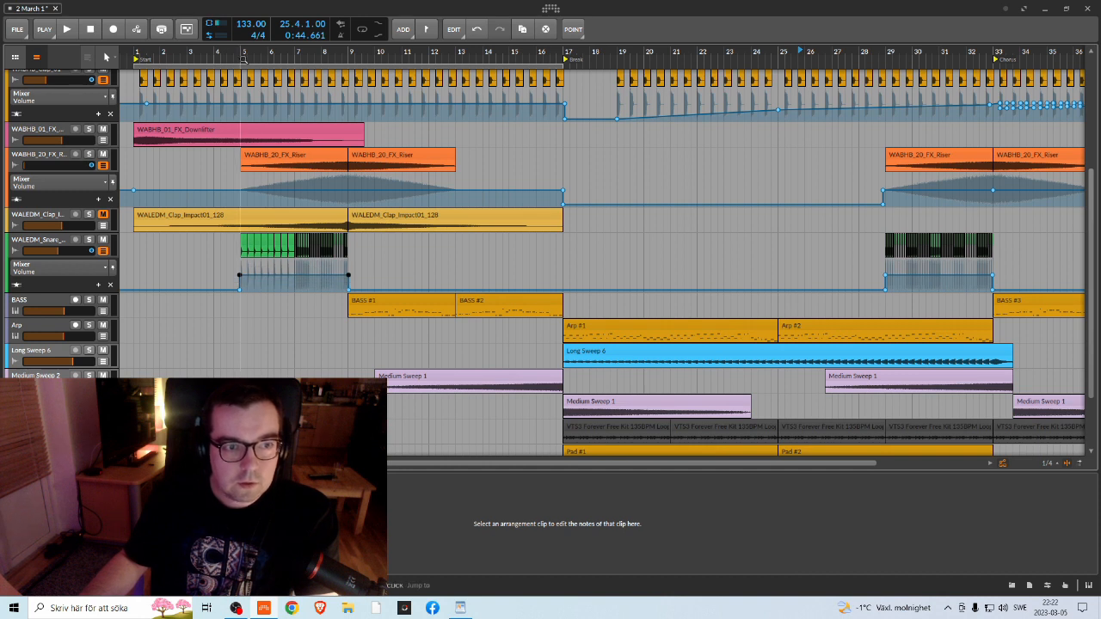
Step: Play the first snare roll from bar 5 past bar 9 with its volume automation, and stop
{"action": "left_click", "coordinate": [243, 54]}
{"action": "left_click_drag", "start_coordinate": [330, 280], "coordinate": [330, 281]}
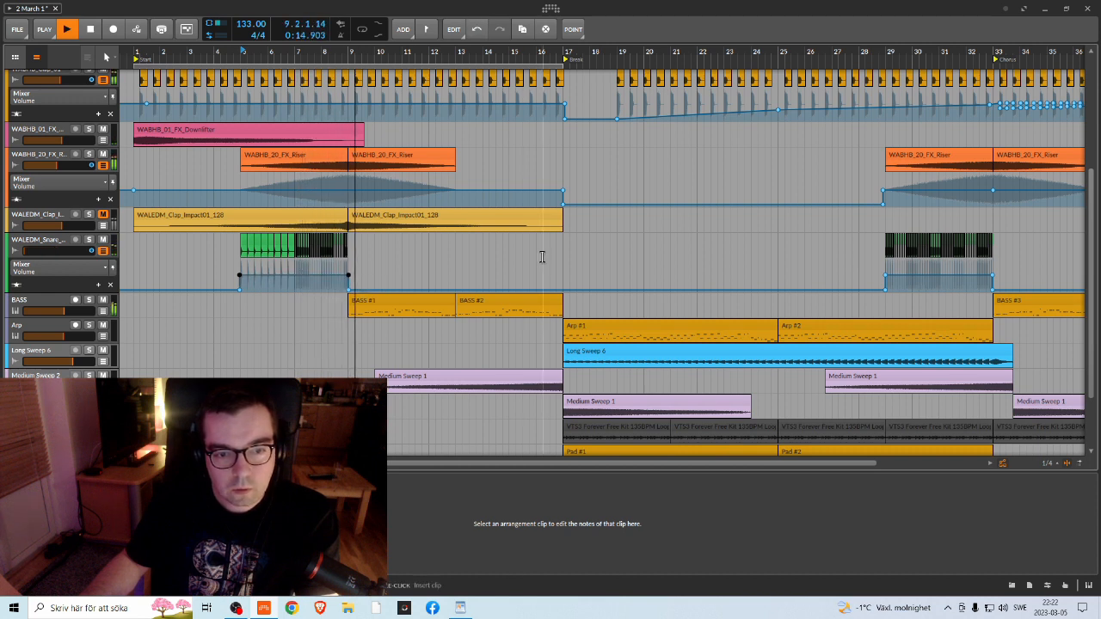
{"action": "key", "text": "space"}
Step: Audition the roll before the chorus and lower its volume point at bar 29 to -48.0 dB, making a ramp up to bar 33
{"action": "left_click_drag", "start_coordinate": [699, 57], "coordinate": [302, 65]}
{"action": "left_click_drag", "start_coordinate": [544, 64], "coordinate": [479, 90]}
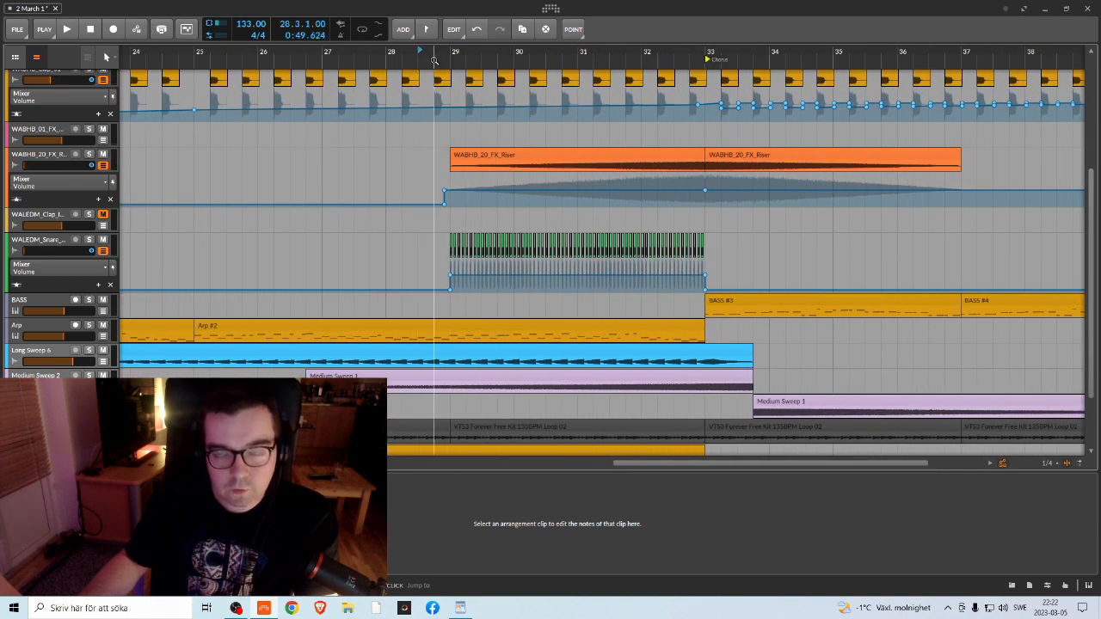
{"action": "key", "text": "space"}
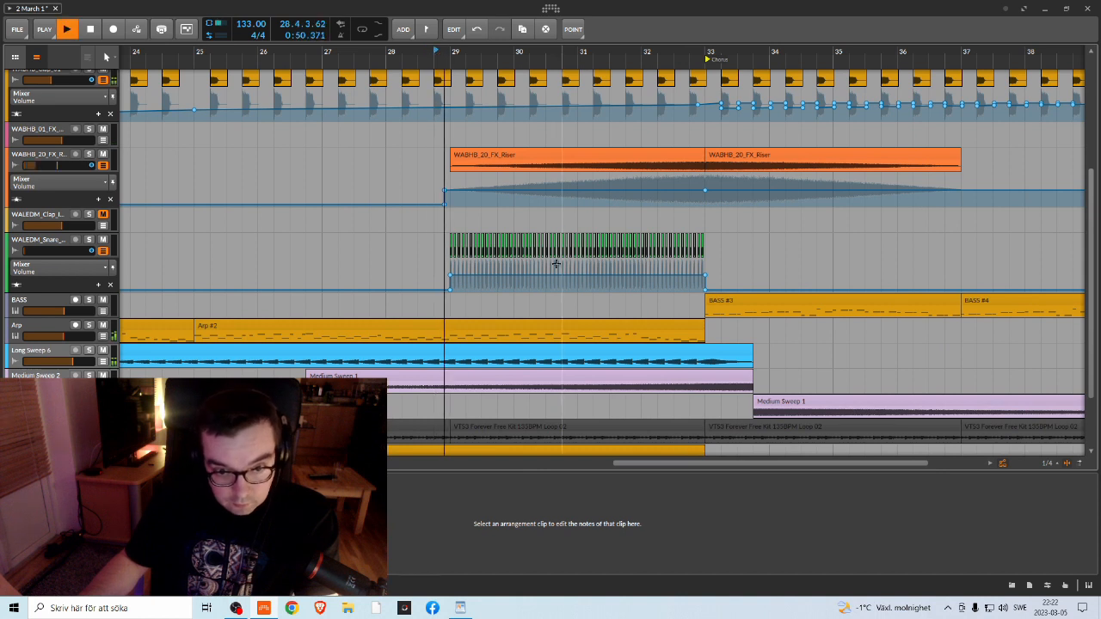
{"action": "key", "text": "space"}
{"action": "left_click_drag", "start_coordinate": [433, 265], "coordinate": [731, 282]}
{"action": "left_click", "coordinate": [408, 58]}
{"action": "key", "text": "space"}
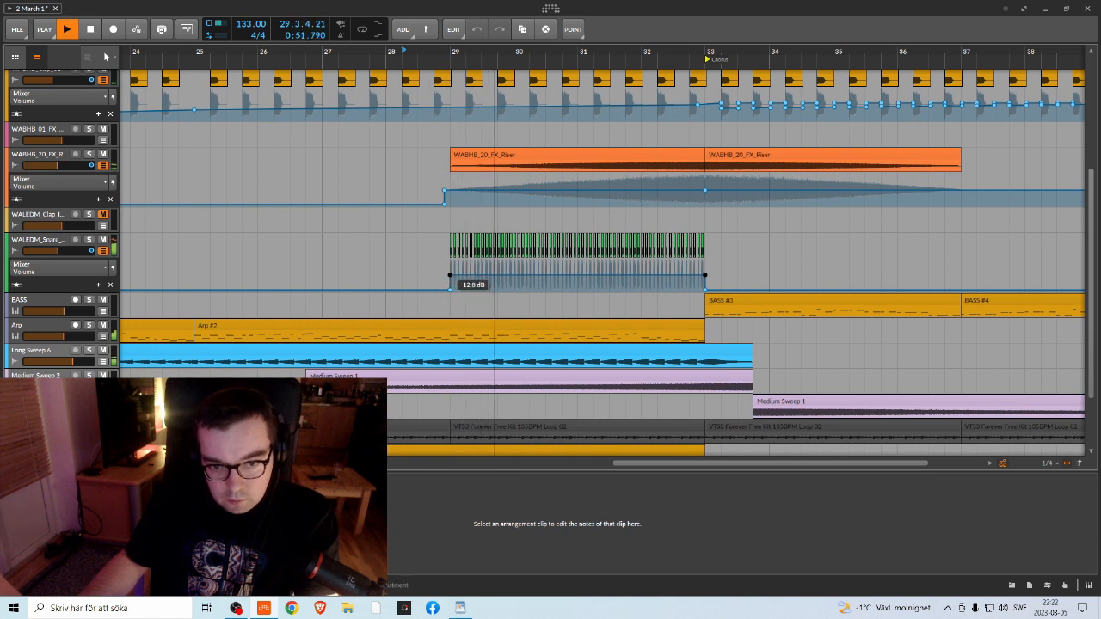
{"action": "key", "text": "space"}
{"action": "left_click_drag", "start_coordinate": [462, 279], "coordinate": [462, 286]}
{"action": "key", "text": "space"}
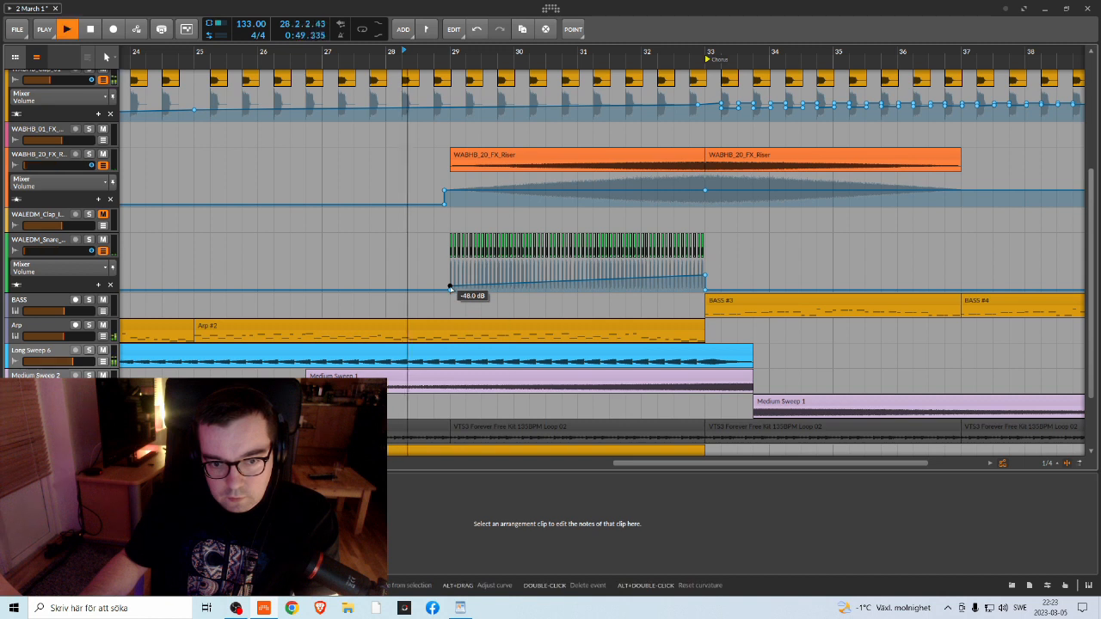
Step: Raise the ramp's starting point at bar 29 to -35.2 dB and then slightly higher, playing the roll after each adjustment
{"action": "left_click_drag", "start_coordinate": [450, 288], "coordinate": [449, 286]}
{"action": "key", "text": "space"}
{"action": "key", "text": "space"}
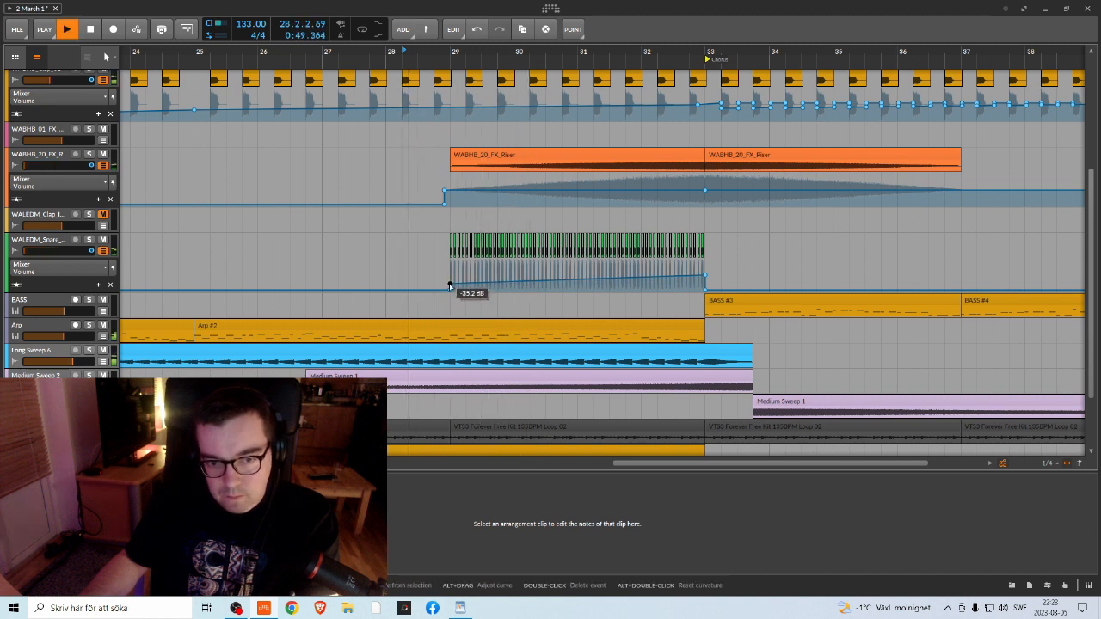
{"action": "left_click_drag", "start_coordinate": [466, 284], "coordinate": [429, 282]}
{"action": "key", "text": "space"}
{"action": "key", "text": "space"}
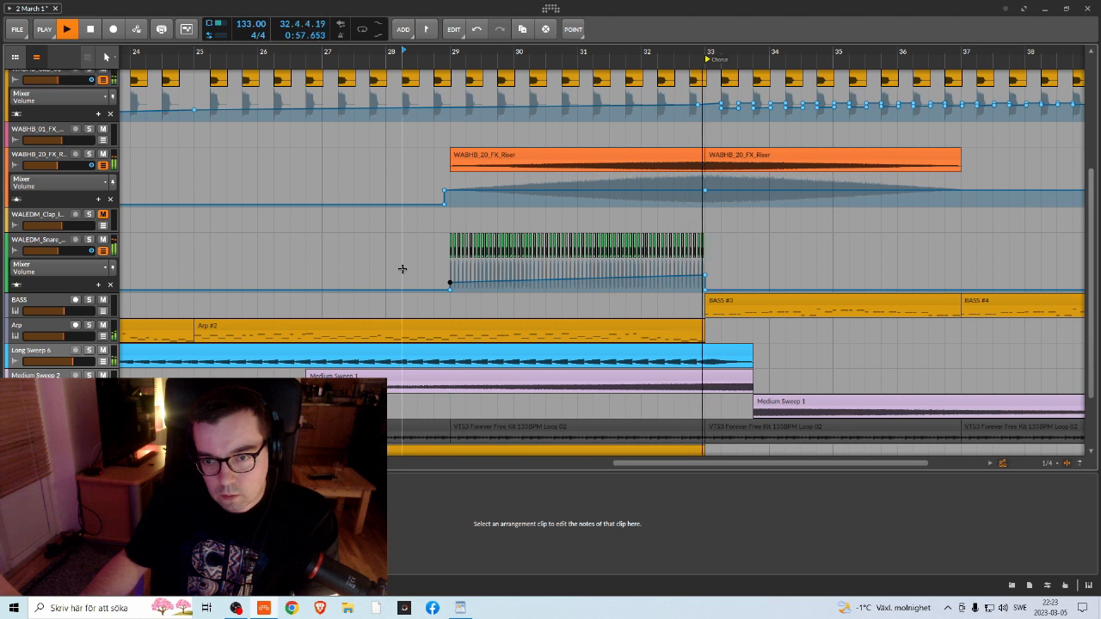
{"action": "key", "text": "space"}
Step: Bend the snare volume ramp between bars 29 and 33 into a late-rising curve, redo the bend once, and play it into the chorus
{"action": "left_click_drag", "start_coordinate": [486, 57], "coordinate": [421, 58]}
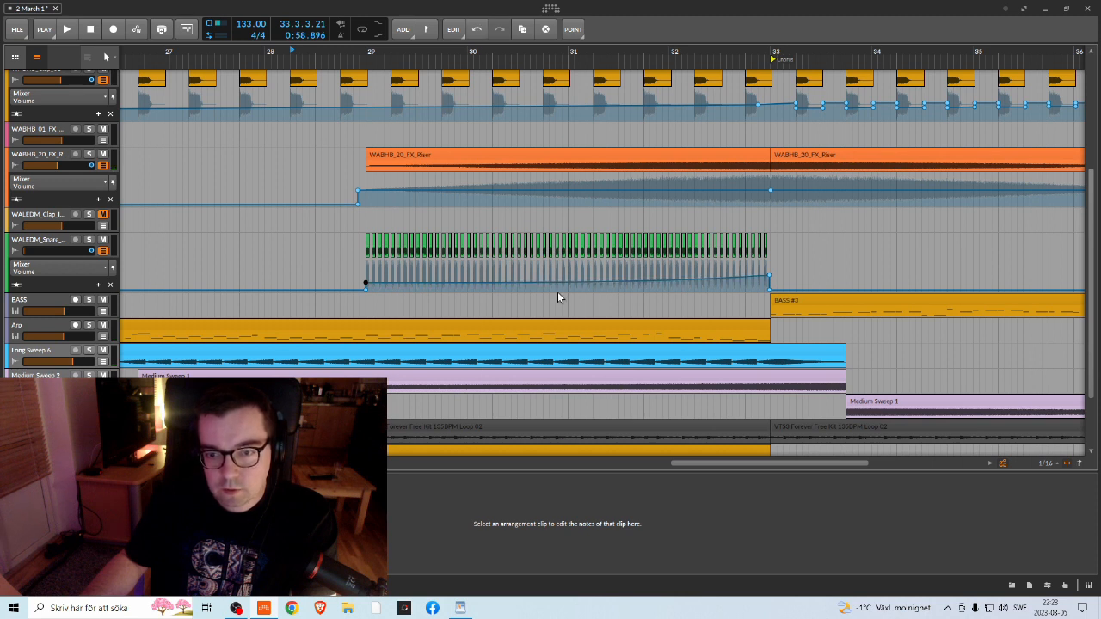
{"action": "key", "text": "space"}
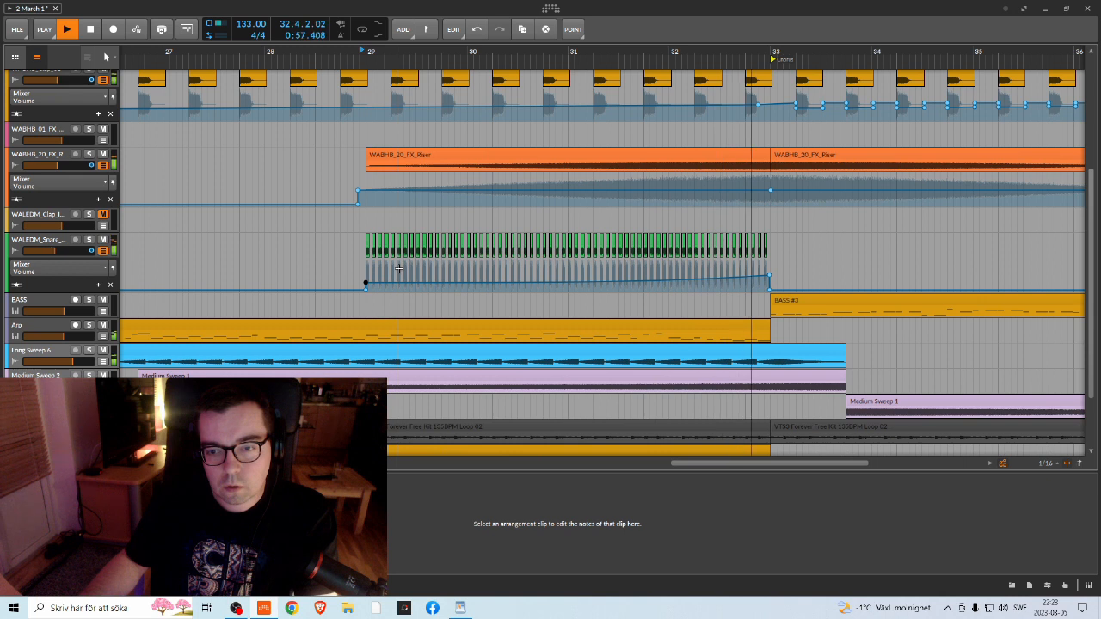
{"action": "key", "text": "space"}
{"action": "key", "text": "ctrl+z"}
{"action": "left_click_drag", "start_coordinate": [590, 278], "coordinate": [573, 291]}
{"action": "key", "text": "space"}
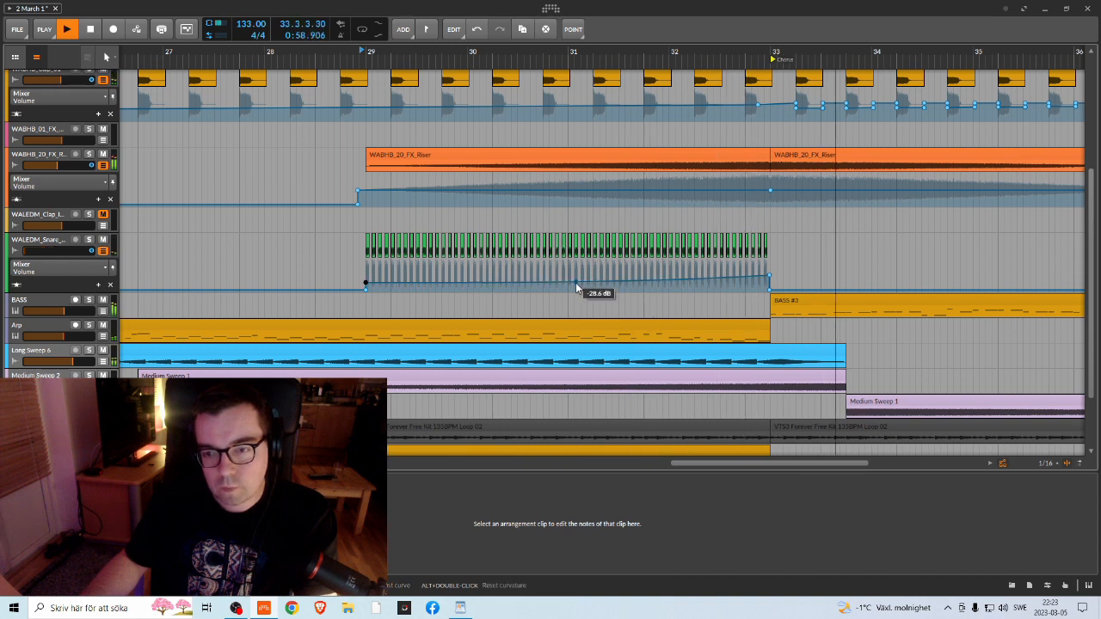
{"action": "left_click_drag", "start_coordinate": [691, 51], "coordinate": [491, 27]}
{"action": "key", "text": "space"}
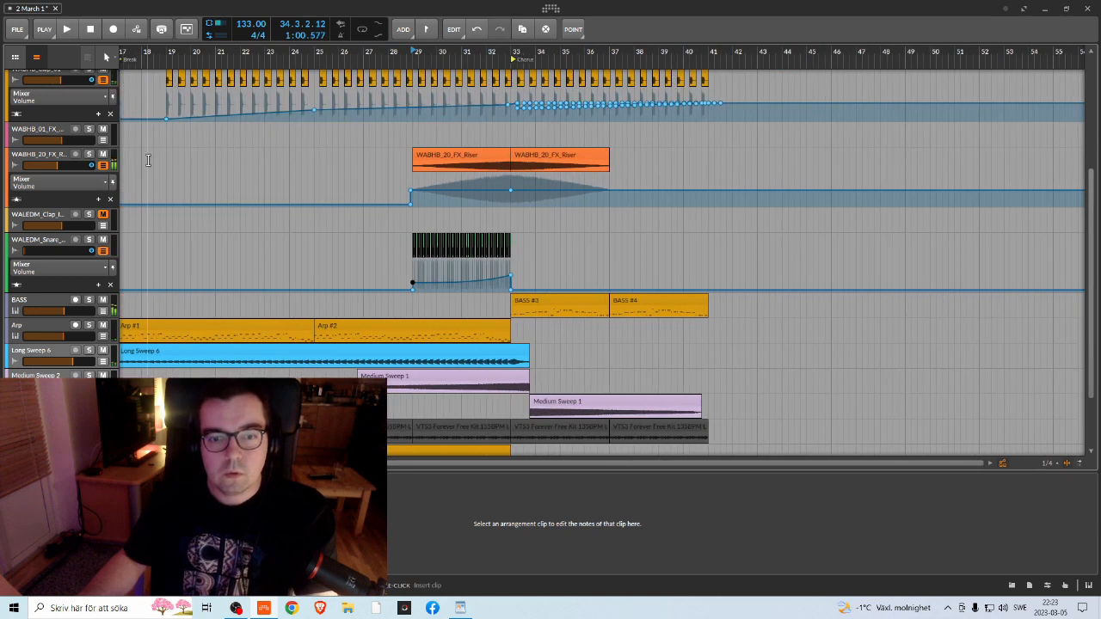
Step: Look over the arrangement tracks from the first snare roll through the break to the chorus
{"action": "left_click", "coordinate": [19, 30]}
{"action": "left_click", "coordinate": [34, 86]}
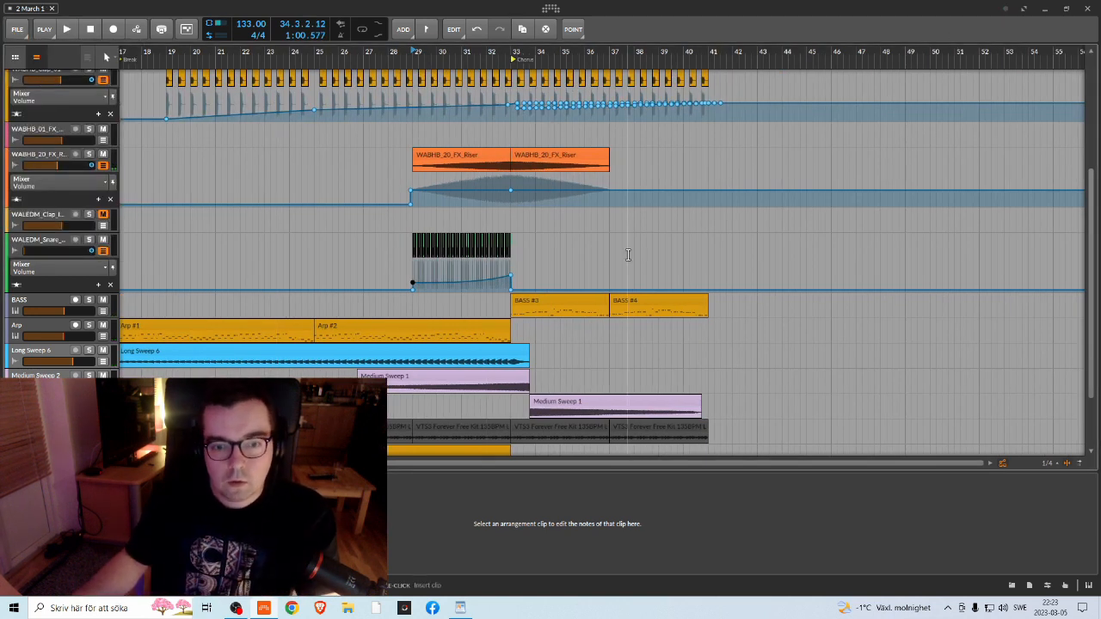
{"action": "scroll", "coordinate": [534, 206], "scroll_direction": "up", "scroll_amount": 4}
{"action": "scroll", "coordinate": [534, 207], "scroll_direction": "down", "scroll_amount": 3}
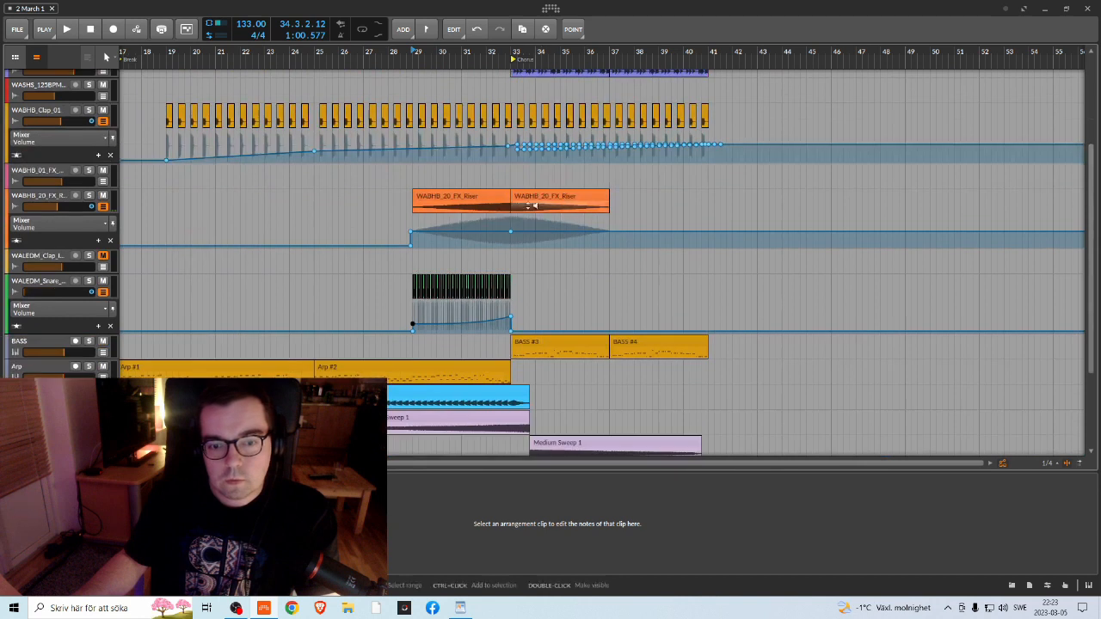
{"action": "left_click", "coordinate": [58, 312]}
{"action": "left_click", "coordinate": [44, 332]}
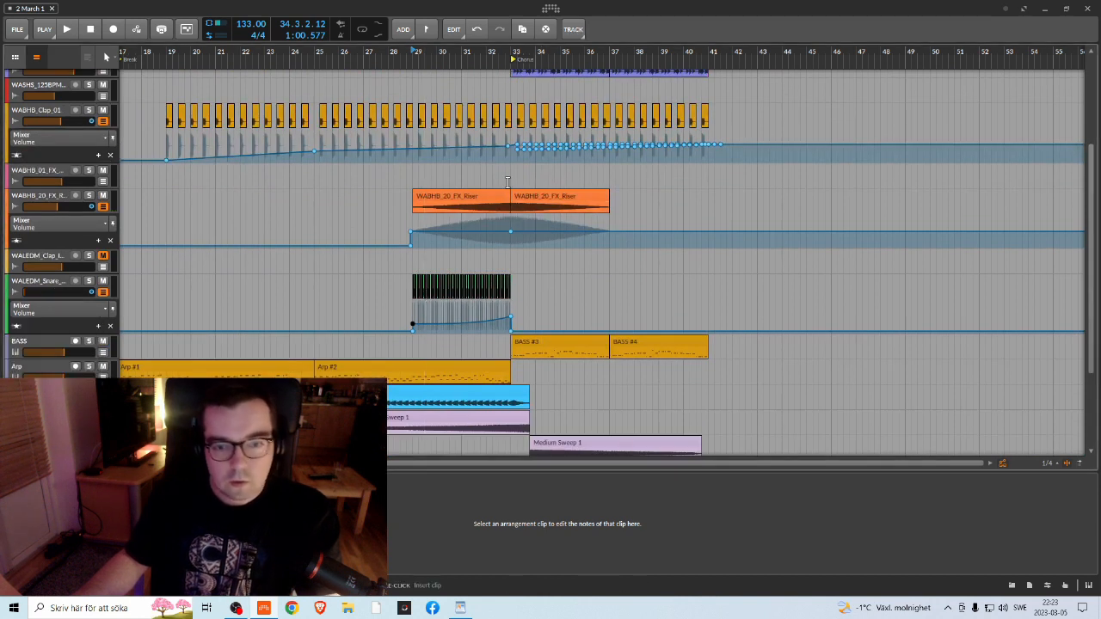
{"action": "left_click_drag", "start_coordinate": [513, 52], "coordinate": [560, 33]}
{"action": "scroll", "coordinate": [519, 201], "scroll_direction": "down", "scroll_amount": 3}
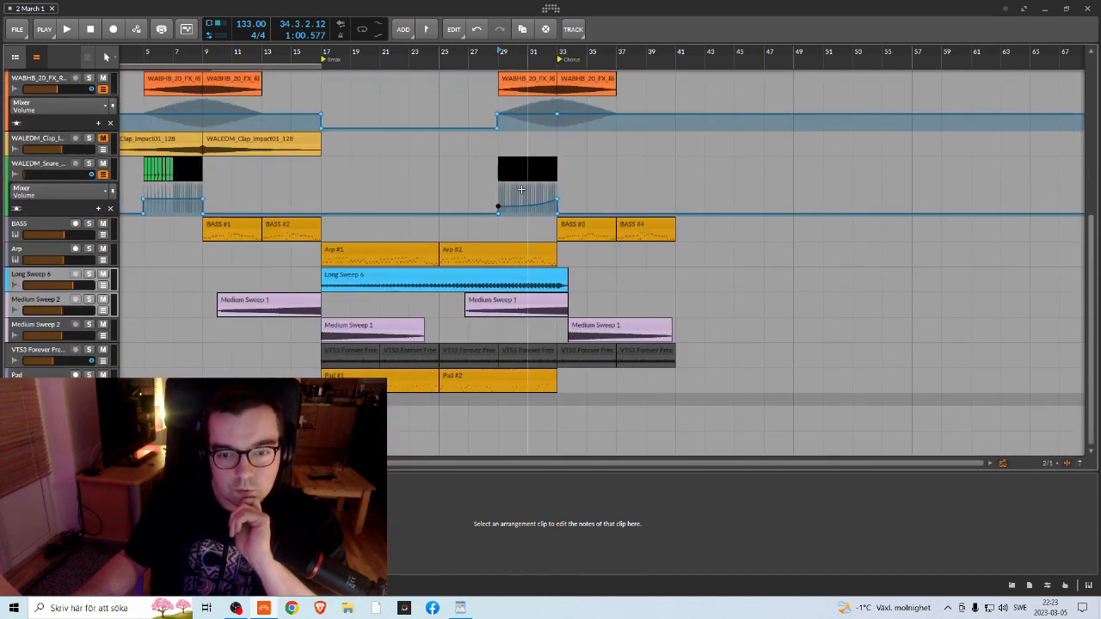
{"action": "scroll", "coordinate": [564, 353], "scroll_direction": "up", "scroll_amount": 5}
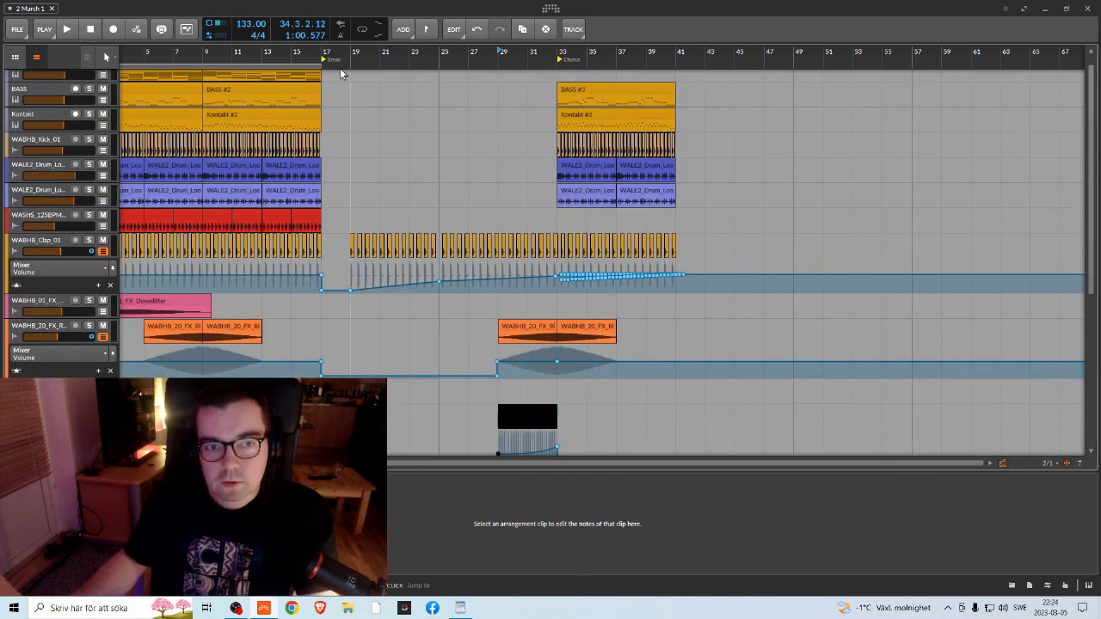
Step: Set the loop range to the chorus at bars 33–41 and play it, briefly soloing the first drum loop
{"action": "left_click_drag", "start_coordinate": [265, 66], "coordinate": [580, 74]}
{"action": "key", "text": "space"}
{"action": "left_click", "coordinate": [89, 165]}
{"action": "left_click", "coordinate": [88, 165]}
{"action": "left_click", "coordinate": [86, 198]}
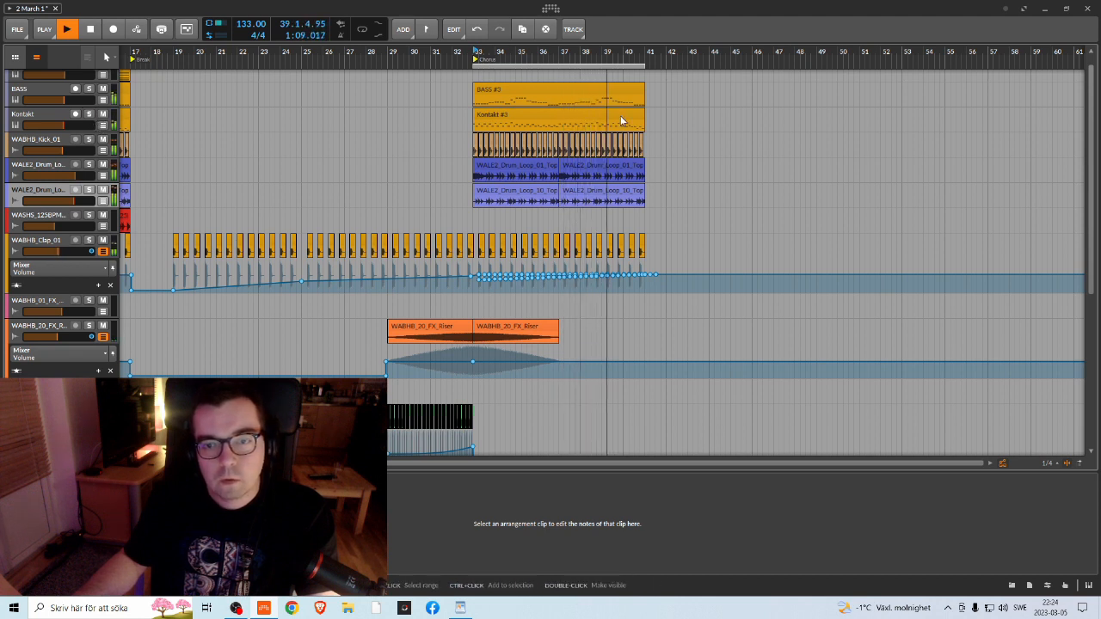
{"action": "left_click_drag", "start_coordinate": [634, 53], "coordinate": [556, 114]}
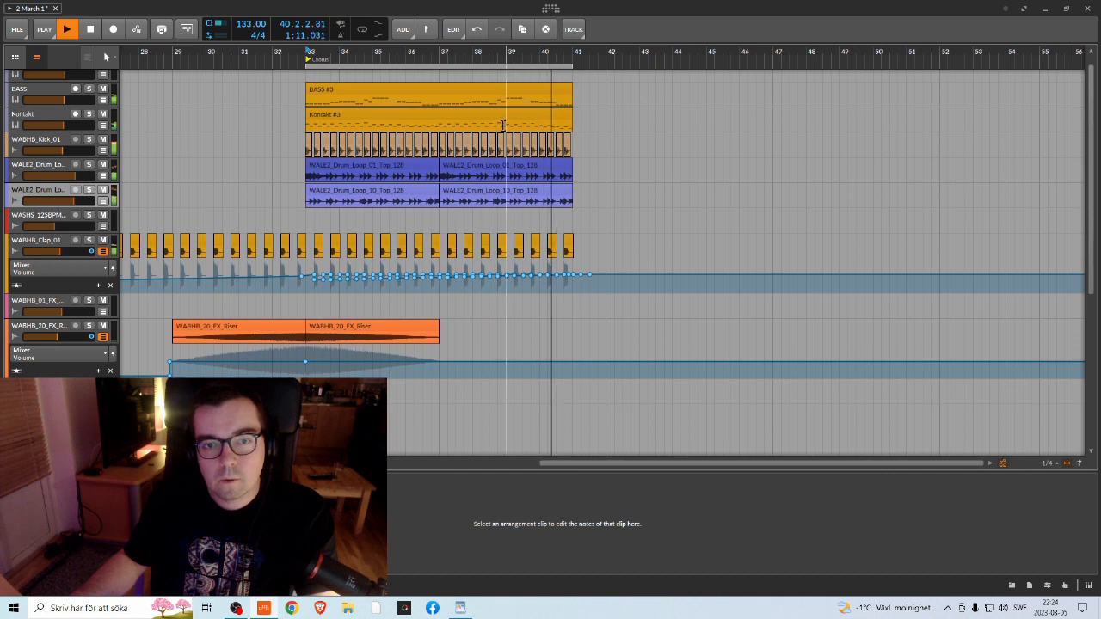
{"action": "key", "text": "space"}
Step: Copy the chorus's Kontakt and upper BASS clips from bar 33 to bar 41, playing both tracks soloed
{"action": "left_click", "coordinate": [369, 65]}
{"action": "left_click_drag", "start_coordinate": [330, 113], "coordinate": [611, 117]}
{"action": "left_click", "coordinate": [462, 88]}
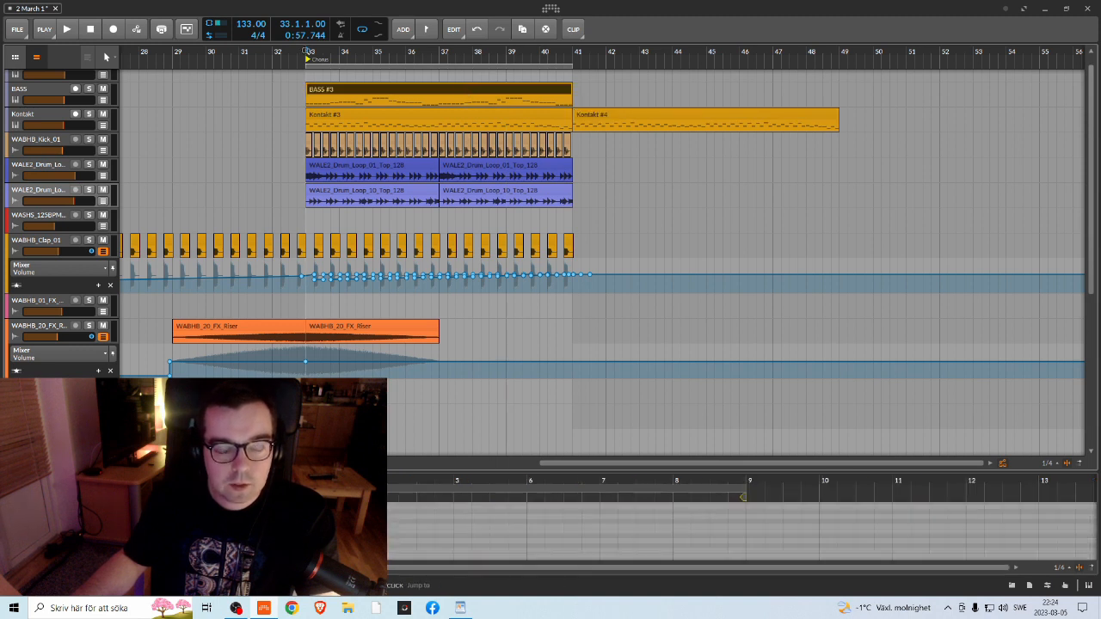
{"action": "key", "text": "space"}
{"action": "left_click", "coordinate": [88, 89]}
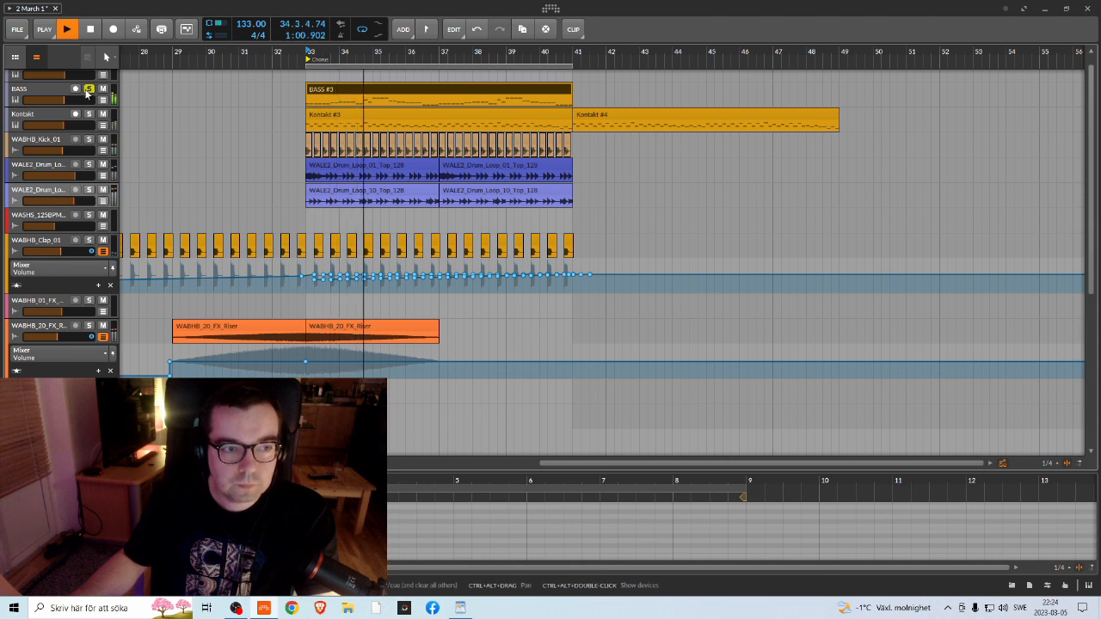
{"action": "left_click", "coordinate": [88, 114]}
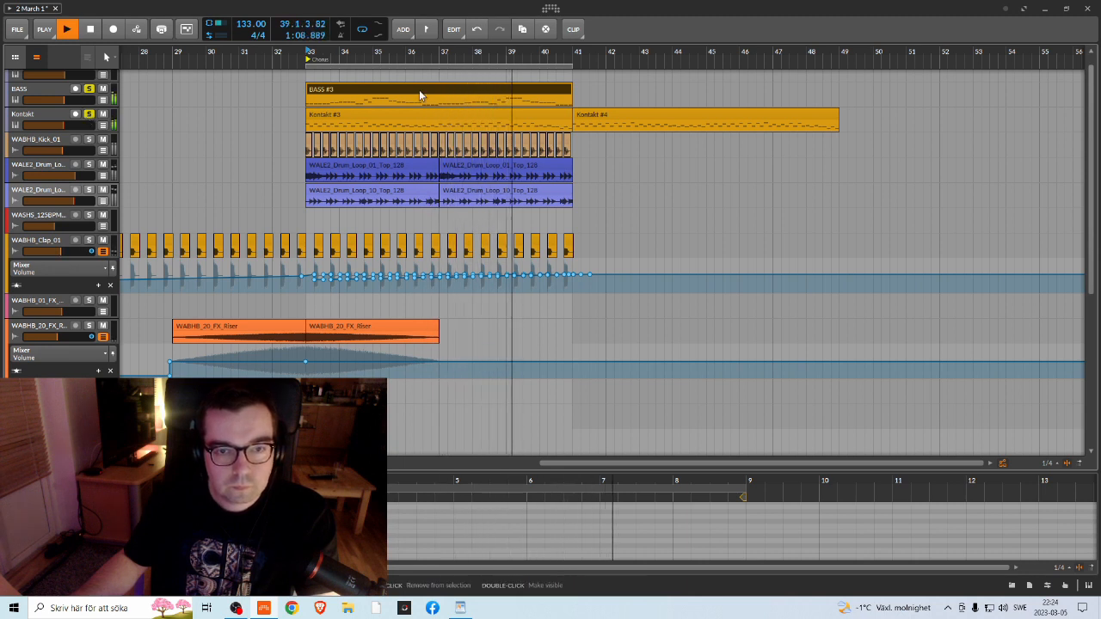
{"action": "left_click_drag", "start_coordinate": [416, 94], "coordinate": [681, 99]}
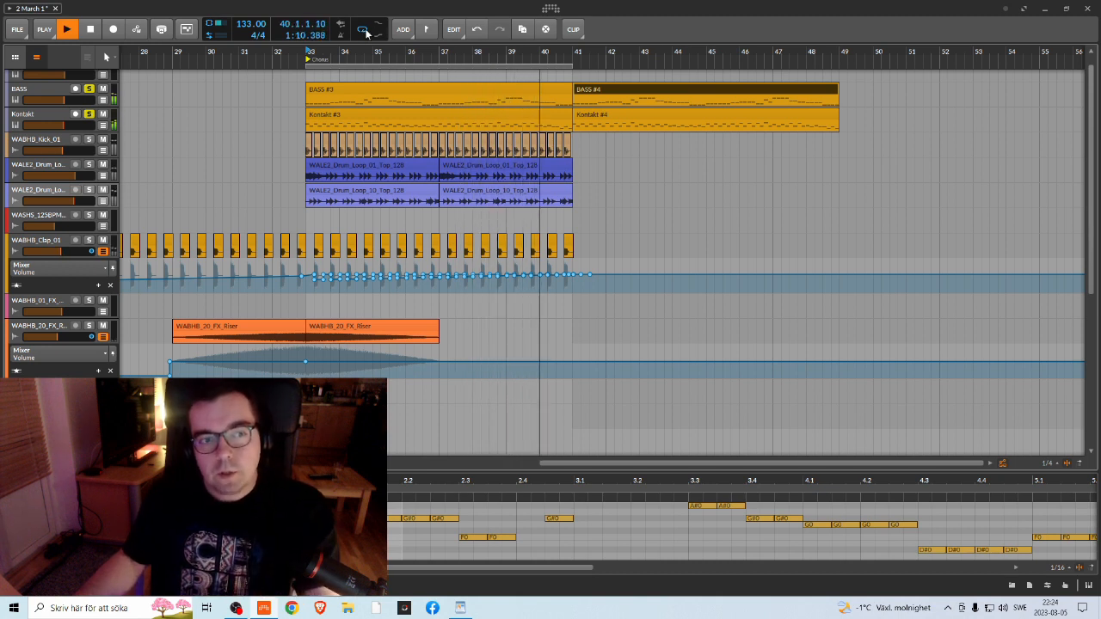
Step: Replay the chorus from bar 33 and turn off the solos on the upper BASS and Kontakt tracks
{"action": "key", "text": "space"}
{"action": "left_click", "coordinate": [90, 90]}
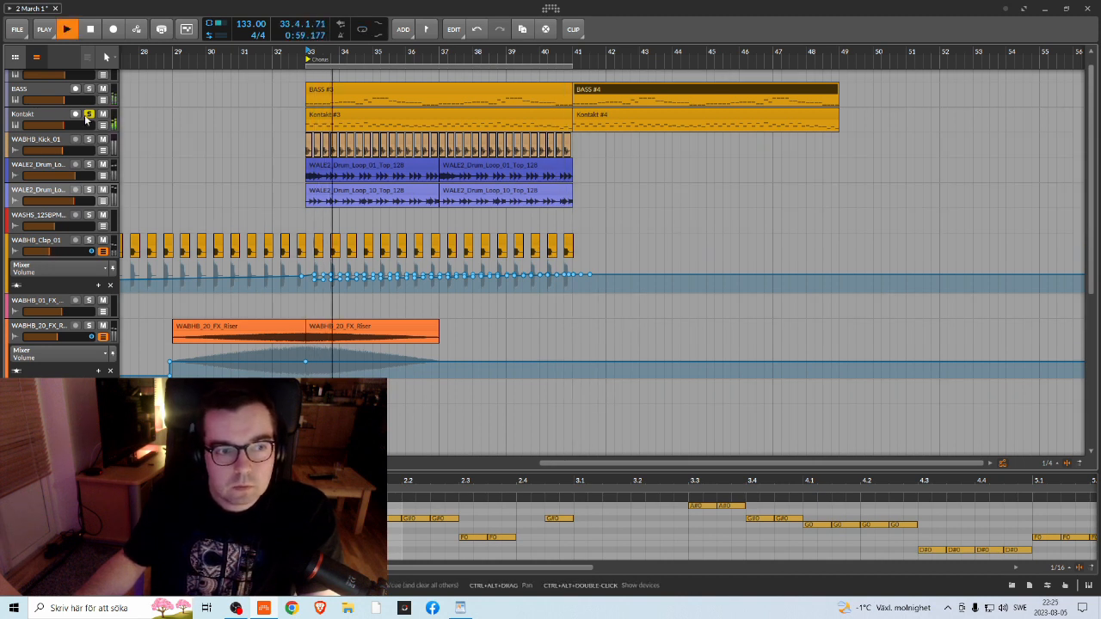
{"action": "left_click", "coordinate": [90, 114]}
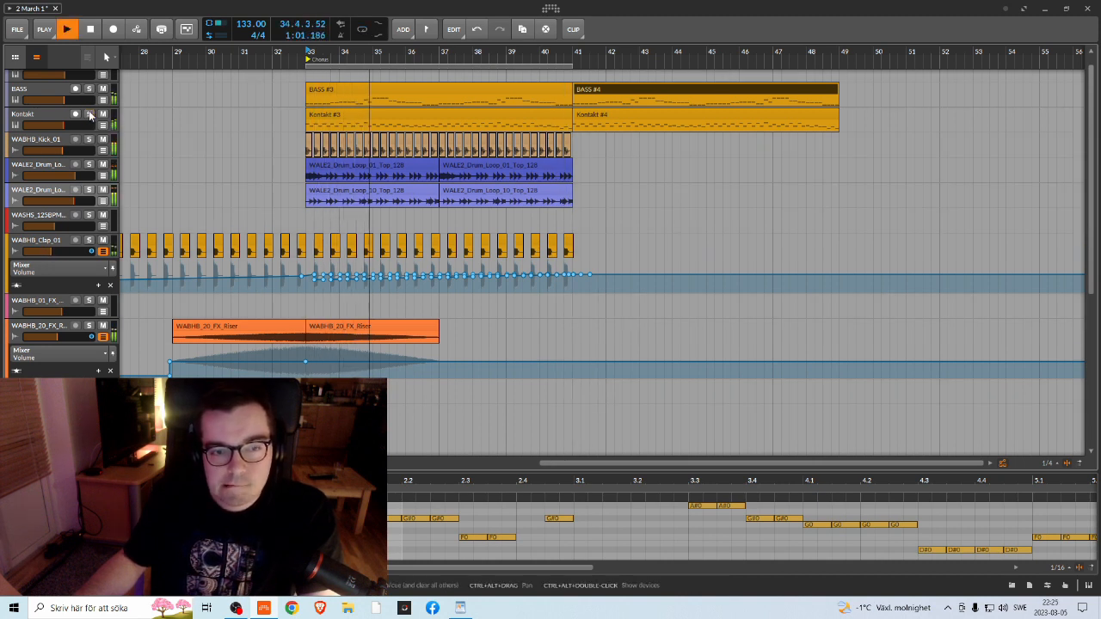
{"action": "left_click", "coordinate": [88, 140]}
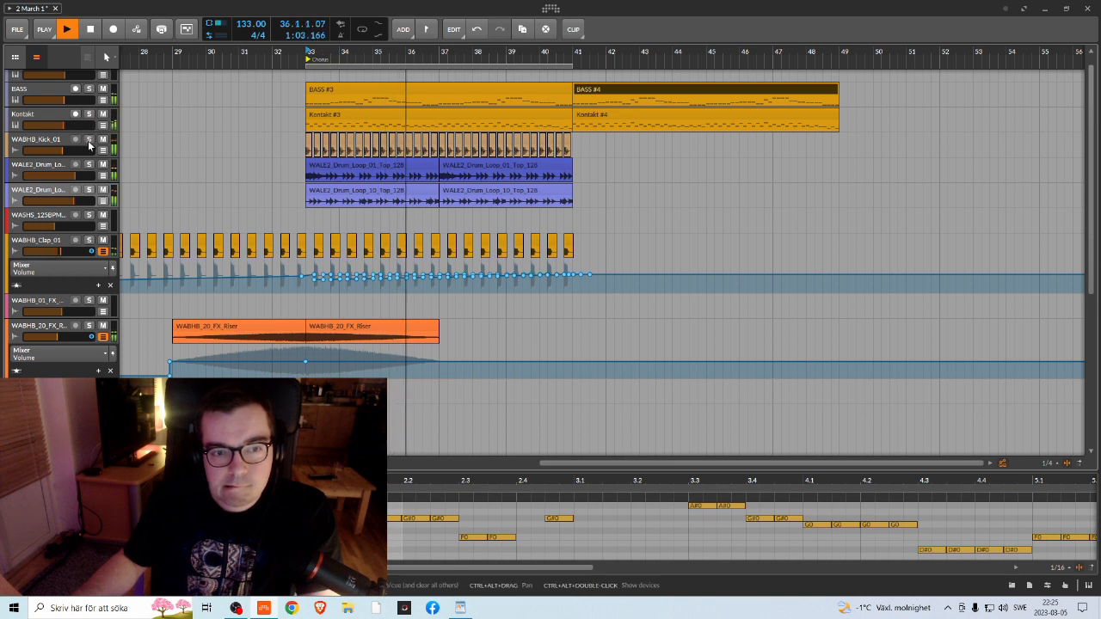
Step: Solo the lower BASS track during the chorus and compare its clips with the upper tracks
{"action": "scroll", "coordinate": [398, 200], "scroll_direction": "down", "scroll_amount": 3}
{"action": "scroll", "coordinate": [397, 199], "scroll_direction": "down", "scroll_amount": 1}
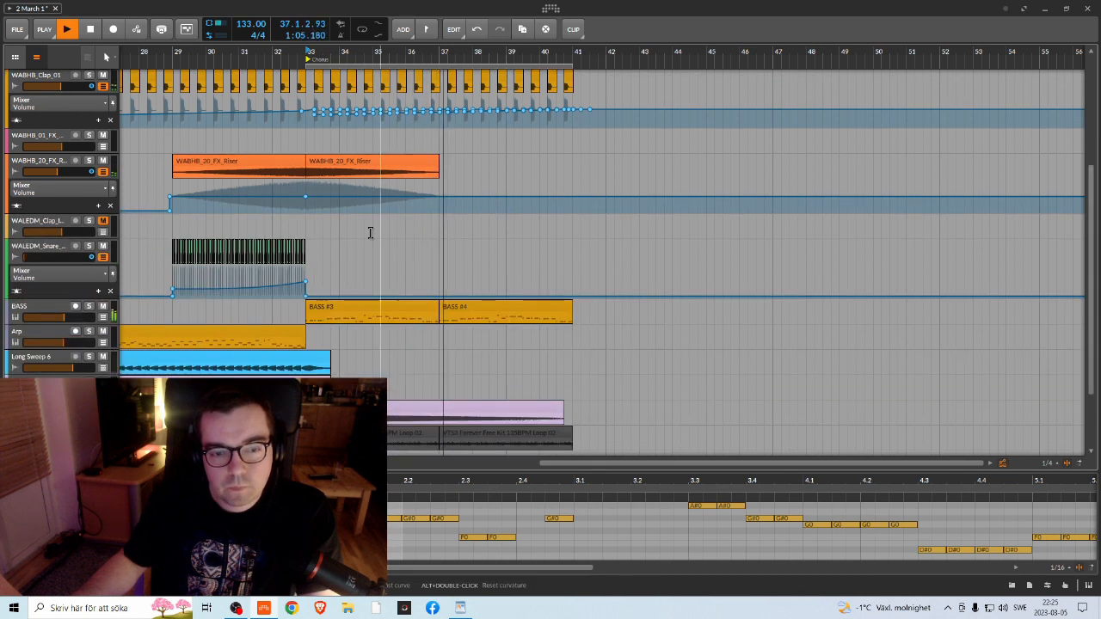
{"action": "left_click", "coordinate": [89, 306]}
{"action": "scroll", "coordinate": [364, 221], "scroll_direction": "up", "scroll_amount": 5}
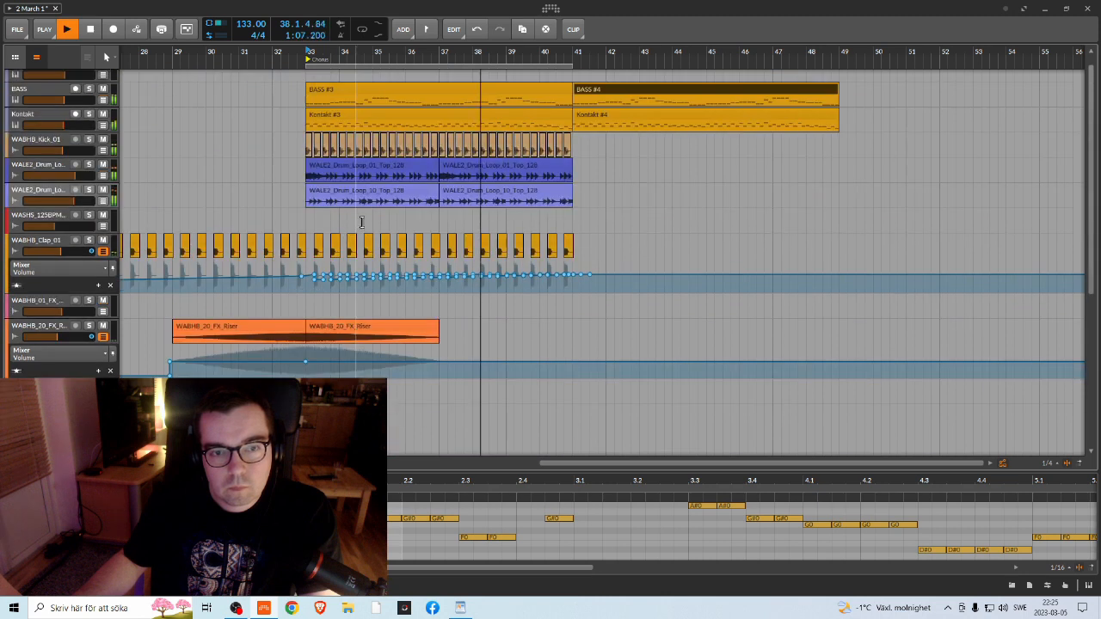
{"action": "scroll", "coordinate": [413, 276], "scroll_direction": "down", "scroll_amount": 4}
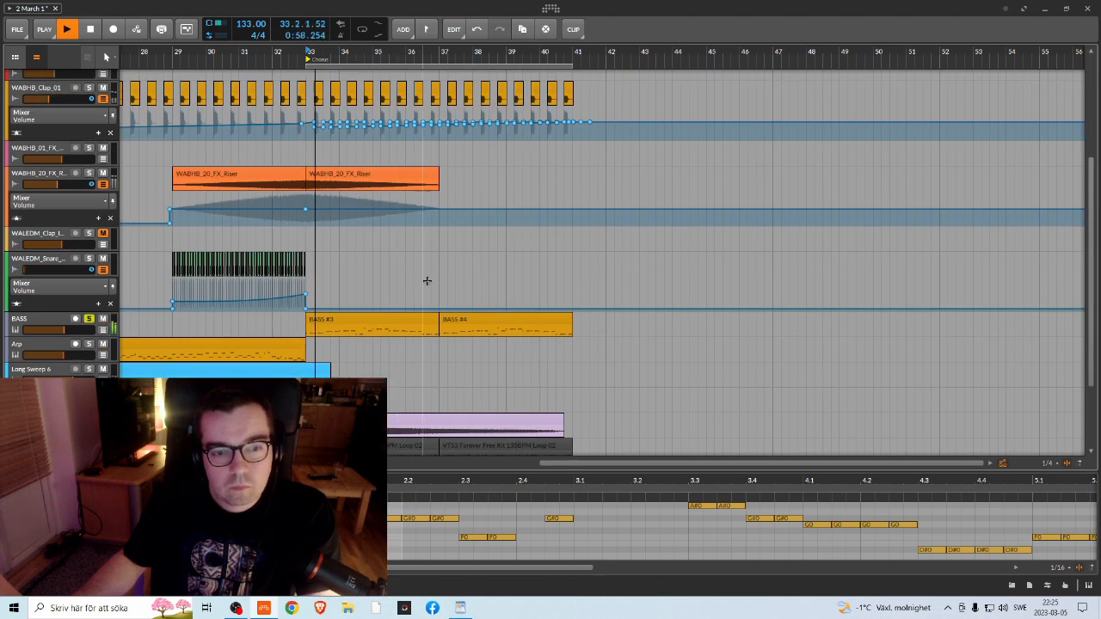
{"action": "scroll", "coordinate": [456, 288], "scroll_direction": "up", "scroll_amount": 4}
{"action": "scroll", "coordinate": [465, 289], "scroll_direction": "down", "scroll_amount": 1}
{"action": "scroll", "coordinate": [465, 289], "scroll_direction": "down", "scroll_amount": 2}
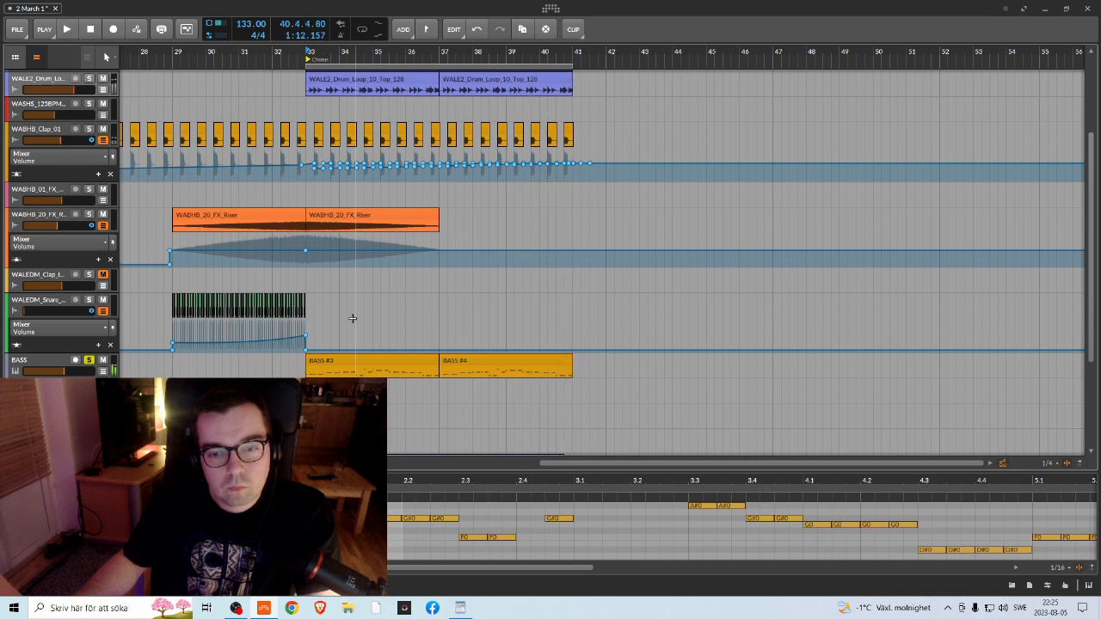
{"action": "scroll", "coordinate": [131, 155], "scroll_direction": "up", "scroll_amount": 3}
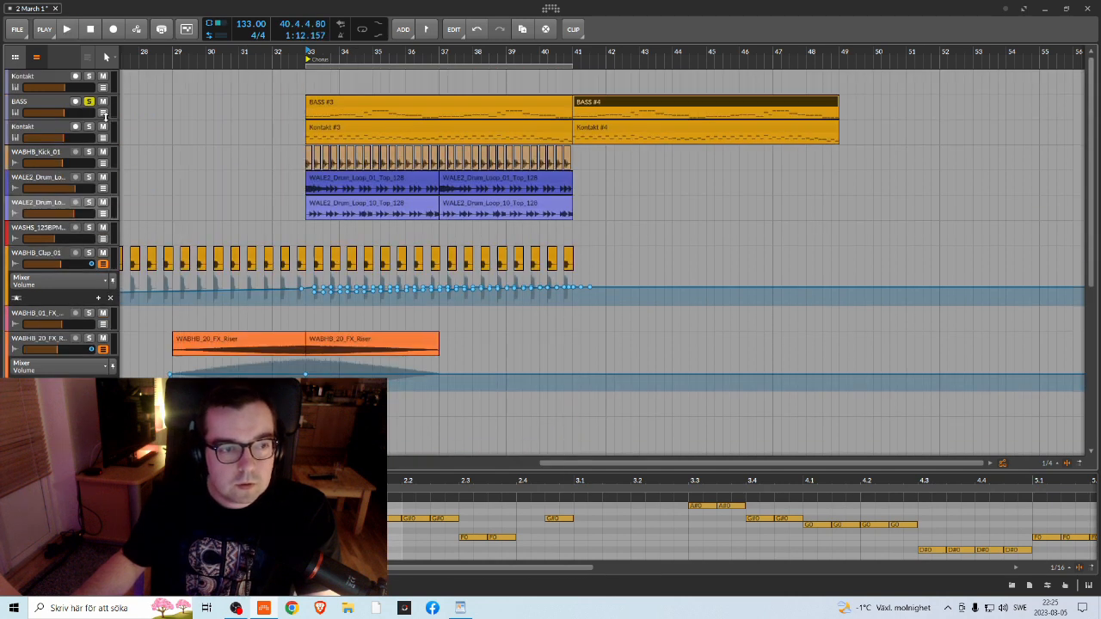
Step: Play the chorus past bar 41, checking the lower BASS track soloed and within the full mix
{"action": "key", "text": "space"}
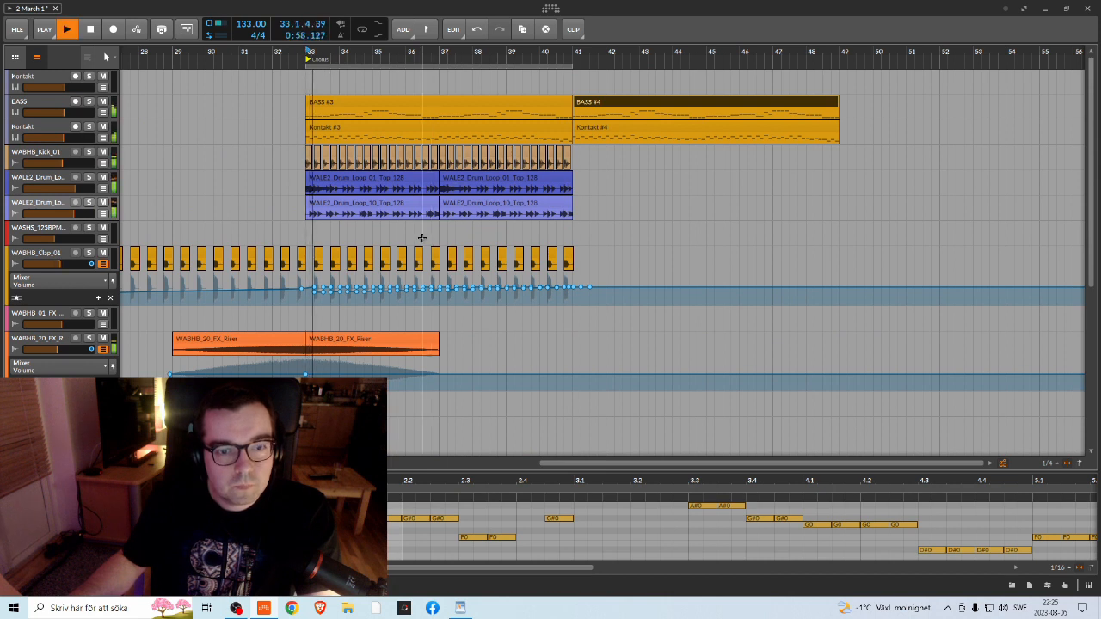
{"action": "scroll", "coordinate": [421, 245], "scroll_direction": "down", "scroll_amount": 3}
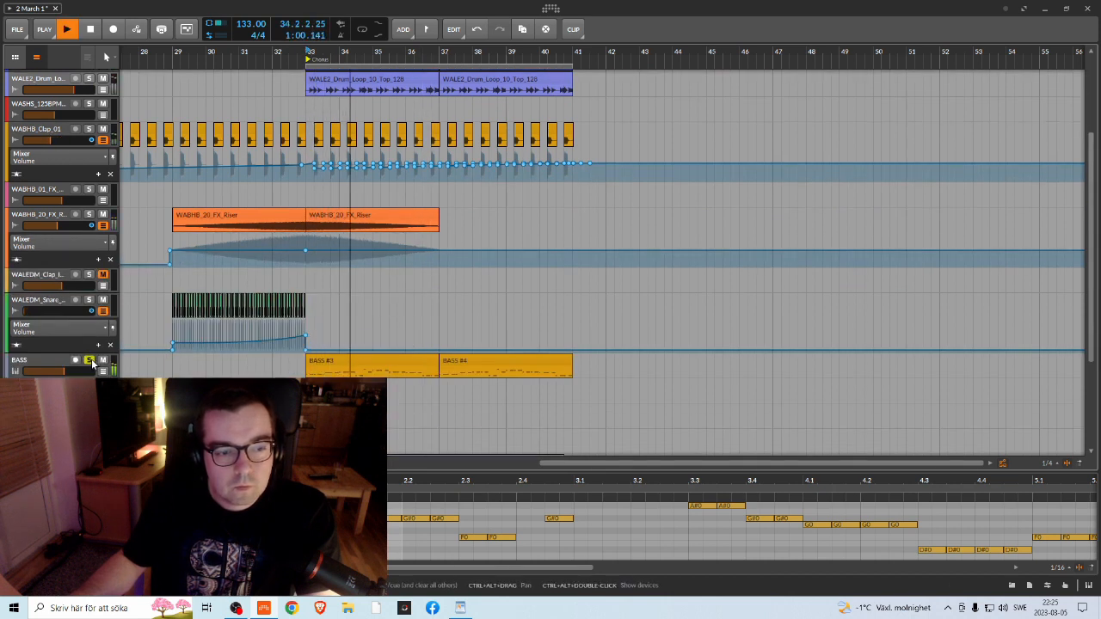
{"action": "scroll", "coordinate": [442, 353], "scroll_direction": "down", "scroll_amount": 2}
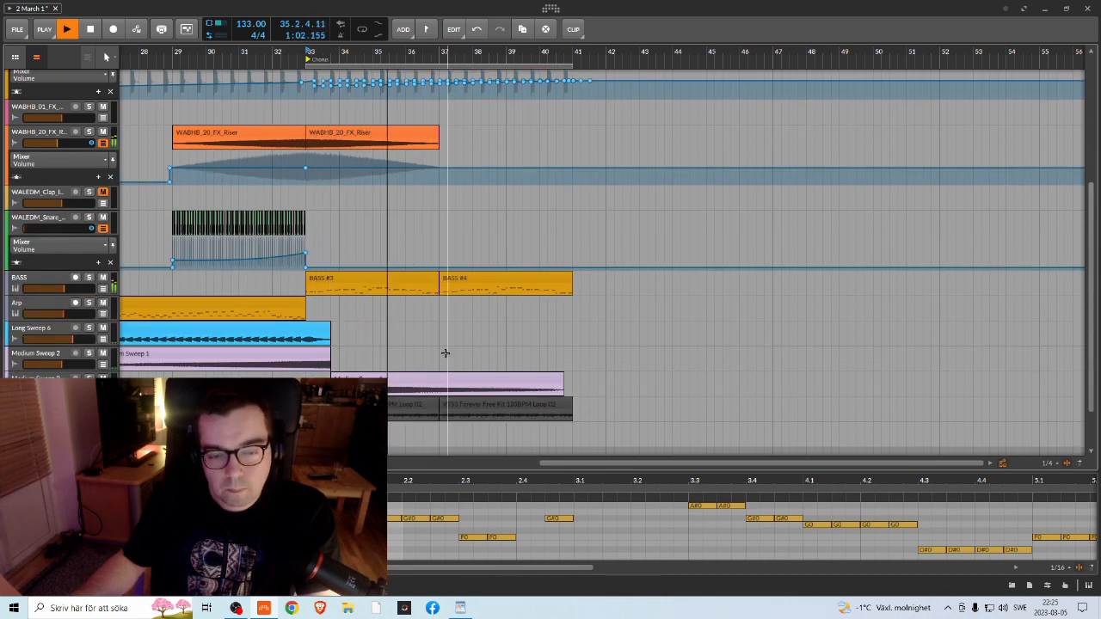
{"action": "scroll", "coordinate": [443, 353], "scroll_direction": "up", "scroll_amount": 1}
{"action": "scroll", "coordinate": [445, 357], "scroll_direction": "up", "scroll_amount": 1}
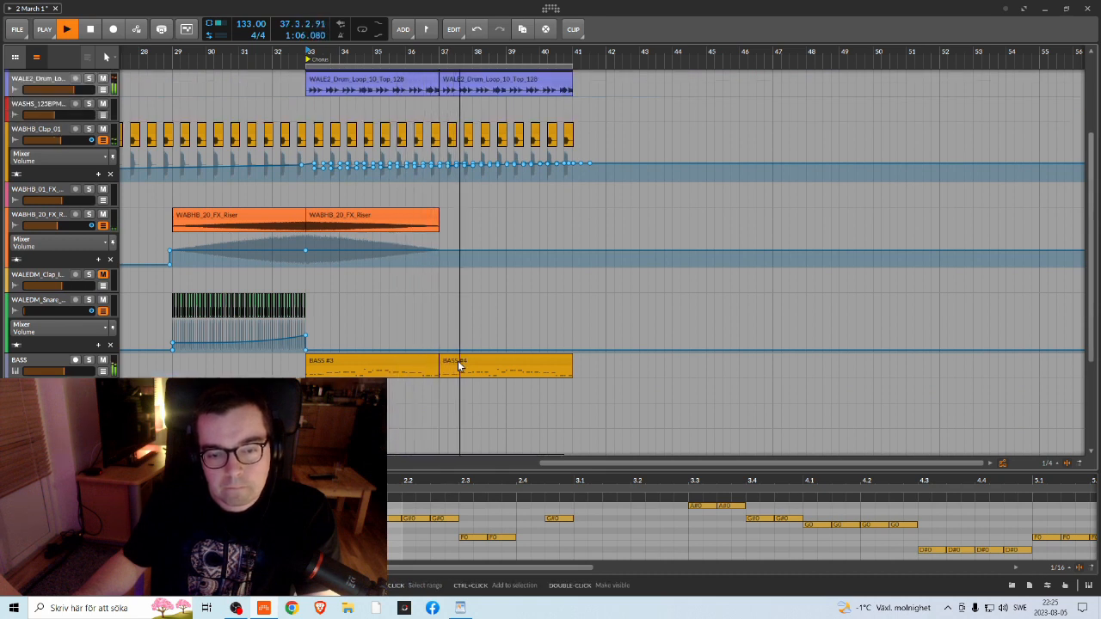
{"action": "scroll", "coordinate": [459, 366], "scroll_direction": "up", "scroll_amount": 3}
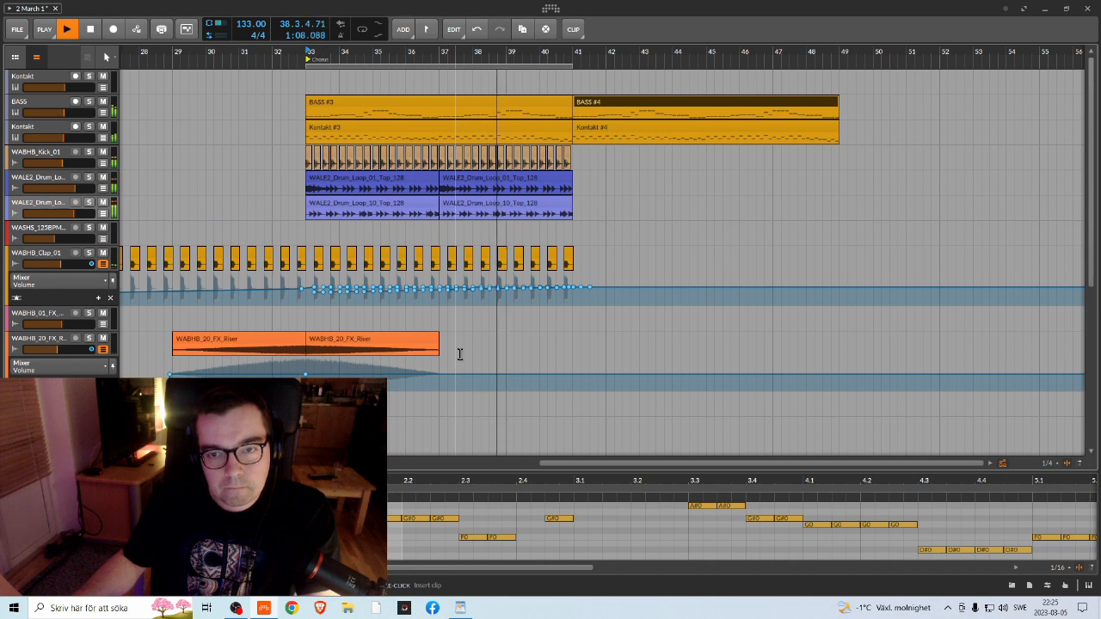
{"action": "scroll", "coordinate": [459, 355], "scroll_direction": "down", "scroll_amount": 3}
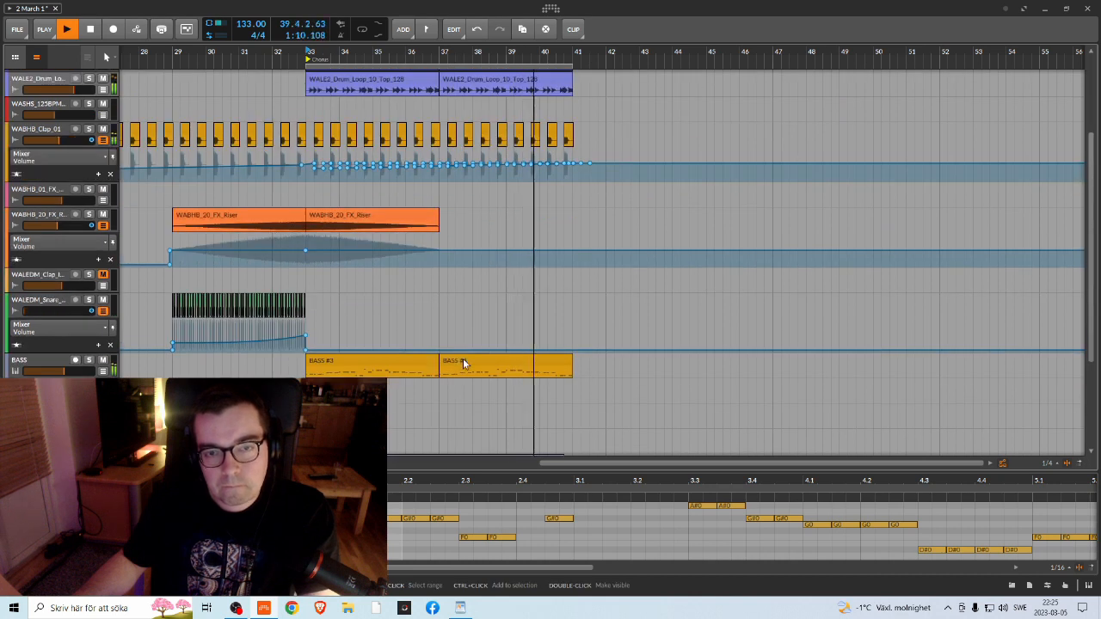
{"action": "scroll", "coordinate": [465, 360], "scroll_direction": "up", "scroll_amount": 3}
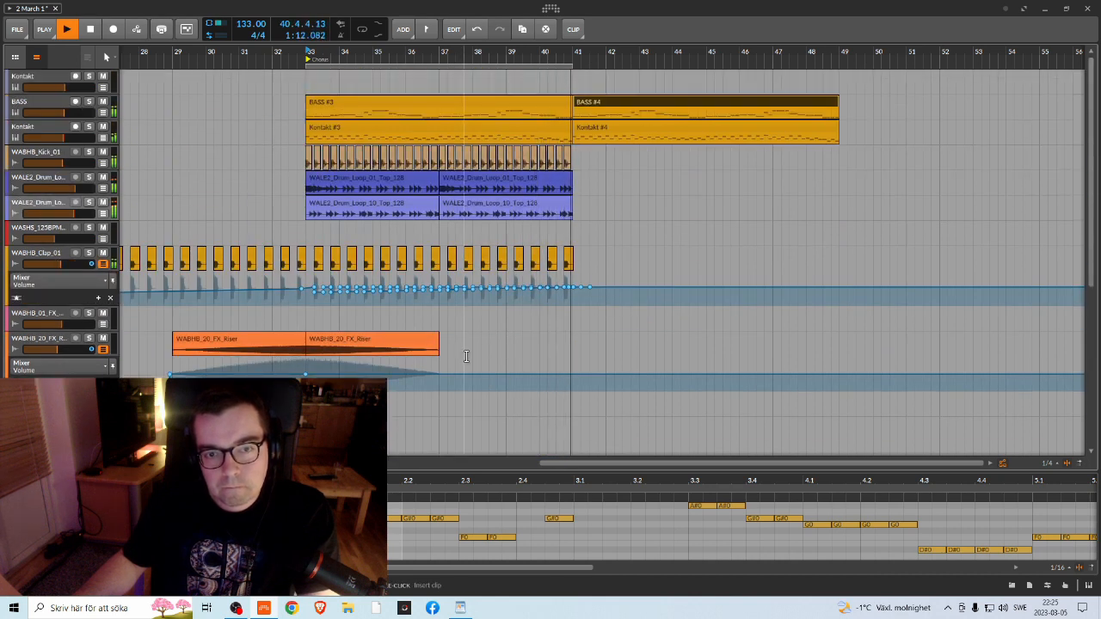
{"action": "scroll", "coordinate": [528, 363], "scroll_direction": "down", "scroll_amount": 4}
{"action": "scroll", "coordinate": [527, 362], "scroll_direction": "up", "scroll_amount": 1}
{"action": "scroll", "coordinate": [527, 361], "scroll_direction": "down", "scroll_amount": 1}
{"action": "key", "text": "space"}
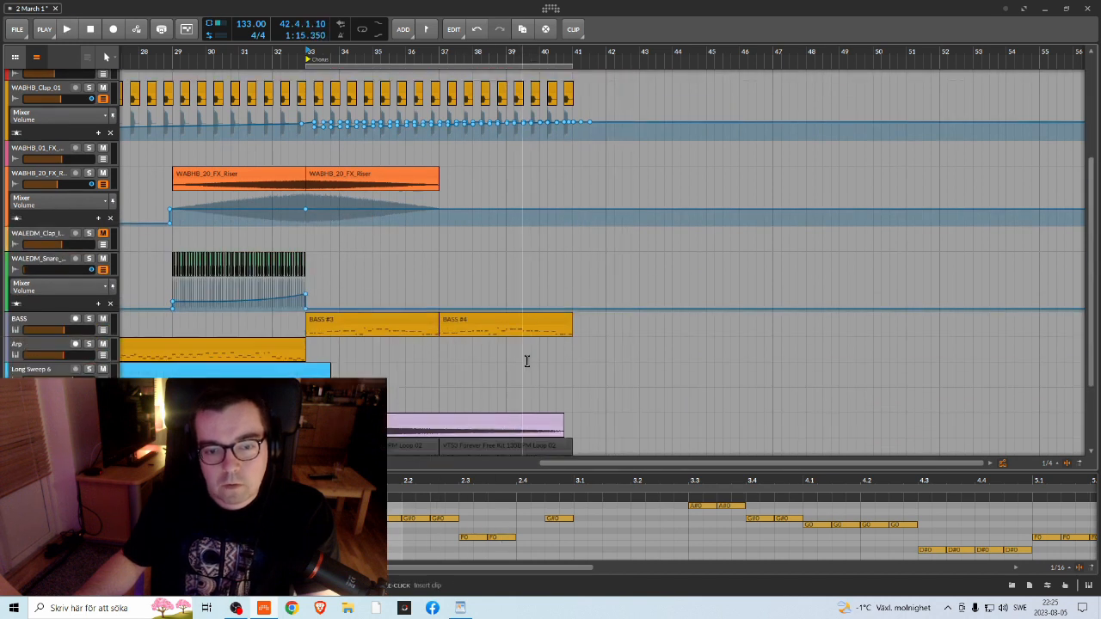
Step: Copy the lower BASS track's clip from bar 37 to bar 41
{"action": "left_click", "coordinate": [470, 322]}
{"action": "left_click_drag", "start_coordinate": [469, 321], "coordinate": [585, 321]}
{"action": "scroll", "coordinate": [551, 215], "scroll_direction": "up", "scroll_amount": 4}
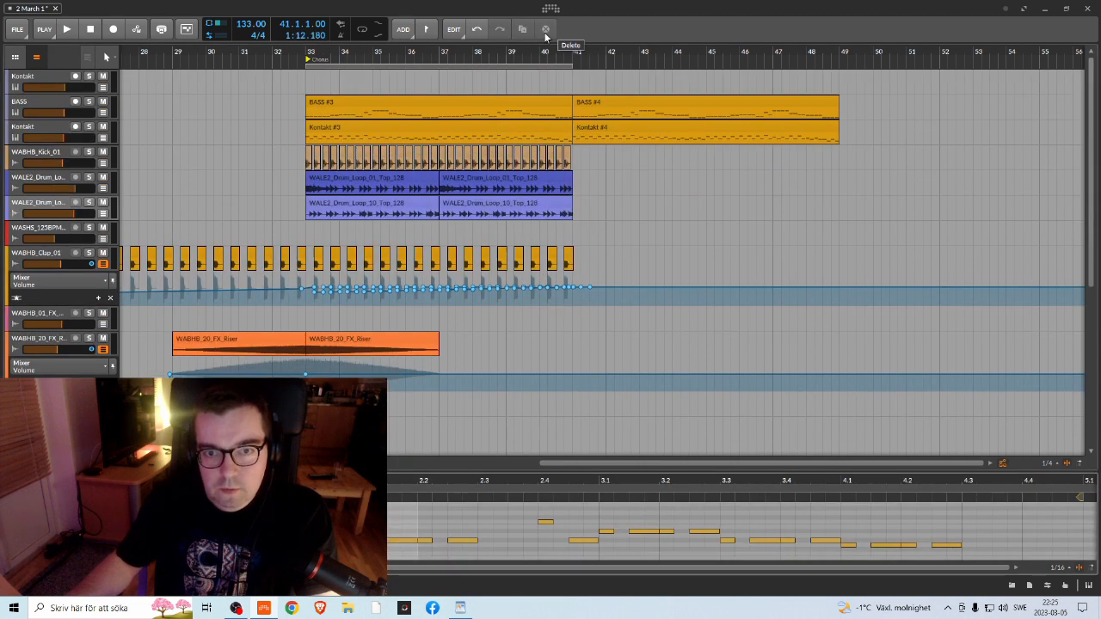
Step: Move the loop range to bars 41–49, play from bar 41, and open the new lower BASS clip in the full-size note editor
{"action": "mouse_move", "coordinate": [555, 67]}
{"action": "left_mouse_down"}
{"action": "mouse_move", "coordinate": [790, 90]}
{"action": "mouse_move", "coordinate": [829, 82]}
{"action": "mouse_move", "coordinate": [805, 66]}
{"action": "left_mouse_up"}
{"action": "left_click", "coordinate": [821, 54]}
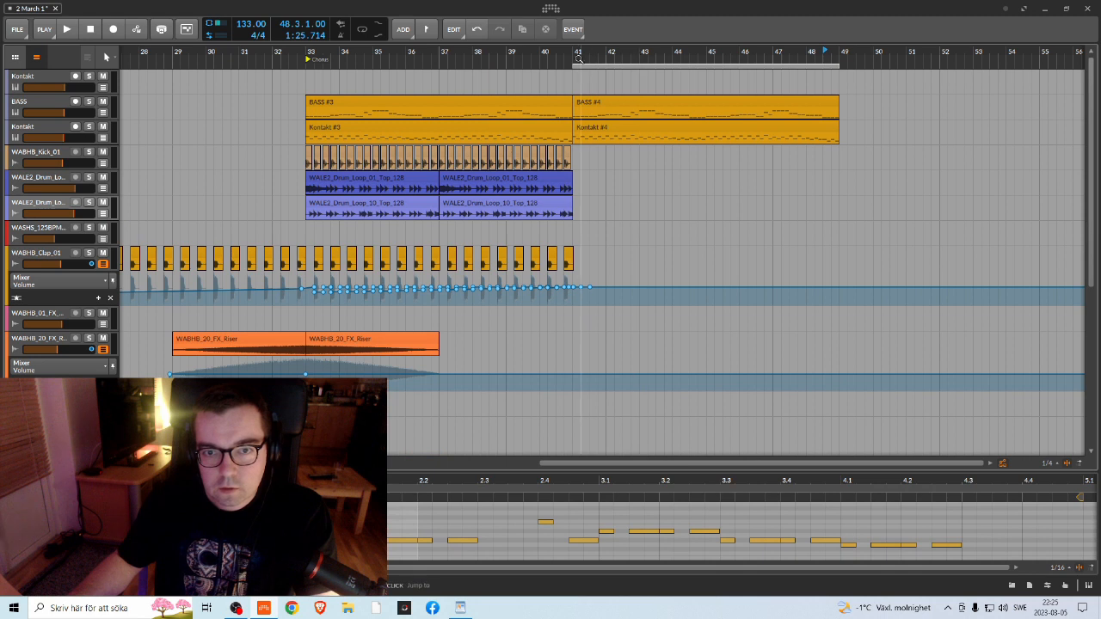
{"action": "key", "text": "space"}
{"action": "scroll", "coordinate": [671, 216], "scroll_direction": "down", "scroll_amount": 5}
{"action": "scroll", "coordinate": [670, 216], "scroll_direction": "down", "scroll_amount": 1}
{"action": "left_click", "coordinate": [634, 222]}
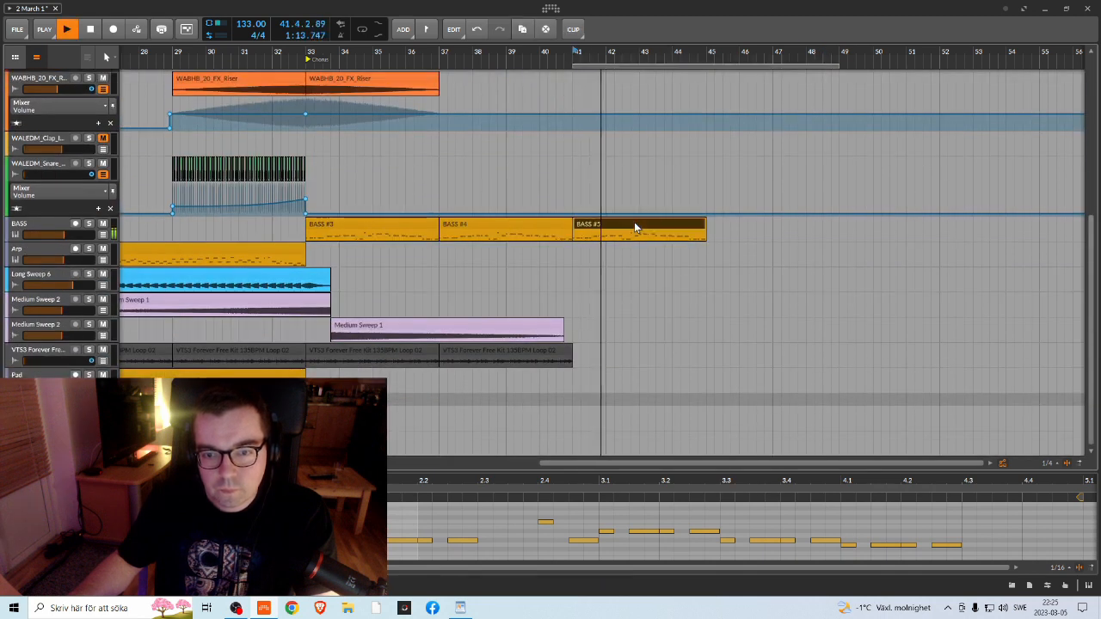
{"action": "left_click", "coordinate": [97, 586]}
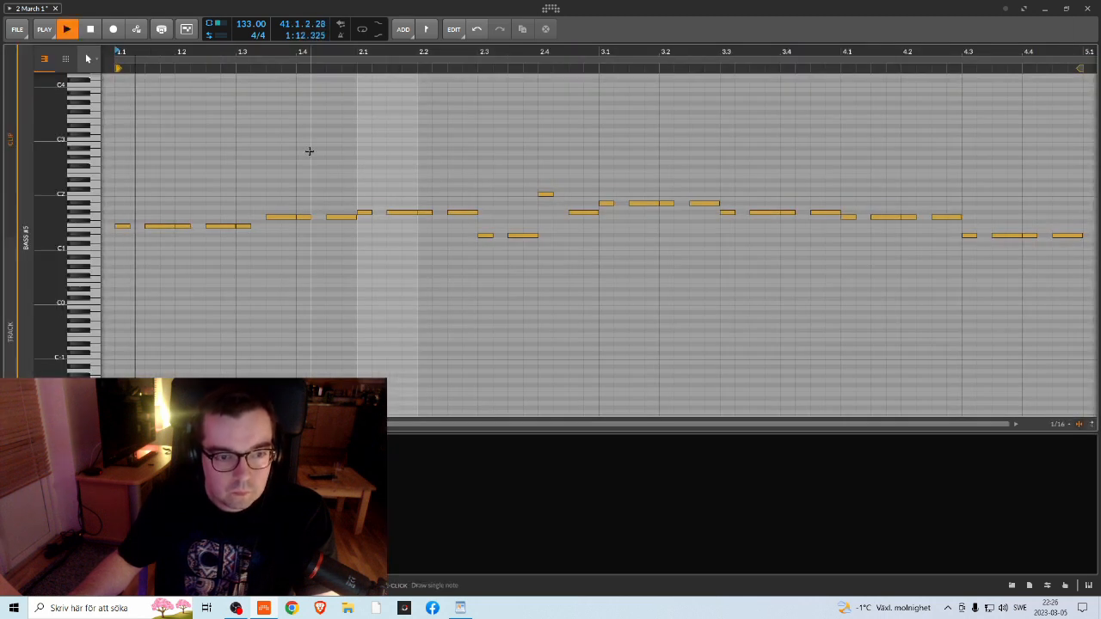
Step: Raise the first group of bass notes, from 1.1 to just past 1.3, by one octave and play them
{"action": "left_click_drag", "start_coordinate": [325, 53], "coordinate": [382, 66]}
{"action": "key", "text": "space"}
{"action": "key", "text": "space"}
{"action": "key", "text": "space"}
{"action": "left_click_drag", "start_coordinate": [195, 210], "coordinate": [329, 261]}
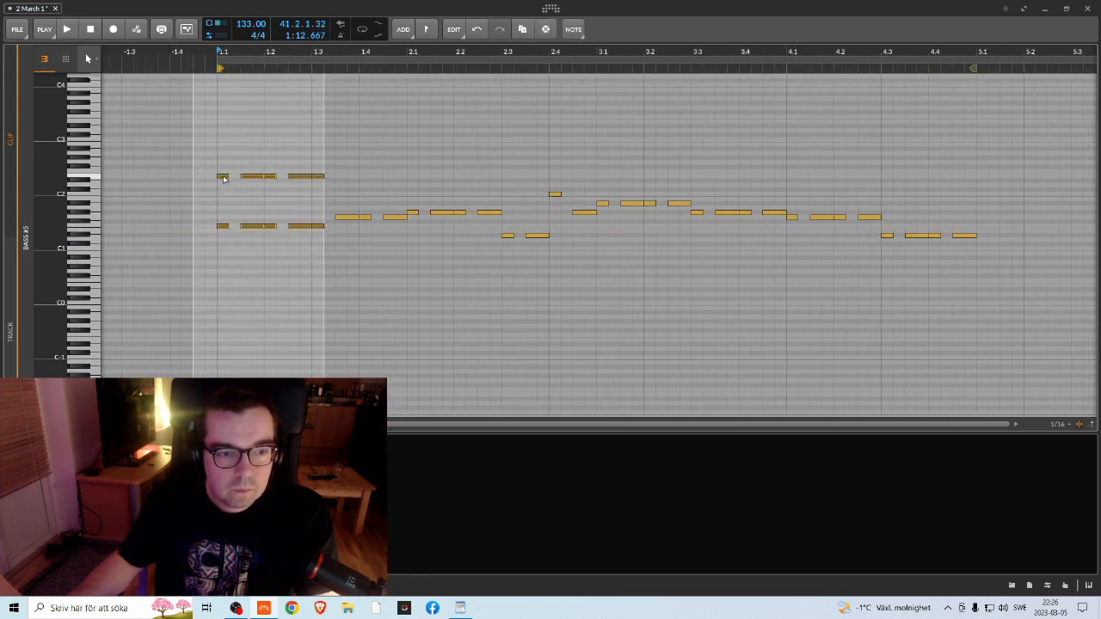
{"action": "key", "text": "space"}
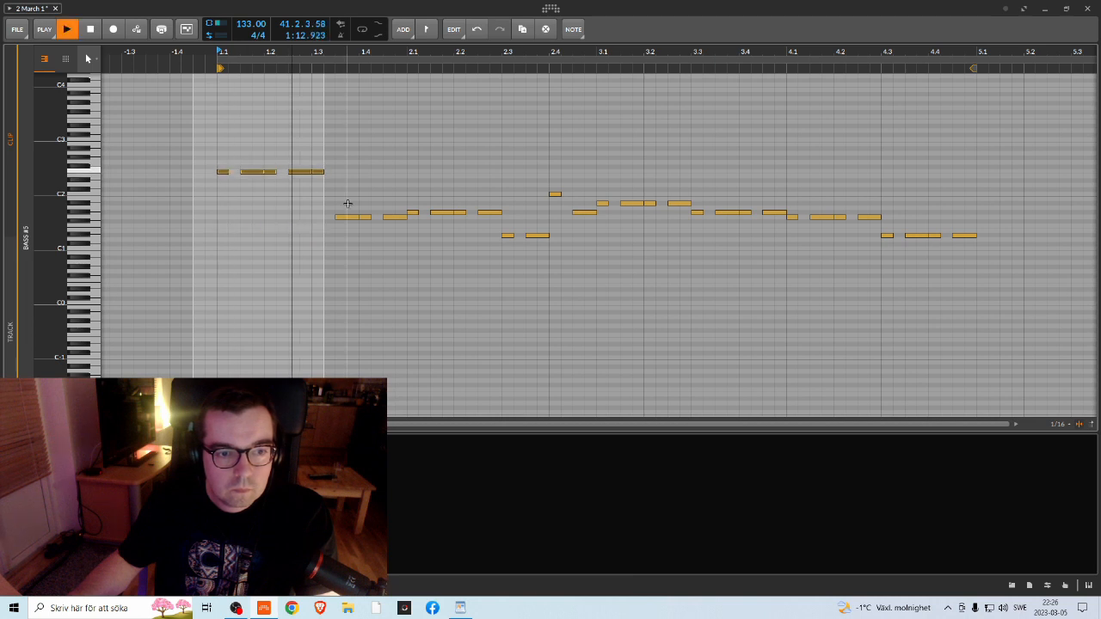
Step: Raise the next group of bass notes, from just before 1.4 to just past 2.2, and play the clip
{"action": "key", "text": "space"}
{"action": "left_click_drag", "start_coordinate": [332, 202], "coordinate": [465, 234]}
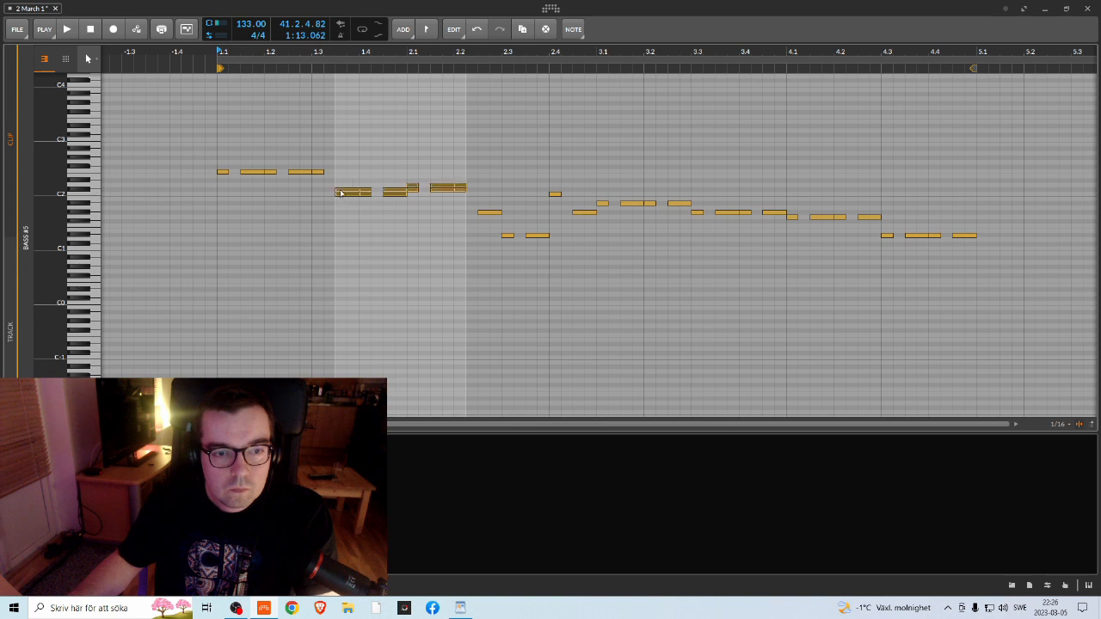
{"action": "key", "text": "Delete"}
{"action": "key", "text": "space"}
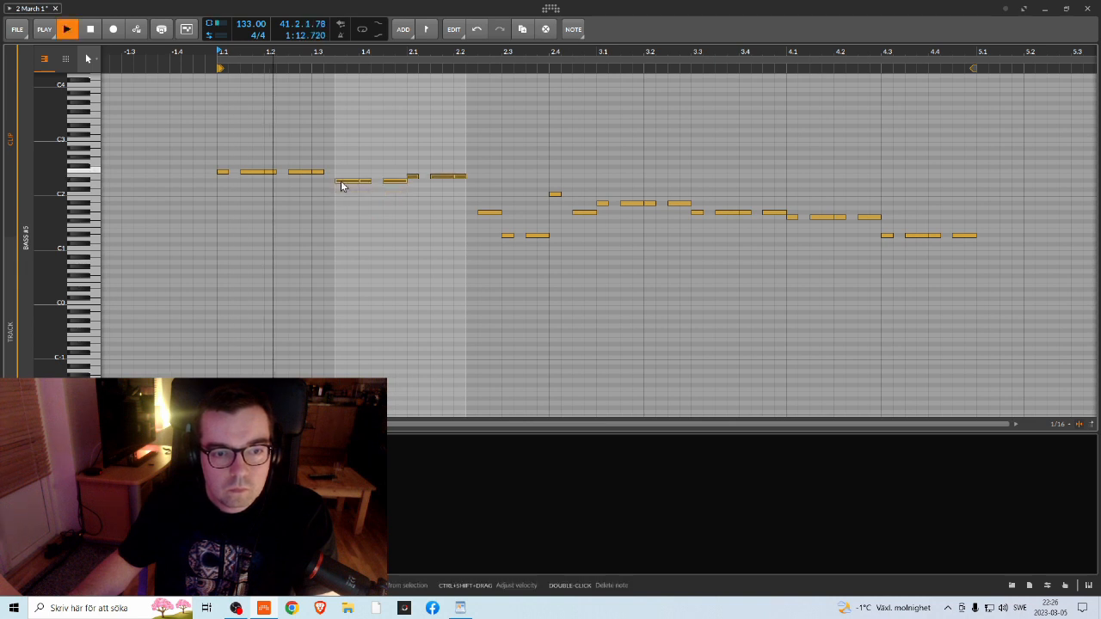
Step: Lower the bass notes from 2.1 to just past 2.2 to C2 and play the clip
{"action": "key", "text": "space"}
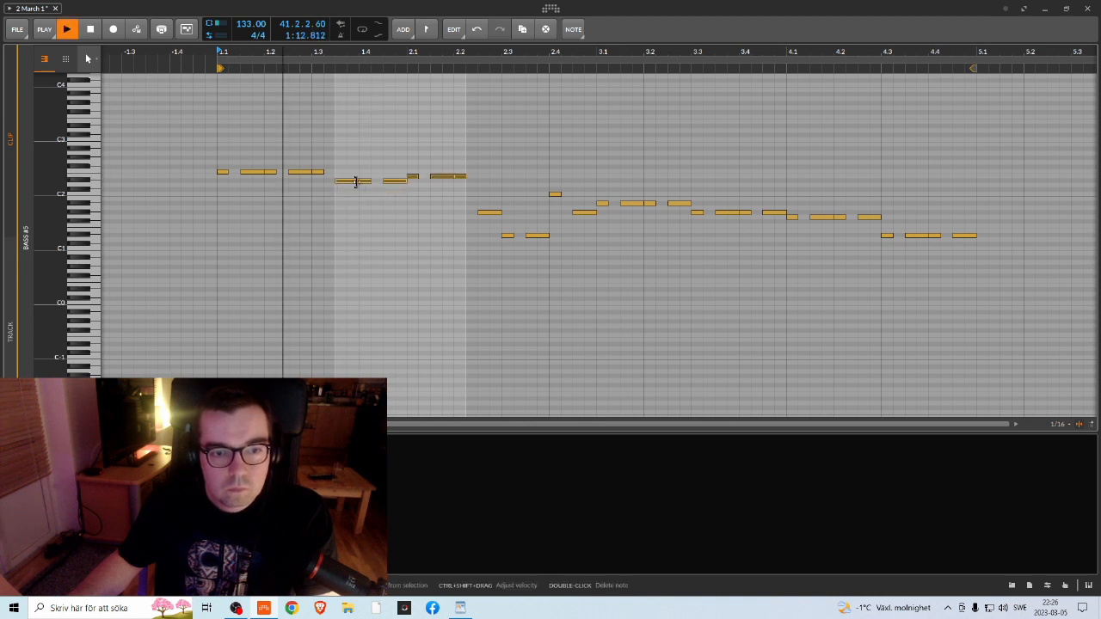
{"action": "key", "text": "space"}
{"action": "left_click_drag", "start_coordinate": [412, 159], "coordinate": [413, 191]}
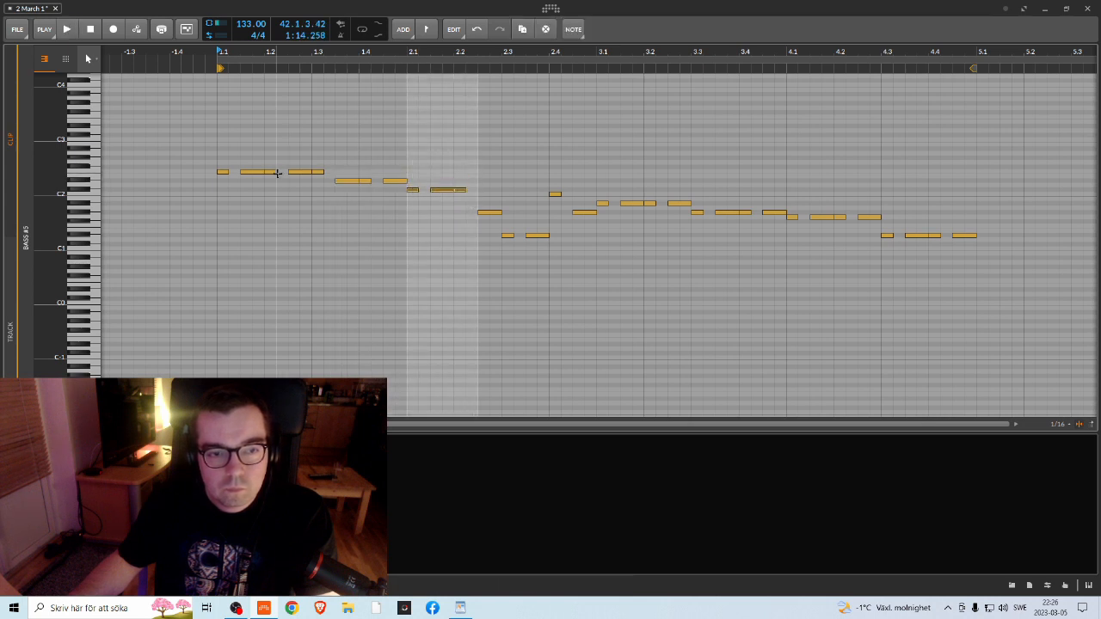
{"action": "left_click", "coordinate": [353, 180]}
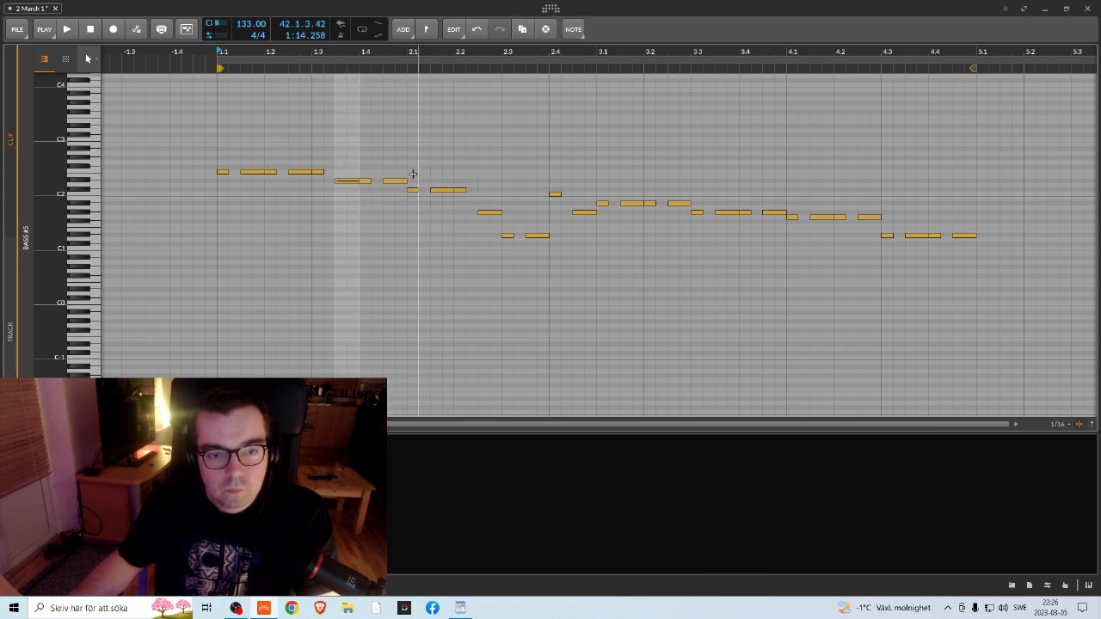
{"action": "left_click_drag", "start_coordinate": [412, 174], "coordinate": [468, 192]}
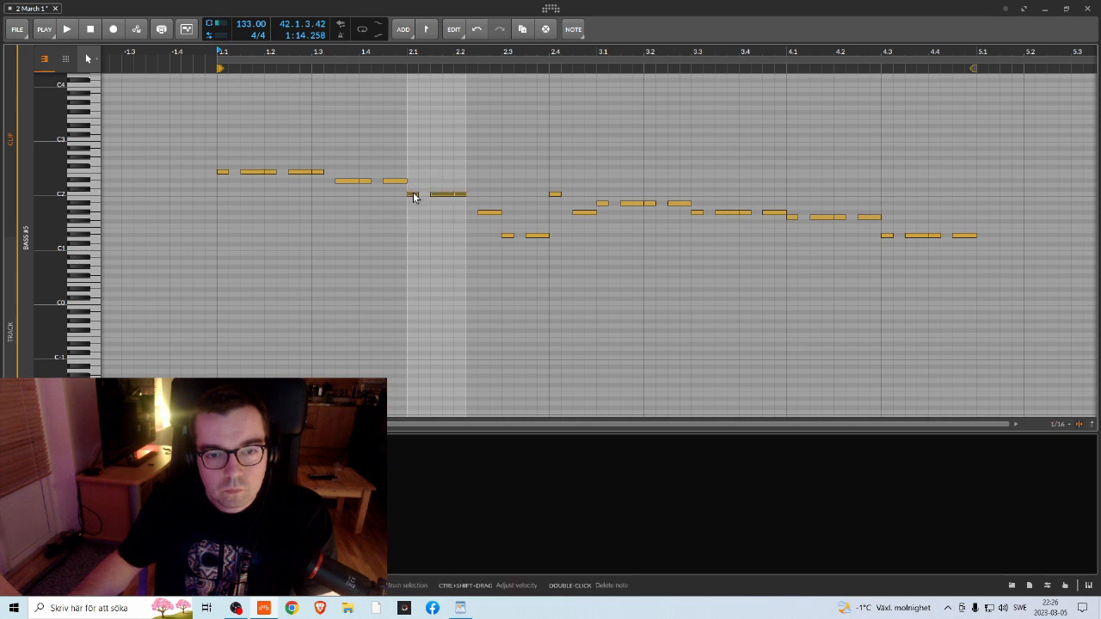
{"action": "key", "text": "space"}
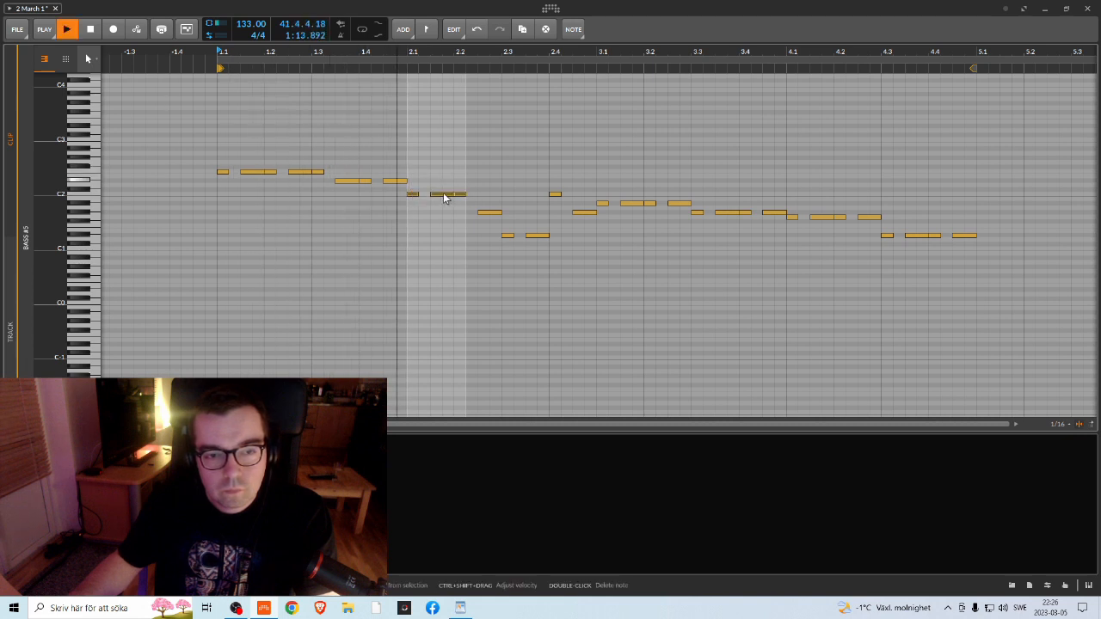
{"action": "key", "text": "space"}
Step: Move the bass notes between 2.2 and 2.4 to C2, level with the group before them, and check them by playback
{"action": "mouse_move", "coordinate": [480, 207]}
{"action": "left_mouse_down"}
{"action": "mouse_move", "coordinate": [544, 244]}
{"action": "mouse_move", "coordinate": [488, 216]}
{"action": "left_mouse_up"}
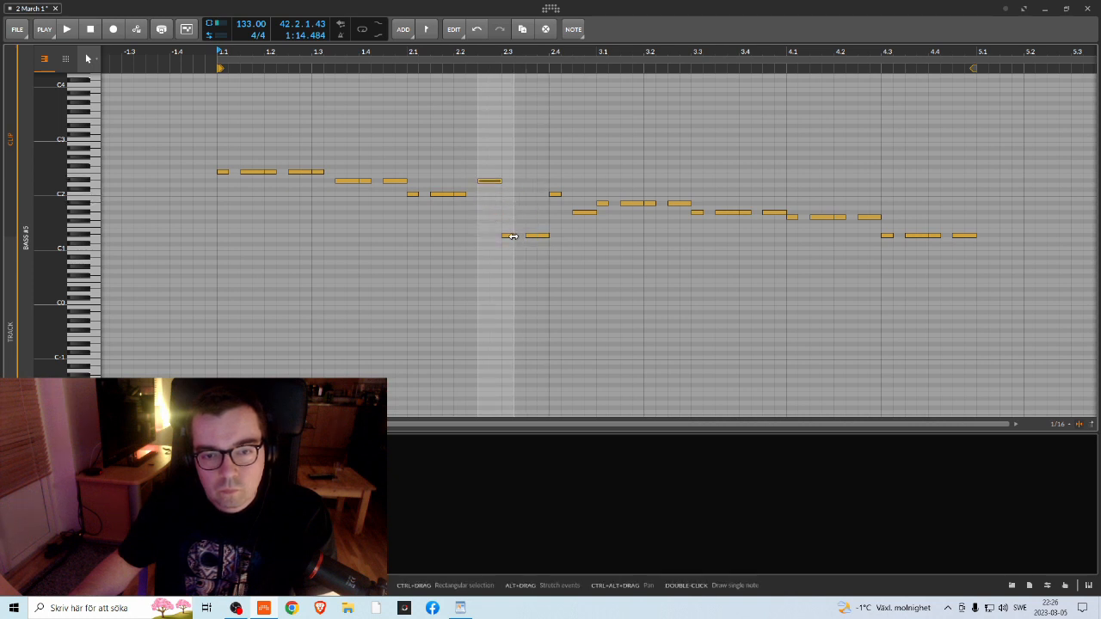
{"action": "left_click", "coordinate": [507, 233]}
{"action": "left_click", "coordinate": [529, 235]}
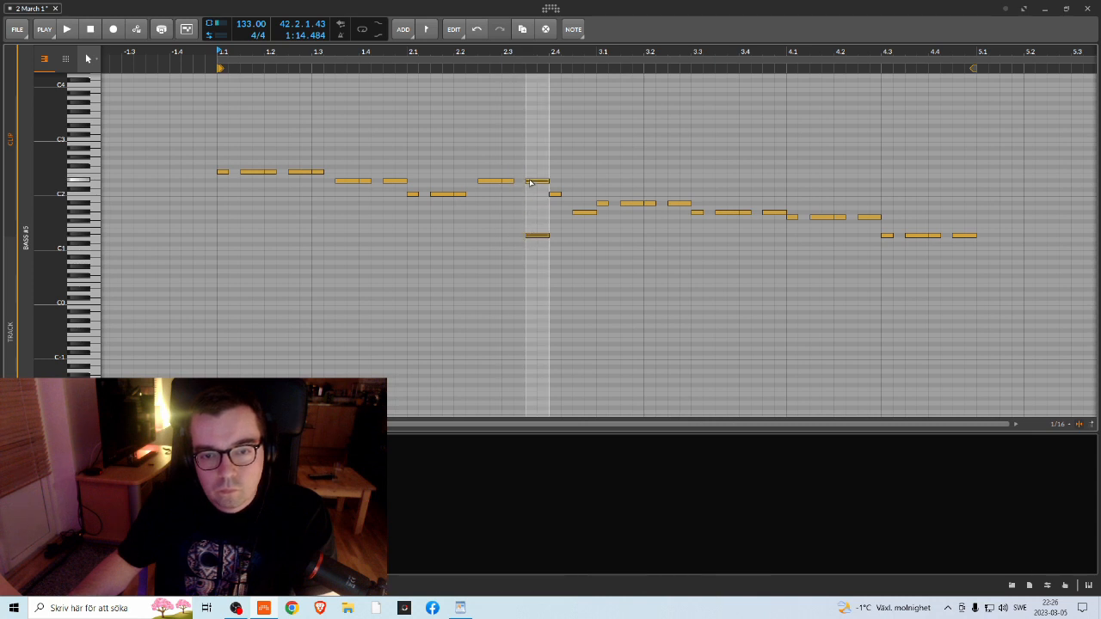
{"action": "left_click_drag", "start_coordinate": [530, 181], "coordinate": [530, 181]}
{"action": "key", "text": "space"}
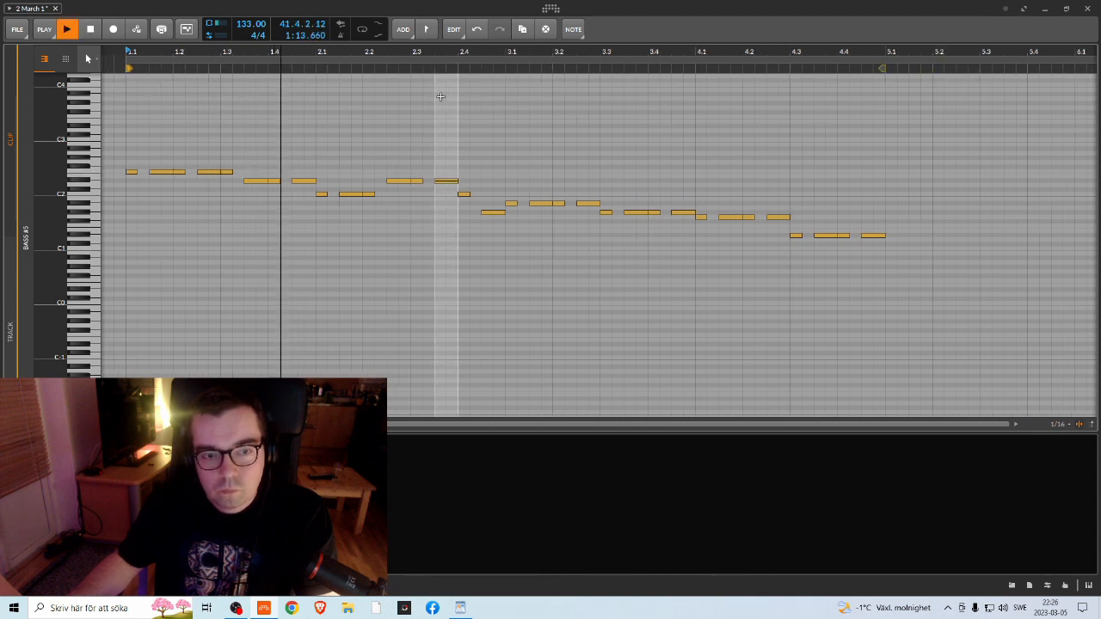
{"action": "key", "text": "space"}
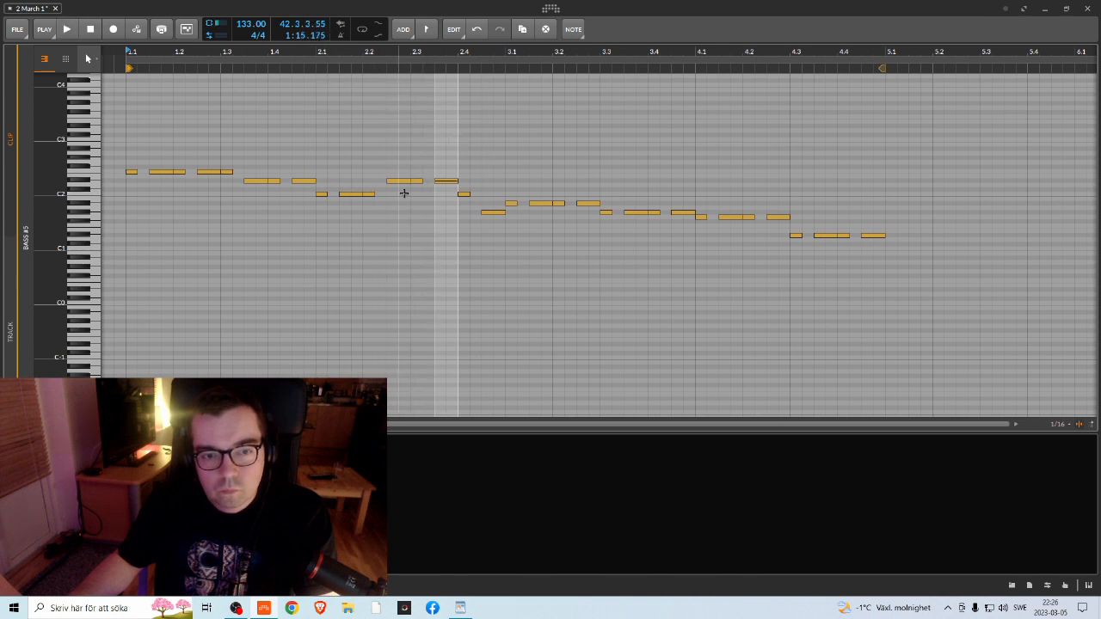
{"action": "left_click_drag", "start_coordinate": [388, 164], "coordinate": [391, 196]}
{"action": "key", "text": "space"}
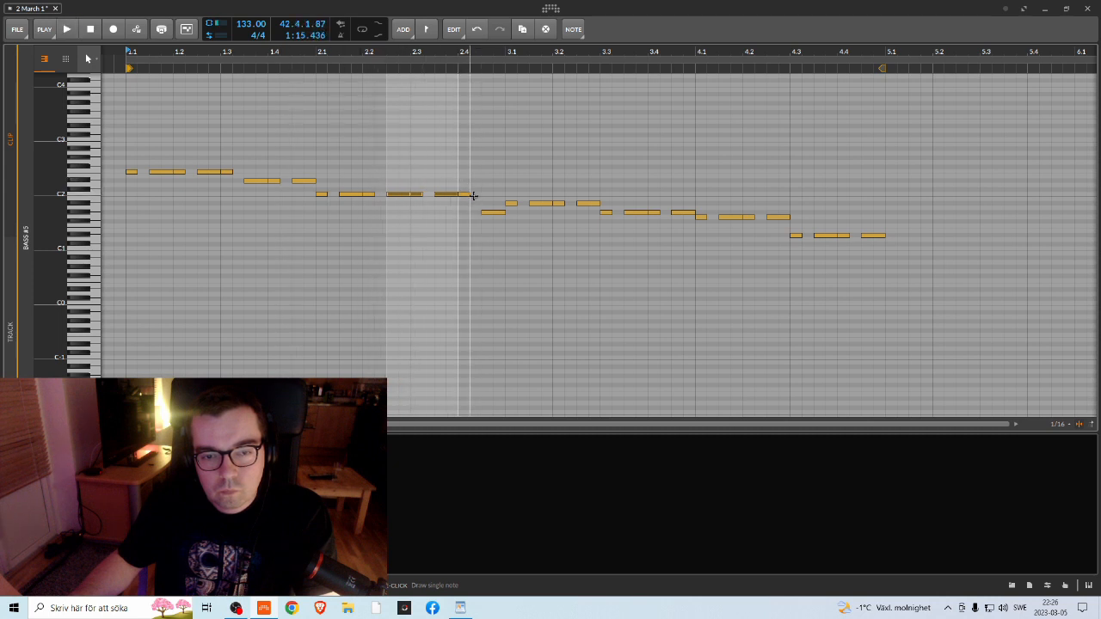
Step: Raise the bass note just before 3.1 to A#1 and play the clip
{"action": "left_click_drag", "start_coordinate": [479, 186], "coordinate": [503, 220]}
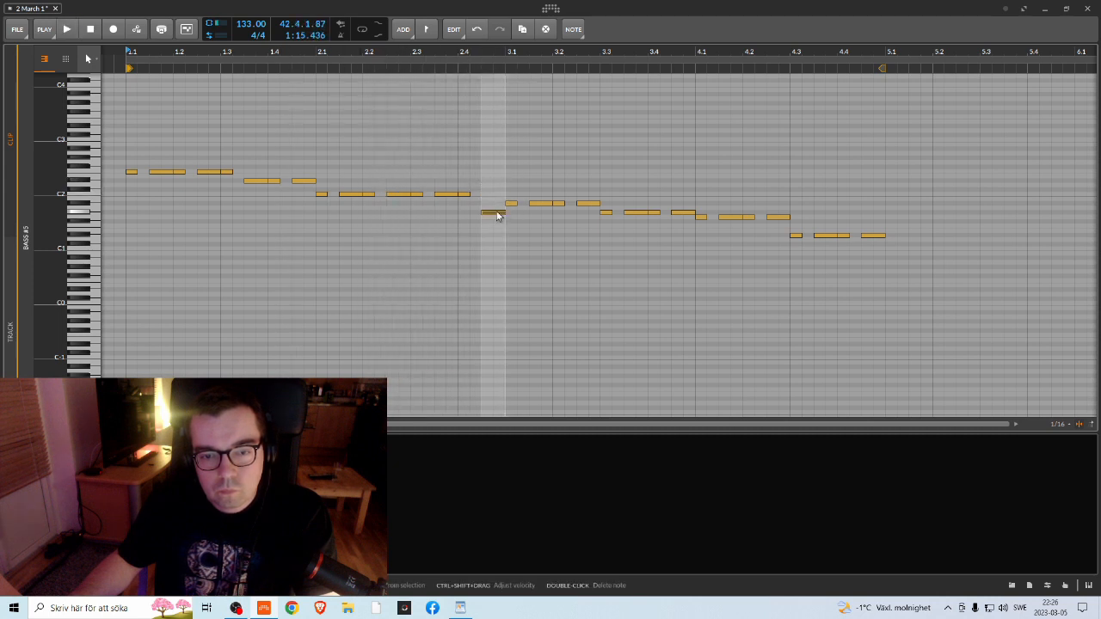
{"action": "left_click_drag", "start_coordinate": [494, 205], "coordinate": [494, 205]}
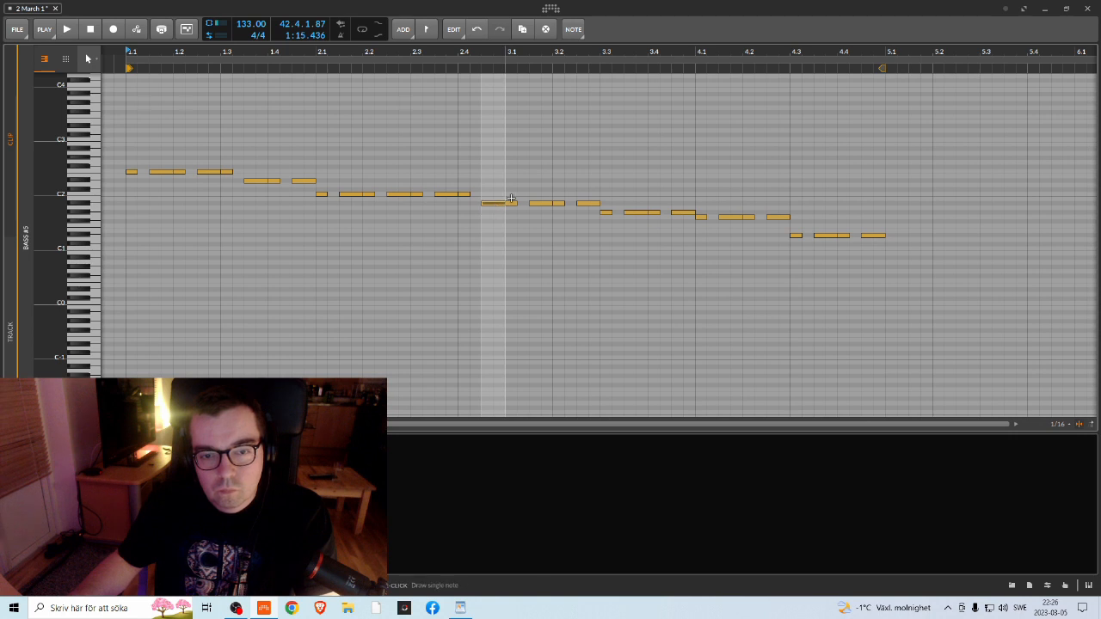
{"action": "key", "text": "space"}
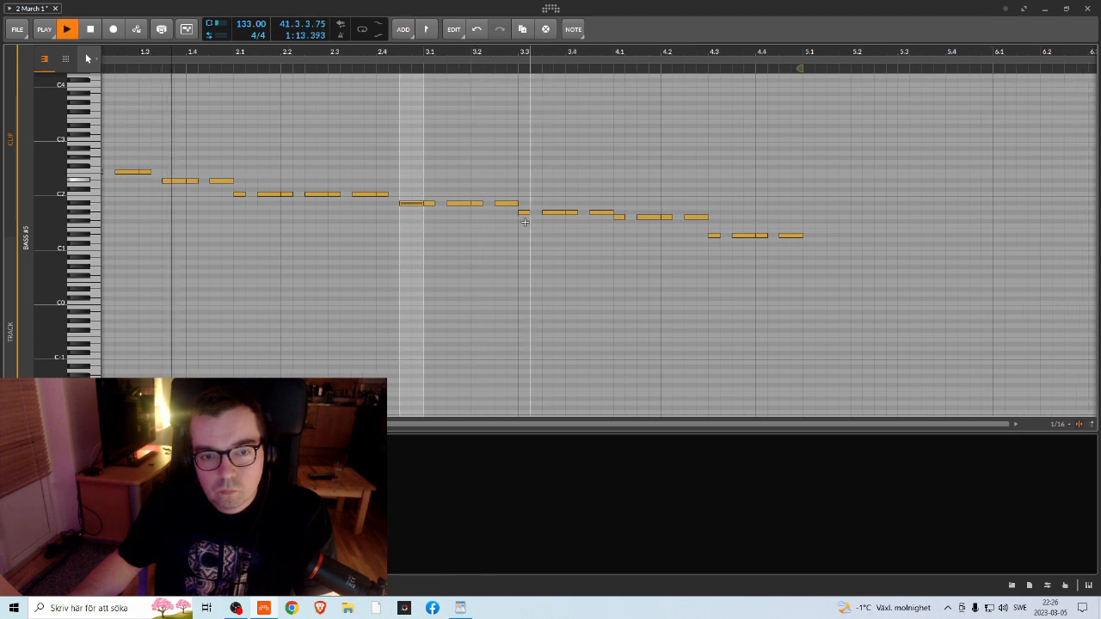
{"action": "key", "text": "space"}
Step: Replay the clip, then raise the bass notes from 2.4 to 3.3 to D#2 and those from 3.3 to 4.1 to A#1
{"action": "key", "text": "space"}
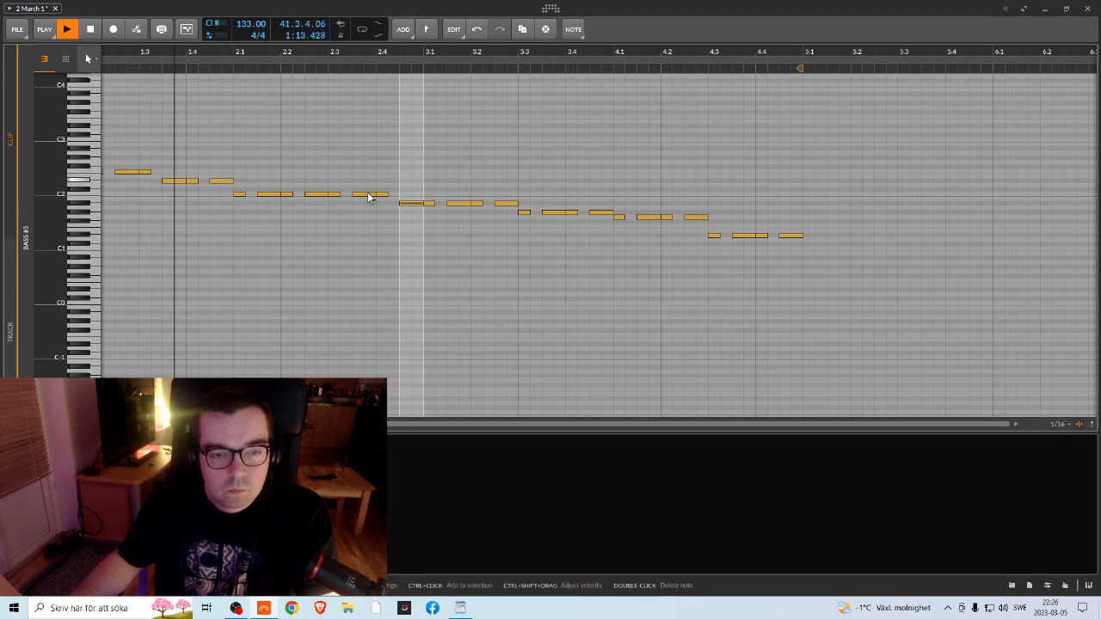
{"action": "key", "text": "space"}
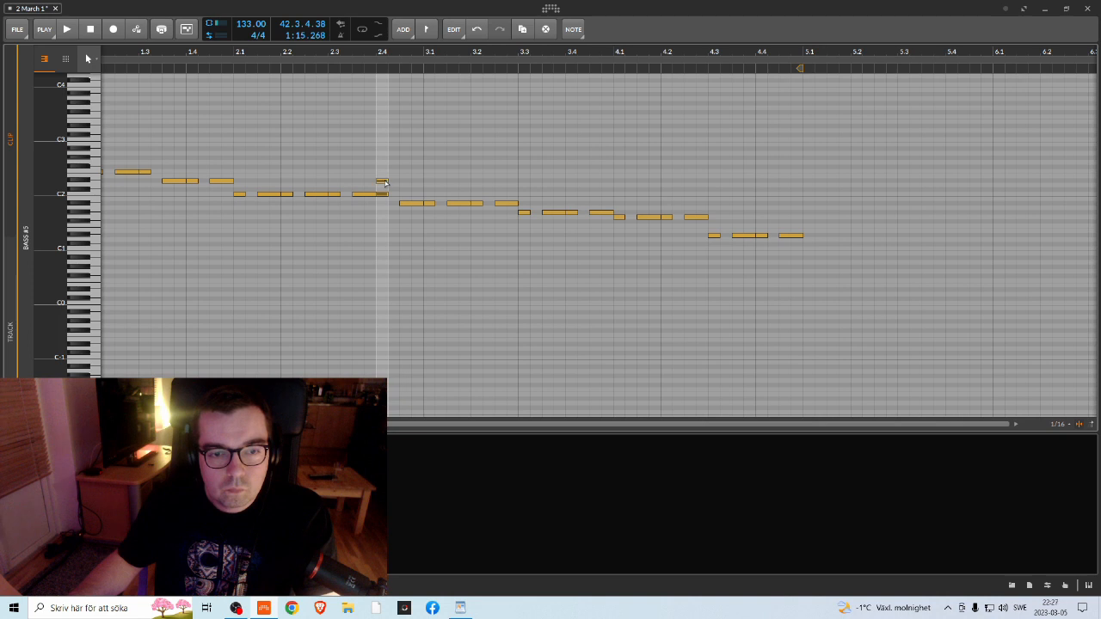
{"action": "left_click_drag", "start_coordinate": [415, 201], "coordinate": [499, 209]}
{"action": "left_click_drag", "start_coordinate": [418, 206], "coordinate": [420, 183]}
{"action": "left_click_drag", "start_coordinate": [516, 204], "coordinate": [607, 222]}
{"action": "left_click_drag", "start_coordinate": [524, 212], "coordinate": [524, 204]}
Step: Raise the bass notes from 4.1 to 4.3 to G#1 and the last group from 4.3 to G1, and play the clip
{"action": "left_click_drag", "start_coordinate": [619, 189], "coordinate": [707, 239]}
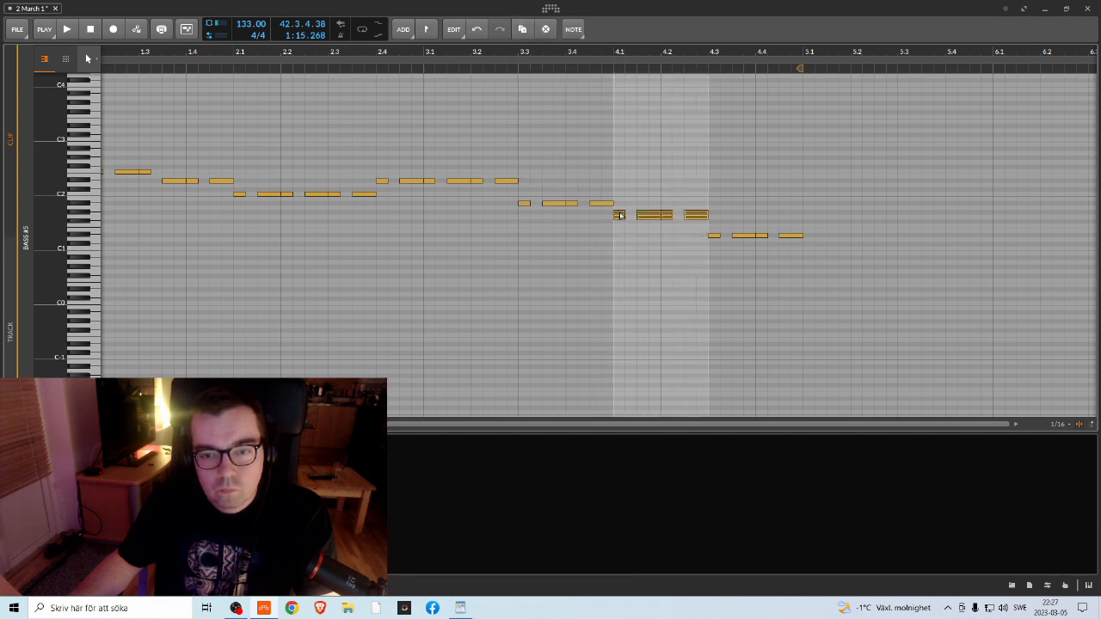
{"action": "left_click_drag", "start_coordinate": [709, 229], "coordinate": [791, 247]}
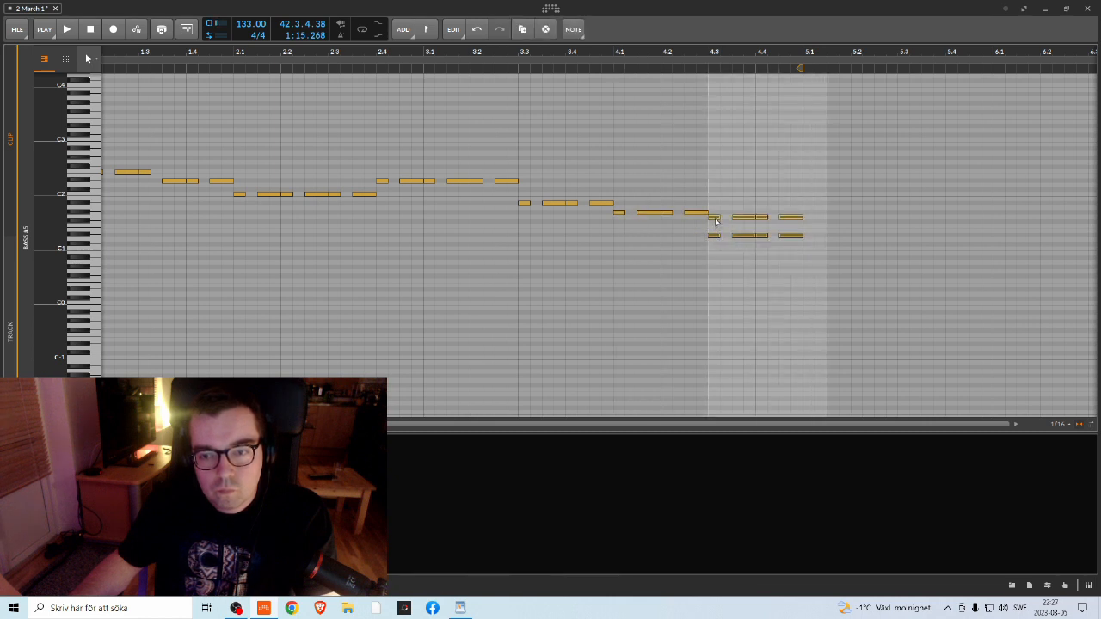
{"action": "key", "text": "Delete"}
{"action": "key", "text": "space"}
{"action": "left_click_drag", "start_coordinate": [555, 53], "coordinate": [505, 79]}
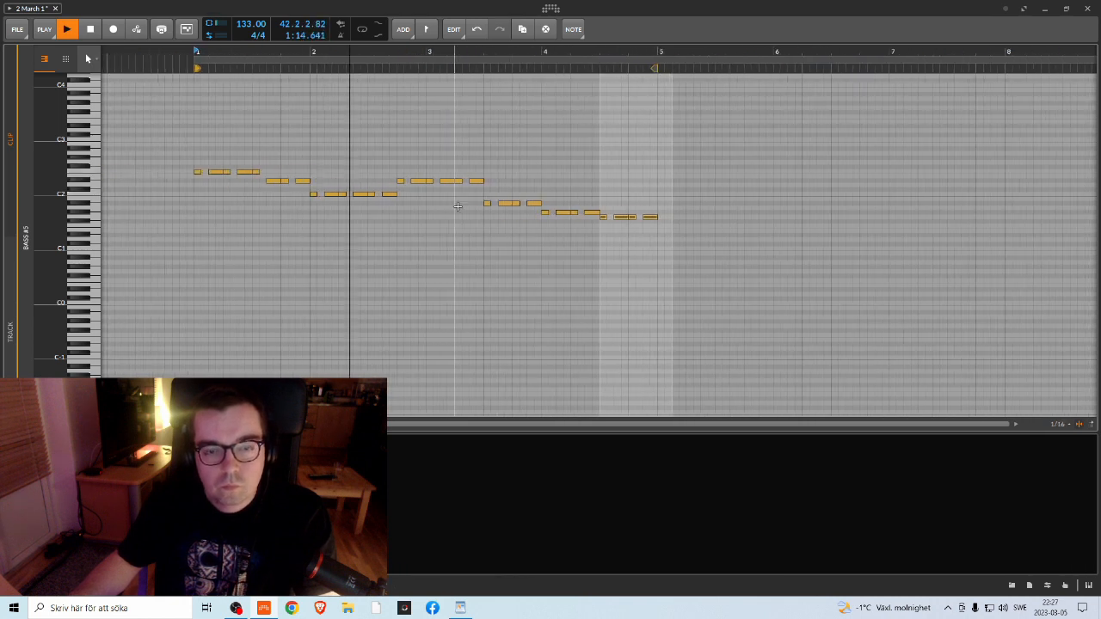
{"action": "key", "text": "space"}
{"action": "key", "text": "space"}
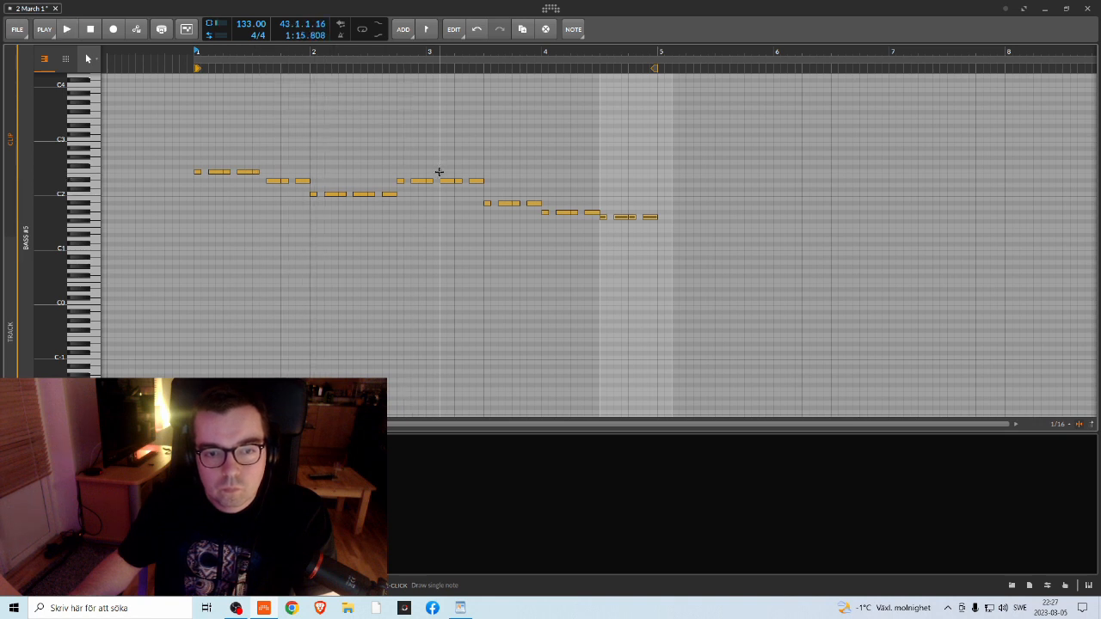
Step: Lower the bass notes from just past 3.1 to 3.3 to A#1 and play the clip
{"action": "left_click_drag", "start_coordinate": [439, 172], "coordinate": [489, 182]}
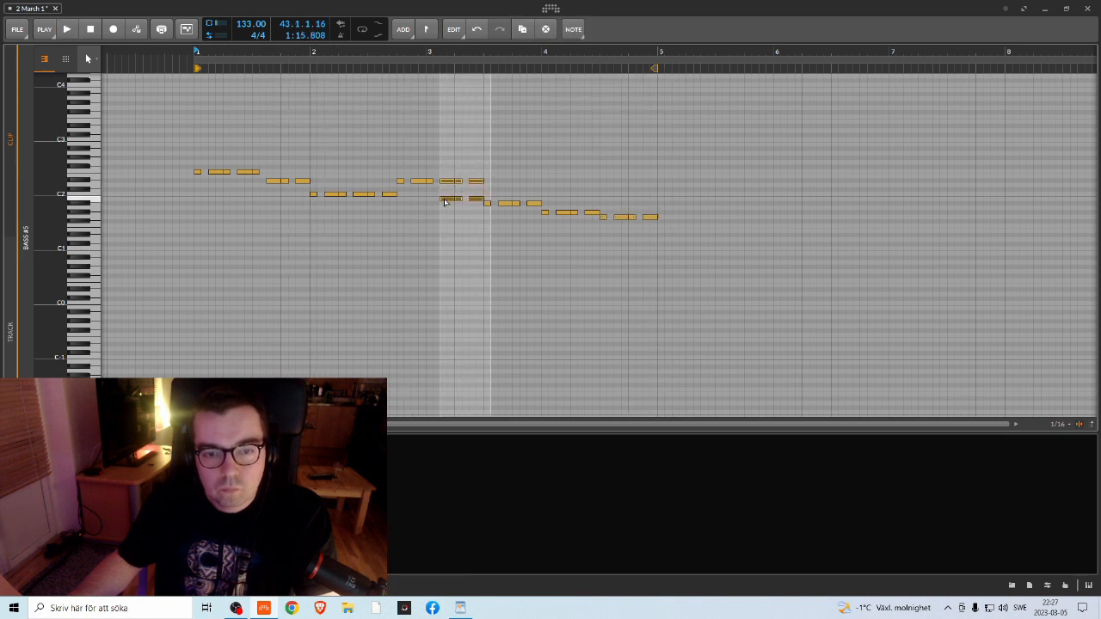
{"action": "key", "text": "space"}
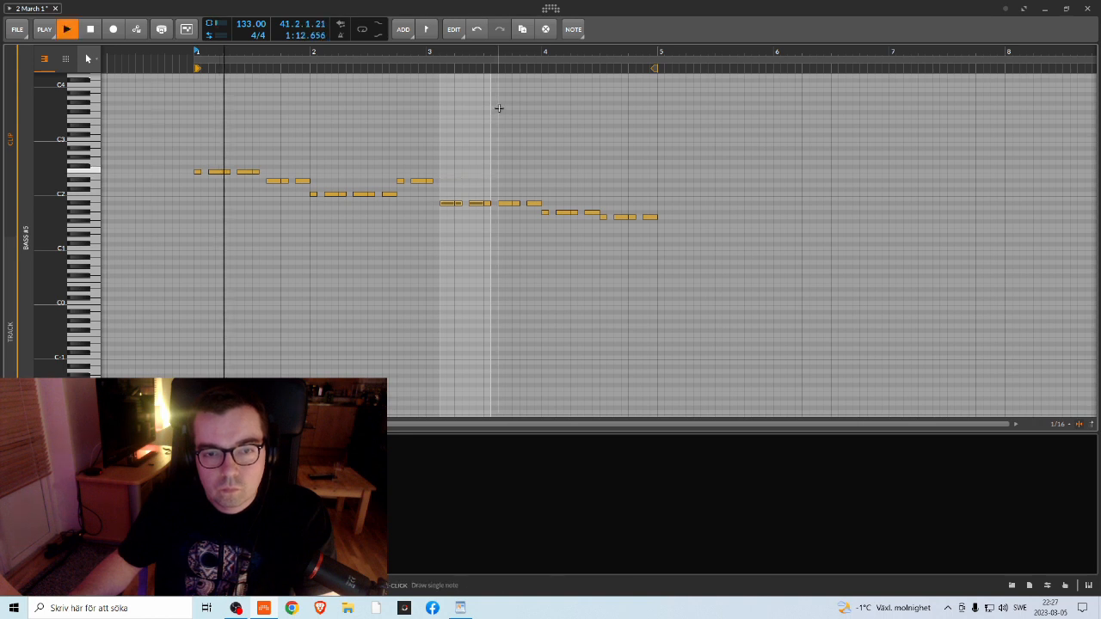
{"action": "left_click", "coordinate": [406, 222]}
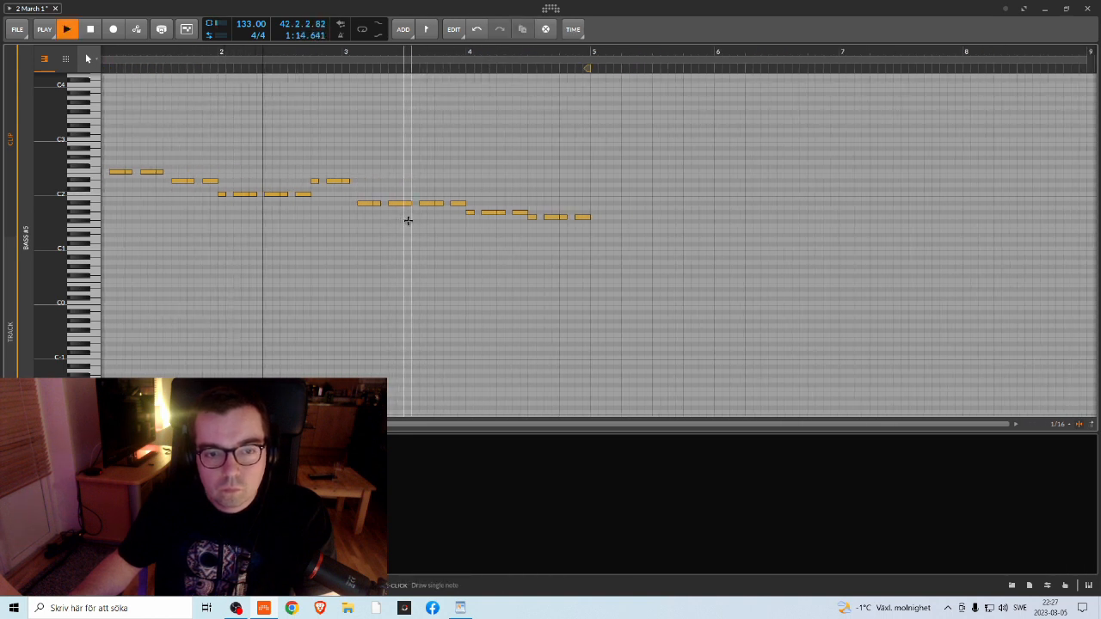
{"action": "key", "text": "space"}
{"action": "key", "text": "space"}
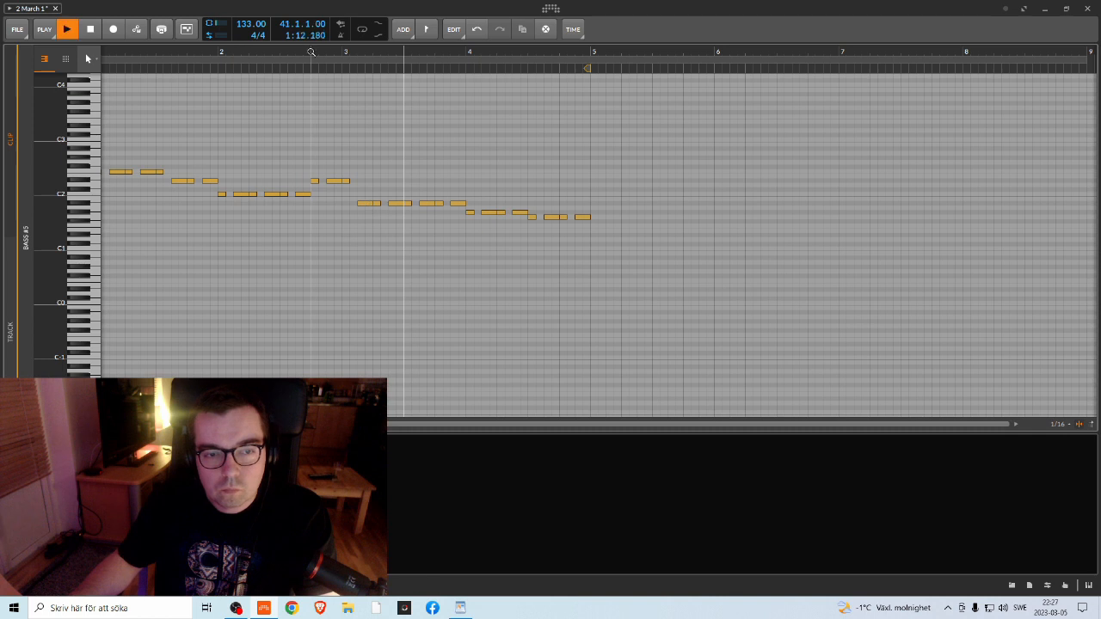
Step: Lower the short bass note at 3.1 to A#1 as well and play the clip
{"action": "left_click_drag", "start_coordinate": [316, 54], "coordinate": [339, 72]}
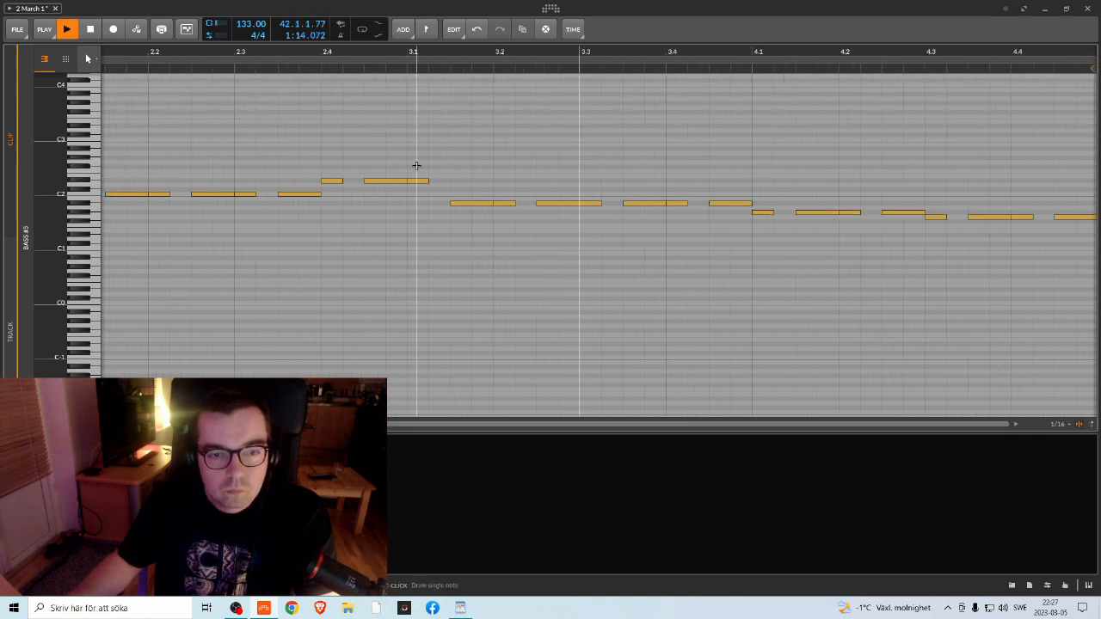
{"action": "key", "text": "space"}
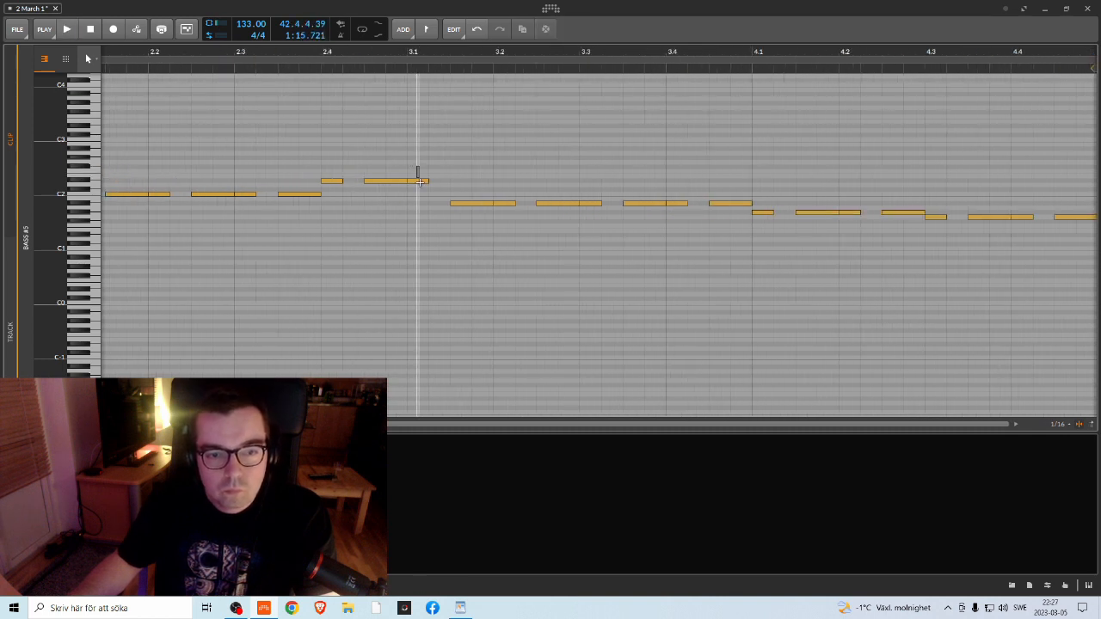
{"action": "key", "text": "space"}
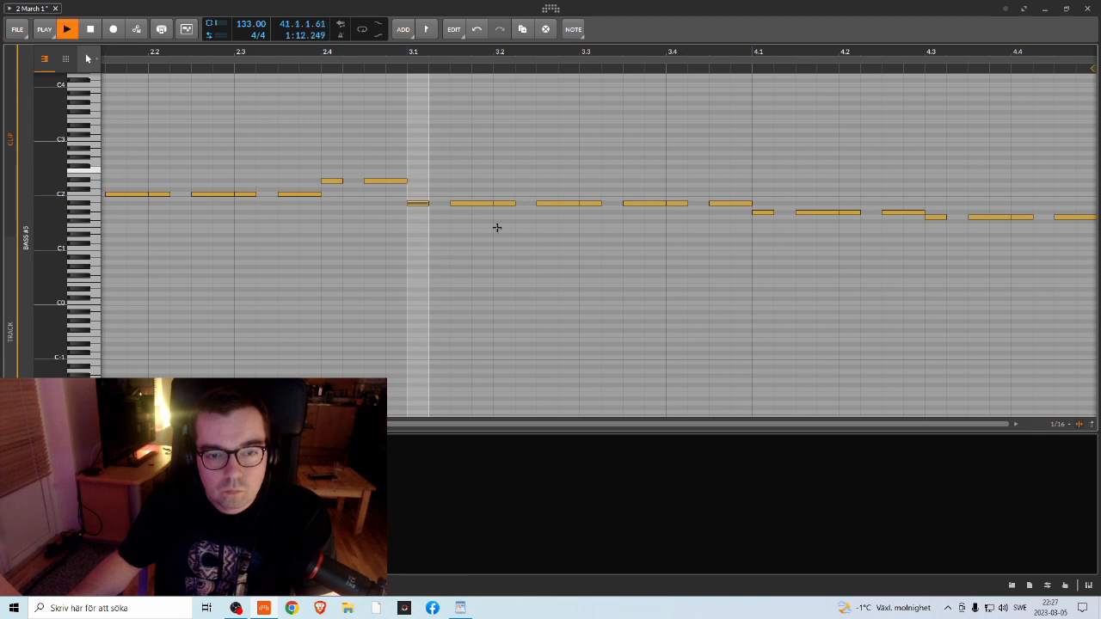
{"action": "left_click_drag", "start_coordinate": [557, 73], "coordinate": [459, 272]}
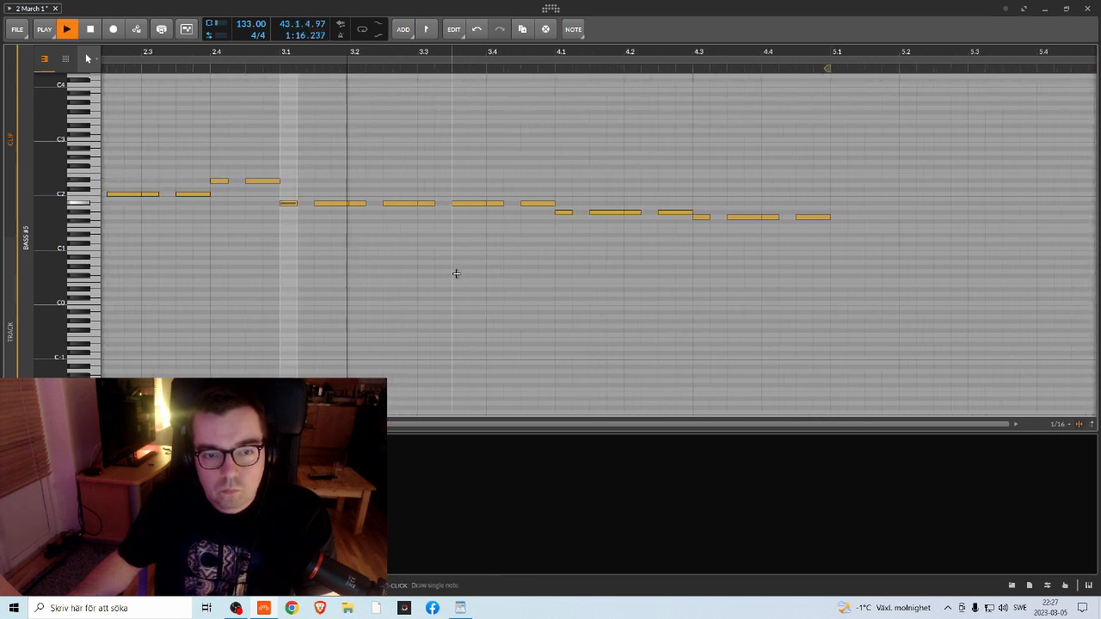
{"action": "key", "text": "space"}
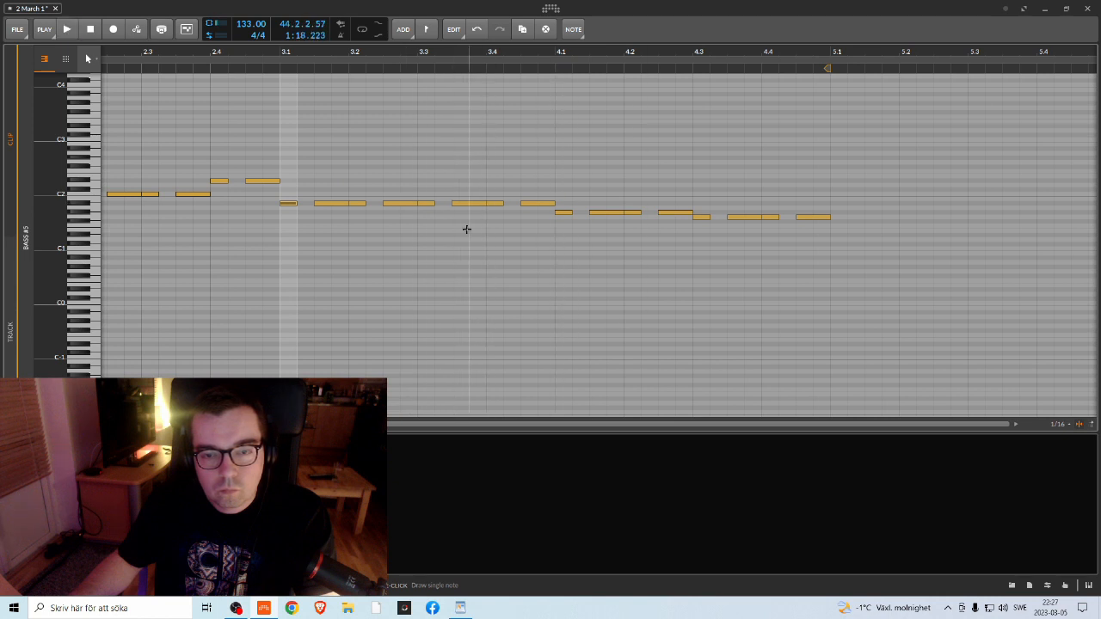
{"action": "key", "text": "space"}
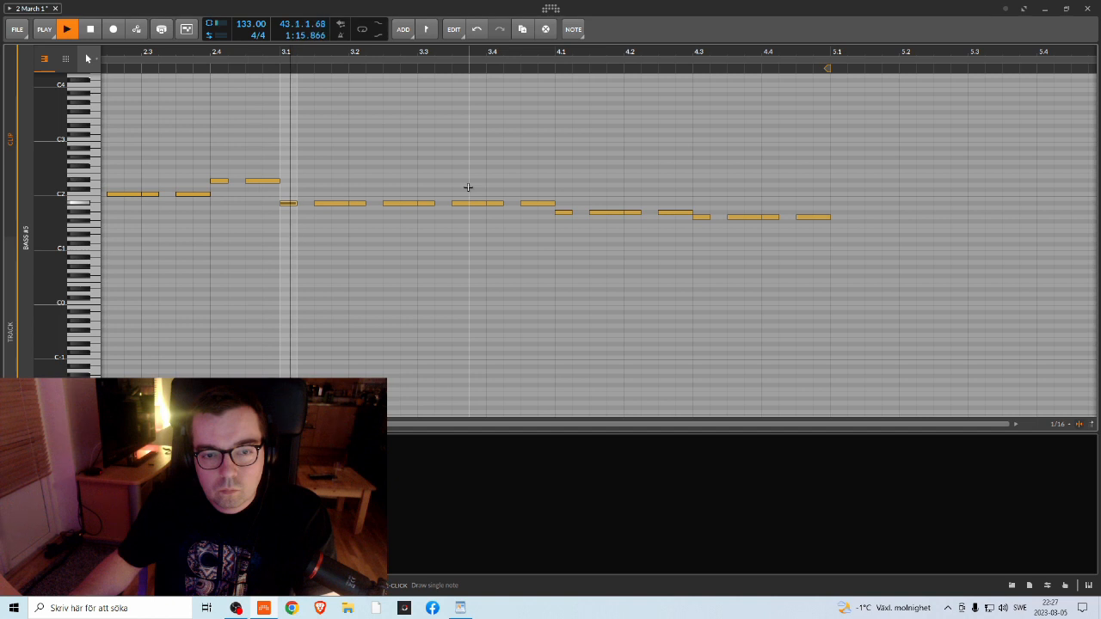
Step: Lower the bass notes from just past 3.3 to 4.1 to G#1 and those from 4.1 to 4.3 to G1
{"action": "left_click_drag", "start_coordinate": [468, 188], "coordinate": [545, 215]}
{"action": "left_click_drag", "start_coordinate": [474, 206], "coordinate": [472, 209]}
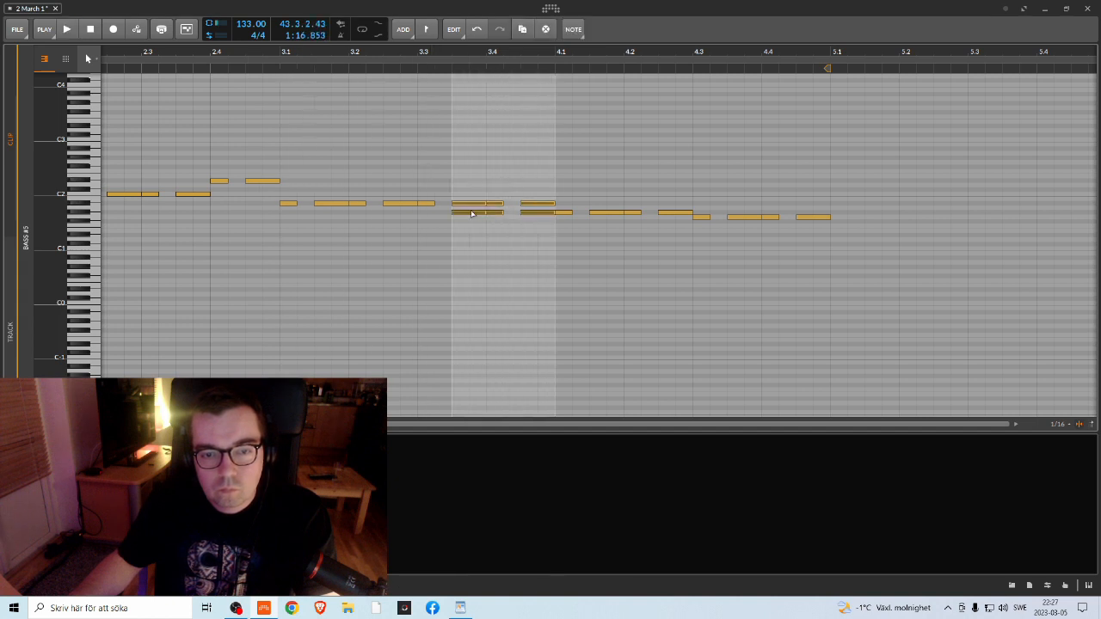
{"action": "left_click_drag", "start_coordinate": [567, 196], "coordinate": [693, 225]}
{"action": "left_click_drag", "start_coordinate": [567, 217], "coordinate": [561, 221]}
{"action": "left_click", "coordinate": [680, 222]}
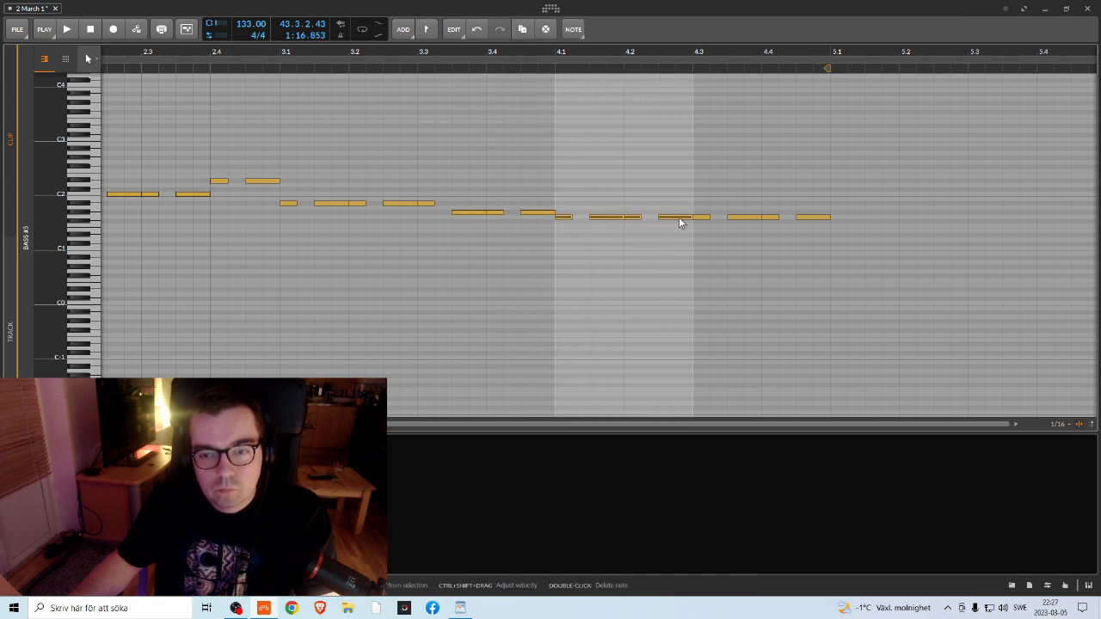
Step: Lower the last group of bass notes, from 4.3 to the clip's end, to D#1 and play the whole clip
{"action": "left_click_drag", "start_coordinate": [701, 187], "coordinate": [861, 254]}
{"action": "left_click_drag", "start_coordinate": [703, 218], "coordinate": [705, 240]}
{"action": "key", "text": "space"}
{"action": "left_click_drag", "start_coordinate": [694, 53], "coordinate": [628, 53]}
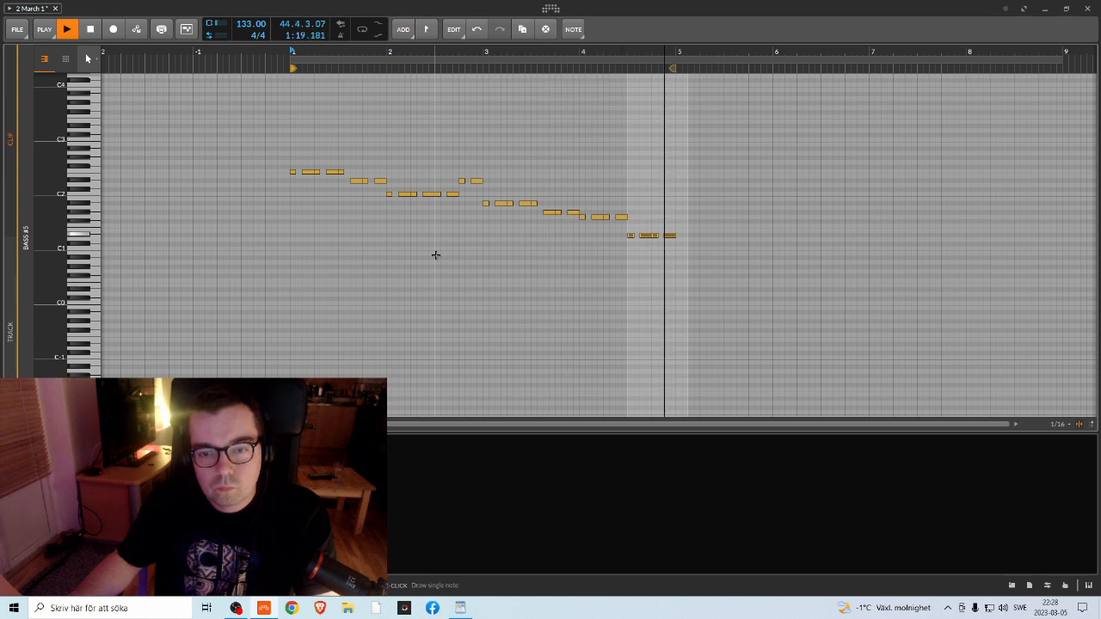
{"action": "key", "text": "space"}
Step: Duplicate the kick and both drum top loops from bars 33–41 into bars 41–49 of the arrangement and play from bar 41
{"action": "key", "text": "Tab"}
{"action": "key", "text": "Tab"}
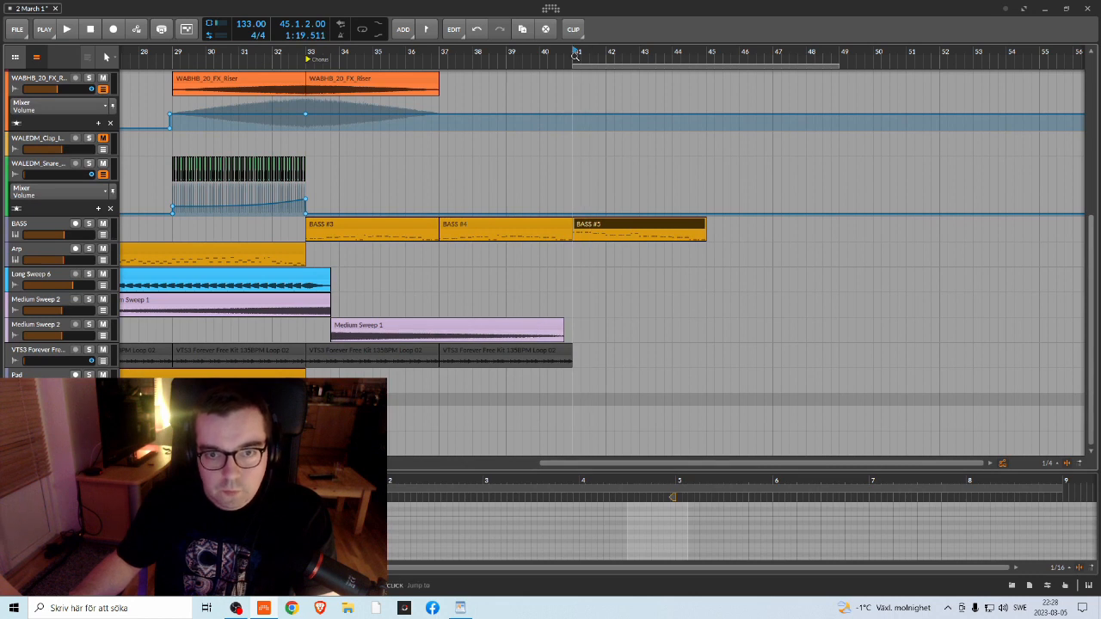
{"action": "scroll", "coordinate": [600, 292], "scroll_direction": "up", "scroll_amount": 5}
{"action": "scroll", "coordinate": [600, 283], "scroll_direction": "down", "scroll_amount": 2}
{"action": "scroll", "coordinate": [600, 284], "scroll_direction": "up", "scroll_amount": 2}
{"action": "left_click", "coordinate": [616, 202]}
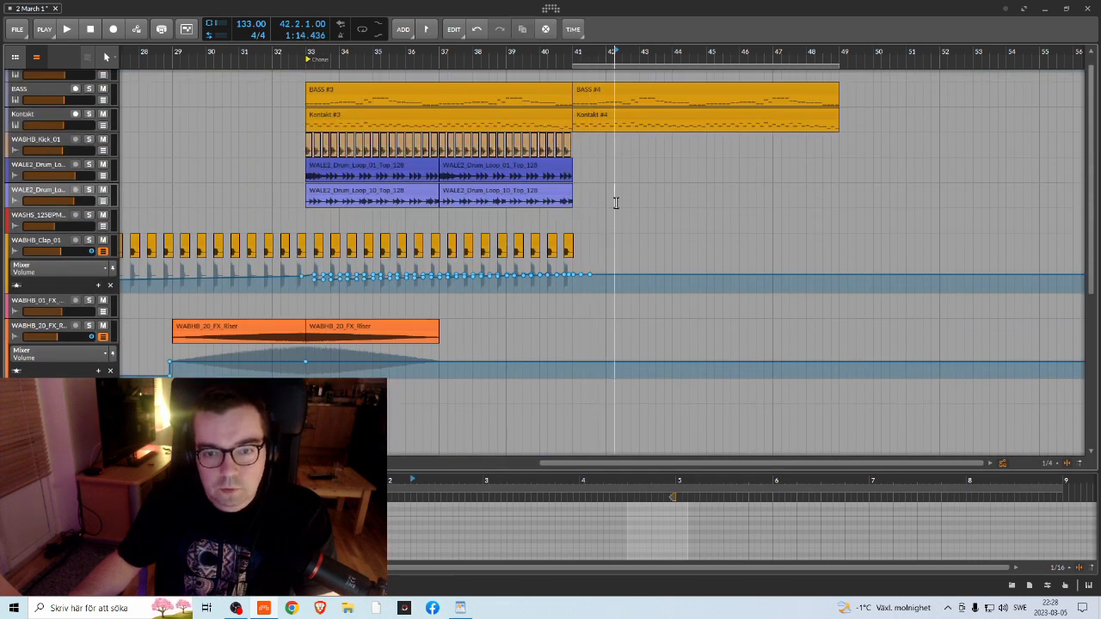
{"action": "left_click_drag", "start_coordinate": [606, 196], "coordinate": [312, 138]}
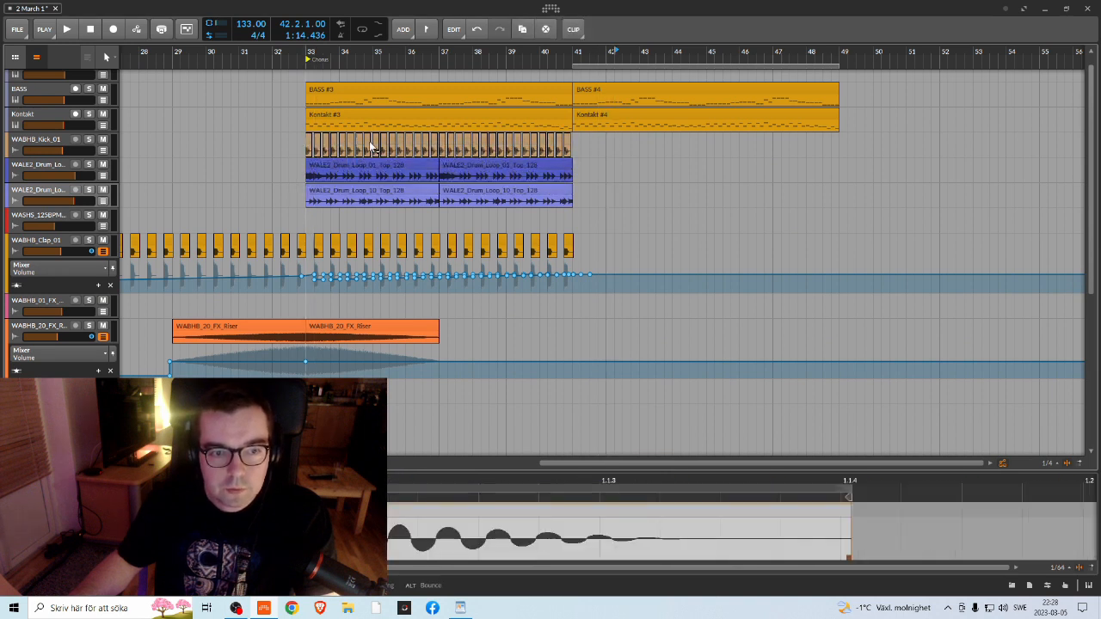
{"action": "key", "text": "ctrl+d"}
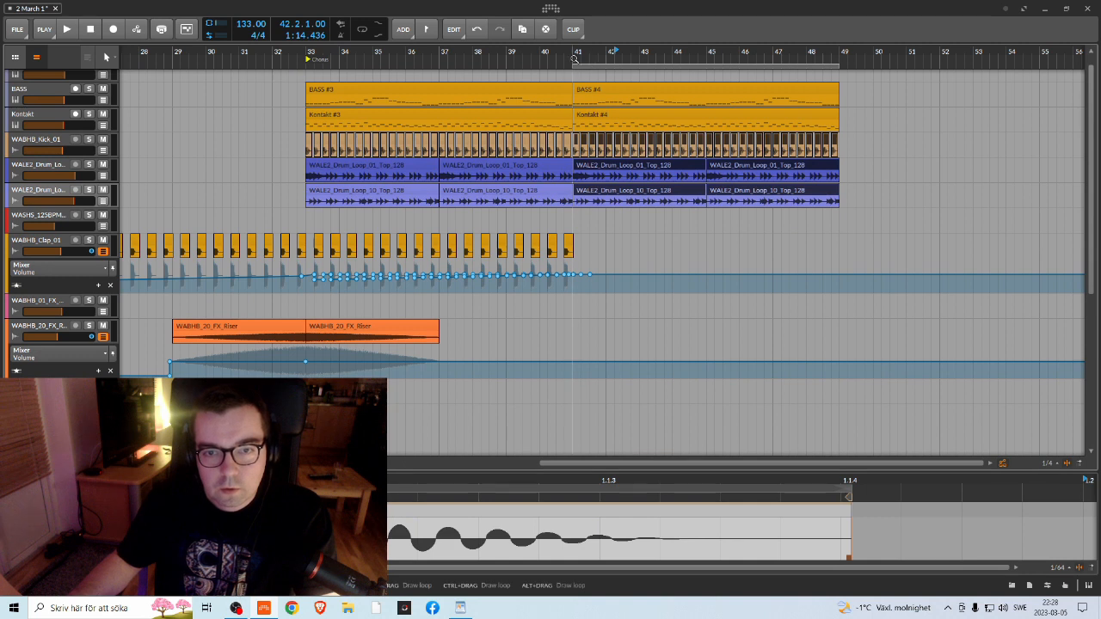
{"action": "key", "text": "space"}
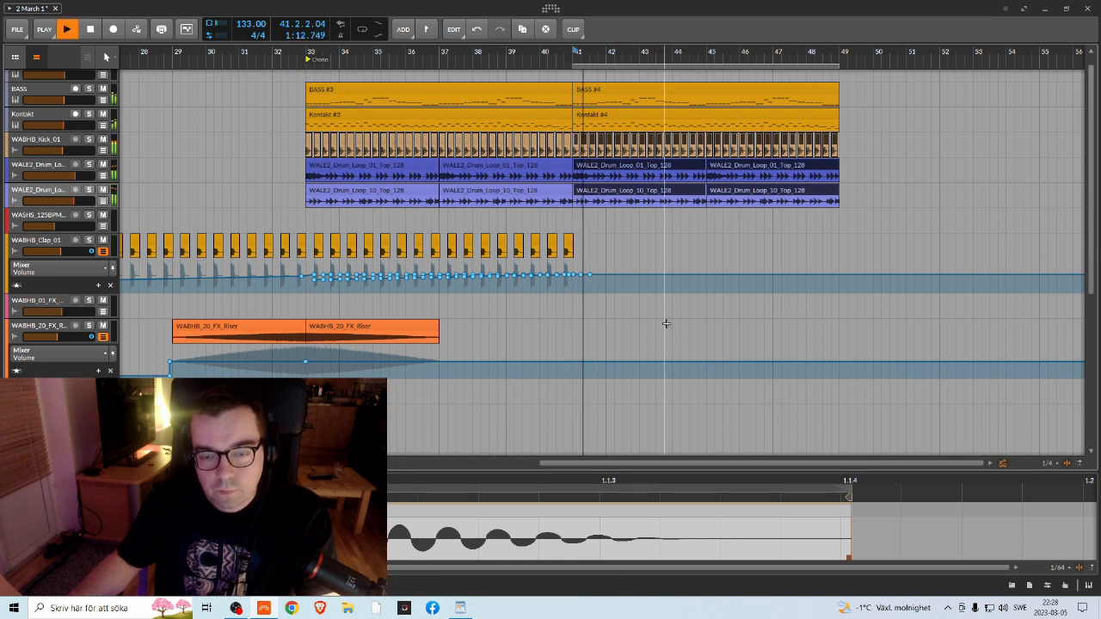
Step: Copy the BASS #5 clip to bar 45, directly behind the original, while the arrangement plays
{"action": "scroll", "coordinate": [663, 319], "scroll_direction": "down", "scroll_amount": 3}
{"action": "left_click_drag", "start_coordinate": [687, 347], "coordinate": [794, 345]}
{"action": "scroll", "coordinate": [771, 355], "scroll_direction": "up", "scroll_amount": 1}
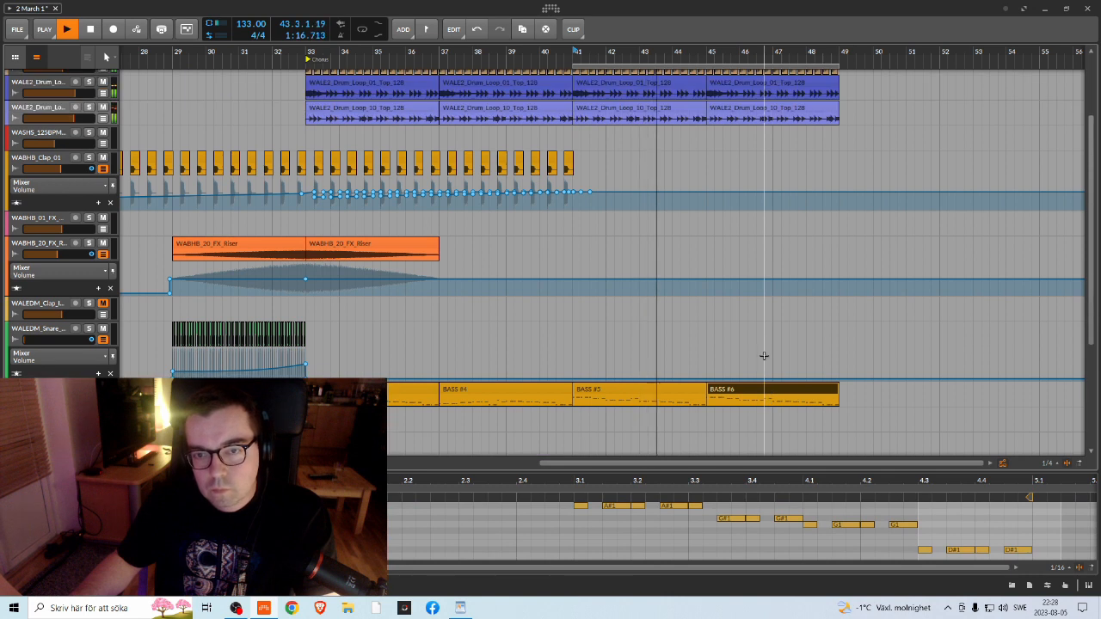
{"action": "scroll", "coordinate": [763, 356], "scroll_direction": "down", "scroll_amount": 1}
{"action": "scroll", "coordinate": [764, 353], "scroll_direction": "up", "scroll_amount": 1}
{"action": "scroll", "coordinate": [764, 347], "scroll_direction": "up", "scroll_amount": 1}
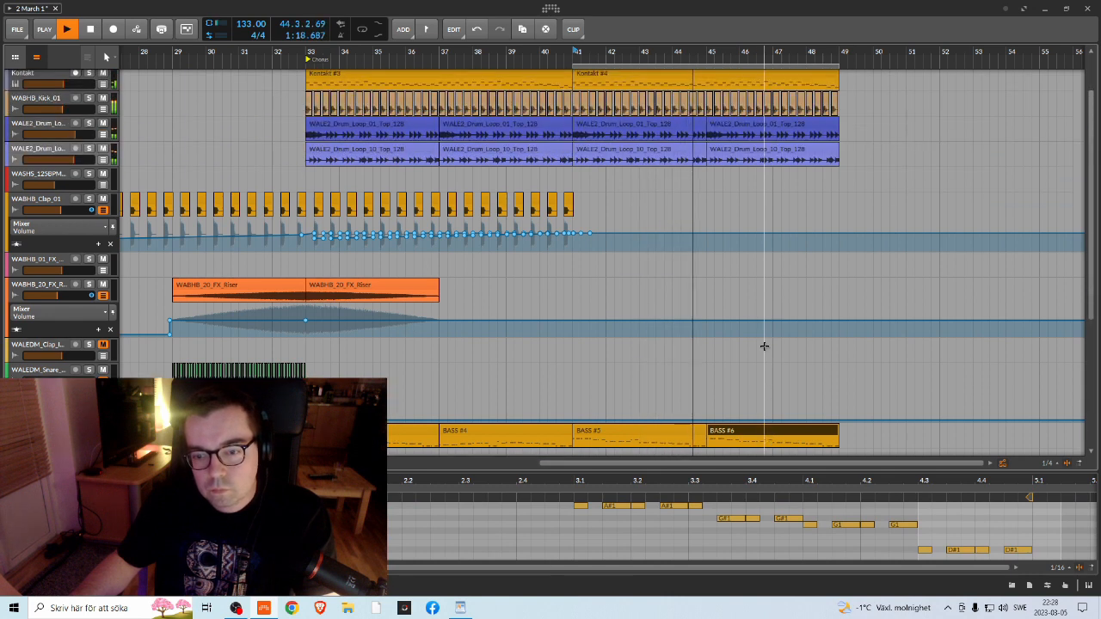
Step: Open the new bass clip at bar 45 in the full-size note editor and stop the playback
{"action": "scroll", "coordinate": [774, 352], "scroll_direction": "down", "scroll_amount": 1}
{"action": "left_click", "coordinate": [765, 396]}
{"action": "left_click", "coordinate": [766, 389]}
{"action": "left_click", "coordinate": [93, 585]}
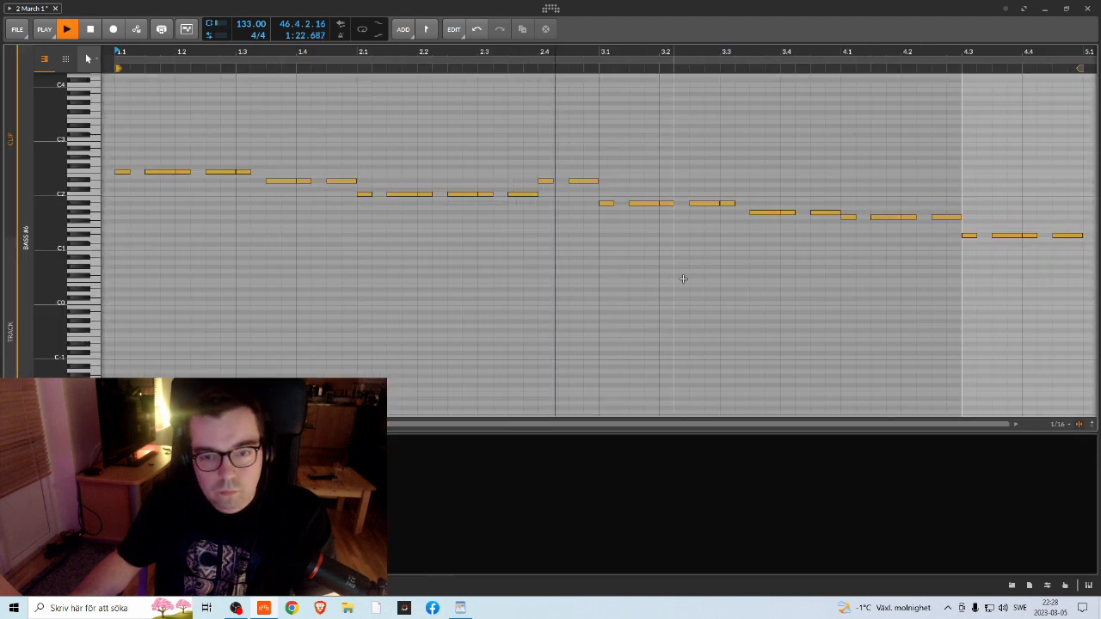
{"action": "scroll", "coordinate": [683, 278], "scroll_direction": "up", "scroll_amount": 2}
{"action": "key", "text": "space"}
Step: Try the bass notes from 3.1 to 3.3 at F2, play the clip and return them to A#1
{"action": "left_click_drag", "start_coordinate": [604, 269], "coordinate": [740, 317]}
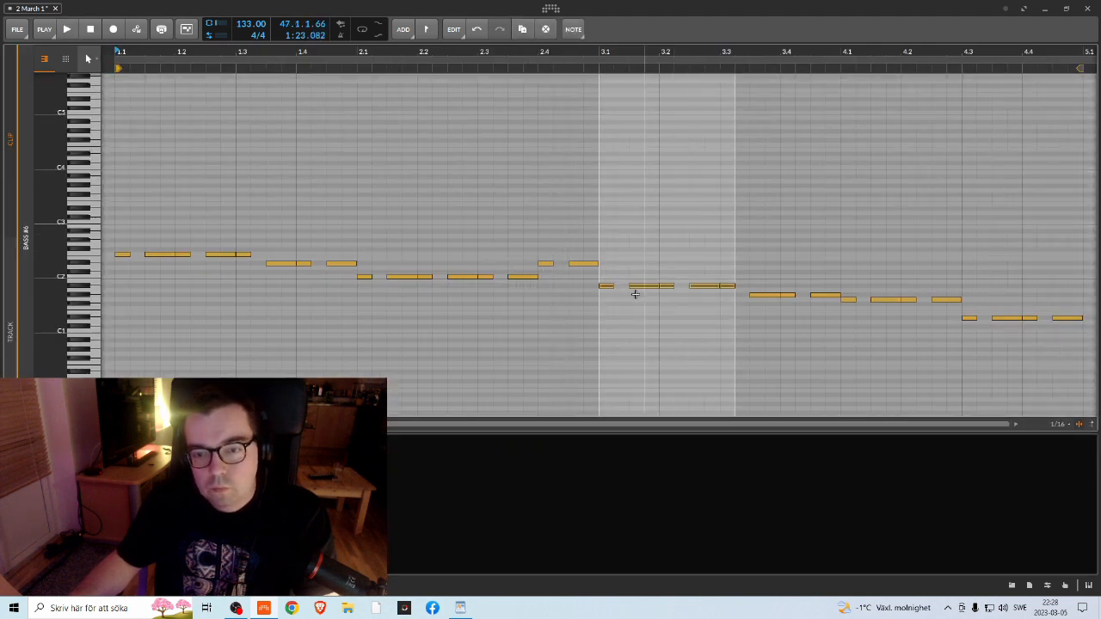
{"action": "left_click_drag", "start_coordinate": [608, 289], "coordinate": [611, 259]}
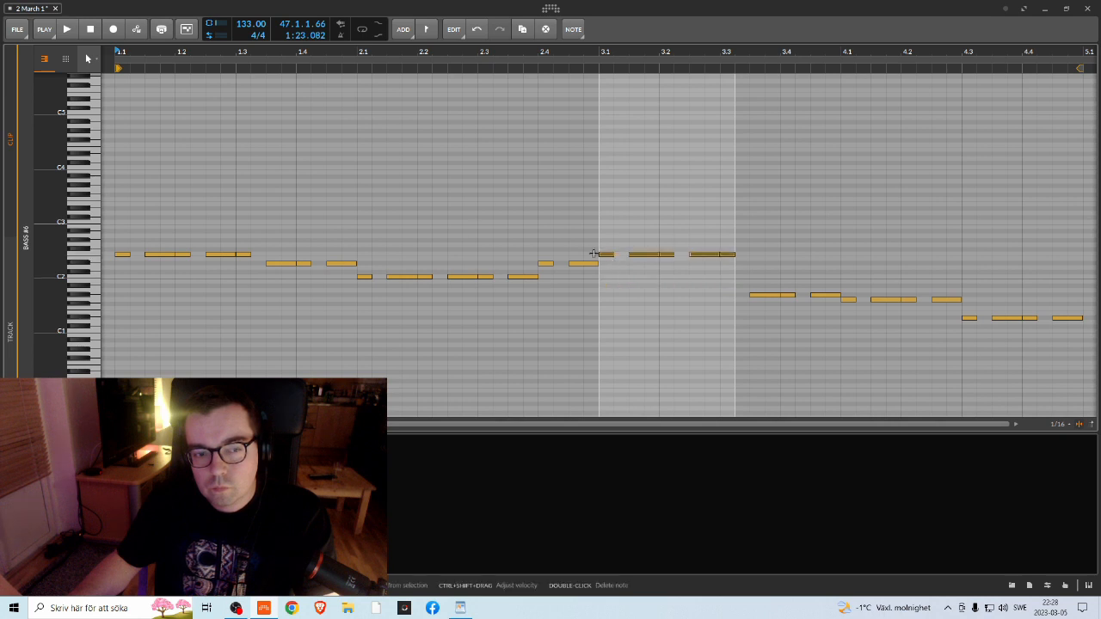
{"action": "left_click", "coordinate": [153, 258]}
{"action": "left_click", "coordinate": [283, 264]}
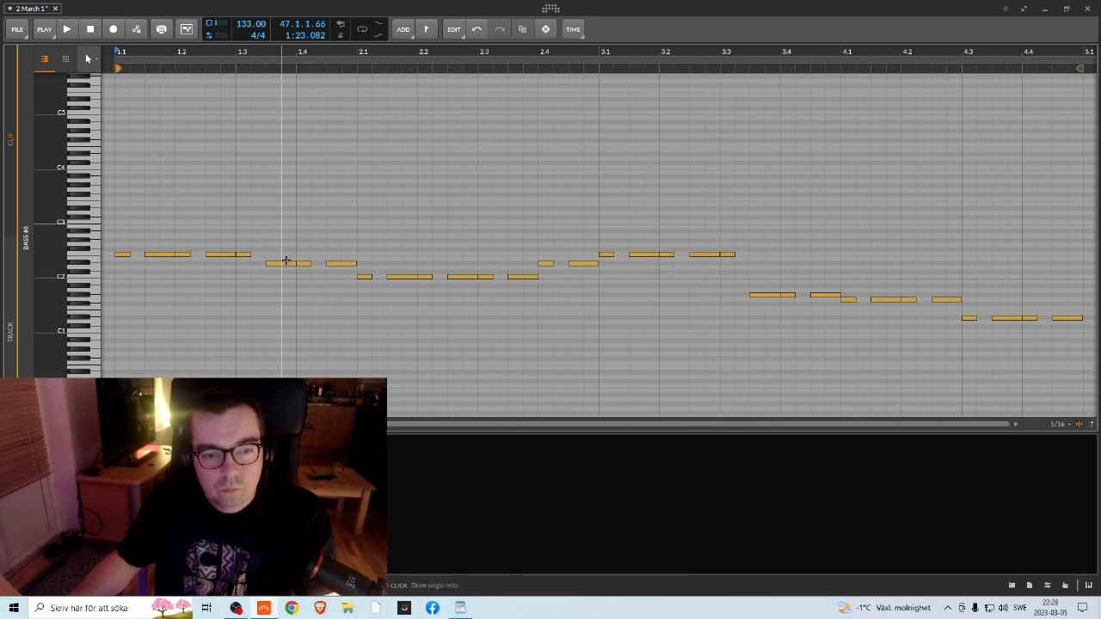
{"action": "left_click", "coordinate": [396, 278]}
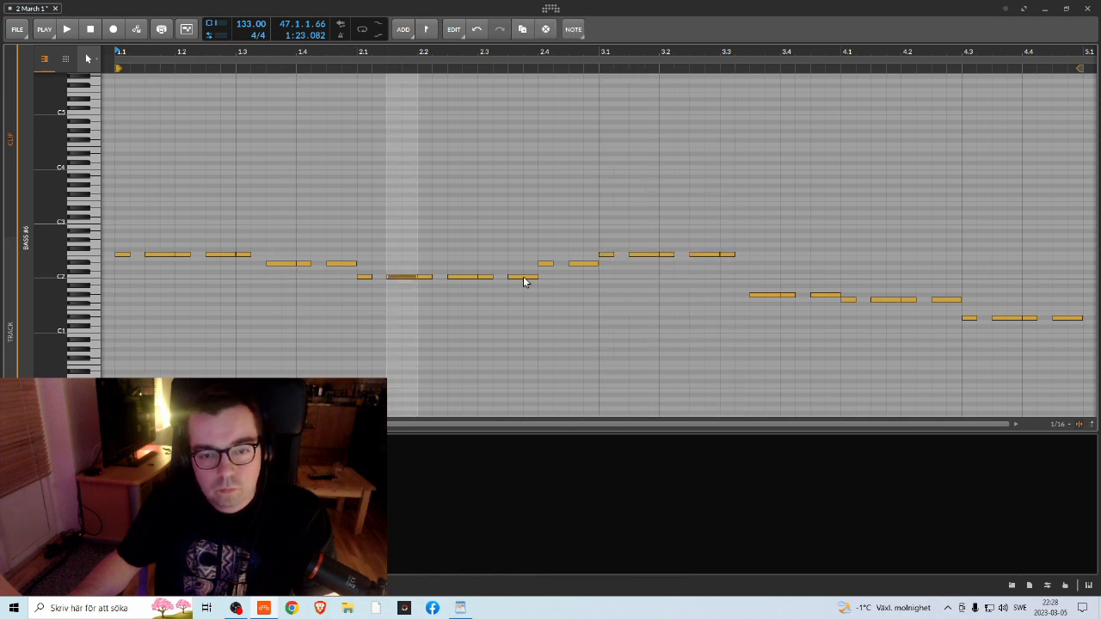
{"action": "left_click", "coordinate": [605, 256]}
{"action": "key", "text": "space"}
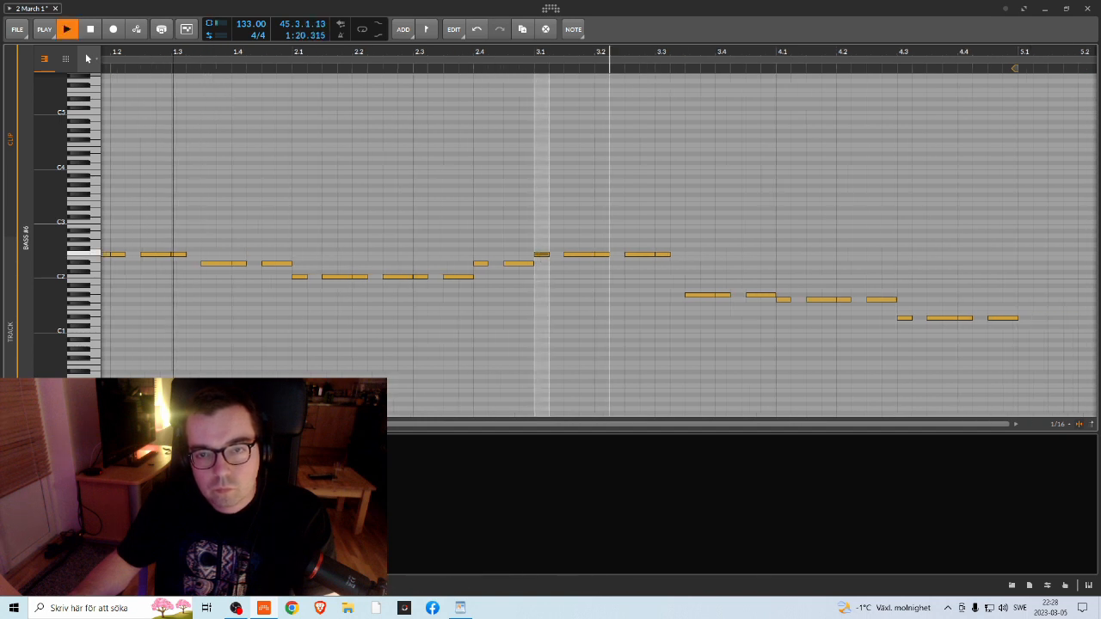
{"action": "left_click_drag", "start_coordinate": [588, 205], "coordinate": [425, 270]}
{"action": "key", "text": "space"}
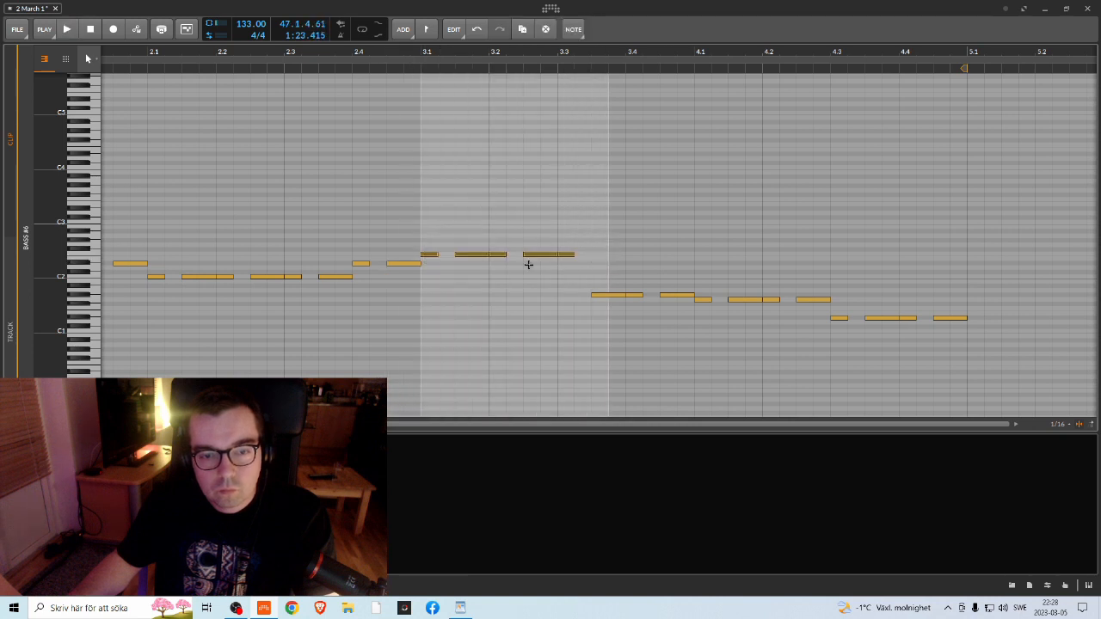
{"action": "left_click_drag", "start_coordinate": [428, 256], "coordinate": [429, 286]}
{"action": "key", "text": "space"}
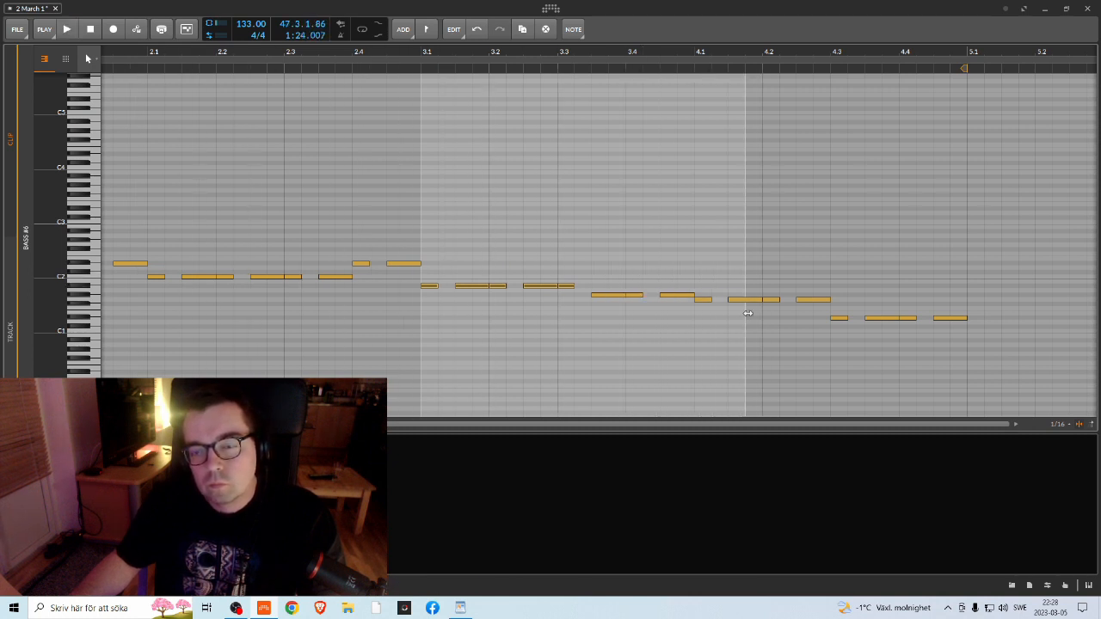
Step: Try raising the bass notes from just past 3.3 to 4.1 to D#2 and those from 4.1 to 4.3 to D2, and play them
{"action": "left_click_drag", "start_coordinate": [595, 266], "coordinate": [819, 318]}
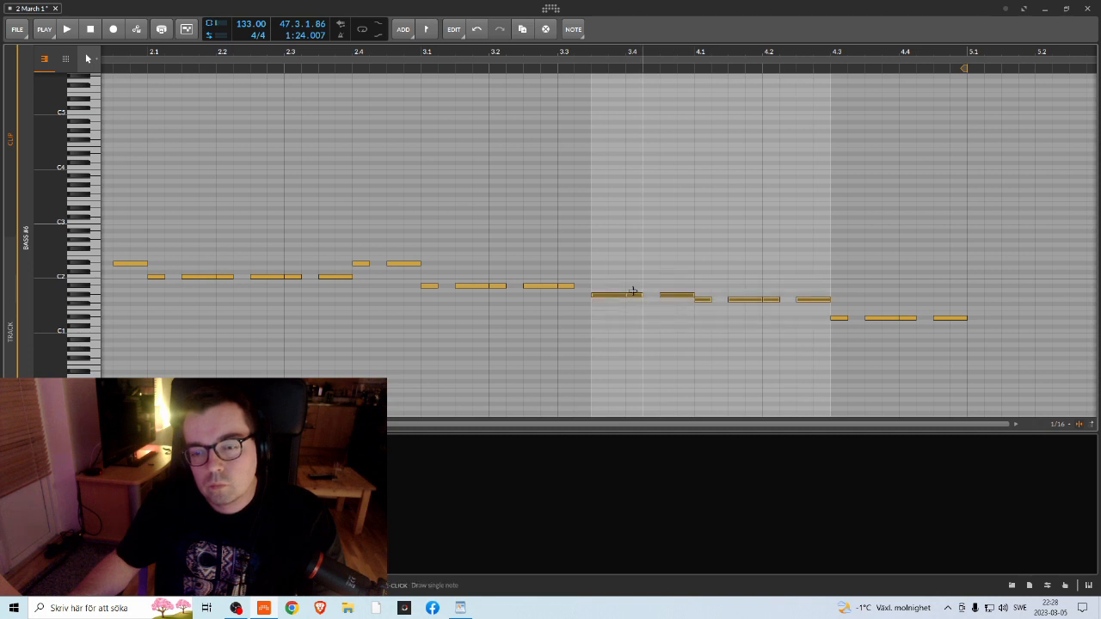
{"action": "left_click_drag", "start_coordinate": [617, 298], "coordinate": [619, 267]}
{"action": "key", "text": "space"}
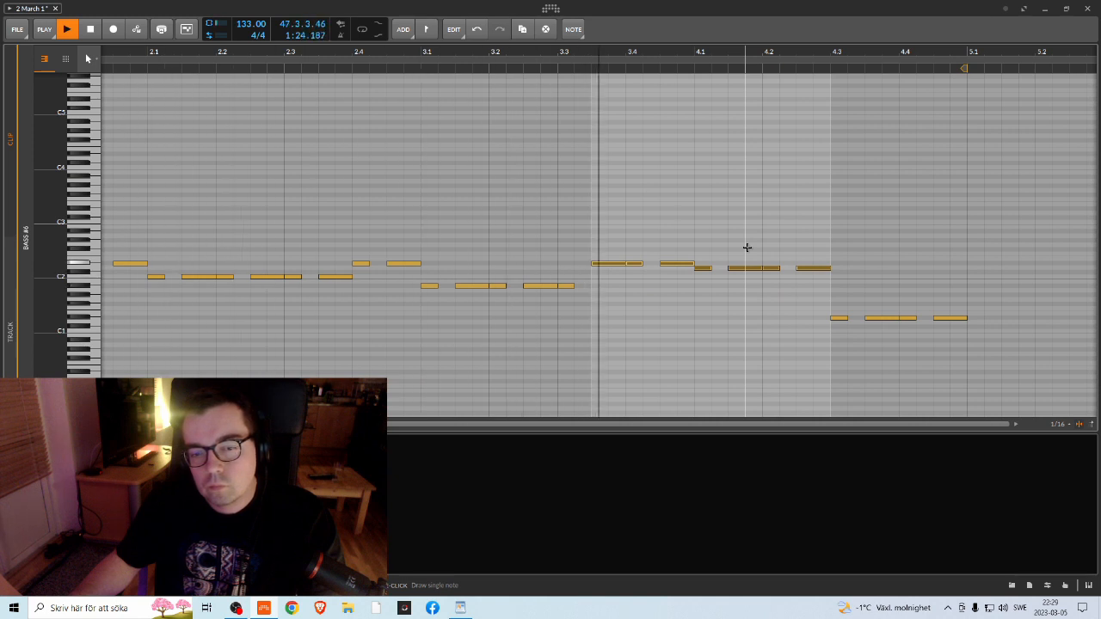
{"action": "key", "text": "space"}
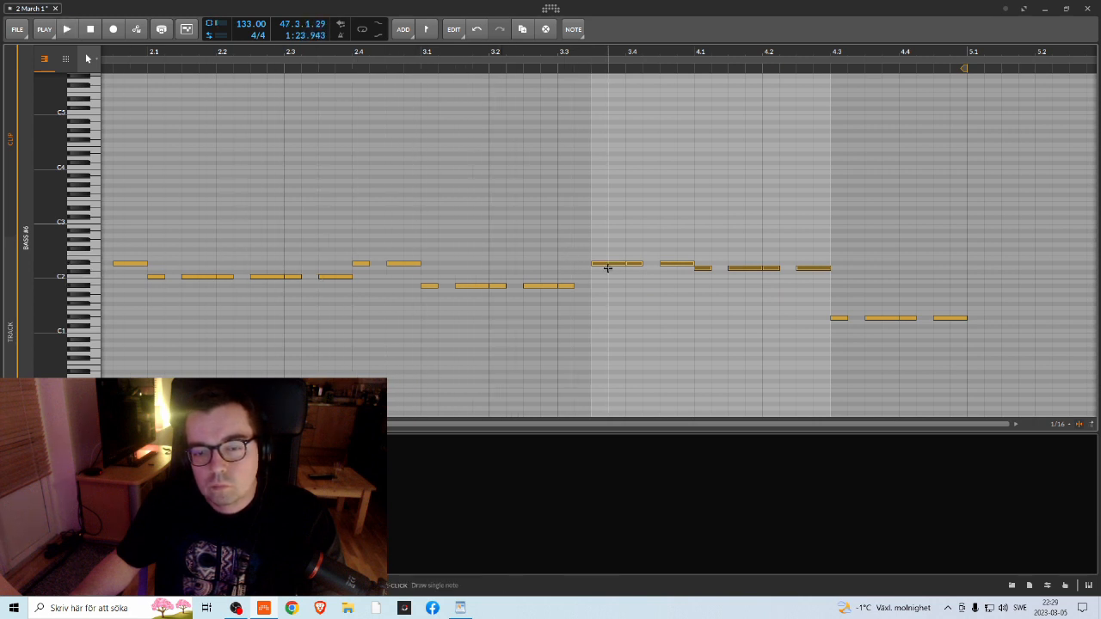
Step: Lower all bass notes from just past 3.3 to 4.3 to A#1 and play the clip
{"action": "left_click_drag", "start_coordinate": [602, 247], "coordinate": [637, 271]}
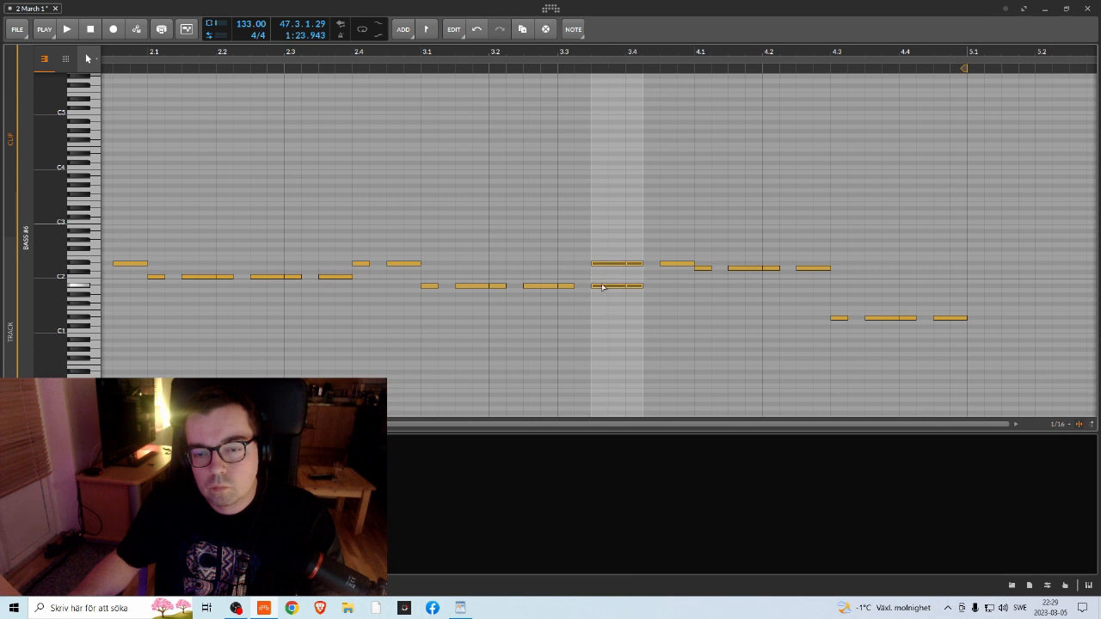
{"action": "key", "text": "space"}
{"action": "left_click_drag", "start_coordinate": [667, 246], "coordinate": [676, 289]}
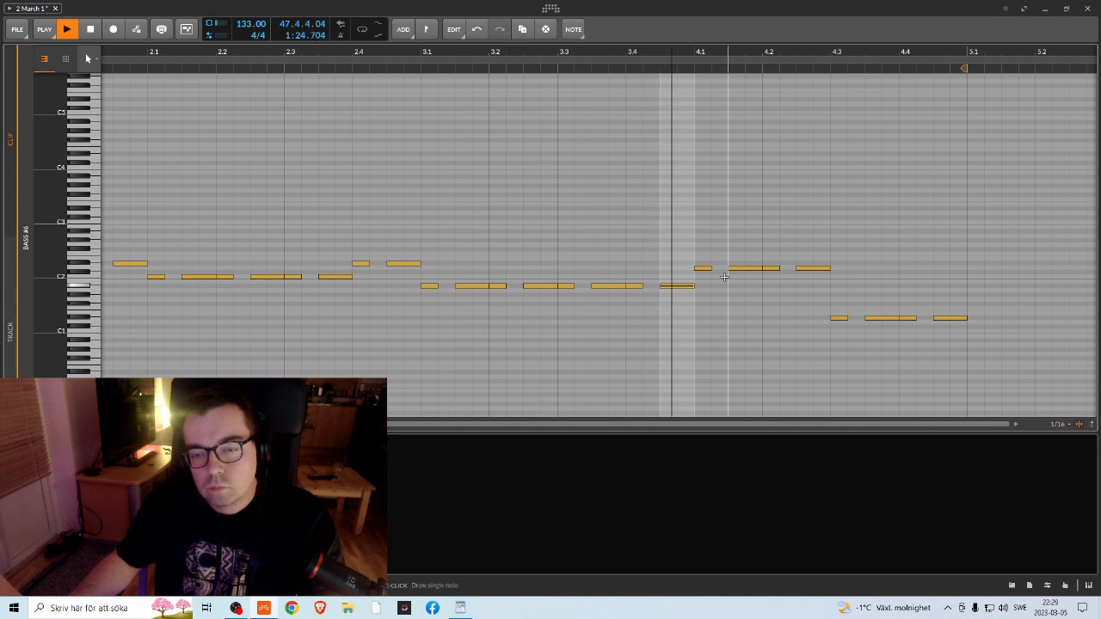
{"action": "key", "text": "space"}
{"action": "key", "text": "space"}
{"action": "left_click_drag", "start_coordinate": [688, 236], "coordinate": [806, 271]}
{"action": "left_click", "coordinate": [710, 272]}
{"action": "left_click_drag", "start_coordinate": [707, 273], "coordinate": [705, 286]}
{"action": "key", "text": "space"}
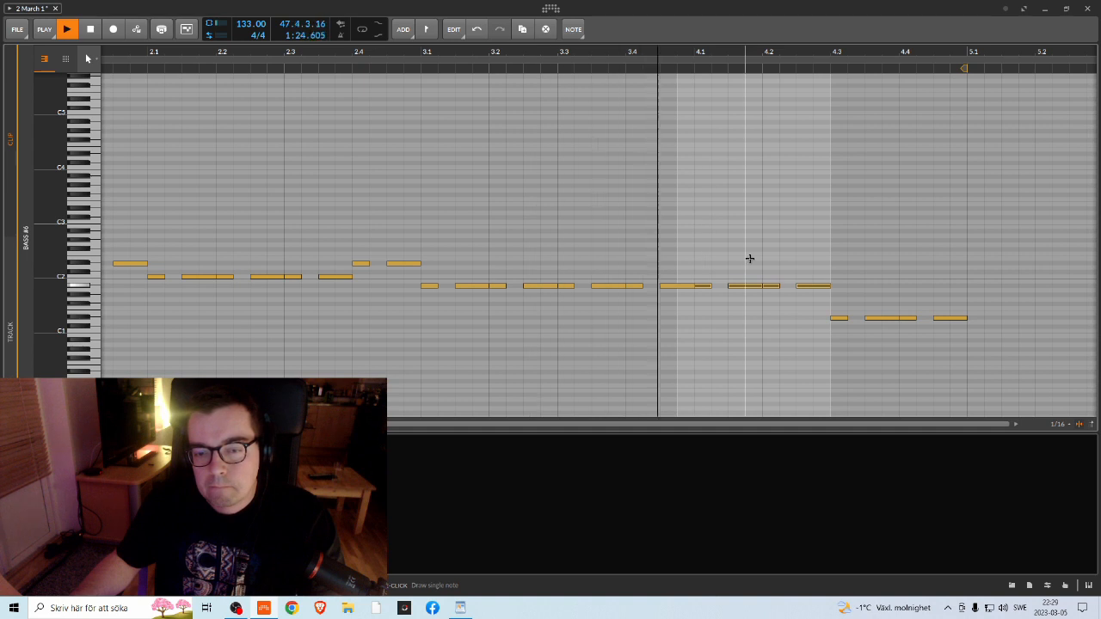
{"action": "key", "text": "space"}
Step: Raise the bass notes from 3.4 to 4.3 to D#2 and play the clip
{"action": "left_click_drag", "start_coordinate": [634, 260], "coordinate": [857, 297]}
{"action": "left_click_drag", "start_coordinate": [638, 290], "coordinate": [633, 263]}
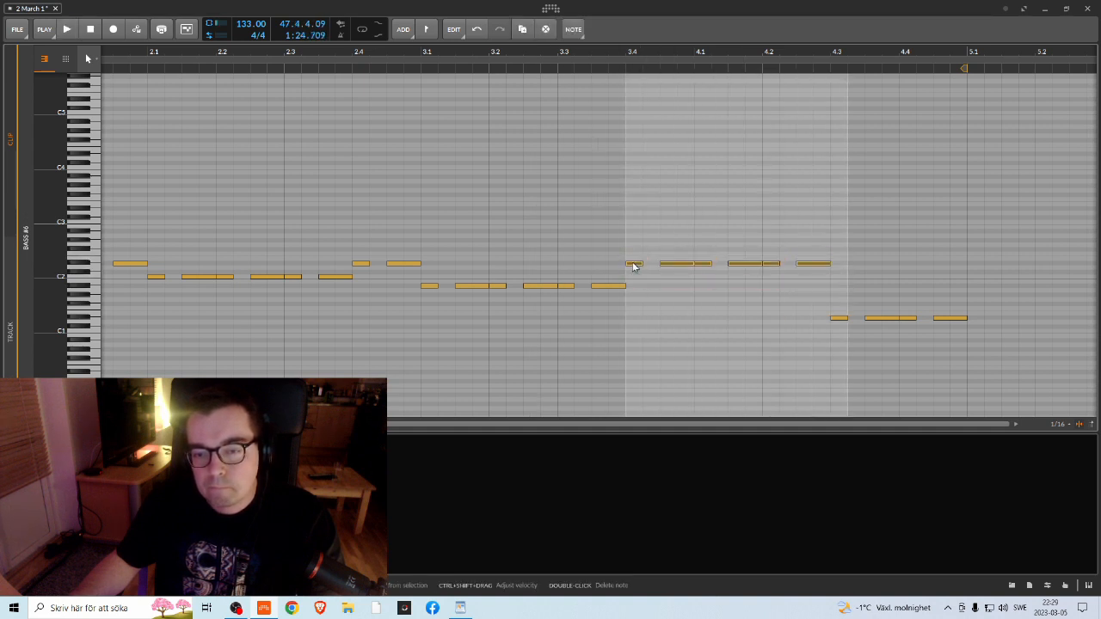
{"action": "key", "text": "space"}
{"action": "key", "text": "minus"}
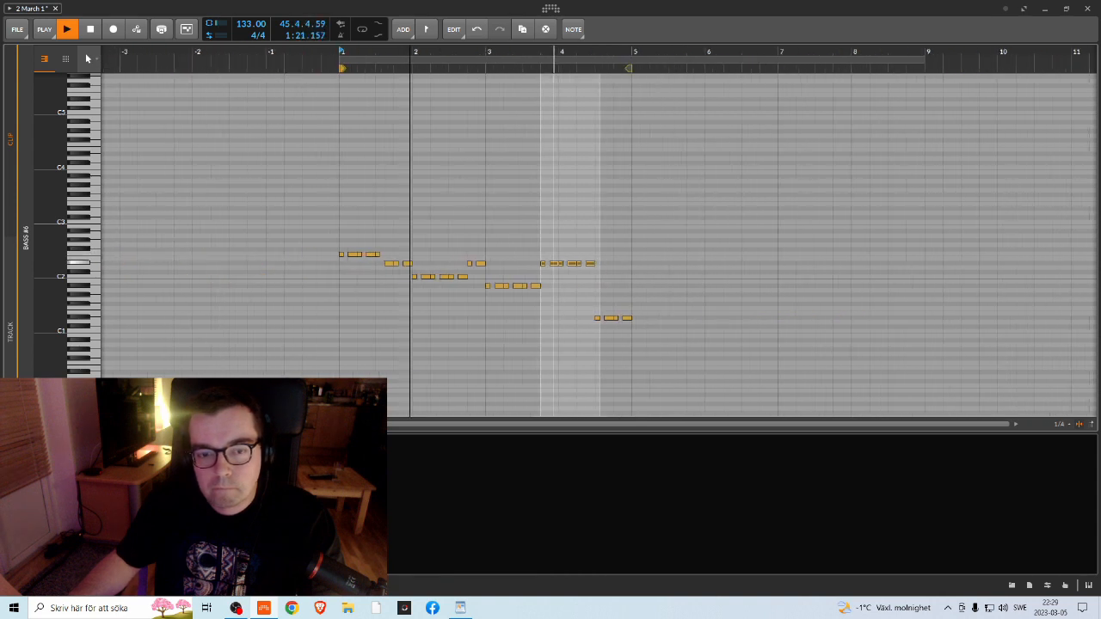
{"action": "key", "text": "plus"}
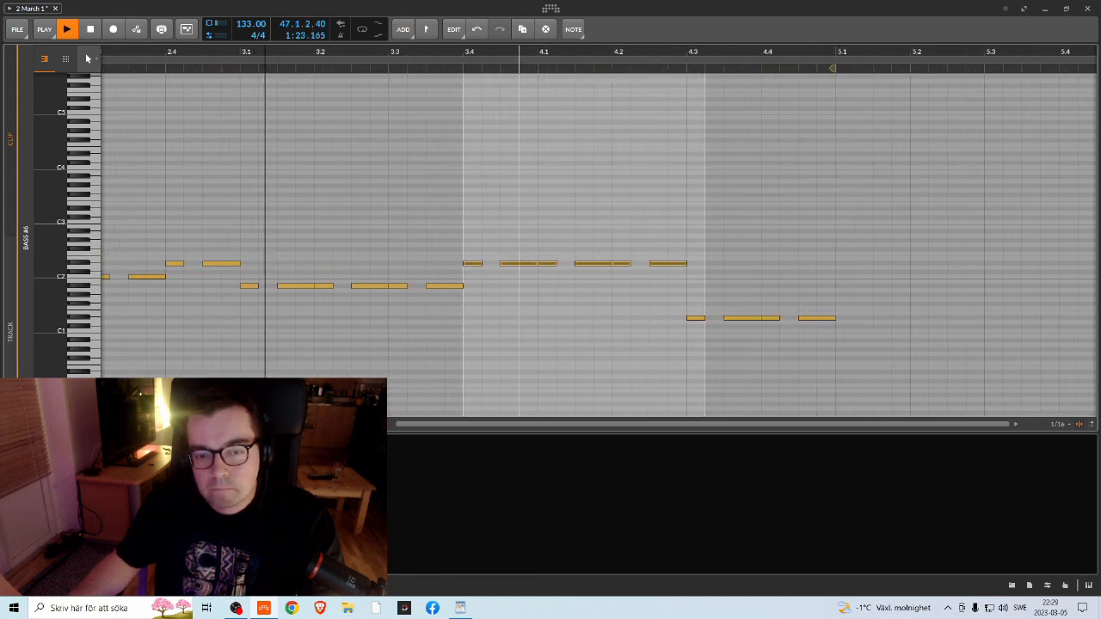
{"action": "key", "text": "space"}
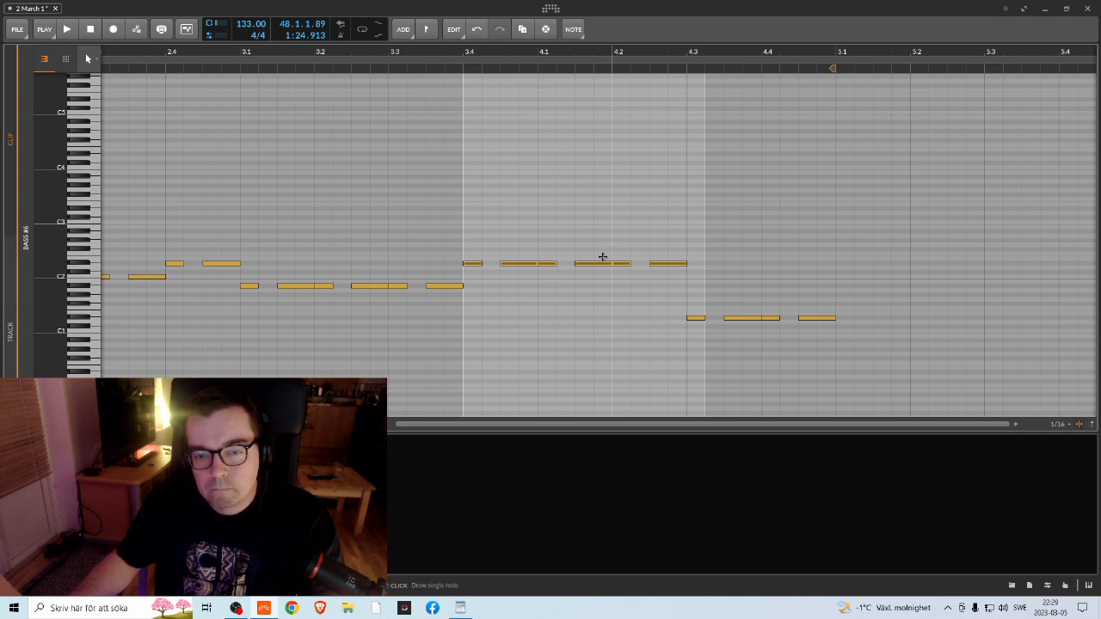
Step: Lower the bass notes from 4.1 to 4.3 to A#1 and replay the clip from 3.1
{"action": "left_click_drag", "start_coordinate": [547, 241], "coordinate": [712, 272]}
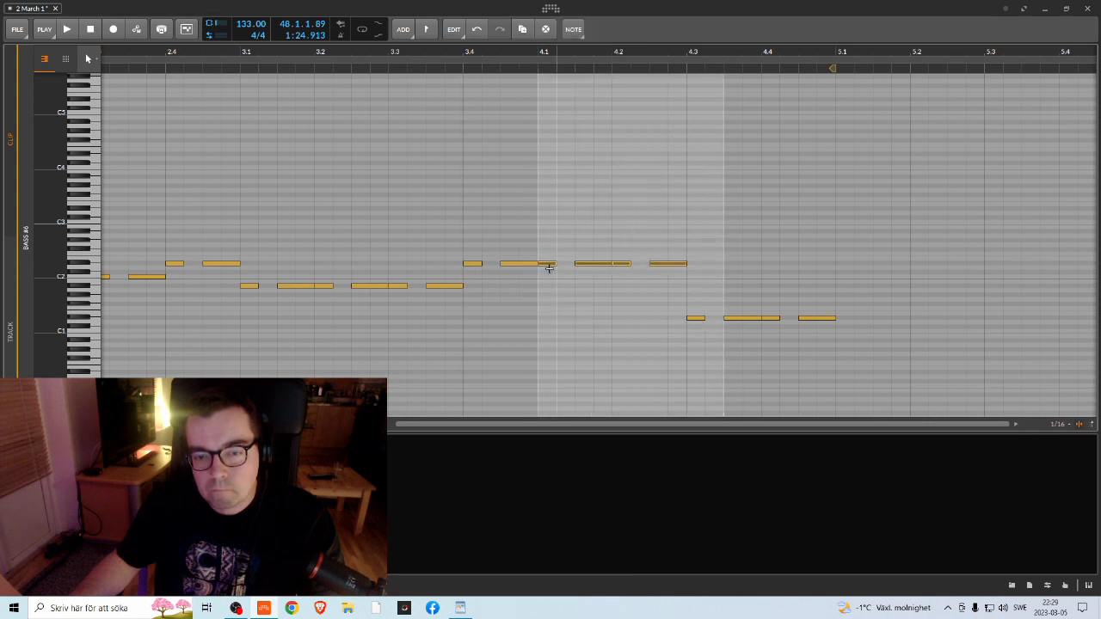
{"action": "left_click_drag", "start_coordinate": [549, 266], "coordinate": [545, 285]}
{"action": "key", "text": "space"}
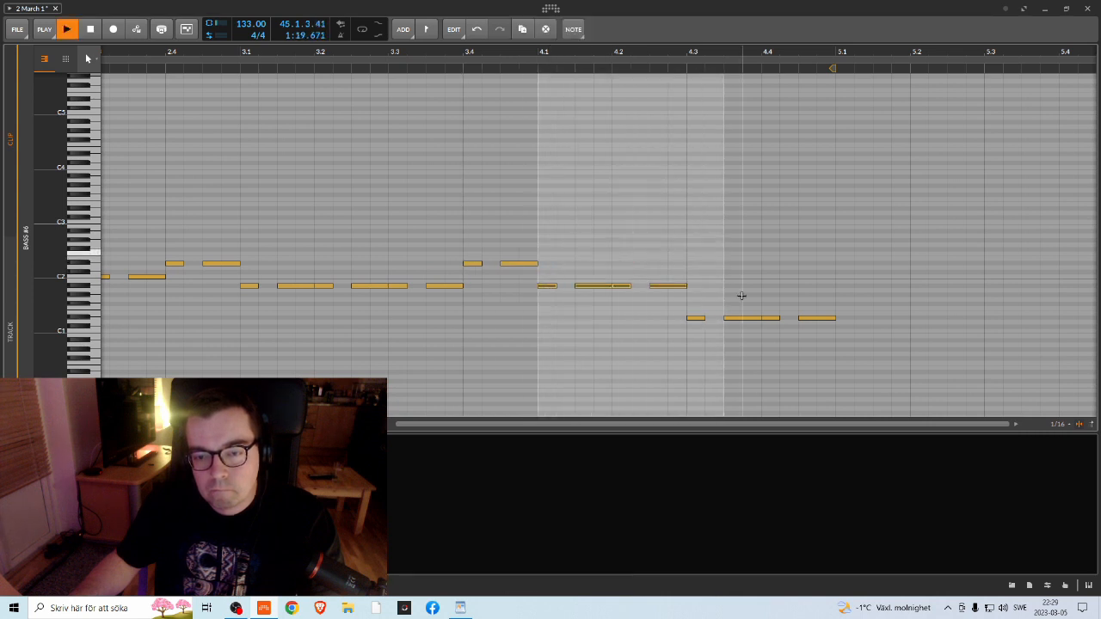
{"action": "left_click_drag", "start_coordinate": [724, 56], "coordinate": [604, 57]}
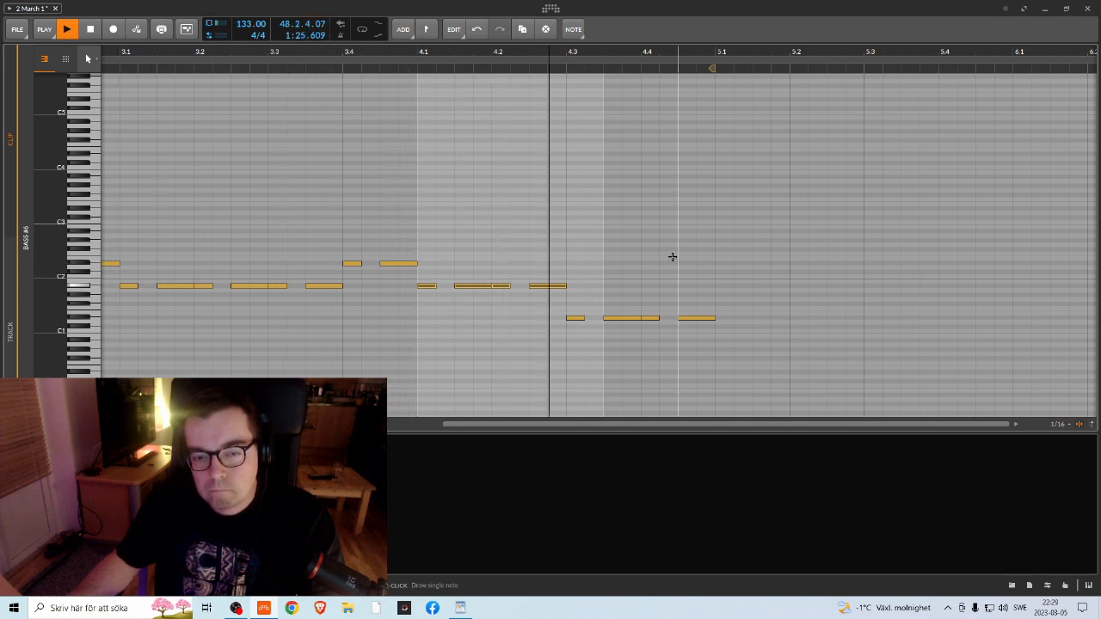
{"action": "left_click", "coordinate": [422, 52]}
{"action": "key", "text": "space"}
{"action": "key", "text": "space"}
{"action": "left_click", "coordinate": [174, 51]}
{"action": "key", "text": "space"}
Step: Try lowering the bass notes from 4.1 to 4.3 to D#1, undo it and play the clip to its end
{"action": "left_click_drag", "start_coordinate": [585, 265], "coordinate": [427, 288]}
{"action": "key", "text": "space"}
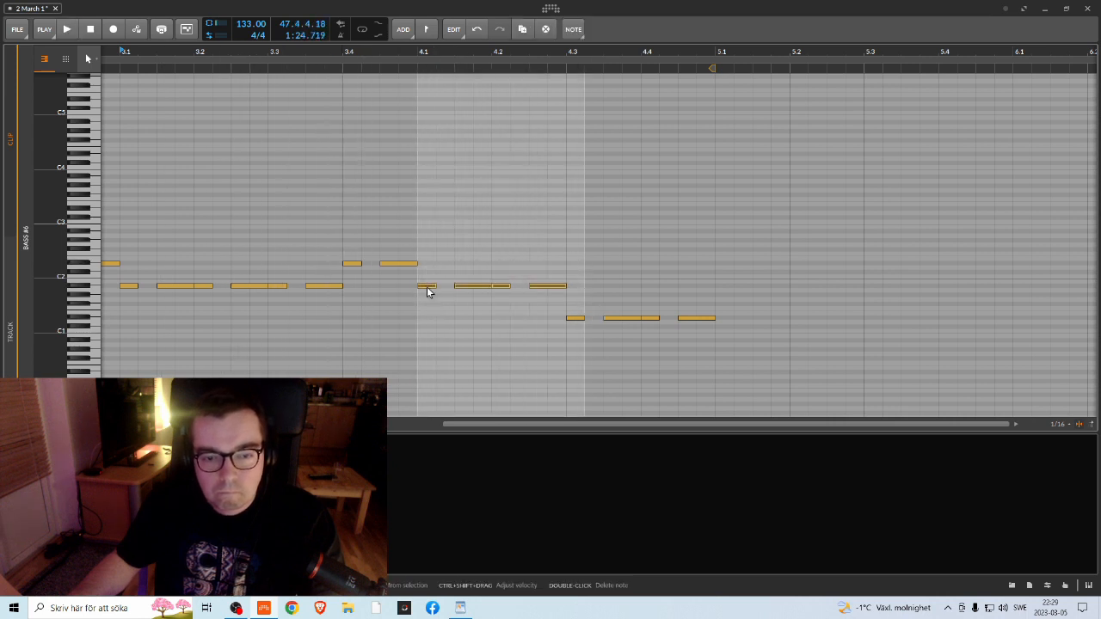
{"action": "key", "text": "Delete"}
{"action": "key", "text": "space"}
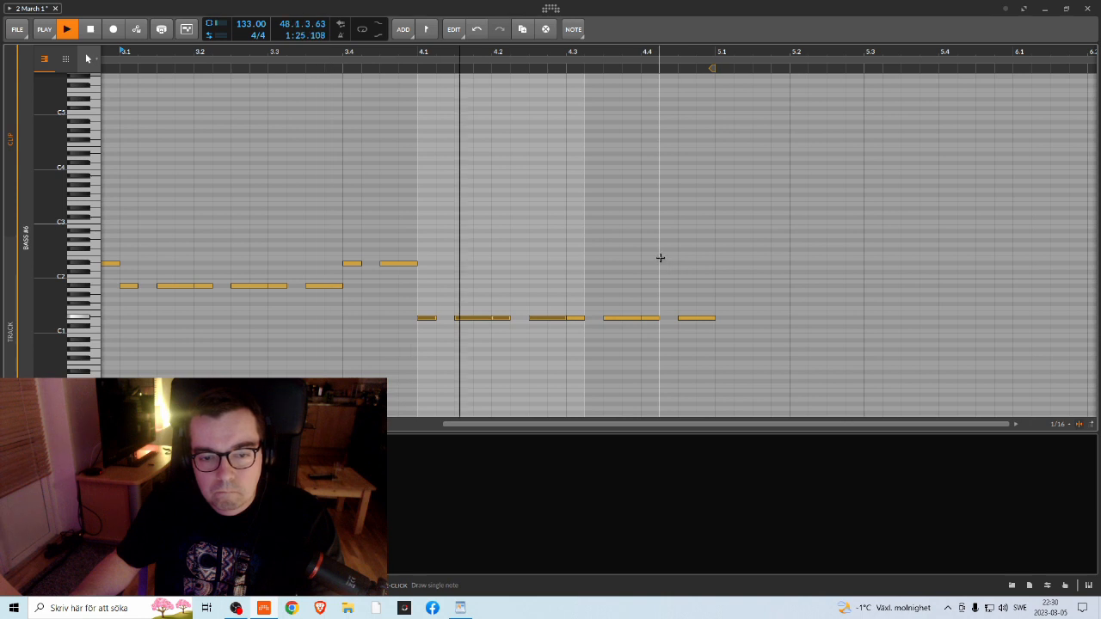
{"action": "key", "text": "space"}
{"action": "left_click_drag", "start_coordinate": [532, 52], "coordinate": [572, 52]}
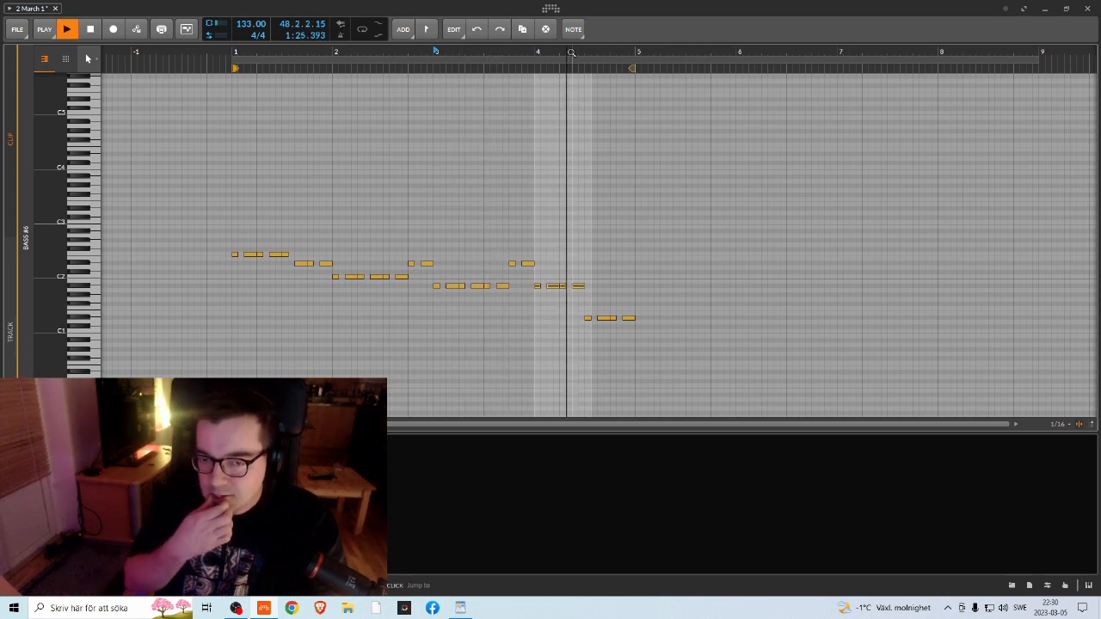
{"action": "key", "text": "space"}
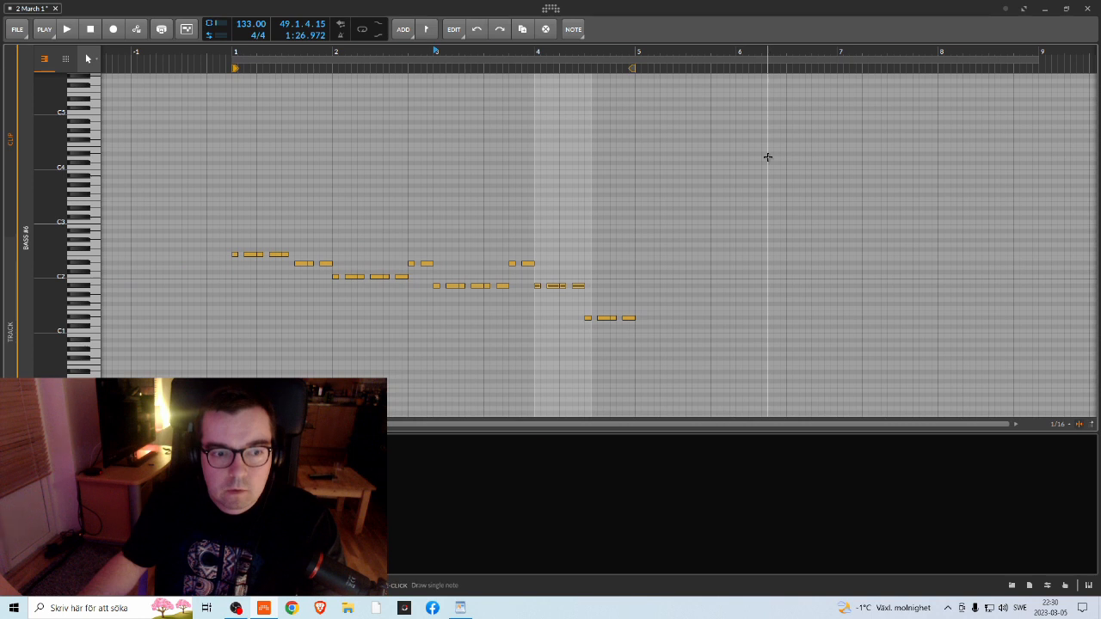
Step: Return to the arrangement and play the extended chorus from bar 41 with the loop over bars 41–49 on
{"action": "key", "text": "Tab"}
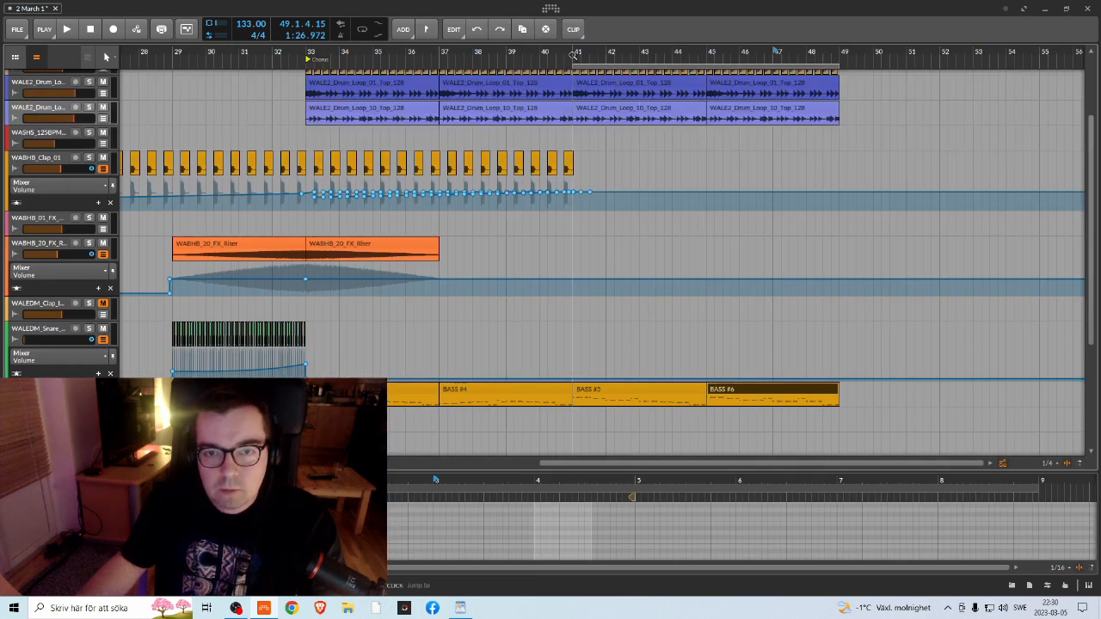
{"action": "left_click", "coordinate": [574, 54]}
{"action": "key", "text": "space"}
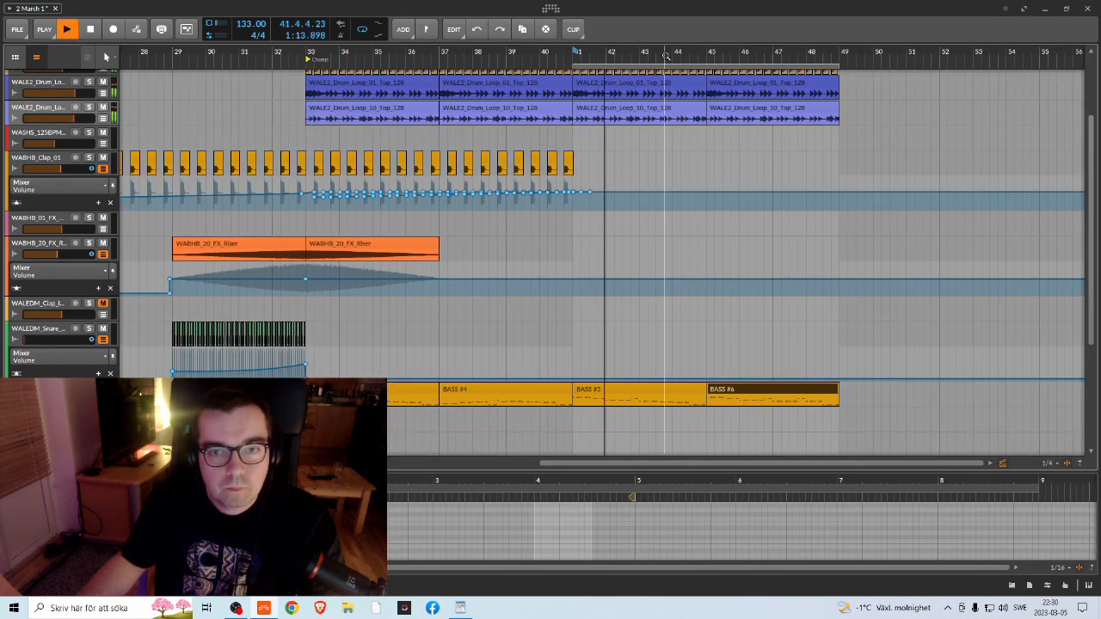
{"action": "left_click_drag", "start_coordinate": [664, 61], "coordinate": [470, 79]}
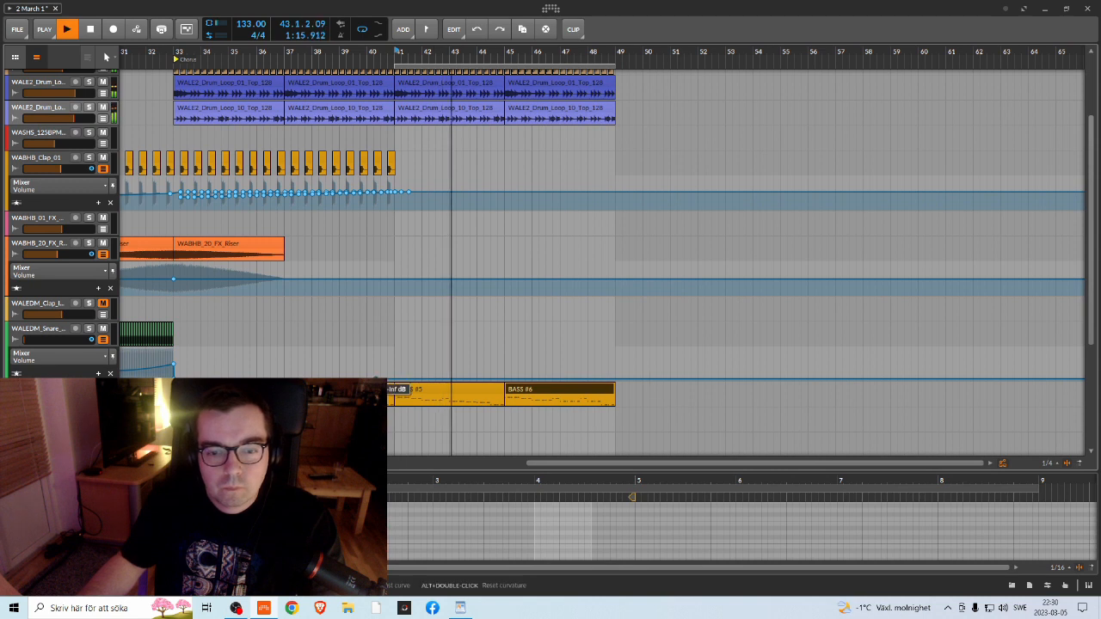
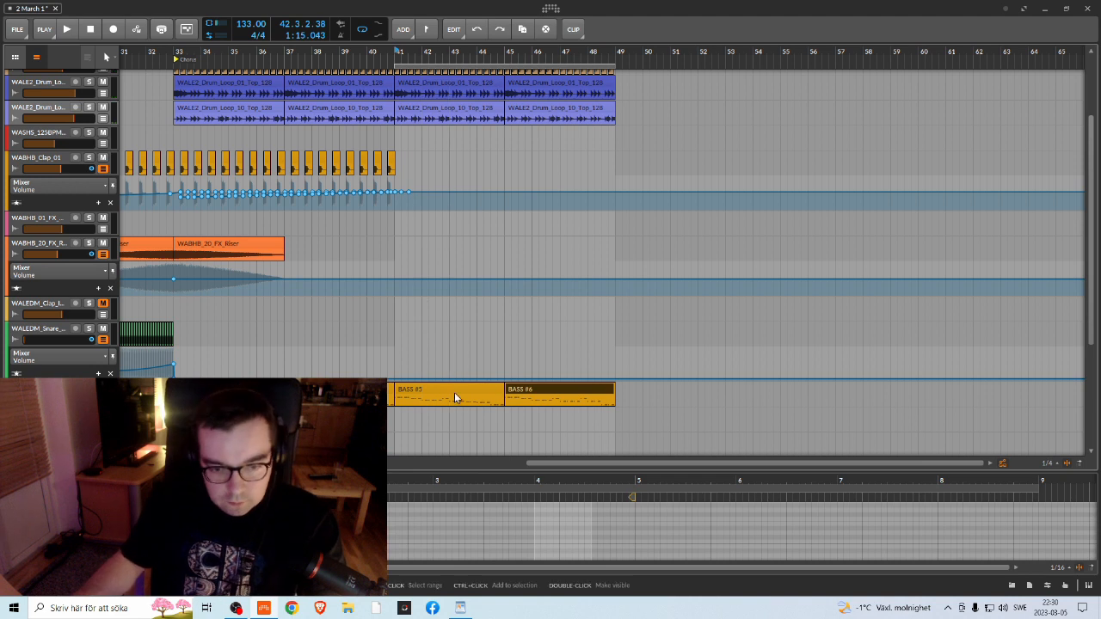
Step: Play the chorus from bar 33 into bars 41–49 and check which tracks still lack clips in the extension
{"action": "left_click", "coordinate": [519, 395]}
{"action": "key", "text": "space"}
{"action": "left_click_drag", "start_coordinate": [301, 57], "coordinate": [271, 59]}
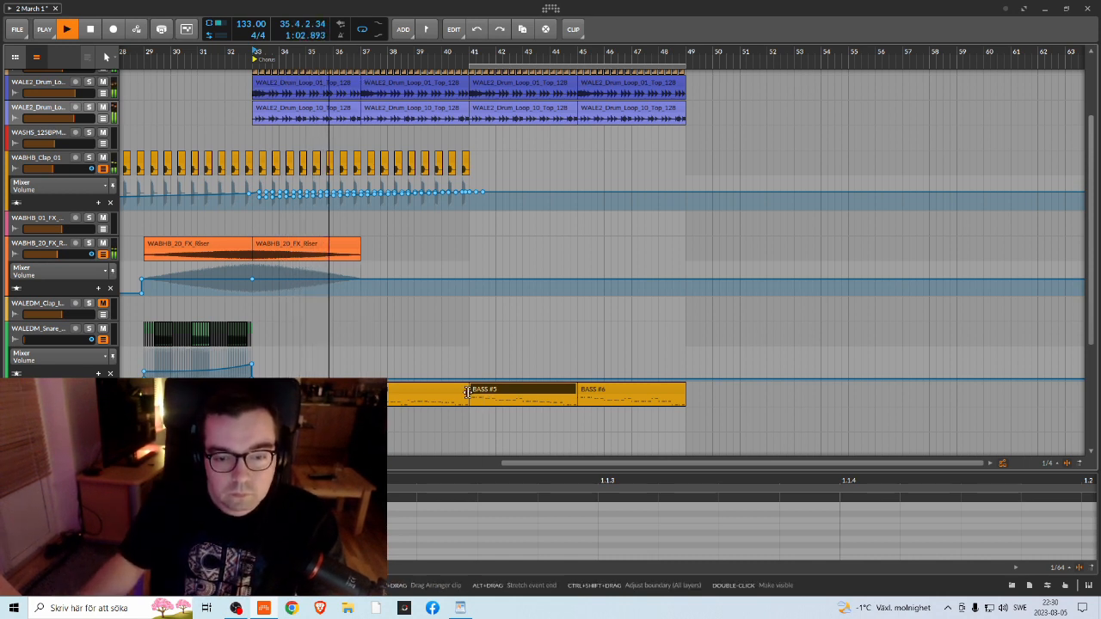
{"action": "scroll", "coordinate": [594, 369], "scroll_direction": "up", "scroll_amount": 2}
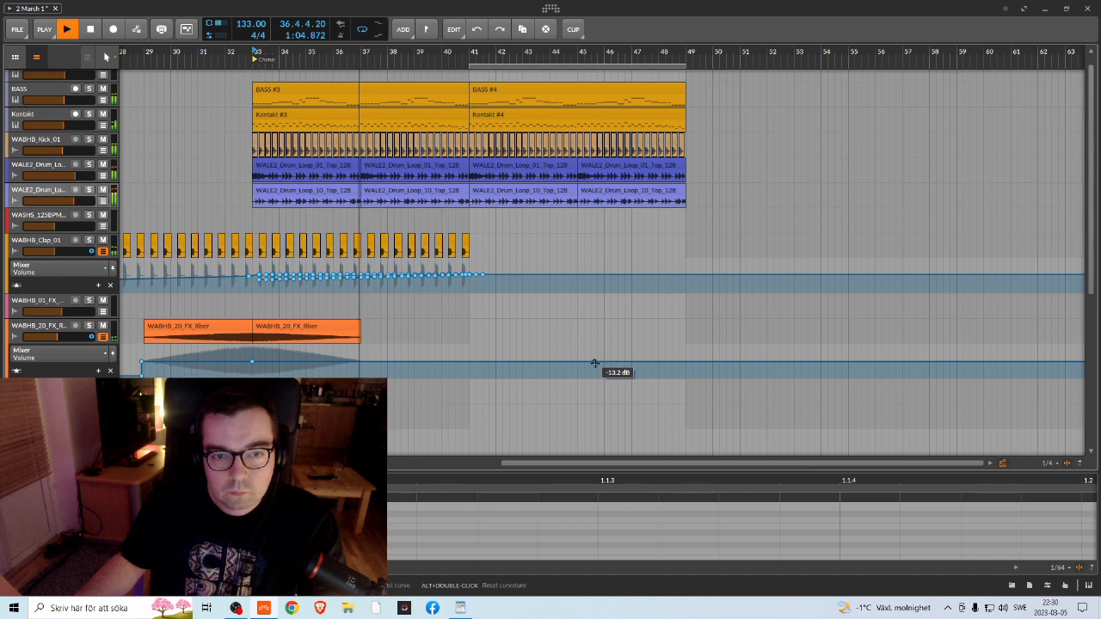
{"action": "scroll", "coordinate": [598, 364], "scroll_direction": "down", "scroll_amount": 1}
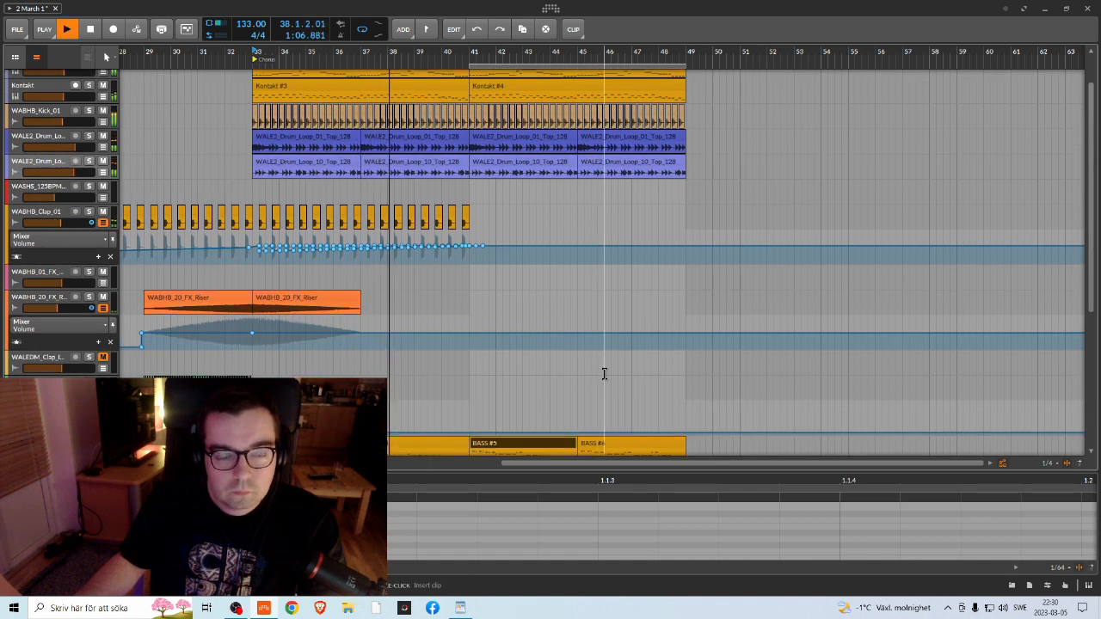
{"action": "scroll", "coordinate": [598, 368], "scroll_direction": "up", "scroll_amount": 1}
{"action": "scroll", "coordinate": [596, 370], "scroll_direction": "down", "scroll_amount": 3}
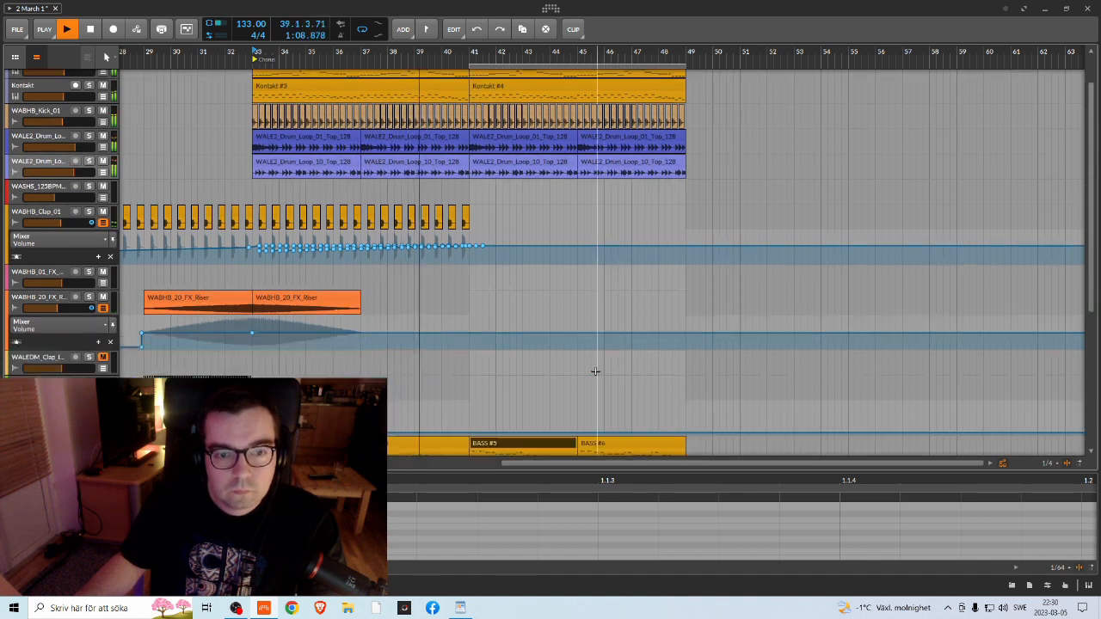
{"action": "scroll", "coordinate": [598, 373], "scroll_direction": "up", "scroll_amount": 2}
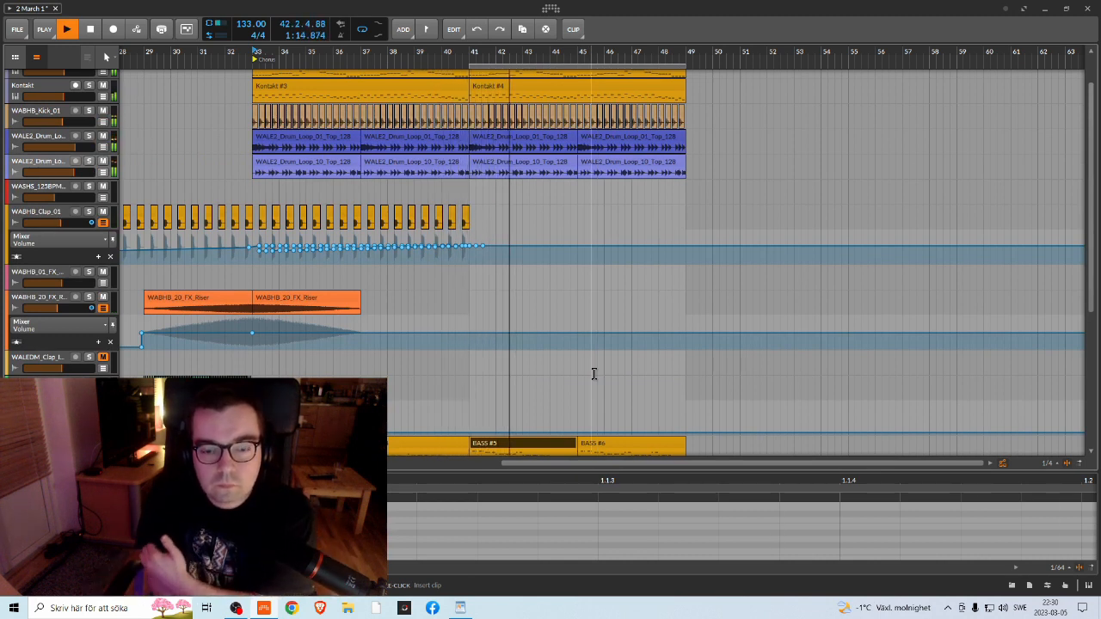
{"action": "scroll", "coordinate": [594, 373], "scroll_direction": "down", "scroll_amount": 2}
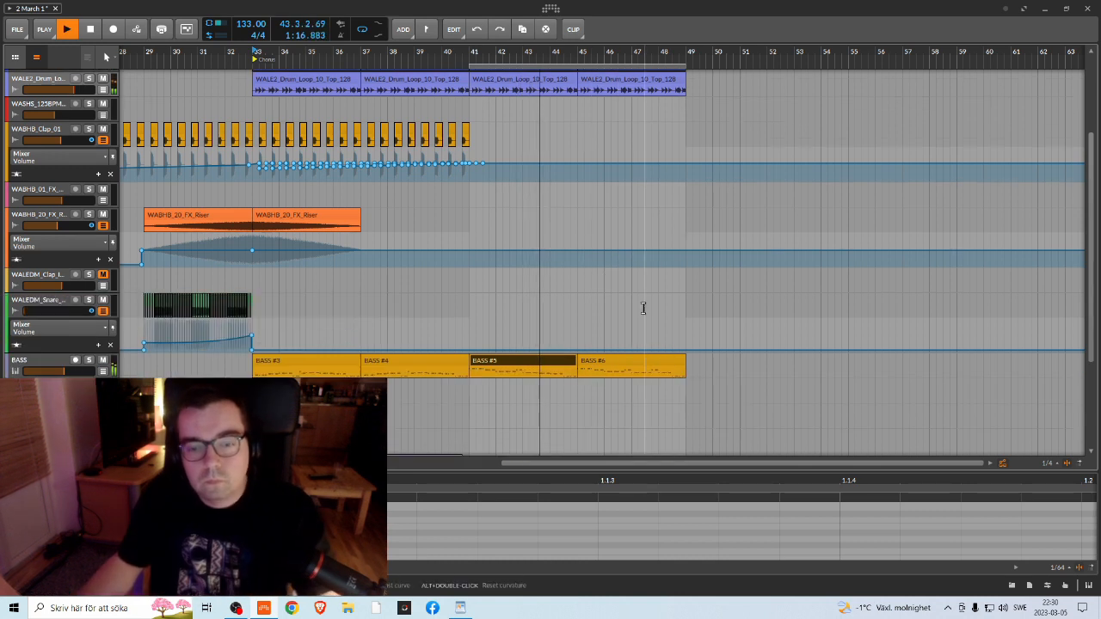
{"action": "scroll", "coordinate": [645, 326], "scroll_direction": "up", "scroll_amount": 3}
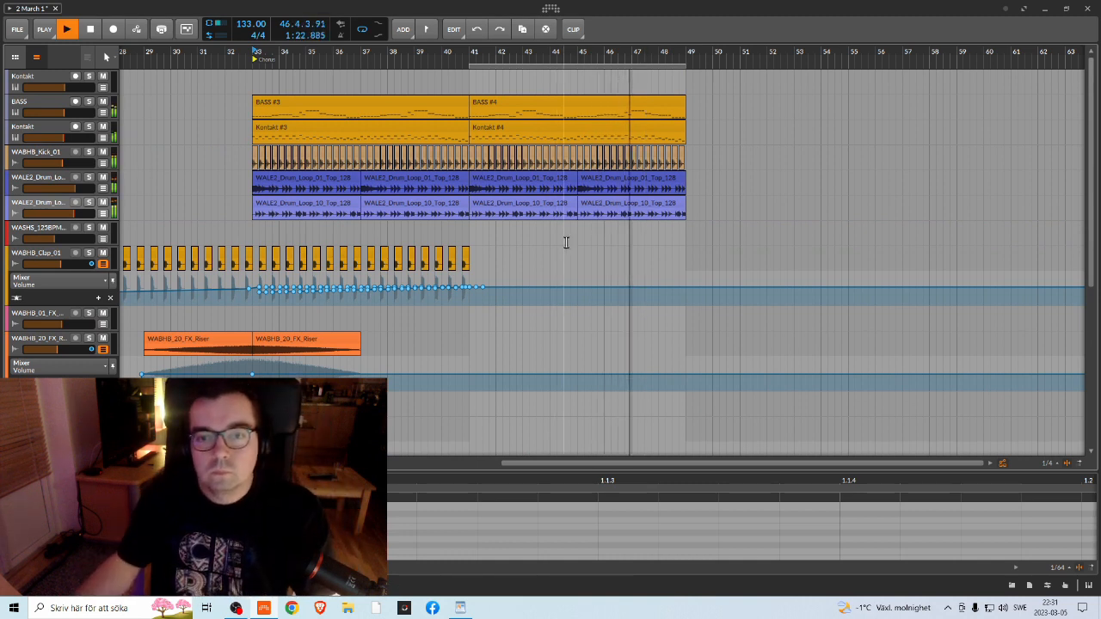
{"action": "scroll", "coordinate": [591, 249], "scroll_direction": "down", "scroll_amount": 4}
{"action": "scroll", "coordinate": [591, 249], "scroll_direction": "down", "scroll_amount": 2}
{"action": "scroll", "coordinate": [568, 243], "scroll_direction": "up", "scroll_amount": 2}
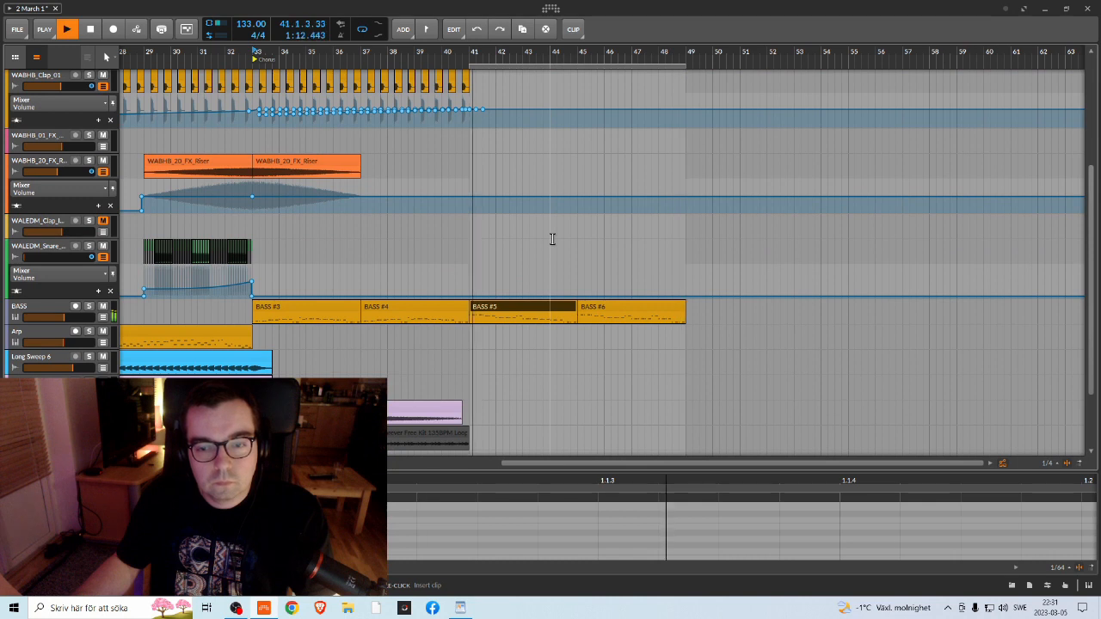
{"action": "key", "text": "space"}
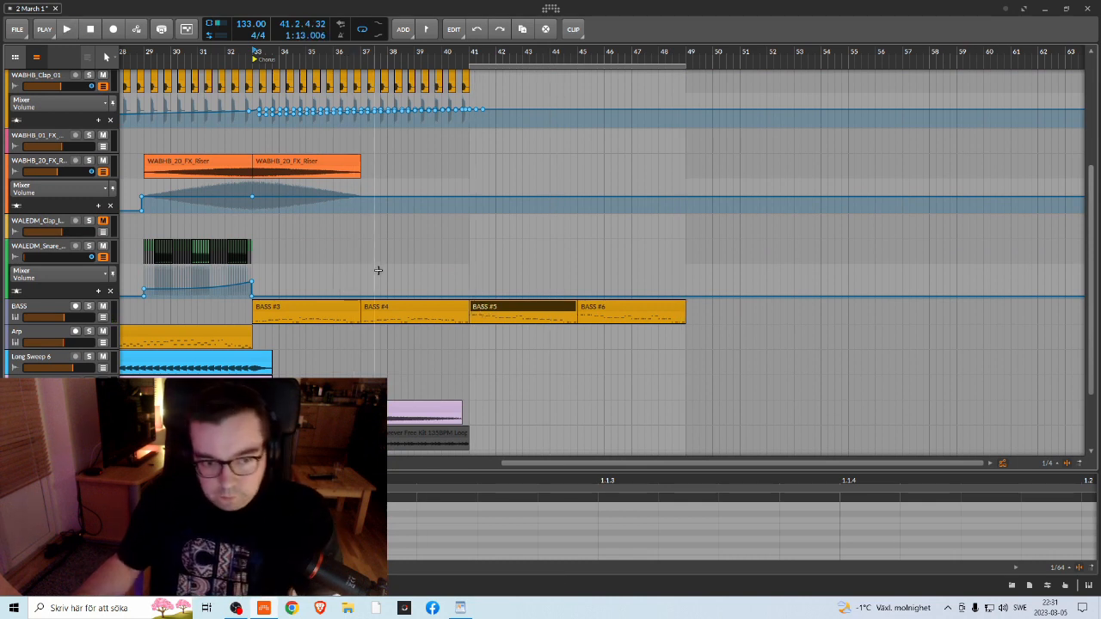
{"action": "scroll", "coordinate": [378, 278], "scroll_direction": "down", "scroll_amount": 2}
{"action": "scroll", "coordinate": [412, 296], "scroll_direction": "up", "scroll_amount": 5}
{"action": "scroll", "coordinate": [419, 297], "scroll_direction": "down", "scroll_amount": 4}
{"action": "scroll", "coordinate": [422, 295], "scroll_direction": "up", "scroll_amount": 3}
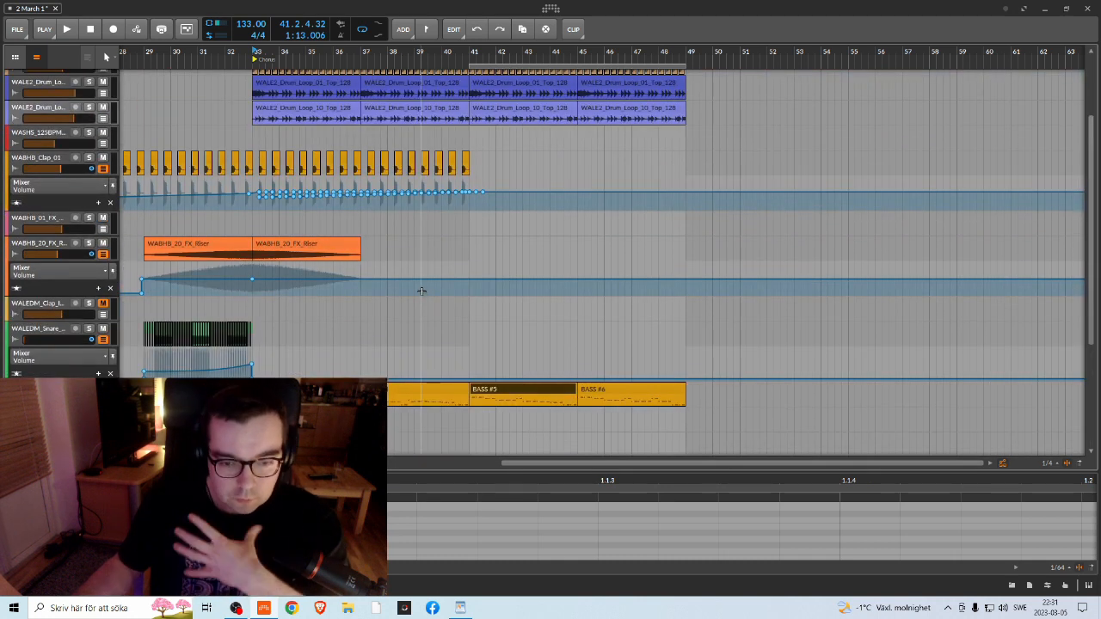
{"action": "scroll", "coordinate": [469, 285], "scroll_direction": "down", "scroll_amount": 3}
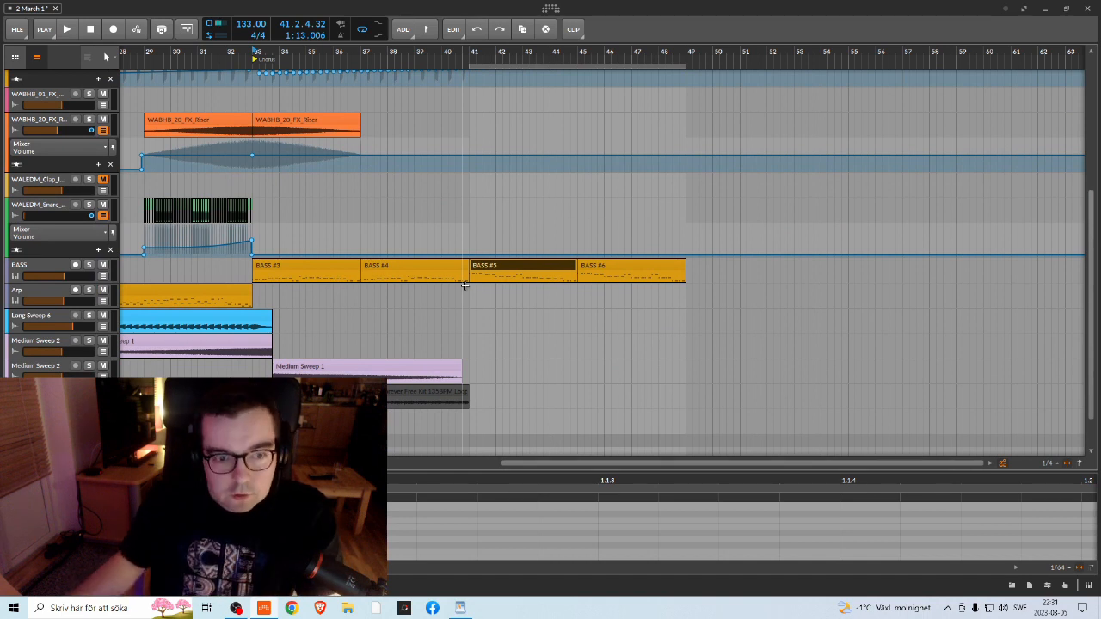
{"action": "scroll", "coordinate": [482, 299], "scroll_direction": "up", "scroll_amount": 5}
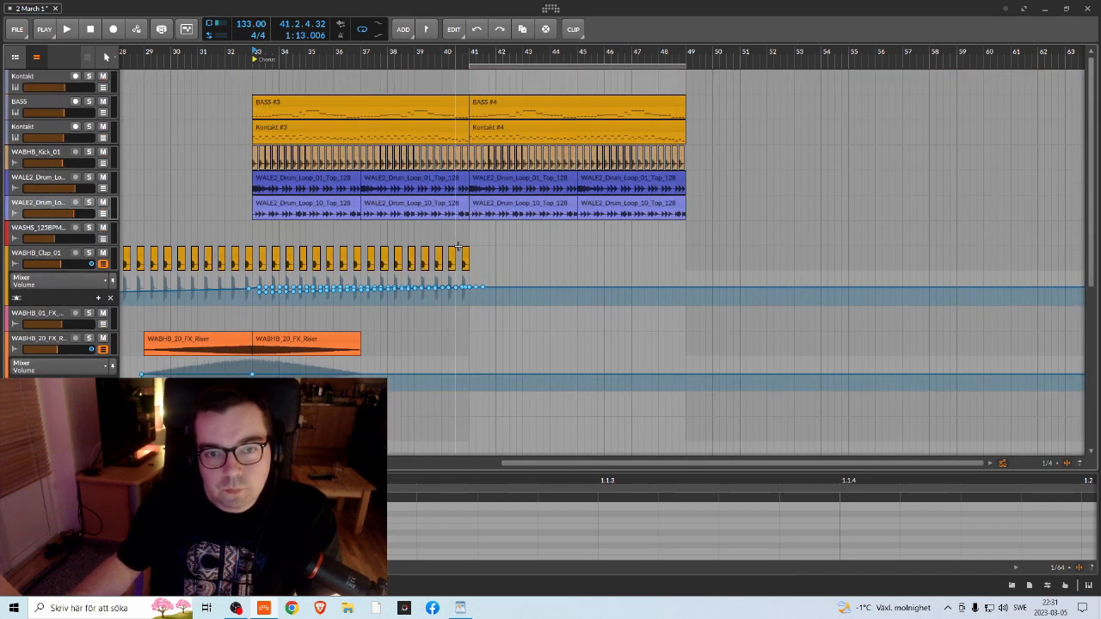
Step: Replay the chorus from bar 33 and briefly solo the VTS3 Forever loop track to hear its part
{"action": "left_click", "coordinate": [255, 54]}
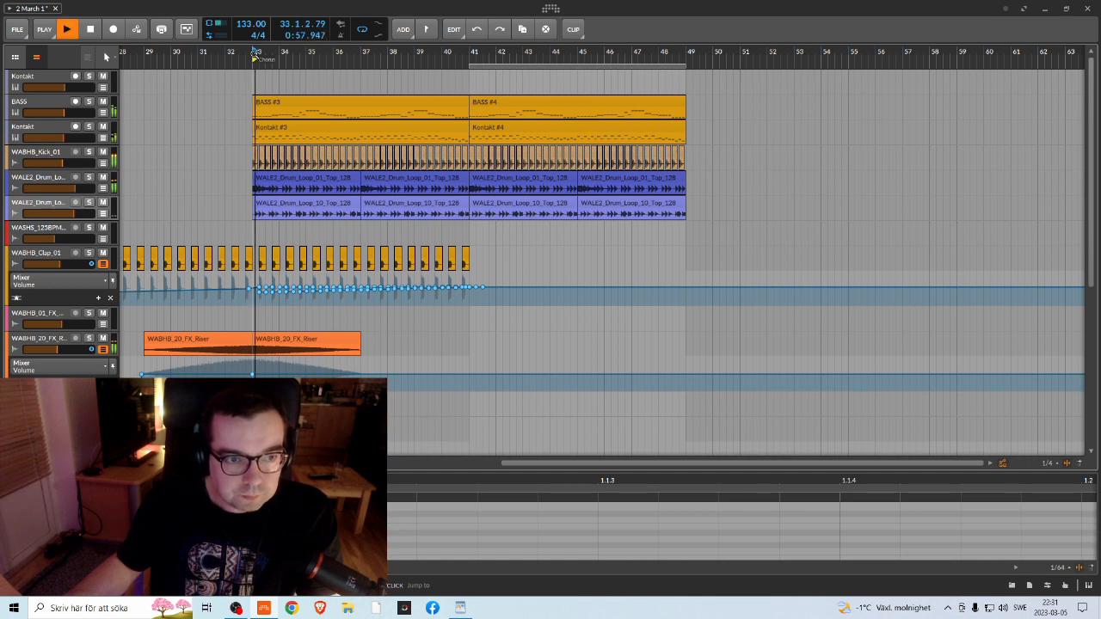
{"action": "scroll", "coordinate": [444, 191], "scroll_direction": "down", "scroll_amount": 4}
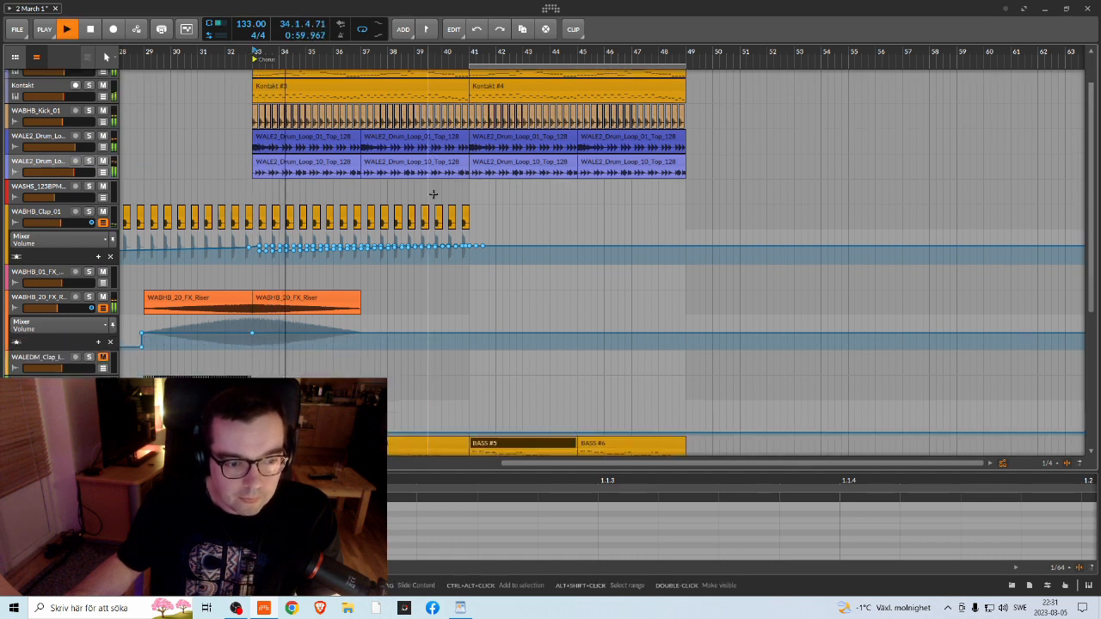
{"action": "scroll", "coordinate": [443, 191], "scroll_direction": "down", "scroll_amount": 3}
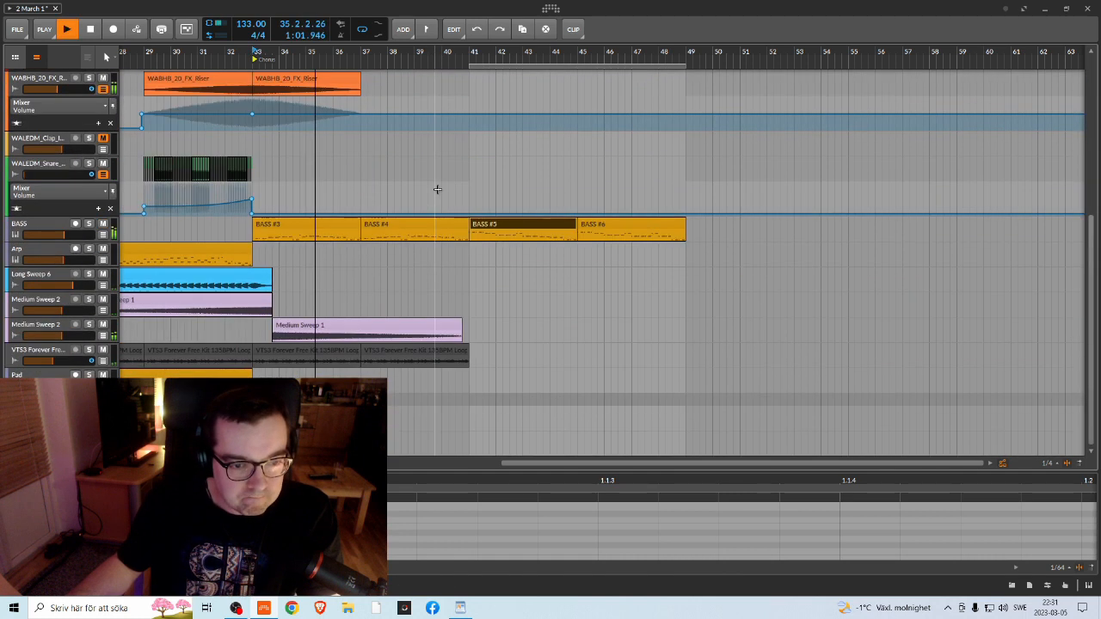
{"action": "scroll", "coordinate": [620, 222], "scroll_direction": "up", "scroll_amount": 3}
{"action": "scroll", "coordinate": [622, 225], "scroll_direction": "down", "scroll_amount": 3}
{"action": "left_click", "coordinate": [89, 350]}
{"action": "left_click", "coordinate": [88, 350]}
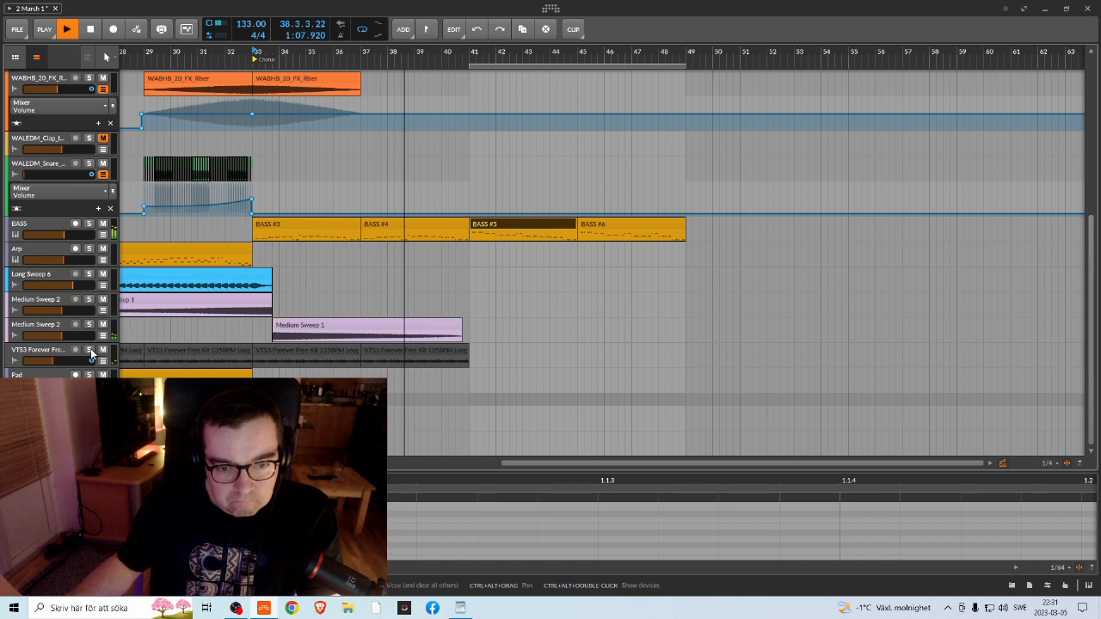
Step: Copy the two VTS3 Forever loop clips from bars 33–41 to bars 41–49
{"action": "key", "text": "space"}
{"action": "left_click", "coordinate": [350, 351]}
{"action": "left_click", "coordinate": [388, 354], "text": "shift"}
{"action": "left_click_drag", "start_coordinate": [325, 354], "coordinate": [524, 356]}
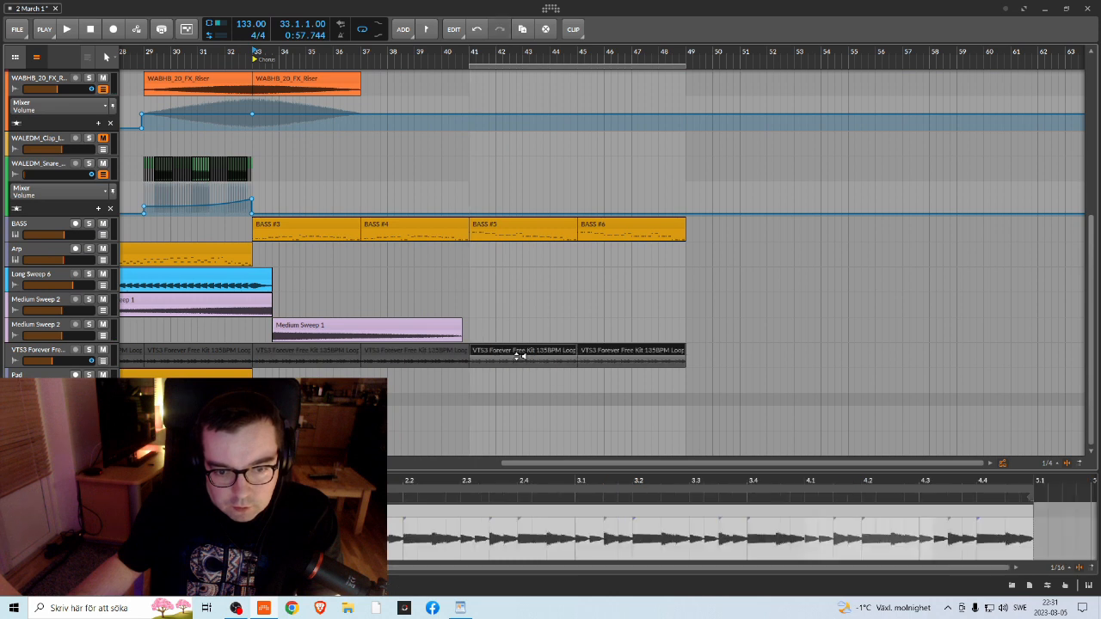
Step: Audition the copied loop clips from bar 41 and the transition into the chorus just before bar 33
{"action": "left_click", "coordinate": [469, 53]}
{"action": "key", "text": "space"}
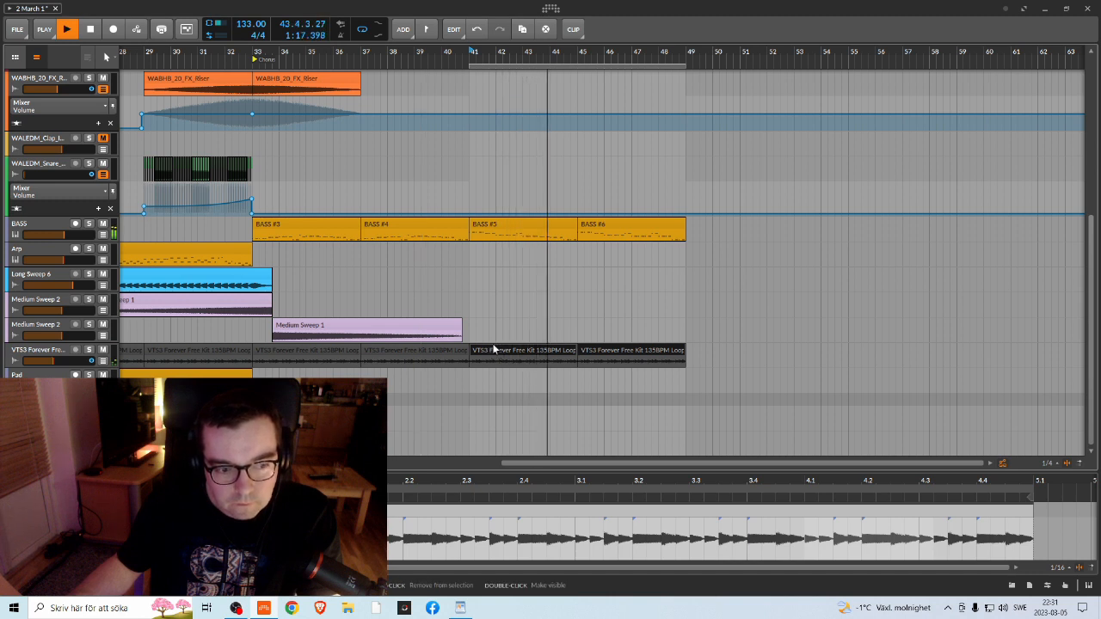
{"action": "key", "text": "space"}
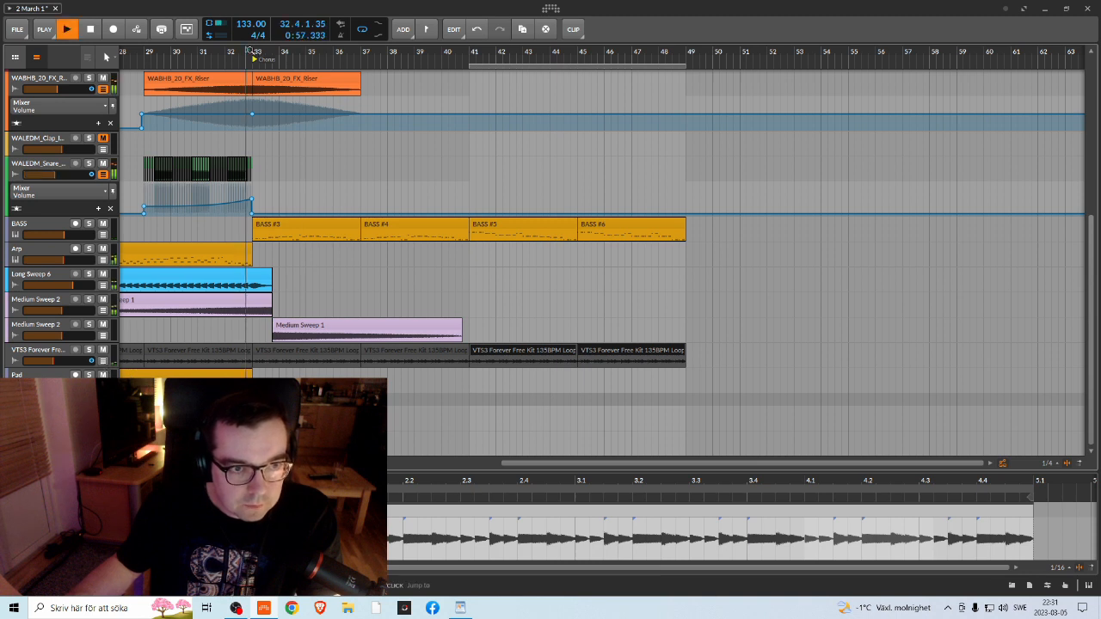
{"action": "key", "text": "space"}
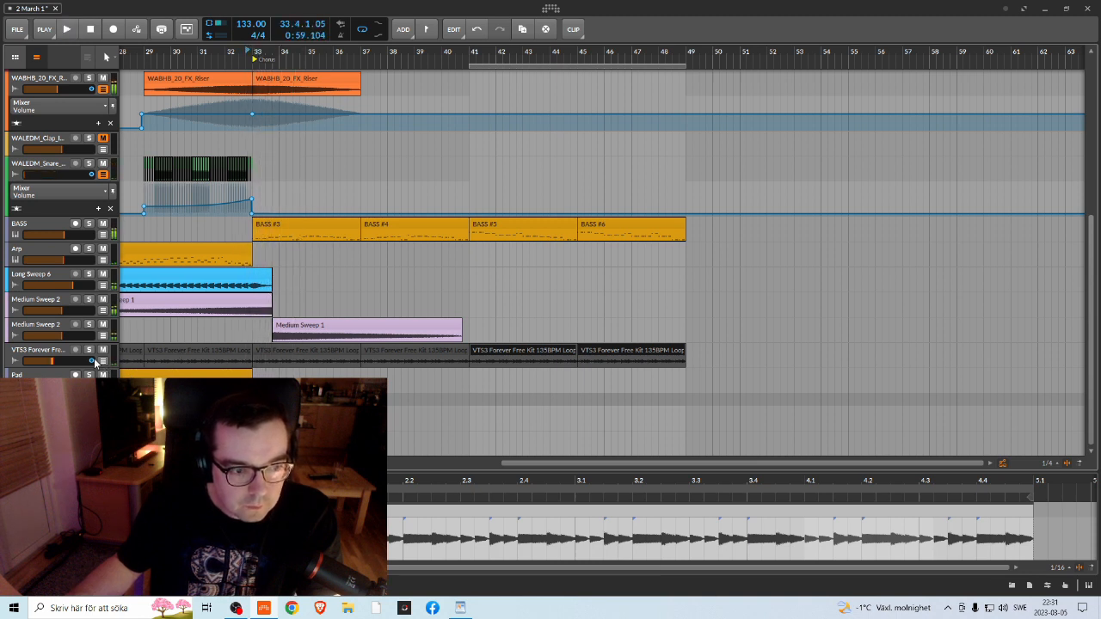
Step: Show the VTS3 Forever track's volume automation and delete the intermediate points between the chorus start and bar 49
{"action": "left_click", "coordinate": [104, 361]}
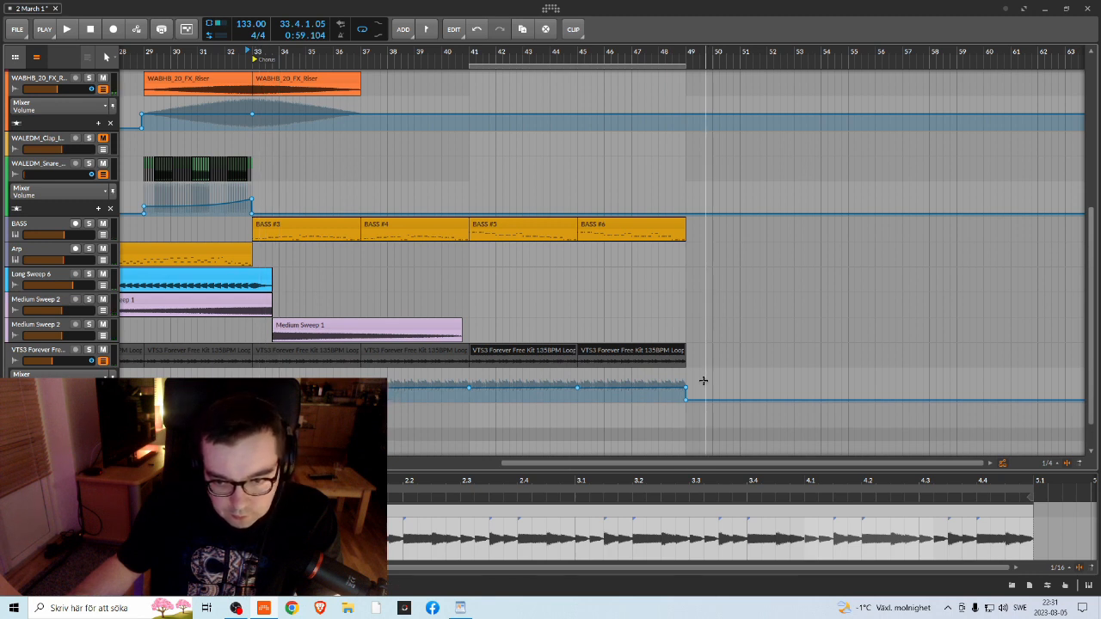
{"action": "left_click_drag", "start_coordinate": [699, 379], "coordinate": [265, 394]}
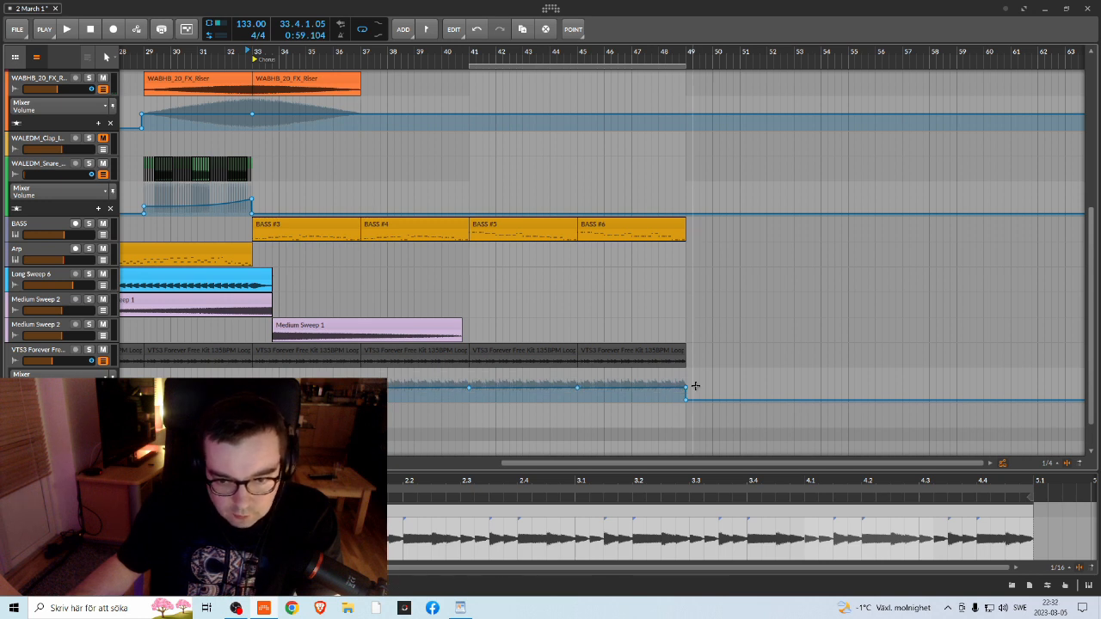
{"action": "left_click_drag", "start_coordinate": [703, 379], "coordinate": [368, 399]}
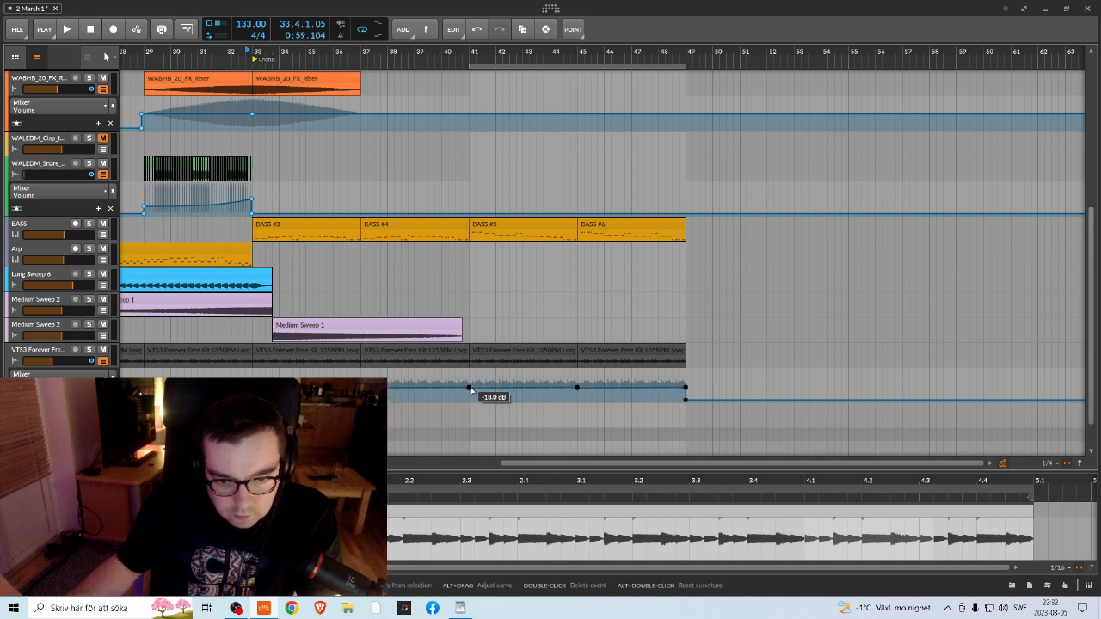
{"action": "left_click", "coordinate": [740, 373]}
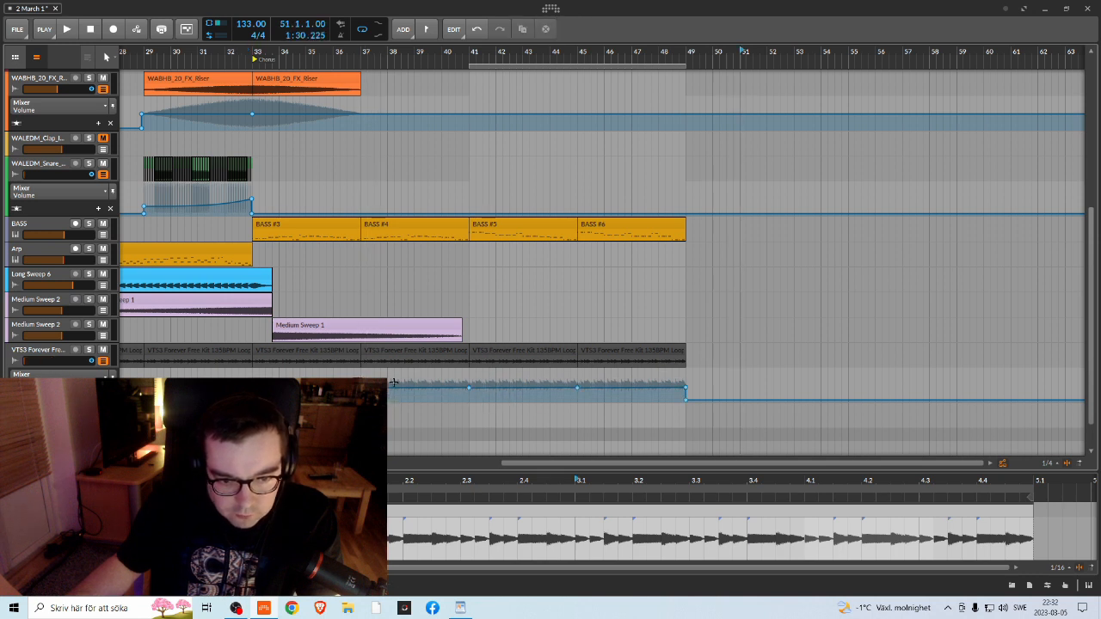
{"action": "key", "text": "Delete"}
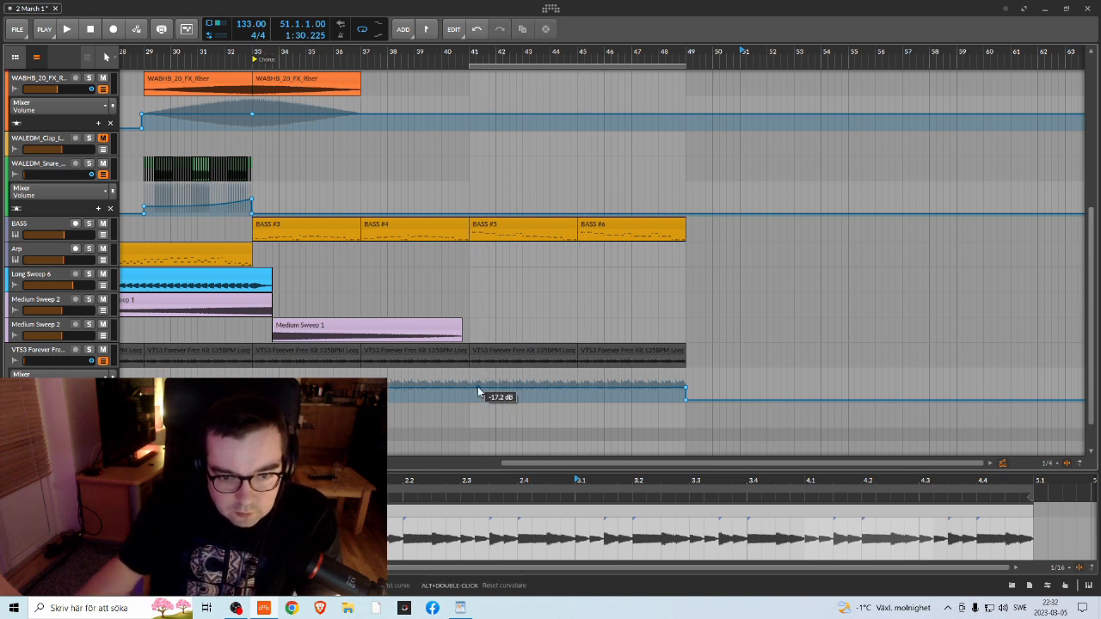
Step: Raise the VTS3 Forever loop's chorus volume automation to -11.6 dB and nudge it slightly higher while playing from bar 33
{"action": "left_click_drag", "start_coordinate": [503, 388], "coordinate": [503, 384]}
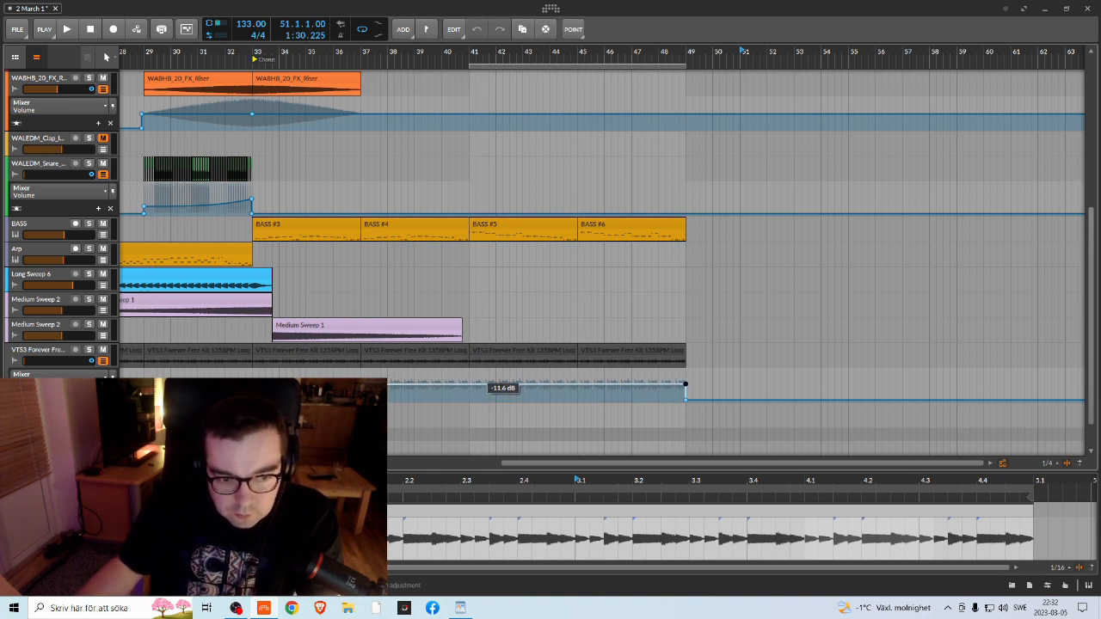
{"action": "key", "text": "space"}
{"action": "key", "text": "space"}
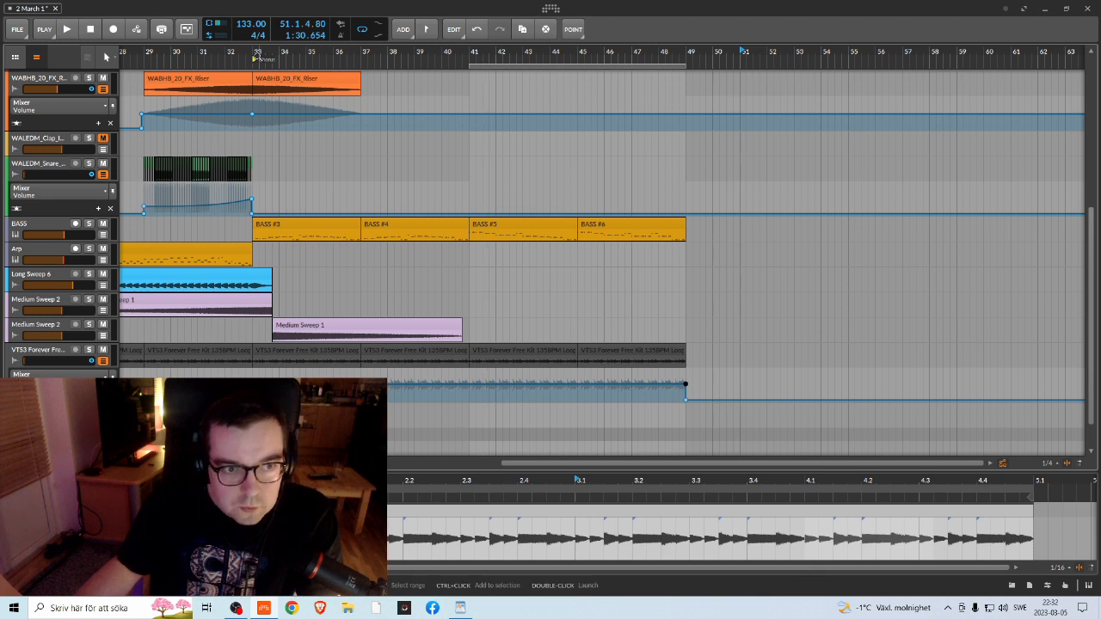
{"action": "left_click", "coordinate": [89, 354]}
{"action": "left_click", "coordinate": [90, 354]}
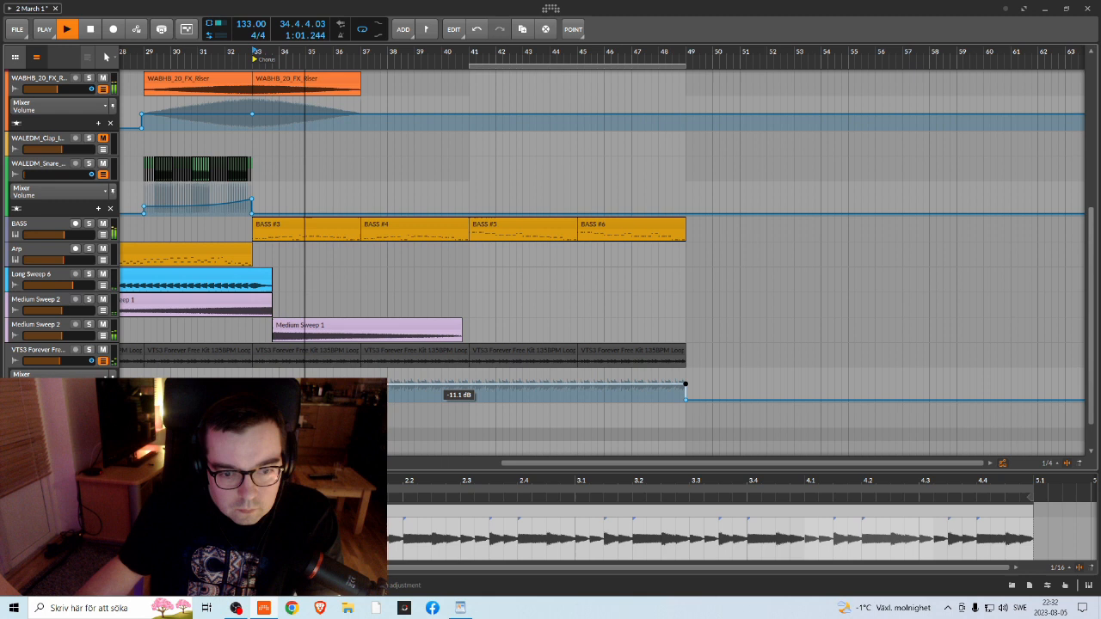
{"action": "mouse_move", "coordinate": [459, 384]}
{"action": "left_mouse_down"}
{"action": "mouse_move", "coordinate": [460, 371]}
{"action": "mouse_move", "coordinate": [459, 386]}
{"action": "mouse_move", "coordinate": [474, 382]}
{"action": "left_mouse_up"}
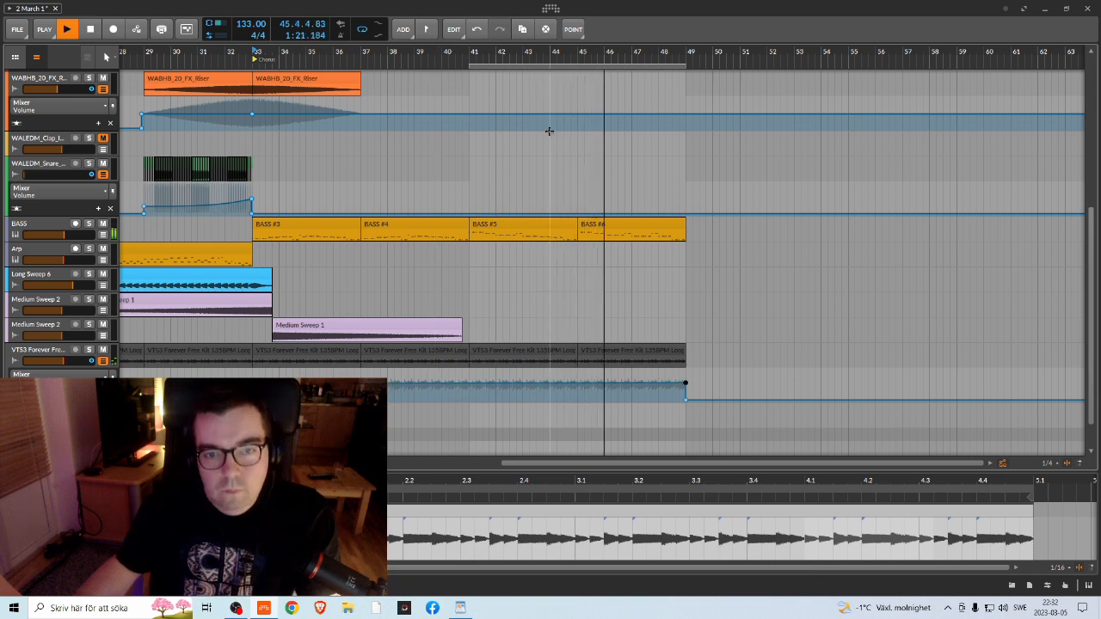
Step: Replay the chorus from bar 33, try the loop's volume automation at -7.0 dB and ease it back down slightly
{"action": "left_click_drag", "start_coordinate": [540, 53], "coordinate": [508, 69]}
{"action": "left_click", "coordinate": [90, 350]}
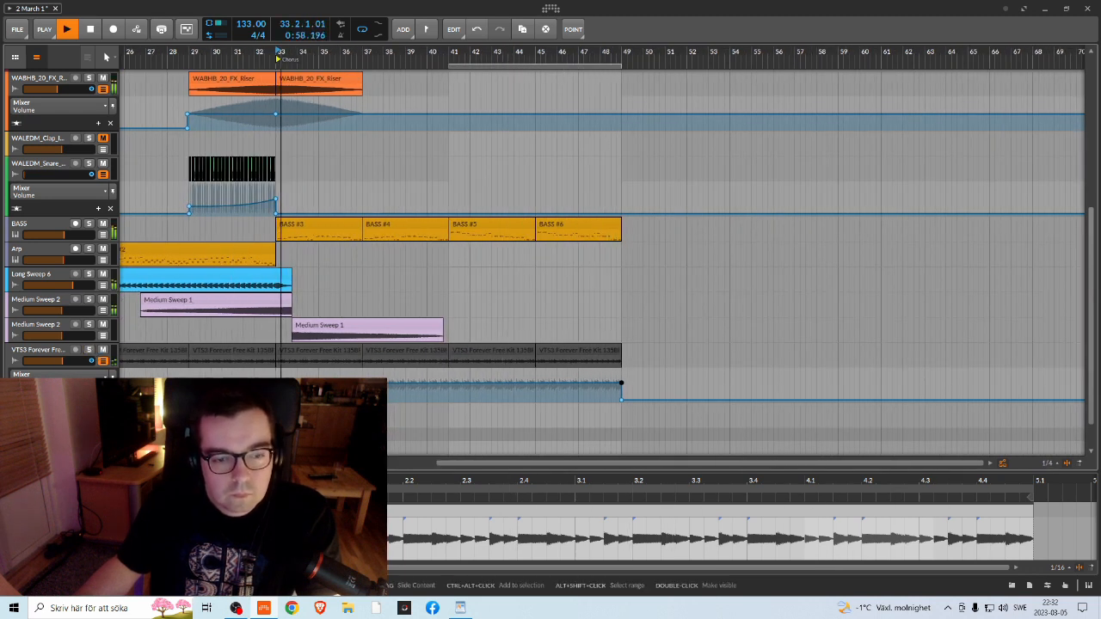
{"action": "left_click_drag", "start_coordinate": [479, 383], "coordinate": [479, 381]}
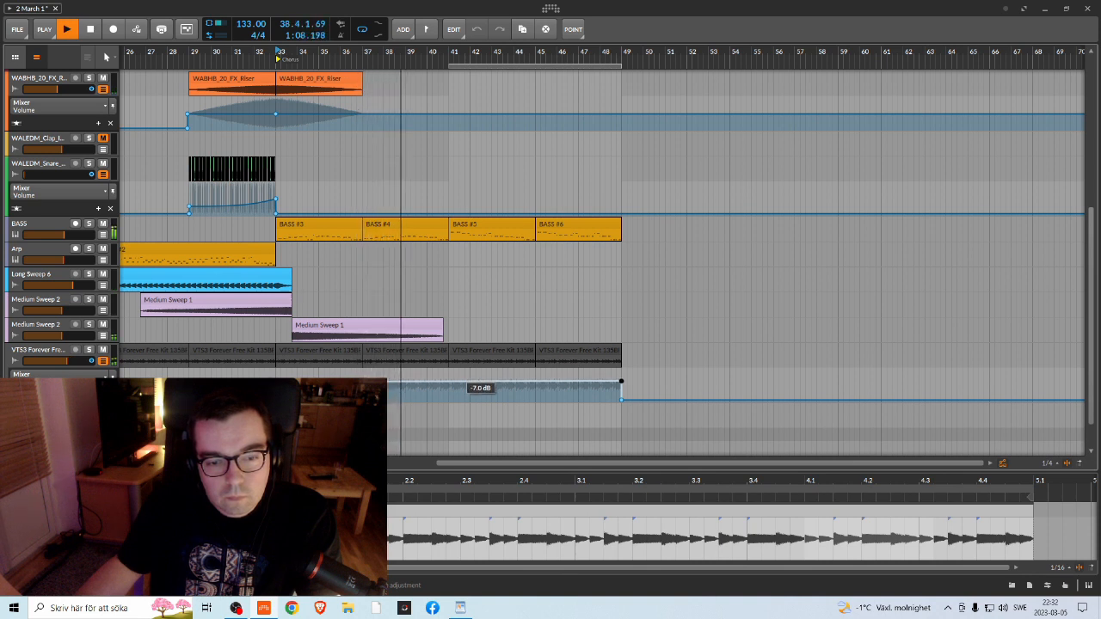
{"action": "left_click_drag", "start_coordinate": [479, 381], "coordinate": [460, 382]}
{"action": "key", "text": "space"}
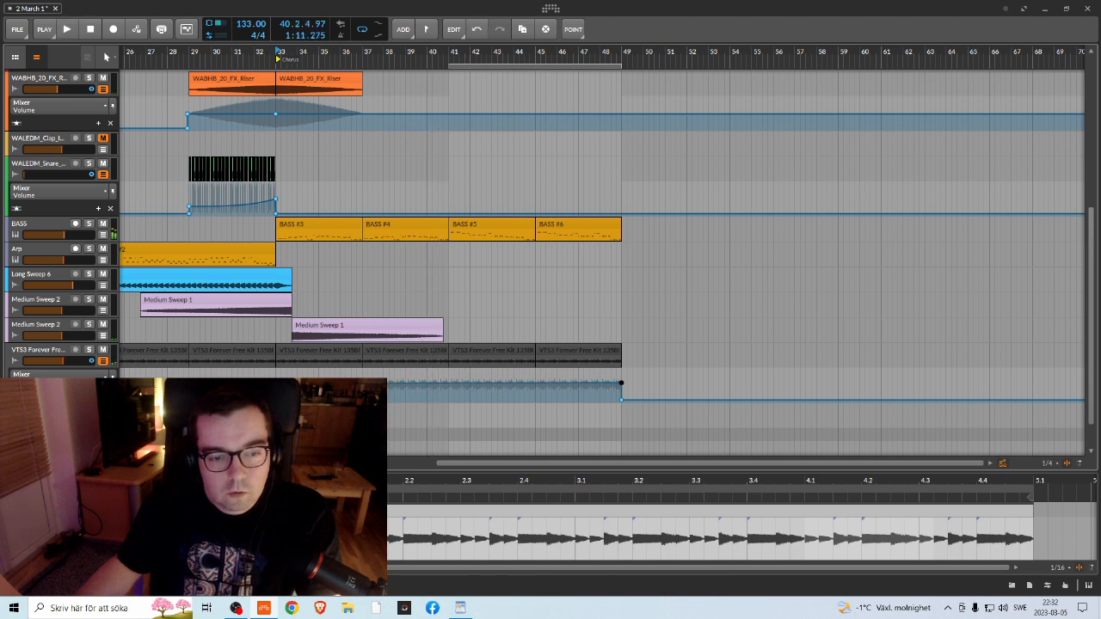
Step: Play the extended chorus from bar 42 and look over its tracks with the louder VTS3 Forever loop
{"action": "double_click", "coordinate": [471, 62]}
{"action": "mouse_move", "coordinate": [475, 53]}
{"action": "left_mouse_down"}
{"action": "mouse_move", "coordinate": [345, 39]}
{"action": "mouse_move", "coordinate": [369, 50]}
{"action": "left_mouse_up"}
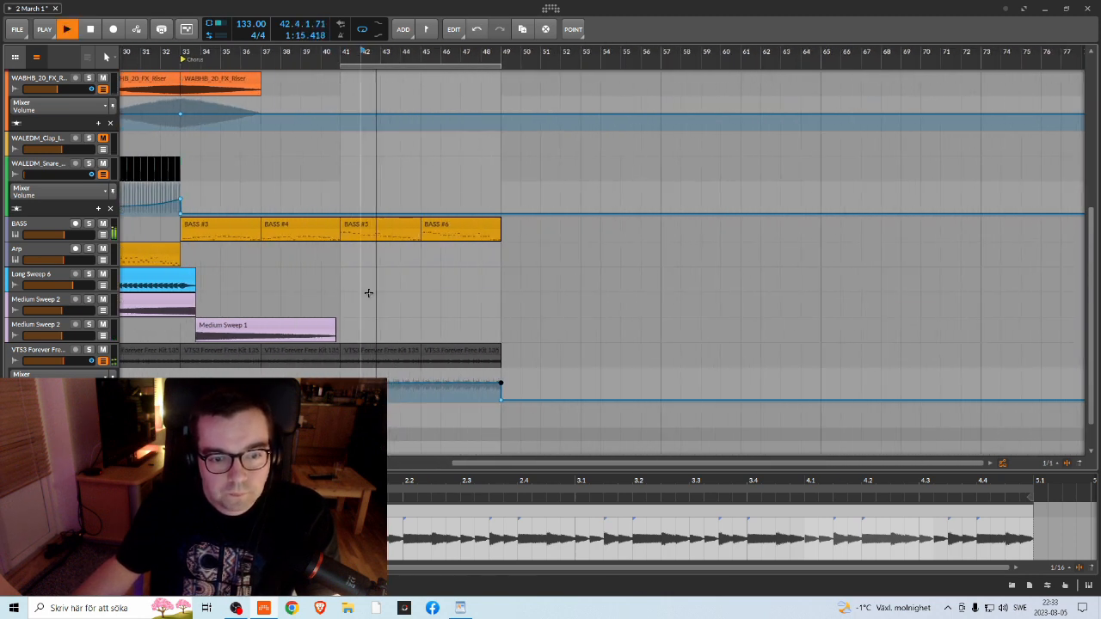
{"action": "scroll", "coordinate": [374, 289], "scroll_direction": "up", "scroll_amount": 5}
{"action": "scroll", "coordinate": [393, 316], "scroll_direction": "down", "scroll_amount": 6}
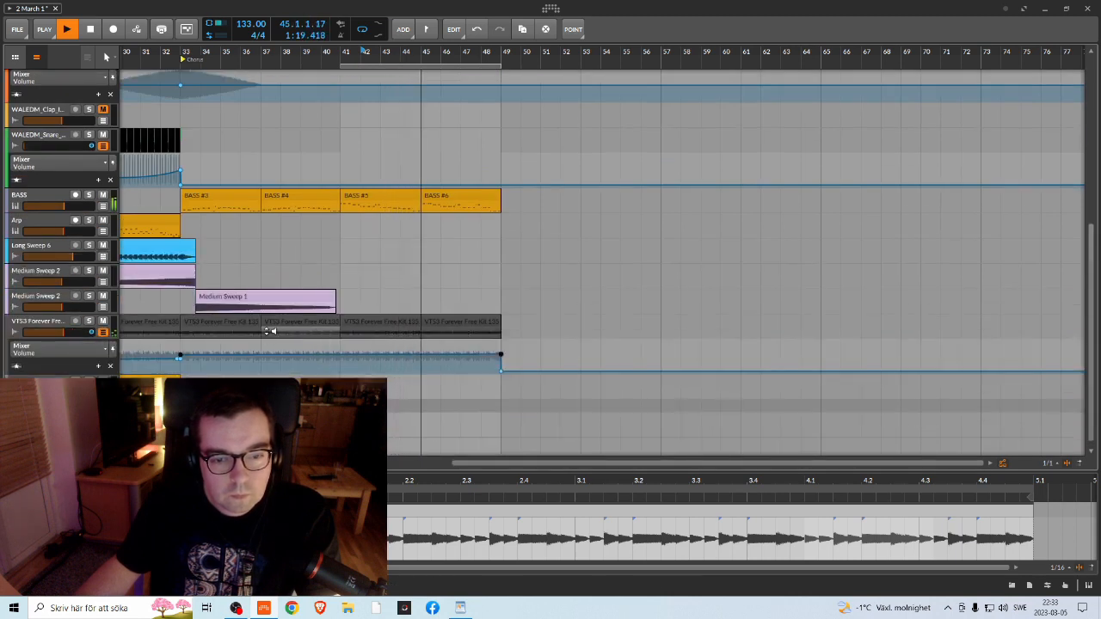
Step: Play the chorus from bar 33, look over its tracks and briefly solo WABHB_Clap_01
{"action": "key", "text": "space"}
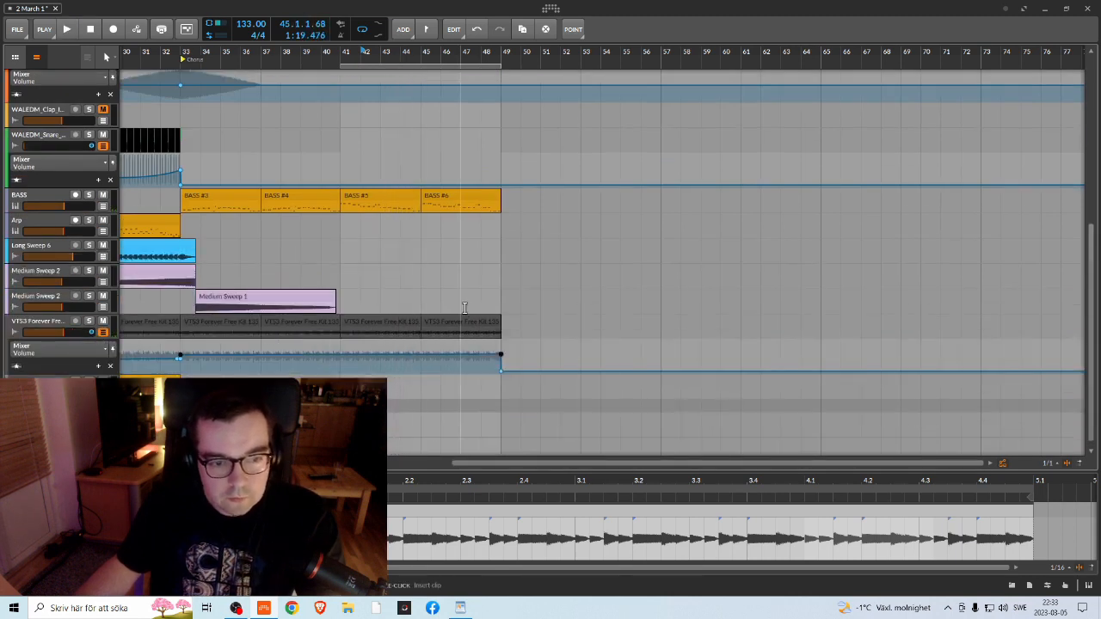
{"action": "scroll", "coordinate": [452, 310], "scroll_direction": "up", "scroll_amount": 3}
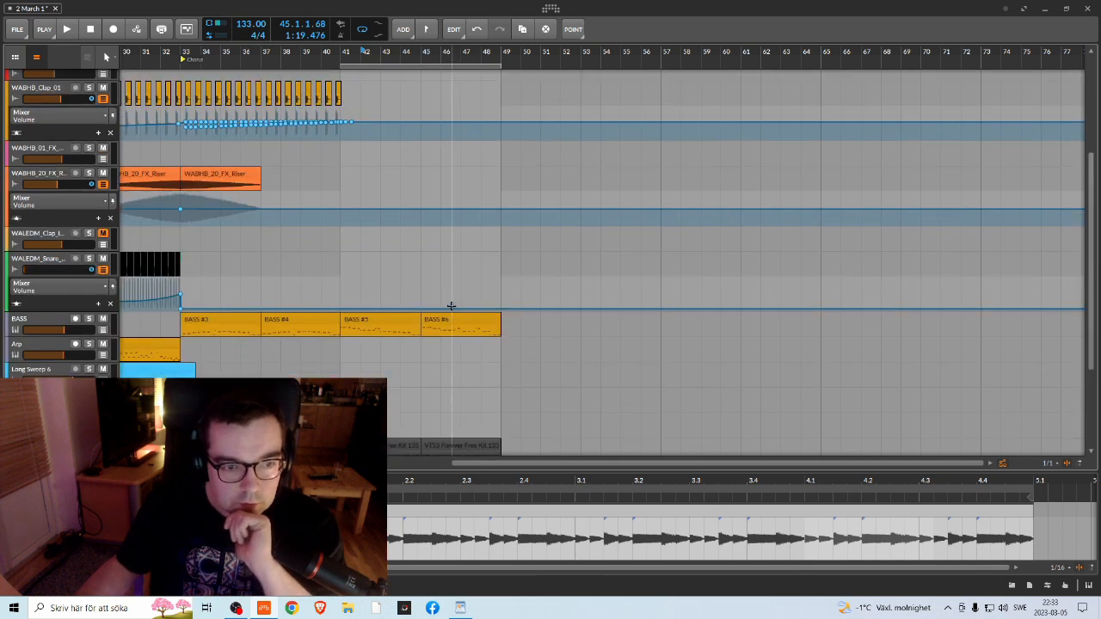
{"action": "scroll", "coordinate": [383, 313], "scroll_direction": "up", "scroll_amount": 4}
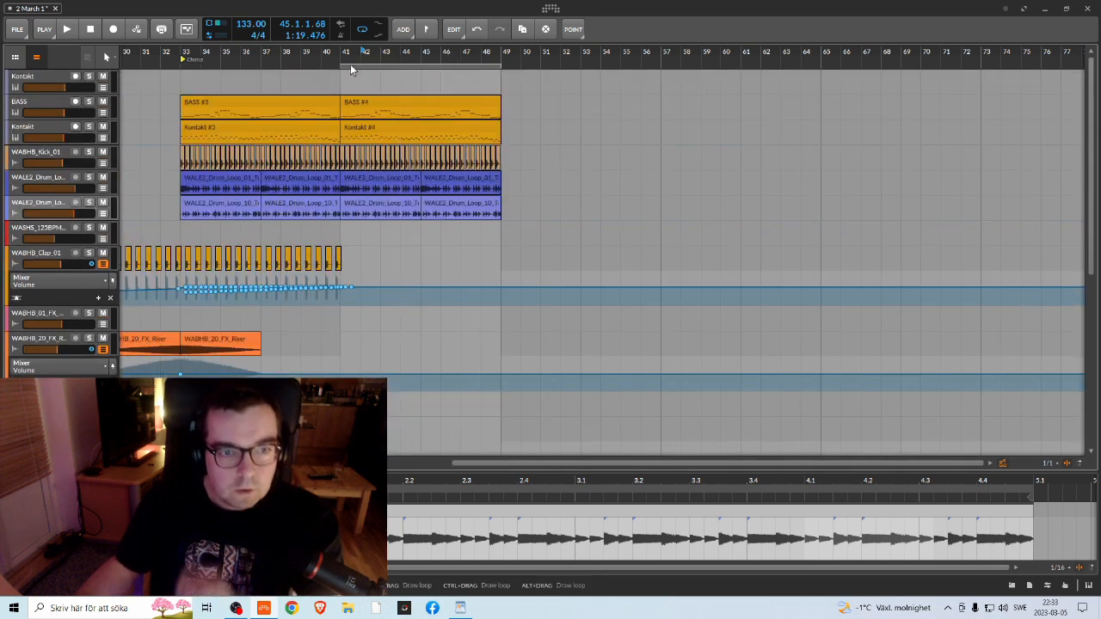
{"action": "left_click", "coordinate": [183, 54]}
{"action": "key", "text": "space"}
{"action": "scroll", "coordinate": [267, 198], "scroll_direction": "down", "scroll_amount": 7}
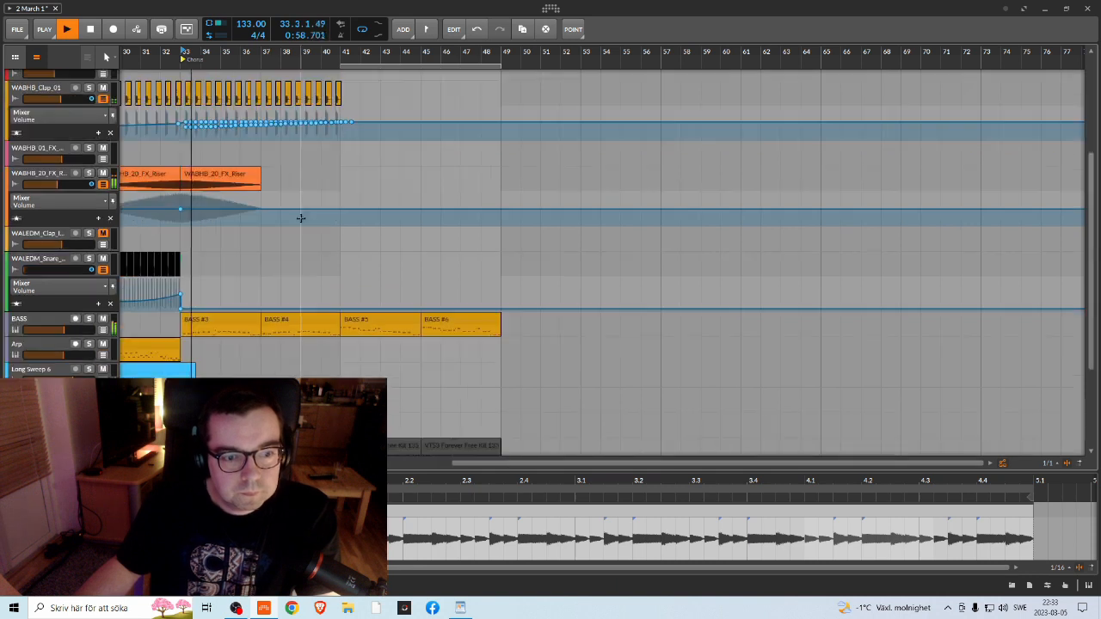
{"action": "scroll", "coordinate": [319, 236], "scroll_direction": "up", "scroll_amount": 8}
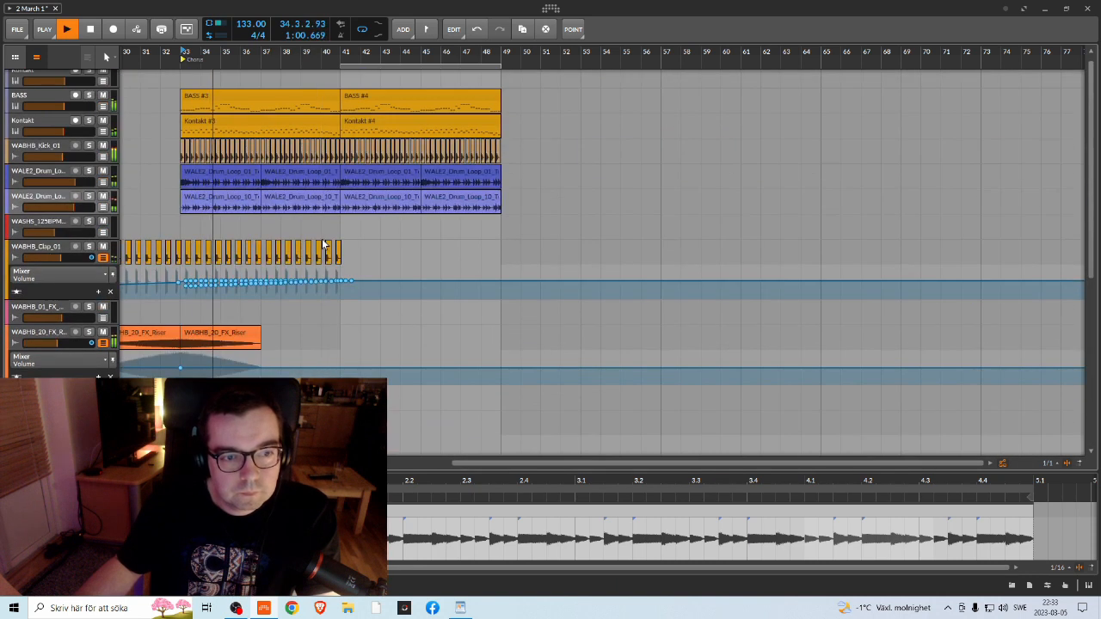
{"action": "left_click_drag", "start_coordinate": [340, 56], "coordinate": [436, 57]}
{"action": "left_click", "coordinate": [89, 248]}
{"action": "left_click", "coordinate": [89, 248]}
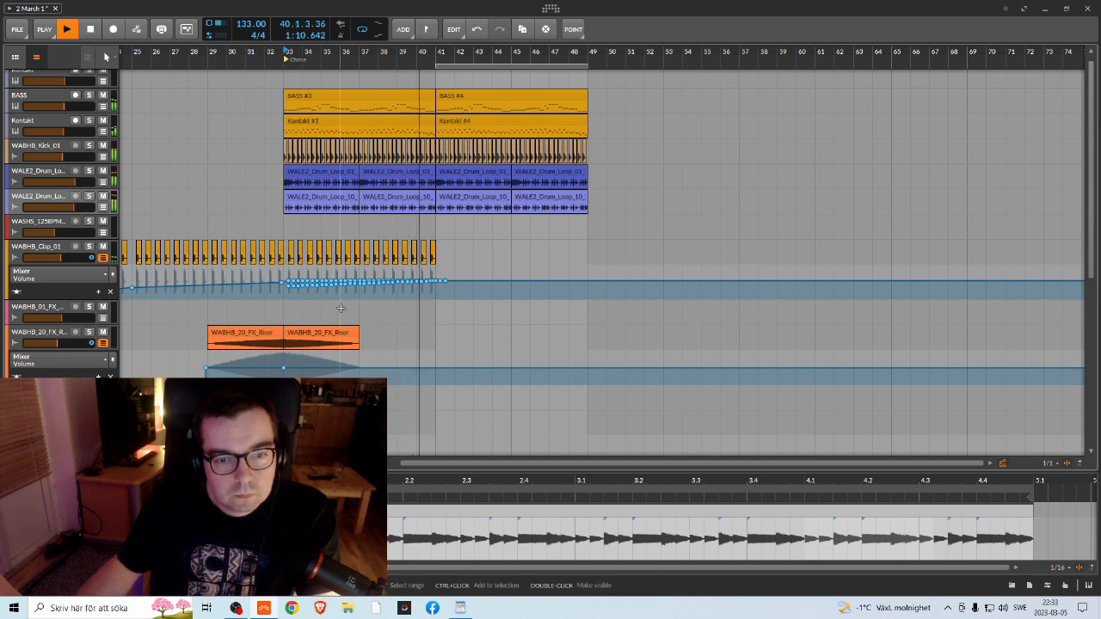
Step: Copy the chorus clips on WABHB_Clap_01 into bars 41–49 and shift the copies to start on beat 2 of bar 41
{"action": "mouse_move", "coordinate": [440, 250]}
{"action": "left_mouse_down"}
{"action": "mouse_move", "coordinate": [285, 262]}
{"action": "mouse_move", "coordinate": [453, 265]}
{"action": "mouse_move", "coordinate": [448, 257]}
{"action": "left_mouse_up"}
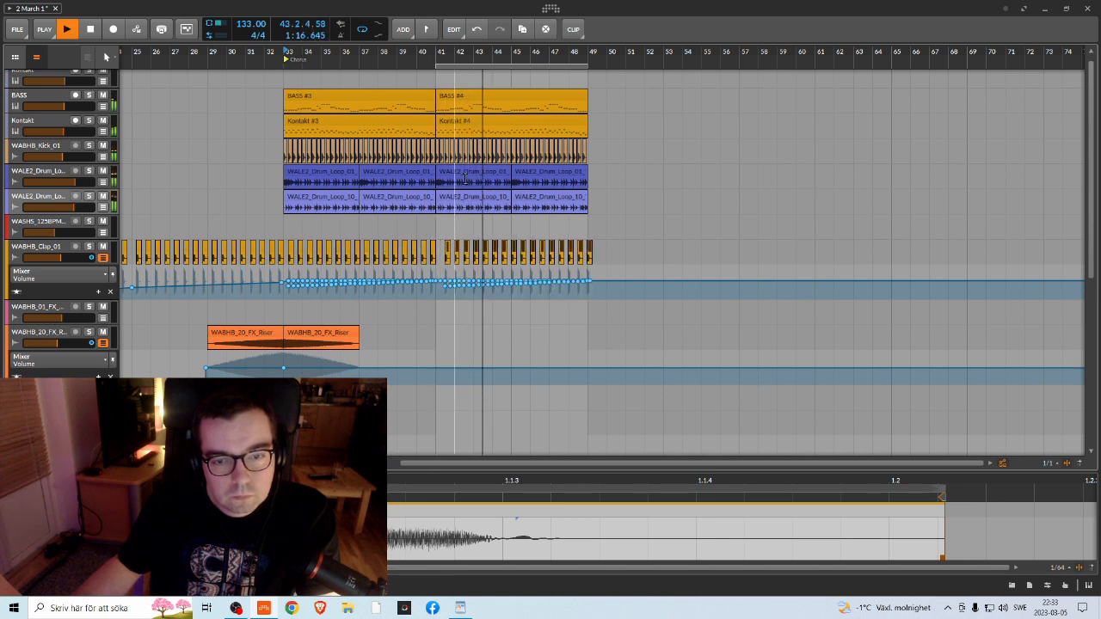
{"action": "scroll", "coordinate": [454, 51], "scroll_direction": "up", "scroll_amount": 5}
{"action": "key", "text": "space"}
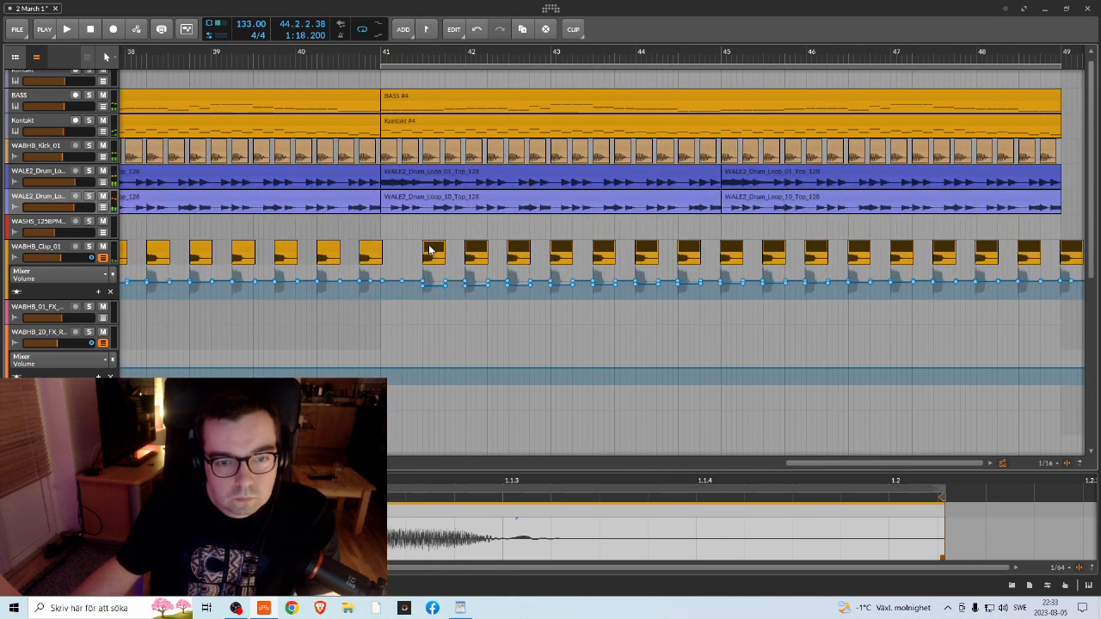
{"action": "left_click_drag", "start_coordinate": [410, 252], "coordinate": [410, 252]}
{"action": "key", "text": "space"}
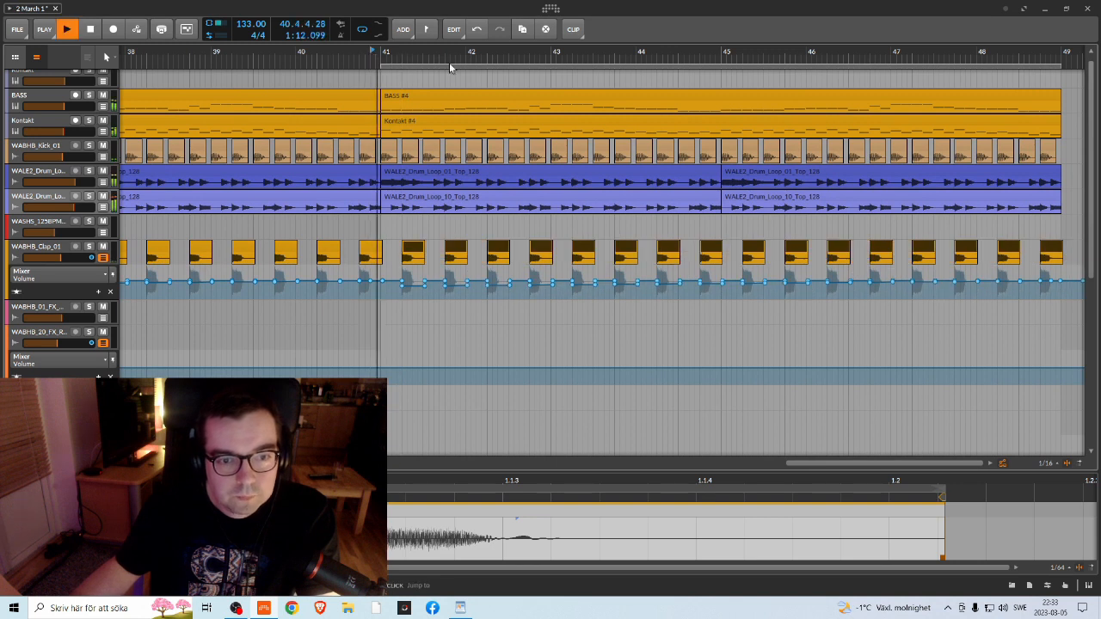
Step: Check the copied claps while playing from bar 41, soloing WABHB_Clap_01 for a moment
{"action": "scroll", "coordinate": [385, 53], "scroll_direction": "down", "scroll_amount": 3}
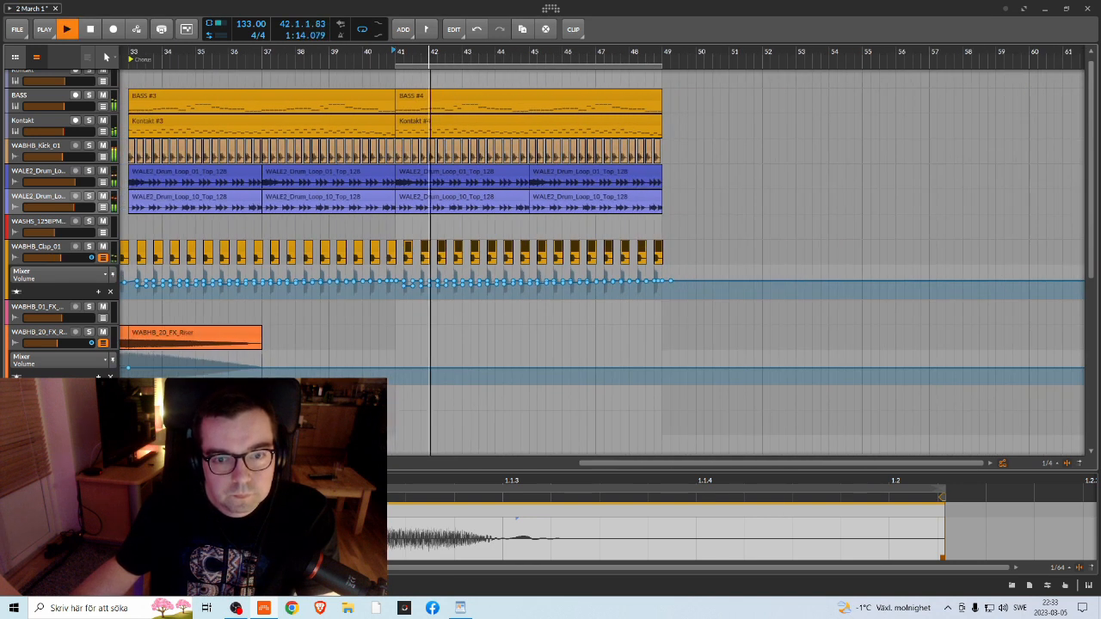
{"action": "left_click", "coordinate": [88, 248]}
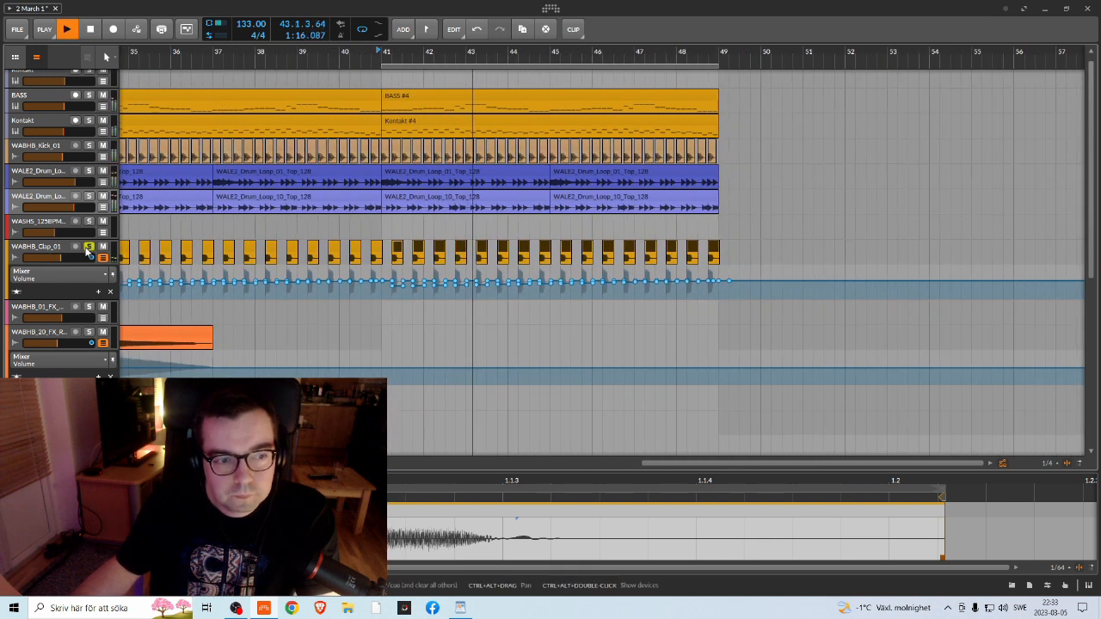
{"action": "left_click", "coordinate": [88, 249]}
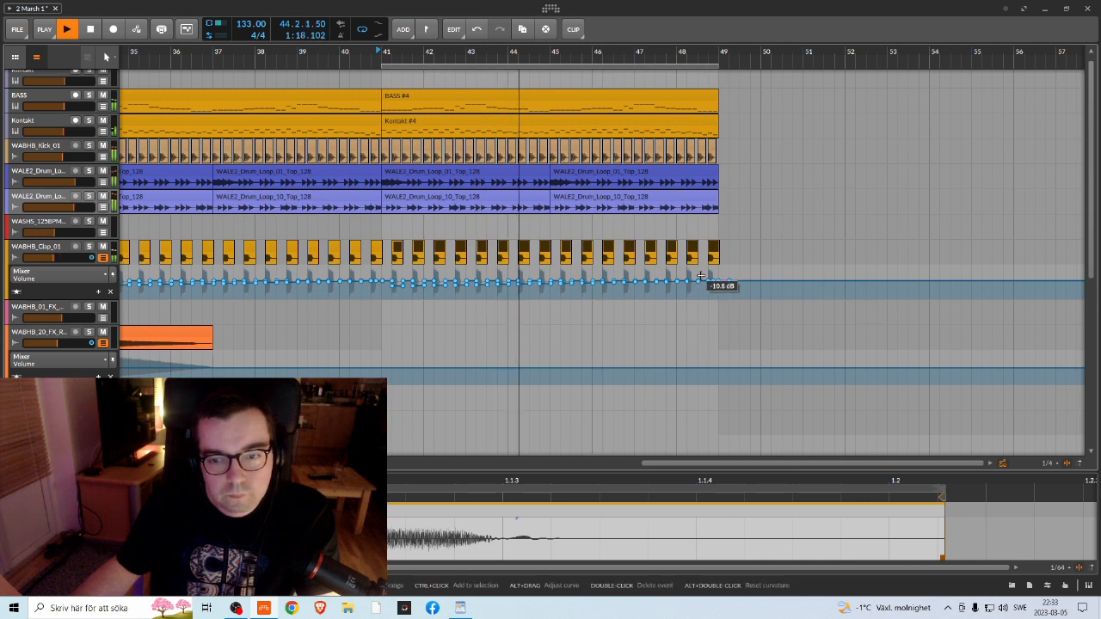
Step: Select WABHB_Clap_01's volume automation points across bars 33–49, shift them slightly earlier and try levels of -10.6 dB and -11.6 dB during playback
{"action": "left_click_drag", "start_coordinate": [733, 267], "coordinate": [387, 301]}
{"action": "left_click_drag", "start_coordinate": [339, 52], "coordinate": [510, 69]}
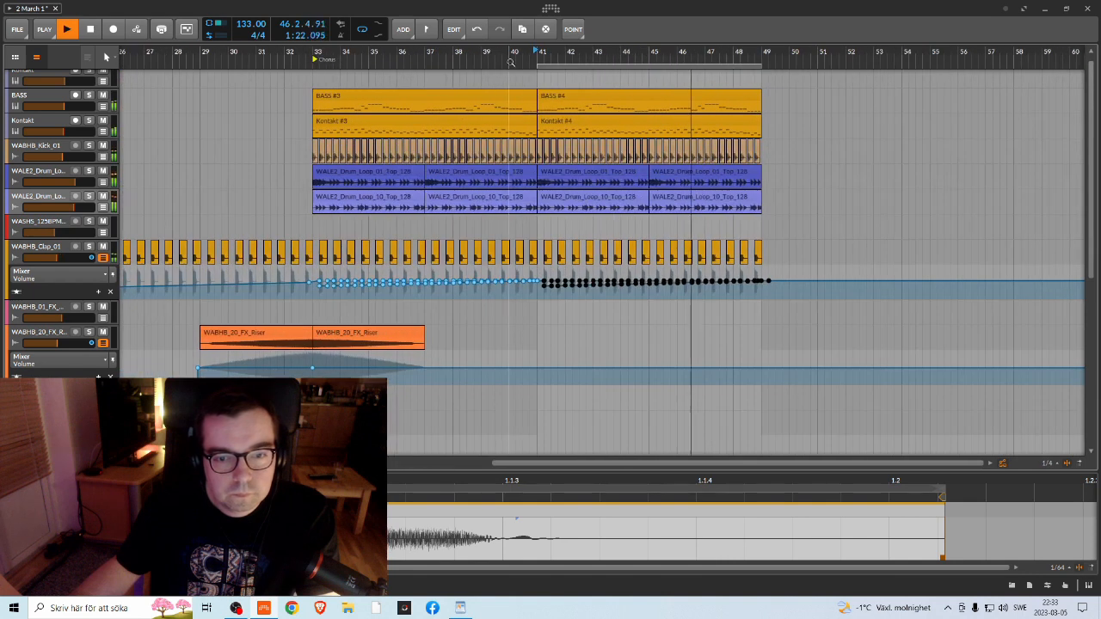
{"action": "key", "text": "space"}
{"action": "left_click", "coordinate": [801, 277]}
{"action": "left_click_drag", "start_coordinate": [779, 269], "coordinate": [307, 307]}
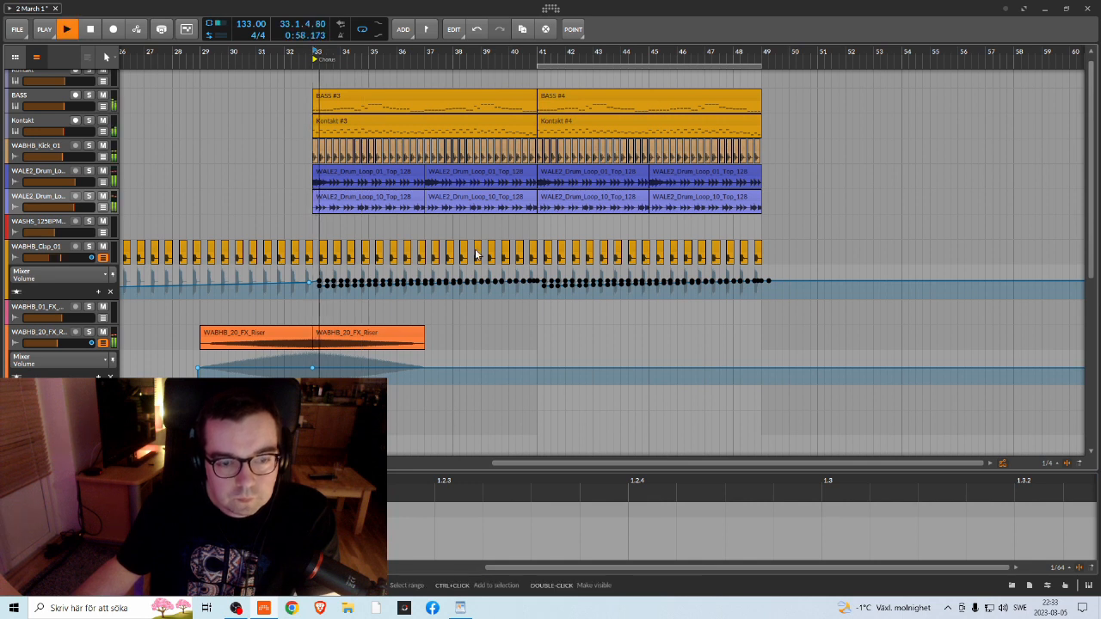
{"action": "left_click_drag", "start_coordinate": [503, 287], "coordinate": [493, 284]}
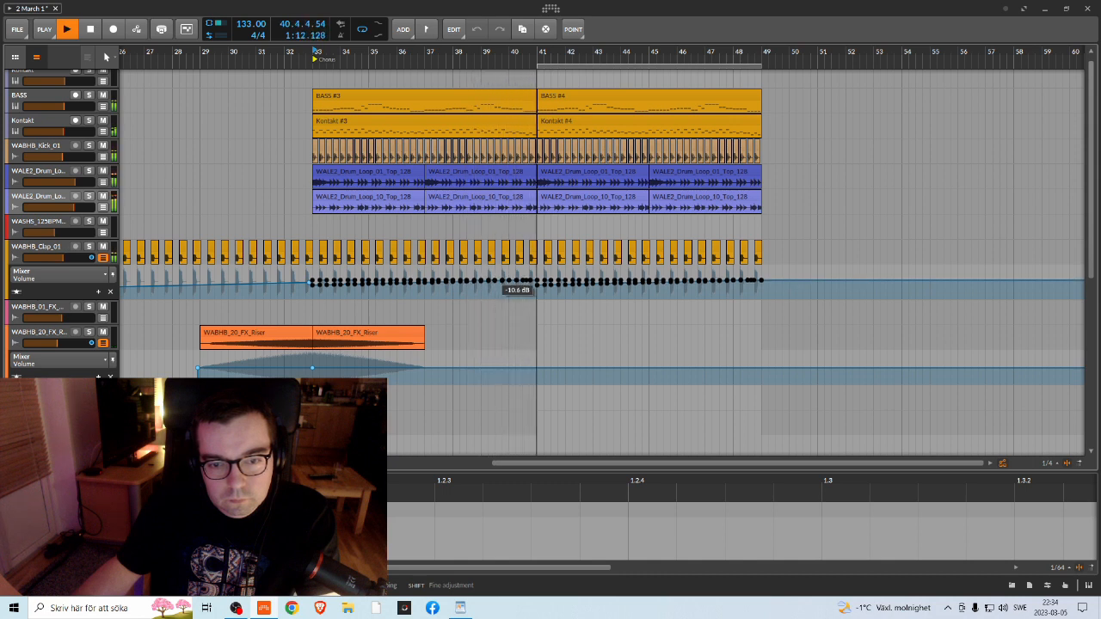
{"action": "left_click_drag", "start_coordinate": [492, 285], "coordinate": [492, 286]}
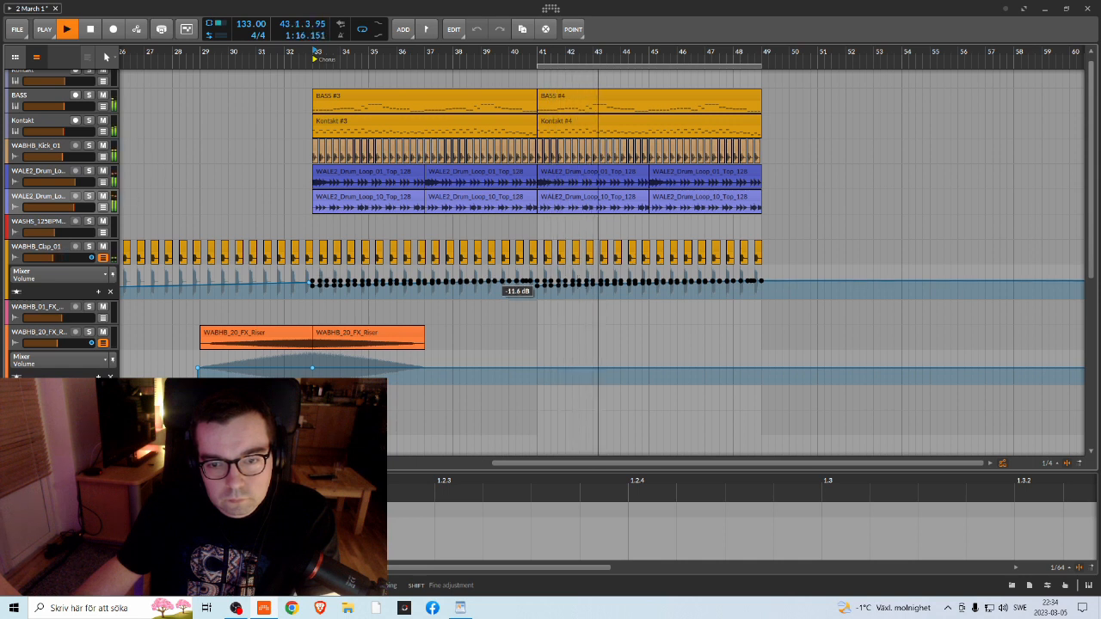
{"action": "left_click_drag", "start_coordinate": [492, 285], "coordinate": [495, 285]}
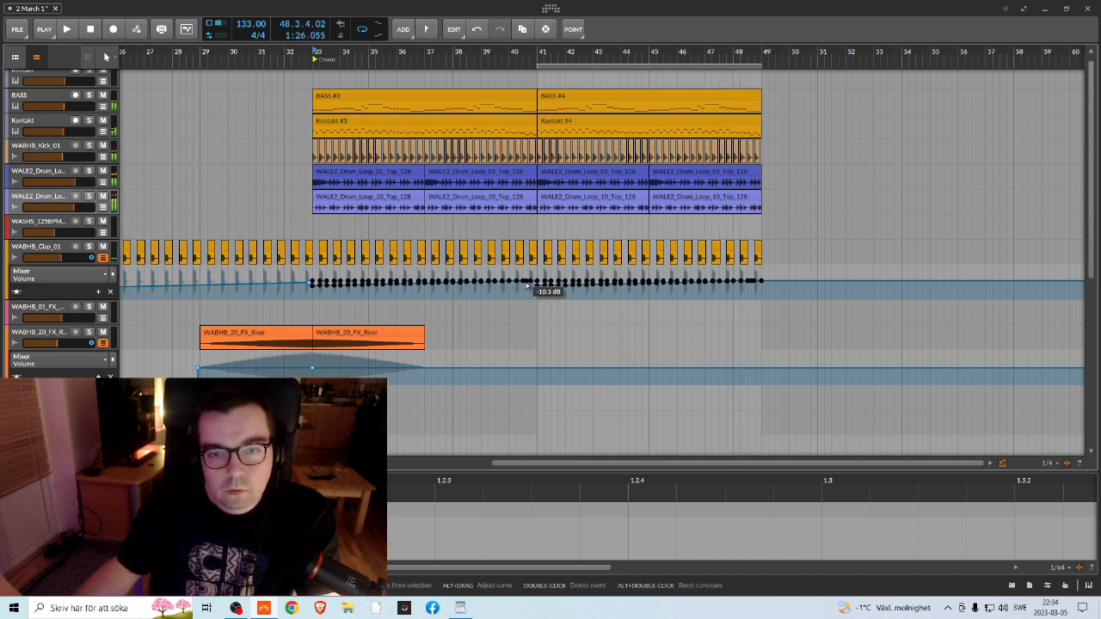
Step: Replay from bar 41, lower the selected clap volume automation points to about -13.4 dB and check them from bar 33
{"action": "key", "text": "space"}
{"action": "left_click", "coordinate": [539, 51]}
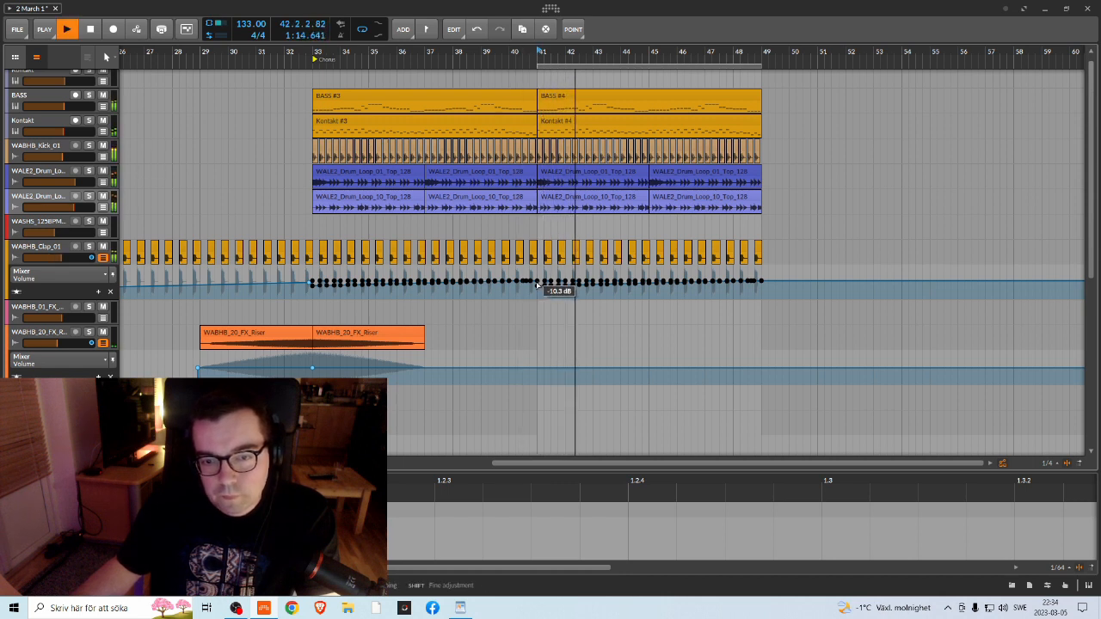
{"action": "left_click_drag", "start_coordinate": [542, 282], "coordinate": [542, 284]}
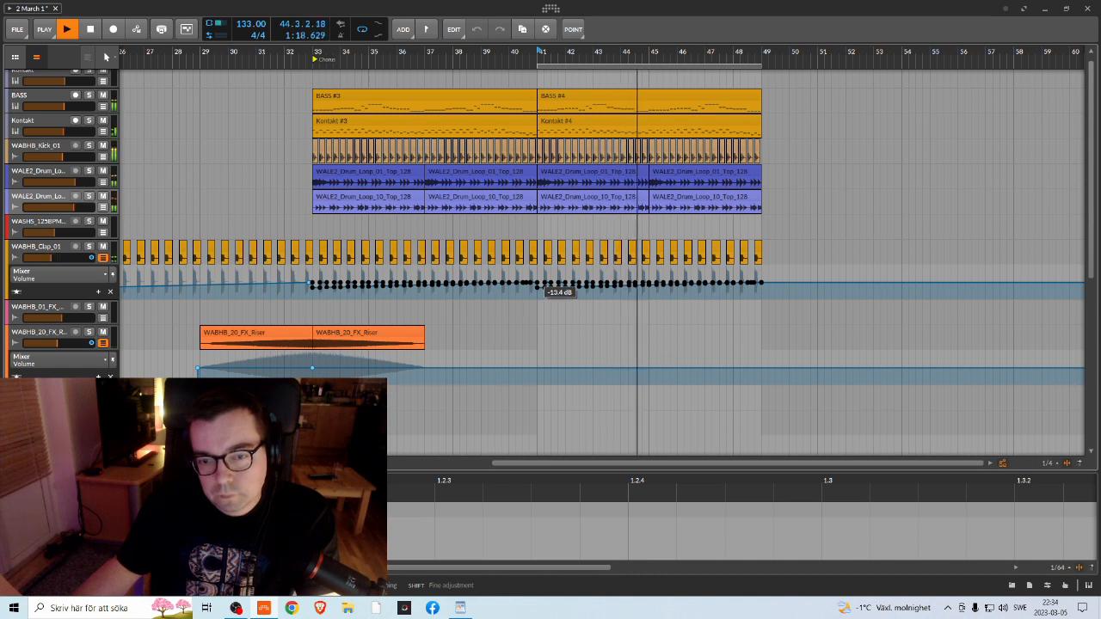
{"action": "left_click_drag", "start_coordinate": [542, 284], "coordinate": [542, 284]}
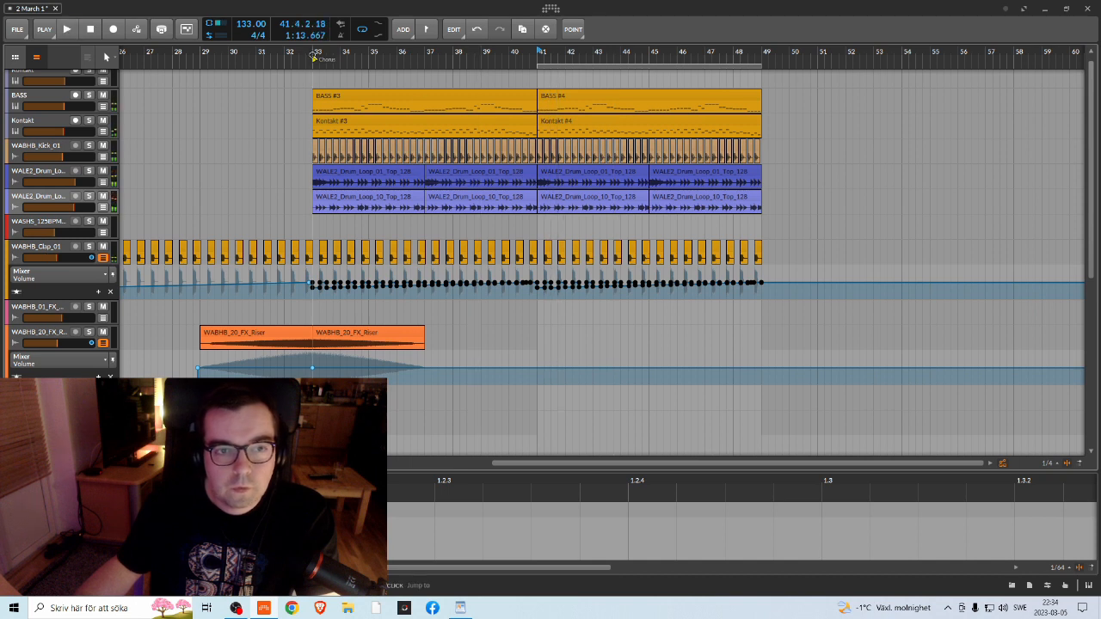
{"action": "key", "text": "space"}
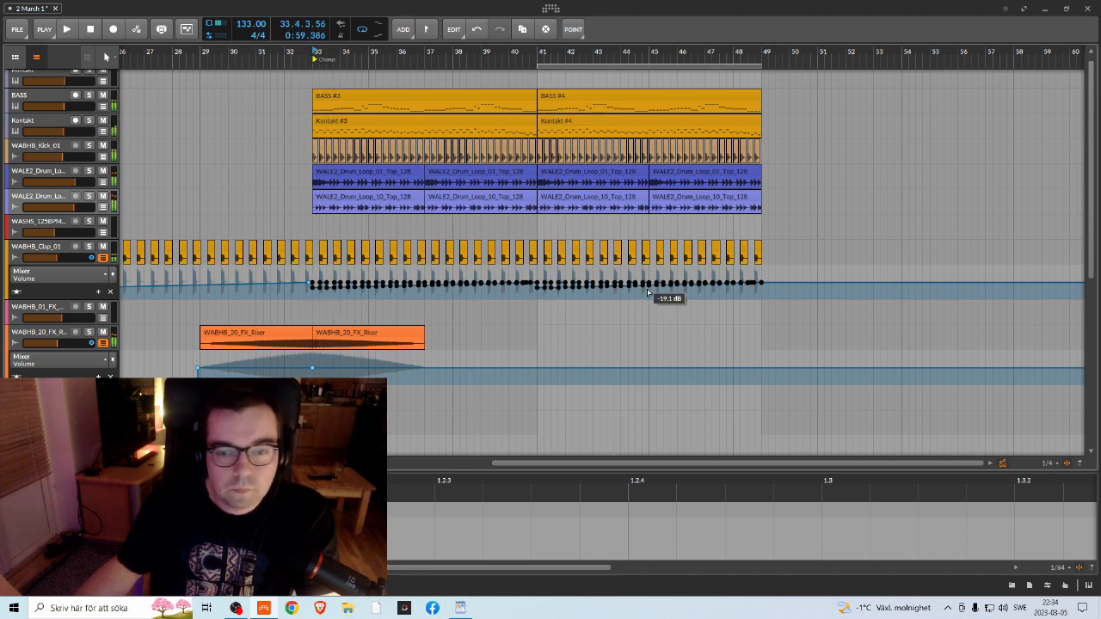
Step: Deselect the automation points and save the project
{"action": "left_click", "coordinate": [797, 52]}
{"action": "left_click", "coordinate": [15, 32]}
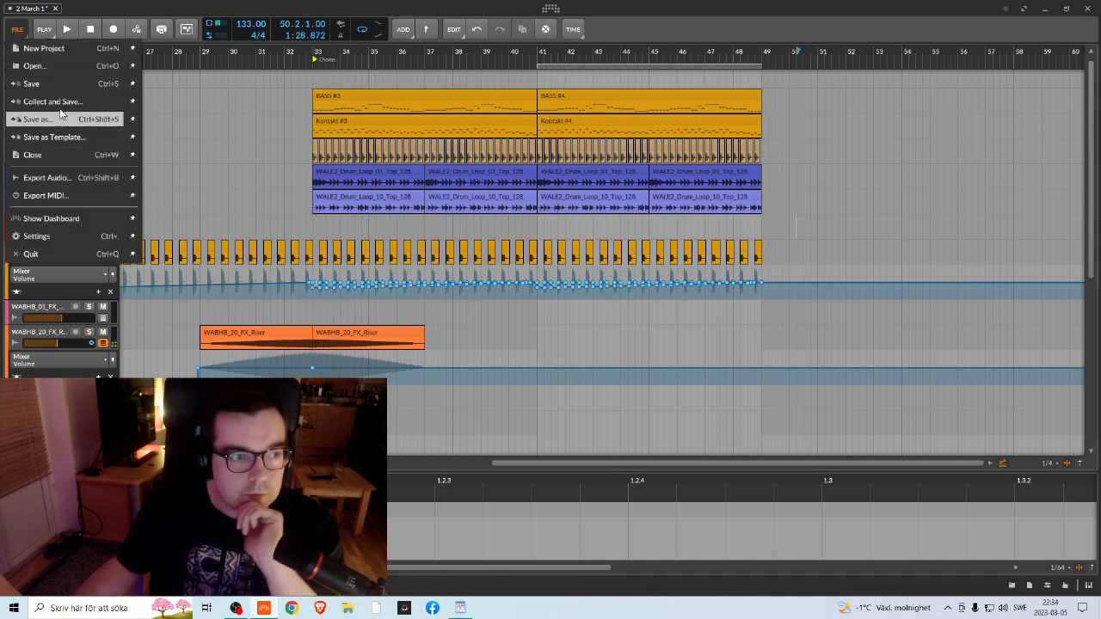
{"action": "left_click", "coordinate": [61, 120]}
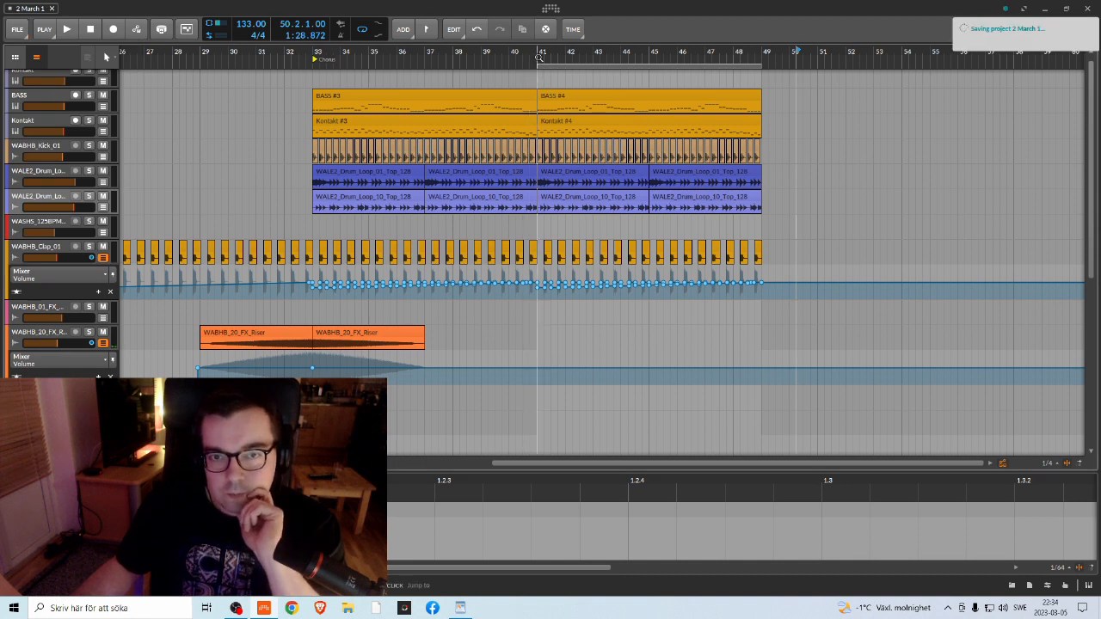
Step: Play the second chorus half from bar 41 and look through all its tracks
{"action": "key", "text": "space"}
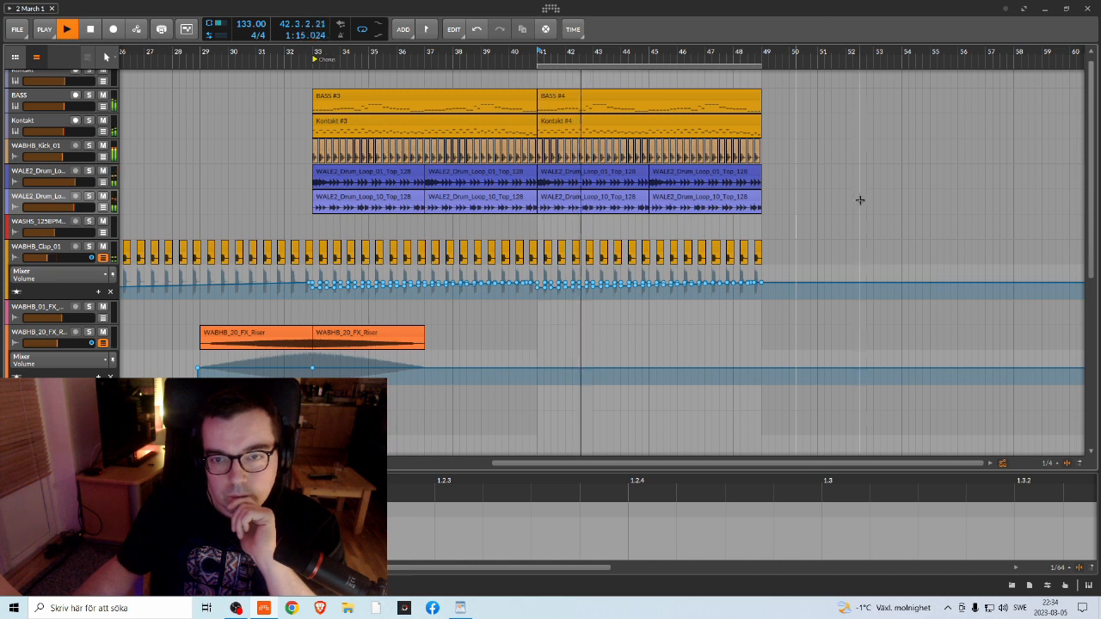
{"action": "scroll", "coordinate": [813, 219], "scroll_direction": "down", "scroll_amount": 3}
{"action": "key", "text": "space"}
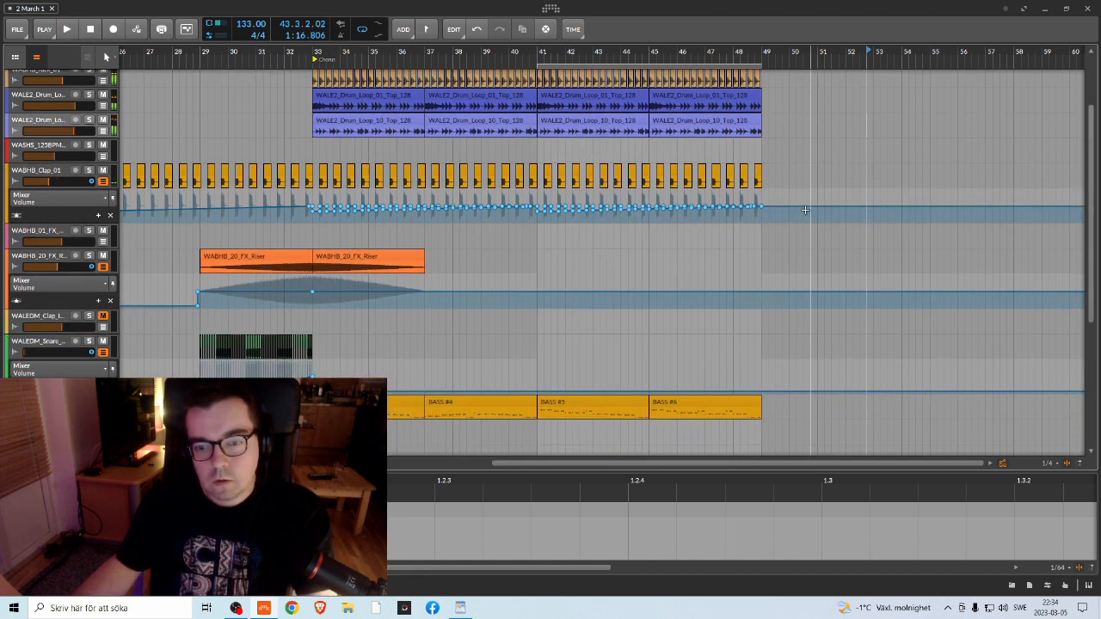
{"action": "scroll", "coordinate": [766, 249], "scroll_direction": "down", "scroll_amount": 8}
{"action": "scroll", "coordinate": [767, 249], "scroll_direction": "up", "scroll_amount": 10}
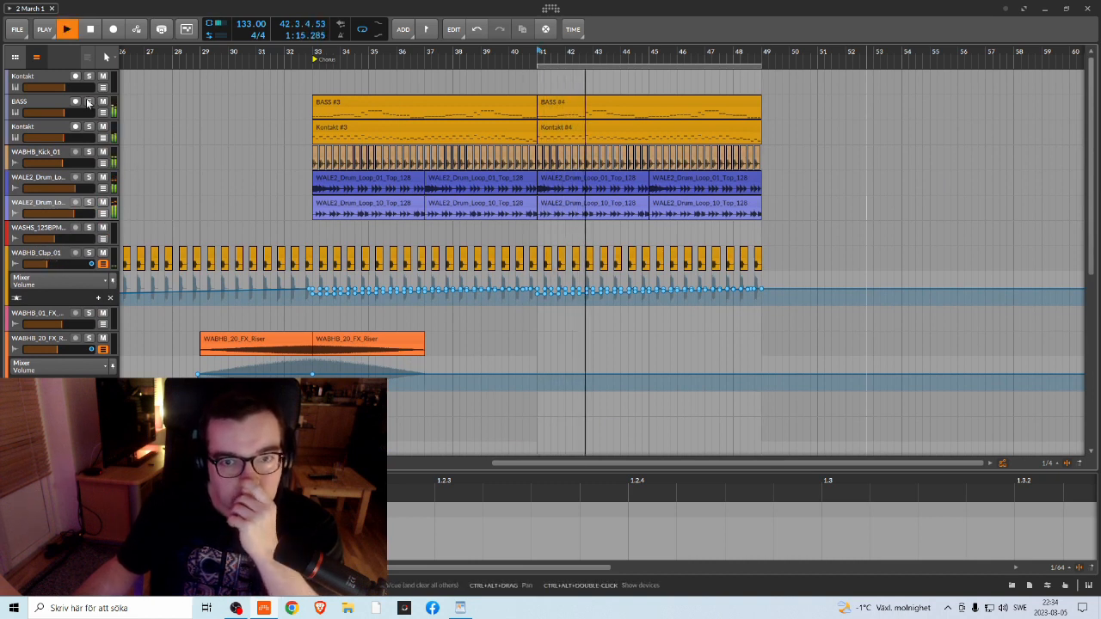
{"action": "key", "text": "space"}
Step: Solo the Kontakt track with the chorus melody, play from bar 33 and open the Kontakt #3 clip in an enlarged note editor
{"action": "left_click", "coordinate": [88, 126]}
{"action": "key", "text": "space"}
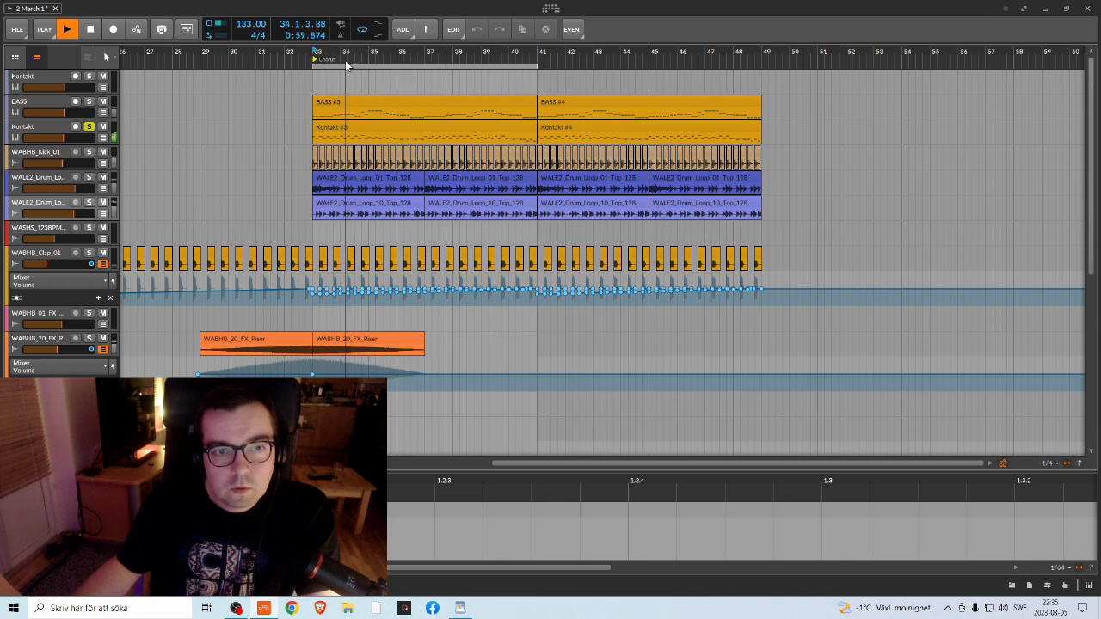
{"action": "left_click", "coordinate": [460, 128]}
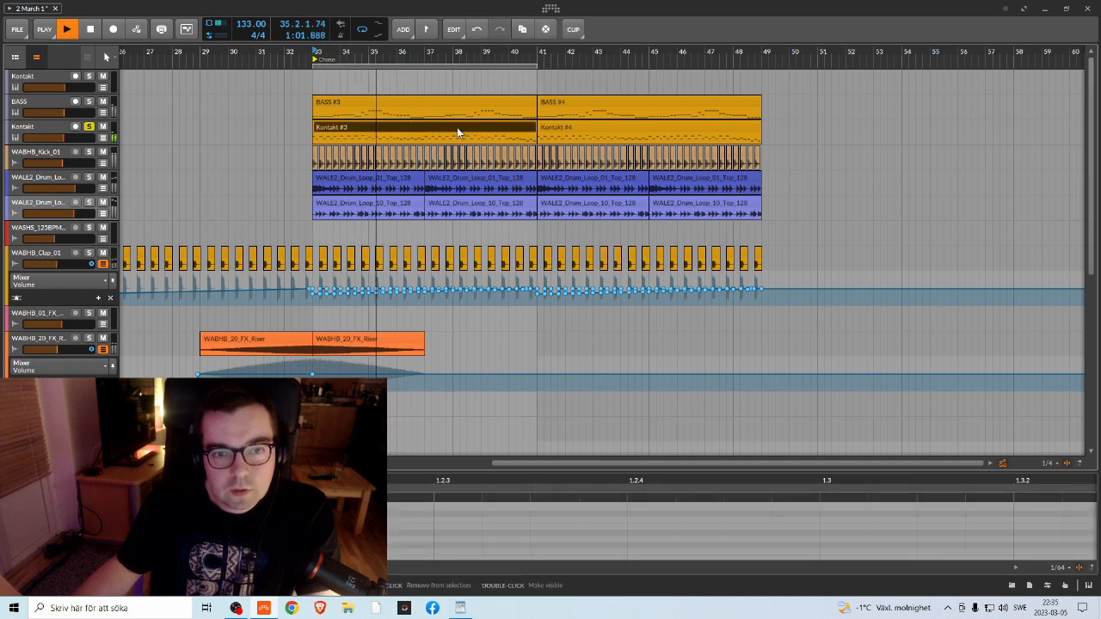
{"action": "double_click", "coordinate": [459, 128]}
{"action": "left_click", "coordinate": [89, 586]}
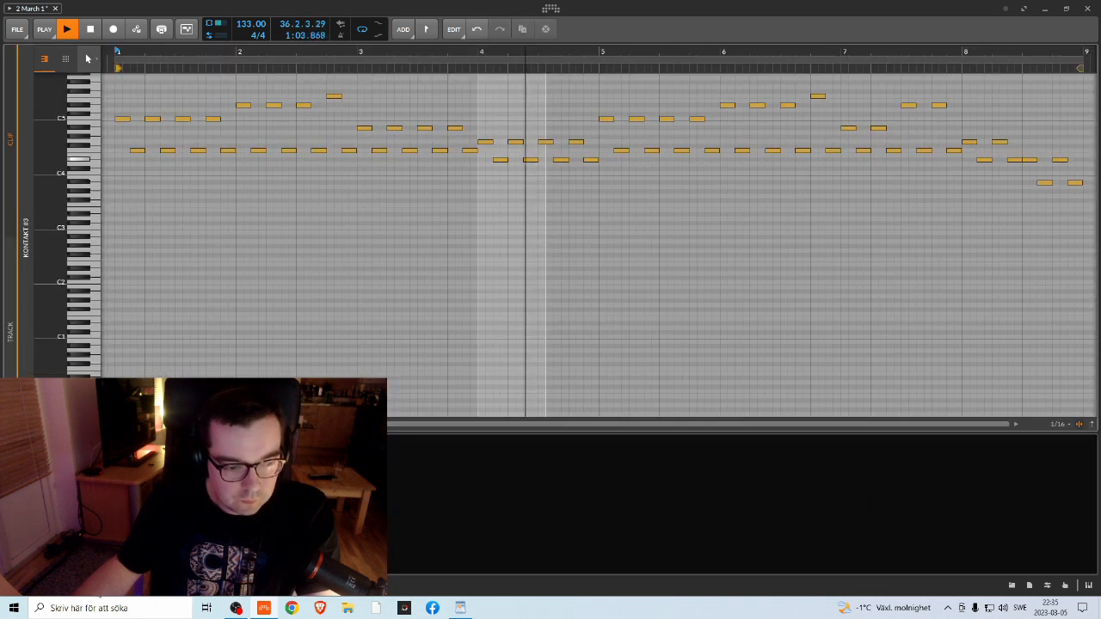
Step: Audition the Kontakt #3 melody and raise the last off-beat note of clip bar 2 to G5
{"action": "key", "text": "space"}
{"action": "key", "text": "space"}
{"action": "left_click_drag", "start_coordinate": [244, 53], "coordinate": [266, 53]}
{"action": "scroll", "coordinate": [260, 147], "scroll_direction": "up", "scroll_amount": 2}
{"action": "mouse_move", "coordinate": [331, 66]}
{"action": "left_mouse_down"}
{"action": "mouse_move", "coordinate": [244, 85]}
{"action": "mouse_move", "coordinate": [308, 77]}
{"action": "mouse_move", "coordinate": [380, 94]}
{"action": "left_mouse_up"}
{"action": "key", "text": "space"}
{"action": "key", "text": "space"}
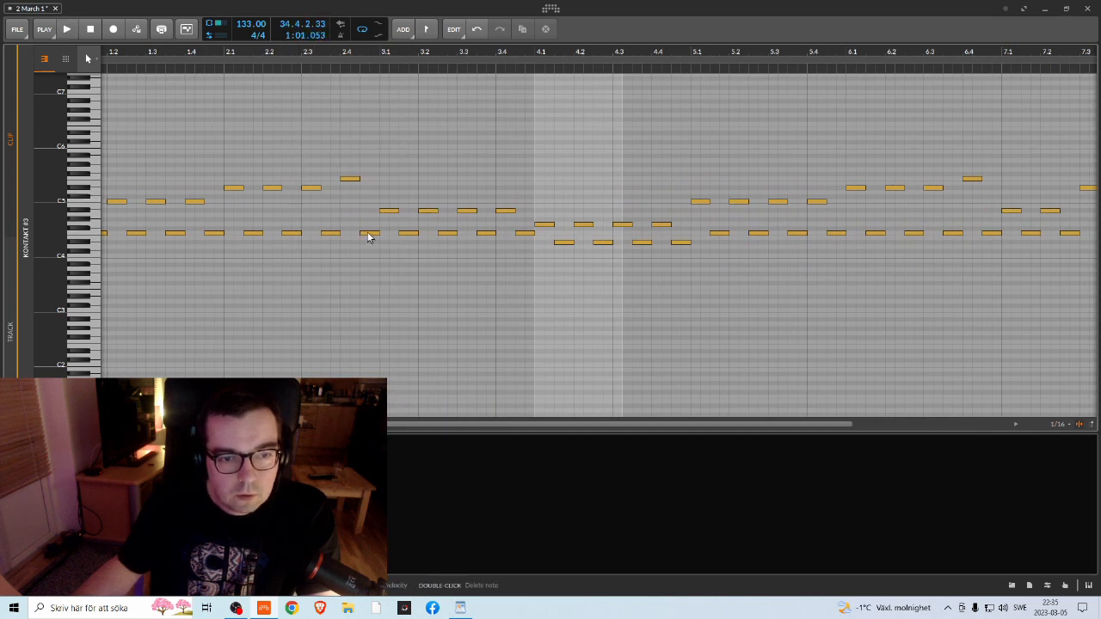
{"action": "left_click", "coordinate": [368, 233]}
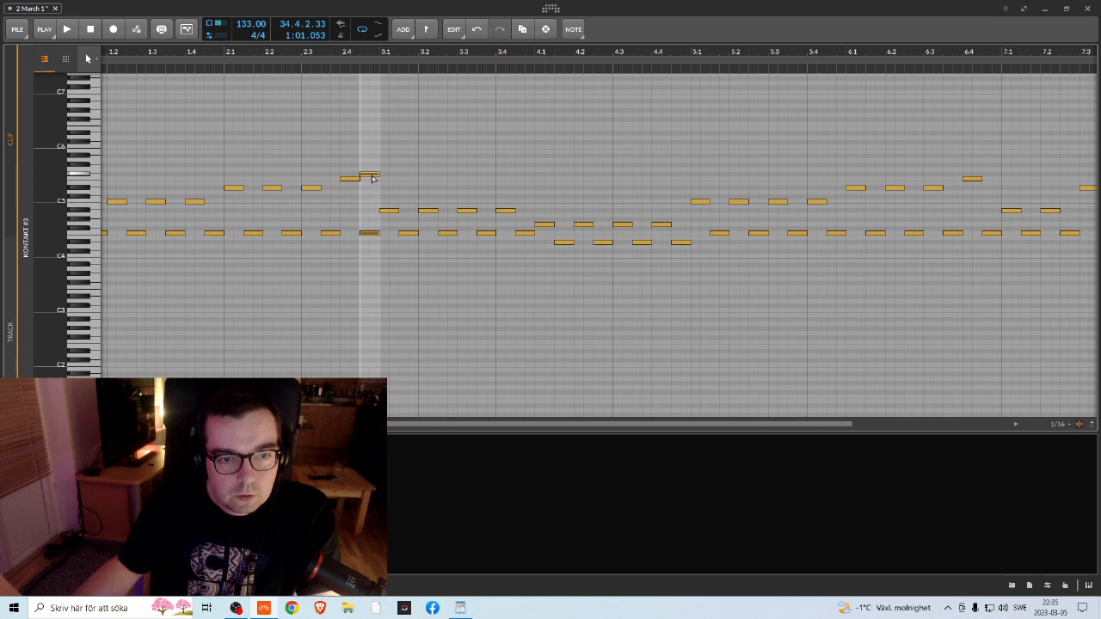
{"action": "key", "text": "space"}
{"action": "left_click_drag", "start_coordinate": [373, 174], "coordinate": [369, 174]}
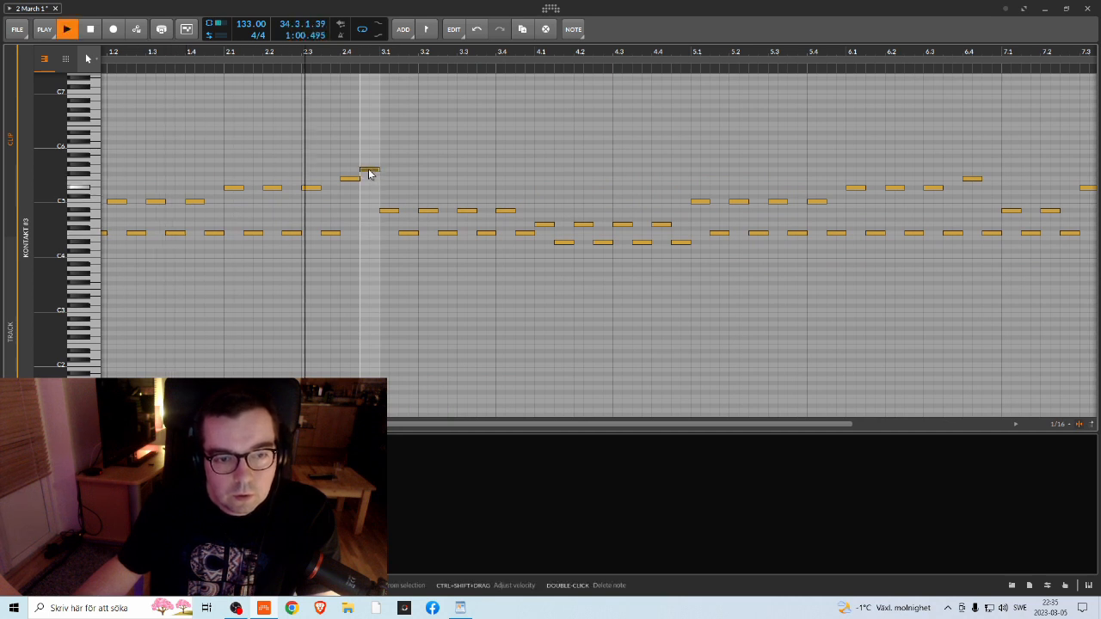
{"action": "key", "text": "space"}
Step: Raise the last off-beat note of clip bar 3 to C5 and replay the Kontakt #3 melody
{"action": "left_click", "coordinate": [511, 211]}
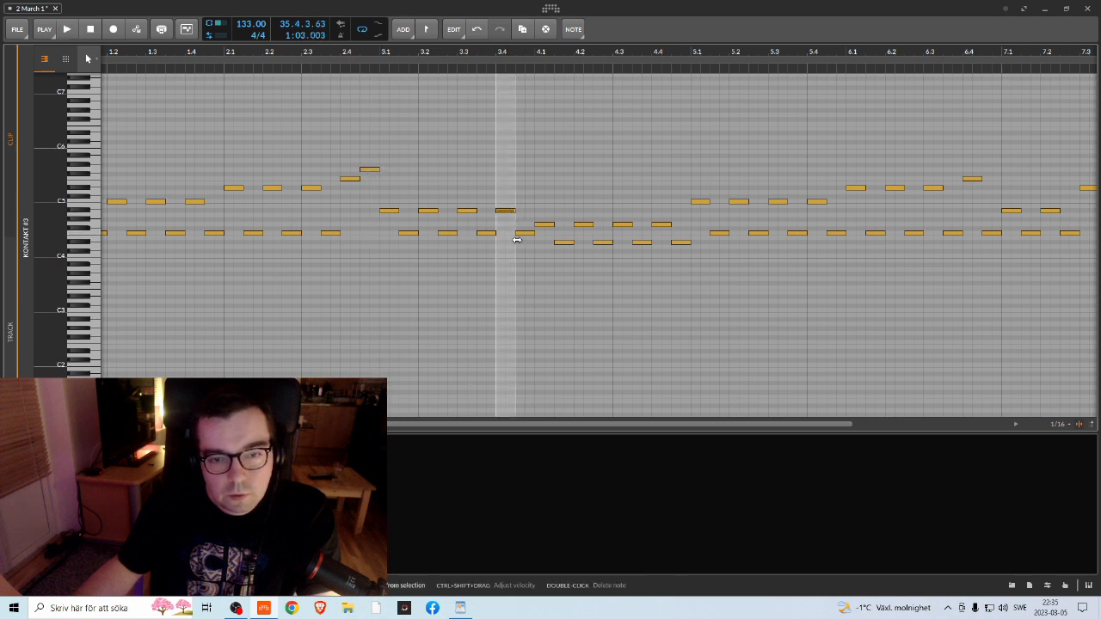
{"action": "left_click", "coordinate": [520, 237]}
{"action": "left_click_drag", "start_coordinate": [521, 205], "coordinate": [523, 205]}
{"action": "key", "text": "space"}
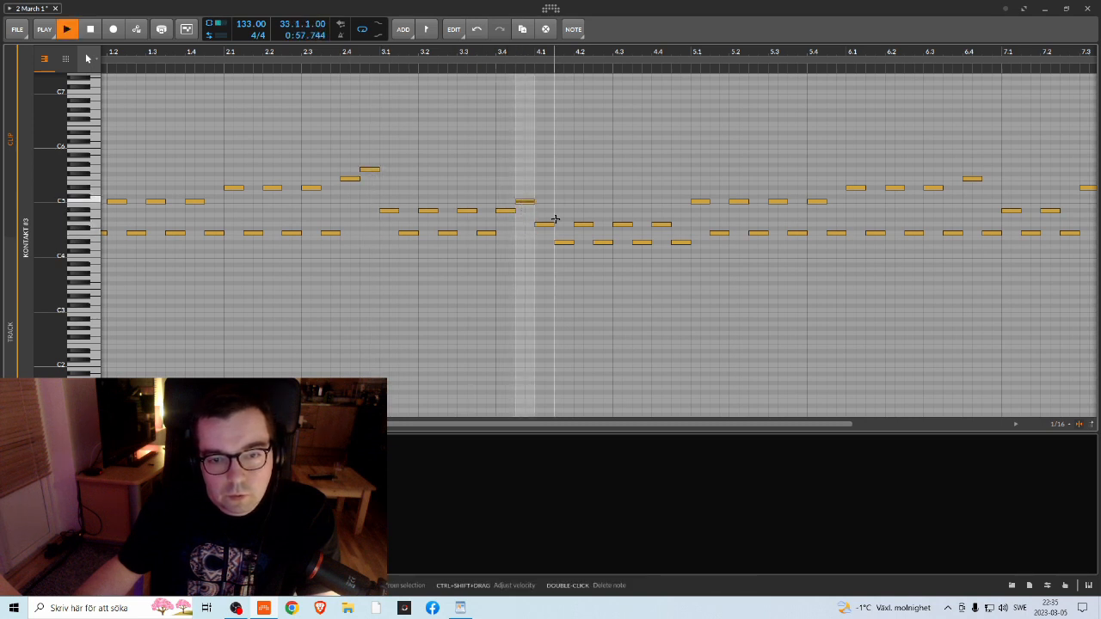
{"action": "left_click_drag", "start_coordinate": [478, 63], "coordinate": [382, 66]}
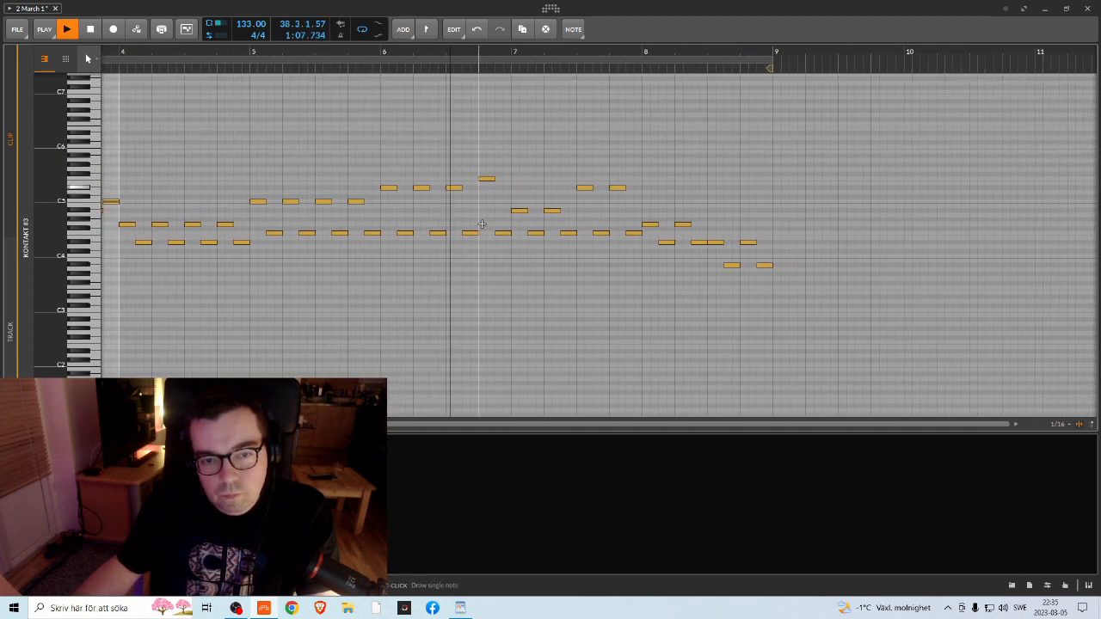
Step: Raise the last off-beat note of clip bar 6 to G5 and bar 7's beat-4 note to F5, replaying the melody
{"action": "key", "text": "space"}
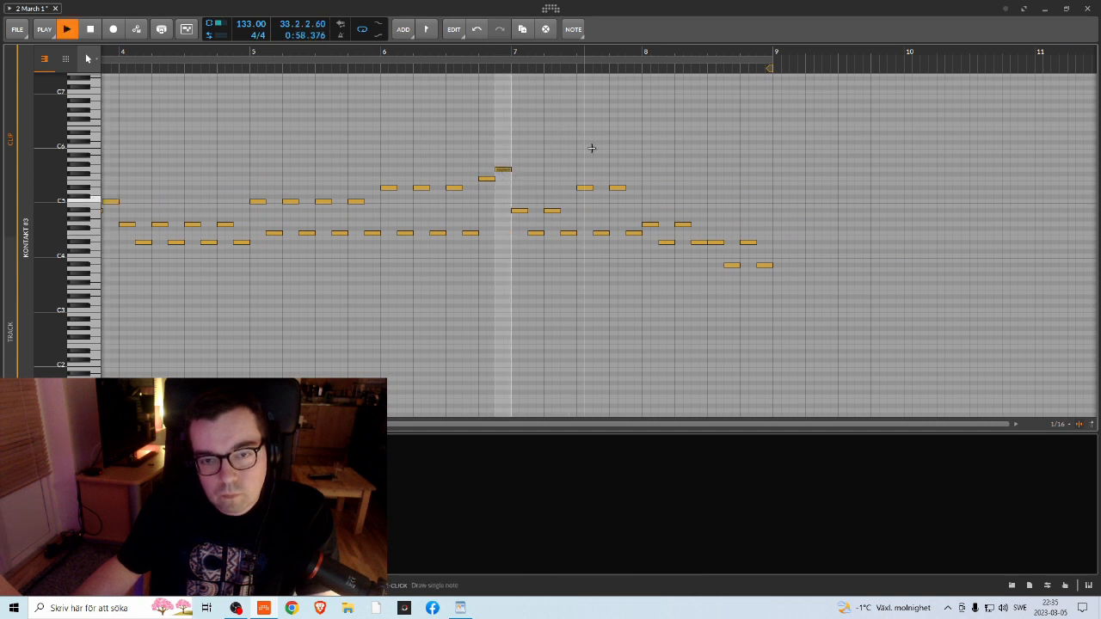
{"action": "left_click_drag", "start_coordinate": [569, 52], "coordinate": [436, 50]}
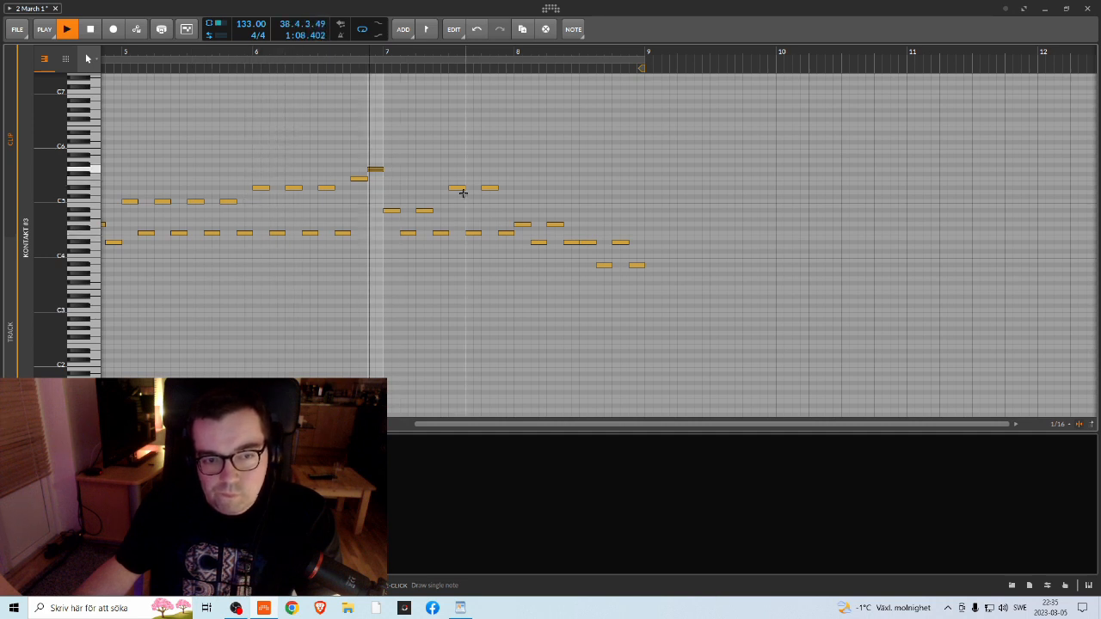
{"action": "key", "text": "space"}
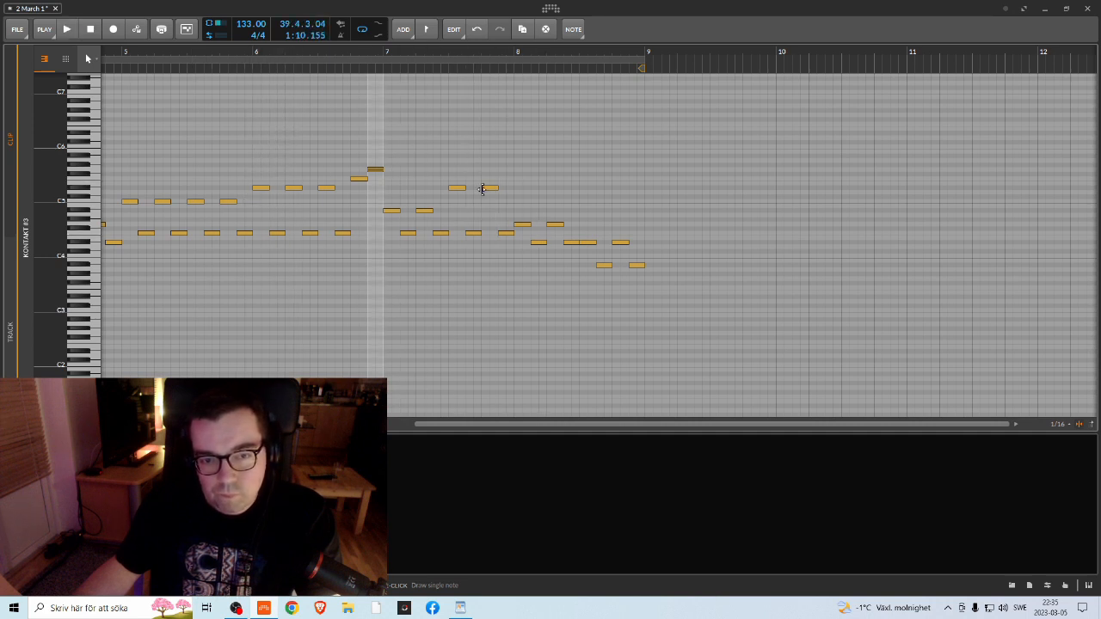
{"action": "left_click", "coordinate": [456, 189]}
{"action": "left_click", "coordinate": [489, 187]}
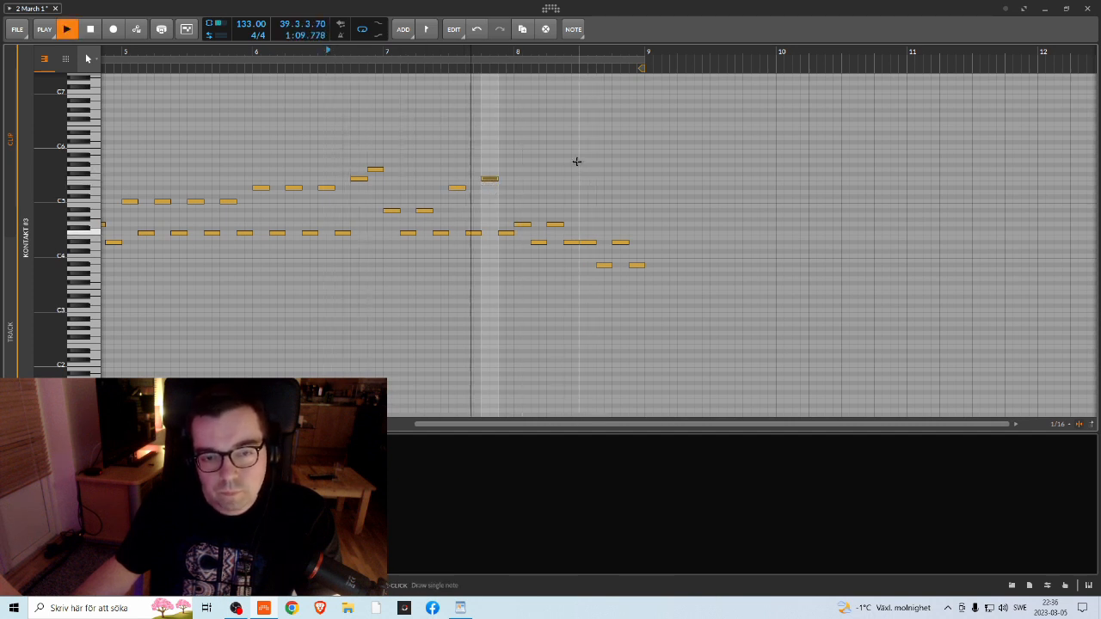
Step: Raise the beat-3 note of clip bar 8 to G4 and the off-beat note following it to D#4
{"action": "left_click", "coordinate": [592, 242]}
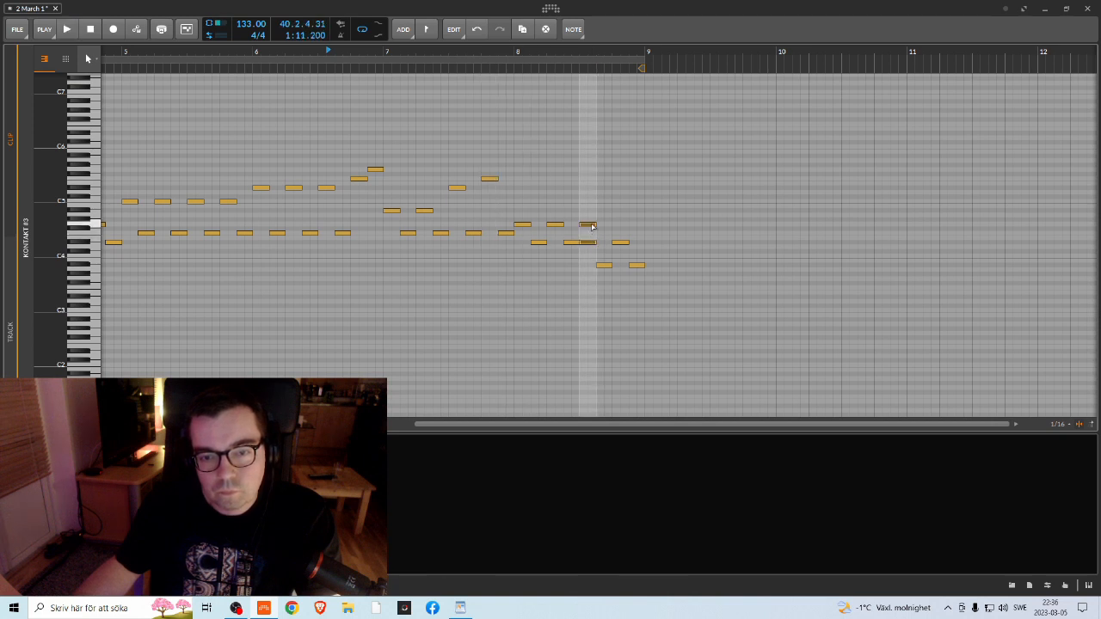
{"action": "left_click", "coordinate": [604, 266]}
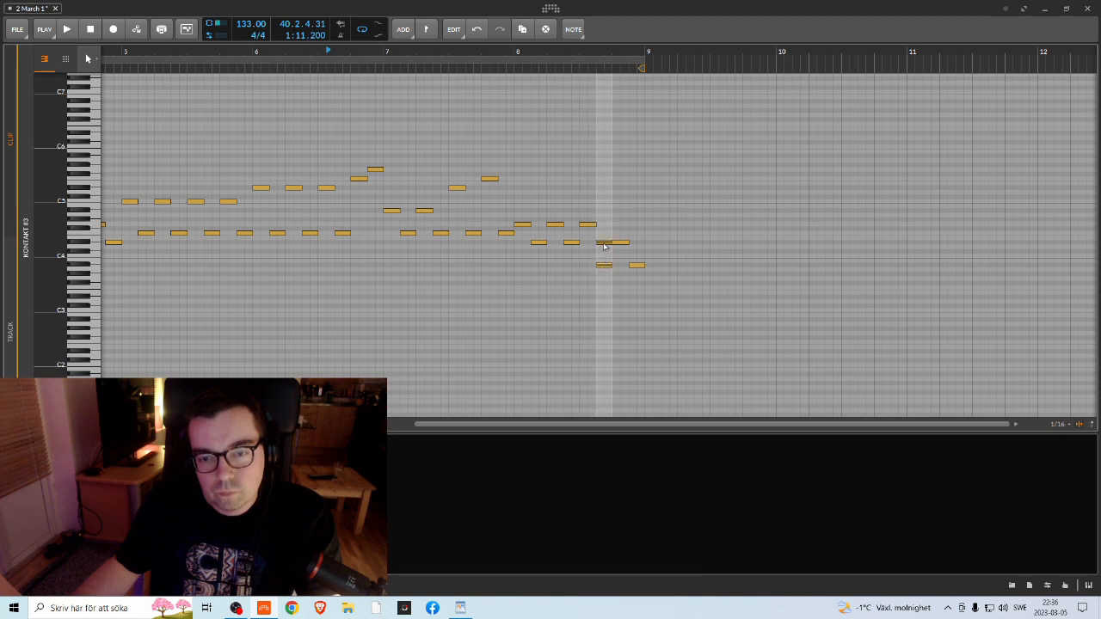
Step: Try deleting the low note late in bar 8, and undo the recent note edits there
{"action": "key", "text": "Delete"}
{"action": "left_click", "coordinate": [636, 265]}
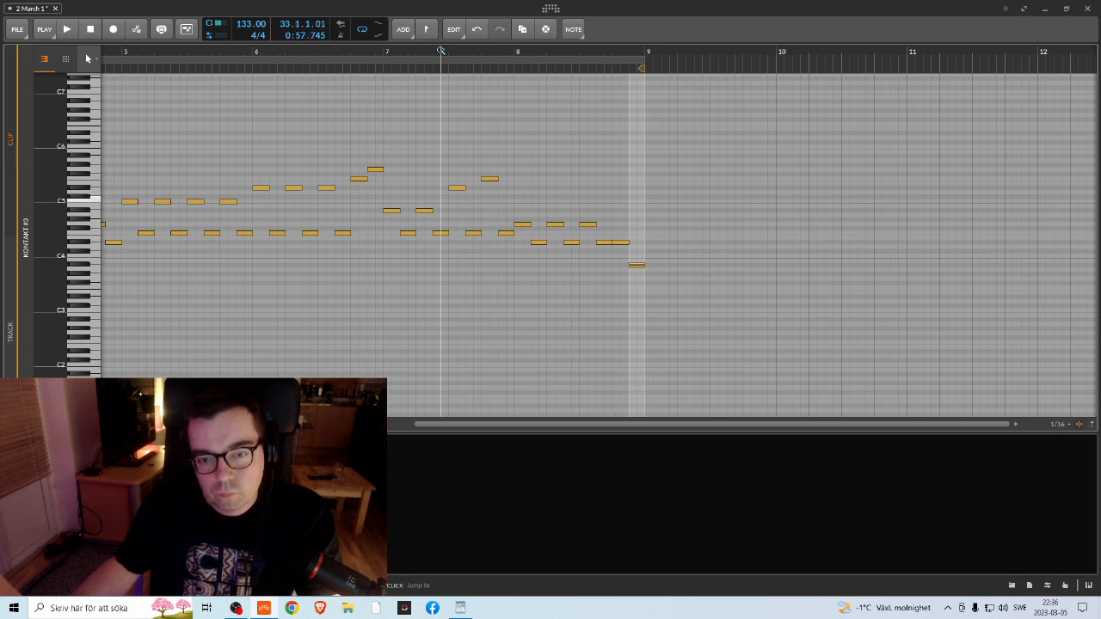
{"action": "key", "text": "ctrl+z"}
{"action": "key", "text": "ctrl+z"}
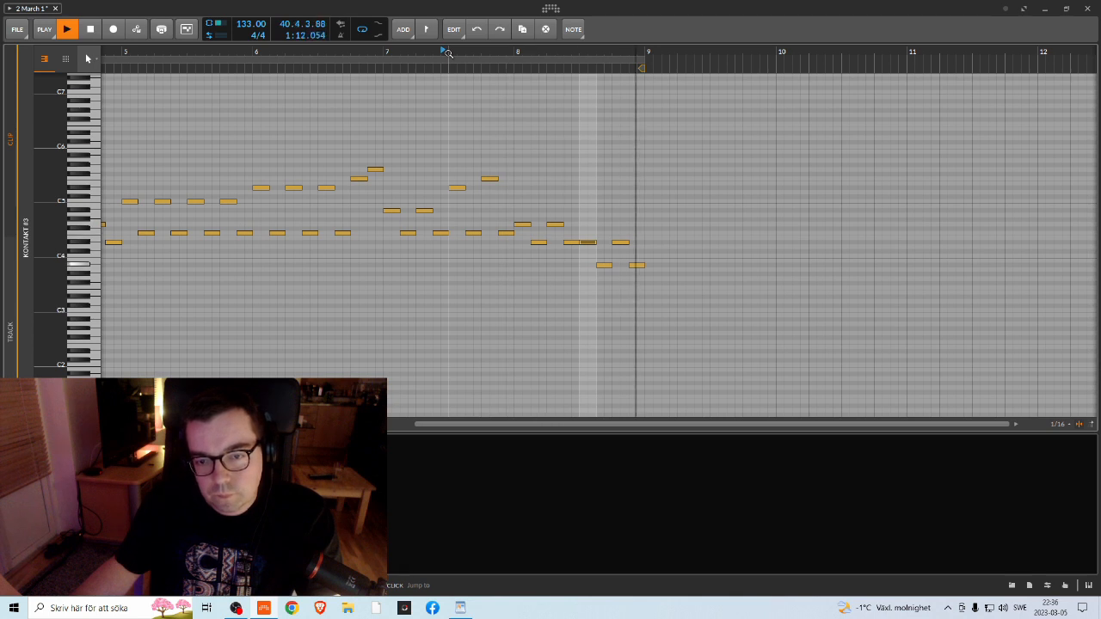
Step: Stop playback of the melody, clear the note selection and return to the arrangement view
{"action": "key", "text": "space"}
{"action": "left_click", "coordinate": [558, 151]}
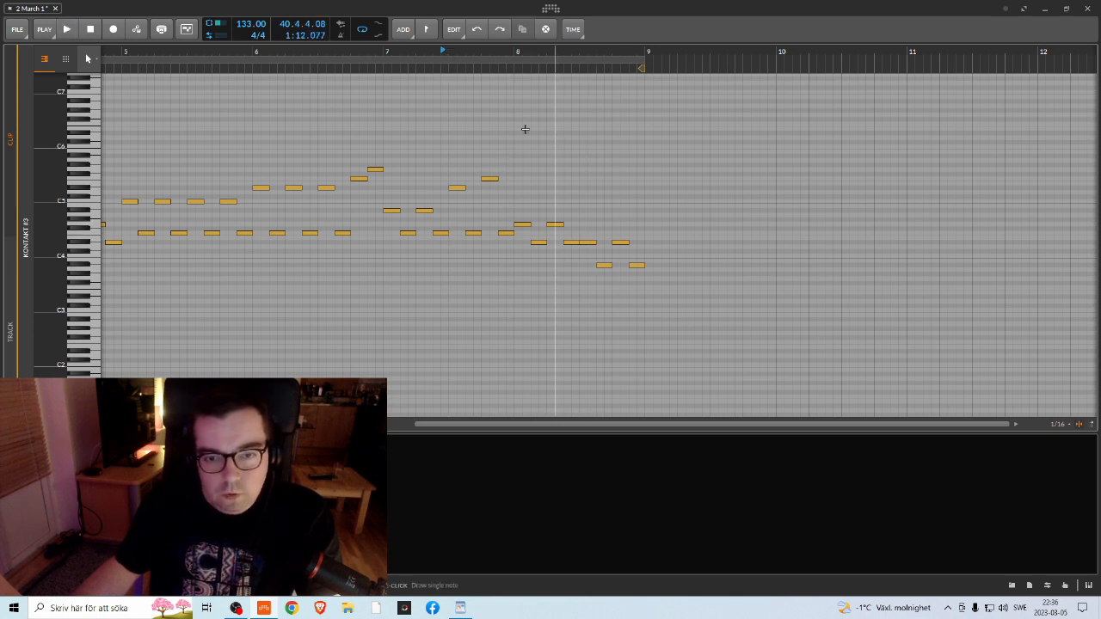
{"action": "scroll", "coordinate": [568, 108], "scroll_direction": "down", "scroll_amount": 3}
{"action": "key", "text": "Tab"}
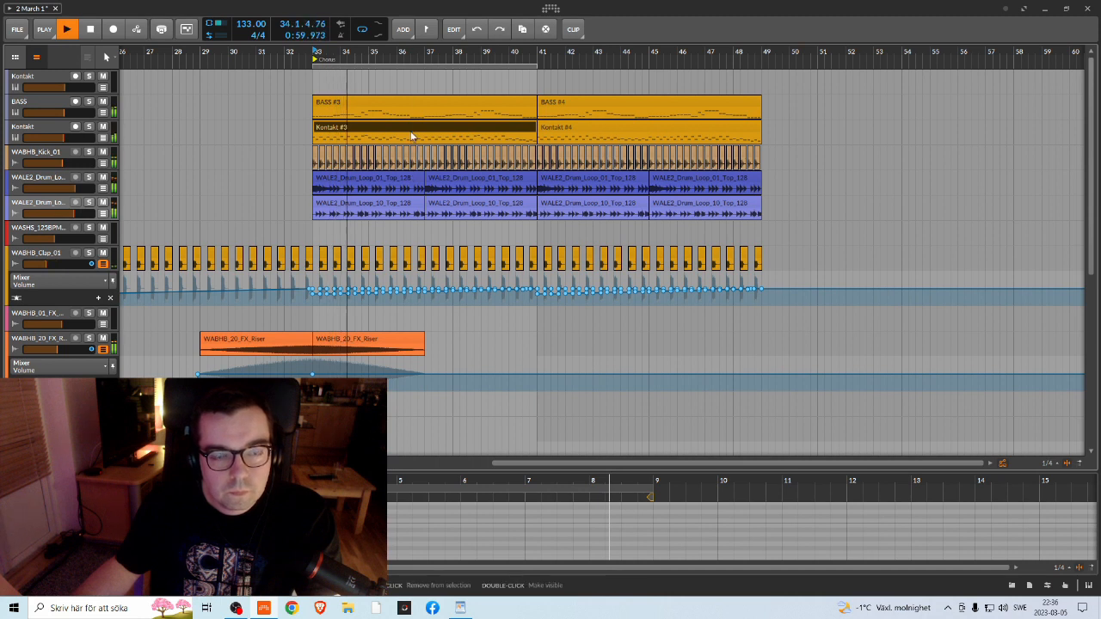
Step: Raise the volume of the Kontakt track below BASS slightly and turn off looping
{"action": "left_click_drag", "start_coordinate": [65, 136], "coordinate": [69, 137]}
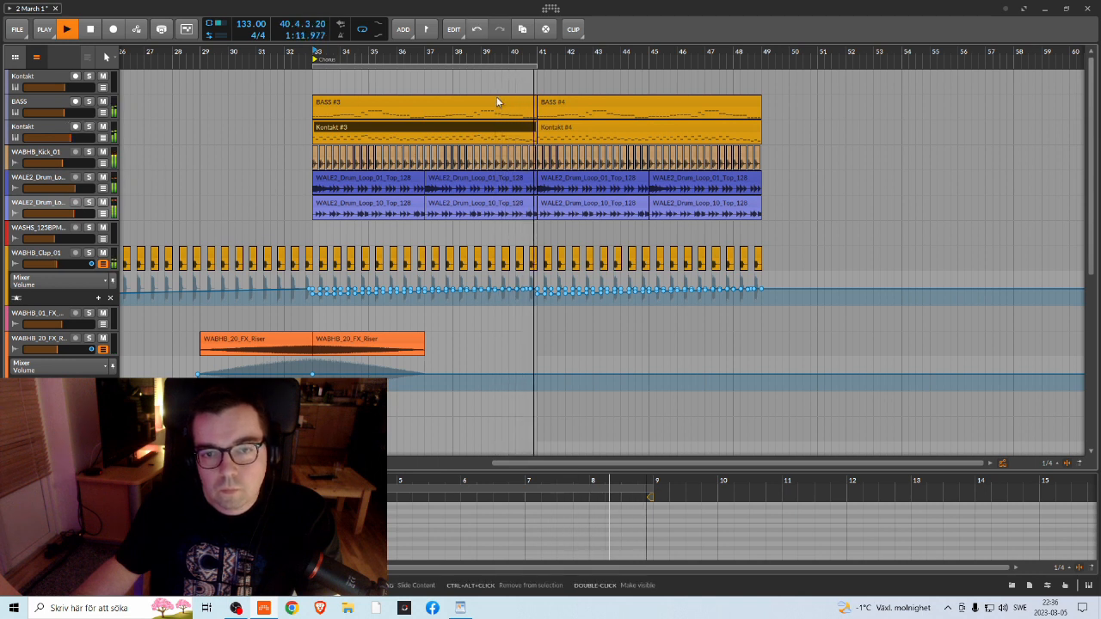
{"action": "left_click", "coordinate": [360, 32]}
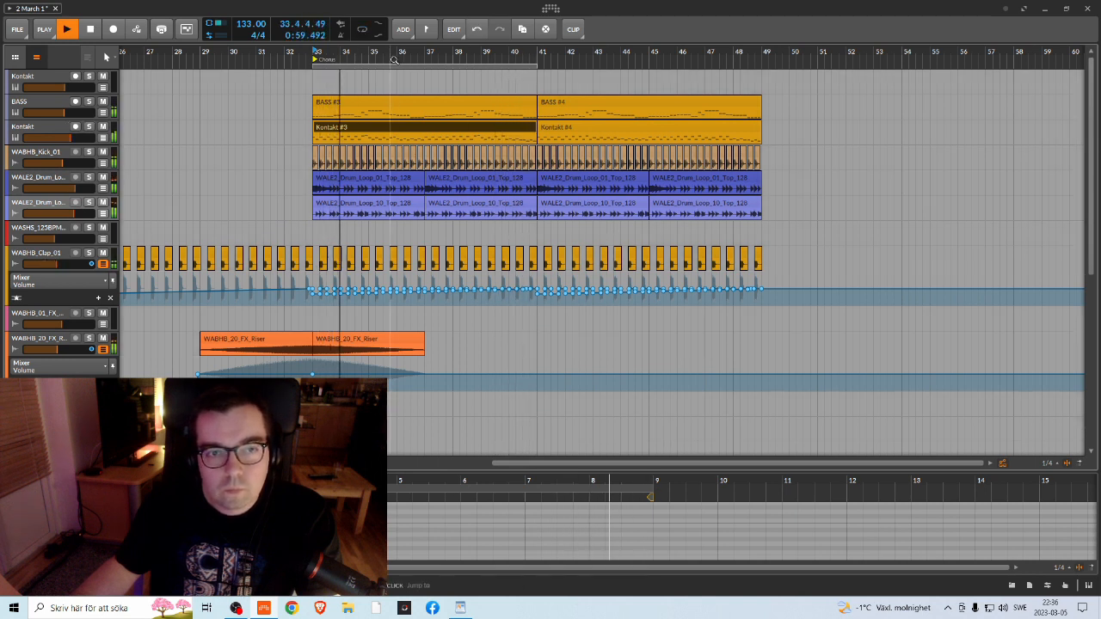
{"action": "scroll", "coordinate": [333, 78], "scroll_direction": "right", "scroll_amount": 2}
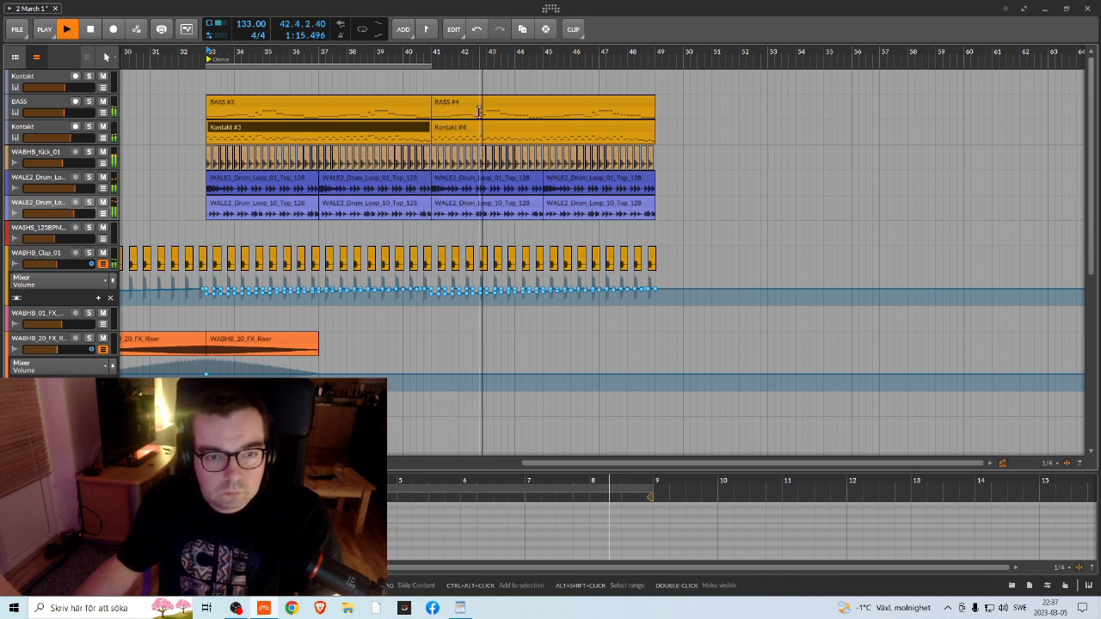
Step: Replace the Kontakt #4 clip at bar 41 with a copy of the Kontakt #3 clip
{"action": "left_click", "coordinate": [525, 138]}
{"action": "key", "text": "space"}
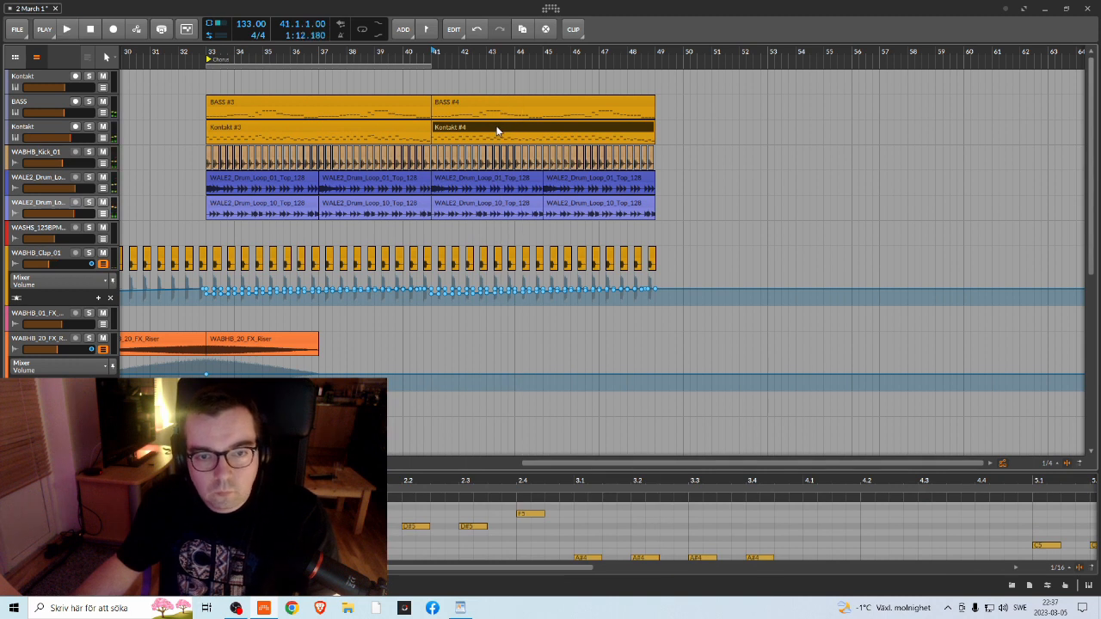
{"action": "key", "text": "Delete"}
{"action": "left_click", "coordinate": [364, 122]}
{"action": "left_click_drag", "start_coordinate": [345, 125], "coordinate": [568, 133]}
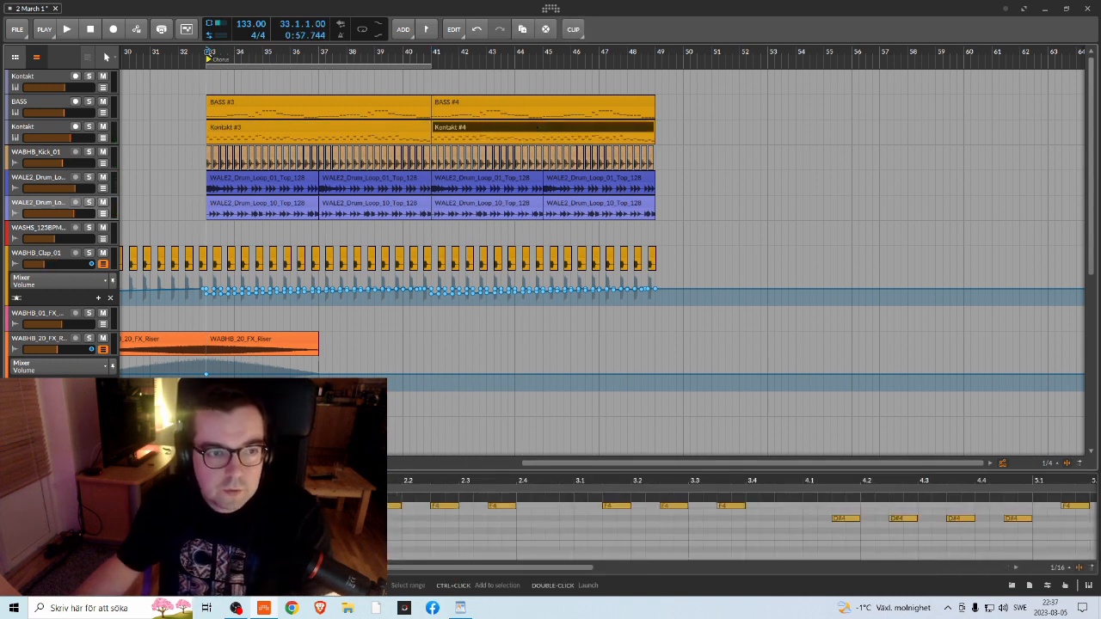
Step: Play the chorus from bar 33 and extend the loop range's end to bar 49
{"action": "key", "text": "space"}
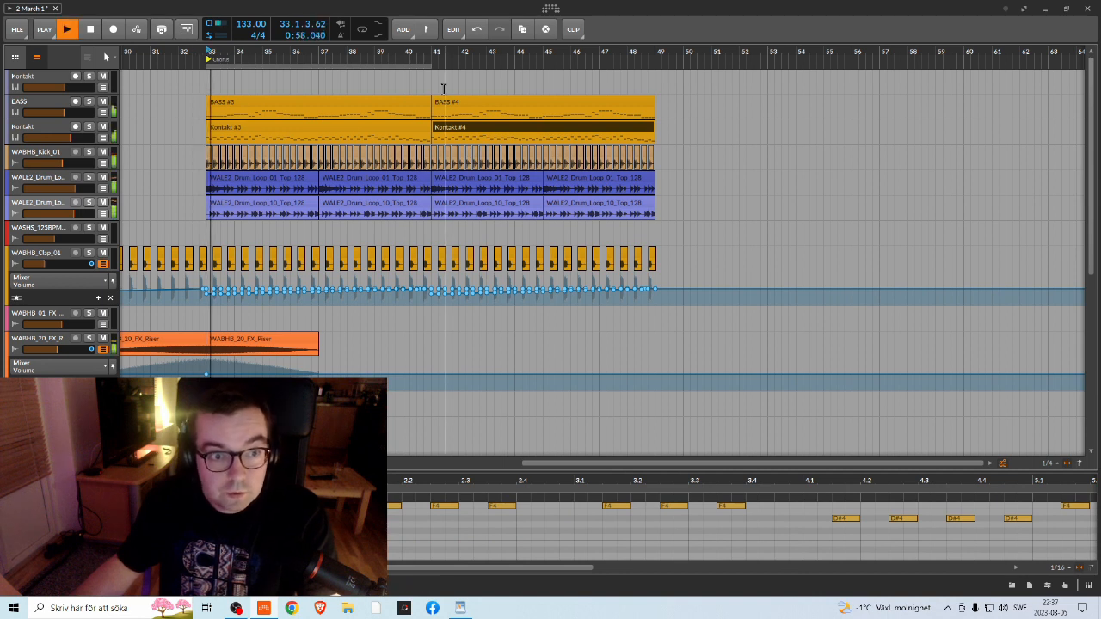
{"action": "left_click", "coordinate": [498, 68]}
{"action": "left_click_drag", "start_coordinate": [497, 68], "coordinate": [649, 74]}
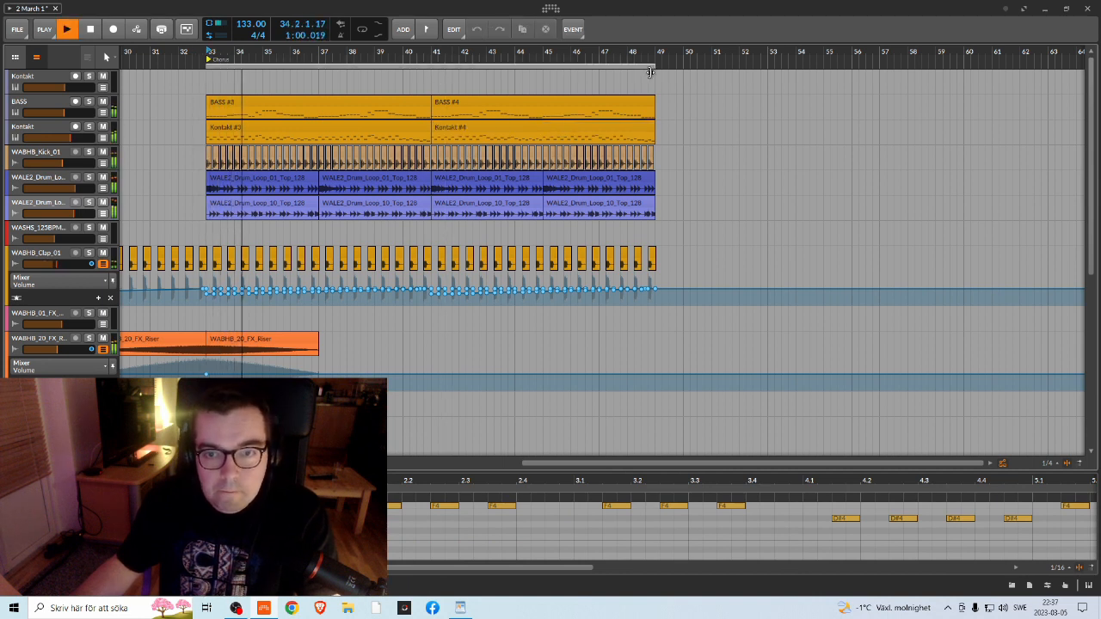
Step: Switch to OBS to check the running recording, and return to the Bitwig project
{"action": "left_click", "coordinate": [244, 610]}
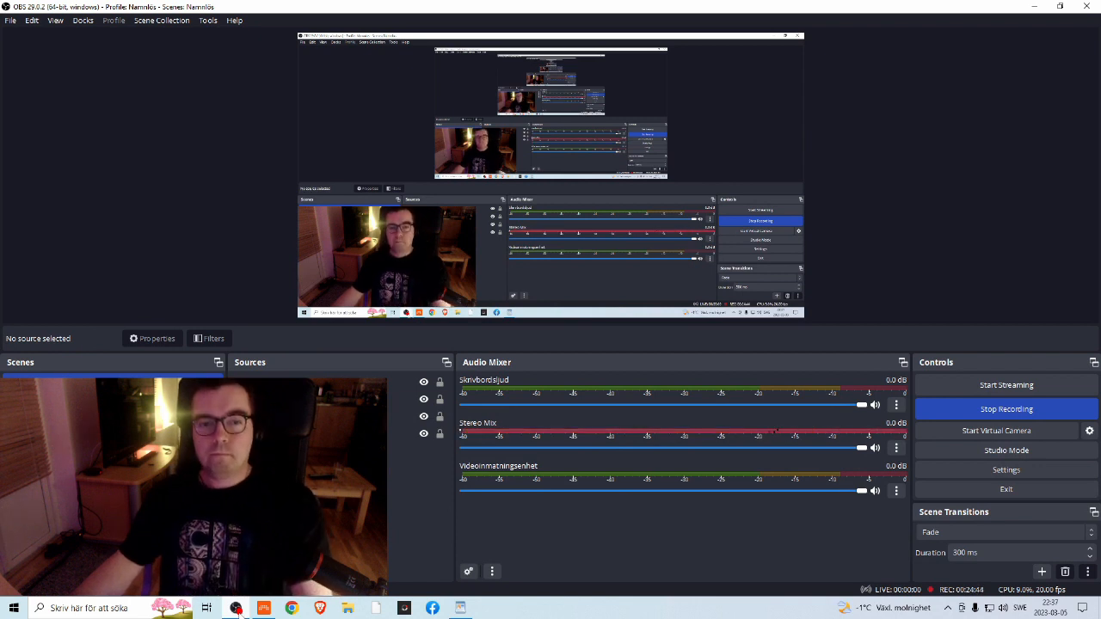
{"action": "left_click", "coordinate": [235, 609]}
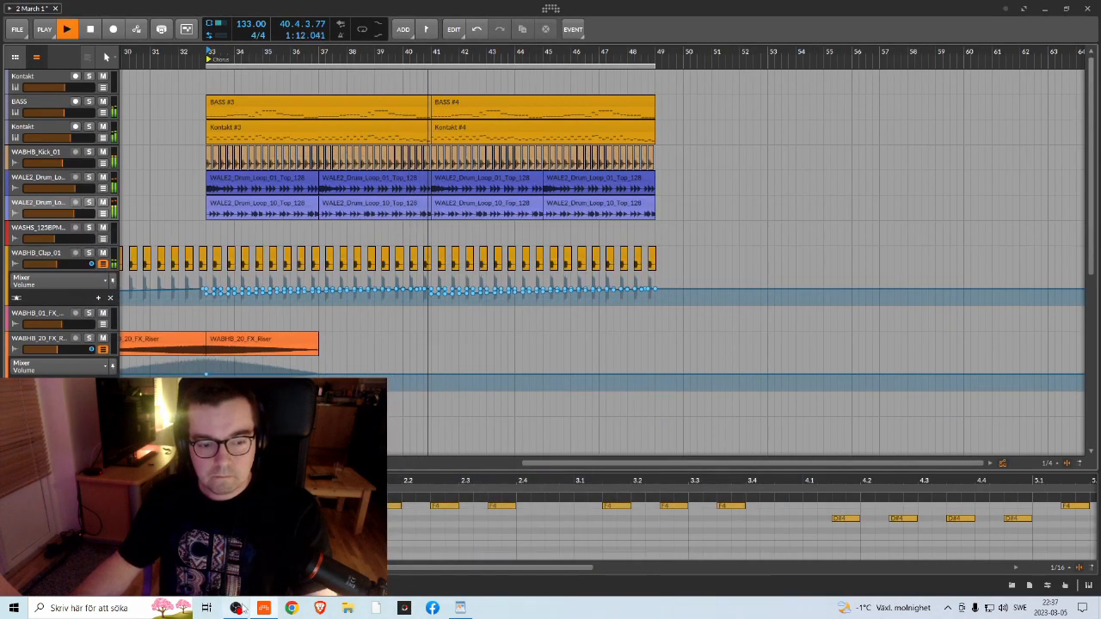
{"action": "left_click", "coordinate": [238, 609]}
{"action": "left_click", "coordinate": [237, 608]}
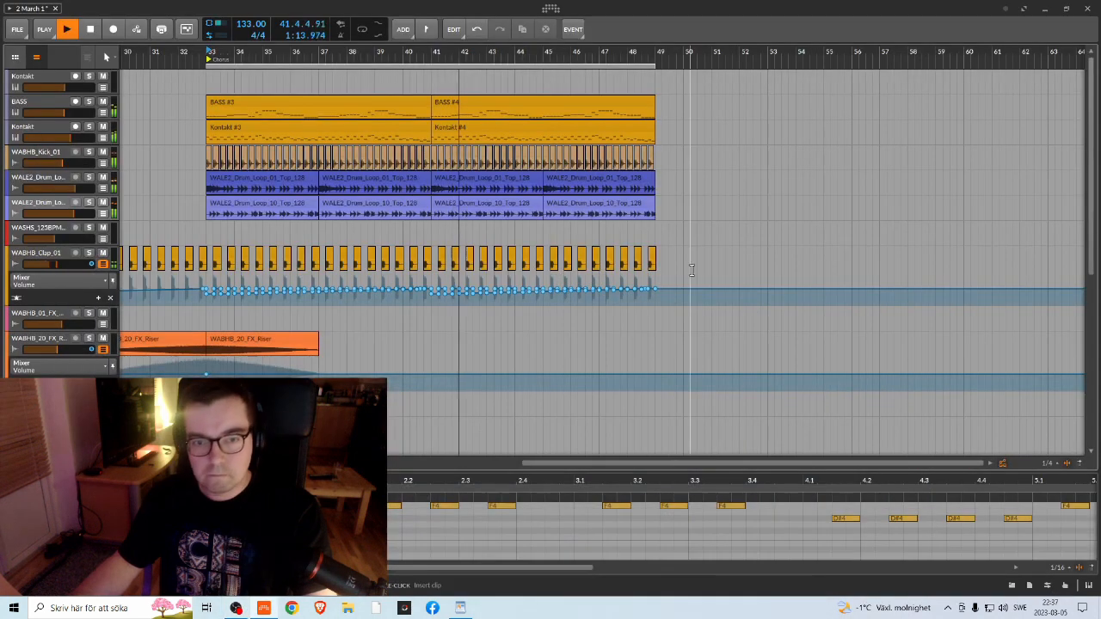
Step: Look over the tracks of the whole arrangement from bar 1 to the chorus while it plays
{"action": "scroll", "coordinate": [675, 258], "scroll_direction": "down", "scroll_amount": 3}
{"action": "scroll", "coordinate": [602, 258], "scroll_direction": "up", "scroll_amount": 4}
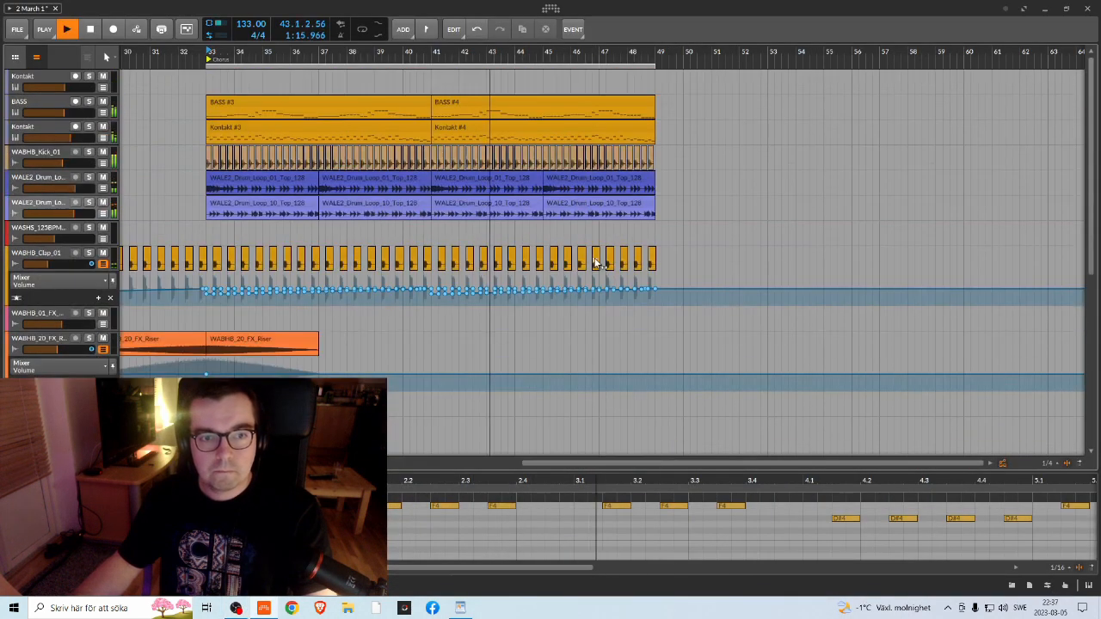
{"action": "scroll", "coordinate": [575, 172], "scroll_direction": "down", "scroll_amount": 3}
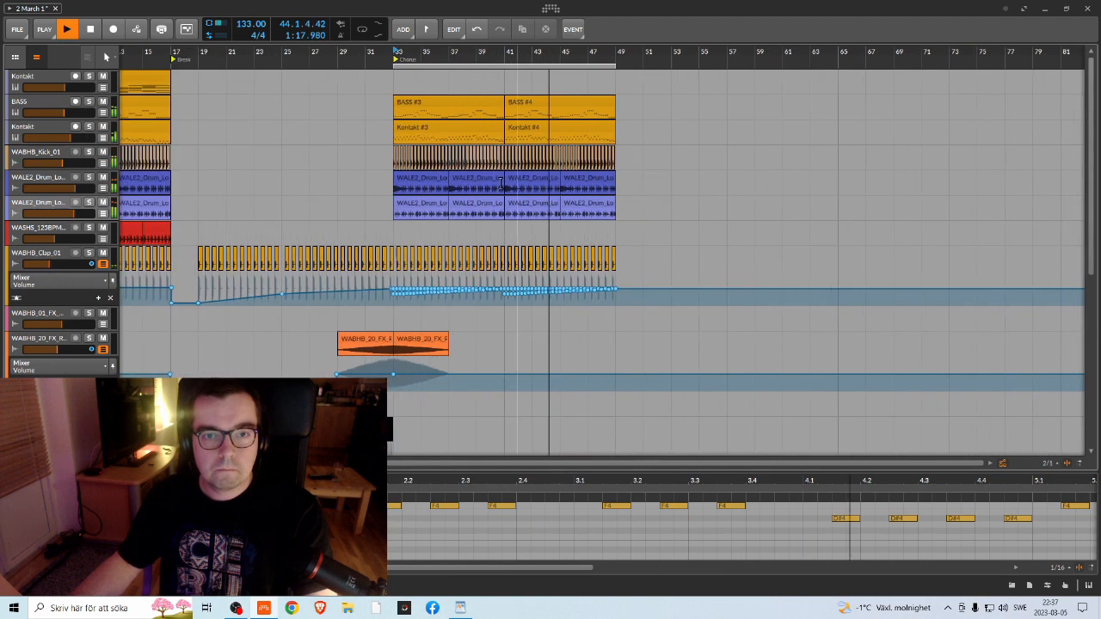
{"action": "scroll", "coordinate": [467, 206], "scroll_direction": "down", "scroll_amount": 5}
{"action": "scroll", "coordinate": [466, 206], "scroll_direction": "up", "scroll_amount": 5}
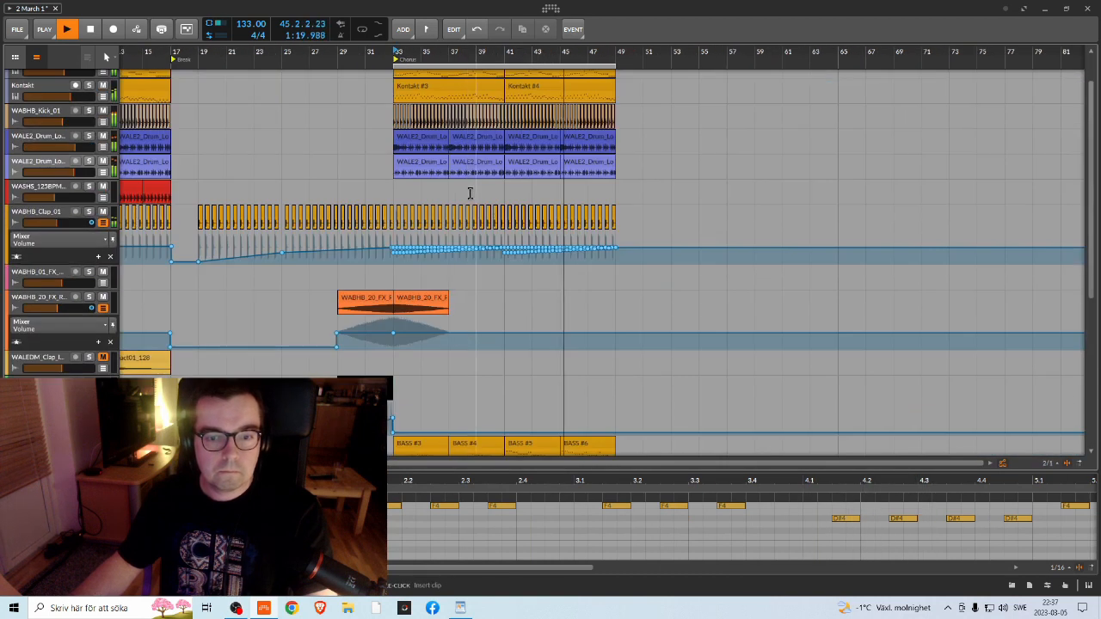
{"action": "scroll", "coordinate": [473, 189], "scroll_direction": "left", "scroll_amount": 3}
{"action": "scroll", "coordinate": [373, 137], "scroll_direction": "up", "scroll_amount": 2}
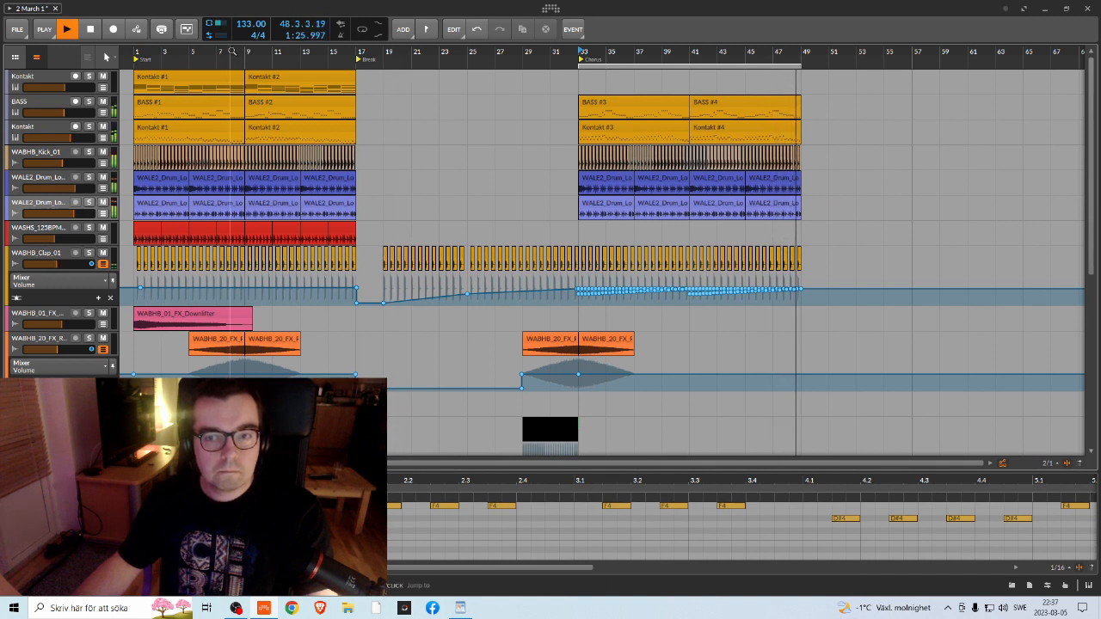
Step: Play the song from bar 1 into the break, reviewing the clips on all tracks, and stop playback
{"action": "key", "text": "space"}
{"action": "key", "text": "space"}
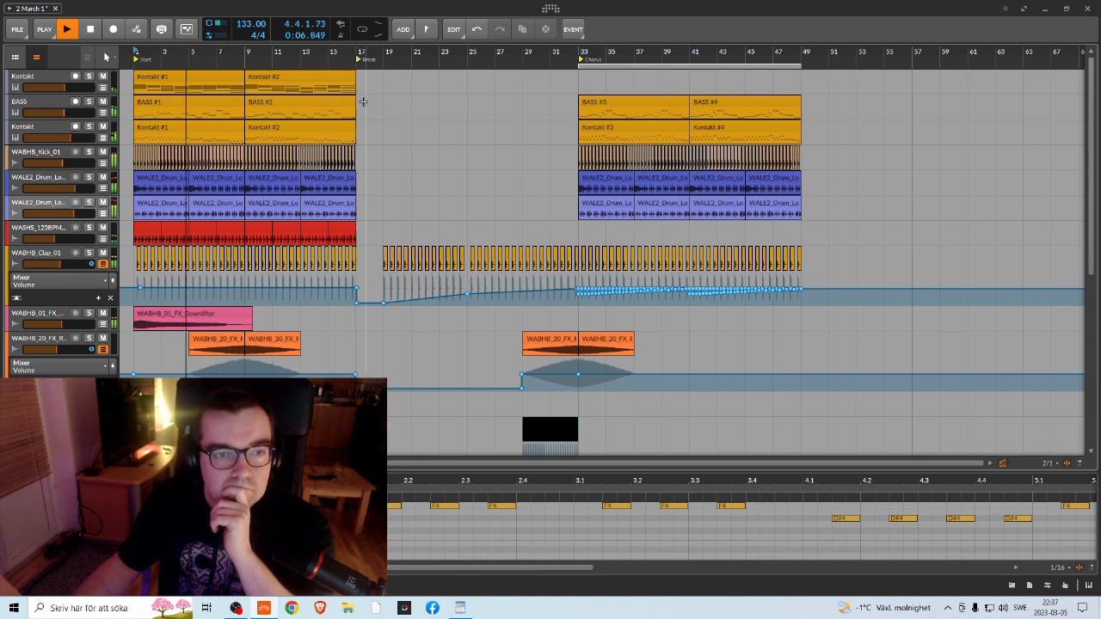
{"action": "scroll", "coordinate": [360, 101], "scroll_direction": "down", "scroll_amount": 5}
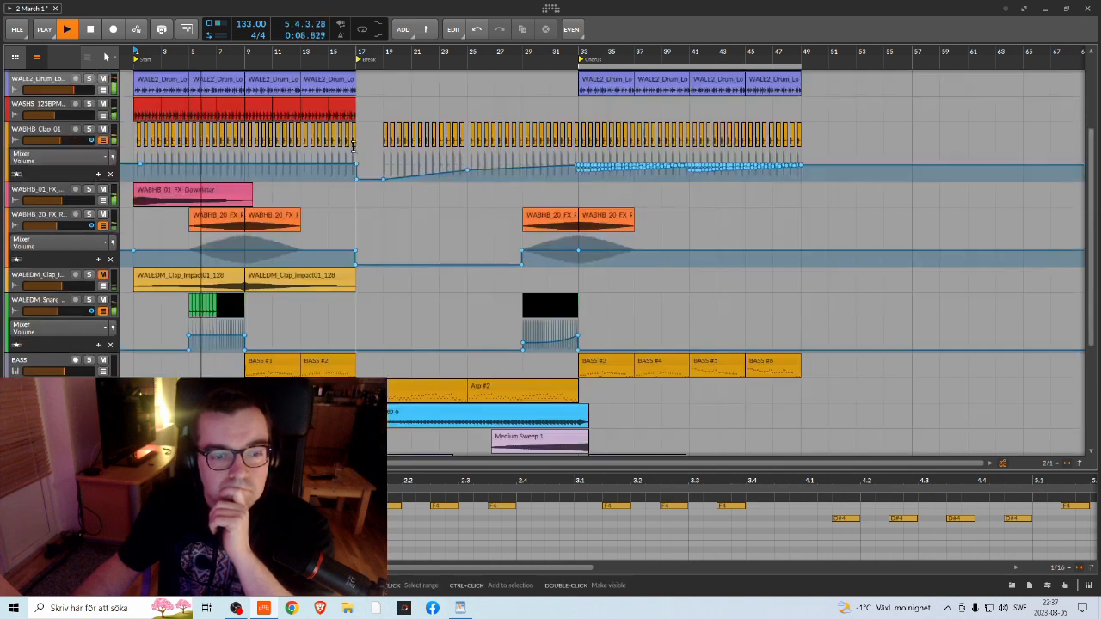
{"action": "scroll", "coordinate": [355, 145], "scroll_direction": "up", "scroll_amount": 2}
{"action": "scroll", "coordinate": [354, 144], "scroll_direction": "up", "scroll_amount": 4}
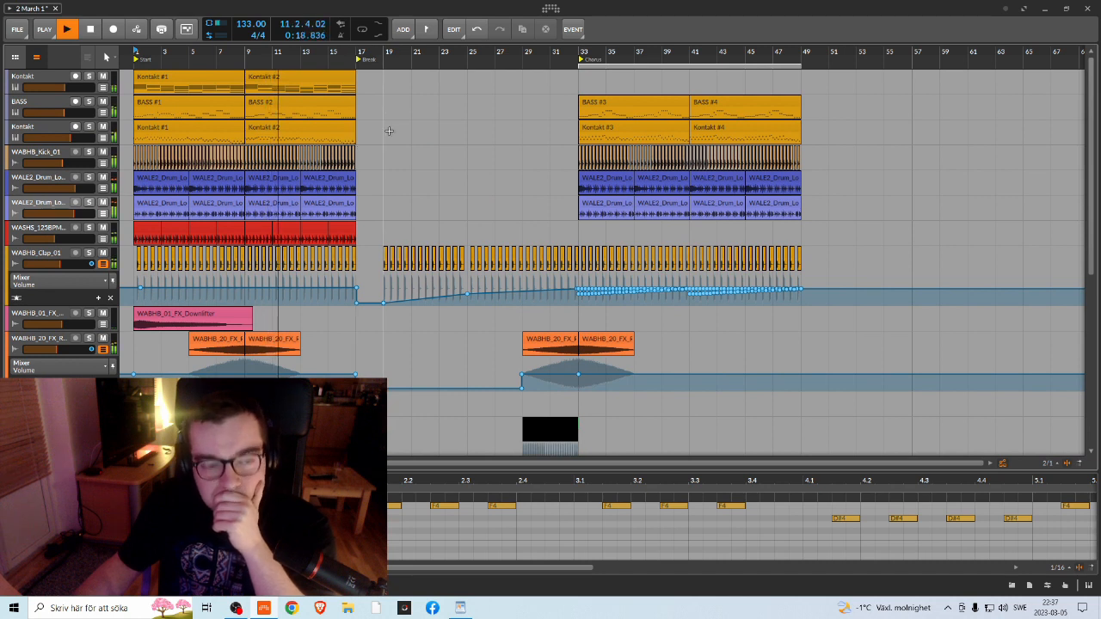
{"action": "scroll", "coordinate": [389, 130], "scroll_direction": "down", "scroll_amount": 3}
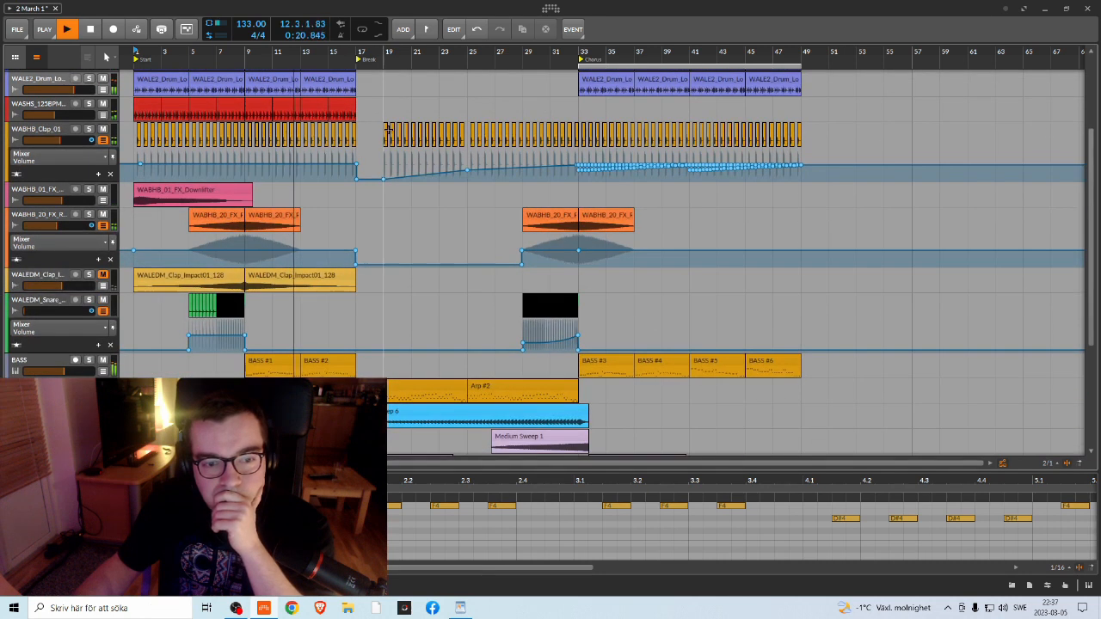
{"action": "scroll", "coordinate": [388, 130], "scroll_direction": "up", "scroll_amount": 3}
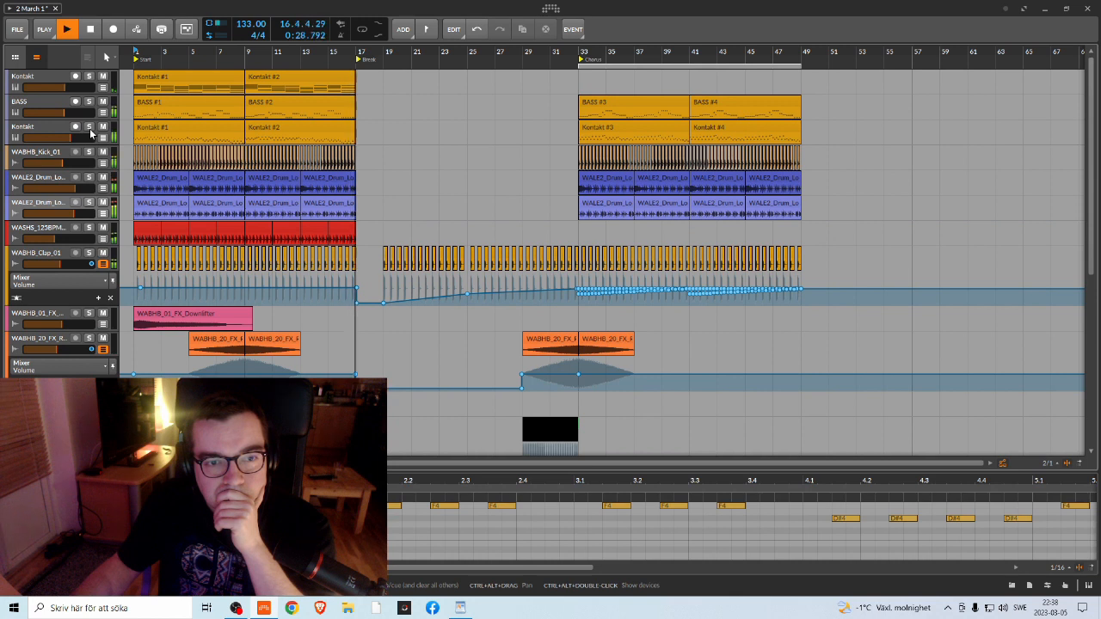
{"action": "scroll", "coordinate": [465, 185], "scroll_direction": "down", "scroll_amount": 3}
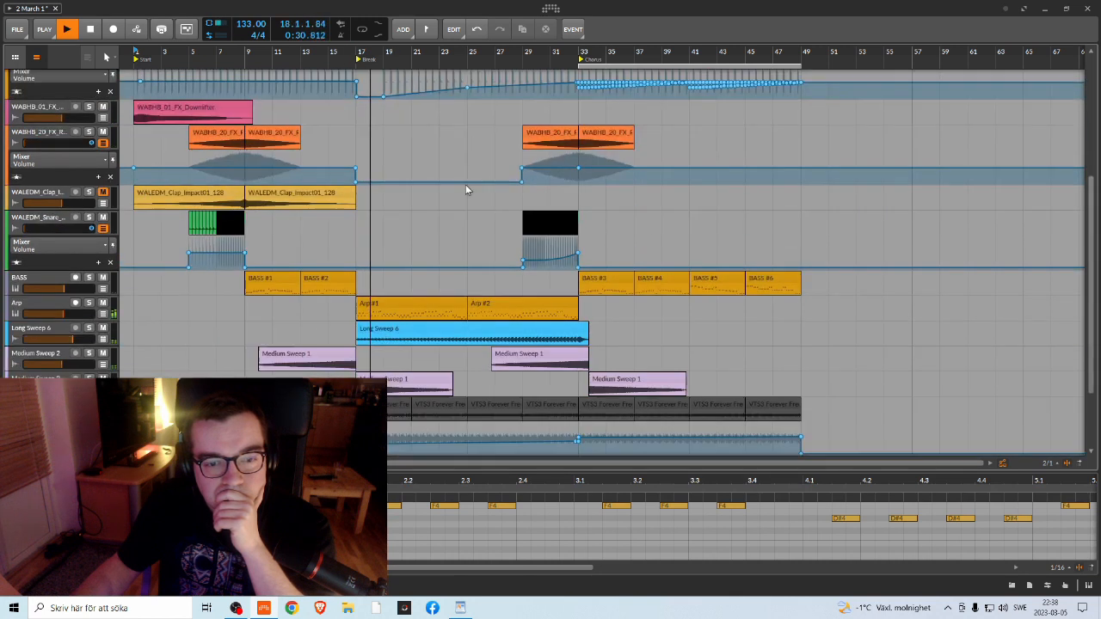
{"action": "scroll", "coordinate": [465, 185], "scroll_direction": "up", "scroll_amount": 3}
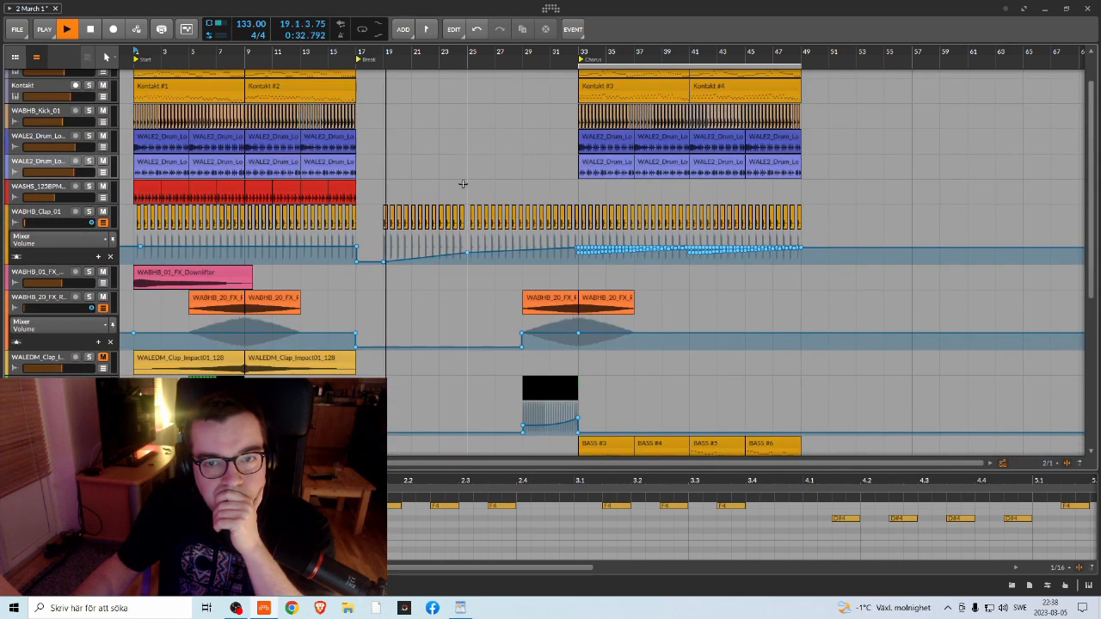
{"action": "scroll", "coordinate": [463, 183], "scroll_direction": "down", "scroll_amount": 3}
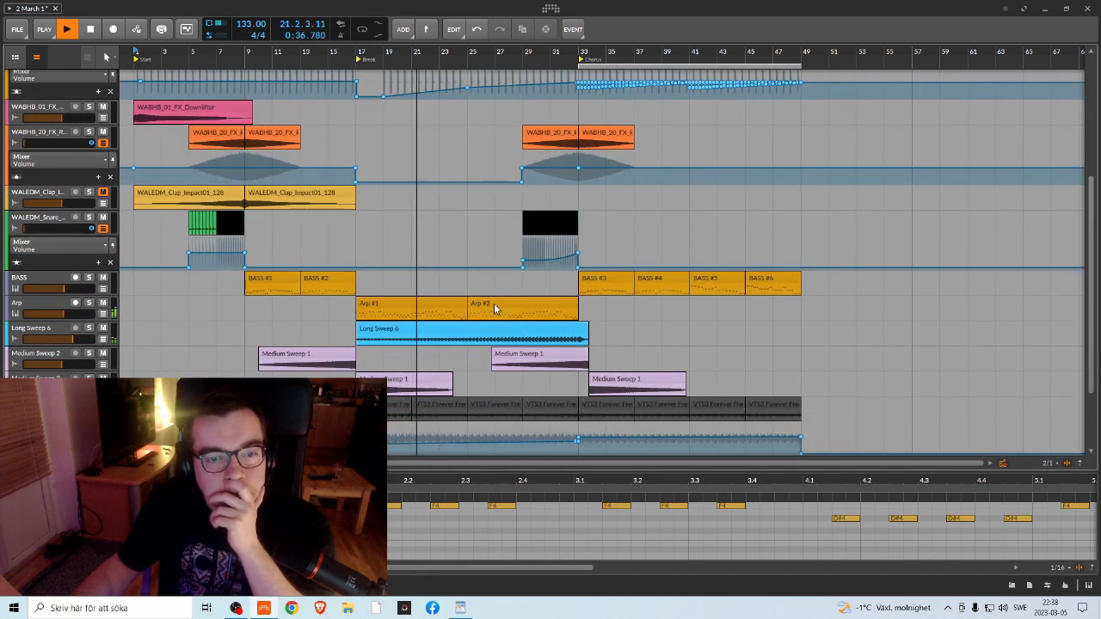
{"action": "key", "text": "space"}
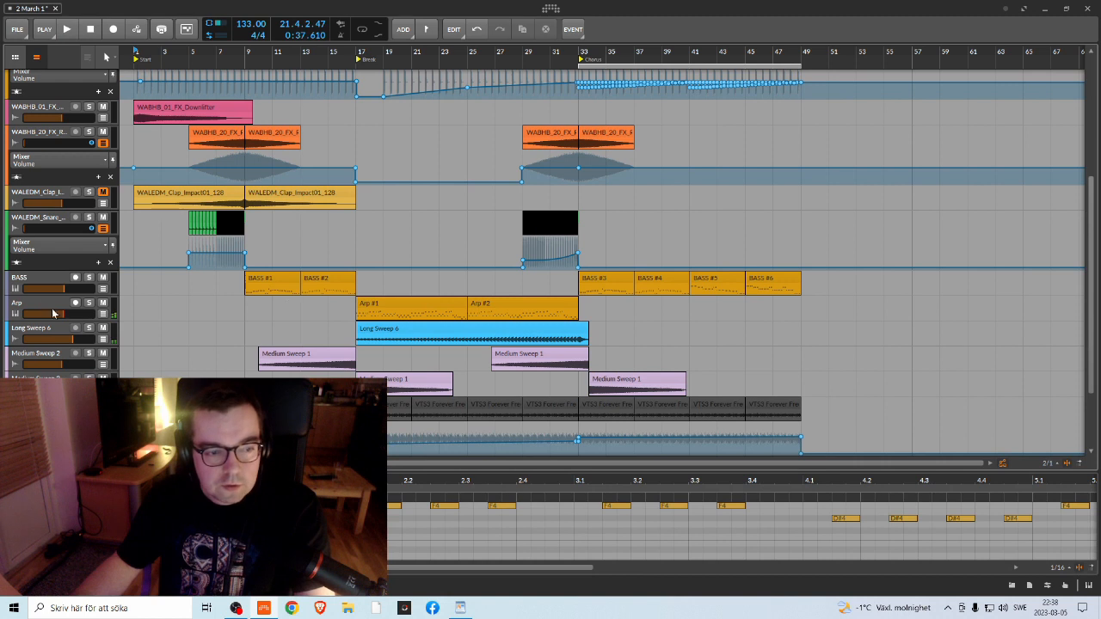
Step: Duplicate the Arp track and lower the volume of both Arp tracks, the original to about -12.0 dB
{"action": "left_click", "coordinate": [76, 302]}
{"action": "key", "text": "ctrl+d"}
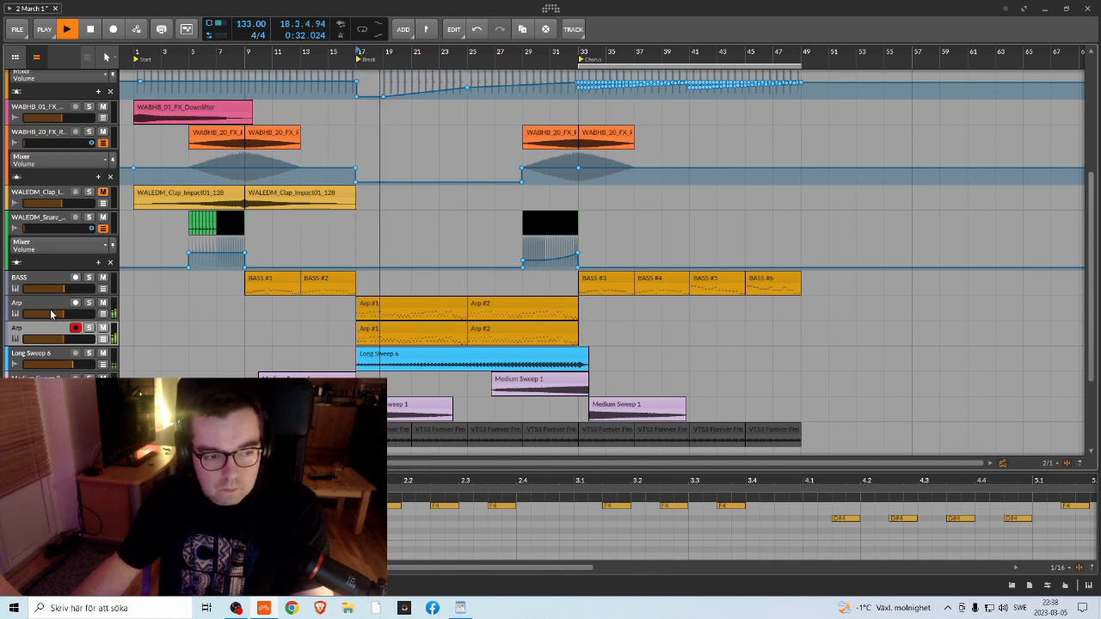
{"action": "left_click_drag", "start_coordinate": [67, 339], "coordinate": [62, 315]}
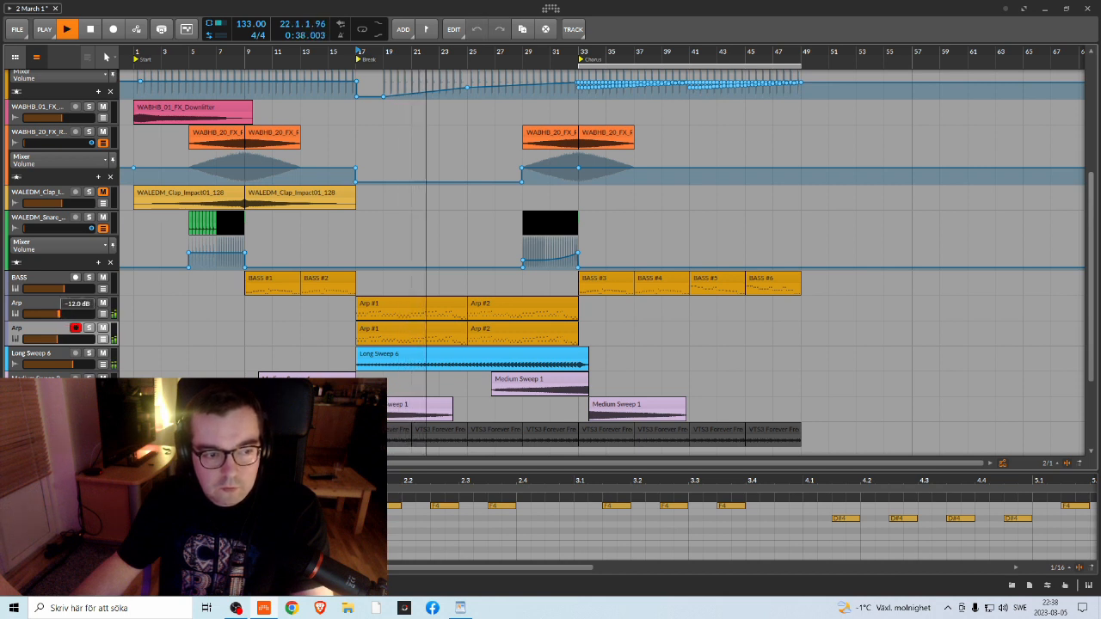
Step: Compare the two Arp tracks by soloing the original, replaying the break from bar 17 and muting them in turn
{"action": "left_click", "coordinate": [89, 303]}
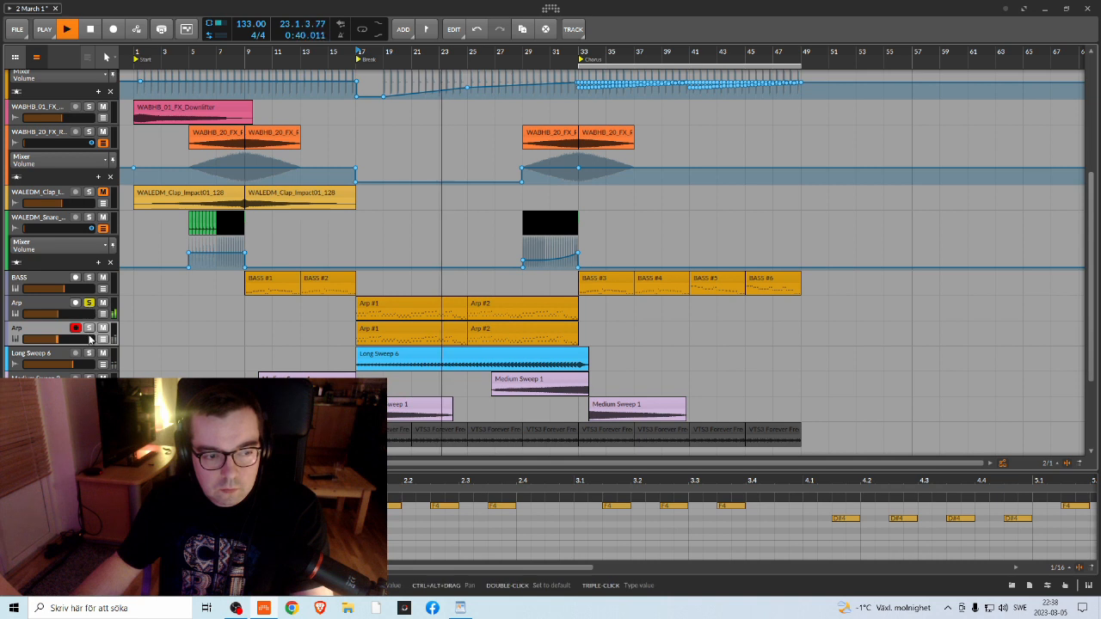
{"action": "left_click", "coordinate": [89, 303]}
{"action": "key", "text": "space"}
{"action": "key", "text": "space"}
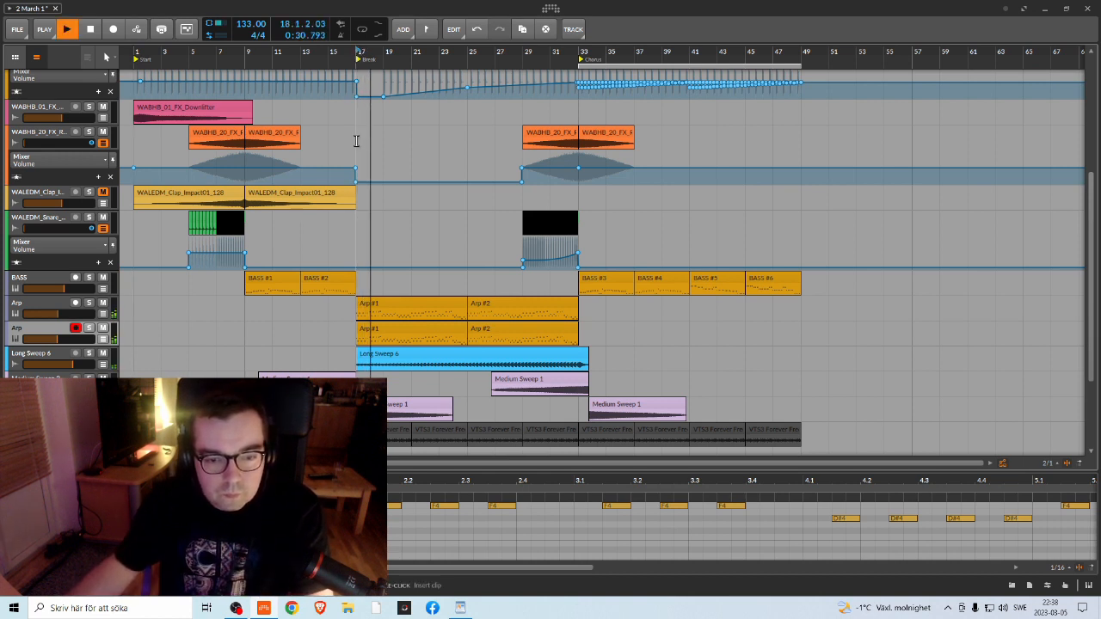
{"action": "left_click", "coordinate": [103, 328]}
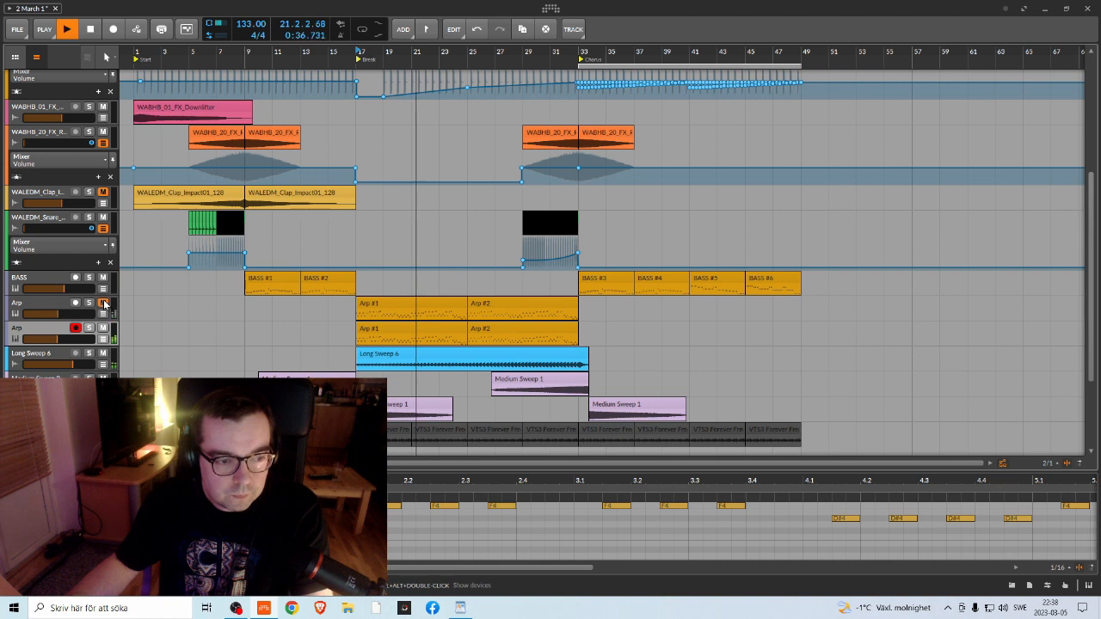
Step: Show the device chain of the duplicated Arp track, stop playback and look over the break's tracks
{"action": "double_click", "coordinate": [41, 336]}
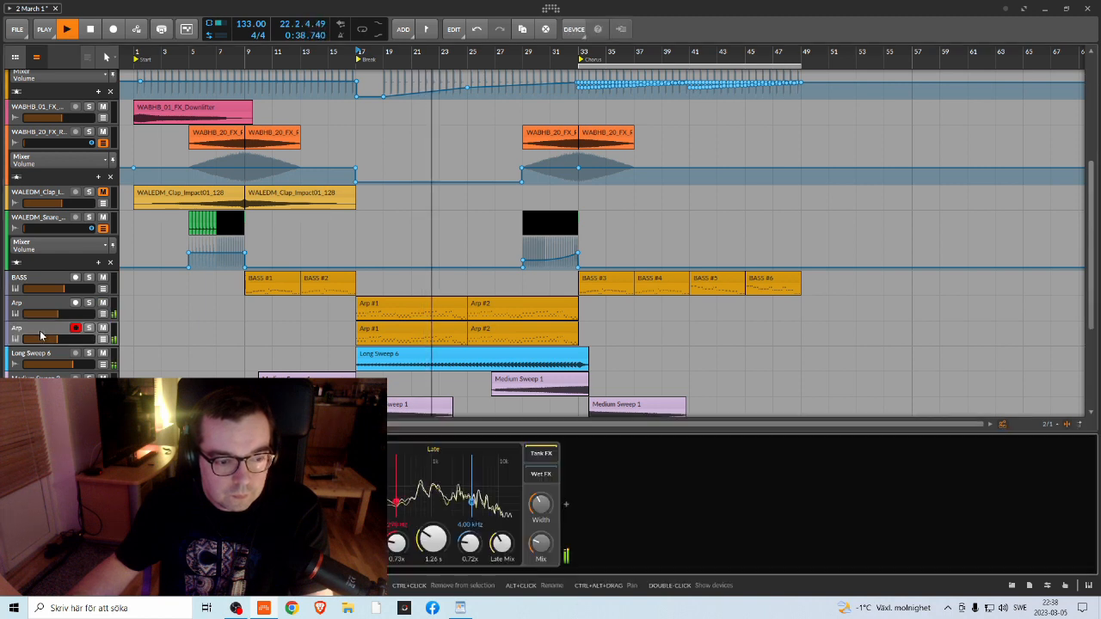
{"action": "key", "text": "space"}
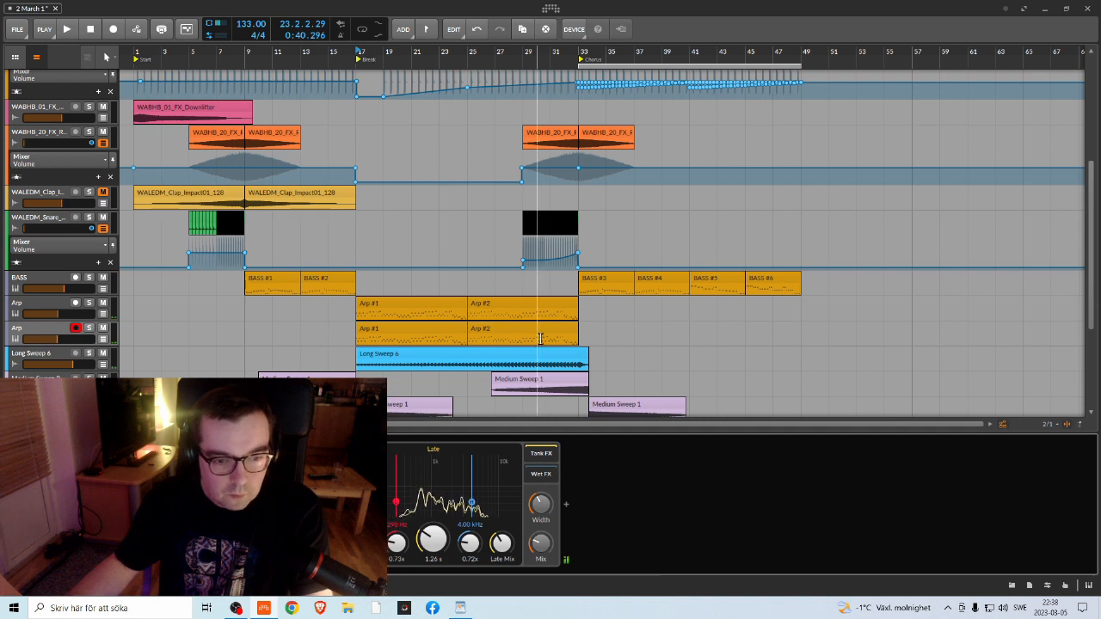
{"action": "scroll", "coordinate": [533, 302], "scroll_direction": "down", "scroll_amount": 3}
{"action": "scroll", "coordinate": [531, 301], "scroll_direction": "up", "scroll_amount": 3}
{"action": "scroll", "coordinate": [532, 301], "scroll_direction": "up", "scroll_amount": 3}
{"action": "scroll", "coordinate": [523, 296], "scroll_direction": "down", "scroll_amount": 5}
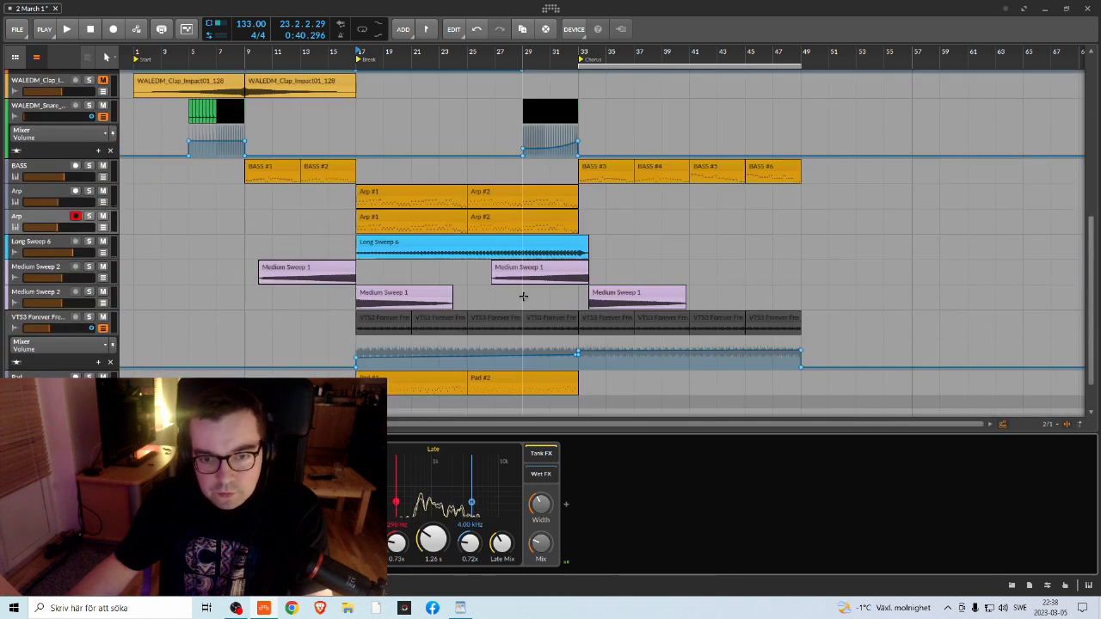
Step: Look over the clips and volume automation on all tracks, from the start section through the break to the chorus
{"action": "scroll", "coordinate": [521, 297], "scroll_direction": "up", "scroll_amount": 10}
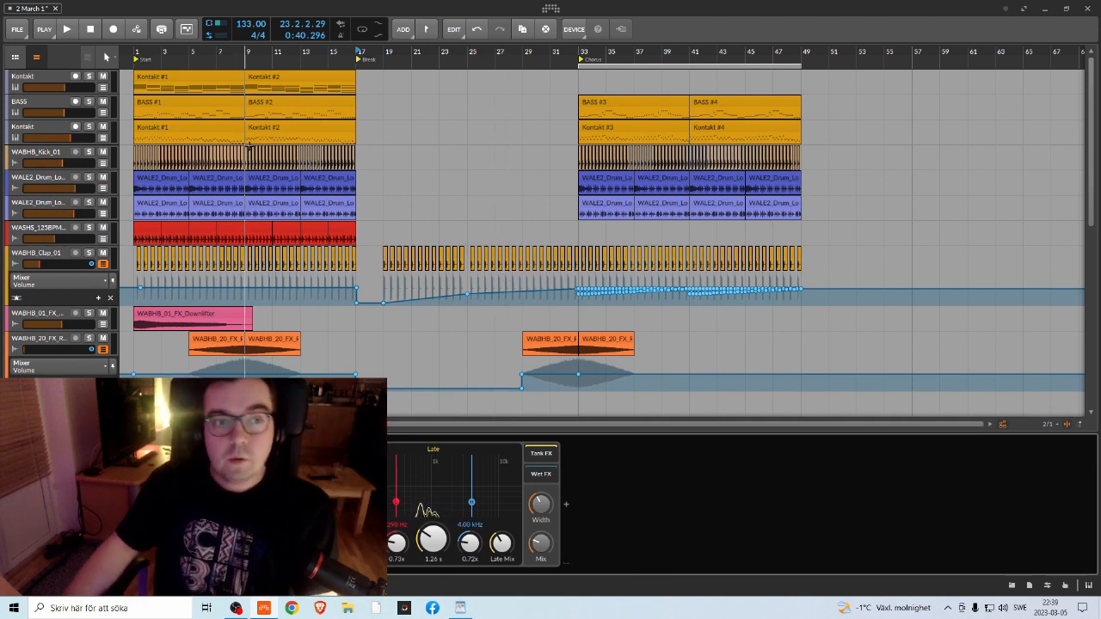
{"action": "scroll", "coordinate": [389, 296], "scroll_direction": "down", "scroll_amount": 8}
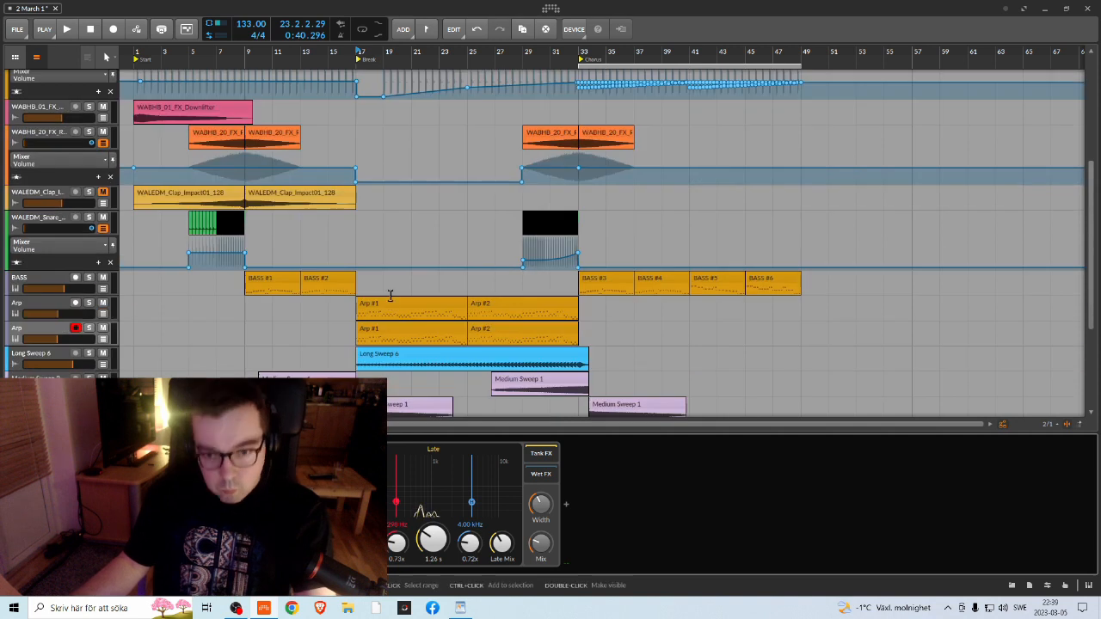
{"action": "scroll", "coordinate": [395, 284], "scroll_direction": "up", "scroll_amount": 8}
{"action": "scroll", "coordinate": [424, 247], "scroll_direction": "down", "scroll_amount": 1}
{"action": "scroll", "coordinate": [424, 247], "scroll_direction": "down", "scroll_amount": 8}
{"action": "scroll", "coordinate": [439, 255], "scroll_direction": "up", "scroll_amount": 6}
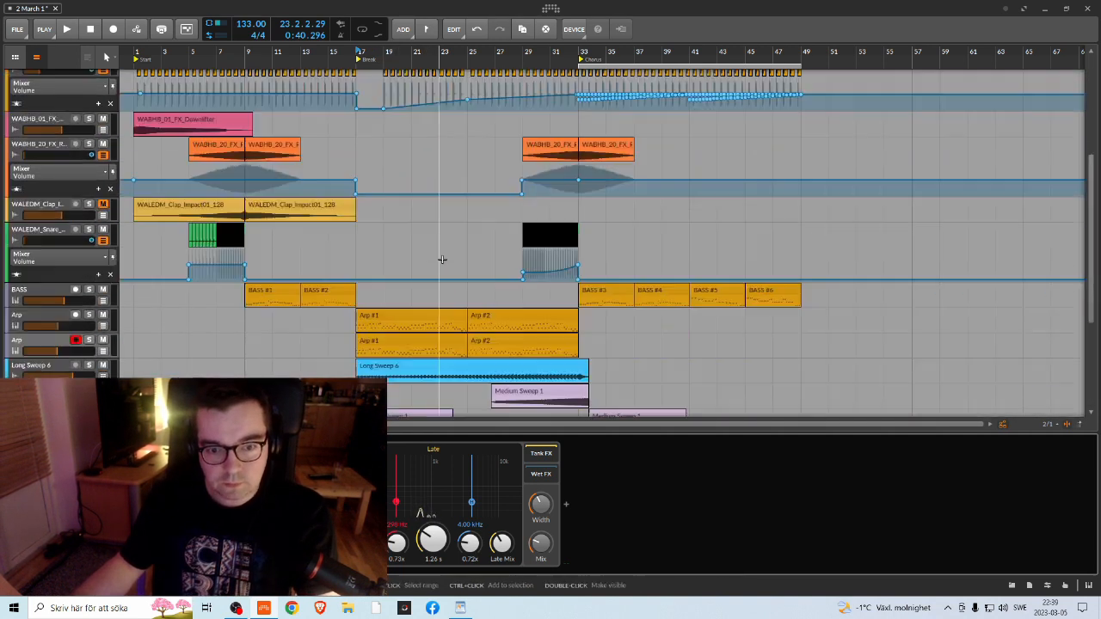
{"action": "scroll", "coordinate": [443, 258], "scroll_direction": "up", "scroll_amount": 3}
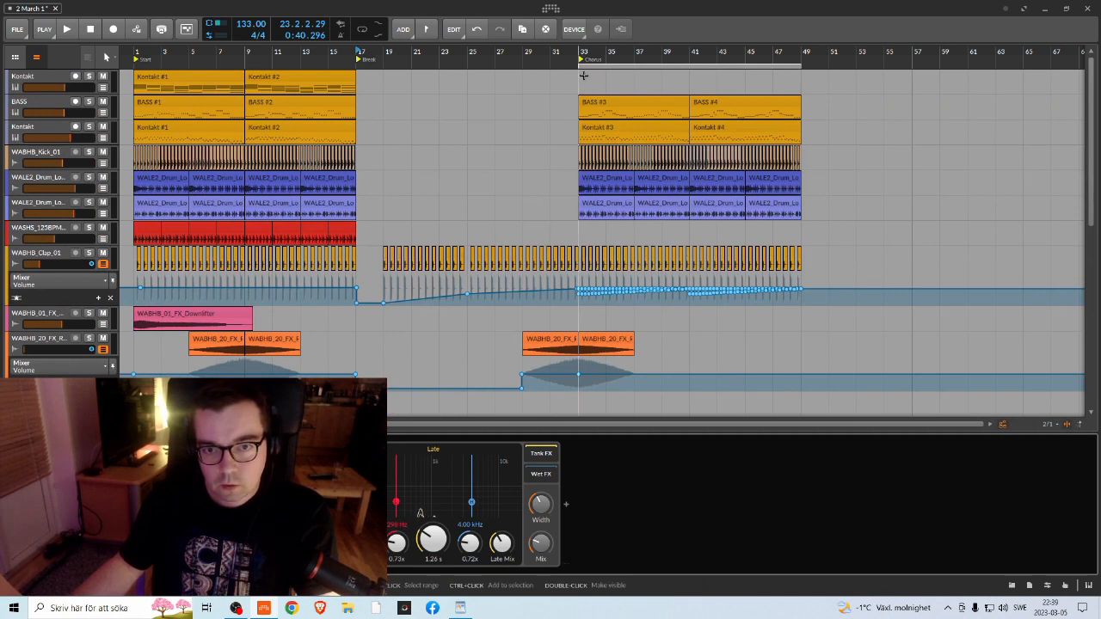
Step: Set the loop range to the start section, bars 1 to 17, and return the play position to bar 1
{"action": "left_click", "coordinate": [370, 65]}
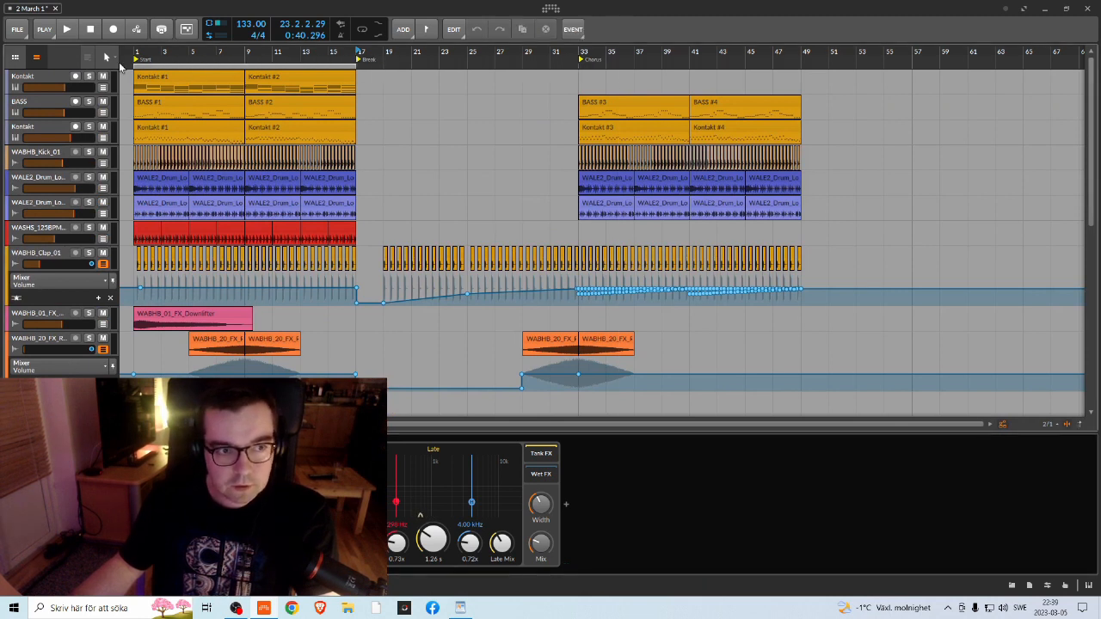
{"action": "scroll", "coordinate": [369, 184], "scroll_direction": "down", "scroll_amount": 8}
{"action": "scroll", "coordinate": [374, 169], "scroll_direction": "up", "scroll_amount": 4}
{"action": "scroll", "coordinate": [376, 163], "scroll_direction": "up", "scroll_amount": 4}
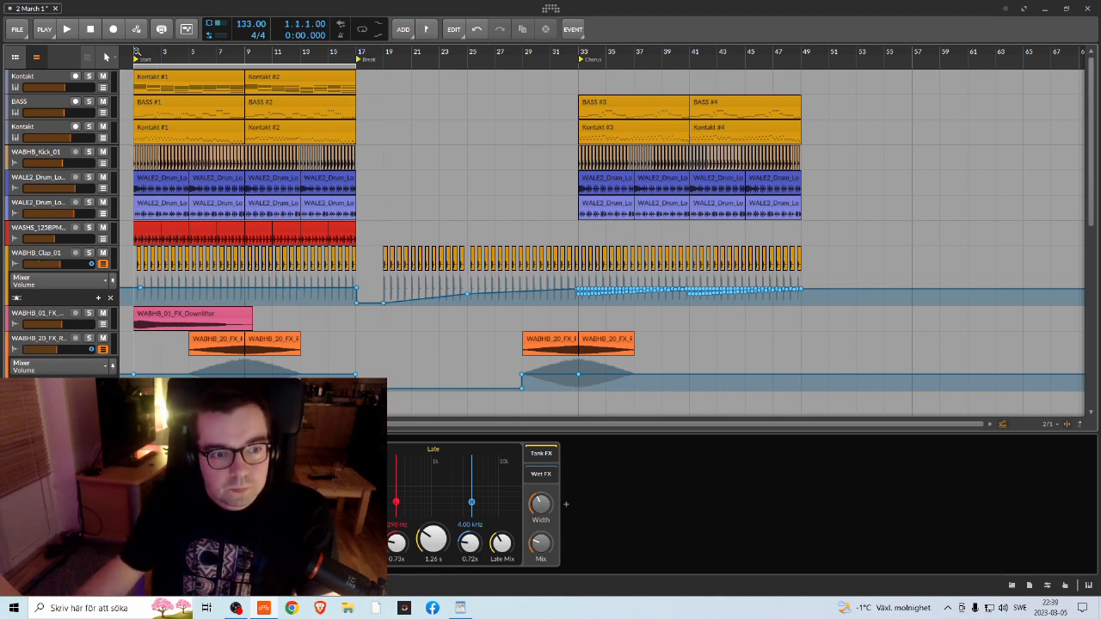
Step: Play the song from bar 1 and examine the tracks' clips in the start section and the break
{"action": "scroll", "coordinate": [287, 239], "scroll_direction": "down", "scroll_amount": 4}
{"action": "scroll", "coordinate": [301, 238], "scroll_direction": "up", "scroll_amount": 4}
{"action": "scroll", "coordinate": [309, 238], "scroll_direction": "down", "scroll_amount": 4}
{"action": "scroll", "coordinate": [316, 237], "scroll_direction": "down", "scroll_amount": 4}
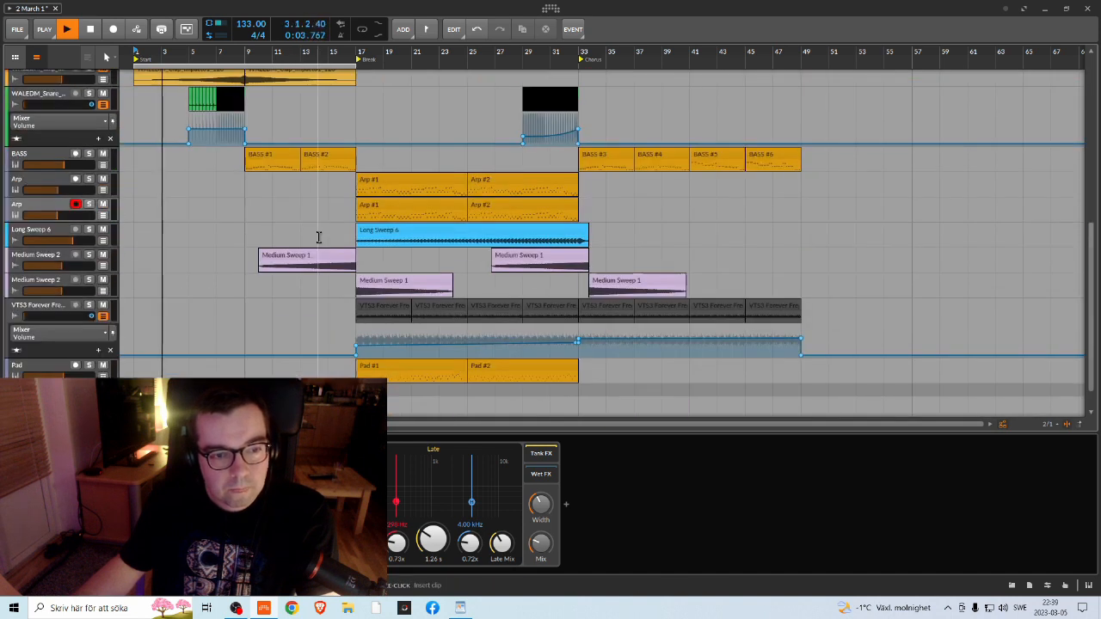
{"action": "scroll", "coordinate": [317, 237], "scroll_direction": "up", "scroll_amount": 3}
{"action": "scroll", "coordinate": [317, 236], "scroll_direction": "up", "scroll_amount": 3}
{"action": "scroll", "coordinate": [316, 236], "scroll_direction": "down", "scroll_amount": 6}
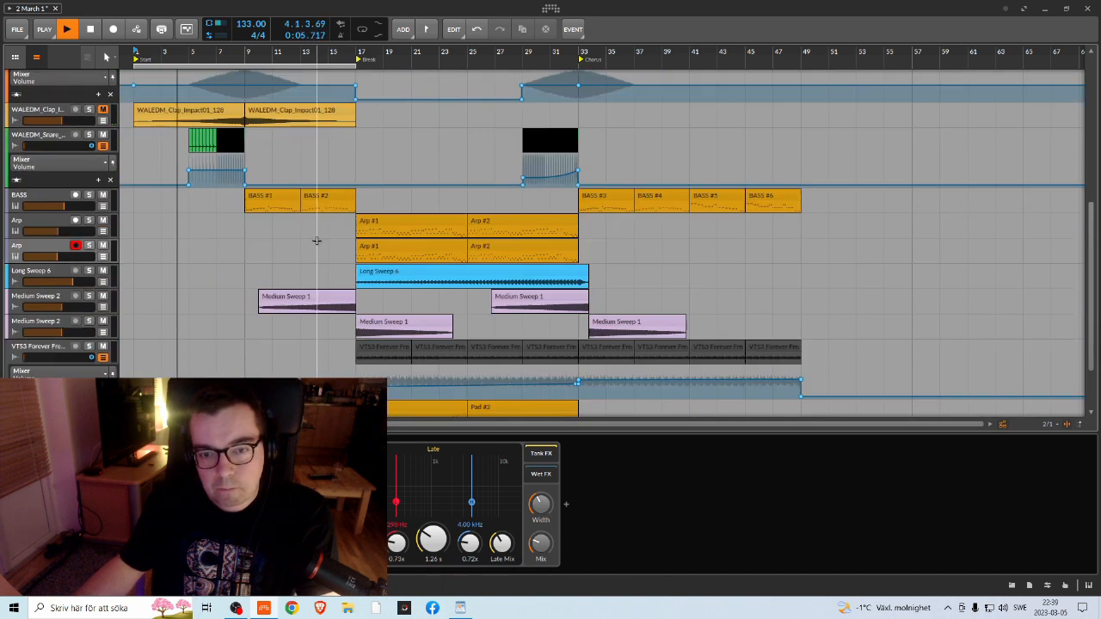
{"action": "scroll", "coordinate": [316, 239], "scroll_direction": "up", "scroll_amount": 3}
{"action": "scroll", "coordinate": [317, 240], "scroll_direction": "up", "scroll_amount": 3}
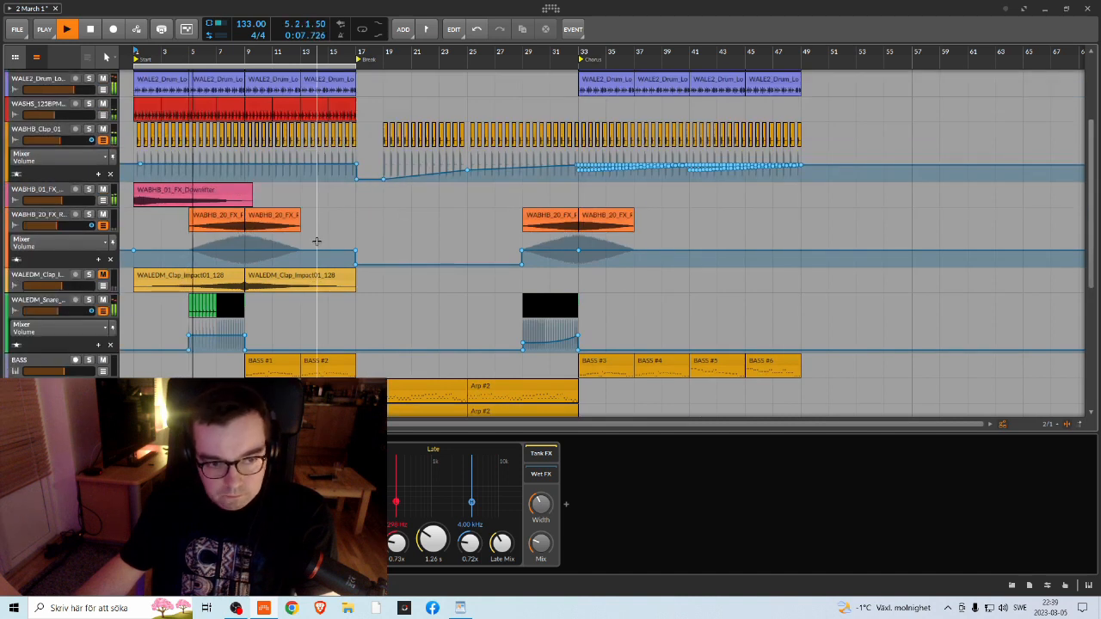
{"action": "scroll", "coordinate": [319, 243], "scroll_direction": "down", "scroll_amount": 3}
{"action": "scroll", "coordinate": [319, 244], "scroll_direction": "up", "scroll_amount": 2}
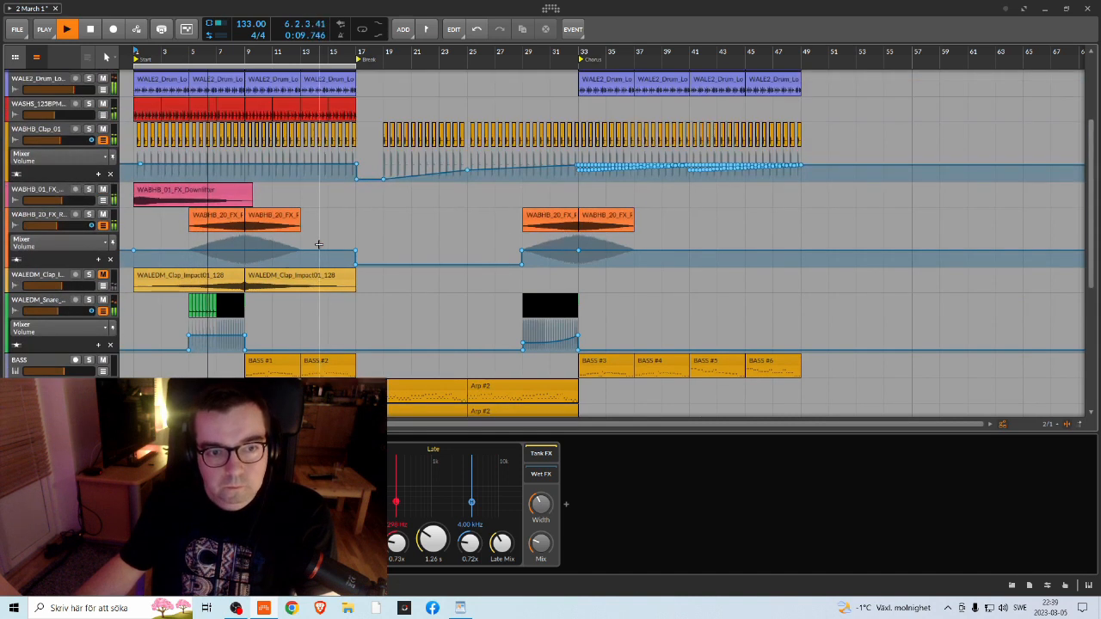
{"action": "scroll", "coordinate": [323, 244], "scroll_direction": "down", "scroll_amount": 1}
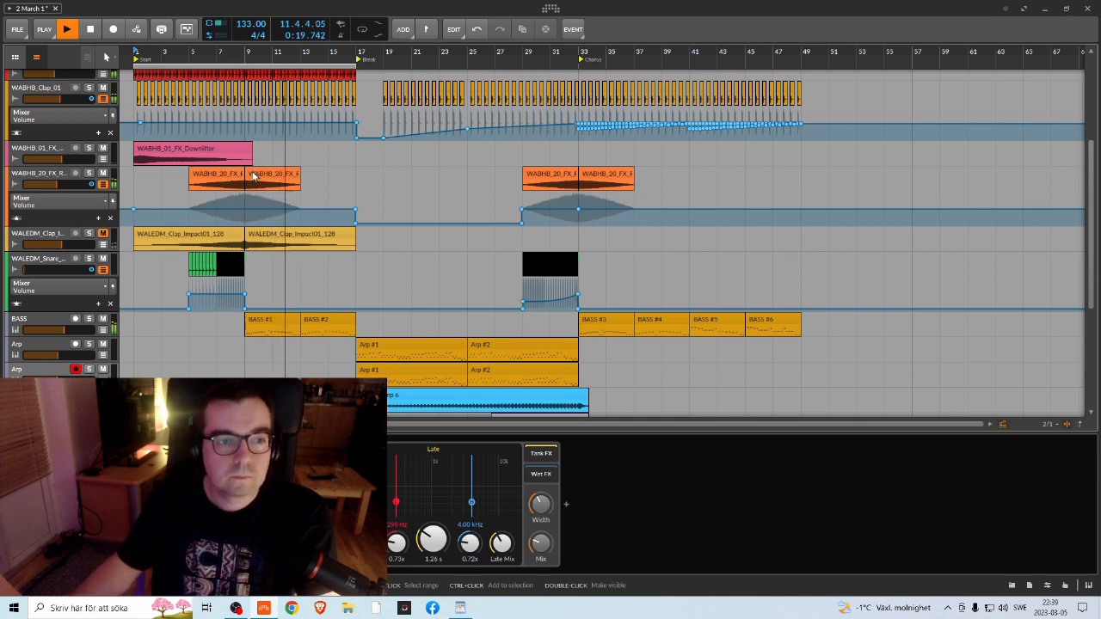
Step: Move the WABHB_01_FX_Downlifter clip from bar 1 to the start of the break at bar 17
{"action": "left_click", "coordinate": [212, 148]}
{"action": "left_click_drag", "start_coordinate": [212, 148], "coordinate": [430, 160]}
{"action": "scroll", "coordinate": [410, 223], "scroll_direction": "down", "scroll_amount": 3}
{"action": "scroll", "coordinate": [406, 220], "scroll_direction": "up", "scroll_amount": 1}
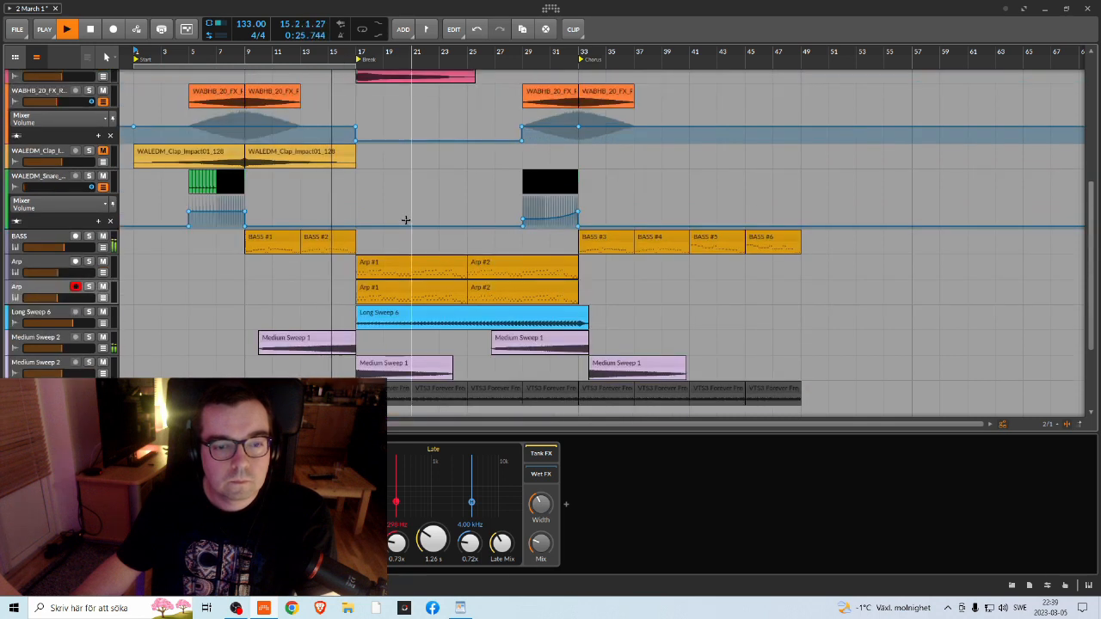
Step: Listen to the break with the downlifter at bar 17 while examining the effect, snare and Arp tracks
{"action": "scroll", "coordinate": [406, 220], "scroll_direction": "up", "scroll_amount": 1}
{"action": "scroll", "coordinate": [403, 220], "scroll_direction": "up", "scroll_amount": 2}
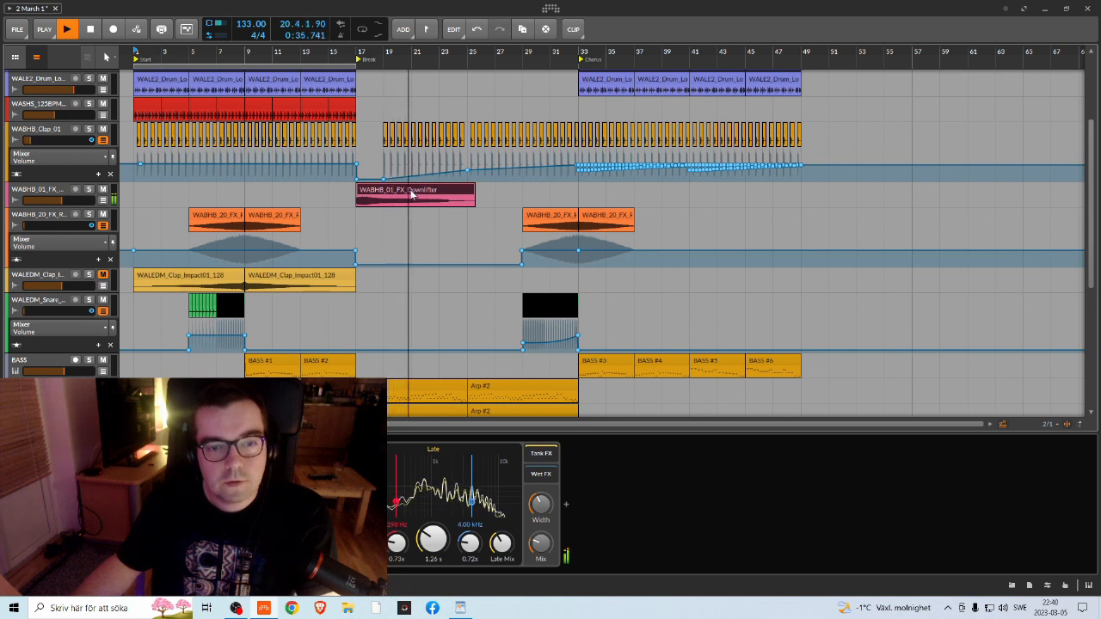
{"action": "scroll", "coordinate": [435, 217], "scroll_direction": "down", "scroll_amount": 1}
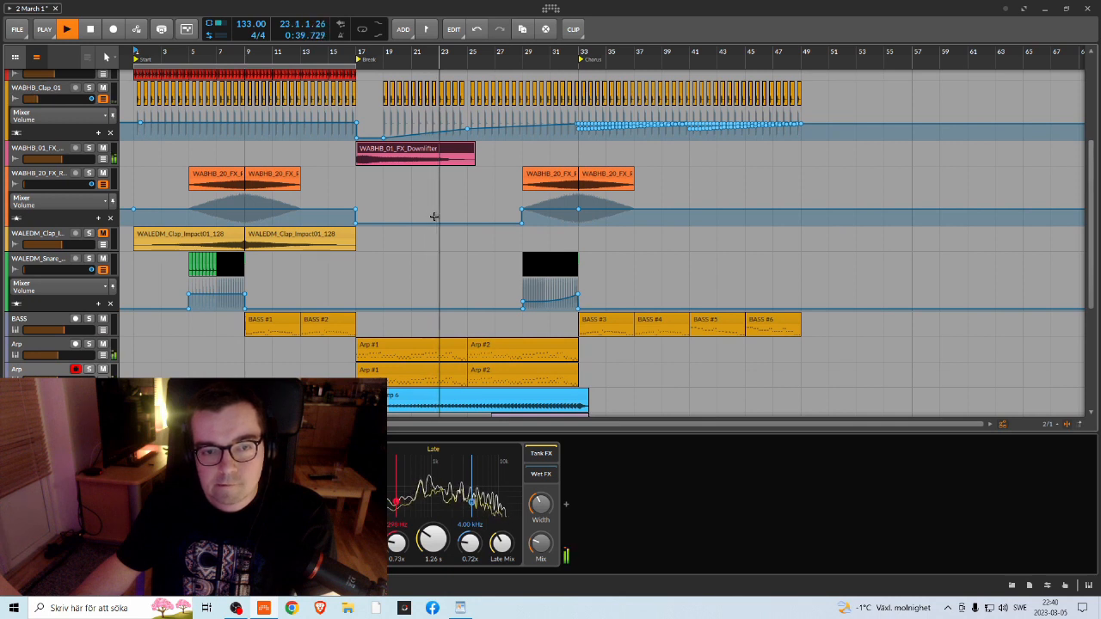
{"action": "scroll", "coordinate": [434, 214], "scroll_direction": "down", "scroll_amount": 2}
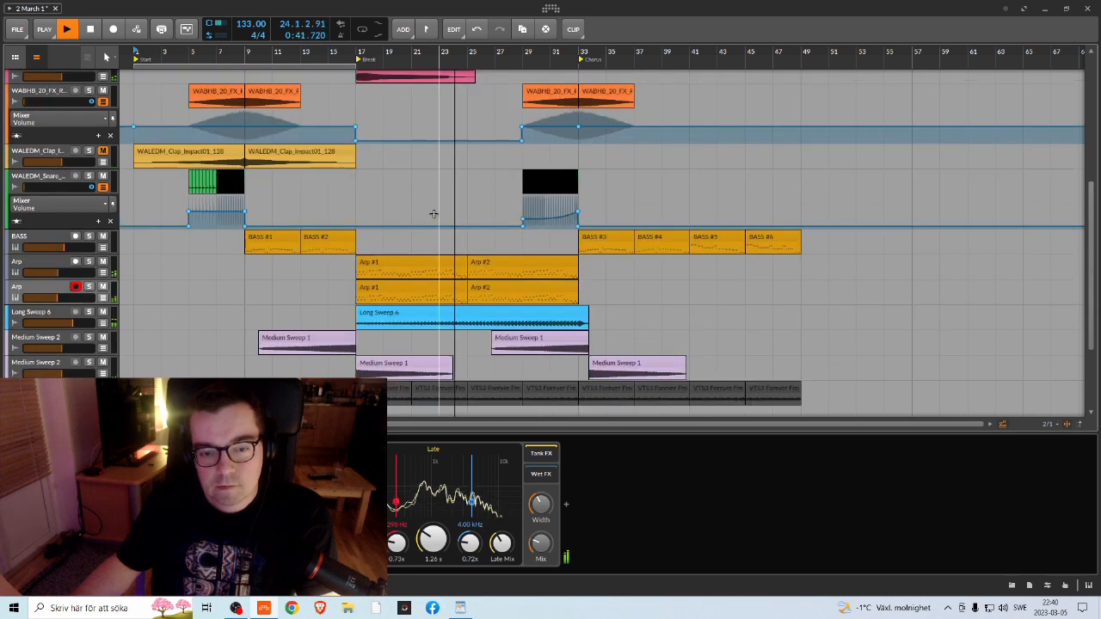
{"action": "scroll", "coordinate": [434, 213], "scroll_direction": "up", "scroll_amount": 2}
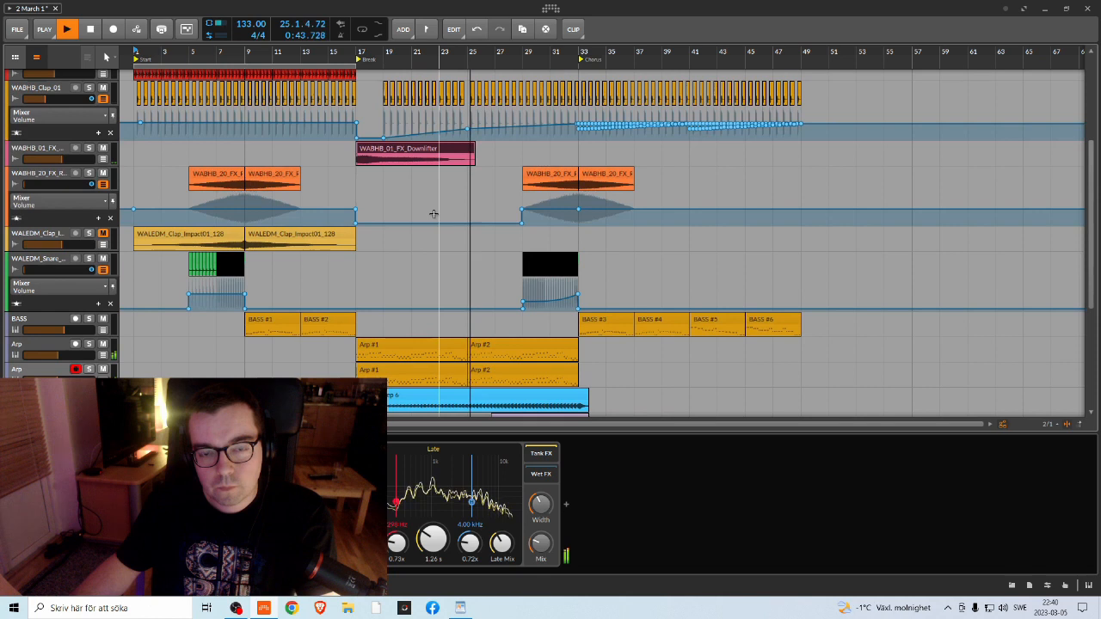
{"action": "scroll", "coordinate": [435, 214], "scroll_direction": "up", "scroll_amount": 1}
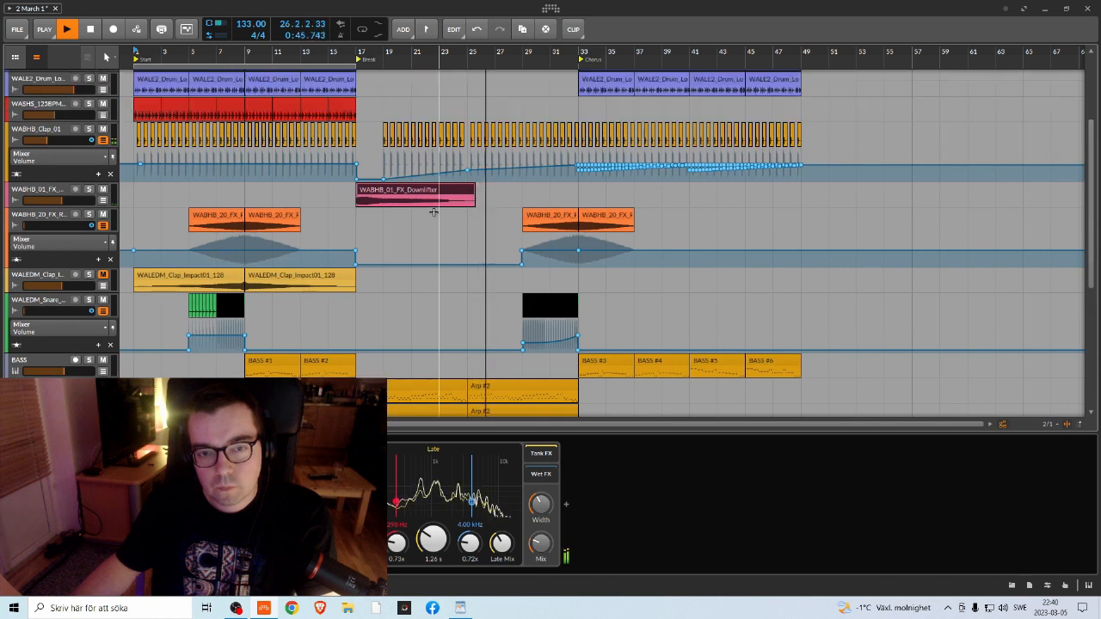
{"action": "scroll", "coordinate": [445, 206], "scroll_direction": "down", "scroll_amount": 3}
{"action": "scroll", "coordinate": [445, 207], "scroll_direction": "up", "scroll_amount": 4}
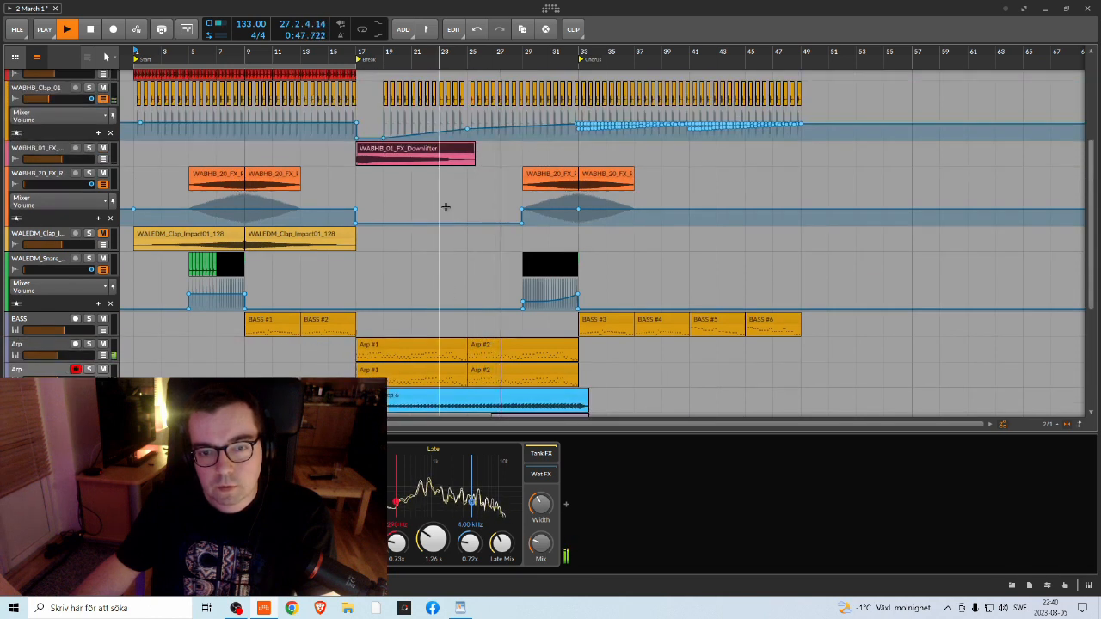
{"action": "scroll", "coordinate": [446, 207], "scroll_direction": "down", "scroll_amount": 1}
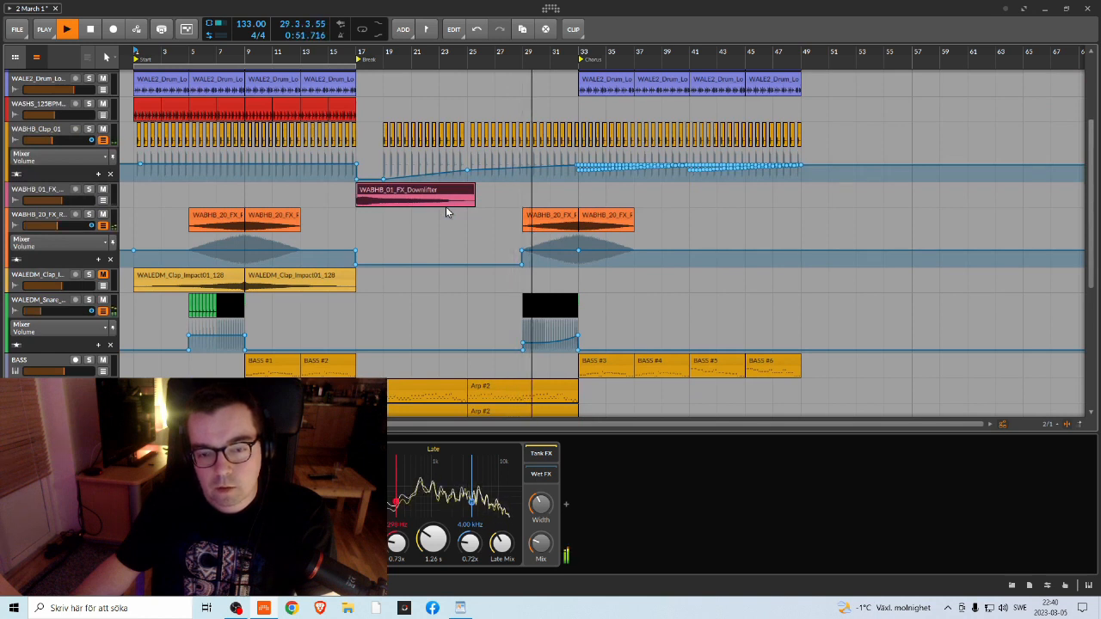
Step: Lower the snare track's volume automation point at bar 29, stop playback, and undo this change together with the downlifter move
{"action": "left_click_drag", "start_coordinate": [523, 342], "coordinate": [523, 345]}
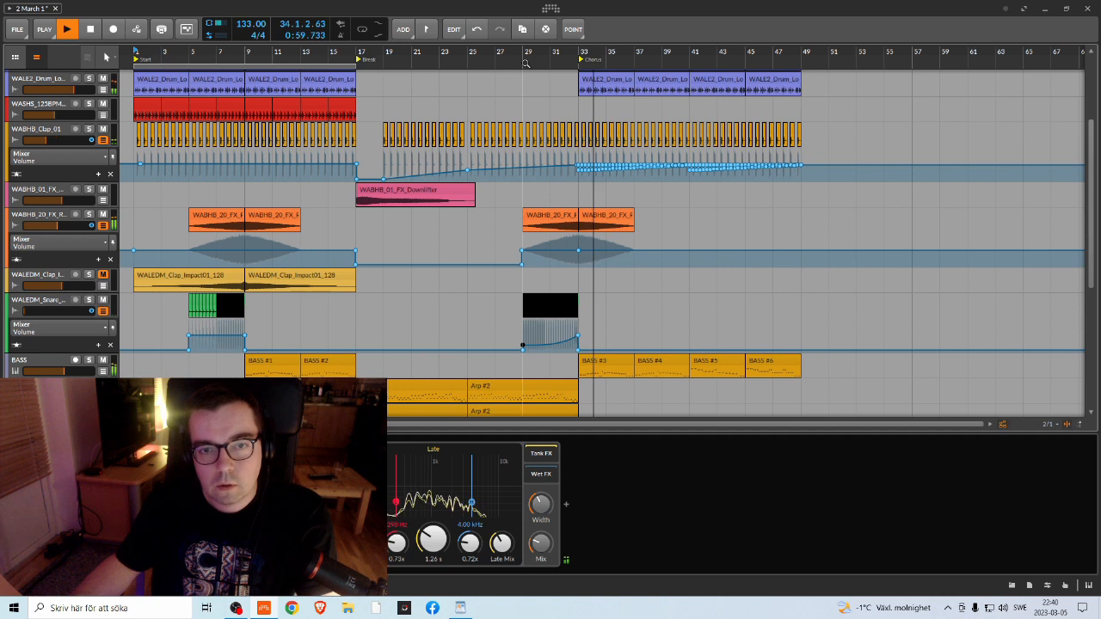
{"action": "key", "text": "space"}
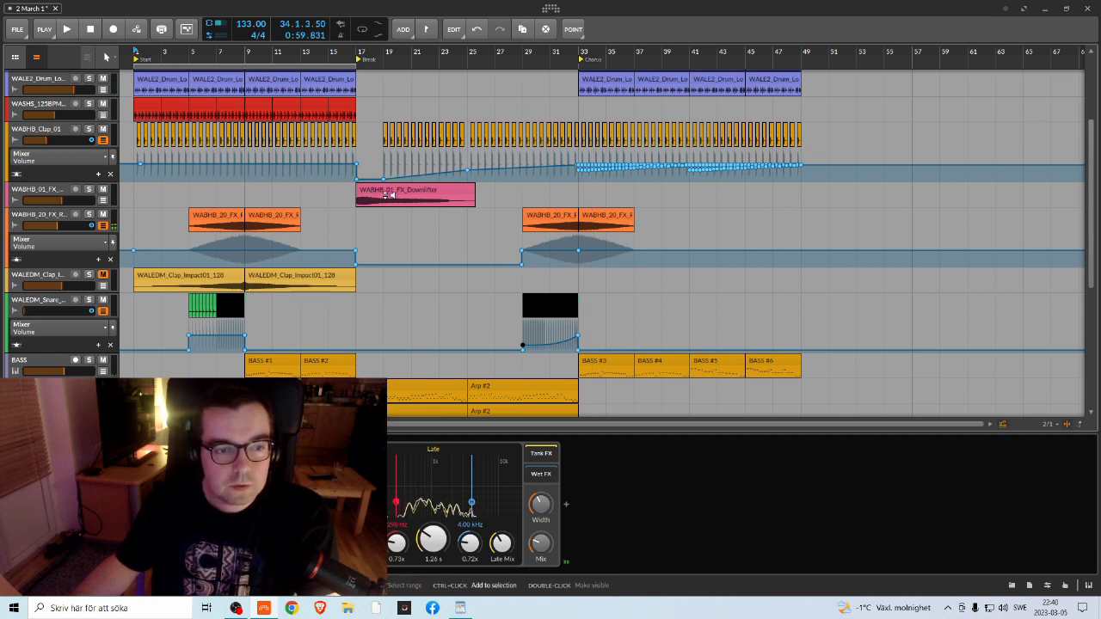
{"action": "key", "text": "ctrl+z"}
{"action": "key", "text": "ctrl+z"}
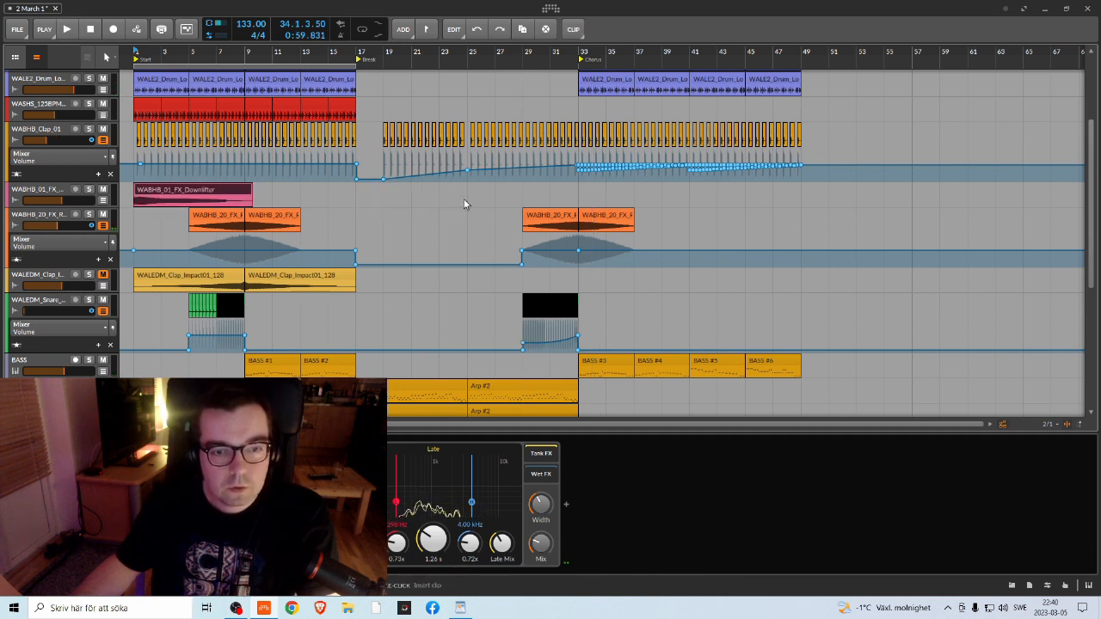
Step: Lower the snare's volume automation point at bar 29 slightly and copy the WABHB_01_FX_Downlifter clip from bar 1 to bar 17
{"action": "left_click", "coordinate": [522, 345]}
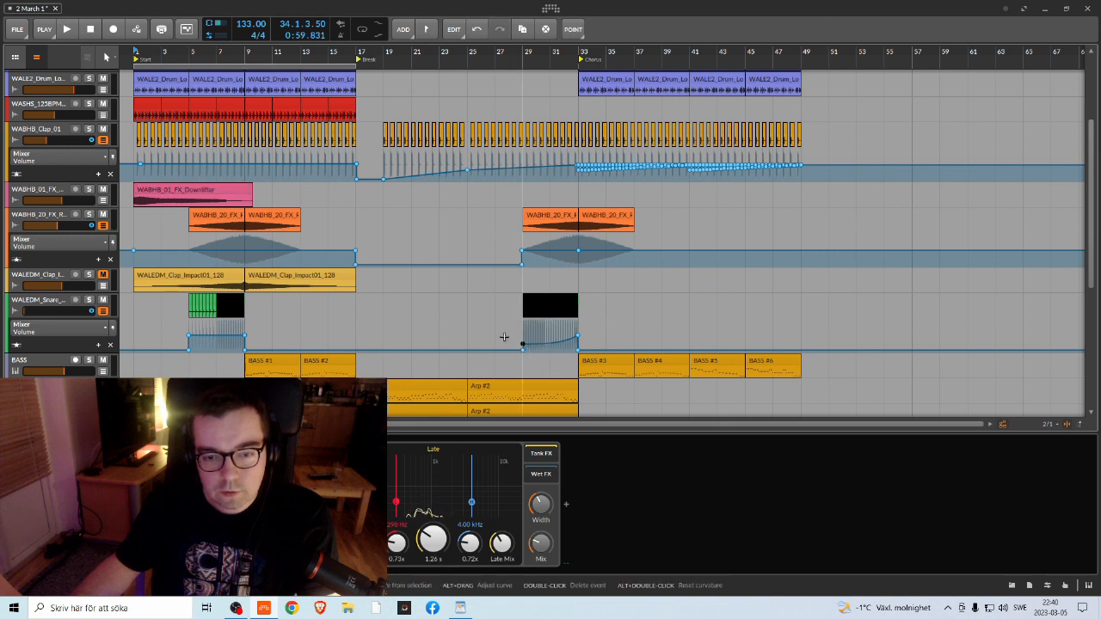
{"action": "left_click_drag", "start_coordinate": [241, 189], "coordinate": [434, 198]}
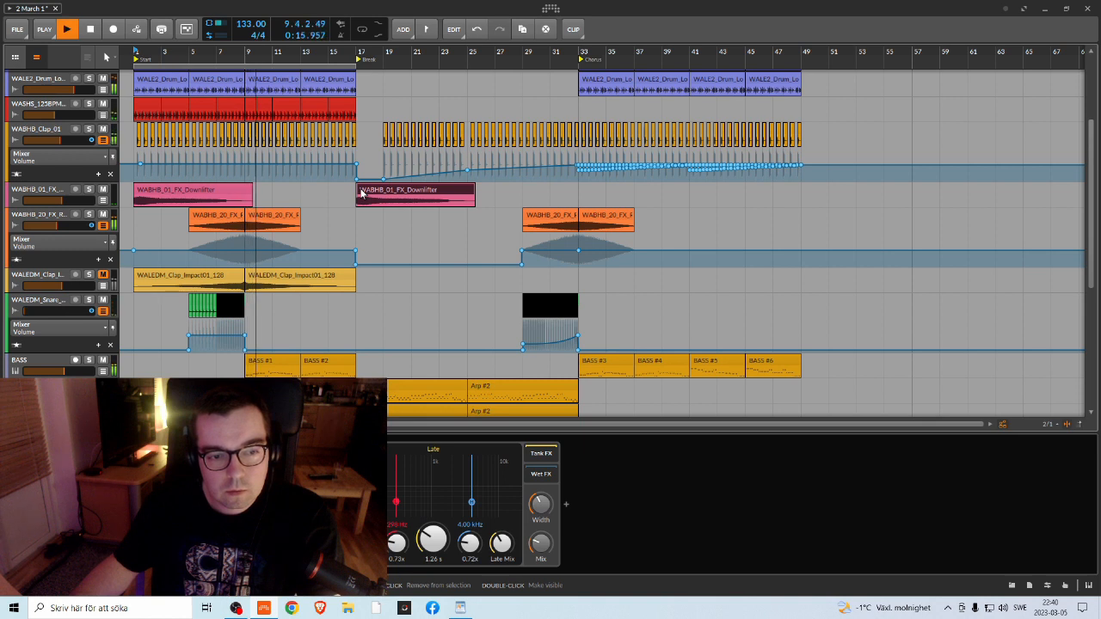
Step: Play the song from the start into the break to check the copied downlifter, reviewing all tracks, and stop playback
{"action": "scroll", "coordinate": [405, 198], "scroll_direction": "down", "scroll_amount": 5}
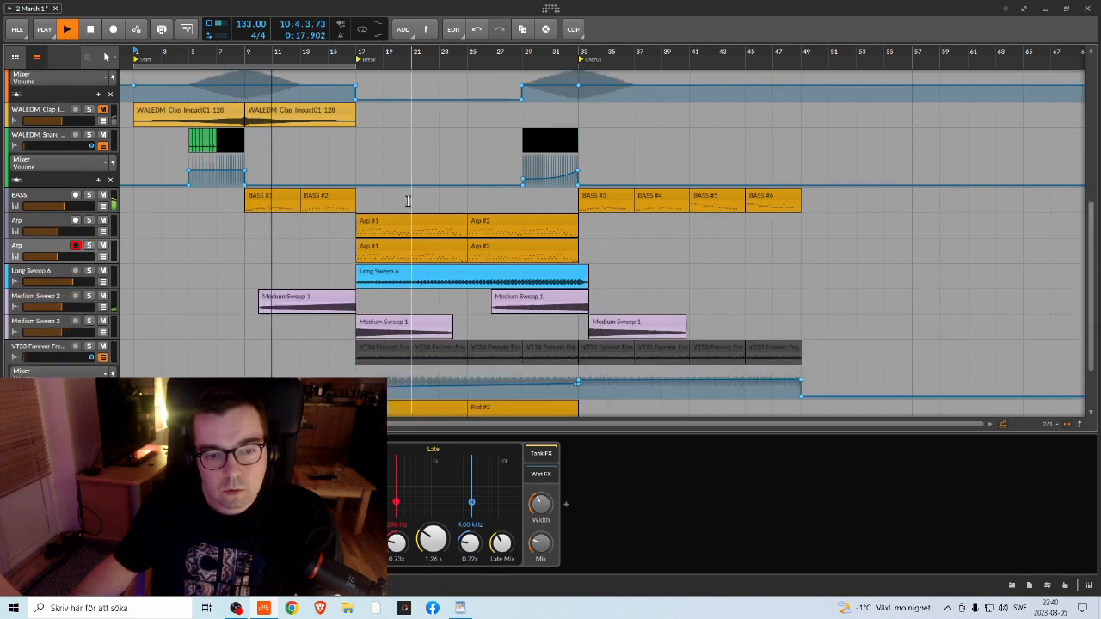
{"action": "scroll", "coordinate": [408, 203], "scroll_direction": "up", "scroll_amount": 4}
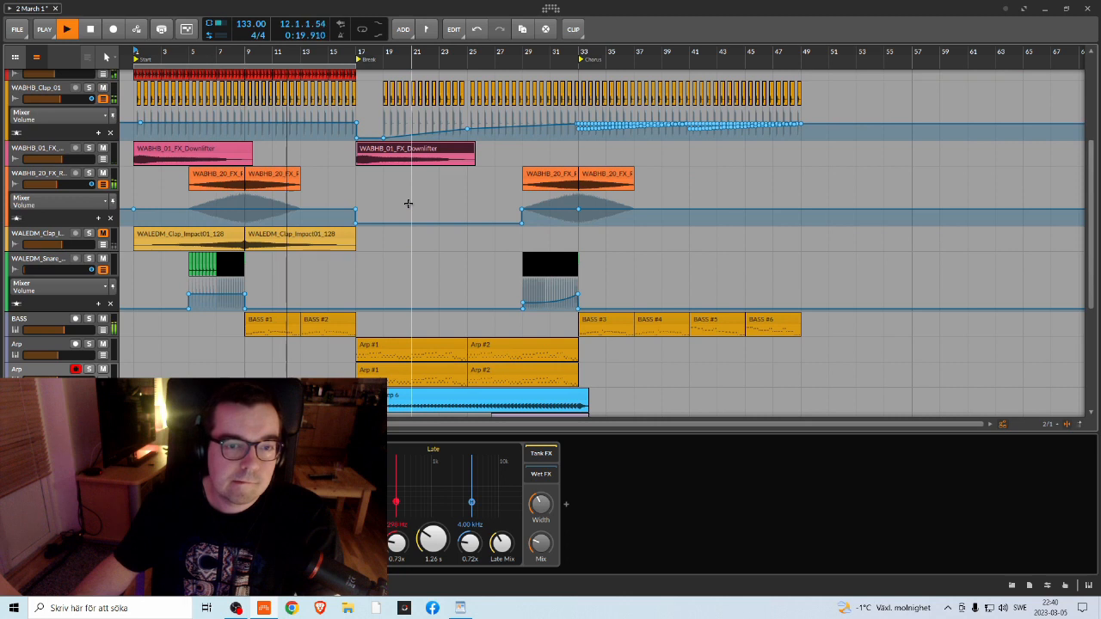
{"action": "scroll", "coordinate": [407, 203], "scroll_direction": "down", "scroll_amount": 4}
{"action": "scroll", "coordinate": [408, 203], "scroll_direction": "up", "scroll_amount": 6}
{"action": "scroll", "coordinate": [410, 203], "scroll_direction": "down", "scroll_amount": 4}
{"action": "scroll", "coordinate": [410, 203], "scroll_direction": "down", "scroll_amount": 3}
{"action": "scroll", "coordinate": [408, 204], "scroll_direction": "down", "scroll_amount": 2}
{"action": "scroll", "coordinate": [408, 204], "scroll_direction": "up", "scroll_amount": 4}
{"action": "scroll", "coordinate": [408, 206], "scroll_direction": "down", "scroll_amount": 4}
{"action": "scroll", "coordinate": [409, 208], "scroll_direction": "up", "scroll_amount": 8}
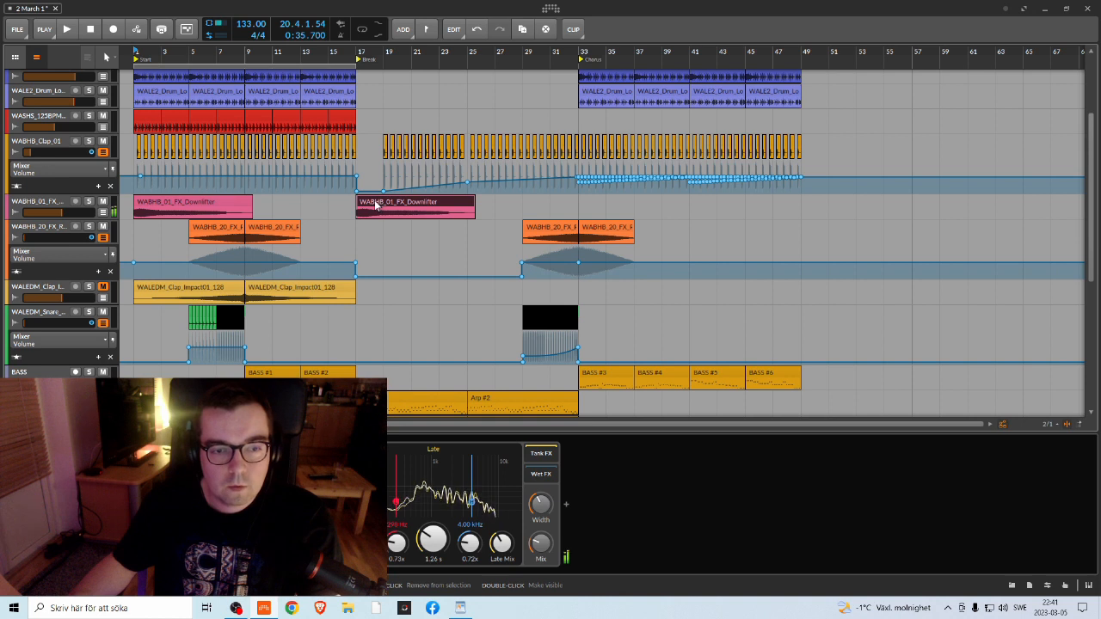
Step: Save the project 2 March 1
{"action": "left_click", "coordinate": [15, 29]}
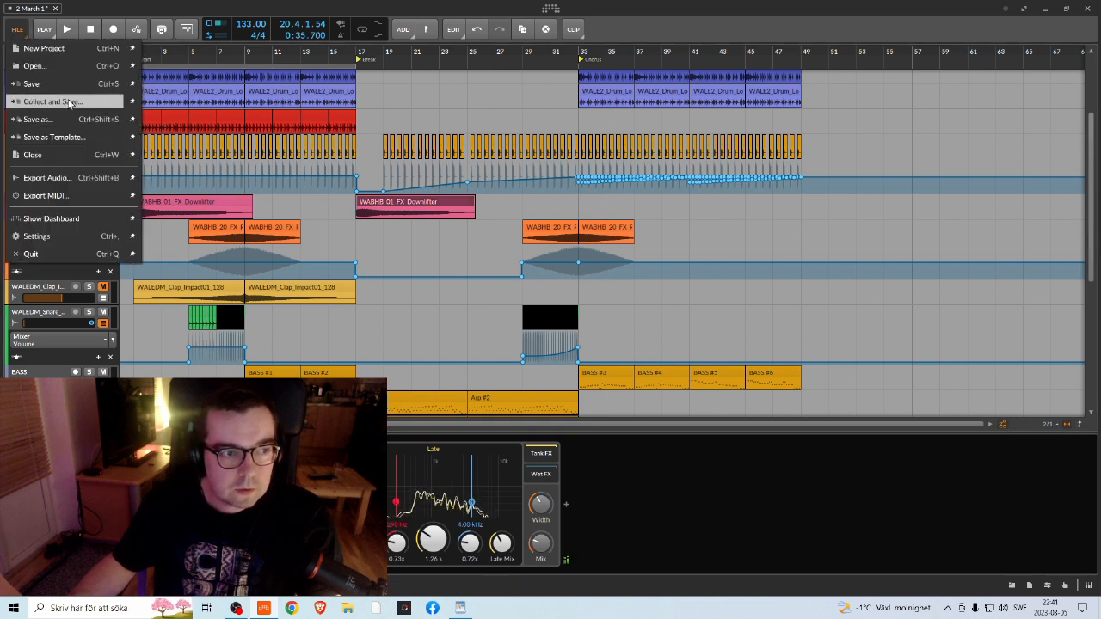
{"action": "left_click", "coordinate": [34, 116]}
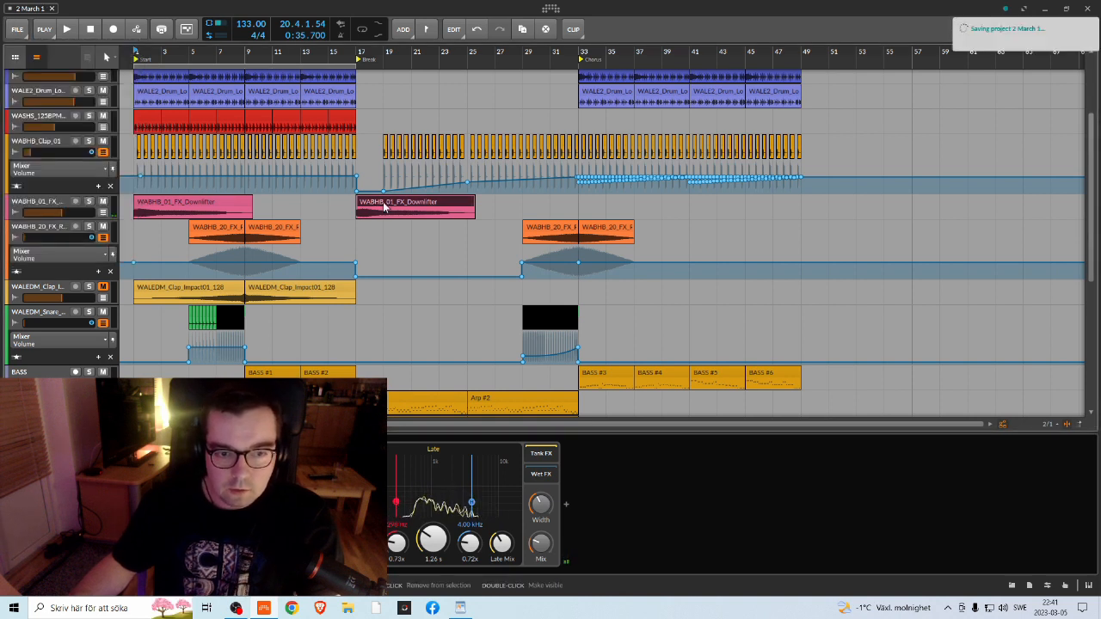
Step: Undo a trial shift of the bar 17 downlifter and shorten the downlifter clip at bar 1 to end at bar 9
{"action": "left_click_drag", "start_coordinate": [389, 206], "coordinate": [290, 204]}
{"action": "key", "text": "ctrl+z"}
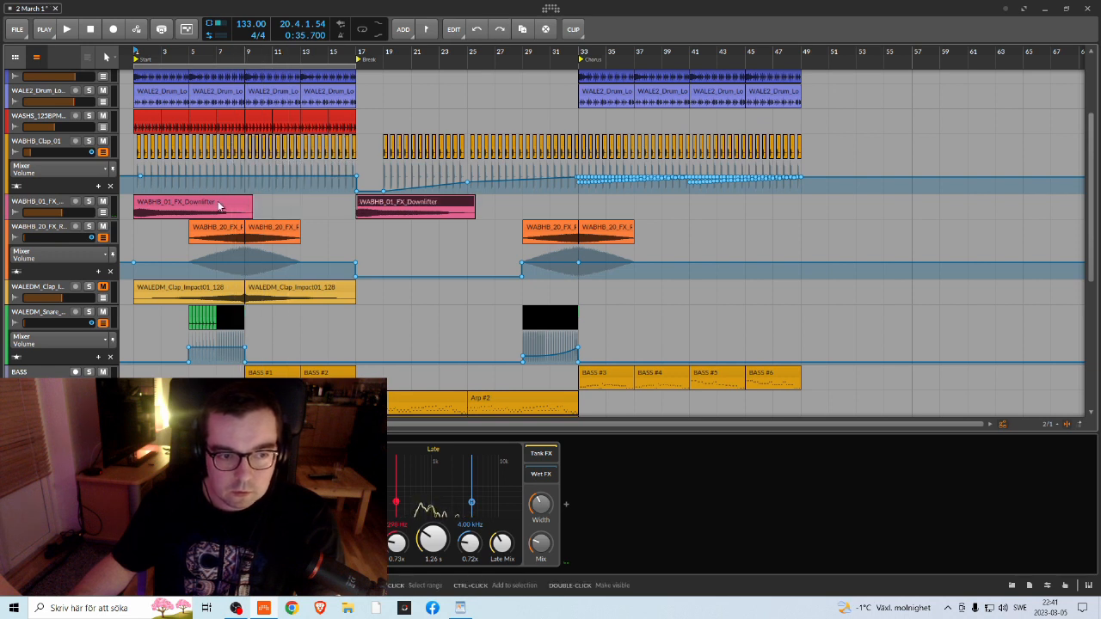
{"action": "left_click", "coordinate": [247, 204]}
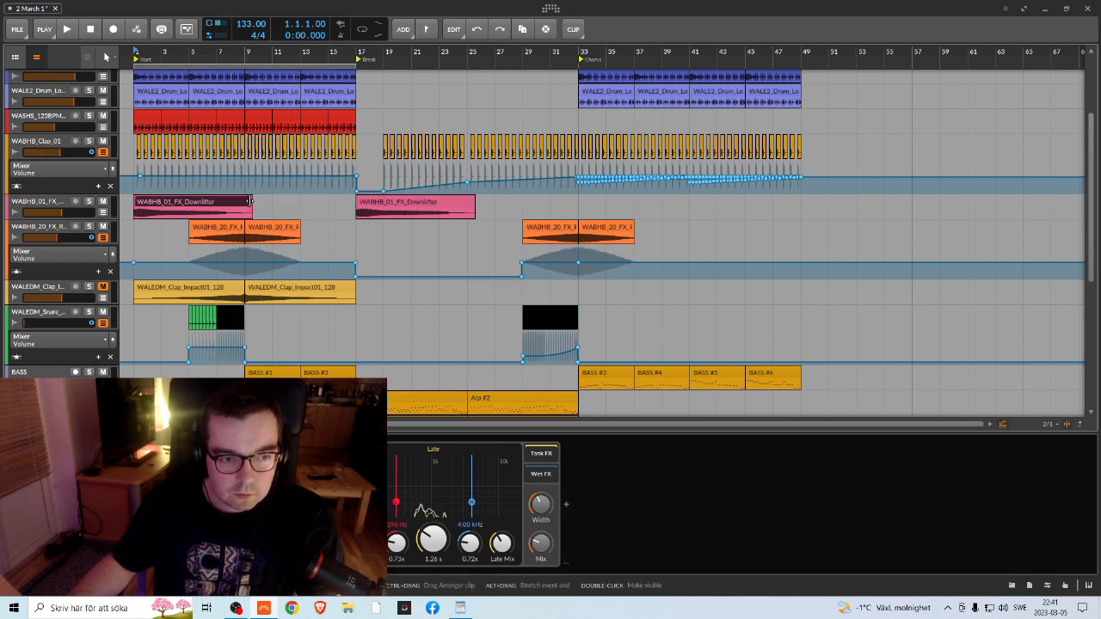
Step: Copy the WABHB_01_FX_Downlifter clip from bar 17 to bar 9 and reverse the copy
{"action": "double_click", "coordinate": [378, 204]}
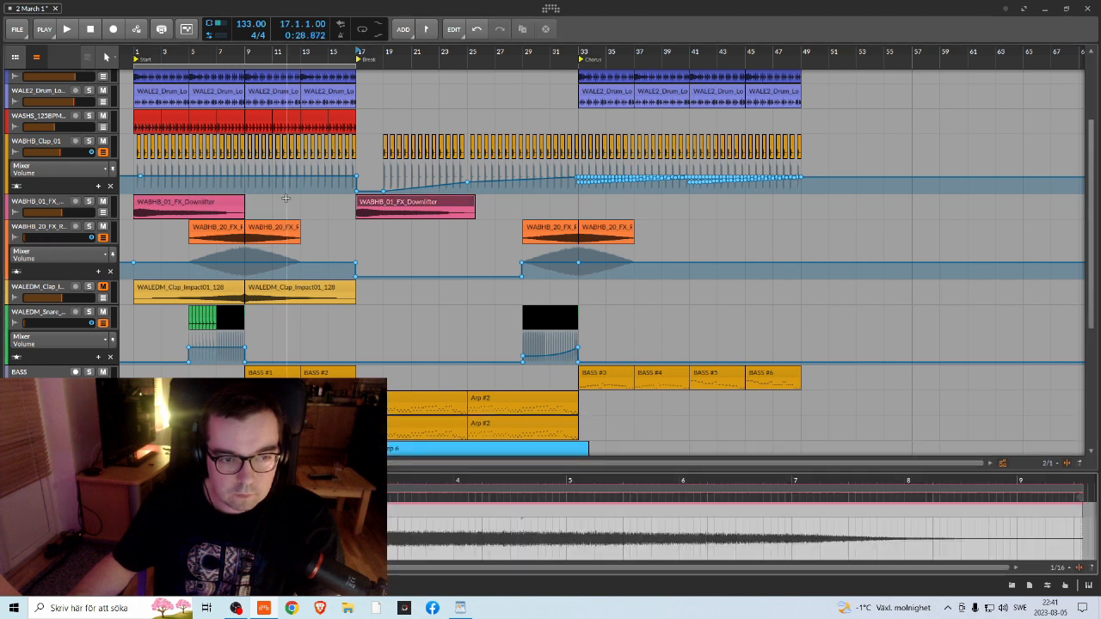
{"action": "left_click_drag", "start_coordinate": [370, 204], "coordinate": [271, 204]}
{"action": "left_click", "coordinate": [570, 33]}
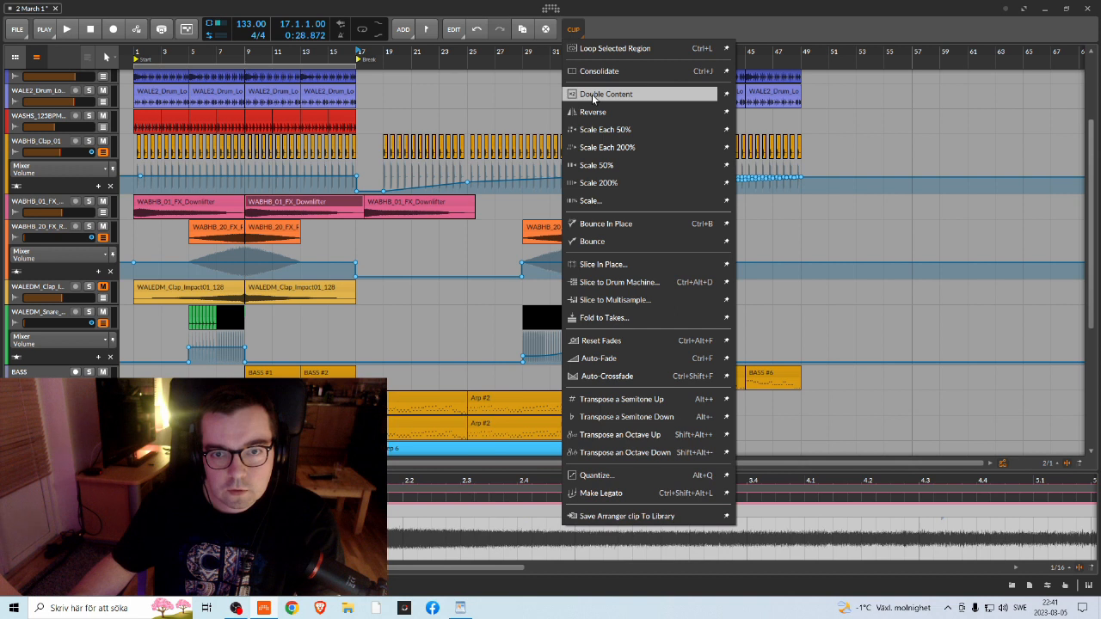
{"action": "left_click", "coordinate": [602, 112]}
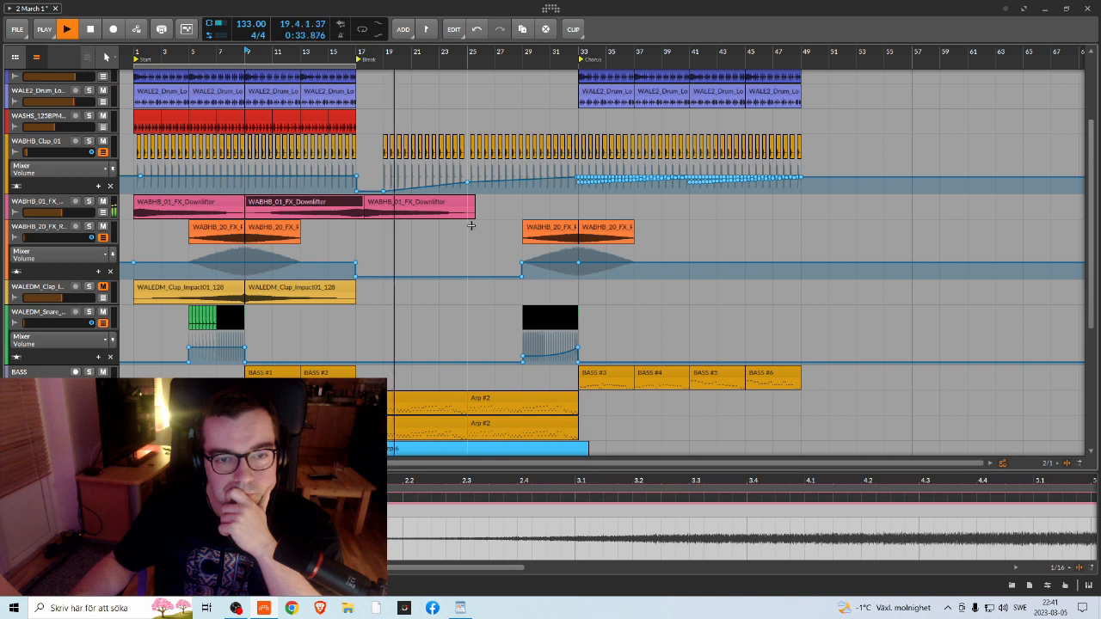
Step: Move the WABHB_Clap_01 volume automation point from bar 25 to bar 23 at -25.9 dB and audition the break's opening
{"action": "left_click", "coordinate": [384, 191]}
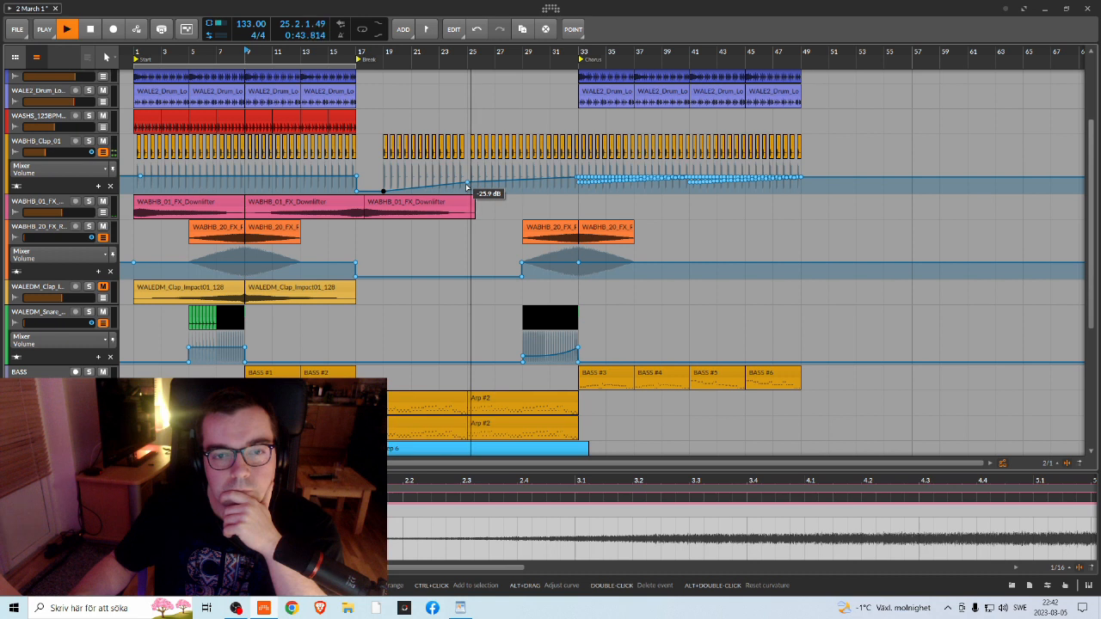
{"action": "key", "text": "space"}
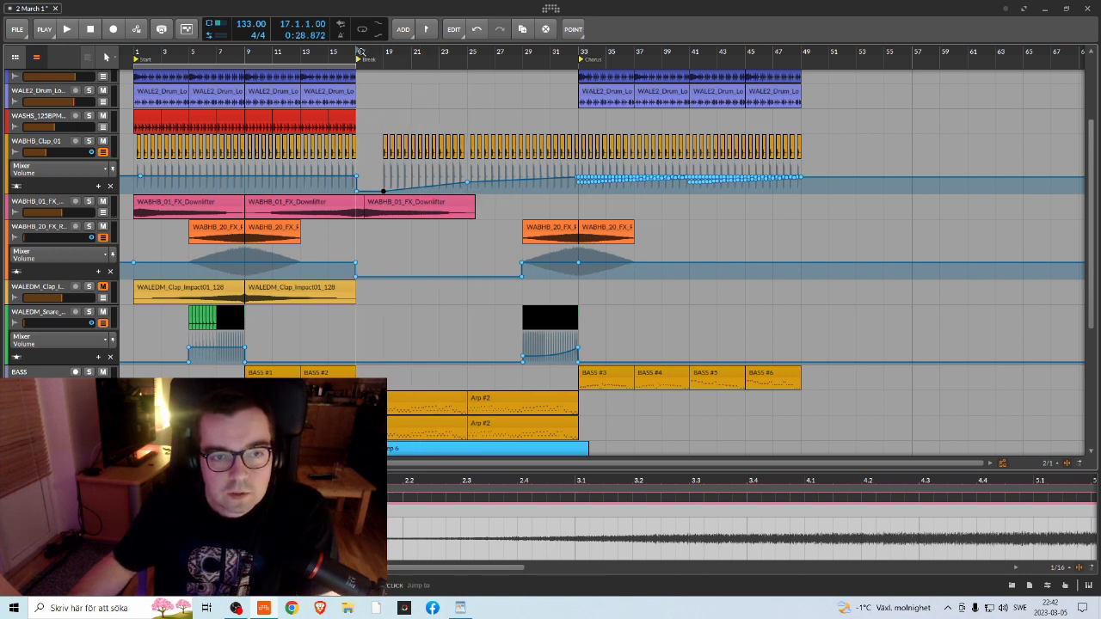
{"action": "key", "text": "space"}
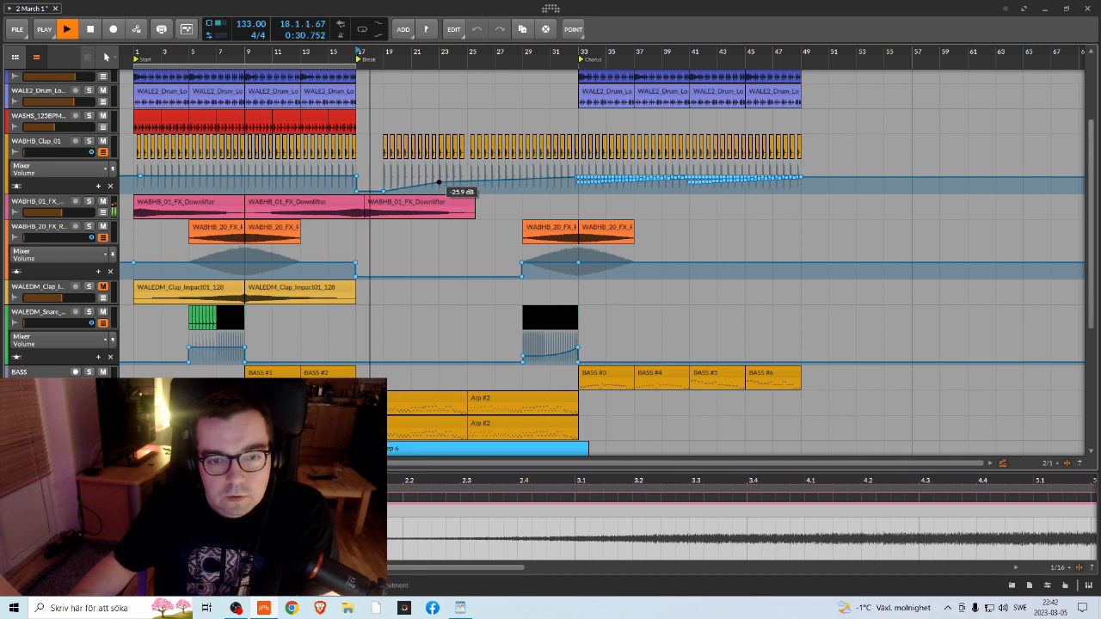
{"action": "mouse_move", "coordinate": [438, 182]}
{"action": "left_mouse_down"}
{"action": "mouse_move", "coordinate": [383, 183]}
{"action": "mouse_move", "coordinate": [439, 183]}
{"action": "left_mouse_up"}
{"action": "key", "text": "space"}
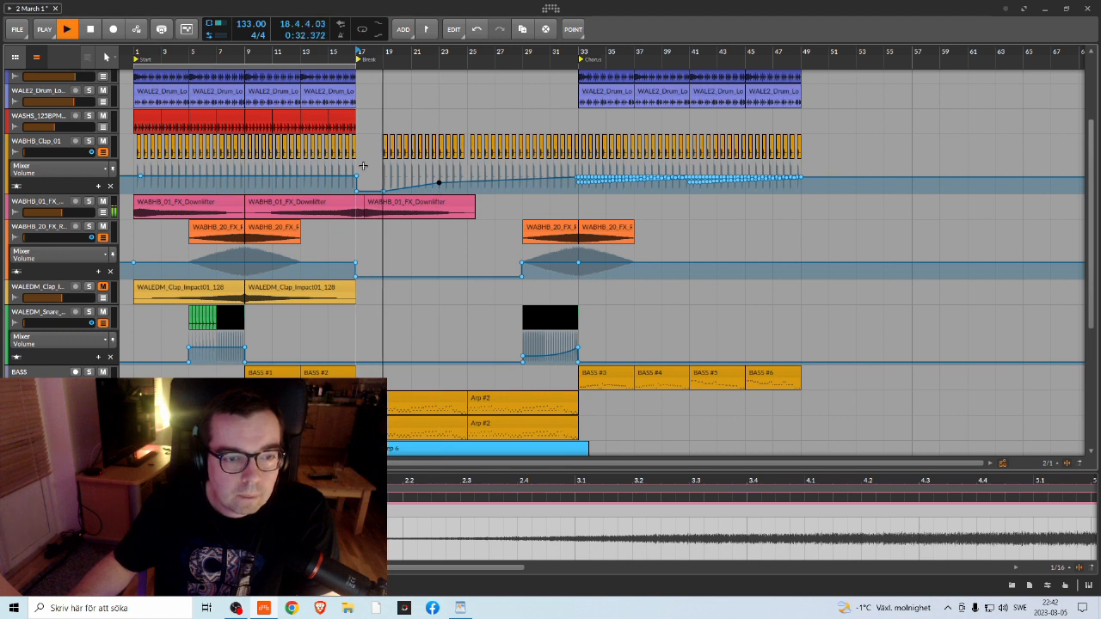
Step: Trim the reversed downlifter's start, move it to span bars 9 to 17, and move the following downlifter to start at bar 17
{"action": "left_click_drag", "start_coordinate": [337, 55], "coordinate": [479, 109]}
{"action": "key", "text": "space"}
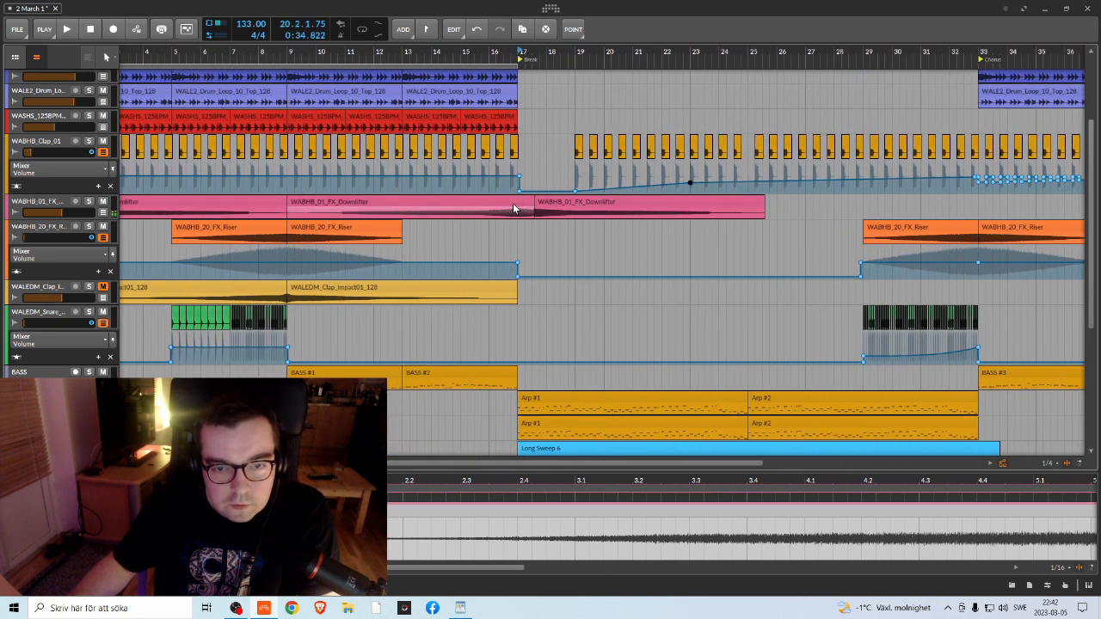
{"action": "left_click", "coordinate": [306, 206]}
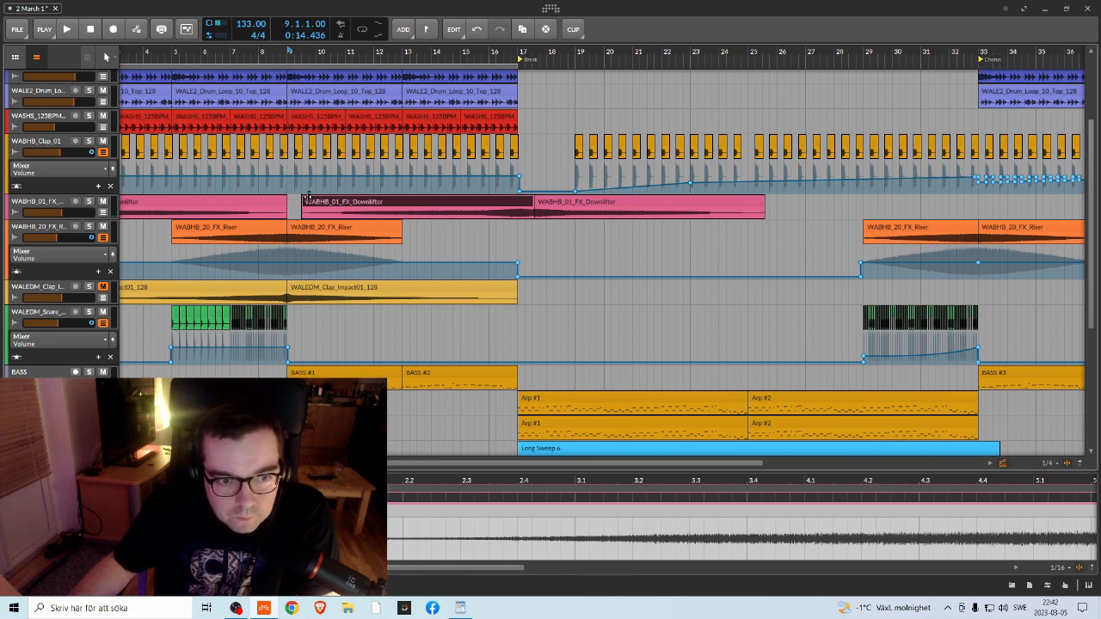
{"action": "left_click_drag", "start_coordinate": [354, 202], "coordinate": [339, 203]}
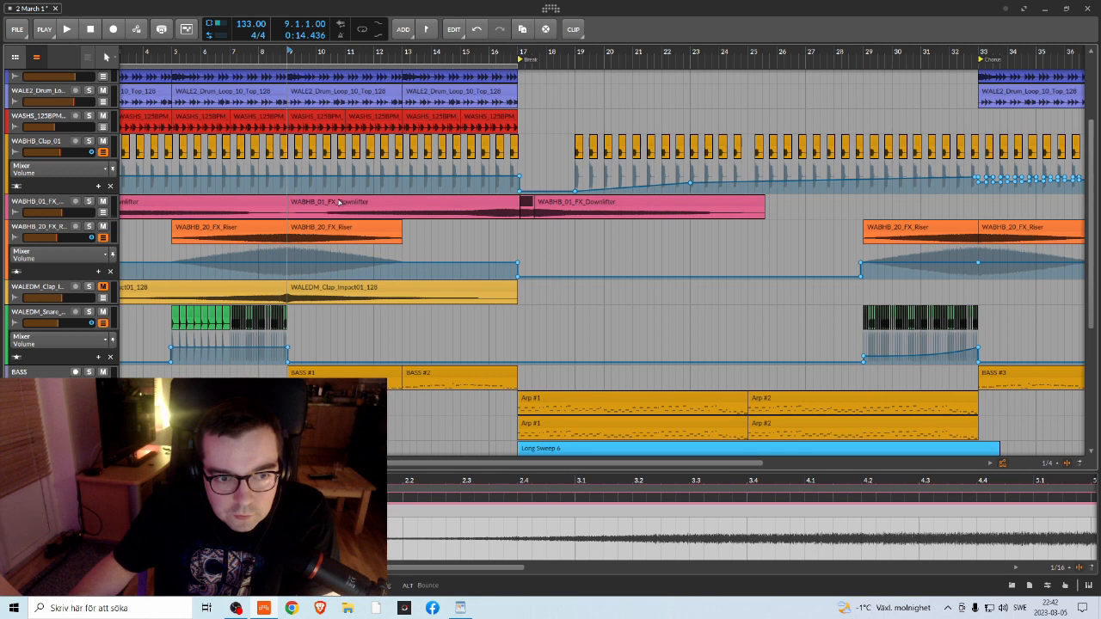
{"action": "left_click", "coordinate": [547, 203]}
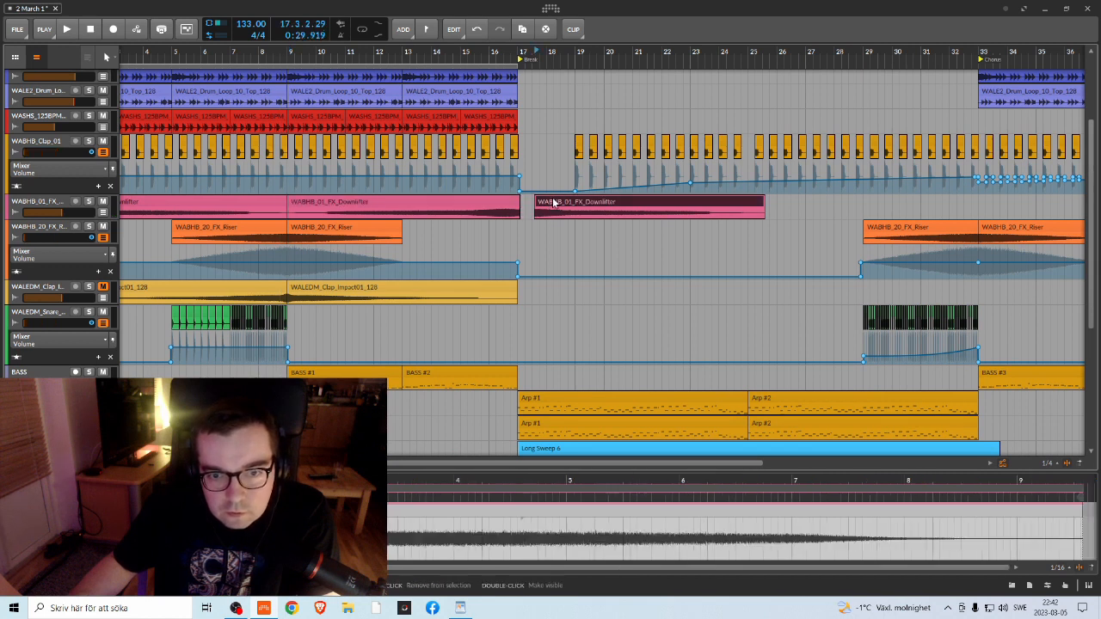
{"action": "left_click_drag", "start_coordinate": [548, 202], "coordinate": [537, 205]}
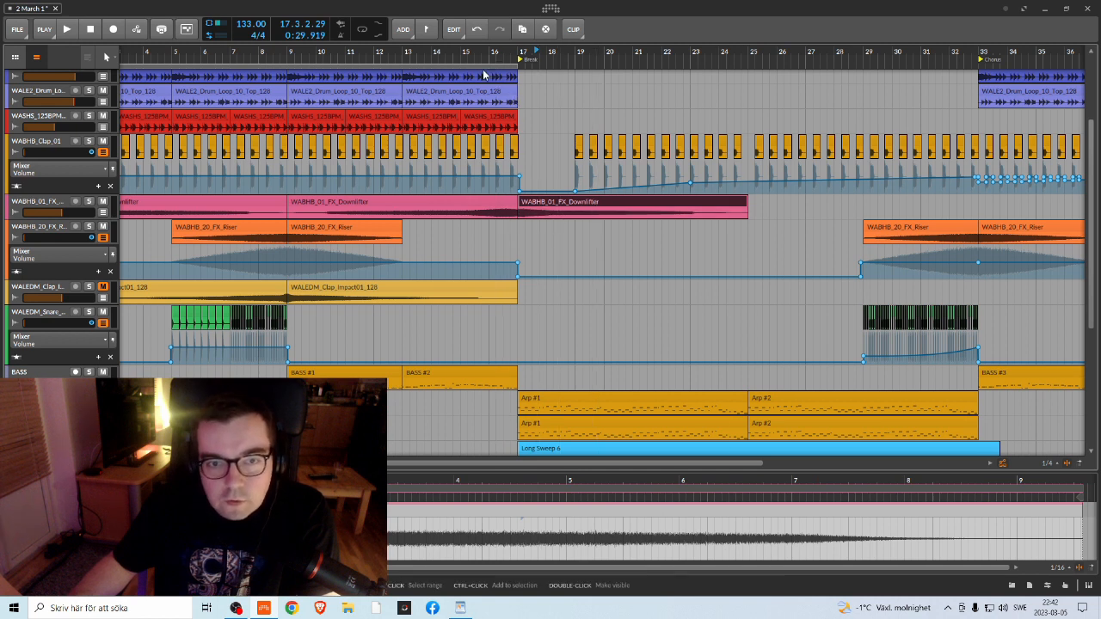
Step: Play the transition into the break from bar 15 and again from bar 9 to check the realigned downlifters
{"action": "key", "text": "space"}
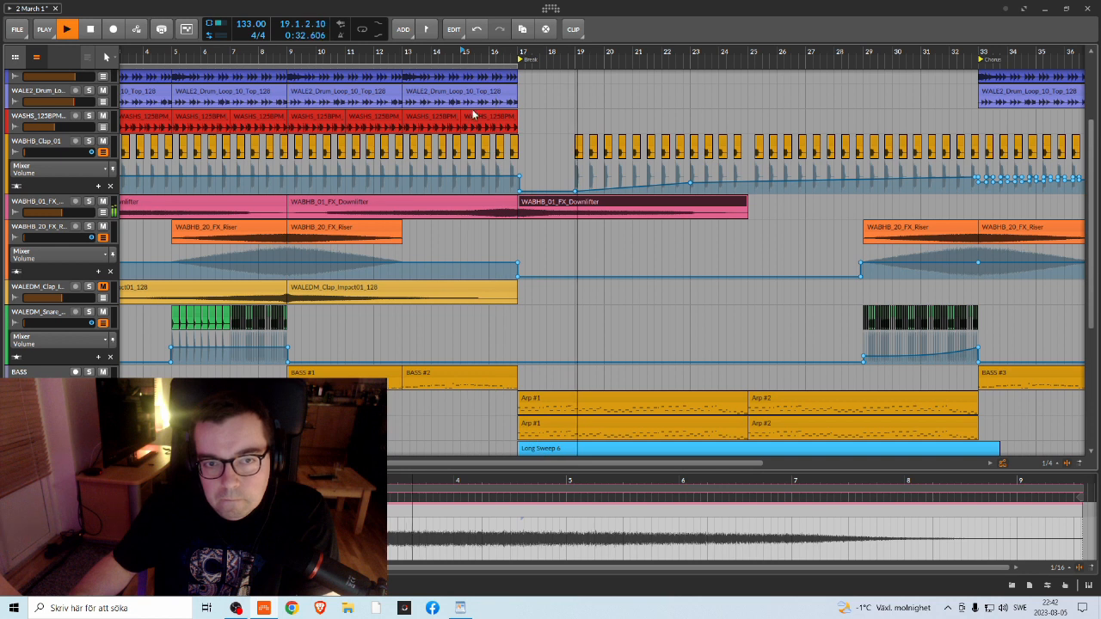
{"action": "left_click", "coordinate": [291, 57]}
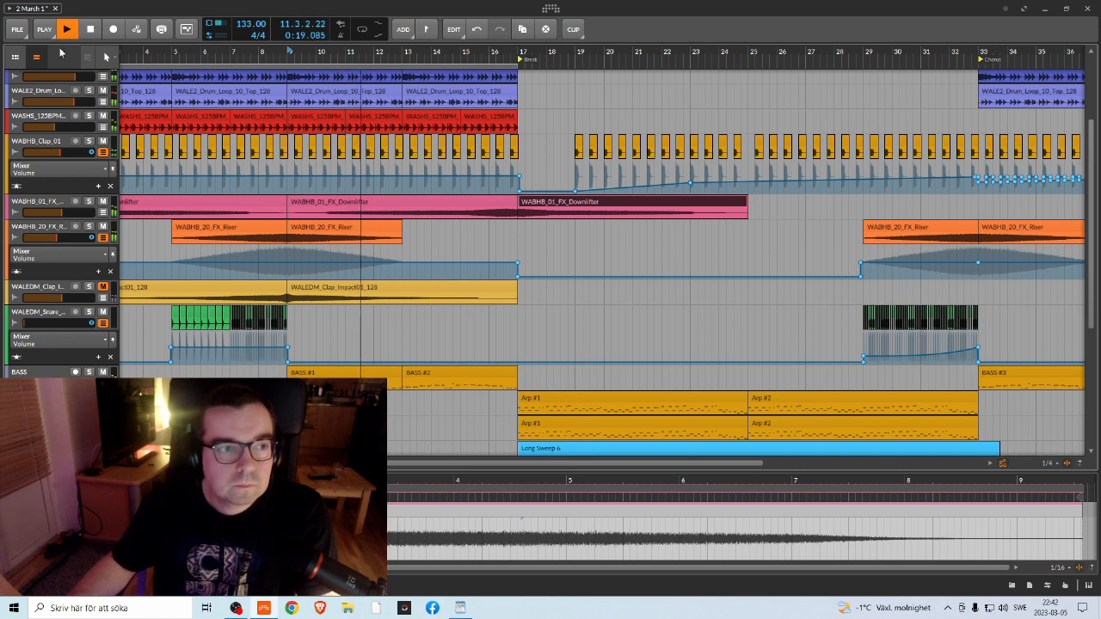
{"action": "left_click_drag", "start_coordinate": [617, 52], "coordinate": [543, 53]}
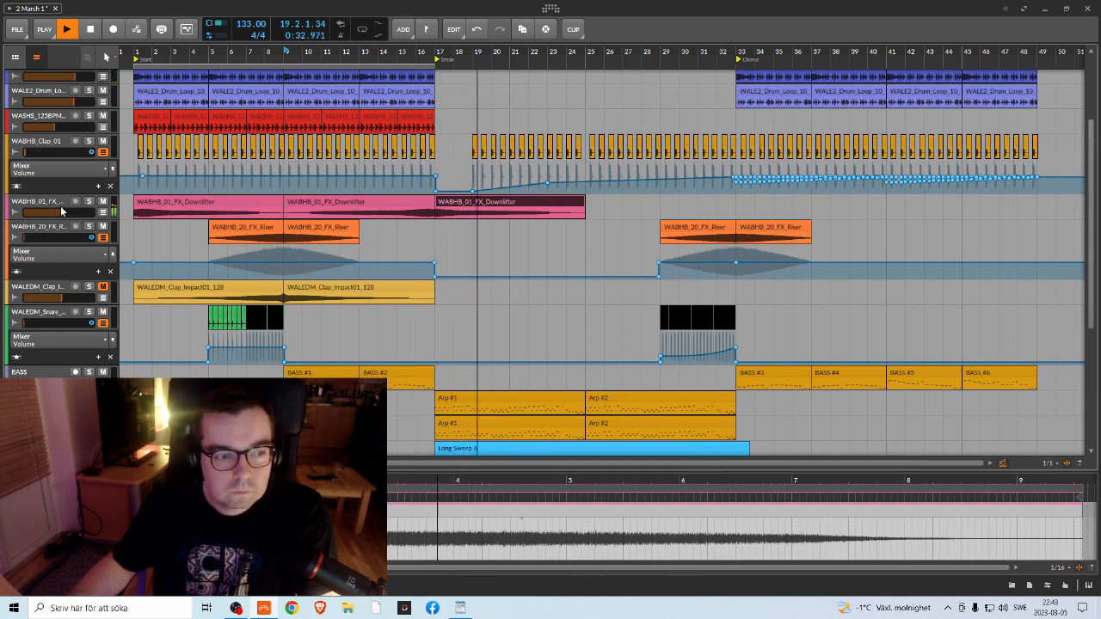
{"action": "scroll", "coordinate": [569, 295], "scroll_direction": "up", "scroll_amount": 2}
{"action": "scroll", "coordinate": [577, 306], "scroll_direction": "down", "scroll_amount": 1}
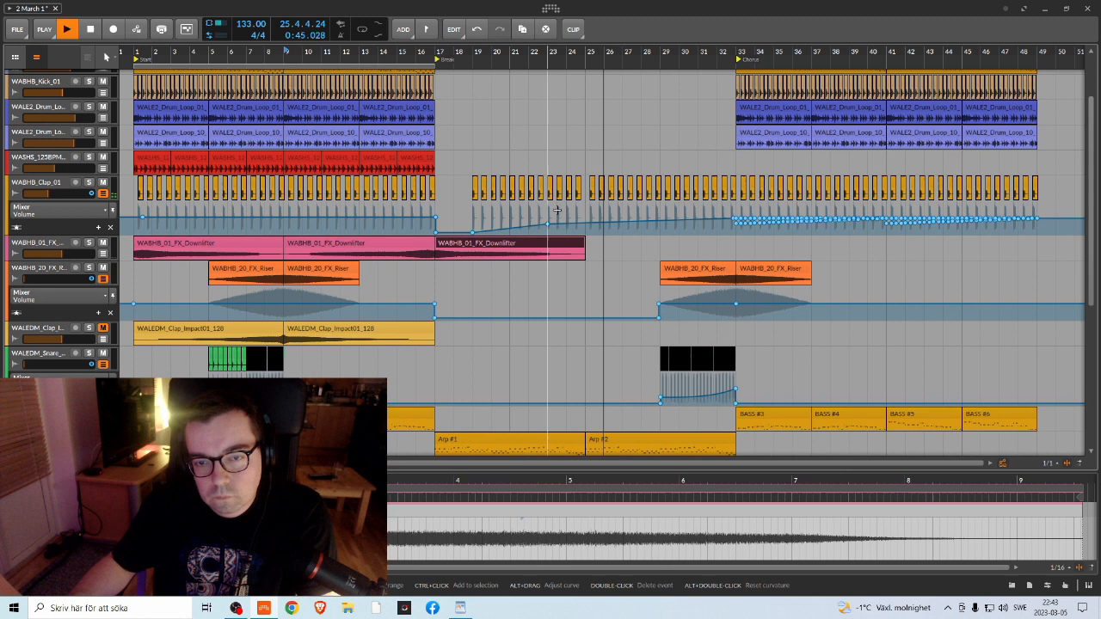
{"action": "key", "text": "space"}
Step: Shift the WABHB_Clap_01 clips between bars 19 and 25 one beat later to align with the claps that follow
{"action": "left_click_drag", "start_coordinate": [586, 56], "coordinate": [596, 58]}
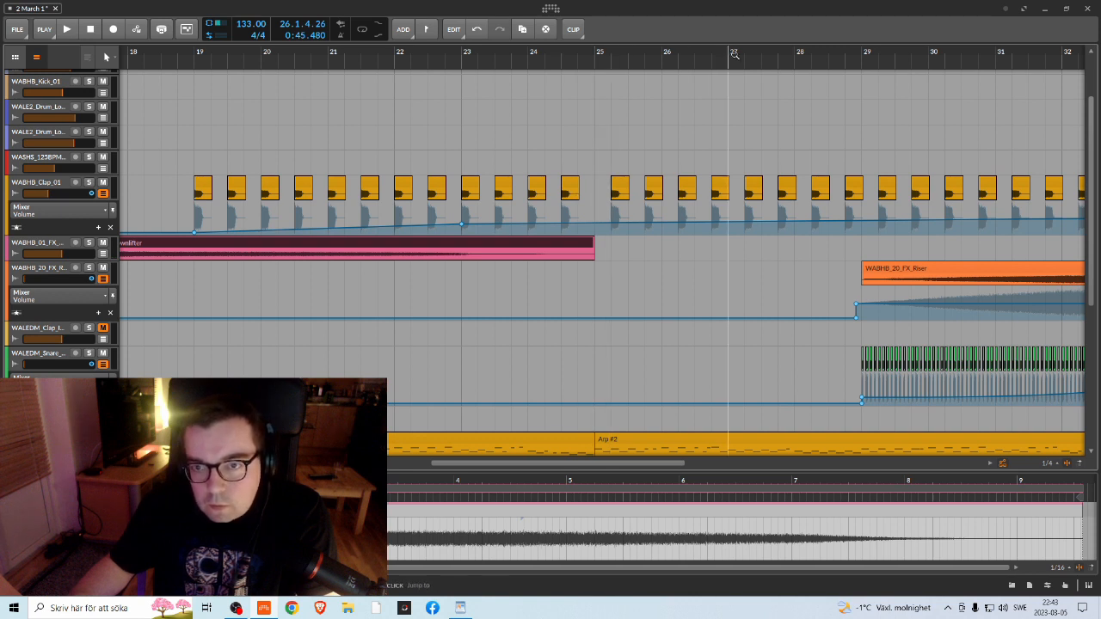
{"action": "left_click_drag", "start_coordinate": [731, 54], "coordinate": [628, 30]}
{"action": "left_click_drag", "start_coordinate": [548, 53], "coordinate": [551, 93]}
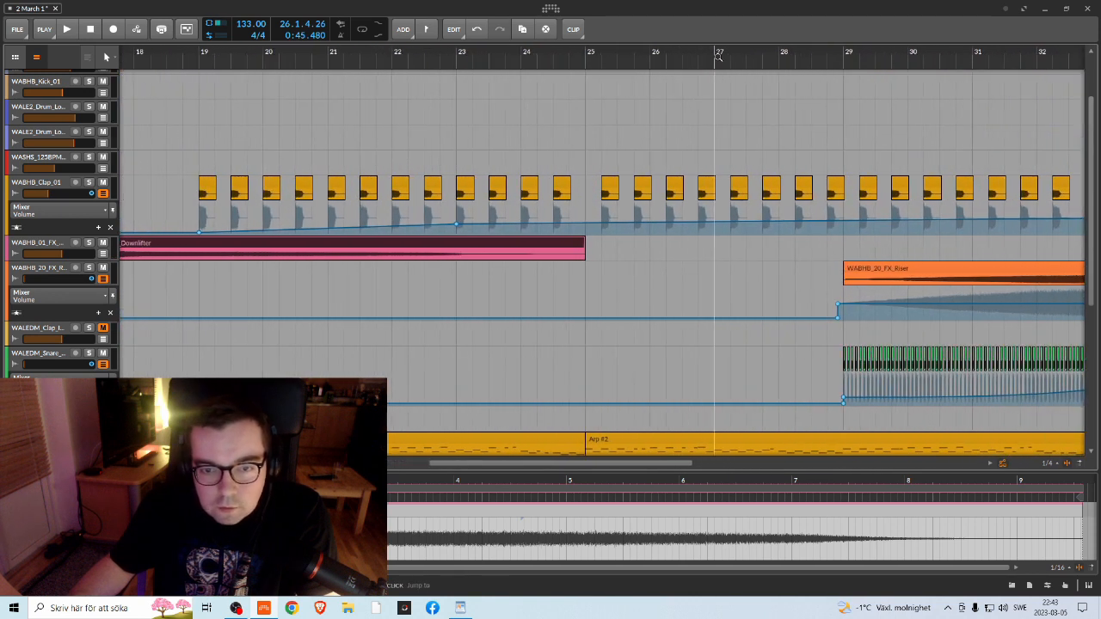
{"action": "left_click_drag", "start_coordinate": [583, 181], "coordinate": [218, 183]}
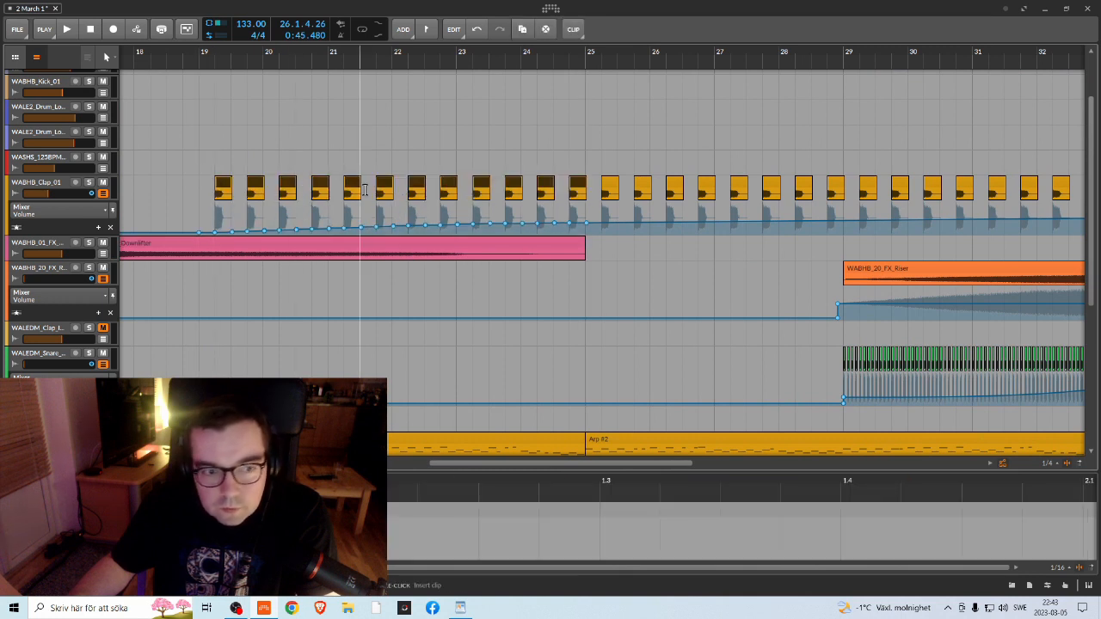
Step: Play the break to check the shifted claps' timing and review the build-up tracks toward the chorus
{"action": "key", "text": "space"}
{"action": "left_click_drag", "start_coordinate": [191, 59], "coordinate": [192, 30]}
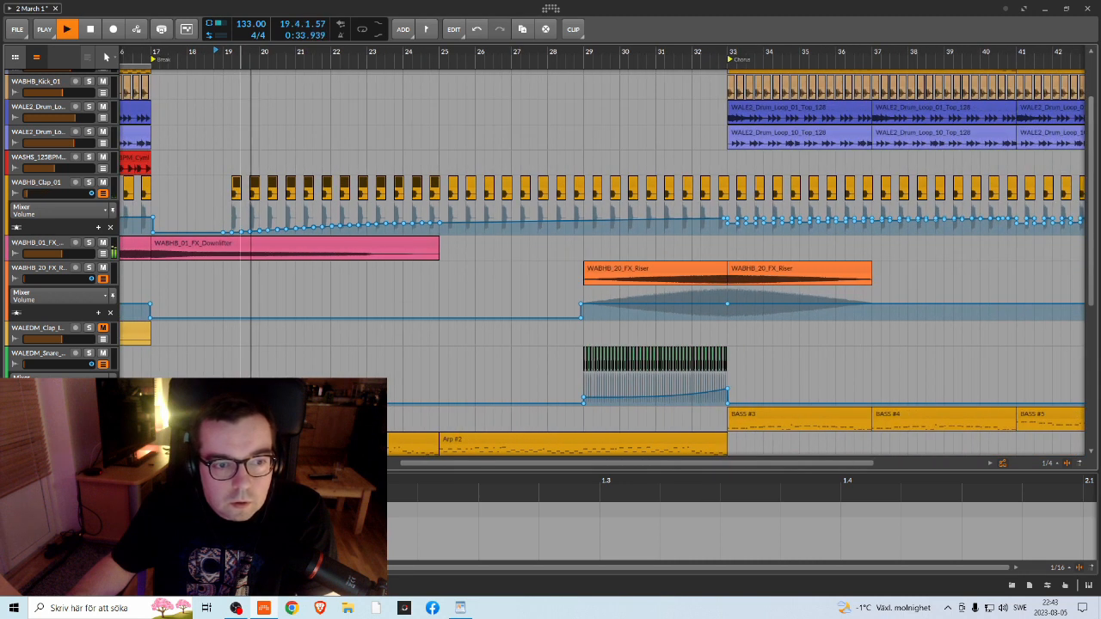
{"action": "scroll", "coordinate": [221, 417], "scroll_direction": "down", "scroll_amount": 1}
{"action": "scroll", "coordinate": [203, 417], "scroll_direction": "up", "scroll_amount": 2}
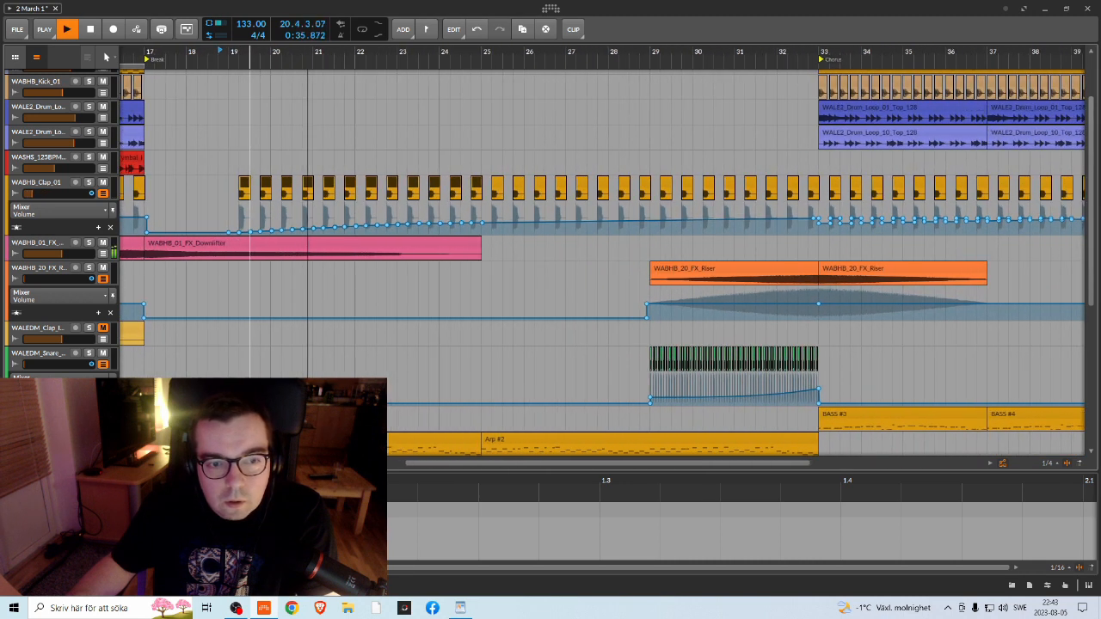
{"action": "left_click", "coordinate": [533, 147]}
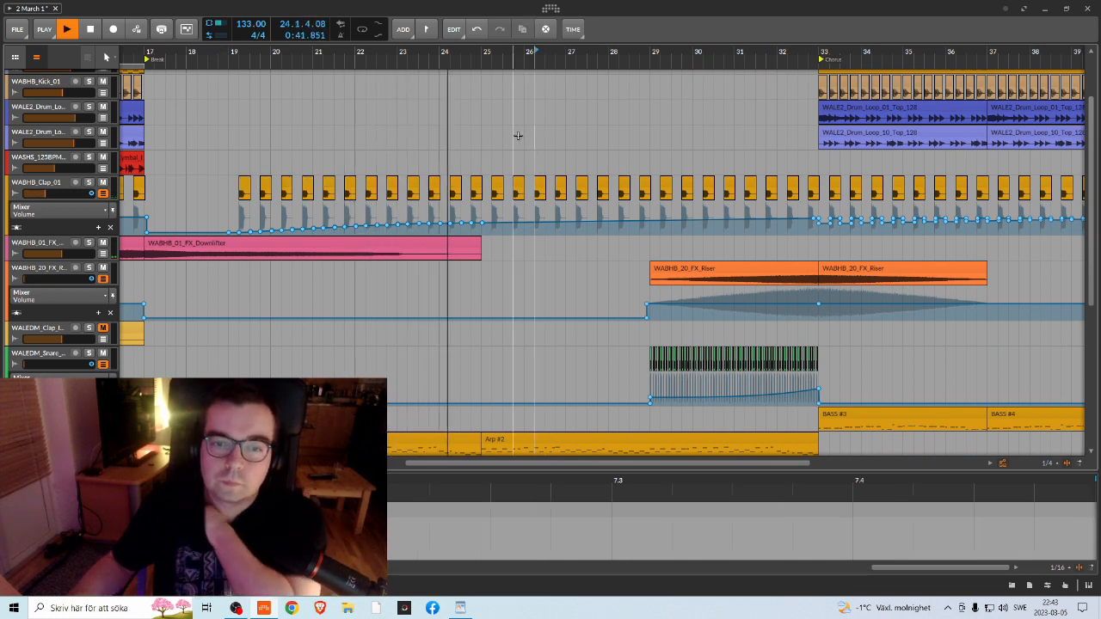
{"action": "scroll", "coordinate": [520, 135], "scroll_direction": "down", "scroll_amount": 1}
{"action": "scroll", "coordinate": [521, 135], "scroll_direction": "down", "scroll_amount": 8}
{"action": "scroll", "coordinate": [520, 137], "scroll_direction": "up", "scroll_amount": 6}
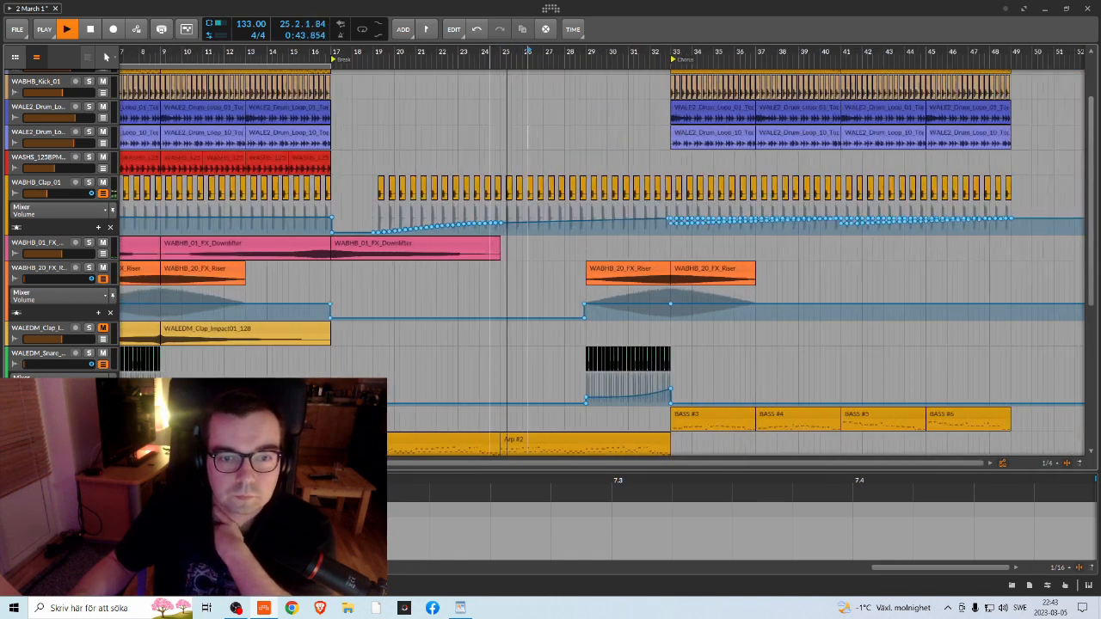
{"action": "scroll", "coordinate": [520, 135], "scroll_direction": "down", "scroll_amount": 6}
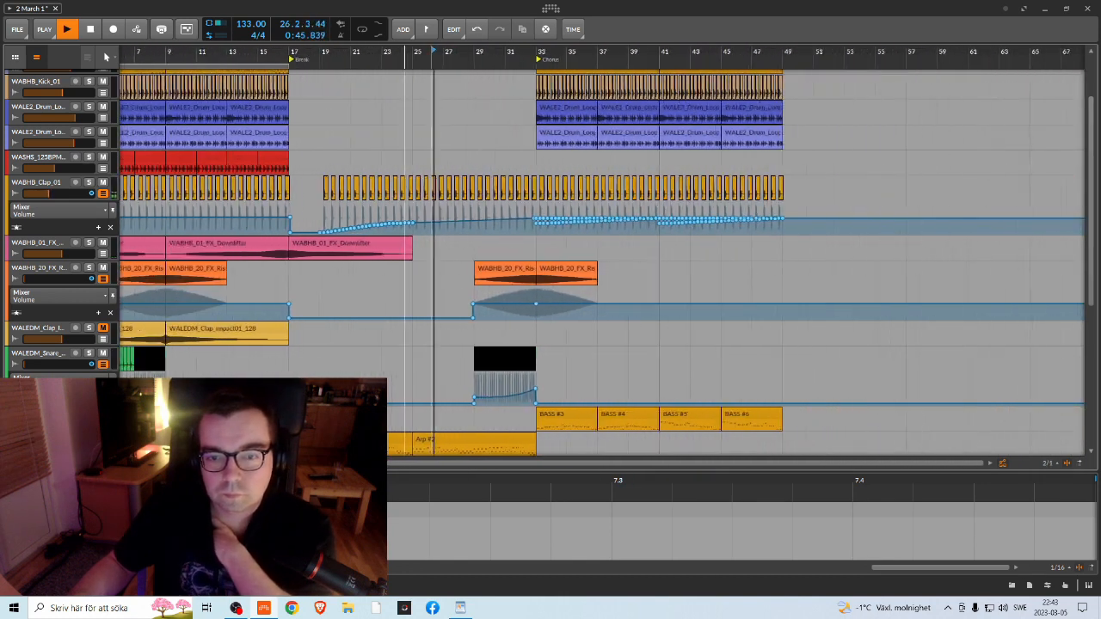
{"action": "scroll", "coordinate": [520, 135], "scroll_direction": "up", "scroll_amount": 4}
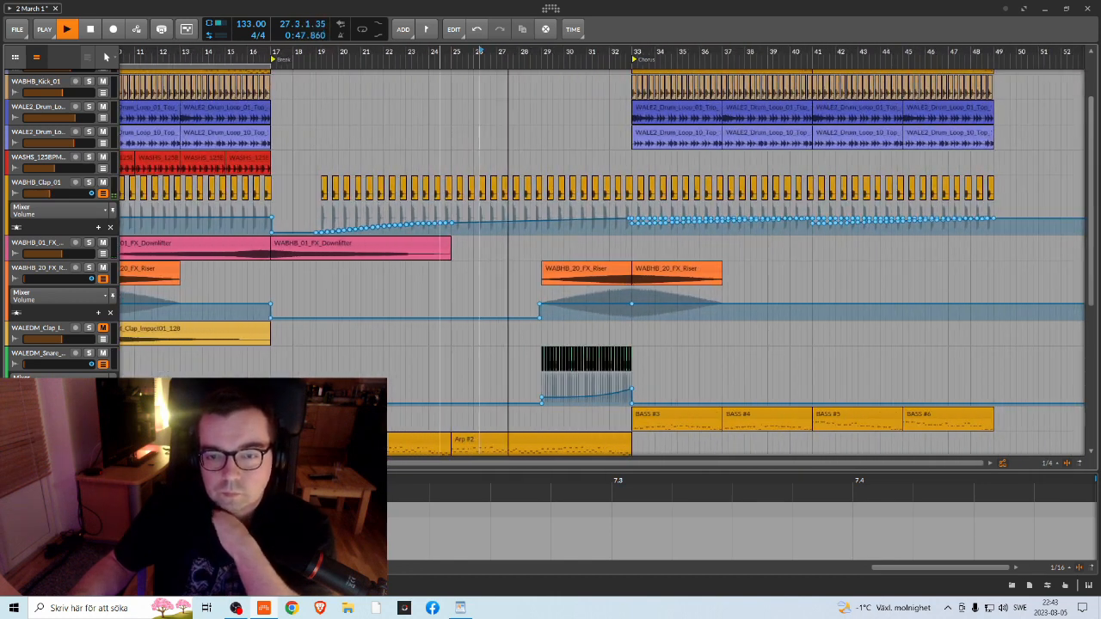
{"action": "scroll", "coordinate": [583, 188], "scroll_direction": "down", "scroll_amount": 1}
{"action": "scroll", "coordinate": [583, 187], "scroll_direction": "up", "scroll_amount": 2}
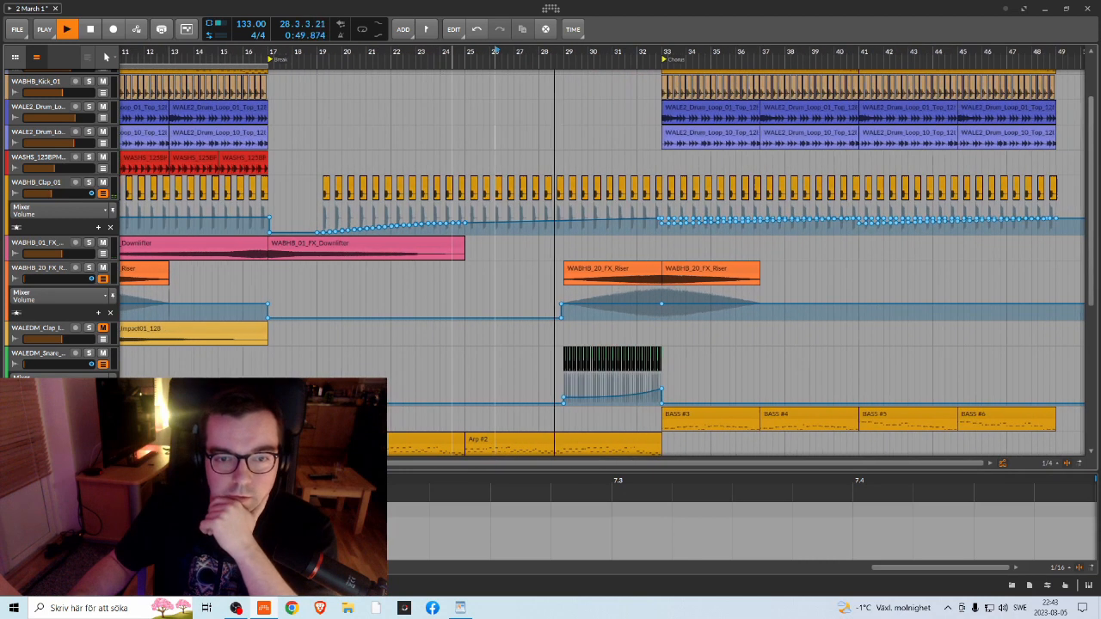
{"action": "scroll", "coordinate": [583, 187], "scroll_direction": "down", "scroll_amount": 2}
{"action": "scroll", "coordinate": [585, 188], "scroll_direction": "down", "scroll_amount": 2}
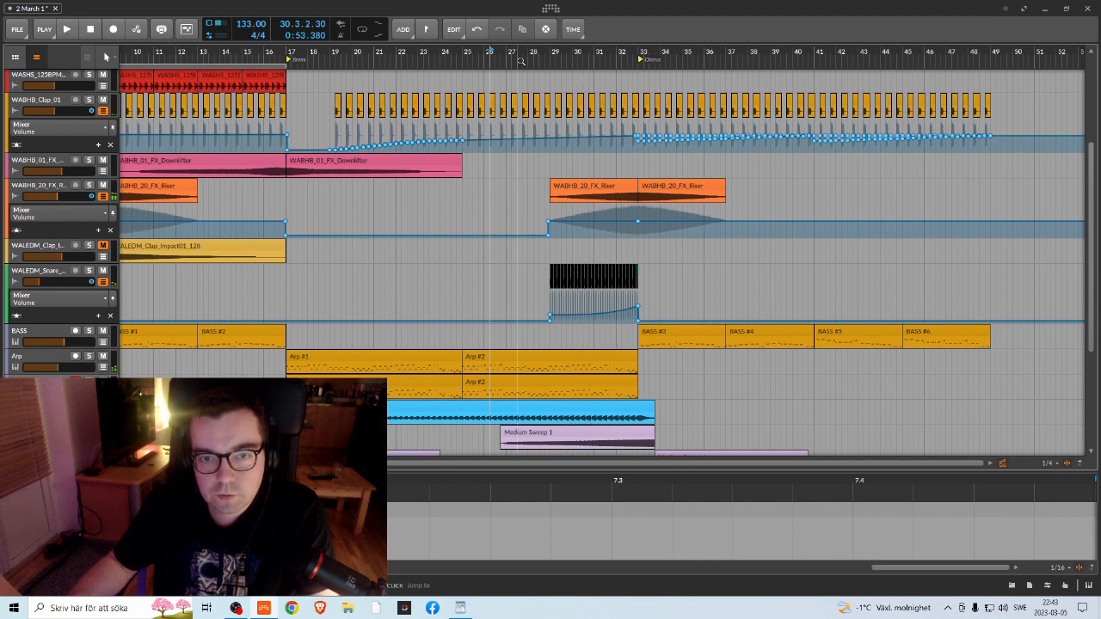
Step: Raise the WALEDM_Snare volume automation curve slightly between bars 29 and 33 and replay the build-up
{"action": "left_click_drag", "start_coordinate": [606, 311], "coordinate": [605, 308]}
{"action": "key", "text": "space"}
{"action": "key", "text": "space"}
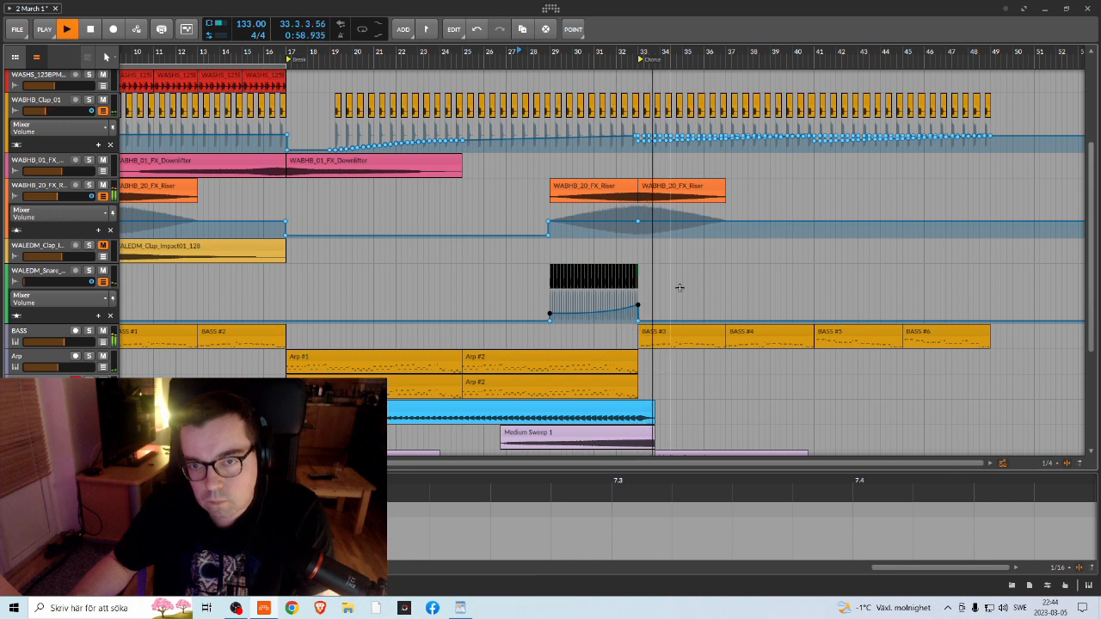
Step: Save the project 2 March 1
{"action": "left_click_drag", "start_coordinate": [618, 54], "coordinate": [456, 63]}
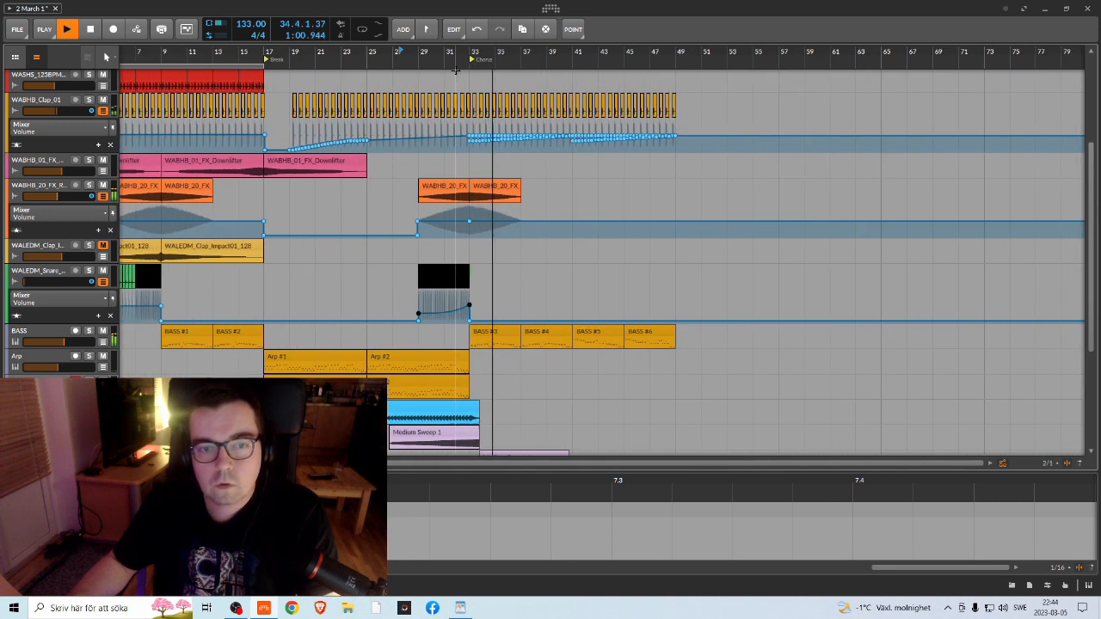
{"action": "left_click", "coordinate": [18, 29]}
{"action": "left_click", "coordinate": [53, 83]}
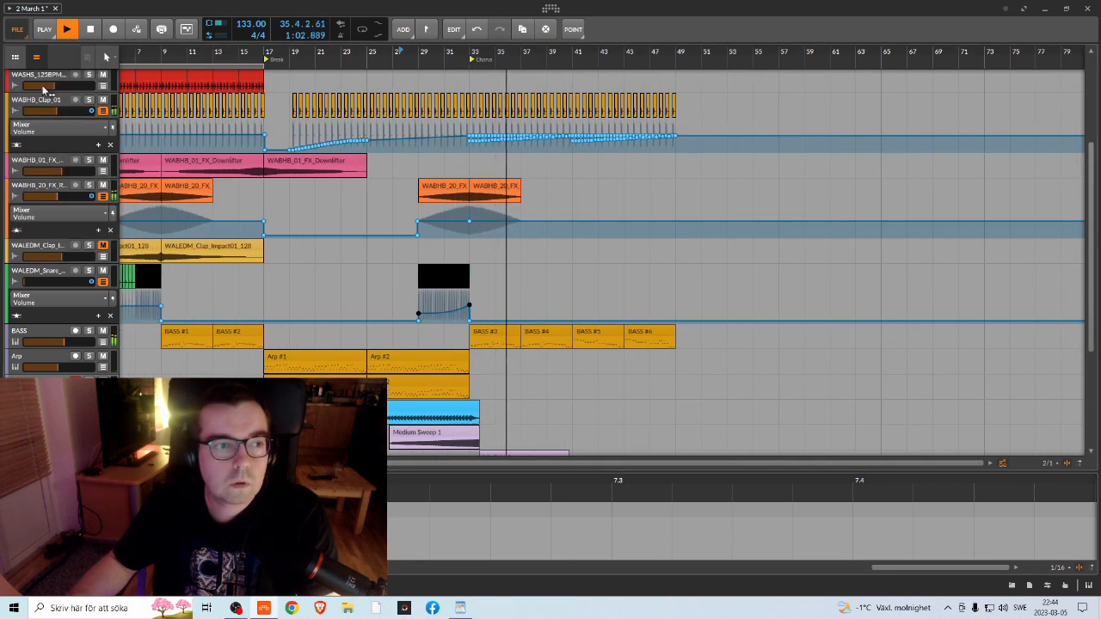
Step: Listen through the chorus from bar 36 to bar 48 while reviewing the clips on all tracks
{"action": "scroll", "coordinate": [585, 226], "scroll_direction": "up", "scroll_amount": 3}
{"action": "scroll", "coordinate": [594, 226], "scroll_direction": "up", "scroll_amount": 1}
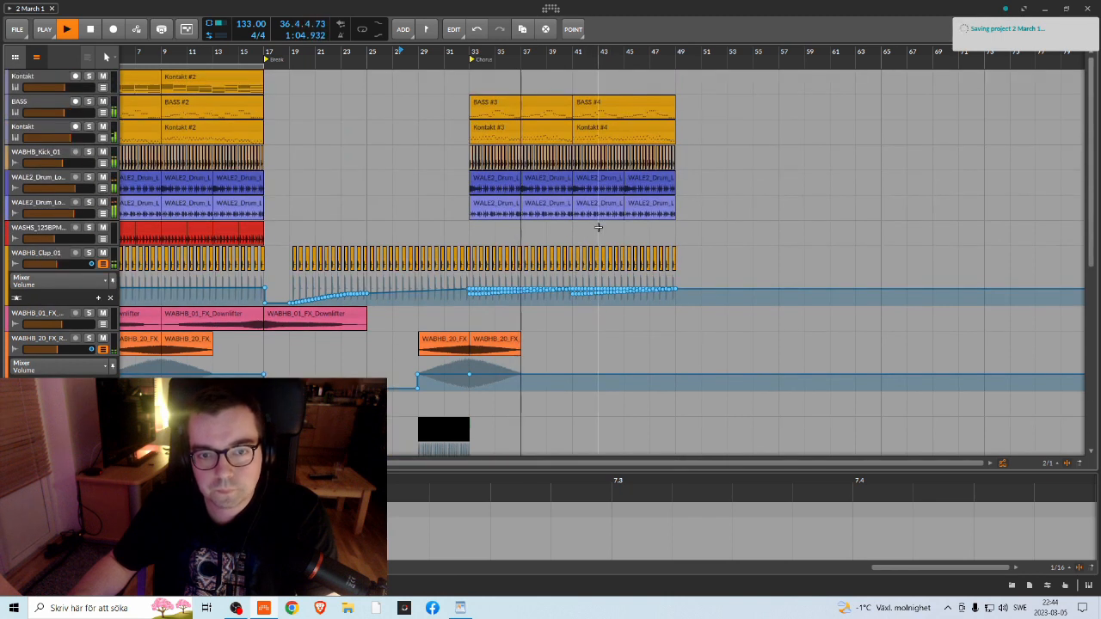
{"action": "scroll", "coordinate": [578, 206], "scroll_direction": "down", "scroll_amount": 4}
{"action": "scroll", "coordinate": [586, 219], "scroll_direction": "up", "scroll_amount": 3}
{"action": "scroll", "coordinate": [586, 219], "scroll_direction": "up", "scroll_amount": 2}
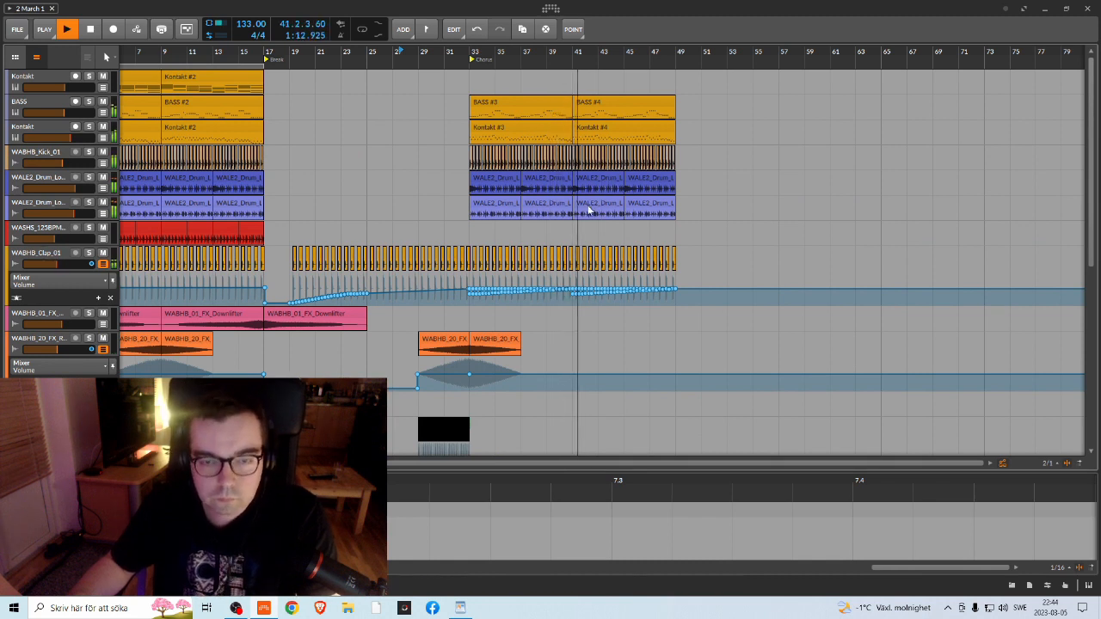
{"action": "scroll", "coordinate": [688, 244], "scroll_direction": "down", "scroll_amount": 5}
{"action": "scroll", "coordinate": [687, 241], "scroll_direction": "down", "scroll_amount": 3}
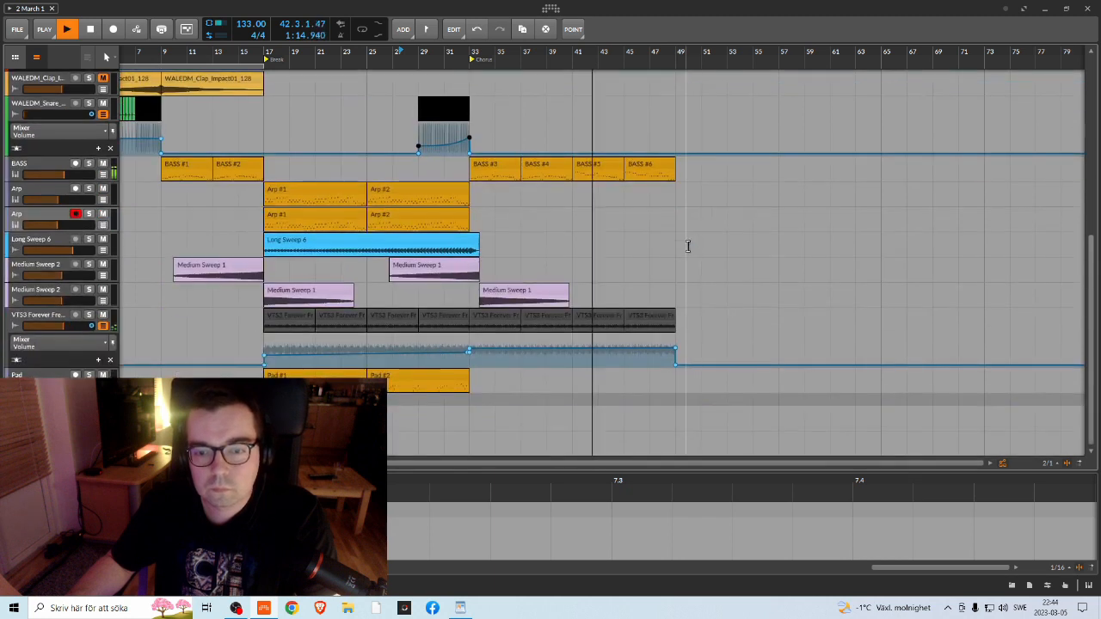
{"action": "scroll", "coordinate": [686, 237], "scroll_direction": "up", "scroll_amount": 4}
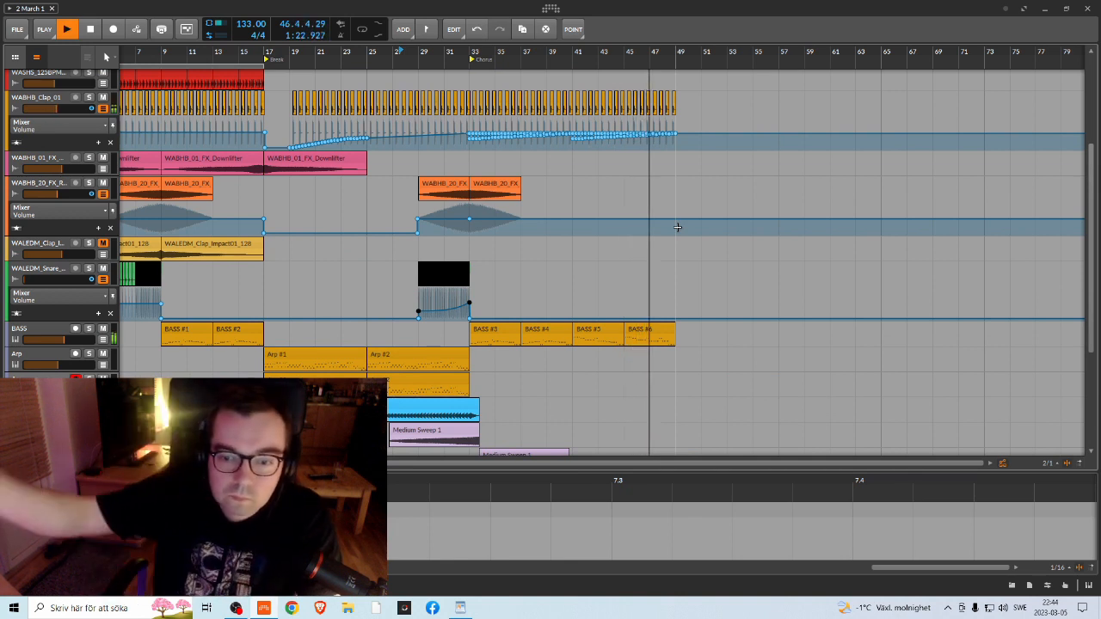
{"action": "scroll", "coordinate": [516, 194], "scroll_direction": "down", "scroll_amount": 5}
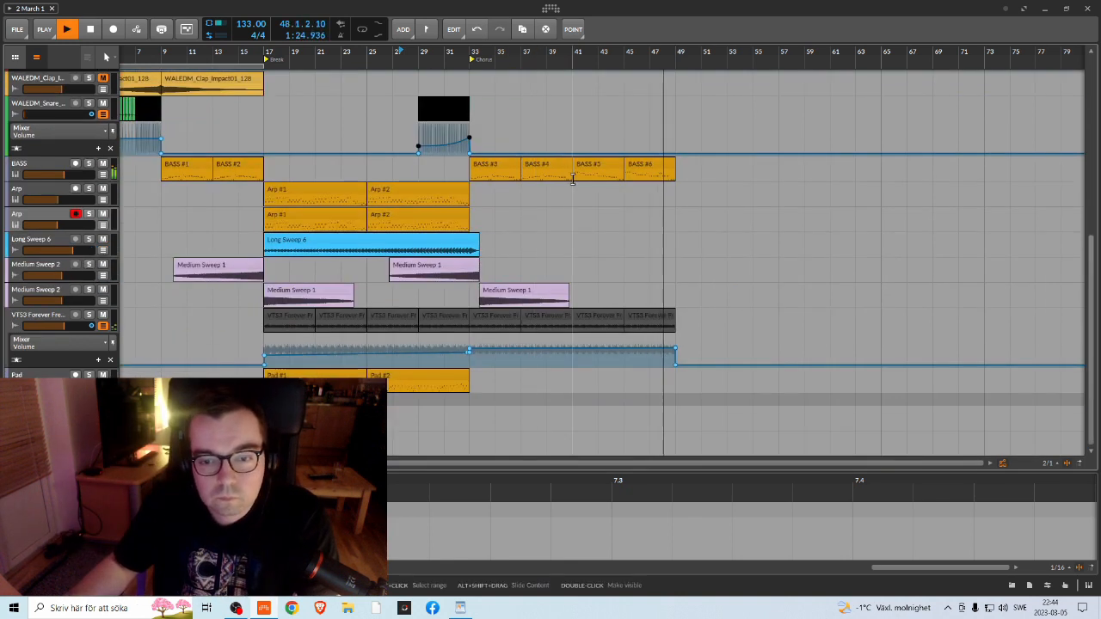
Step: Try copying the upper Arp track's Arp #2 clip to bar 33, at the start of the chorus
{"action": "left_click_drag", "start_coordinate": [493, 53], "coordinate": [526, 90]}
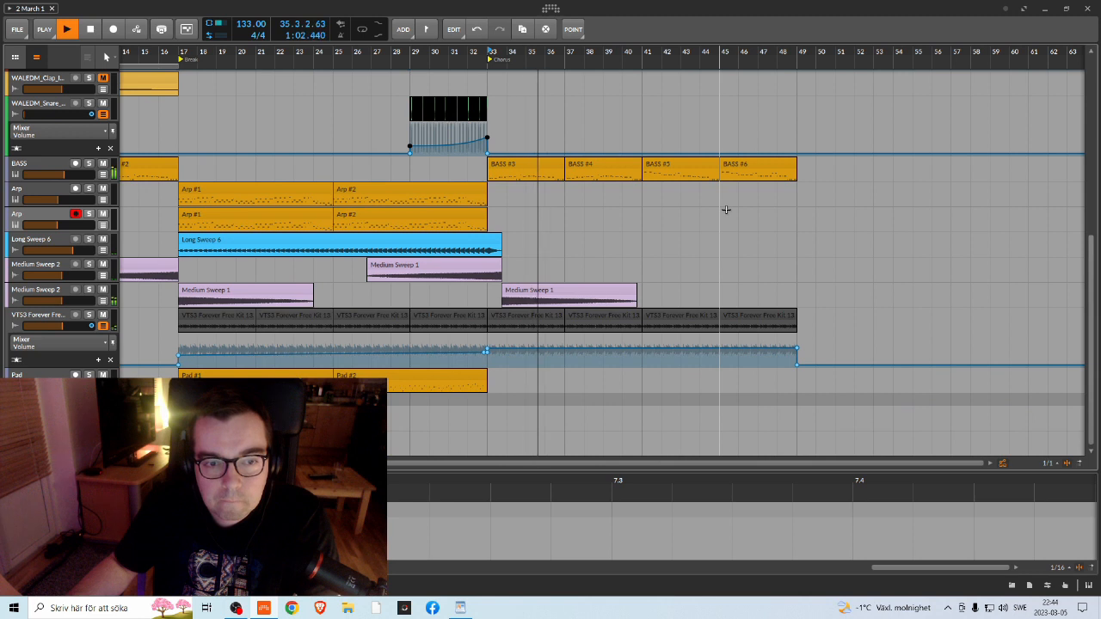
{"action": "scroll", "coordinate": [439, 198], "scroll_direction": "up", "scroll_amount": 9}
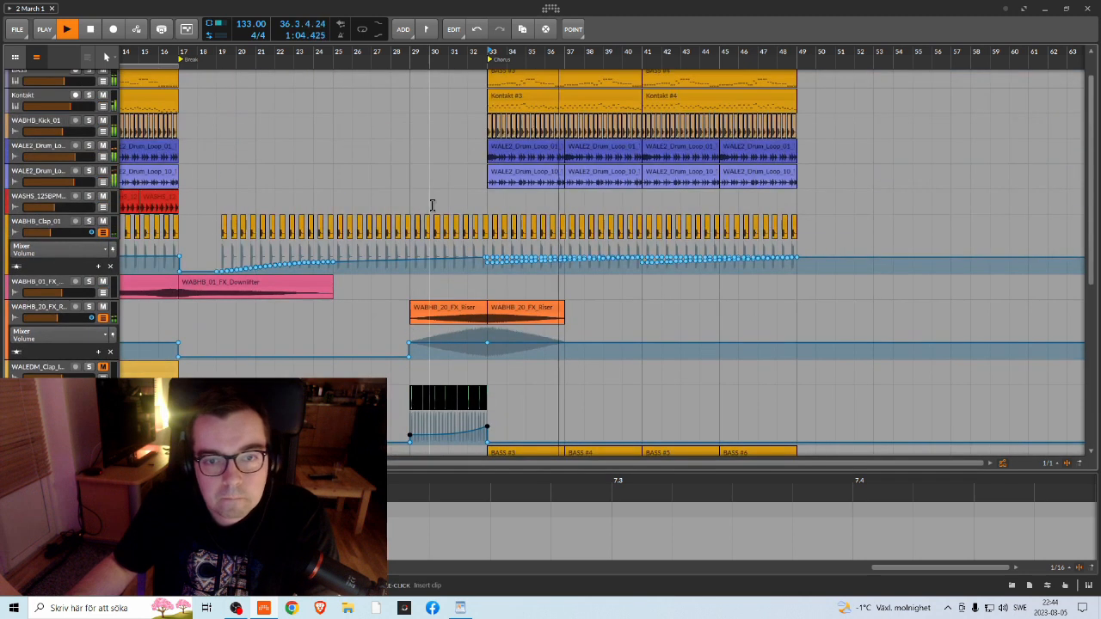
{"action": "scroll", "coordinate": [432, 205], "scroll_direction": "down", "scroll_amount": 7}
{"action": "key", "text": "space"}
{"action": "left_click", "coordinate": [345, 233]}
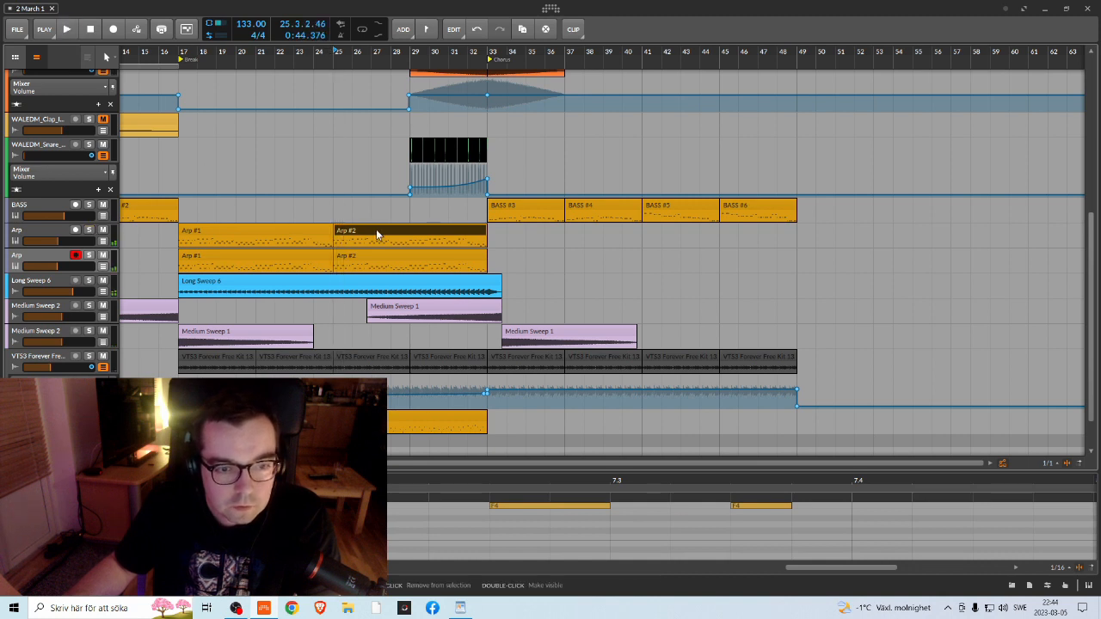
{"action": "left_click_drag", "start_coordinate": [376, 233], "coordinate": [531, 237]}
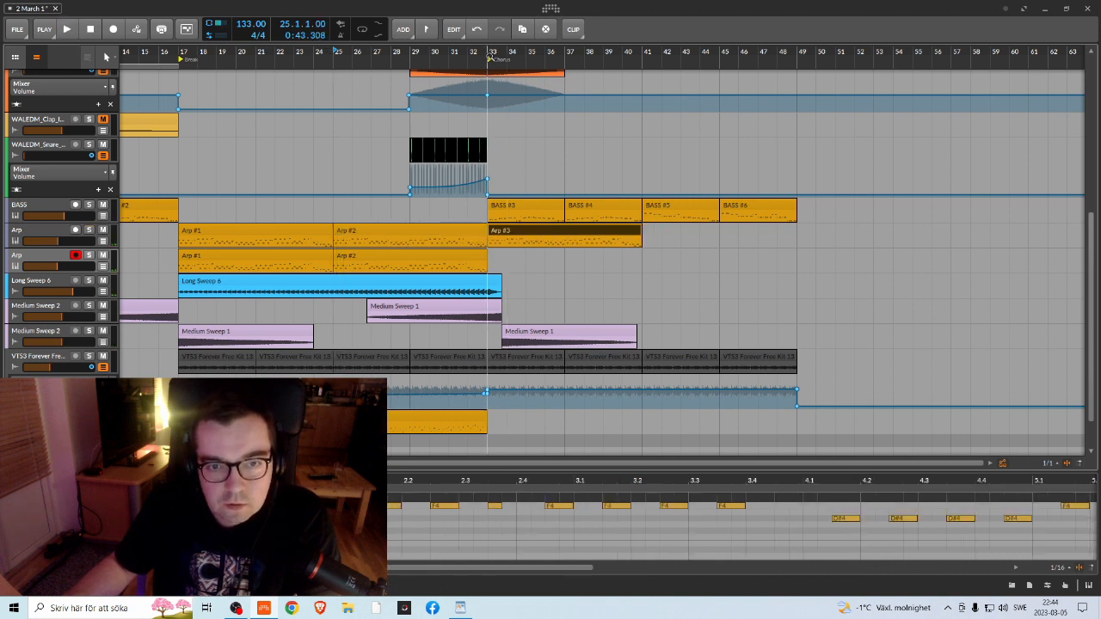
Step: Play the chorus opening from bar 33 with the copied arp clip and compare it with the other tracks
{"action": "left_click", "coordinate": [89, 257]}
{"action": "left_click", "coordinate": [89, 256]}
{"action": "key", "text": "space"}
{"action": "key", "text": "space"}
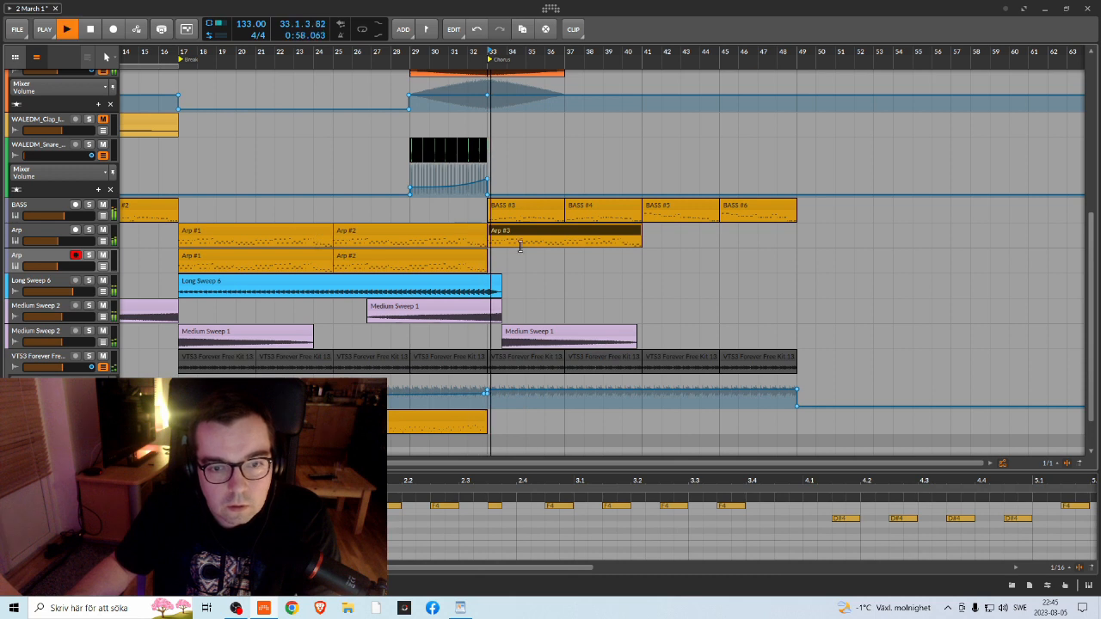
{"action": "scroll", "coordinate": [545, 292], "scroll_direction": "up", "scroll_amount": 6}
{"action": "scroll", "coordinate": [543, 294], "scroll_direction": "down", "scroll_amount": 6}
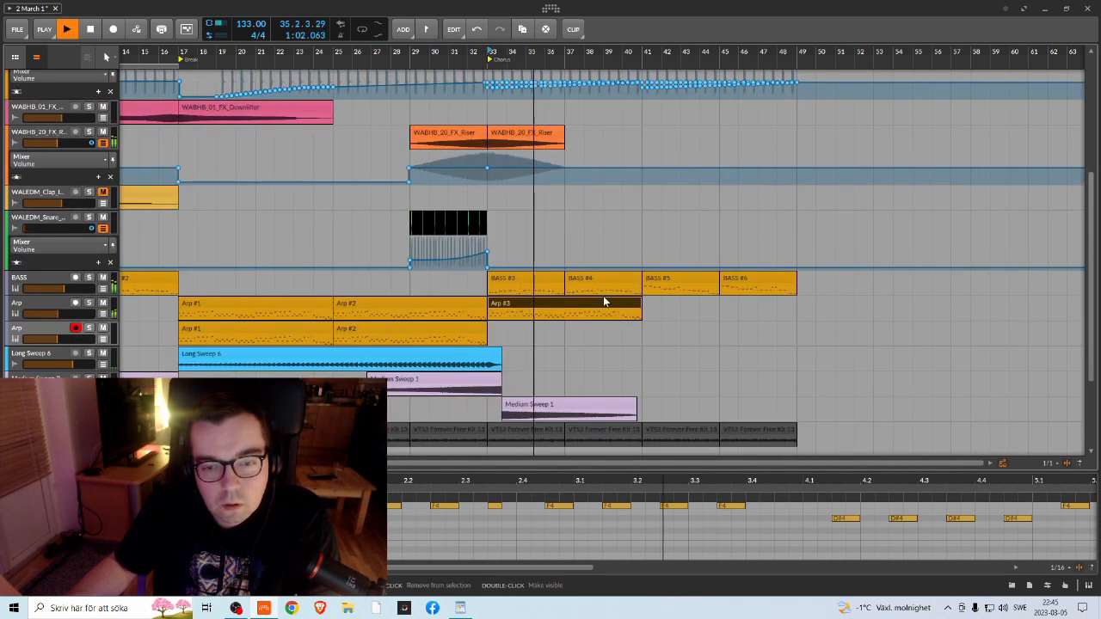
Step: Try copying the lower Arp track's Arp #2 clip to bar 33 and play the chorus with both arps
{"action": "left_click_drag", "start_coordinate": [445, 329], "coordinate": [591, 327]}
{"action": "key", "text": "space"}
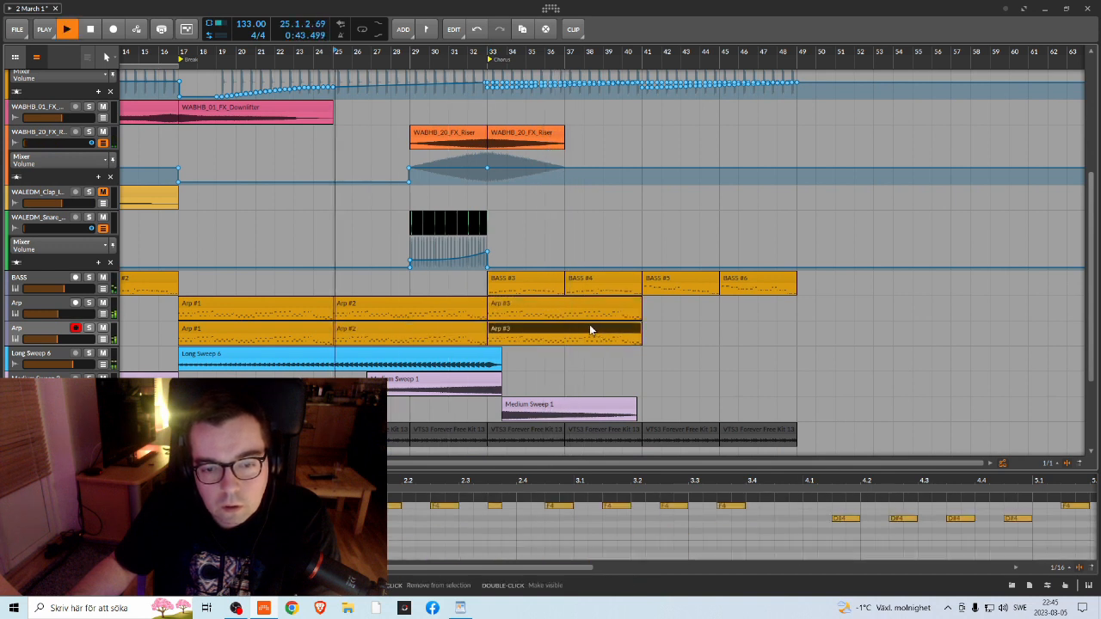
{"action": "key", "text": "space"}
{"action": "left_click", "coordinate": [487, 57]}
{"action": "key", "text": "space"}
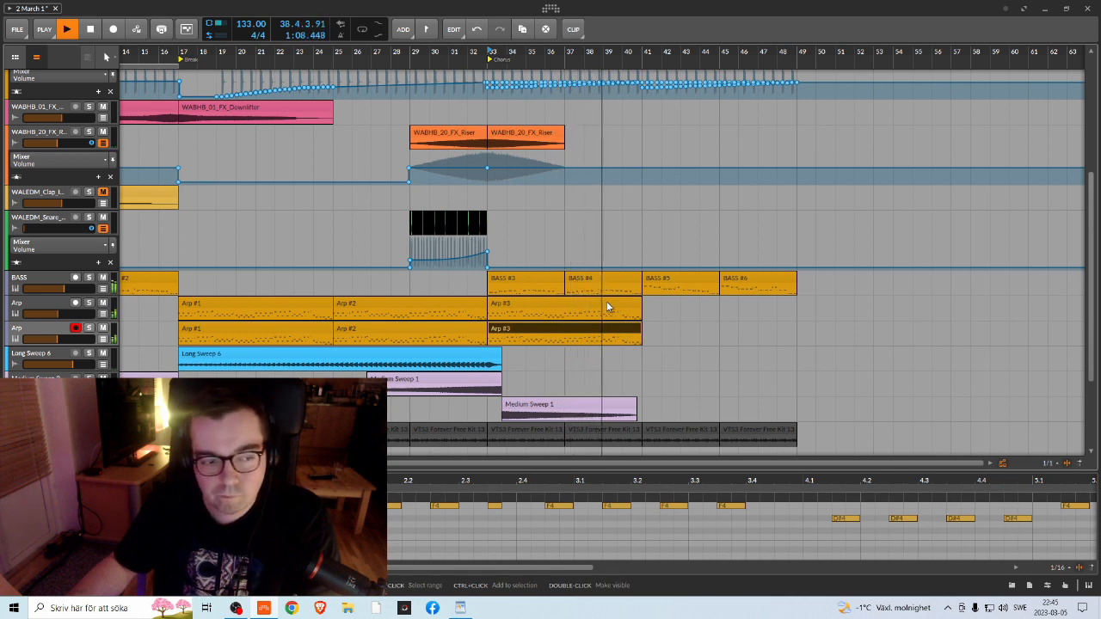
Step: Undo both arp clip copies in the chorus
{"action": "key", "text": "space"}
{"action": "key", "text": "ctrl+z"}
{"action": "key", "text": "ctrl+z"}
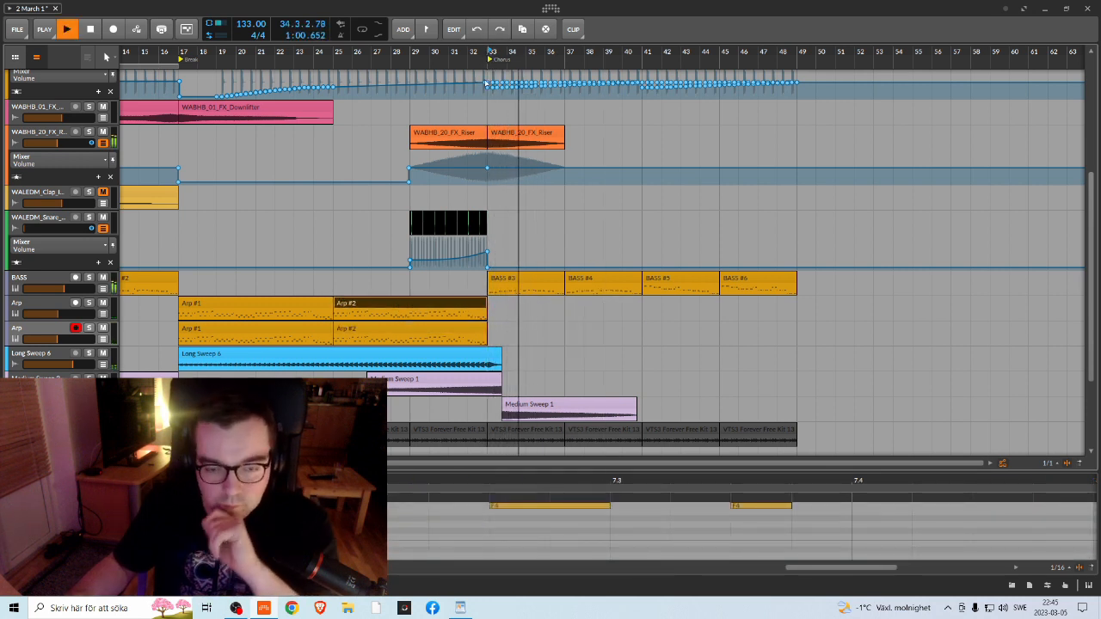
Step: Listen through the chorus without the added arps and replay it from bar 33, examining the clips on all tracks
{"action": "scroll", "coordinate": [649, 265], "scroll_direction": "up", "scroll_amount": 5}
{"action": "scroll", "coordinate": [646, 265], "scroll_direction": "down", "scroll_amount": 4}
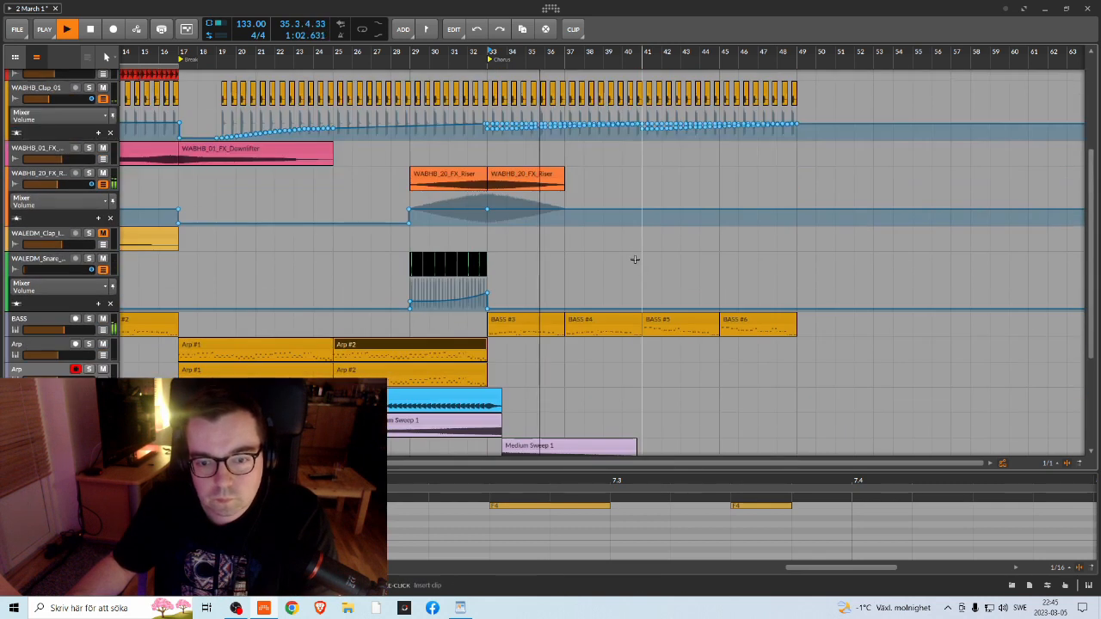
{"action": "scroll", "coordinate": [645, 265], "scroll_direction": "up", "scroll_amount": 4}
{"action": "scroll", "coordinate": [646, 266], "scroll_direction": "down", "scroll_amount": 3}
{"action": "scroll", "coordinate": [646, 265], "scroll_direction": "down", "scroll_amount": 5}
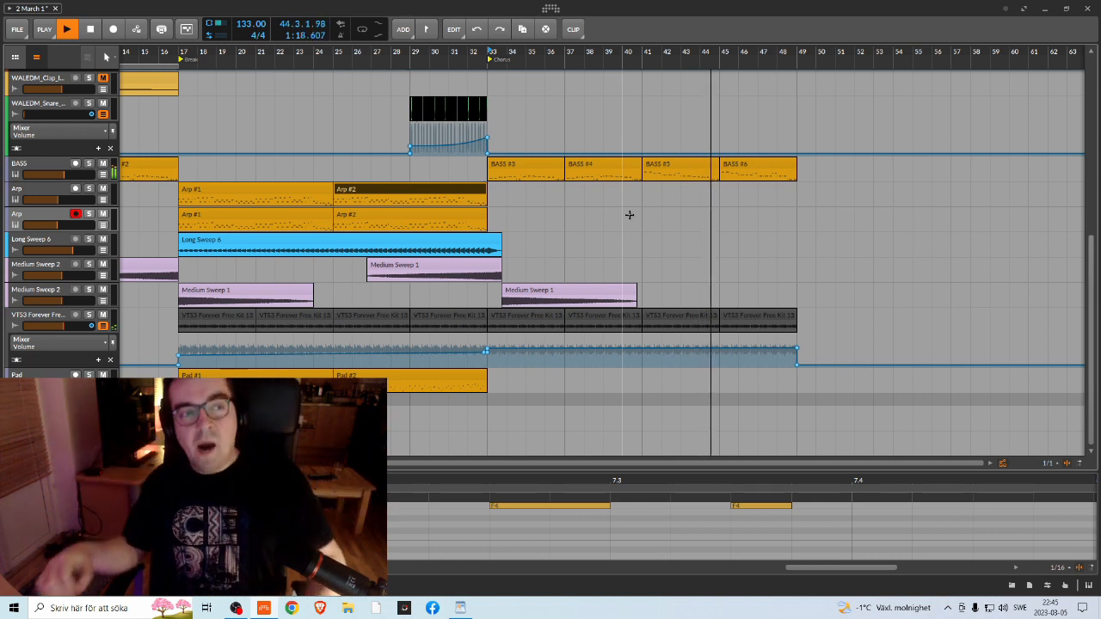
{"action": "left_click_drag", "start_coordinate": [566, 51], "coordinate": [547, 18]}
{"action": "scroll", "coordinate": [575, 108], "scroll_direction": "up", "scroll_amount": 8}
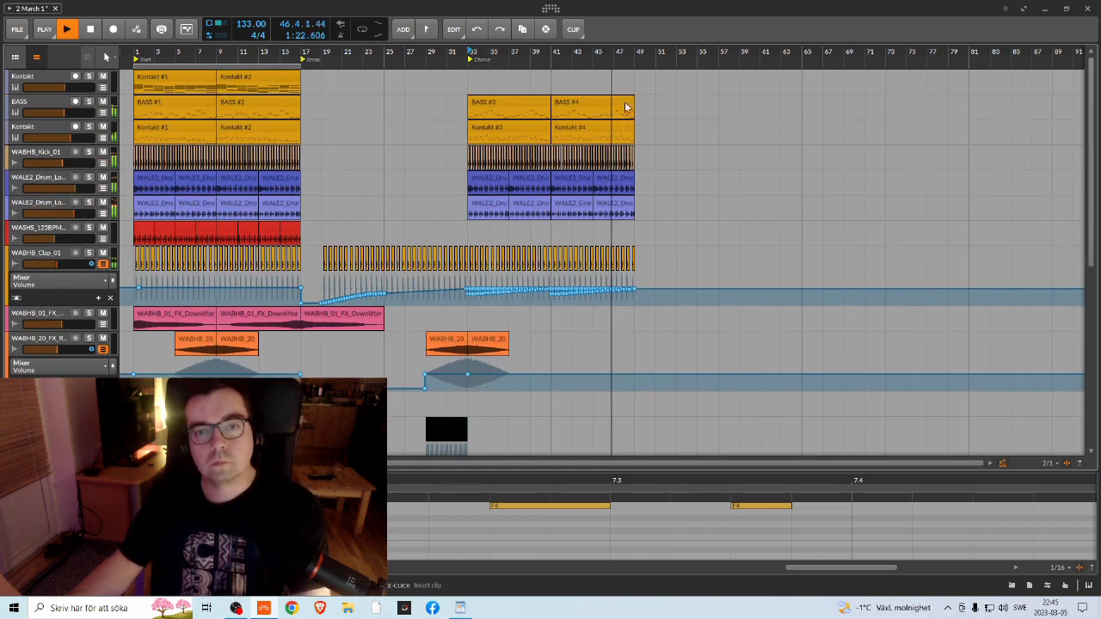
{"action": "scroll", "coordinate": [638, 126], "scroll_direction": "down", "scroll_amount": 3}
{"action": "scroll", "coordinate": [647, 121], "scroll_direction": "down", "scroll_amount": 5}
{"action": "scroll", "coordinate": [651, 120], "scroll_direction": "down", "scroll_amount": 3}
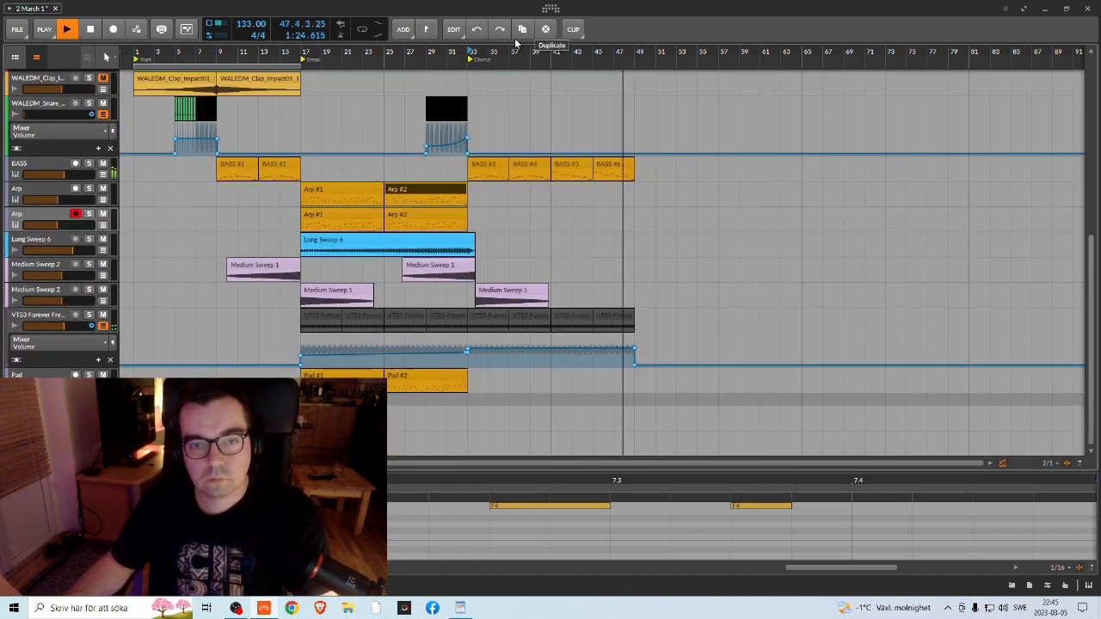
{"action": "left_click_drag", "start_coordinate": [503, 53], "coordinate": [503, 77]}
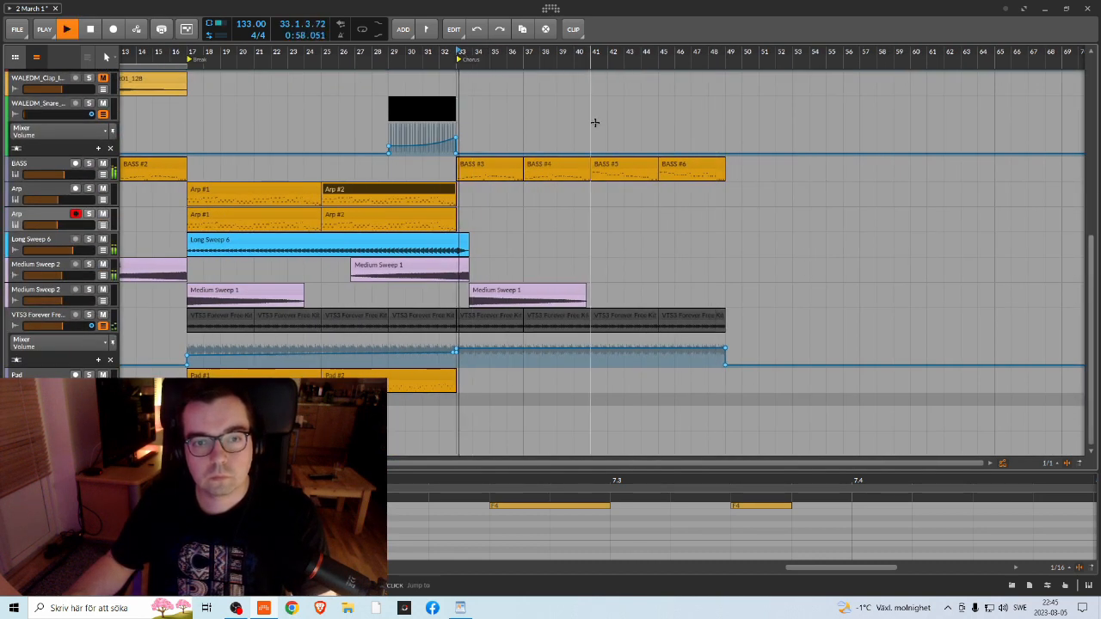
{"action": "scroll", "coordinate": [594, 118], "scroll_direction": "up", "scroll_amount": 6}
{"action": "scroll", "coordinate": [631, 160], "scroll_direction": "up", "scroll_amount": 4}
{"action": "scroll", "coordinate": [631, 158], "scroll_direction": "down", "scroll_amount": 7}
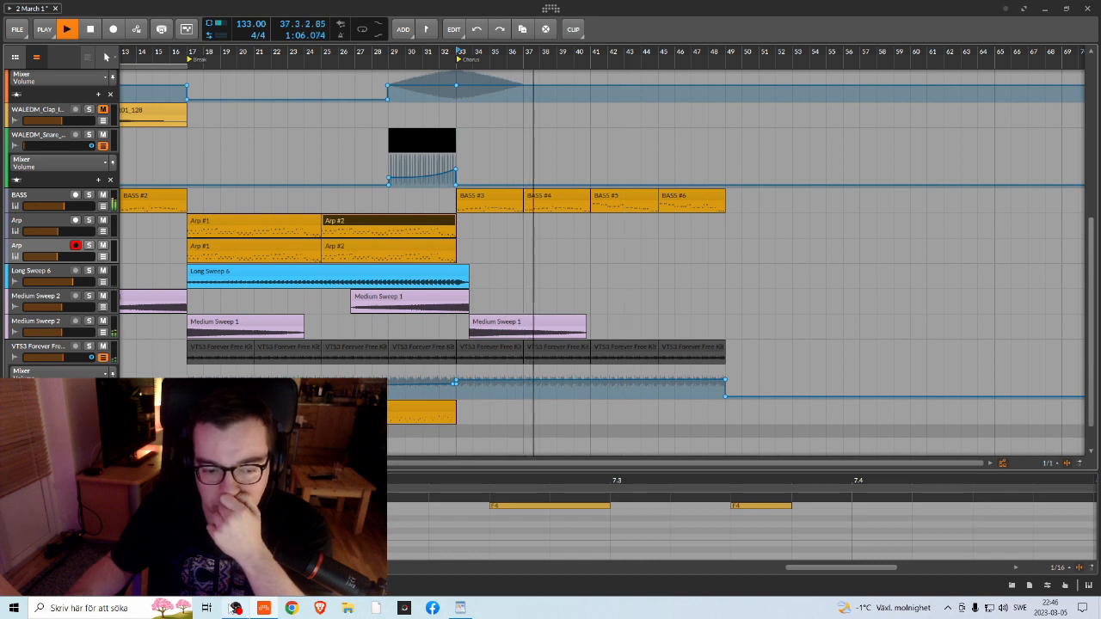
Step: Switch to OBS to check the recording and audio levels, and return to the arrangement
{"action": "left_click", "coordinate": [236, 608]}
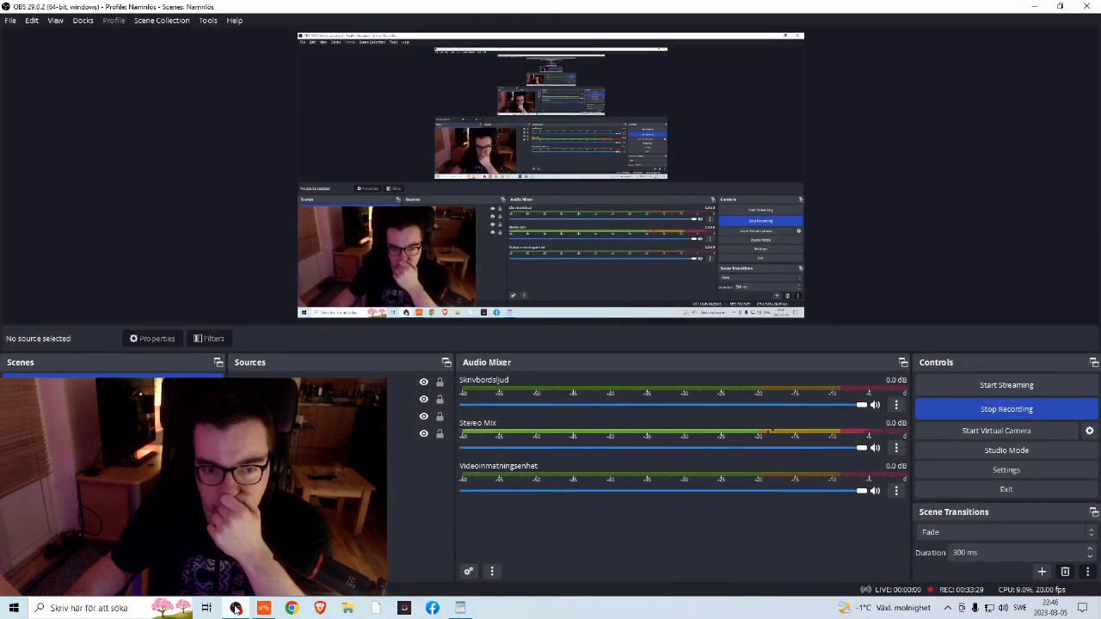
{"action": "left_click", "coordinate": [1035, 6]}
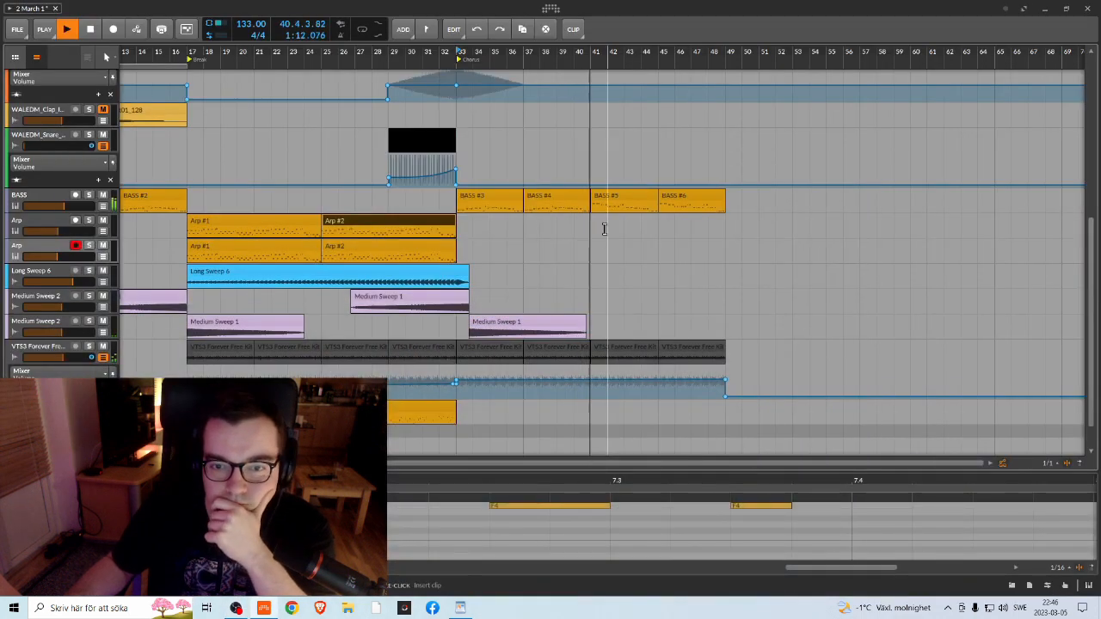
Step: Review the drum, clap, effects and bass tracks while the chorus plays on past bar 40
{"action": "scroll", "coordinate": [726, 234], "scroll_direction": "up", "scroll_amount": 4}
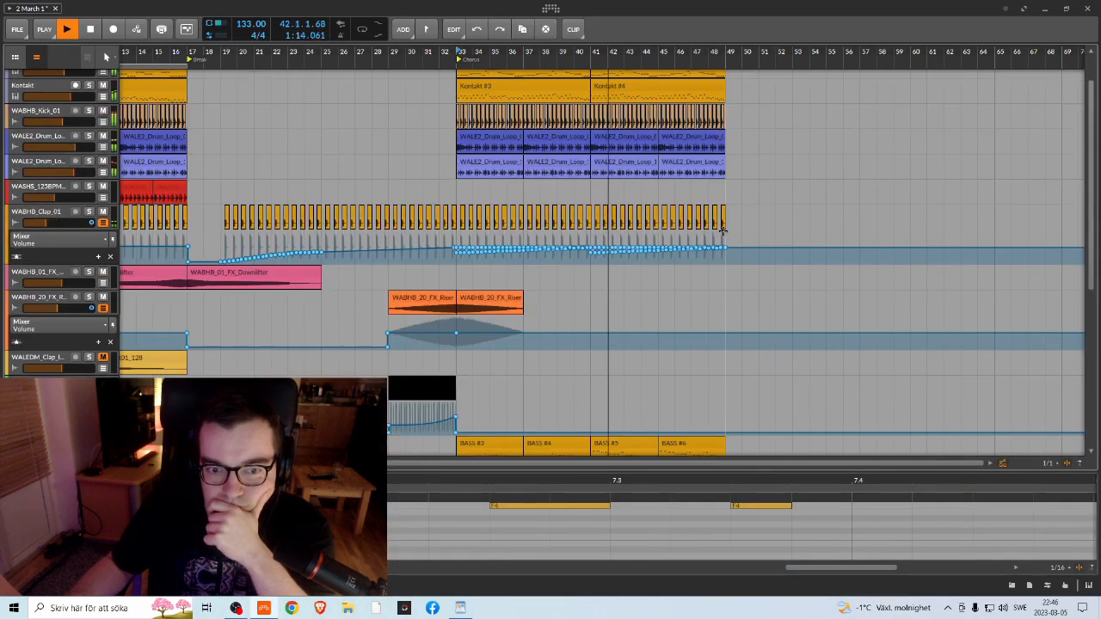
{"action": "scroll", "coordinate": [724, 230], "scroll_direction": "up", "scroll_amount": 2}
{"action": "scroll", "coordinate": [731, 230], "scroll_direction": "down", "scroll_amount": 6}
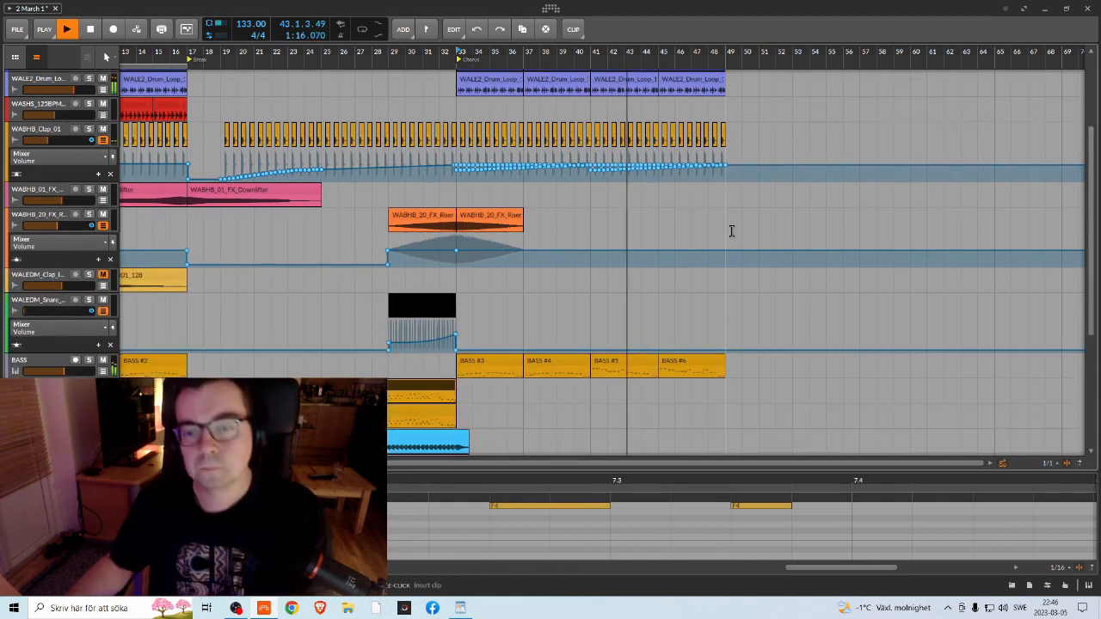
{"action": "scroll", "coordinate": [735, 232], "scroll_direction": "down", "scroll_amount": 4}
{"action": "scroll", "coordinate": [740, 232], "scroll_direction": "up", "scroll_amount": 10}
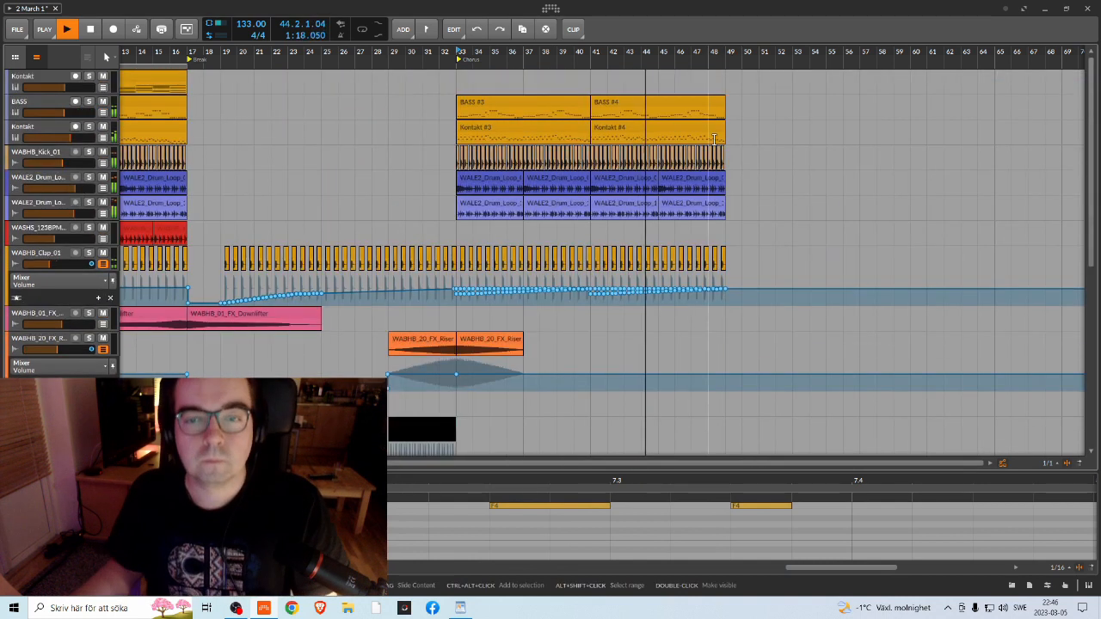
Step: Stop playback and save the project 2 March 1
{"action": "left_click_drag", "start_coordinate": [557, 53], "coordinate": [669, 49]}
{"action": "key", "text": "space"}
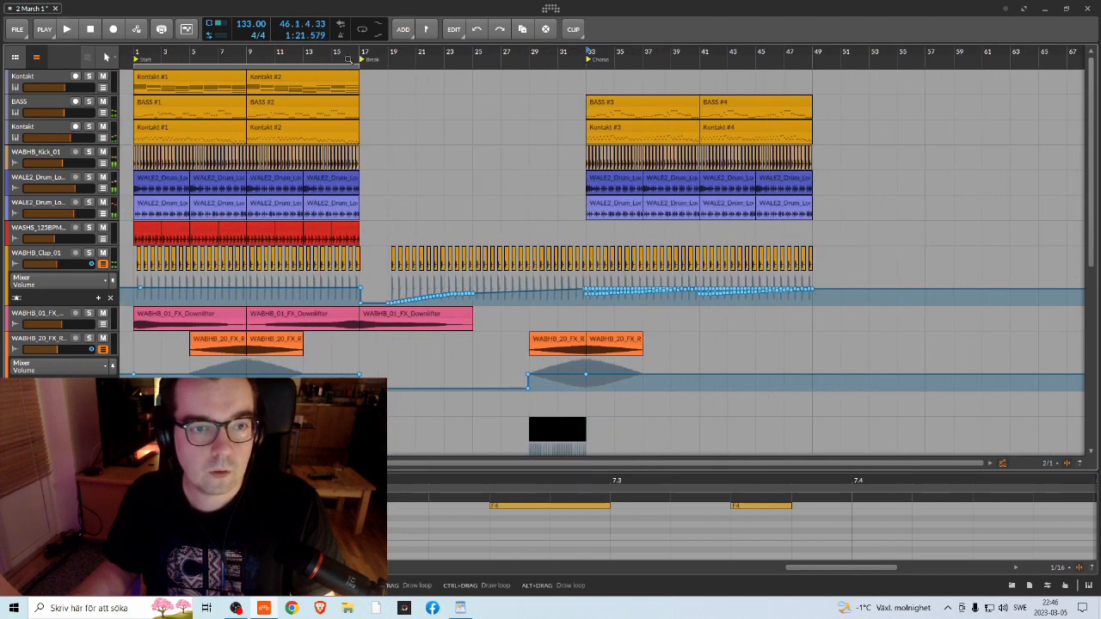
{"action": "left_click", "coordinate": [18, 30]}
{"action": "left_click", "coordinate": [40, 86]}
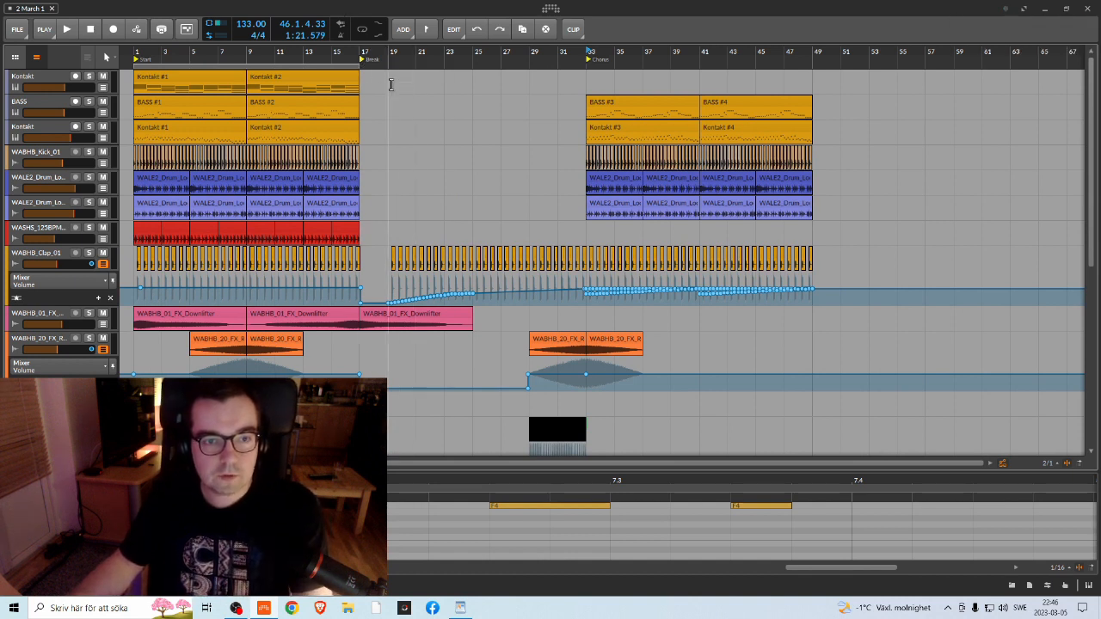
Step: Play from the break at bar 17 and set the loop range to the chorus, bars 33 to 49
{"action": "scroll", "coordinate": [443, 225], "scroll_direction": "down", "scroll_amount": 4}
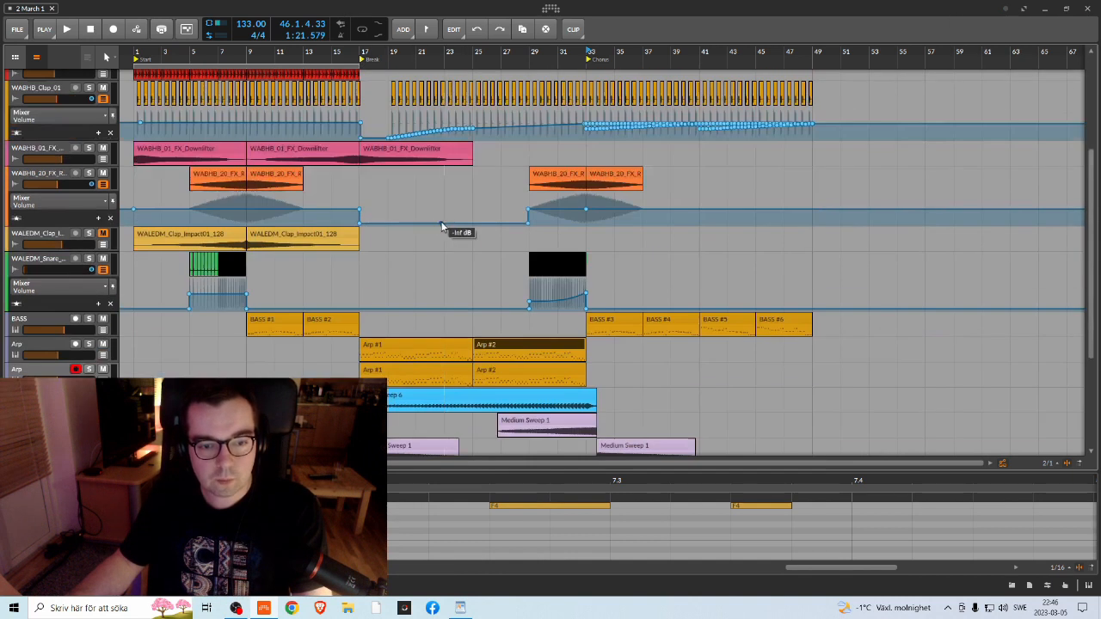
{"action": "scroll", "coordinate": [444, 229], "scroll_direction": "down", "scroll_amount": 4}
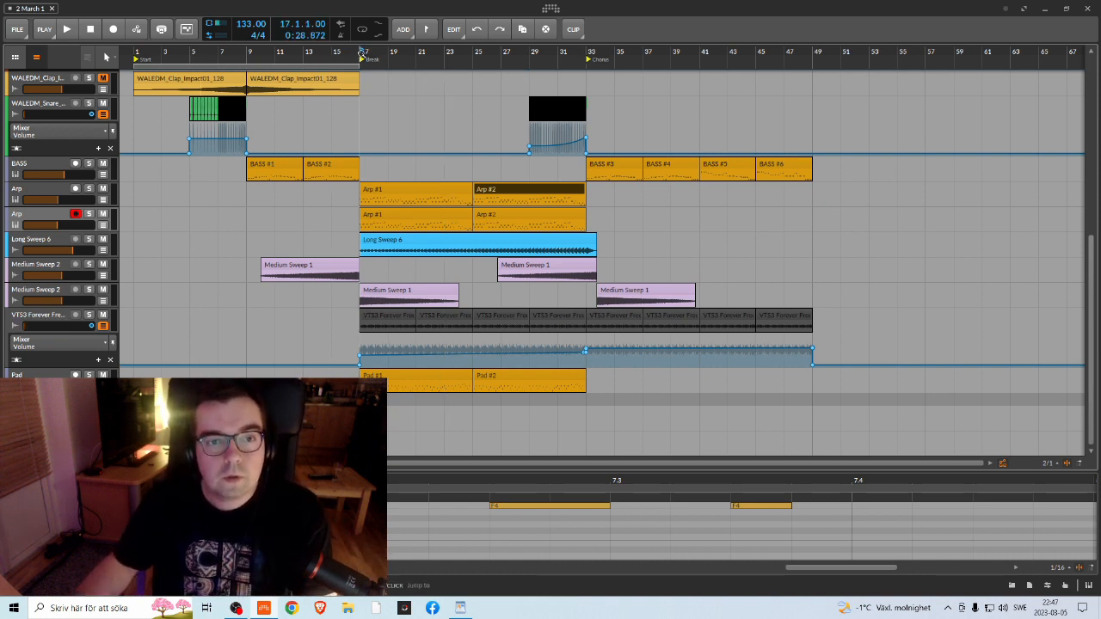
{"action": "key", "text": "space"}
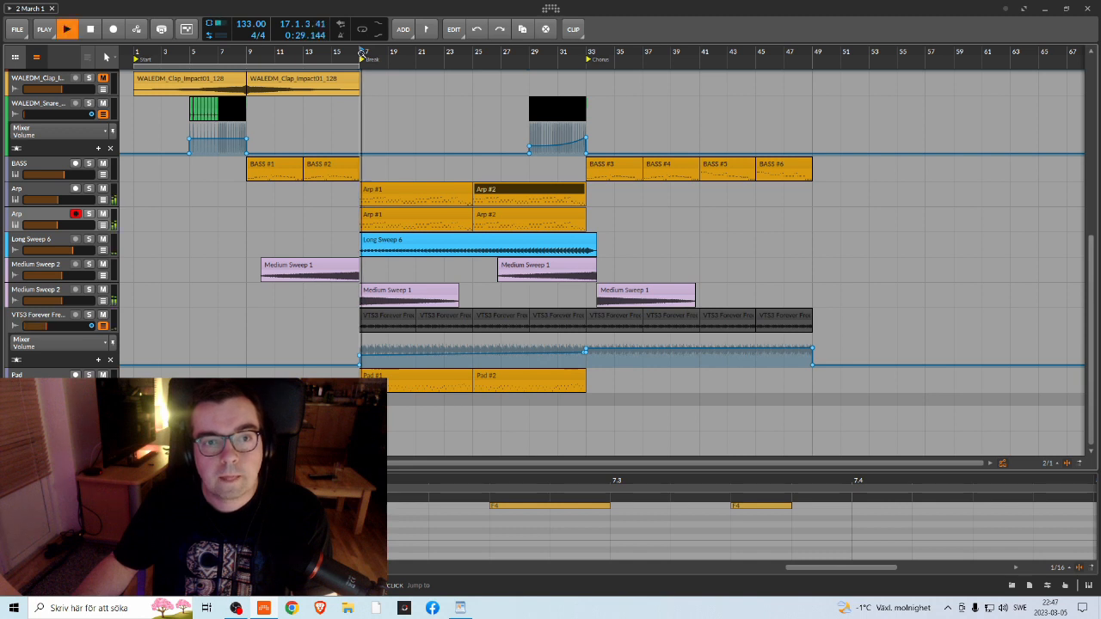
{"action": "scroll", "coordinate": [503, 267], "scroll_direction": "up", "scroll_amount": 8}
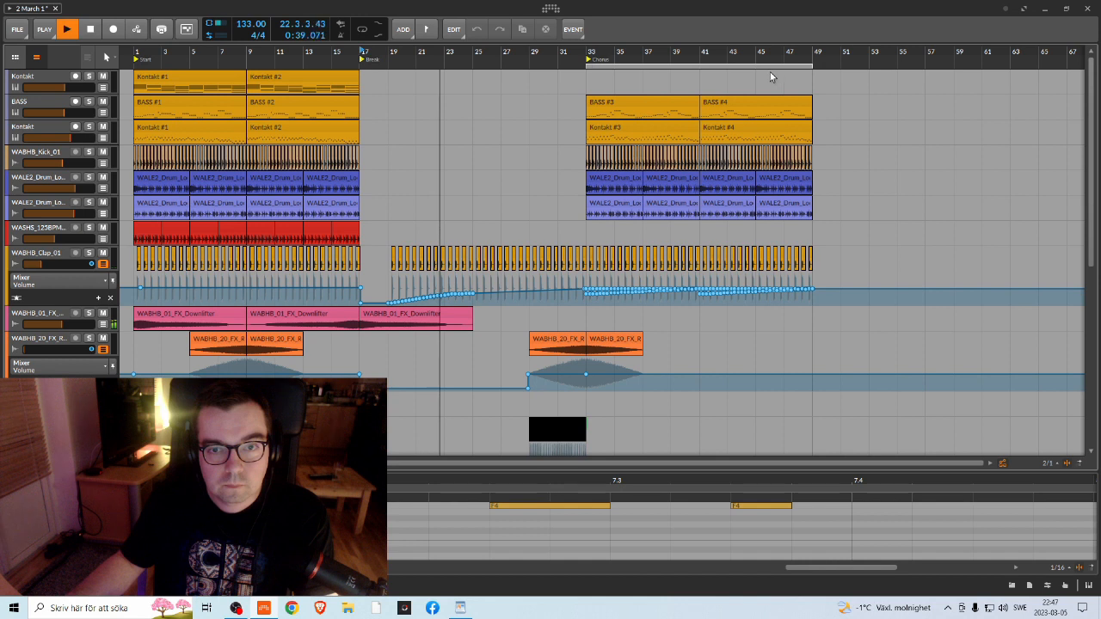
{"action": "scroll", "coordinate": [550, 232], "scroll_direction": "down", "scroll_amount": 4}
{"action": "scroll", "coordinate": [551, 232], "scroll_direction": "down", "scroll_amount": 5}
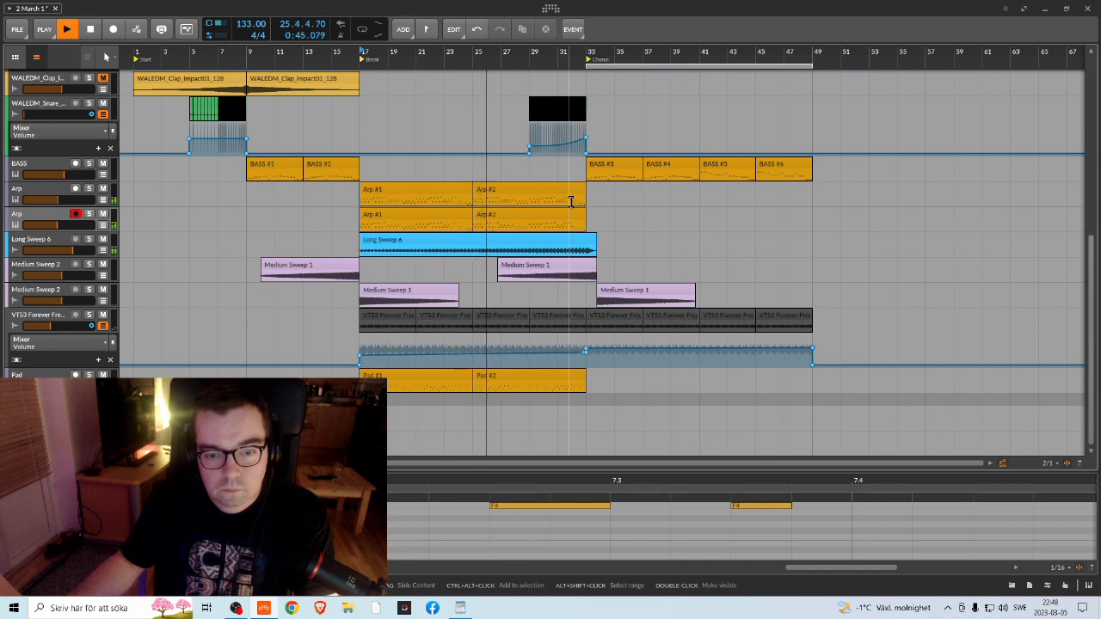
Step: Listen from the break through the build-up into the chorus, reviewing all tracks, and stop playback around bar 40
{"action": "scroll", "coordinate": [583, 293], "scroll_direction": "up", "scroll_amount": 4}
{"action": "scroll", "coordinate": [582, 290], "scroll_direction": "up", "scroll_amount": 4}
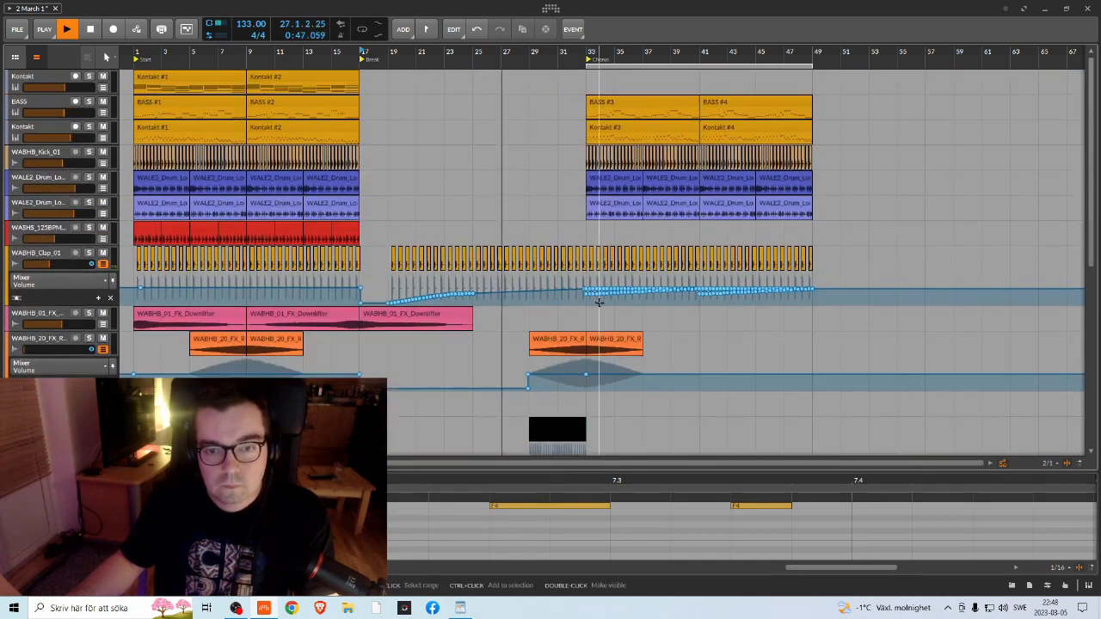
{"action": "scroll", "coordinate": [606, 313], "scroll_direction": "down", "scroll_amount": 8}
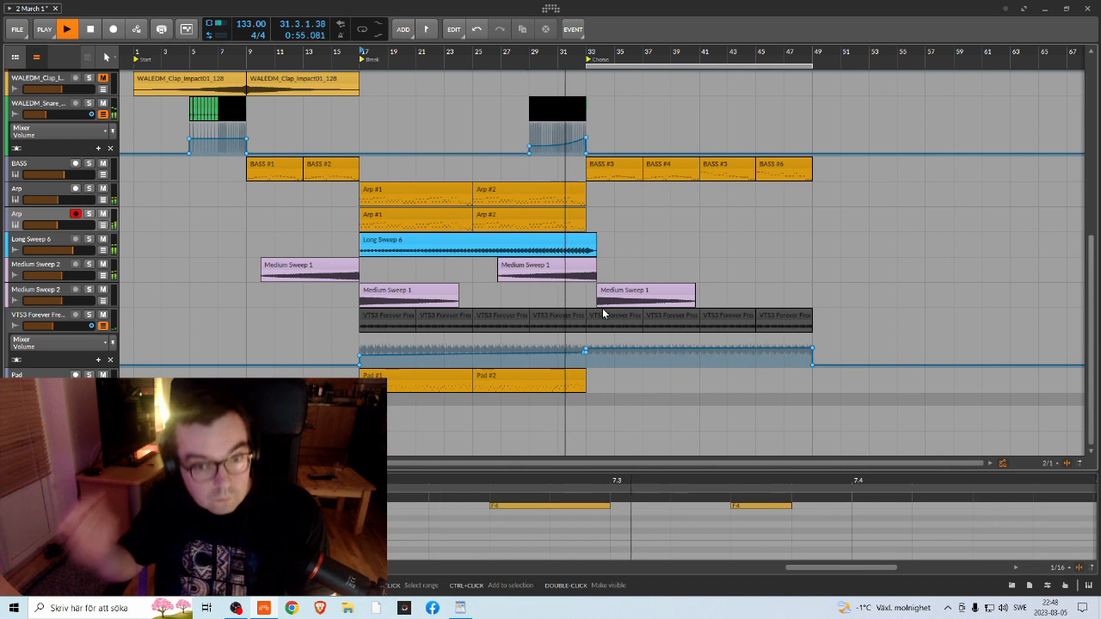
{"action": "scroll", "coordinate": [698, 280], "scroll_direction": "up", "scroll_amount": 4}
{"action": "scroll", "coordinate": [699, 280], "scroll_direction": "down", "scroll_amount": 1}
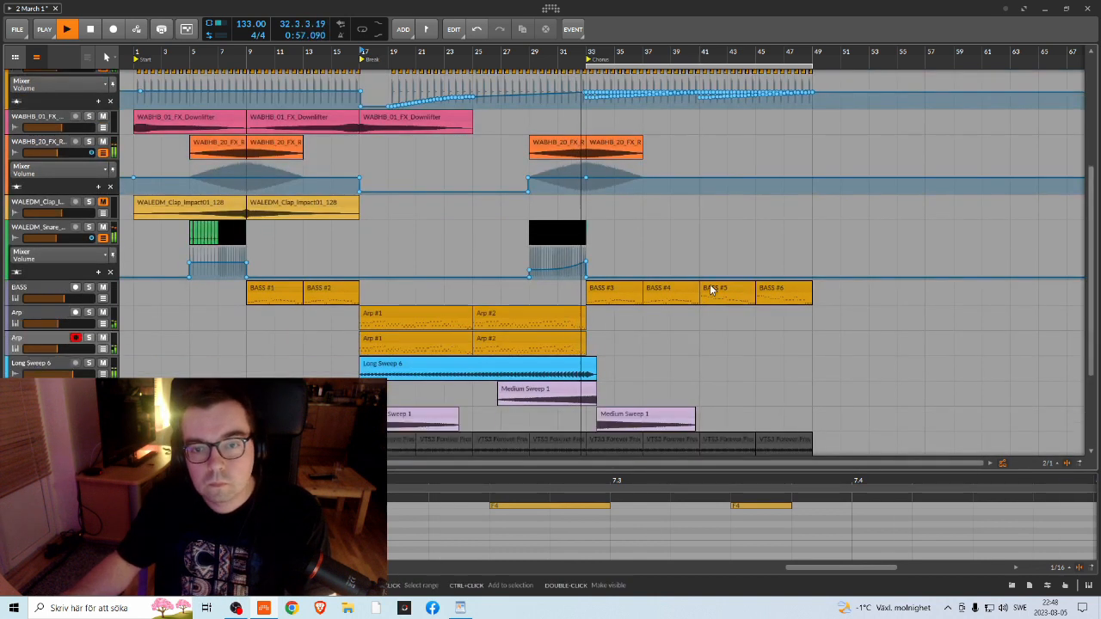
{"action": "scroll", "coordinate": [725, 305], "scroll_direction": "up", "scroll_amount": 2}
{"action": "scroll", "coordinate": [725, 305], "scroll_direction": "up", "scroll_amount": 3}
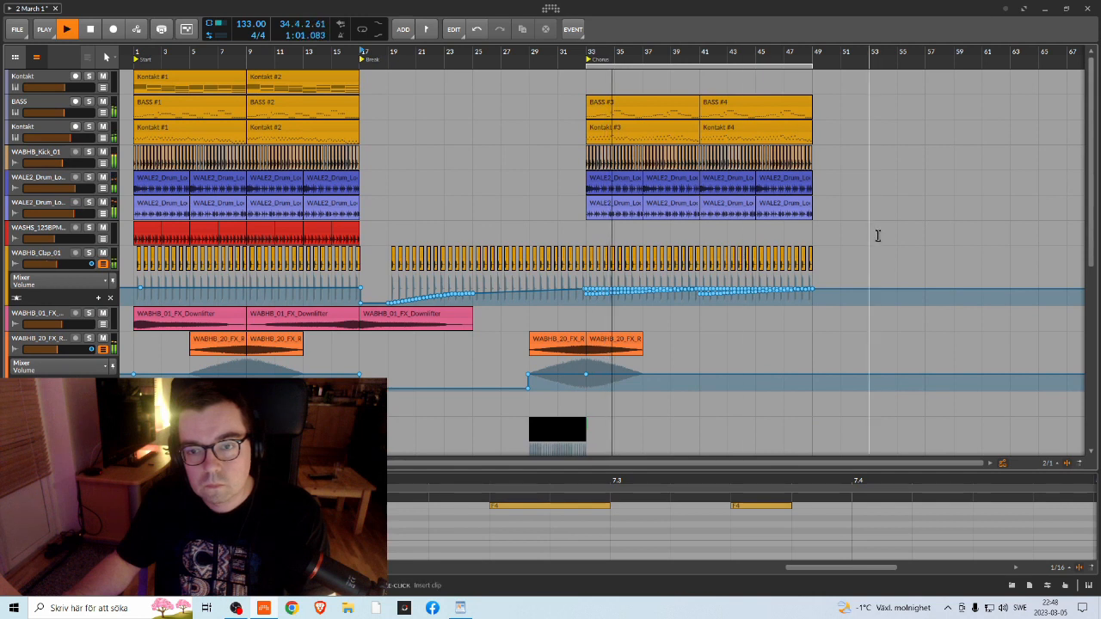
{"action": "scroll", "coordinate": [877, 241], "scroll_direction": "down", "scroll_amount": 6}
{"action": "scroll", "coordinate": [878, 242], "scroll_direction": "up", "scroll_amount": 6}
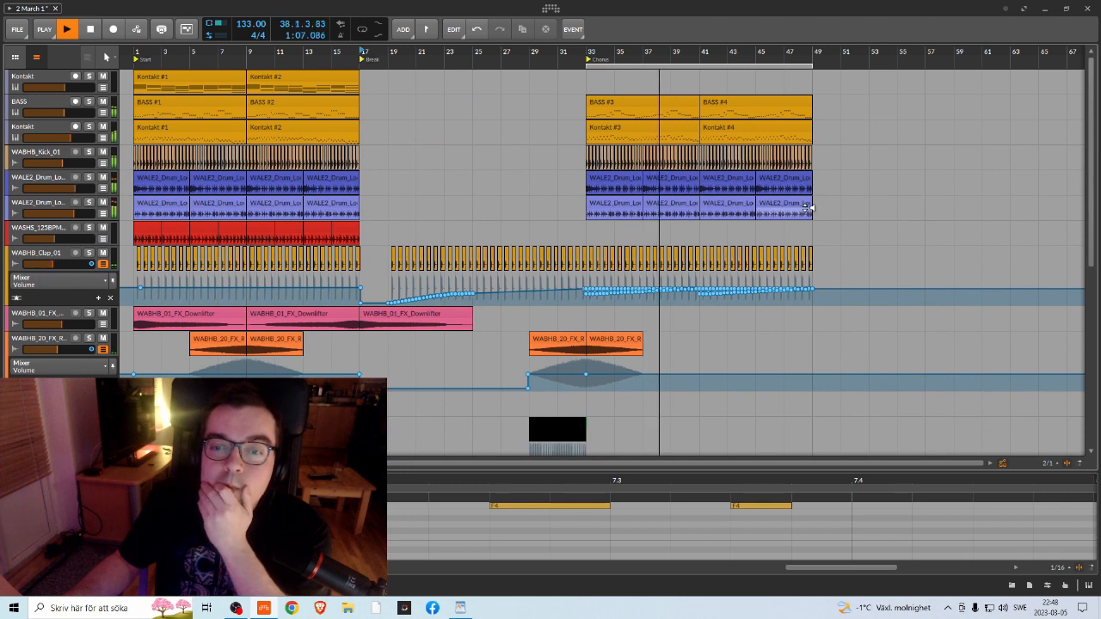
{"action": "scroll", "coordinate": [805, 211], "scroll_direction": "down", "scroll_amount": 7}
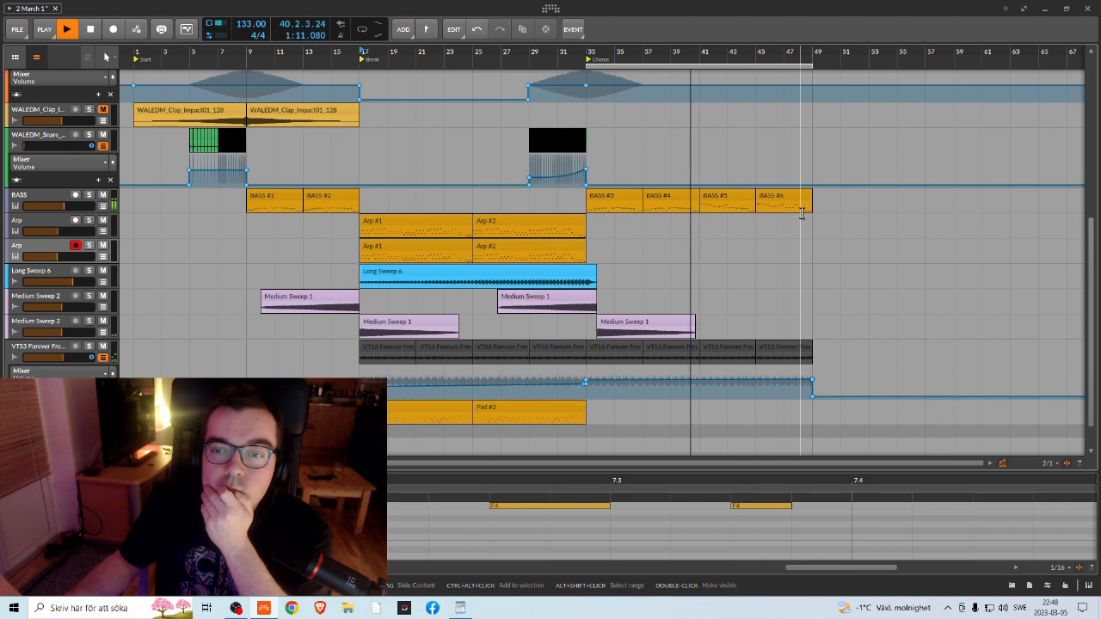
{"action": "key", "text": "space"}
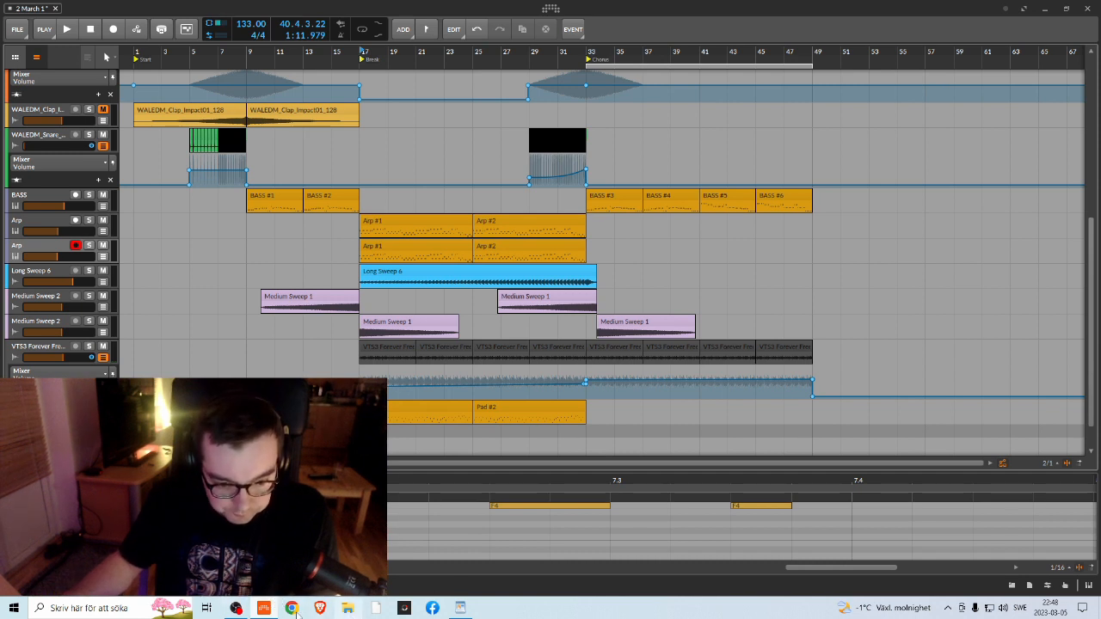
{"action": "left_click", "coordinate": [265, 609]}
{"action": "left_click", "coordinate": [265, 609]}
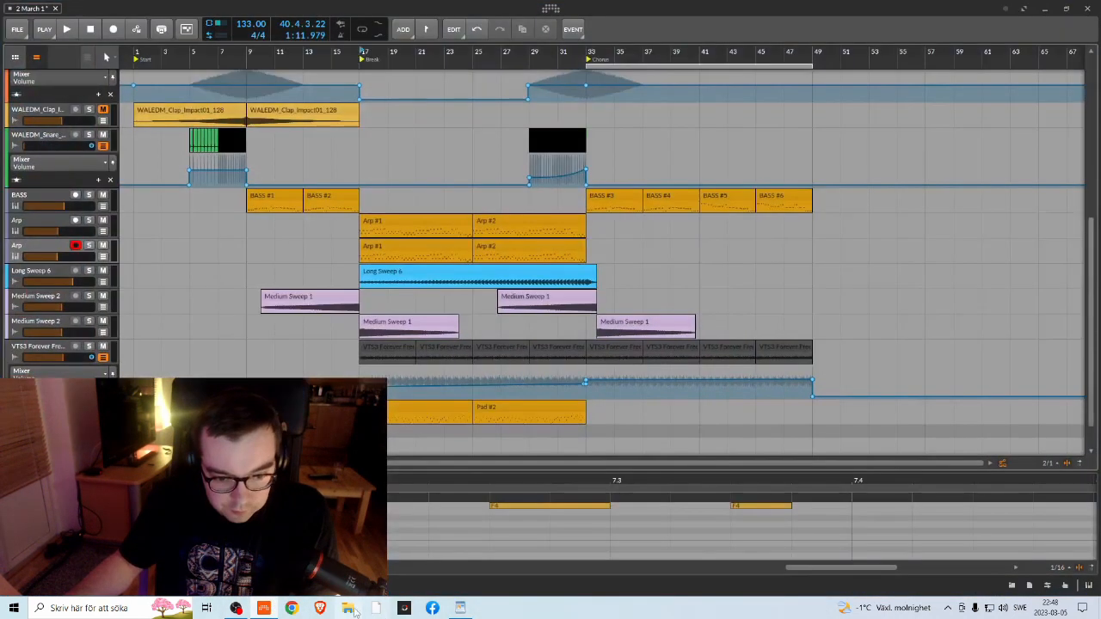
{"action": "left_click", "coordinate": [460, 609]}
{"action": "left_click", "coordinate": [460, 609]}
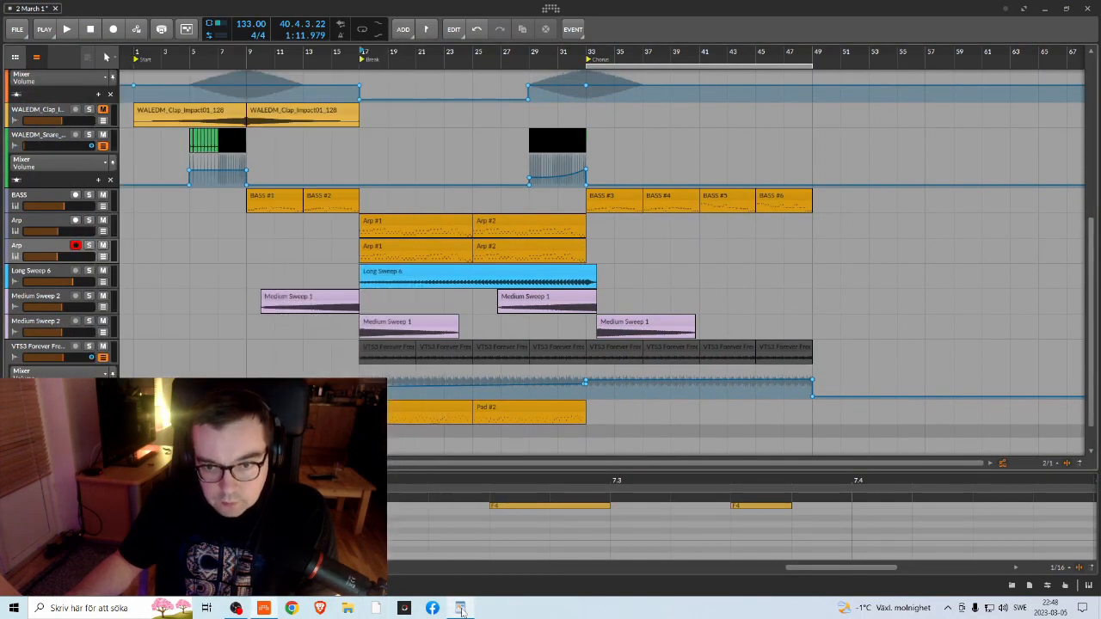
{"action": "left_click", "coordinate": [460, 609]}
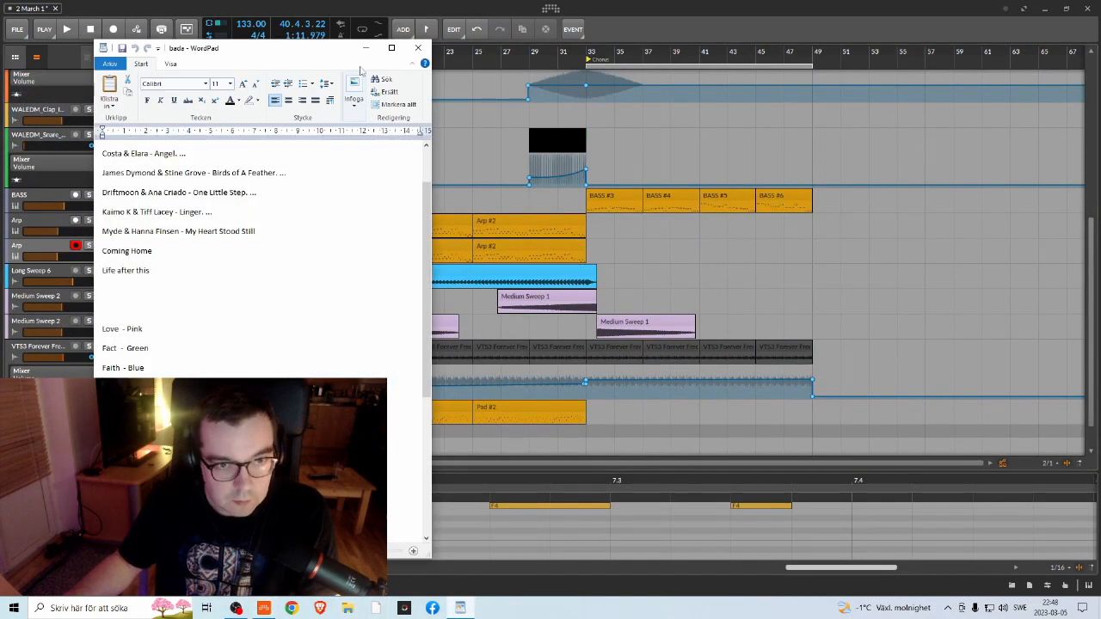
{"action": "left_click", "coordinate": [366, 47]}
Step: Switch to File Explorer and open the 3DFX Produktion folder on the 3DFX Backup (E:) drive
{"action": "left_click", "coordinate": [348, 608]}
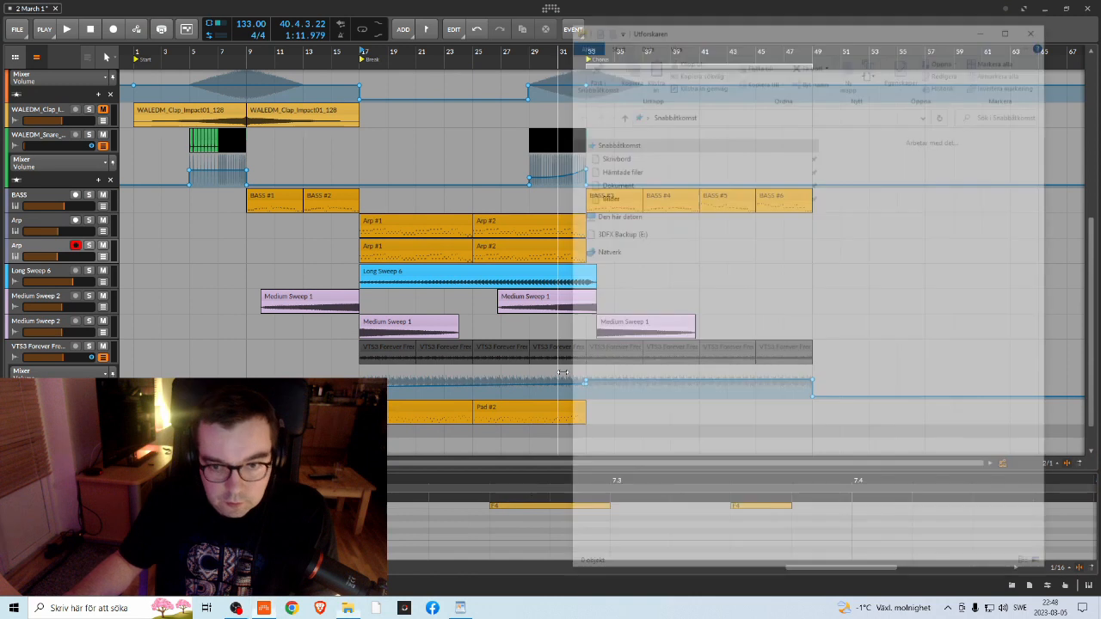
{"action": "left_click", "coordinate": [636, 338]}
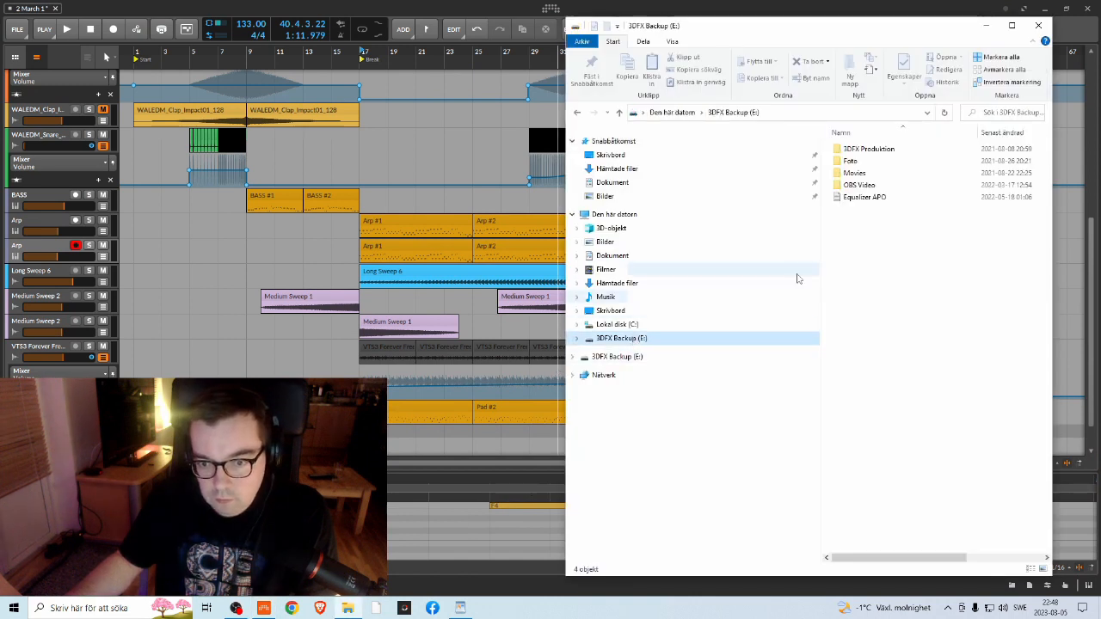
{"action": "double_click", "coordinate": [877, 151]}
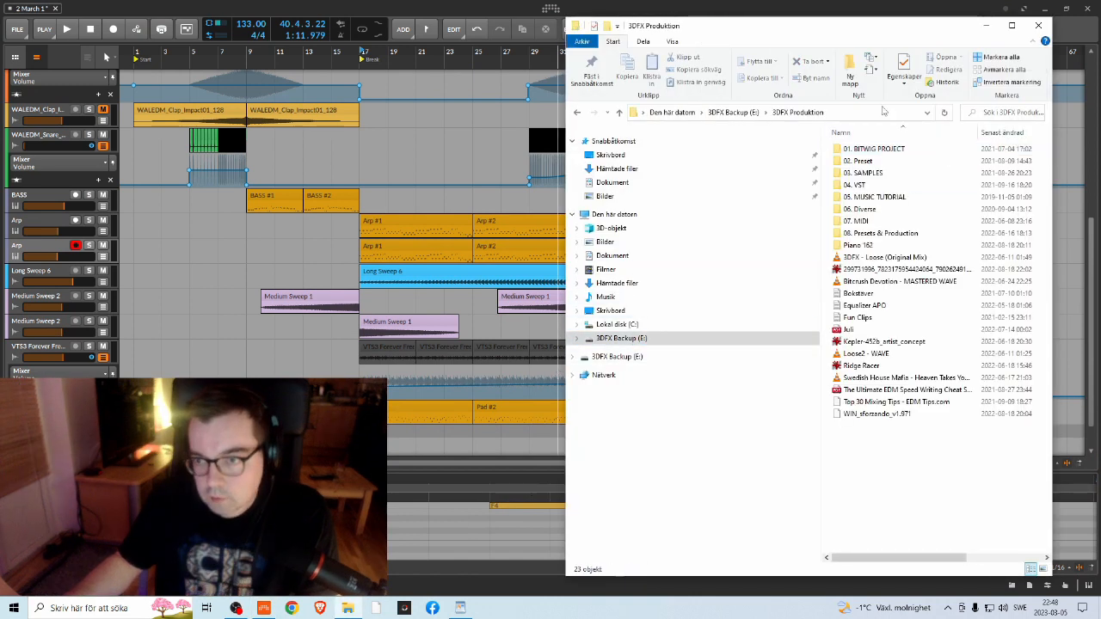
{"action": "double_click", "coordinate": [860, 209]}
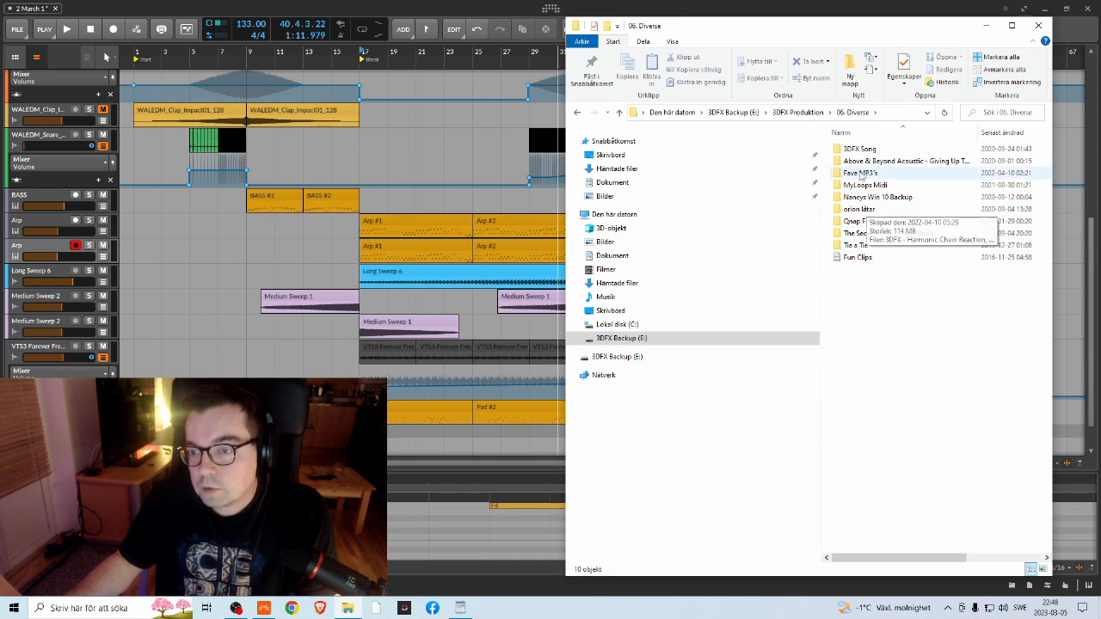
{"action": "double_click", "coordinate": [941, 152]}
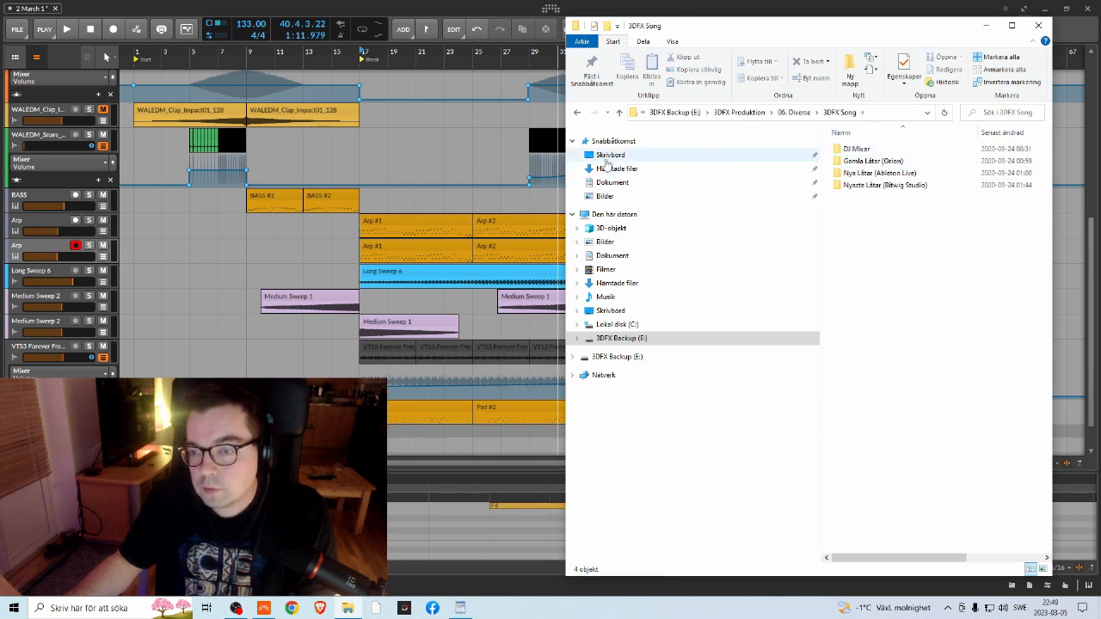
{"action": "double_click", "coordinate": [579, 114]}
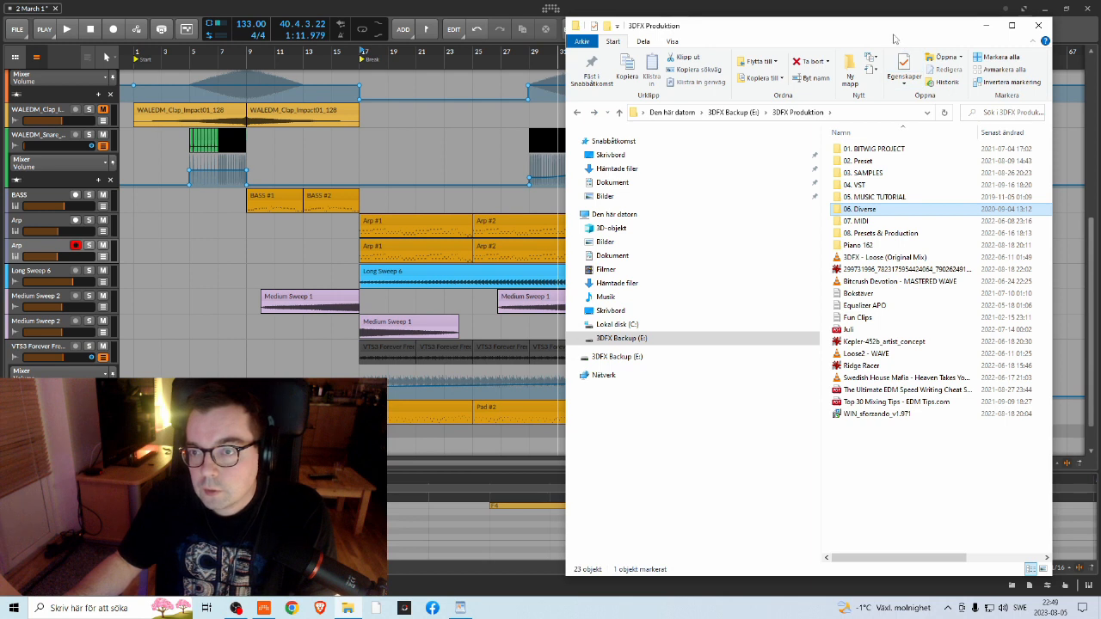
Step: Move the file window aside and open the 03. VOCAL LIBRARIES folder in LARGE LIBRARIES under 03. SAMPLES
{"action": "left_click_drag", "start_coordinate": [895, 31], "coordinate": [598, 60]}
{"action": "double_click", "coordinate": [562, 203]}
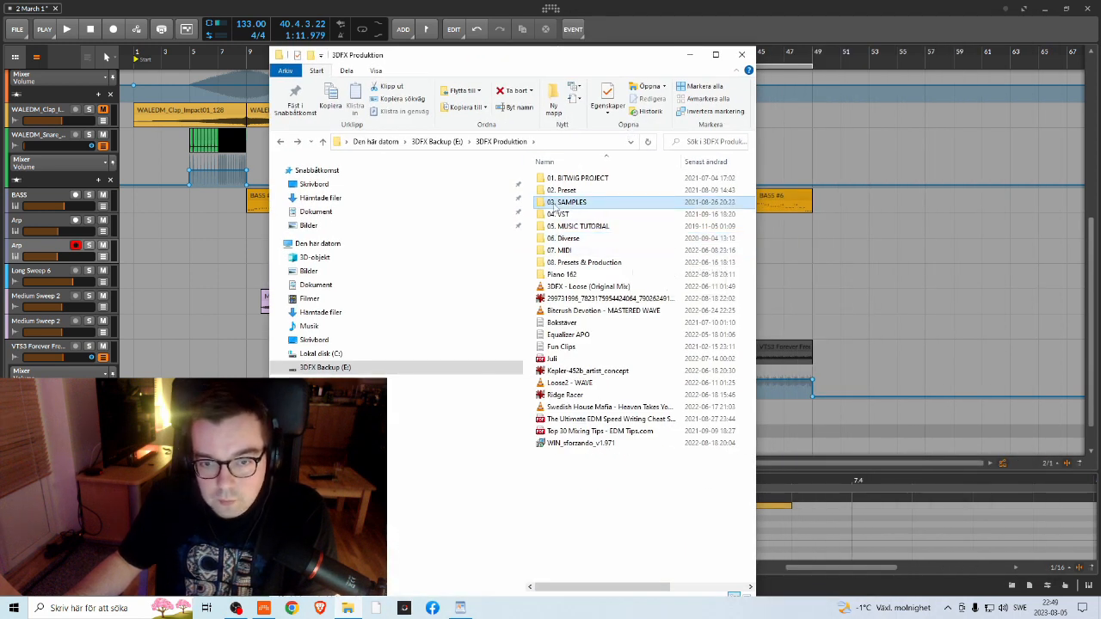
{"action": "double_click", "coordinate": [559, 204]}
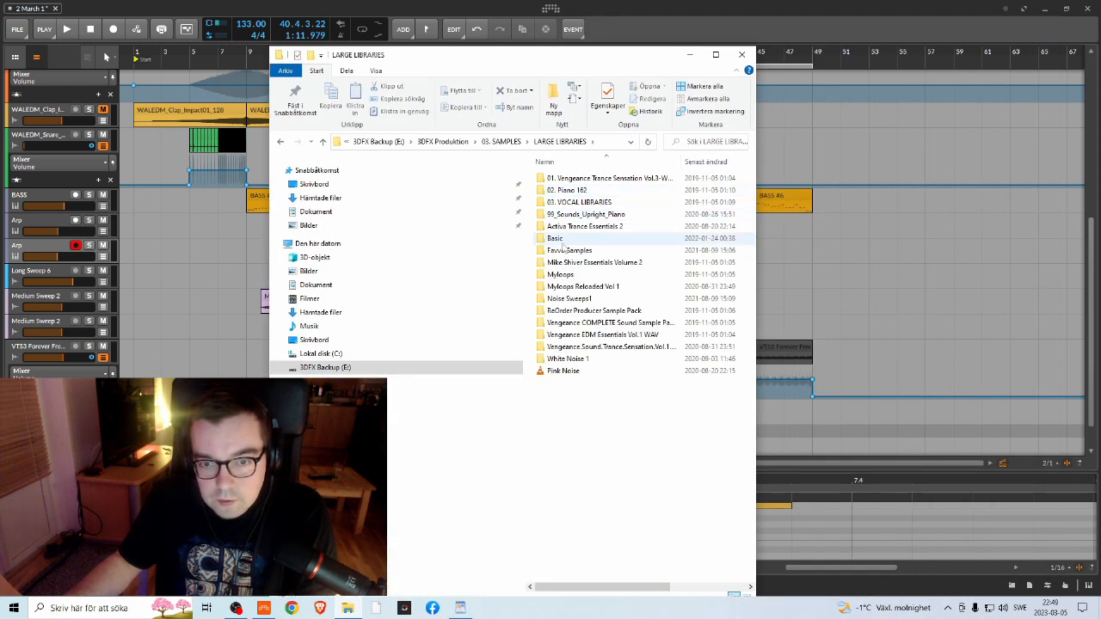
{"action": "double_click", "coordinate": [576, 202]}
Step: Look through the Diverse Vocals and Future.Loops.Progressive.Trance.Vocals folders and return to 03. VOCAL LIBRARIES
{"action": "double_click", "coordinate": [577, 180]}
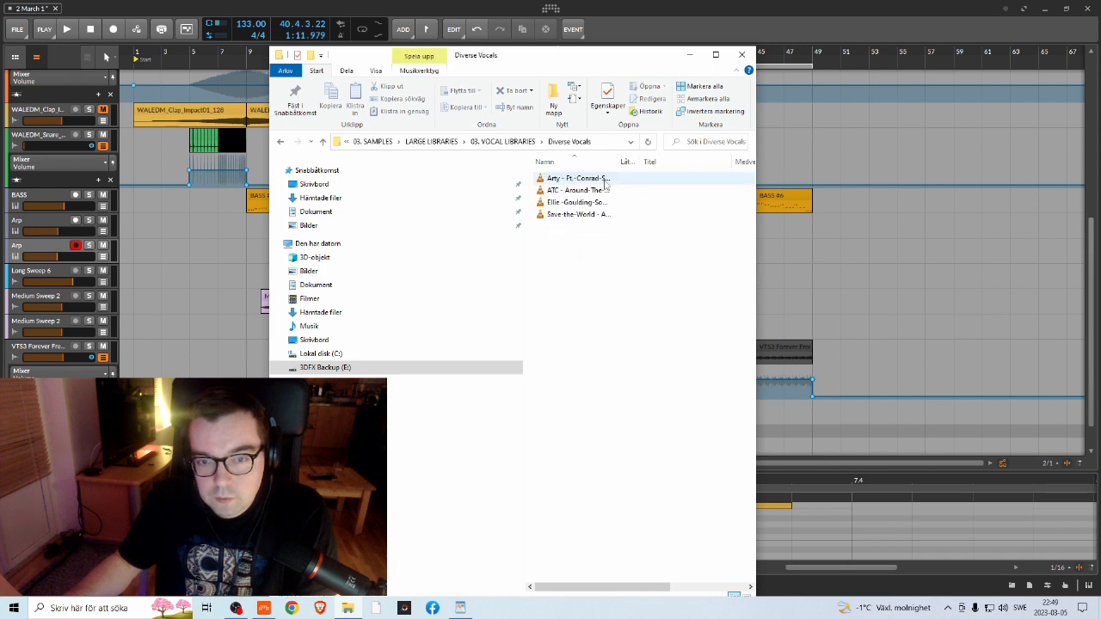
{"action": "left_click", "coordinate": [280, 142]}
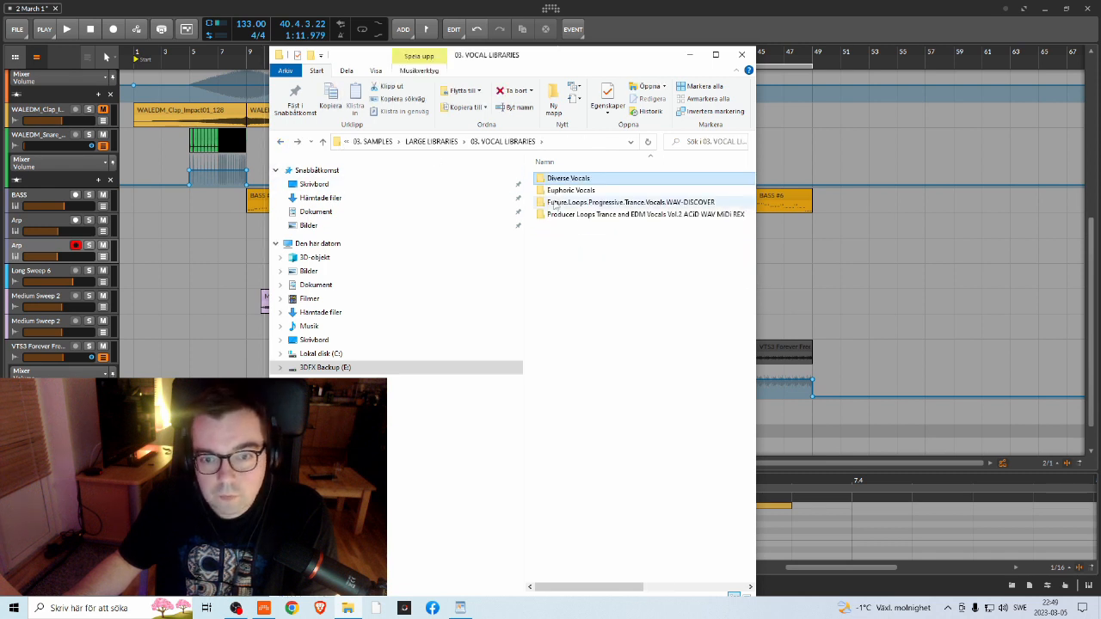
{"action": "double_click", "coordinate": [590, 202]}
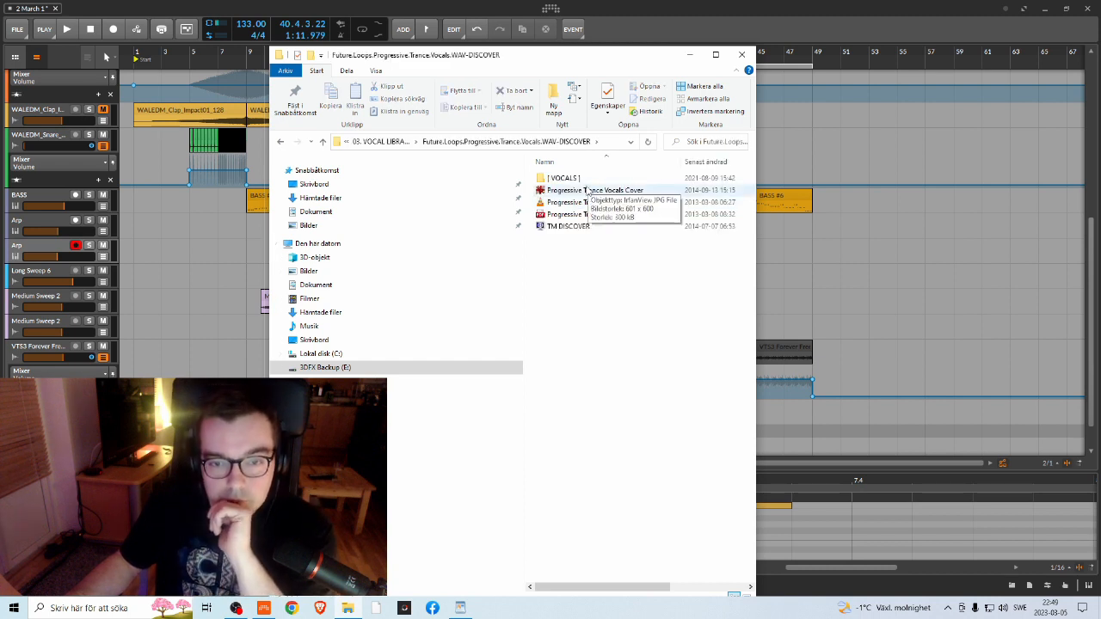
{"action": "left_click", "coordinate": [281, 142]}
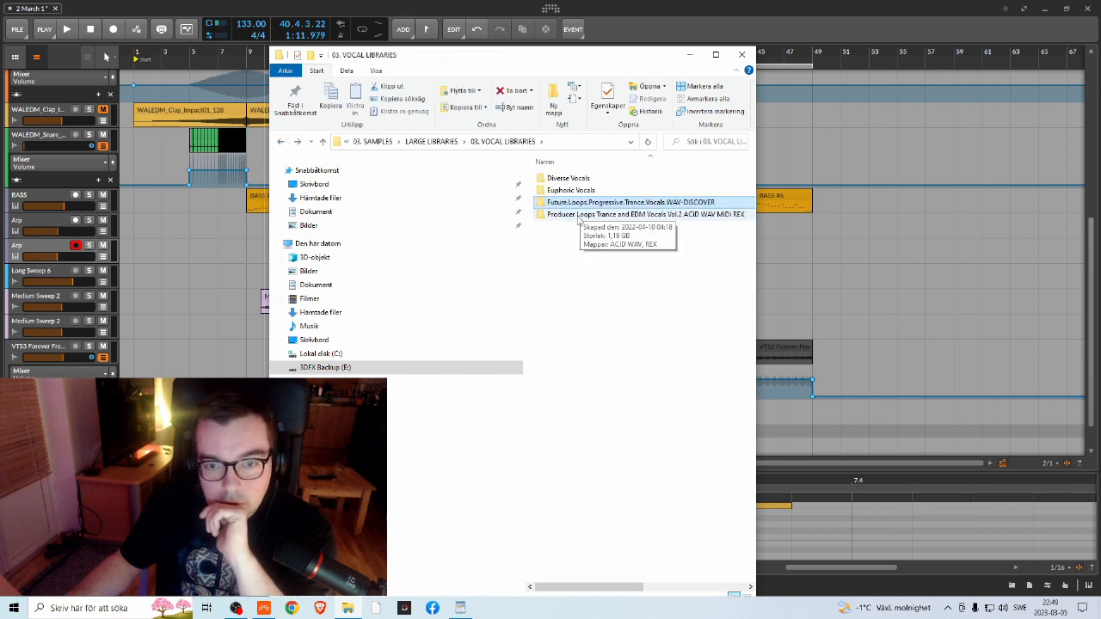
Step: Open the Phrases folder of Euphoric Vocals 1 and preview the vocal sample ETV Phrase - 001 - When You See Me
{"action": "double_click", "coordinate": [578, 190]}
{"action": "double_click", "coordinate": [586, 178]}
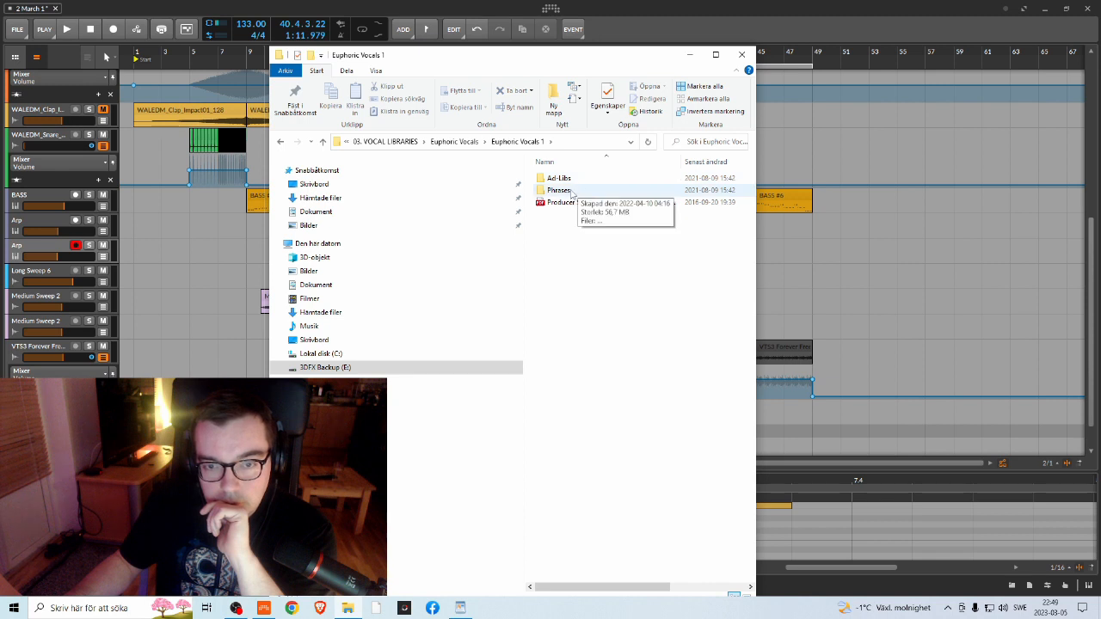
{"action": "double_click", "coordinate": [571, 191]}
{"action": "left_click", "coordinate": [596, 179]}
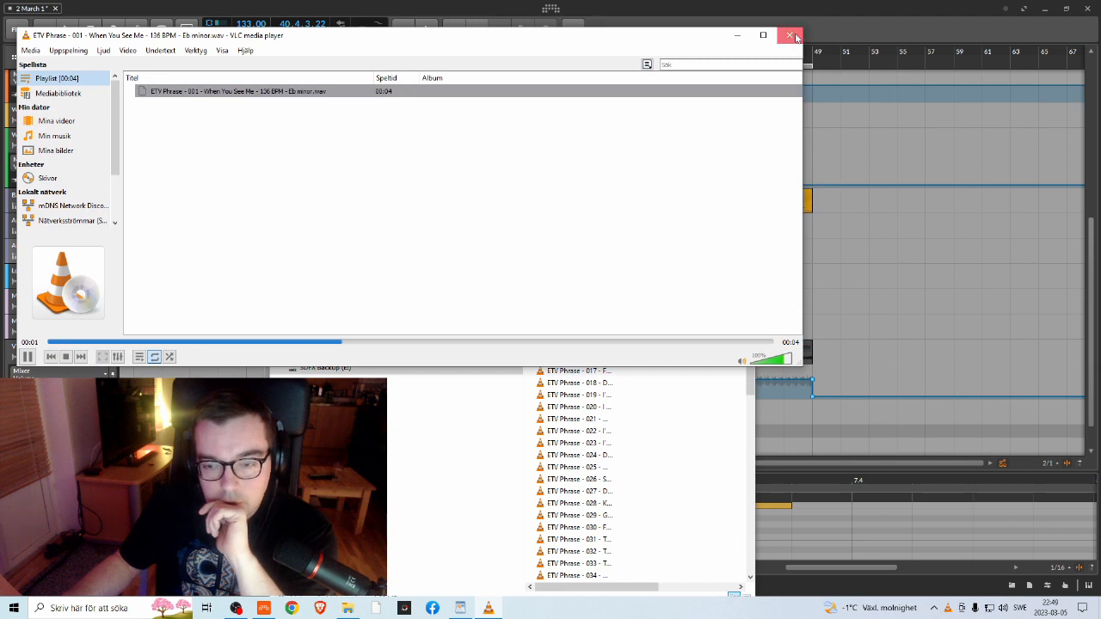
{"action": "left_click", "coordinate": [796, 37]}
Step: Return to Bitwig Studio and play the opening of the break at bar 17 briefly
{"action": "left_click", "coordinate": [797, 20]}
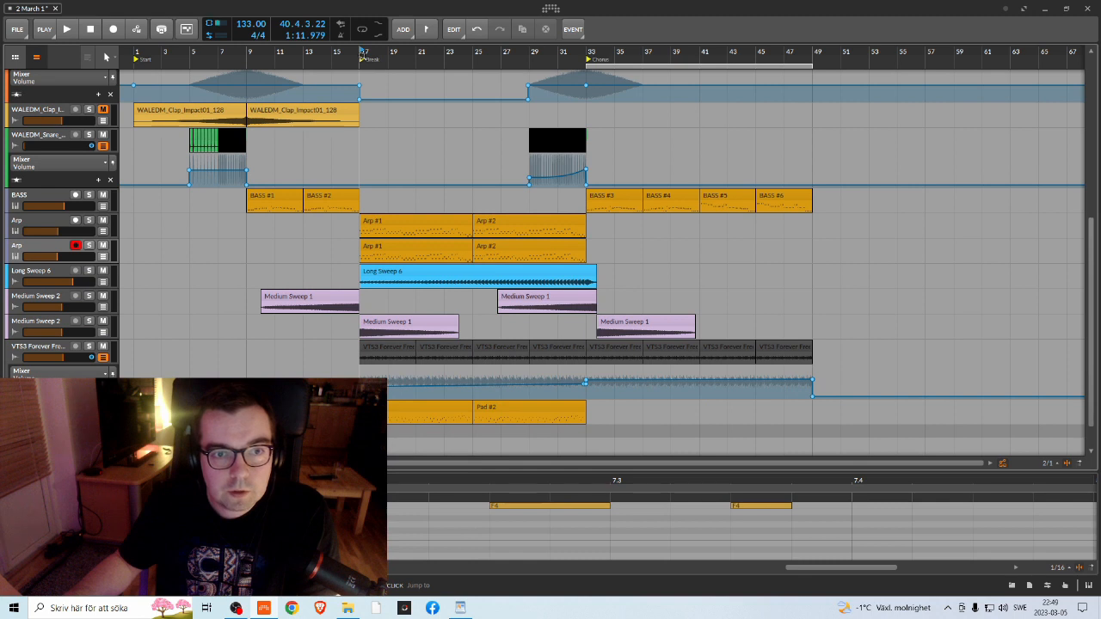
{"action": "key", "text": "space"}
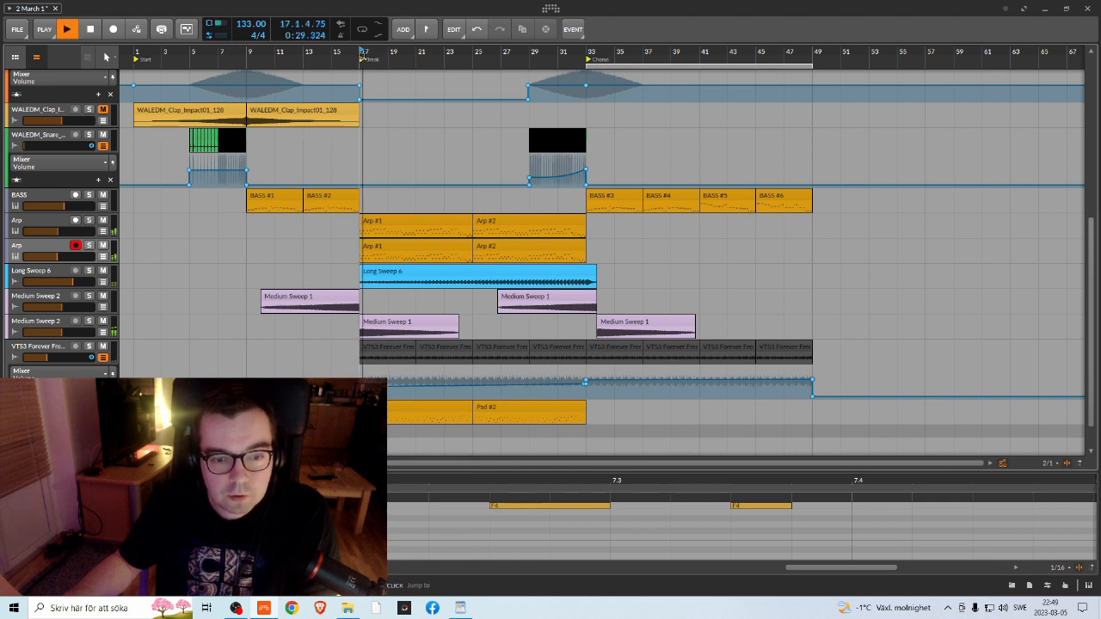
{"action": "key", "text": "space"}
Step: Add the ETV Phrase - 001 vocal sample from the Phrases folder on a new track at bar 17 and play the break with it
{"action": "key", "text": "alt+Tab"}
{"action": "left_click_drag", "start_coordinate": [612, 61], "coordinate": [937, 55]}
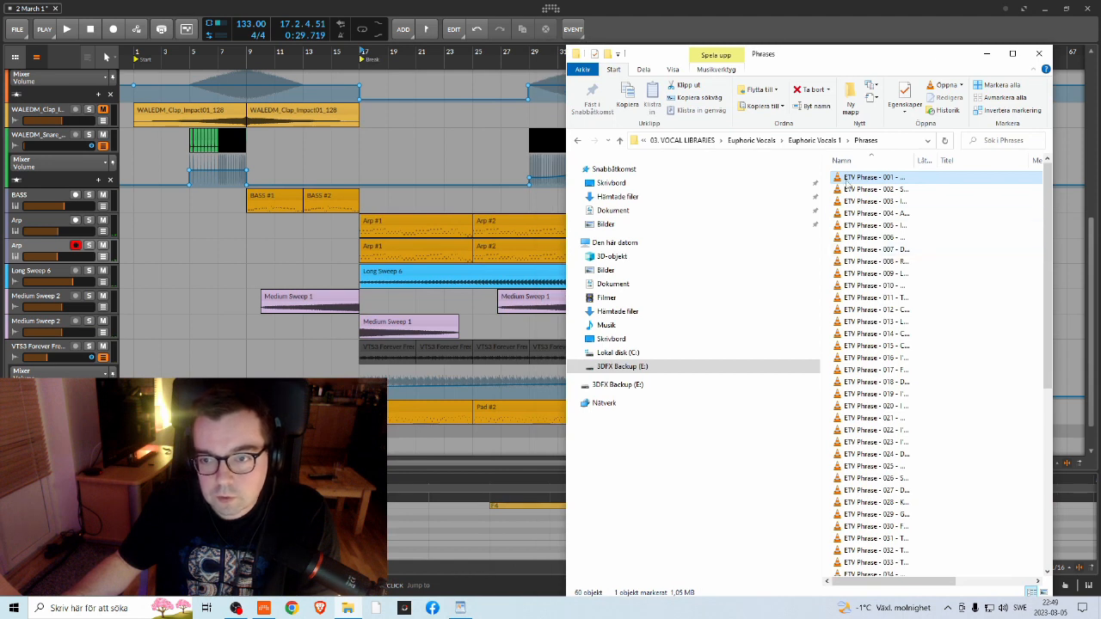
{"action": "scroll", "coordinate": [430, 419], "scroll_direction": "down", "scroll_amount": 2}
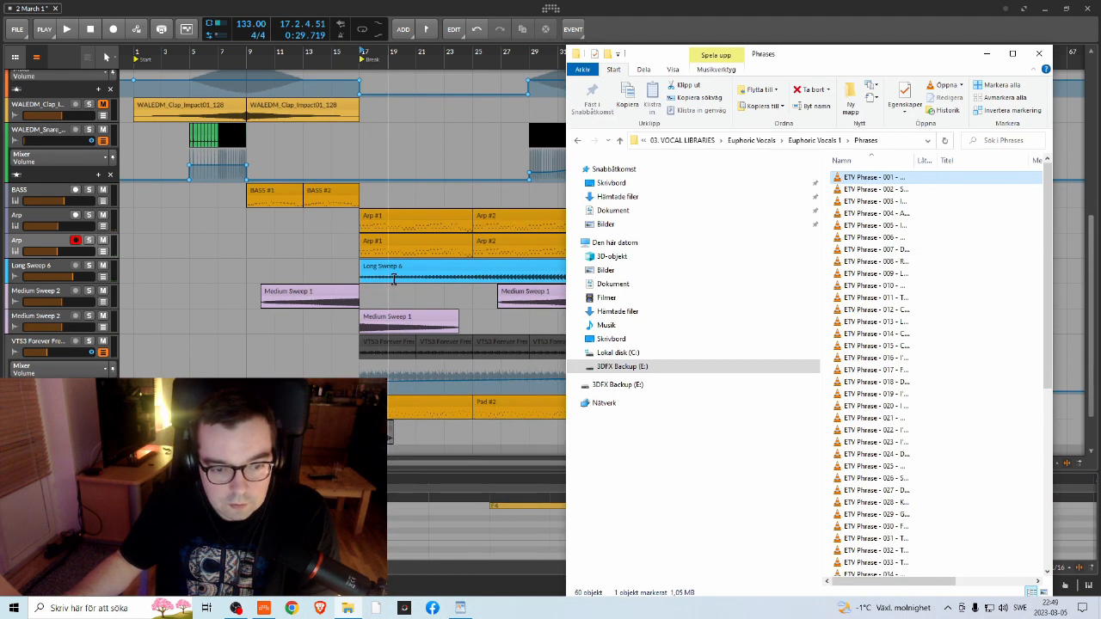
{"action": "left_click", "coordinate": [363, 54]}
{"action": "key", "text": "space"}
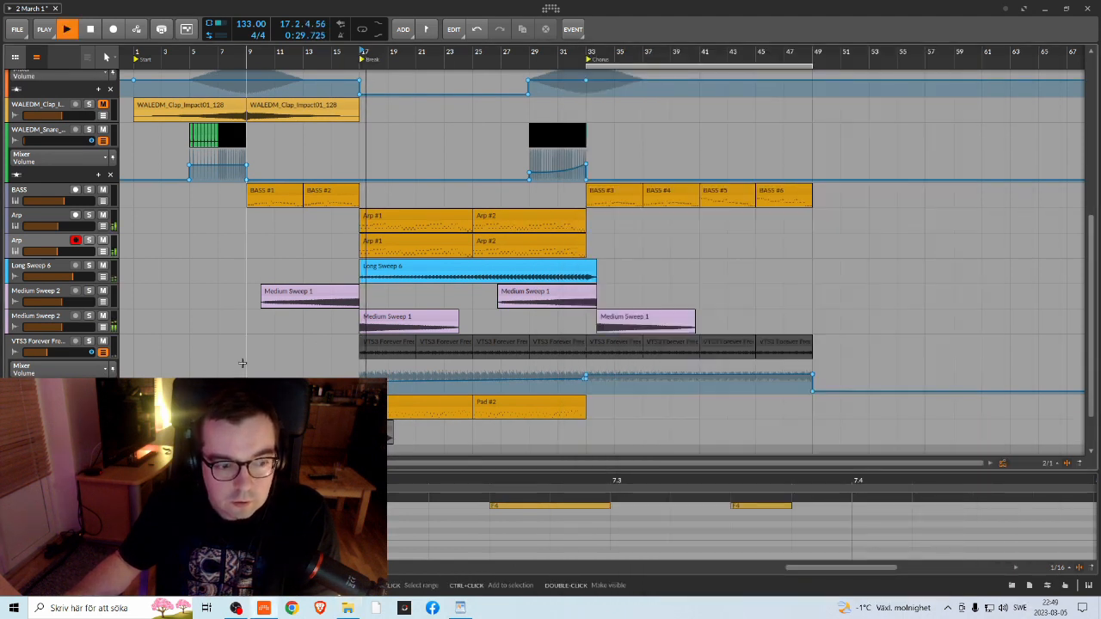
{"action": "key", "text": "space"}
Step: Insert the Replika delay on the ETV Phrase - 001 track and move its window clear of the vocal clip
{"action": "key", "text": "d"}
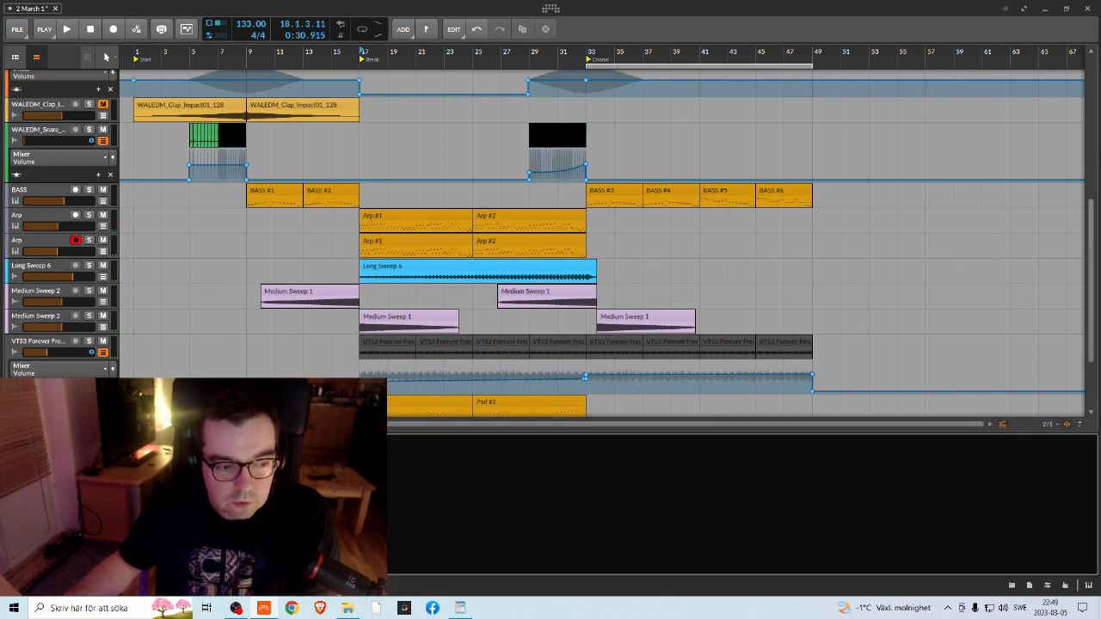
{"action": "scroll", "coordinate": [257, 367], "scroll_direction": "down", "scroll_amount": 3}
{"action": "double_click", "coordinate": [25, 337]}
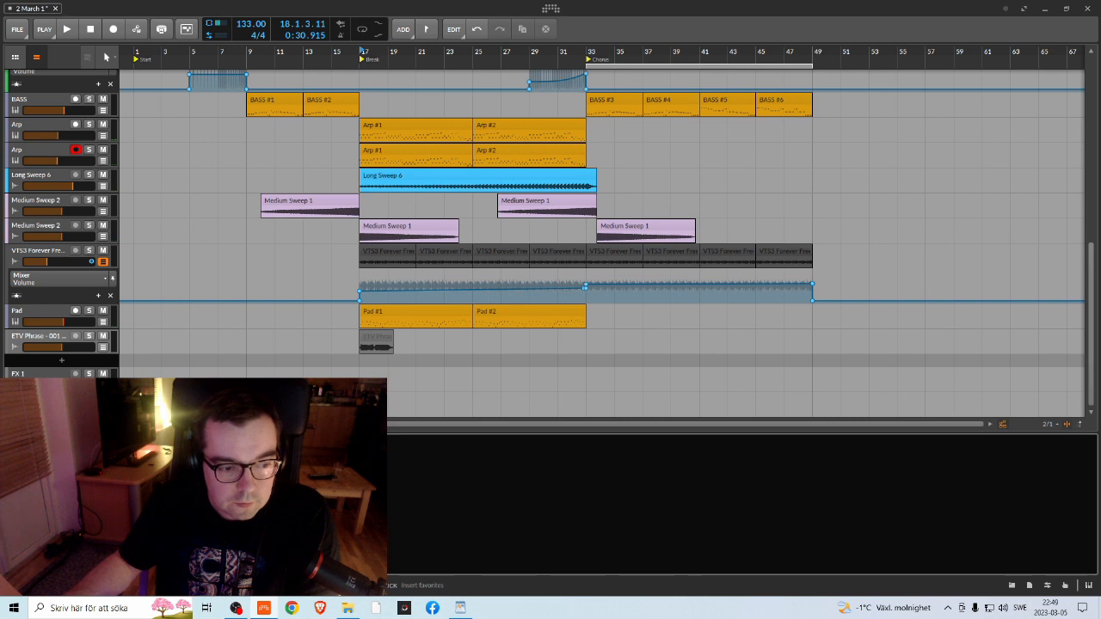
{"action": "double_click", "coordinate": [194, 503]}
{"action": "type", "text": "re"}
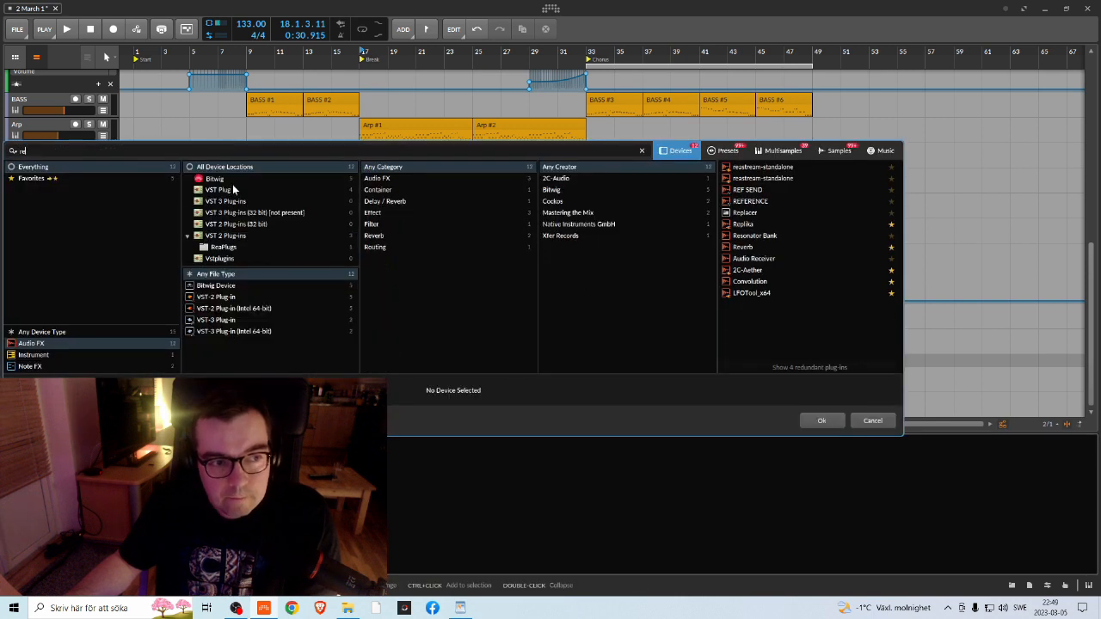
{"action": "type", "text": "p"}
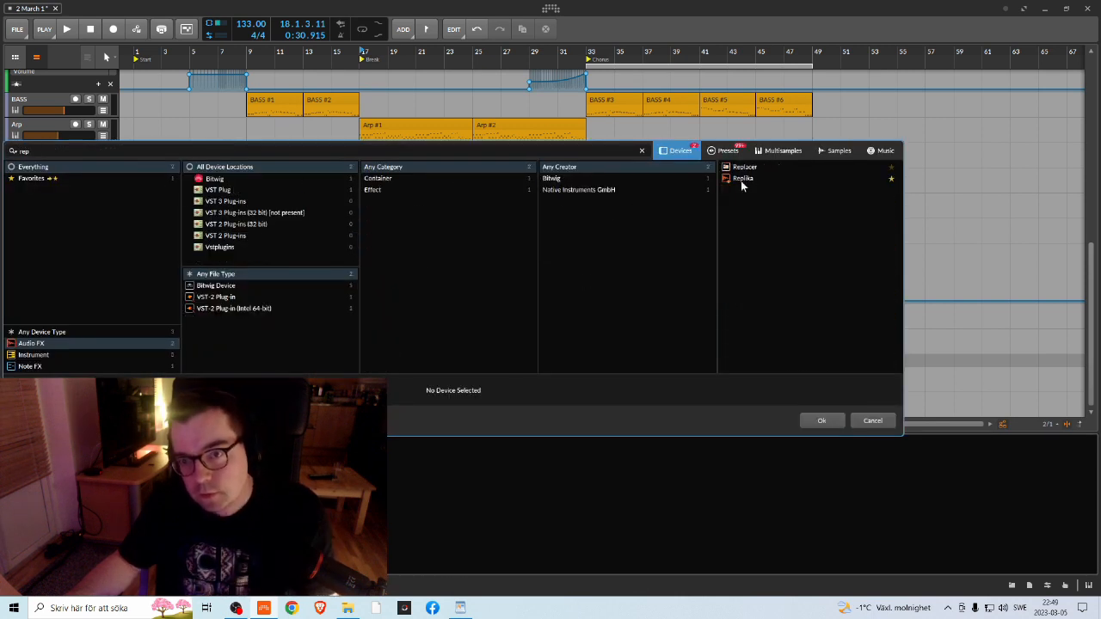
{"action": "left_click", "coordinate": [745, 178]}
{"action": "left_click", "coordinate": [806, 421]}
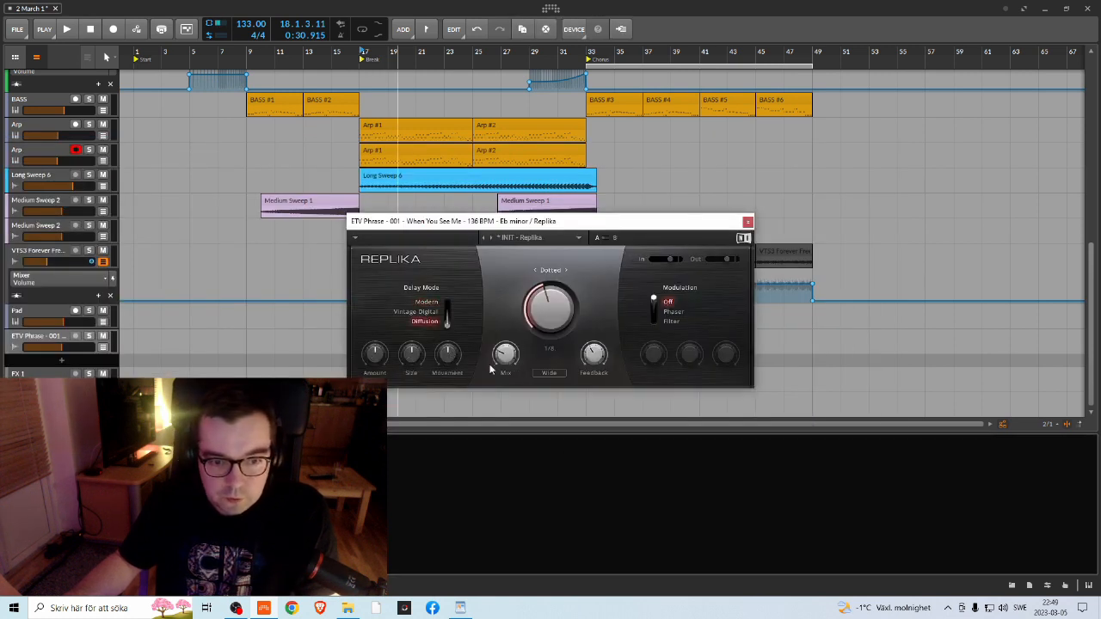
{"action": "left_click_drag", "start_coordinate": [563, 222], "coordinate": [795, 121]}
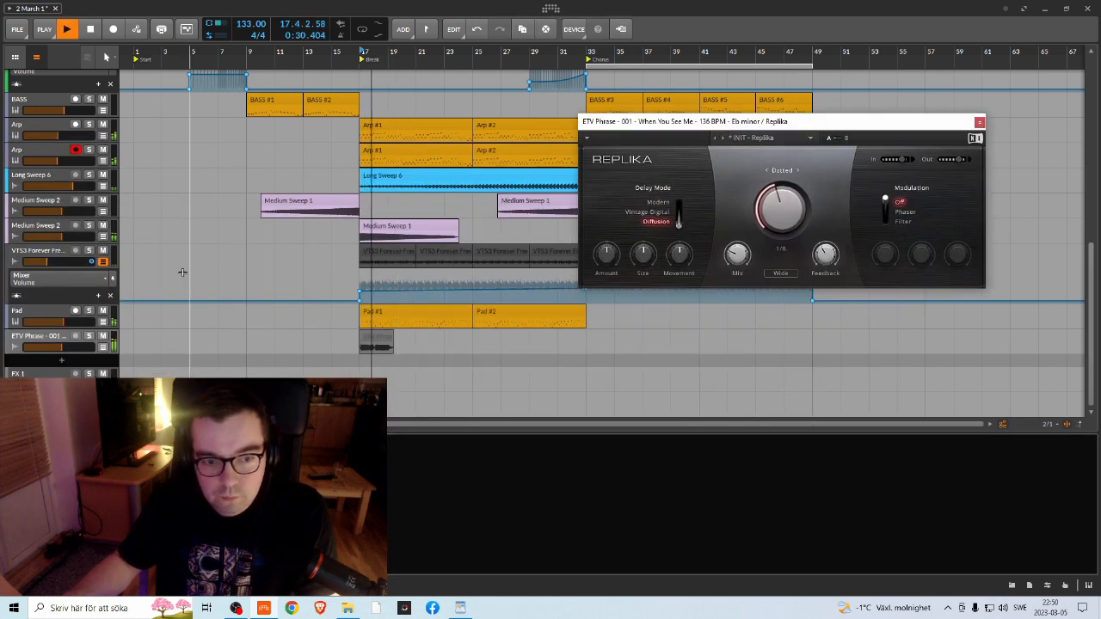
Step: Insert another audio effect after Replika on the ETV Phrase - 001 track
{"action": "left_click", "coordinate": [53, 341]}
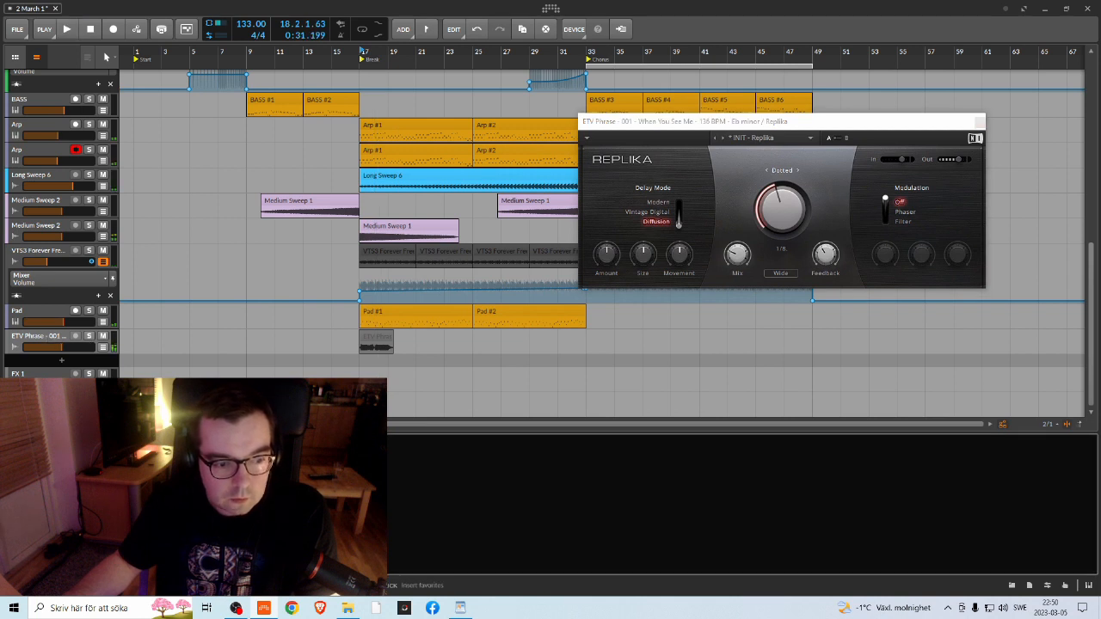
{"action": "left_click", "coordinate": [258, 506]}
{"action": "type", "text": "c"}
{"action": "left_click", "coordinate": [745, 212]}
{"action": "left_click", "coordinate": [822, 421]}
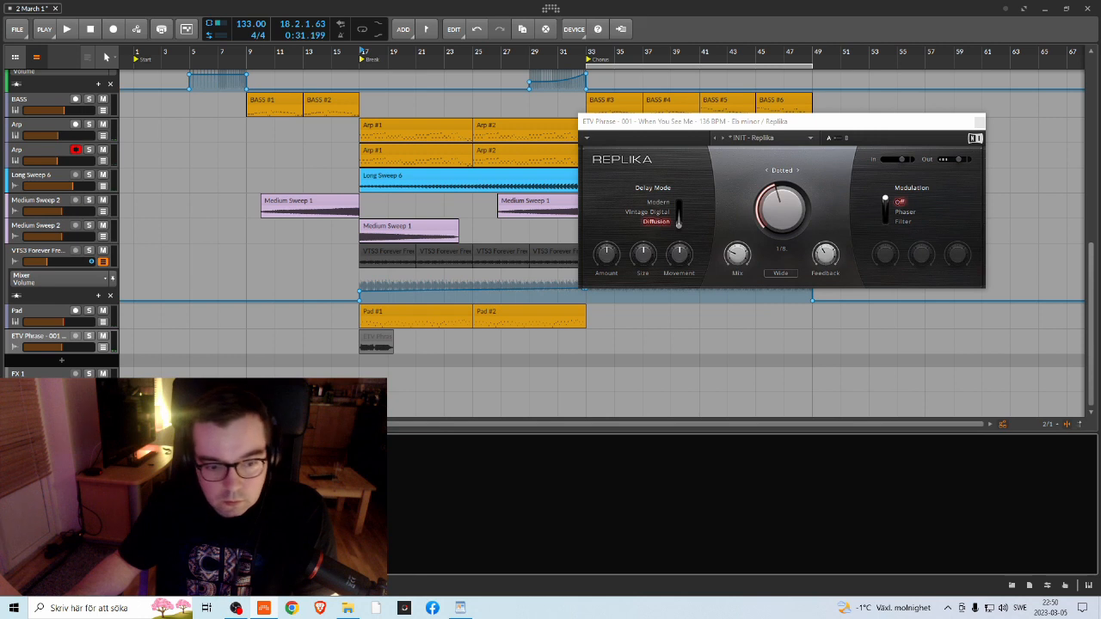
Step: Play the vocal phrase within the break, then solo the ETV Phrase - 001 track and listen to it alone
{"action": "key", "text": "space"}
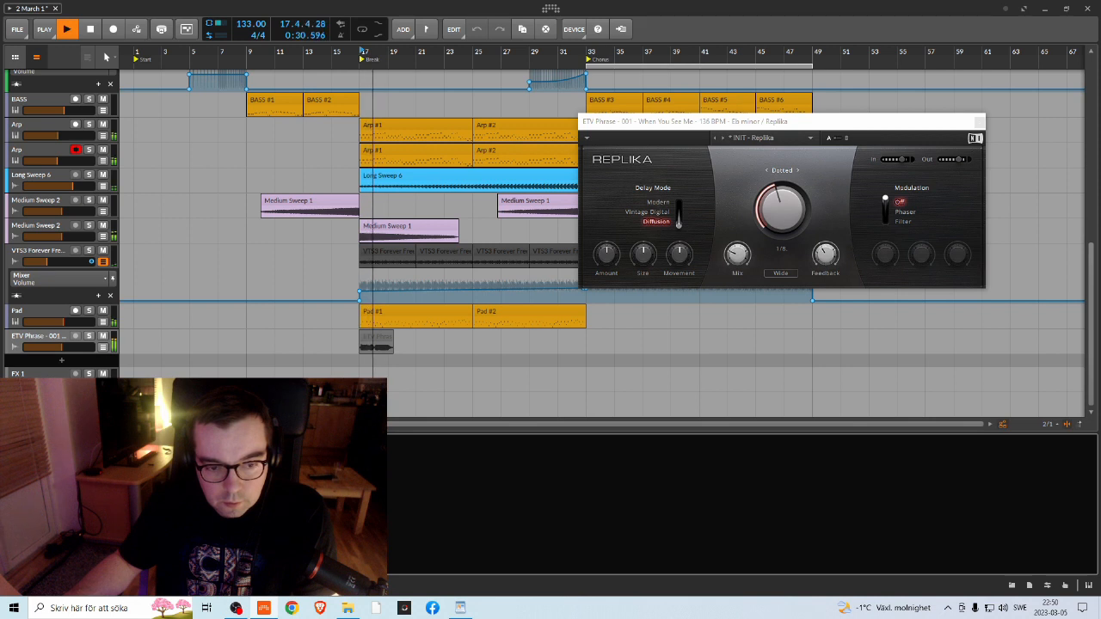
{"action": "key", "text": "space"}
{"action": "left_click", "coordinate": [89, 336]}
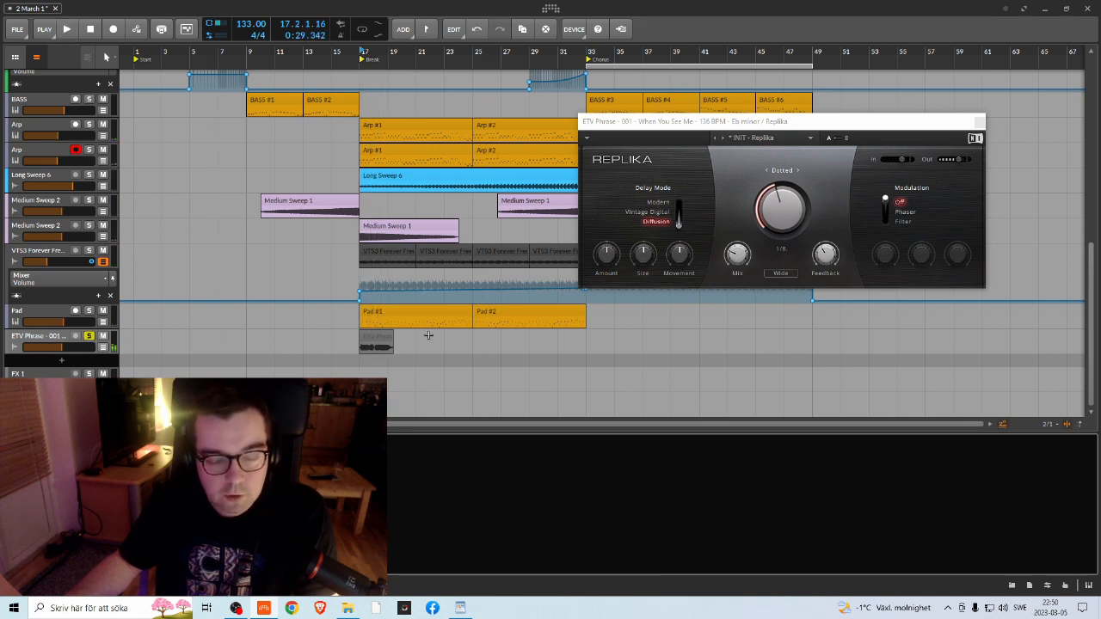
{"action": "key", "text": "space"}
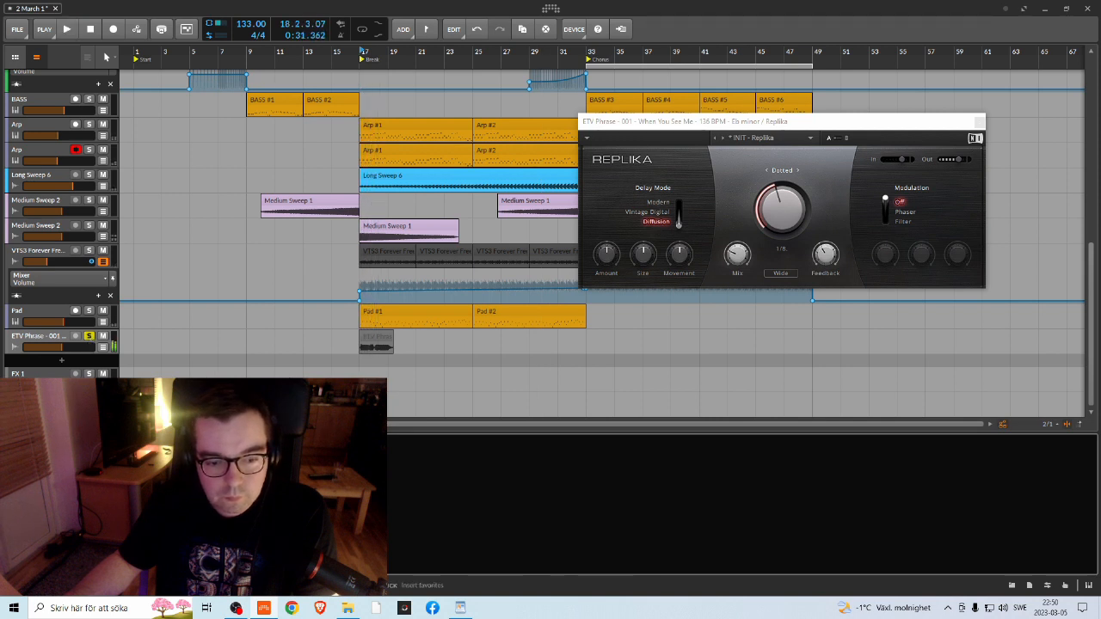
Step: Add Bitwig's Reverb to the ETV Phrase - 001 track and set its early reflections to Hall while playing the phrase
{"action": "left_click", "coordinate": [336, 506]}
{"action": "type", "text": "rev"}
{"action": "double_click", "coordinate": [748, 168]}
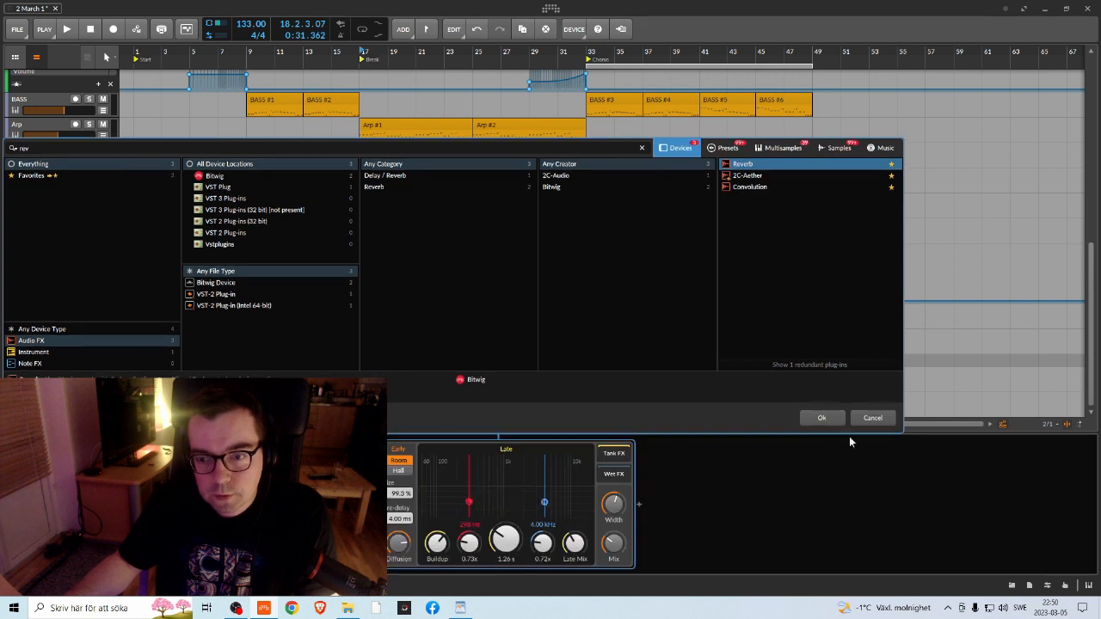
{"action": "key", "text": "space"}
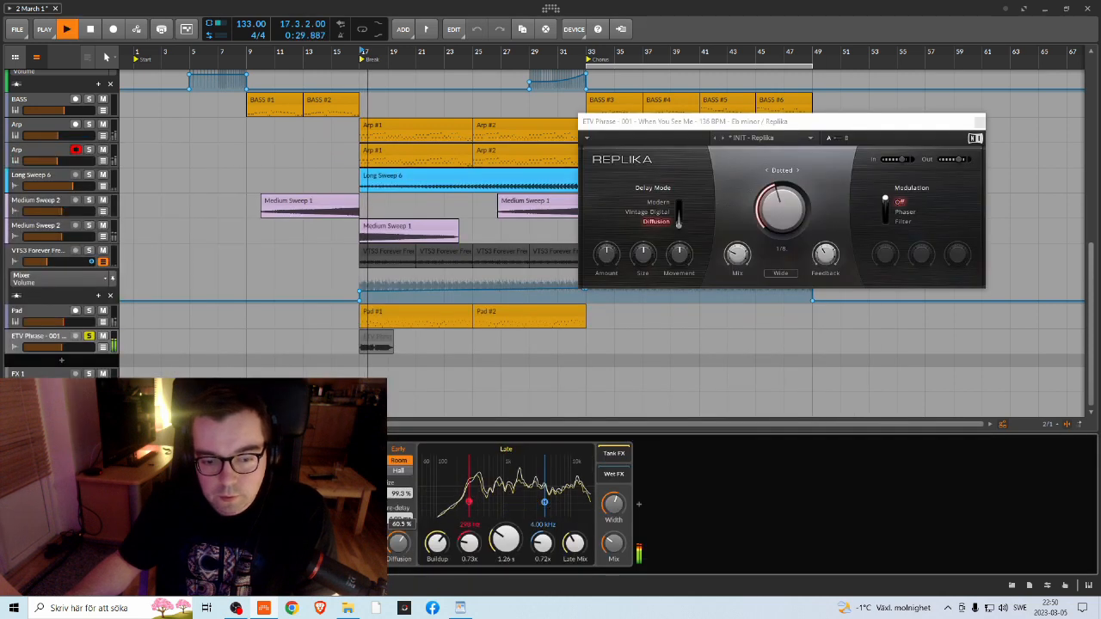
{"action": "left_click", "coordinate": [398, 472]}
{"action": "key", "text": "space"}
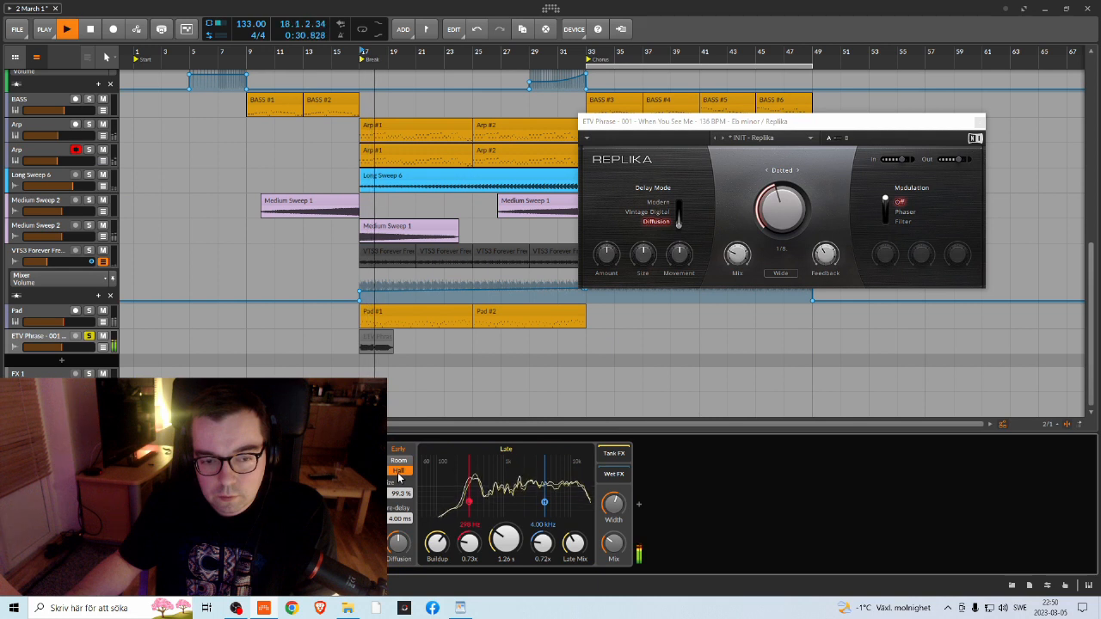
Step: Unsolo the ETV Phrase - 001 track and play the break from bar 17 with all tracks audible
{"action": "key", "text": "space"}
{"action": "left_click", "coordinate": [90, 337]}
{"action": "key", "text": "space"}
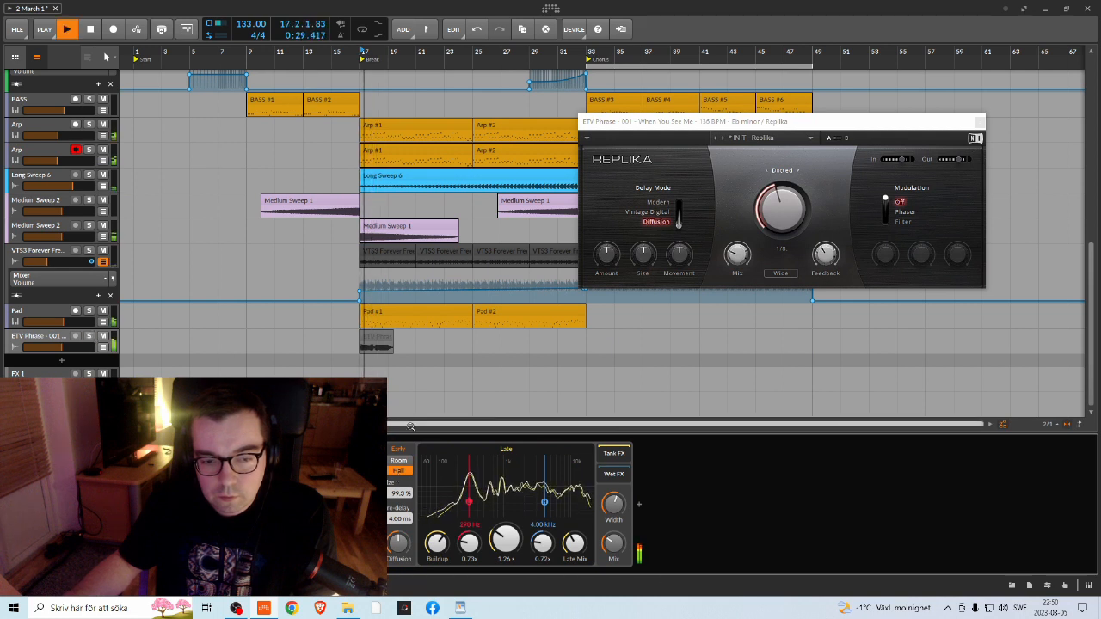
{"action": "key", "text": "space"}
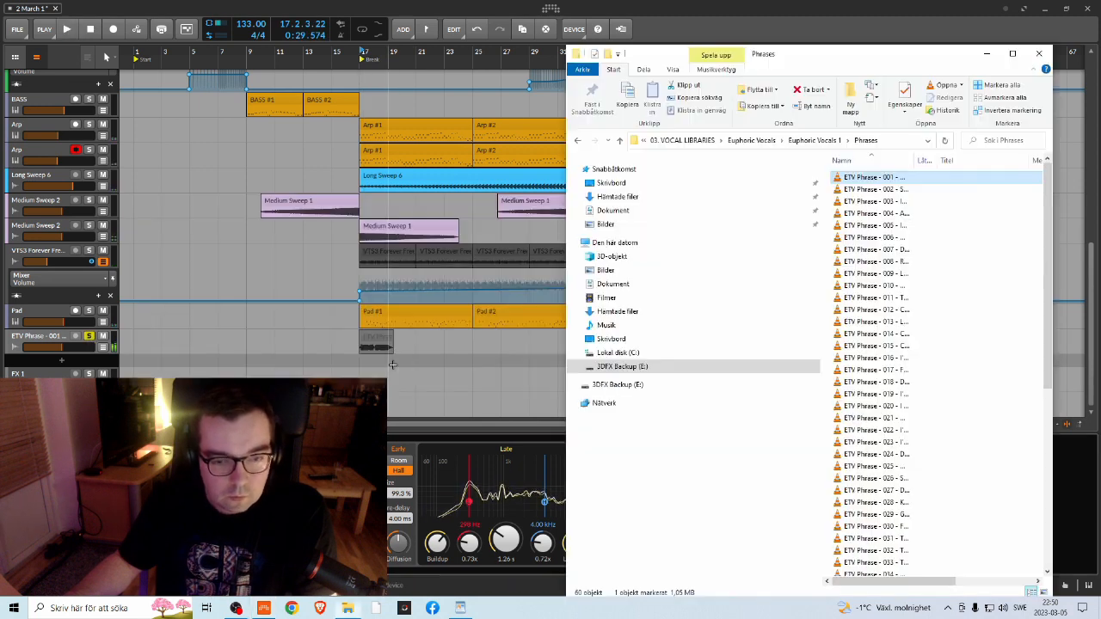
Step: Switch to File Explorer, audition ETV Phrase - 002 - Somewhere and place it at bar 21 on the ETV Phrase - 001 track
{"action": "key", "text": "alt+Tab"}
{"action": "double_click", "coordinate": [893, 191]}
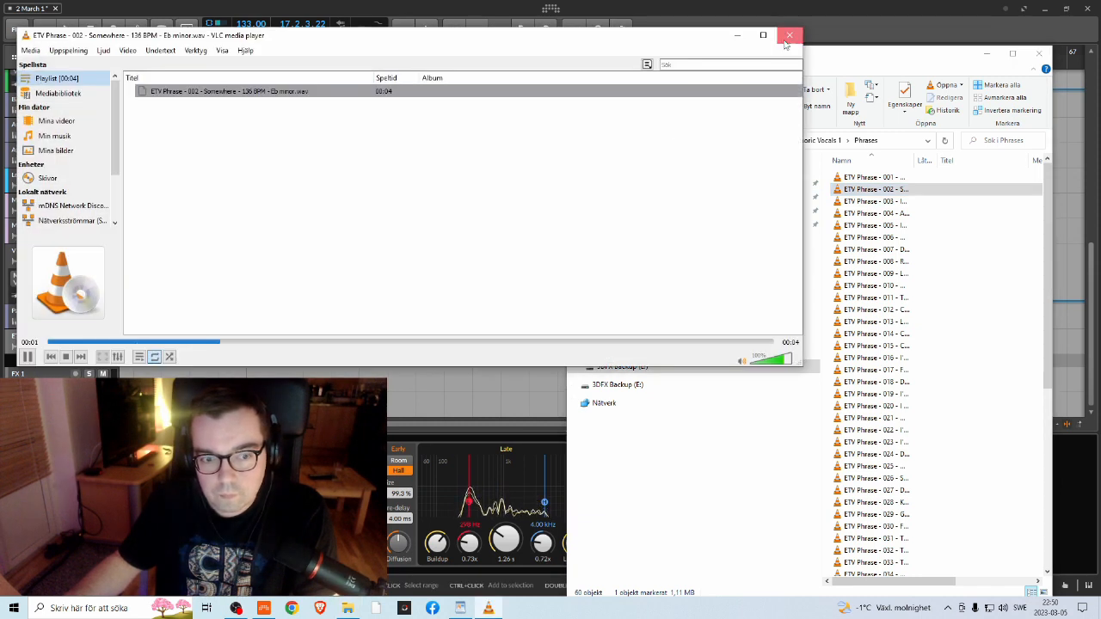
{"action": "left_click", "coordinate": [787, 37]}
{"action": "left_click_drag", "start_coordinate": [882, 197], "coordinate": [417, 343]}
Step: Play from bar 21 to hear the second phrase, then play the break from bar 17
{"action": "left_click", "coordinate": [418, 61]}
{"action": "key", "text": "space"}
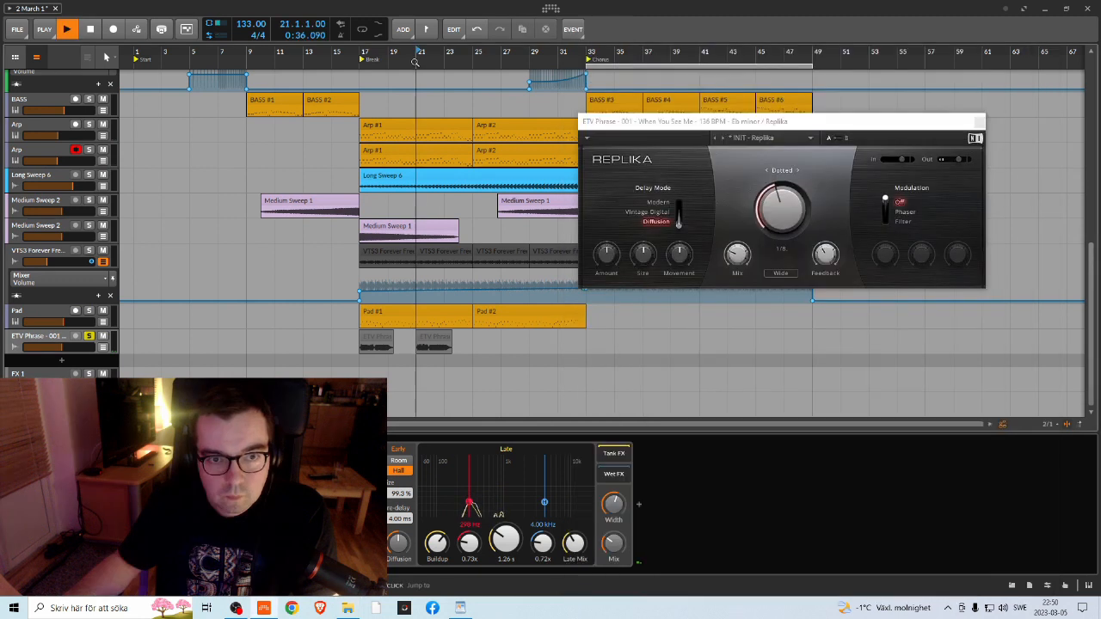
{"action": "key", "text": "space"}
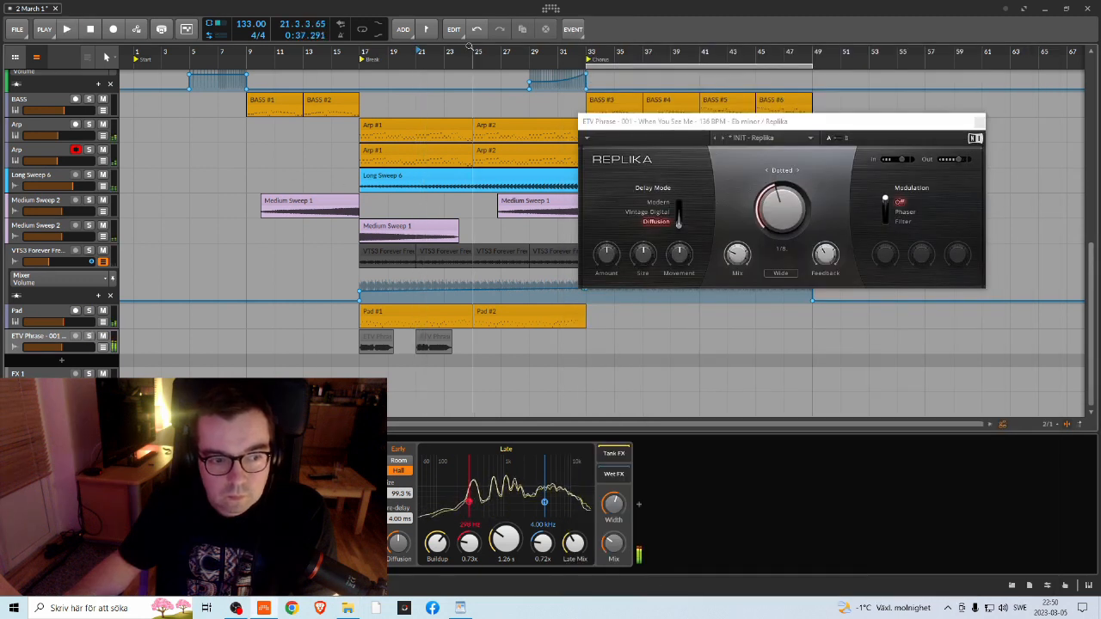
{"action": "key", "text": "space"}
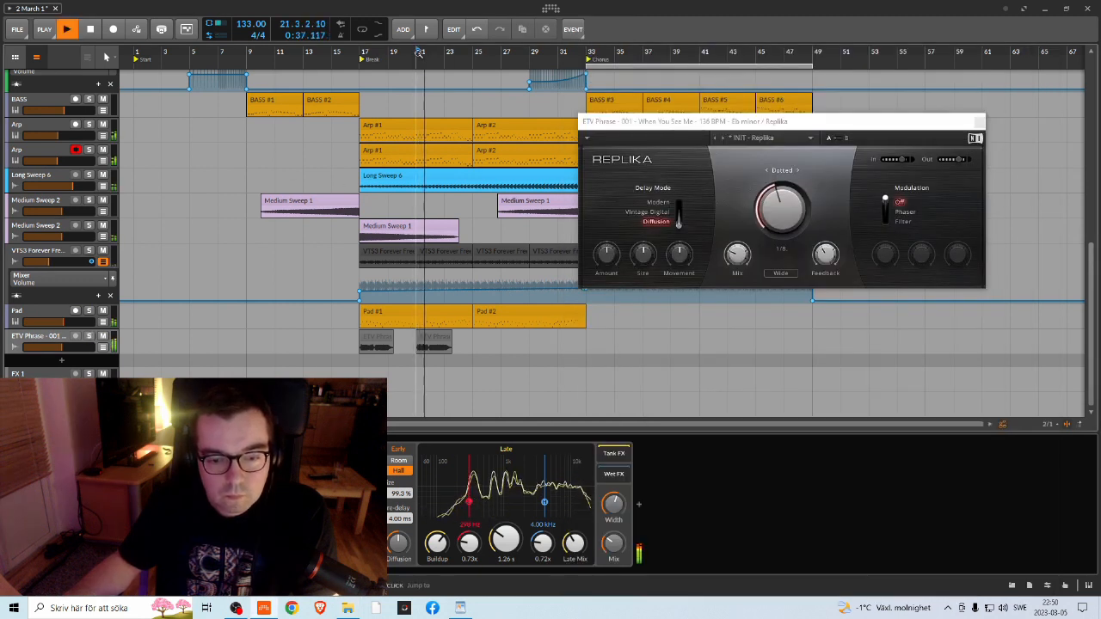
{"action": "key", "text": "space"}
{"action": "left_click", "coordinate": [361, 53]}
{"action": "key", "text": "space"}
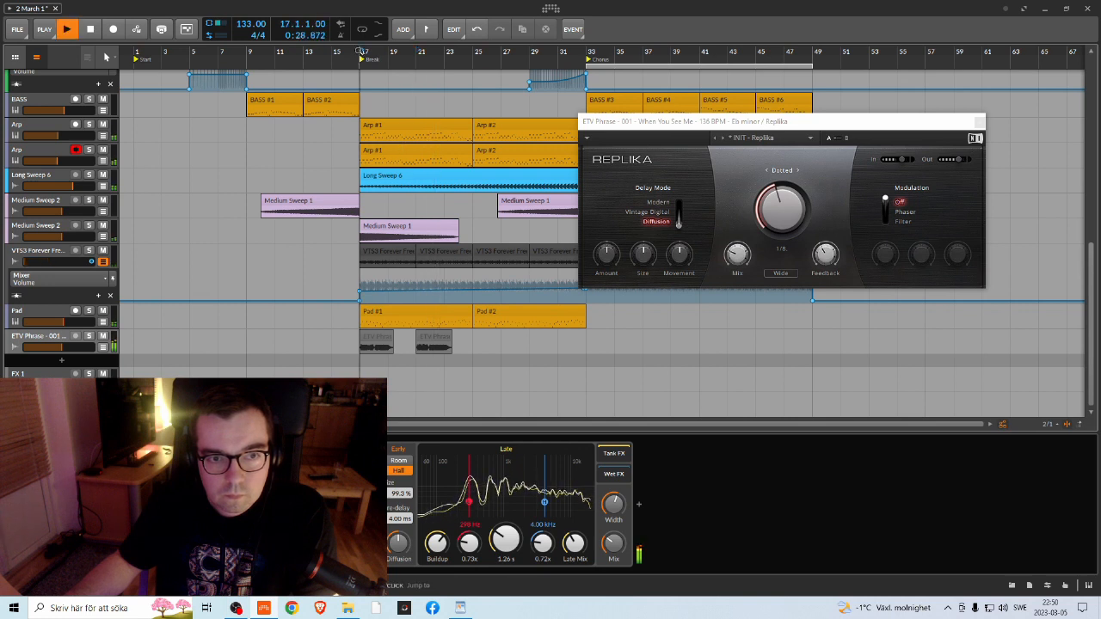
Step: Compare the break with the ETV Phrase - 001 track muted and unmuted, then delete the second phrase clip at bar 21
{"action": "left_click", "coordinate": [103, 337]}
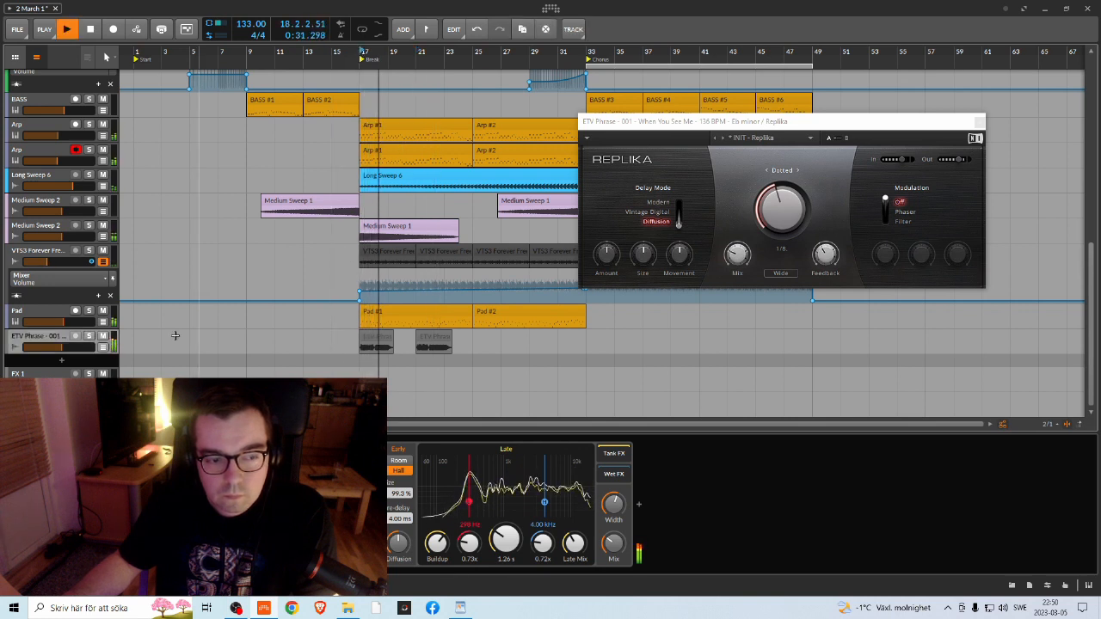
{"action": "left_click", "coordinate": [436, 340]}
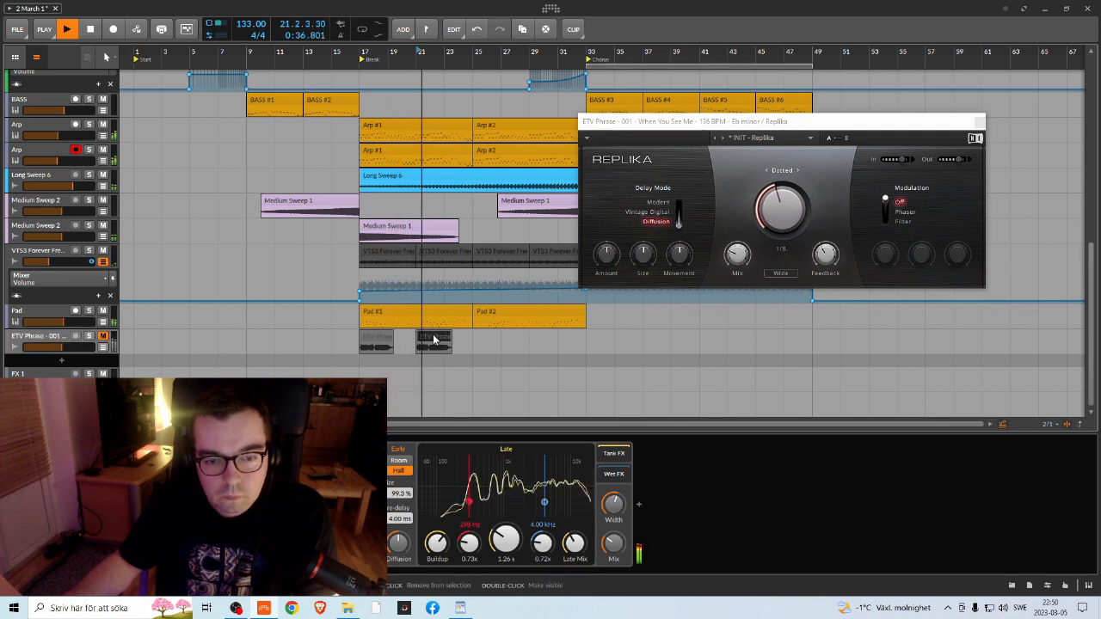
{"action": "left_click", "coordinate": [147, 332]}
{"action": "key", "text": "space"}
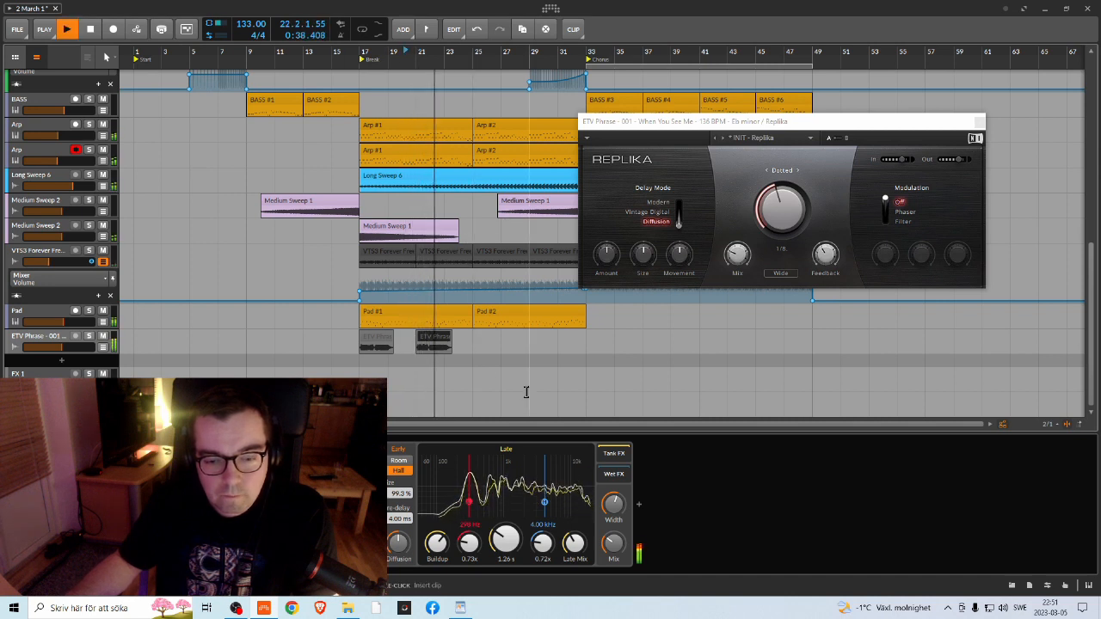
{"action": "key", "text": "space"}
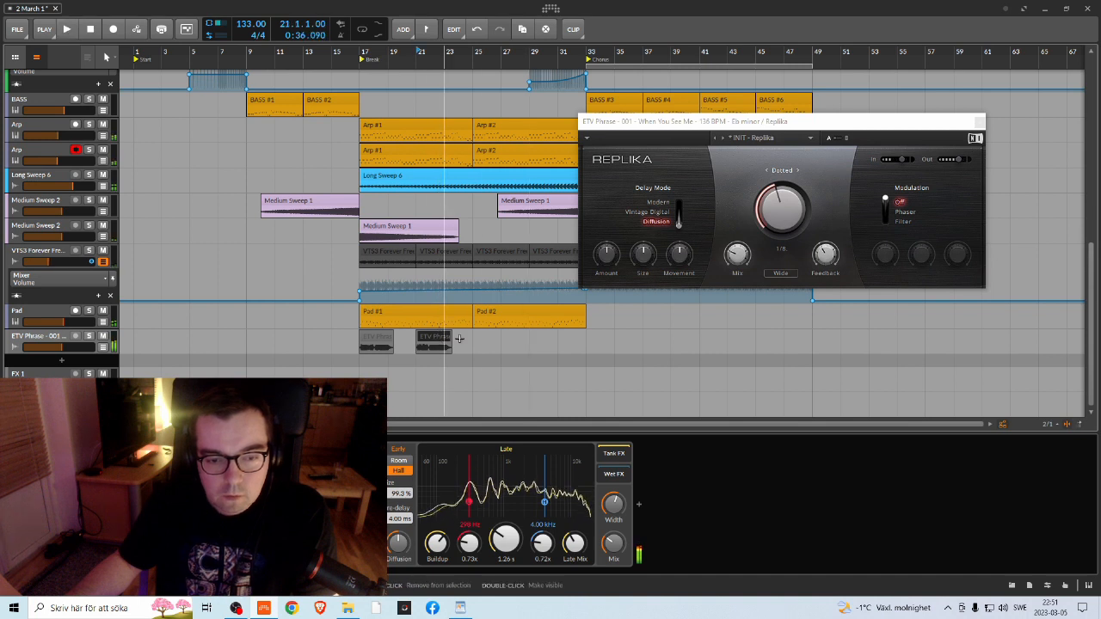
{"action": "key", "text": "Delete"}
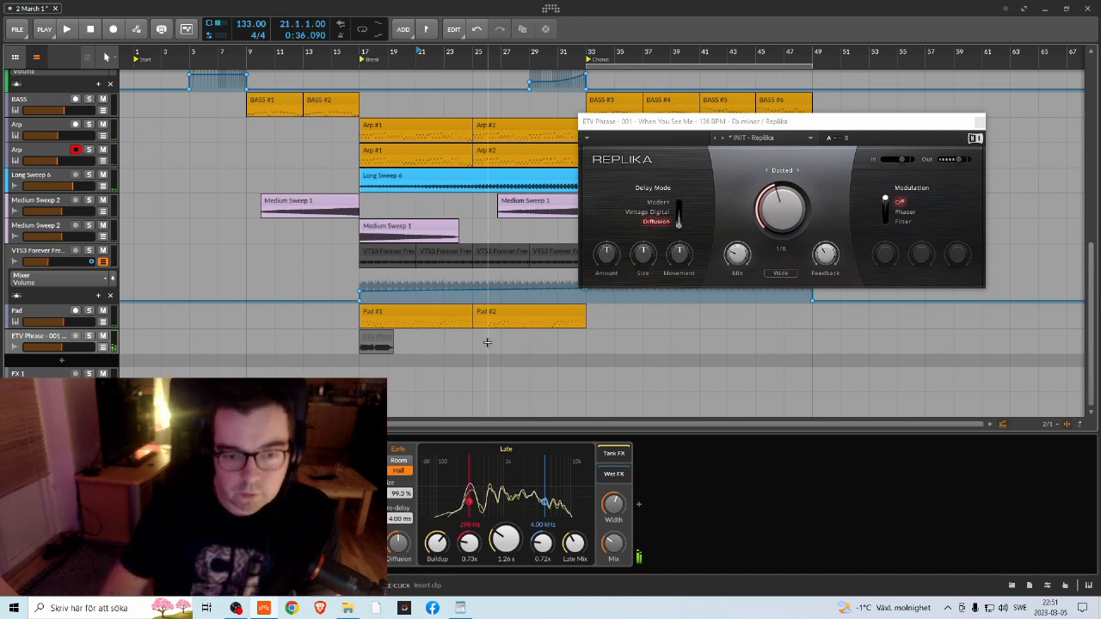
Step: Switch to the Phrases folder in File Explorer, maximize its window and widen the name column to show the full file names
{"action": "key", "text": "alt+Tab"}
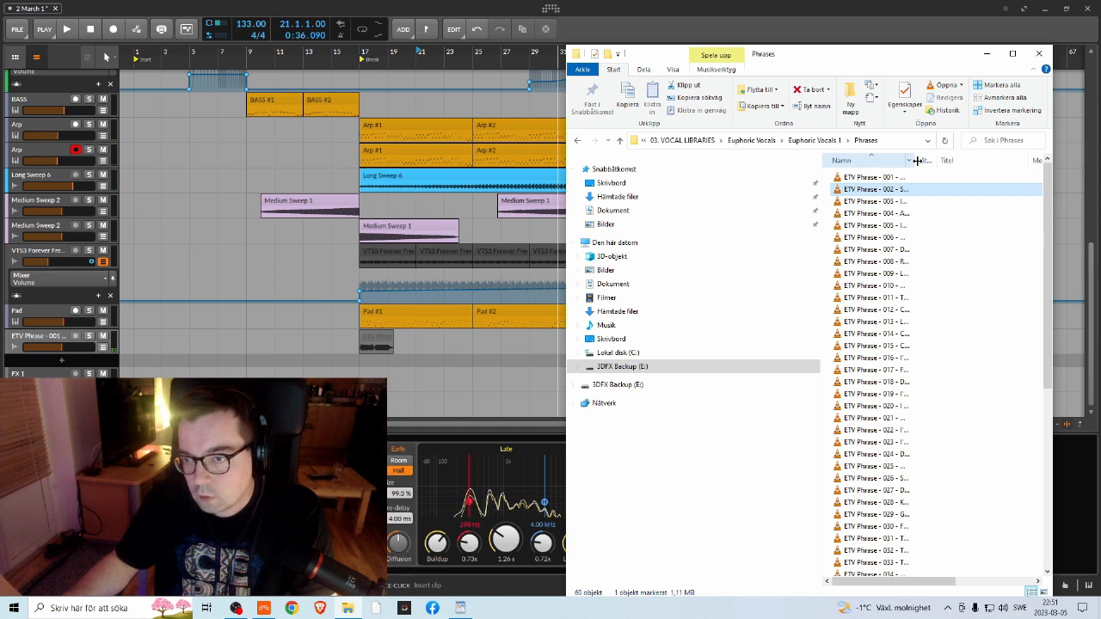
{"action": "left_click_drag", "start_coordinate": [919, 161], "coordinate": [998, 161]}
{"action": "left_click_drag", "start_coordinate": [902, 56], "coordinate": [632, 78]}
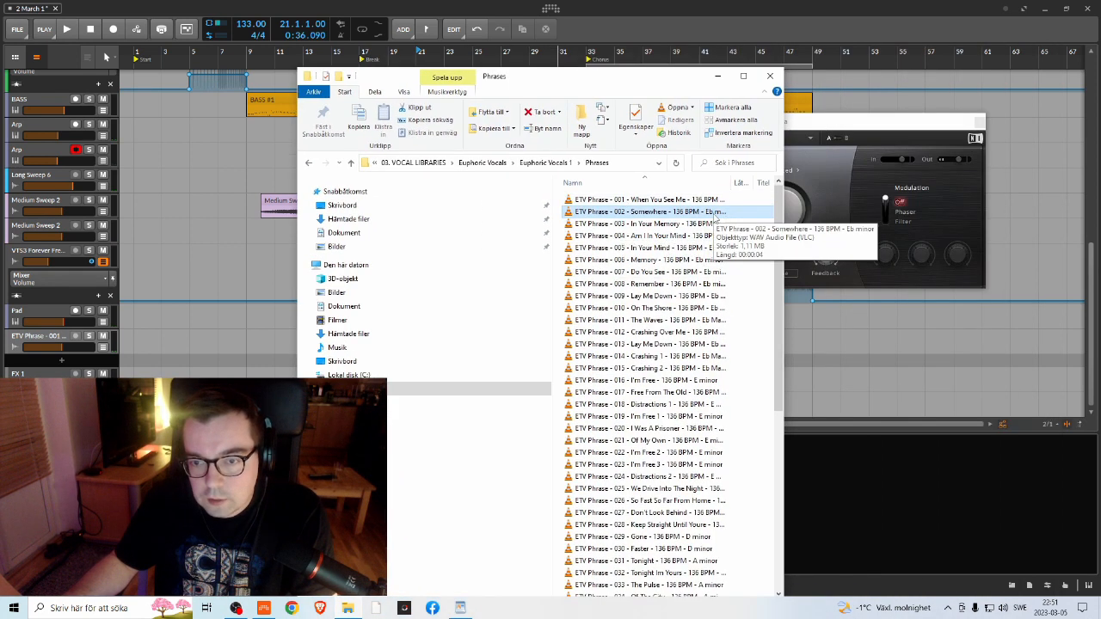
{"action": "double_click", "coordinate": [703, 80]}
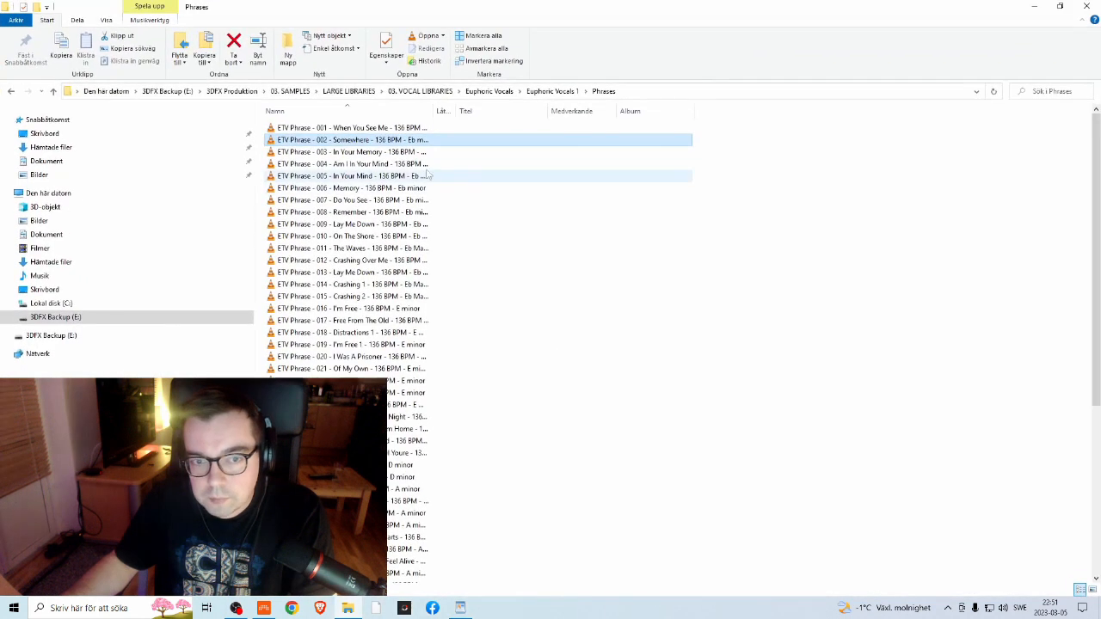
{"action": "left_click_drag", "start_coordinate": [432, 107], "coordinate": [505, 107]}
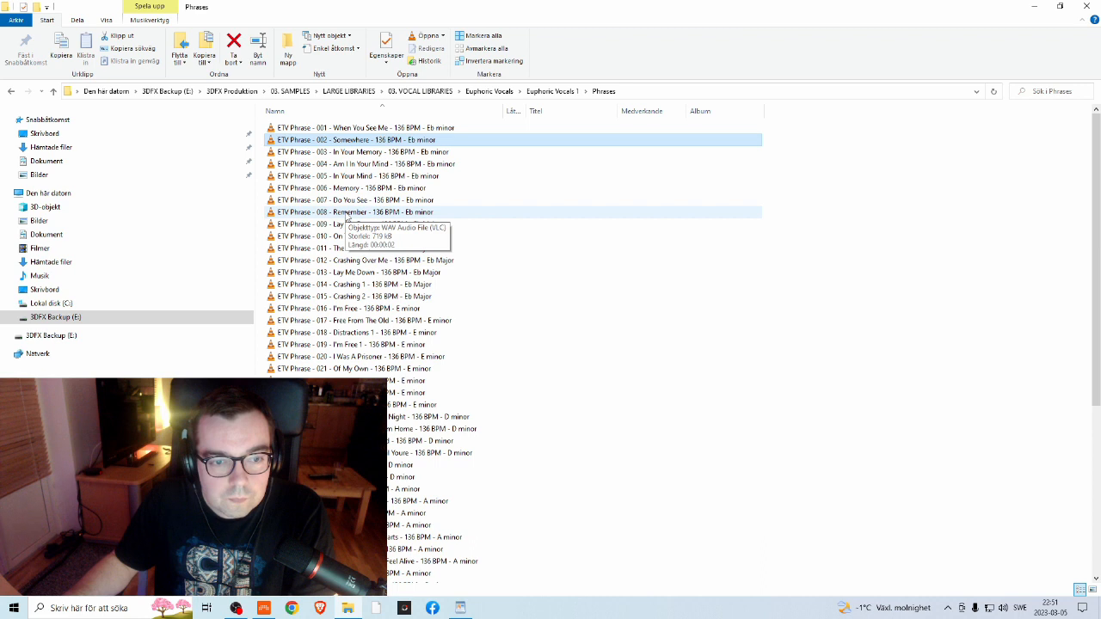
Step: Audition the phrases ETV Phrase - 008 - Remember and ETV Phrase - 006 - Memory
{"action": "double_click", "coordinate": [358, 212]}
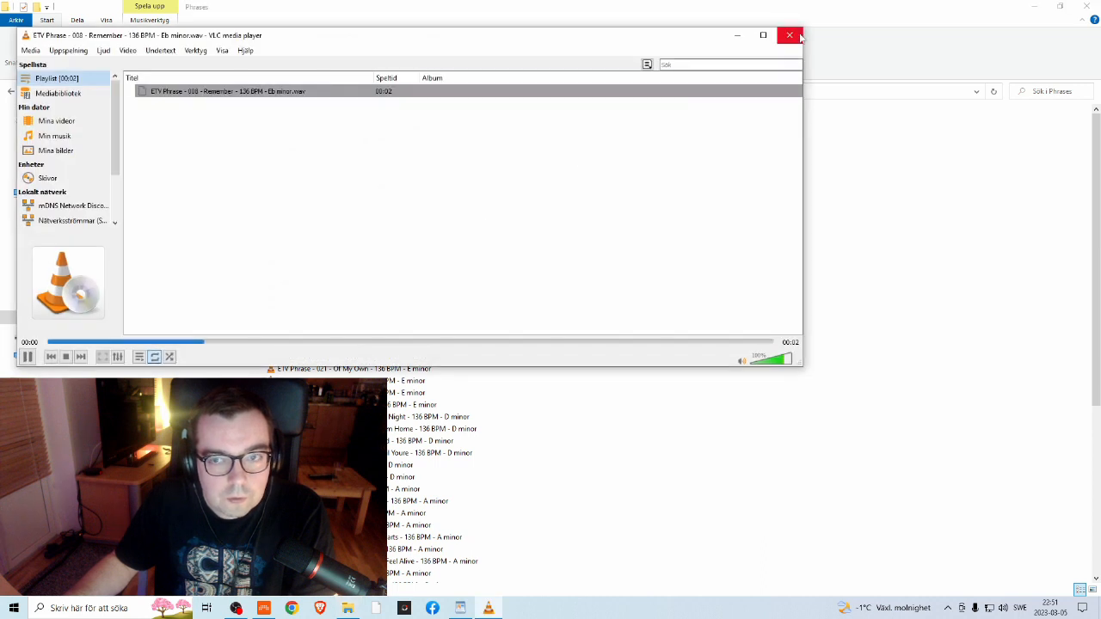
{"action": "left_click", "coordinate": [790, 35]}
{"action": "double_click", "coordinate": [389, 189]}
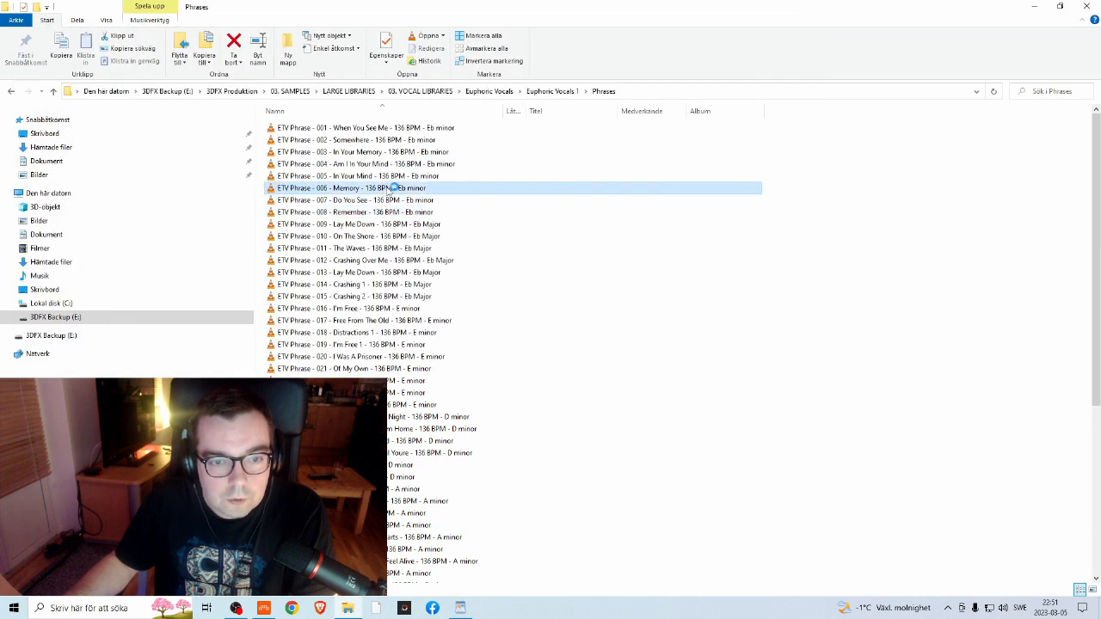
{"action": "left_click", "coordinate": [790, 36]}
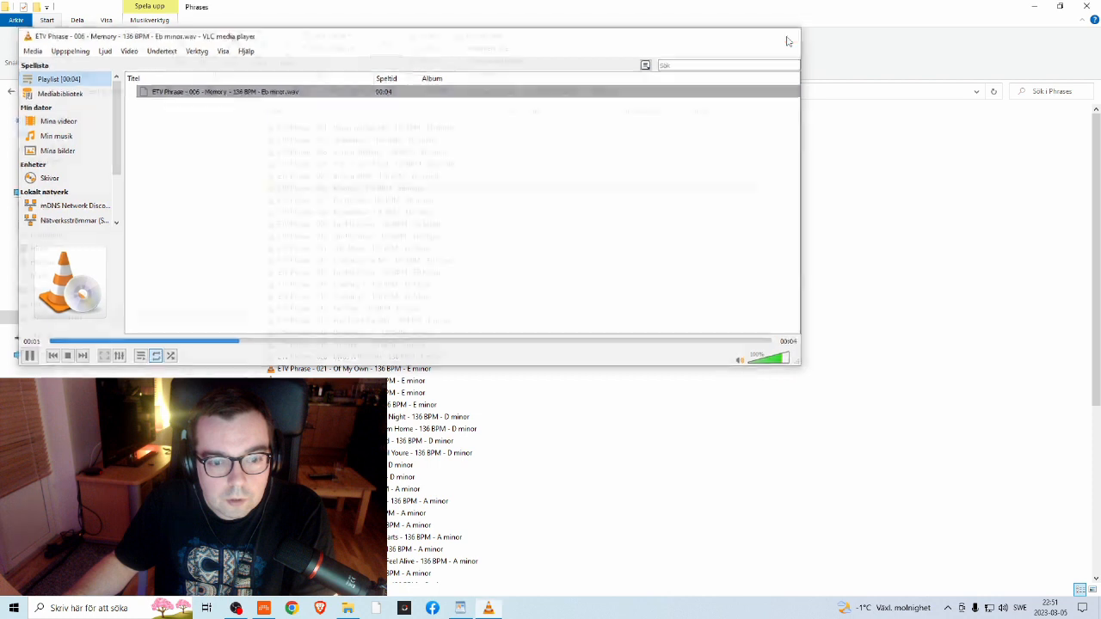
Step: Place ETV Phrase - 006 - Memory at bar 21 on the ETV Phrase - 001 track and play from there
{"action": "double_click", "coordinate": [450, 5]}
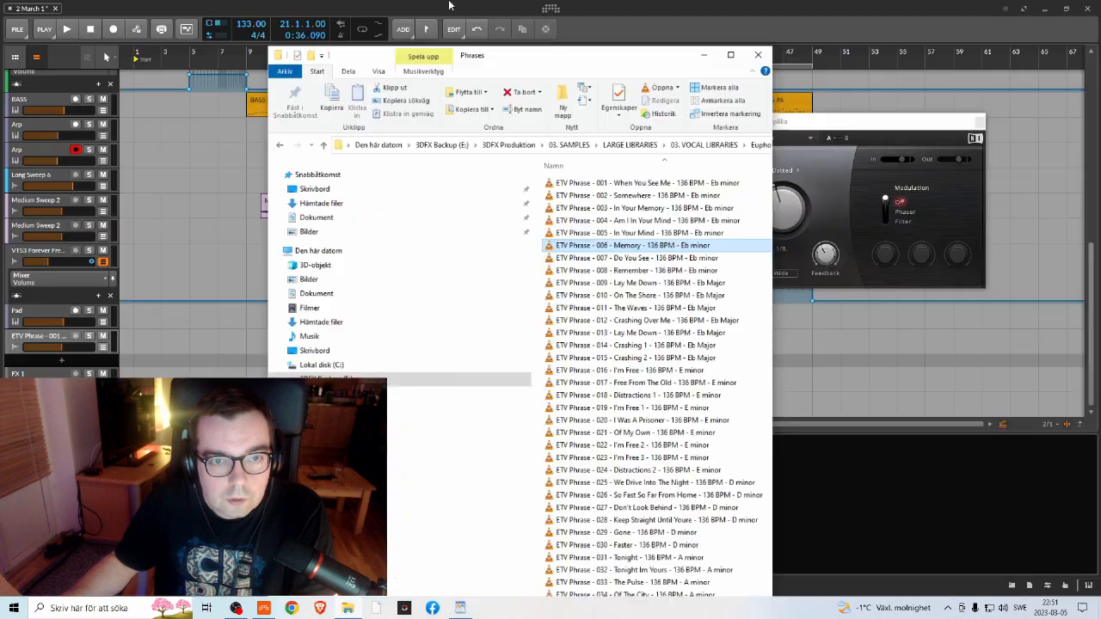
{"action": "left_click_drag", "start_coordinate": [650, 79], "coordinate": [992, 28]}
{"action": "left_click_drag", "start_coordinate": [936, 210], "coordinate": [421, 344]}
{"action": "left_click", "coordinate": [427, 65]}
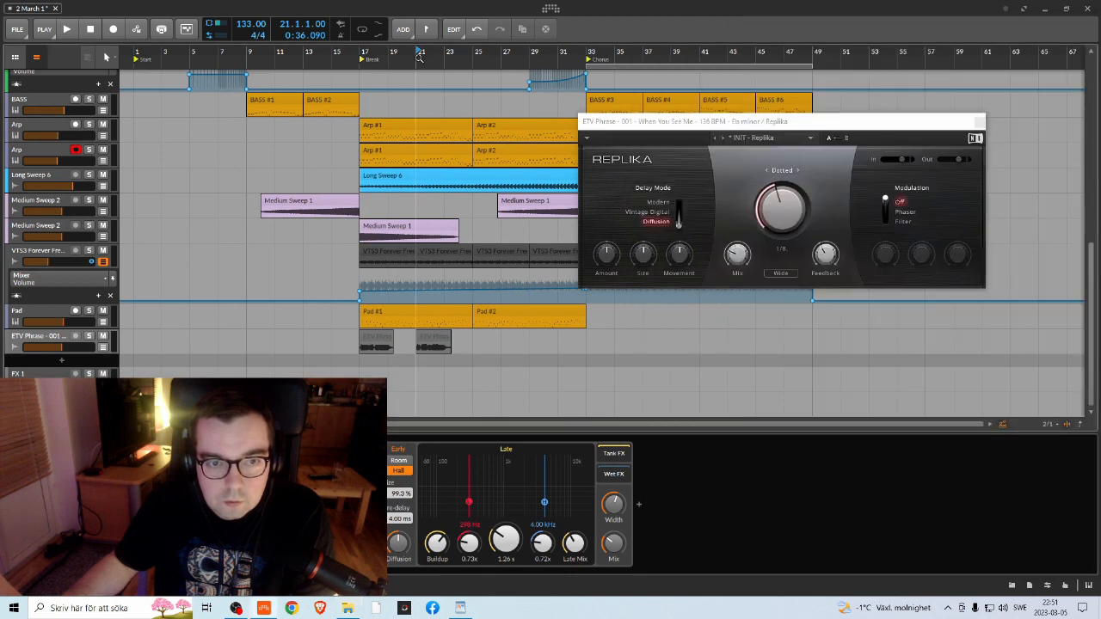
{"action": "key", "text": "space"}
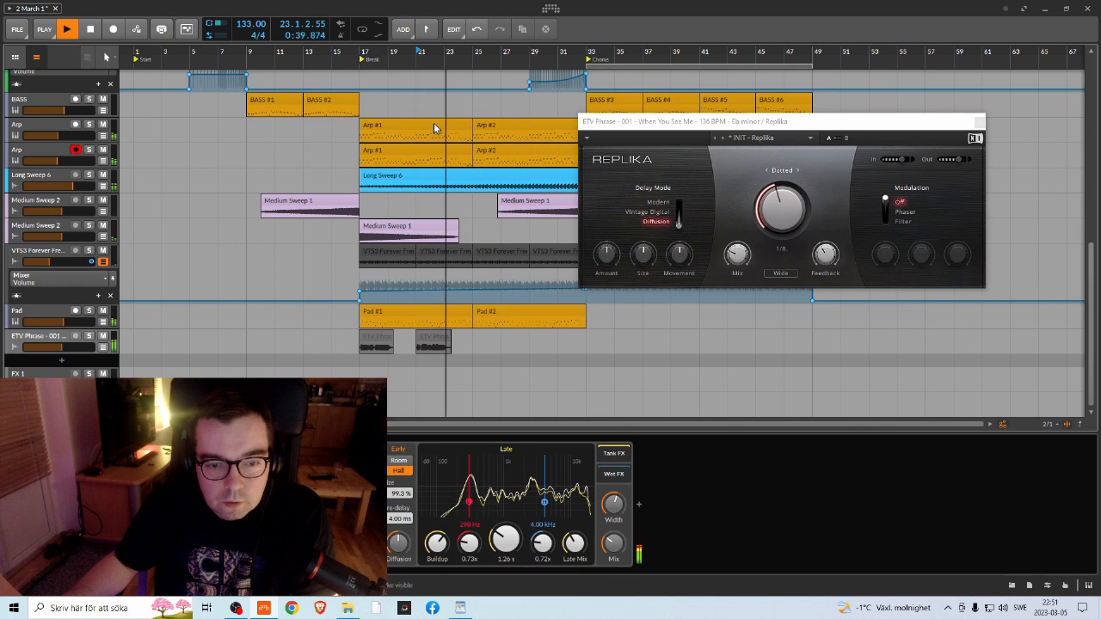
{"action": "key", "text": "space"}
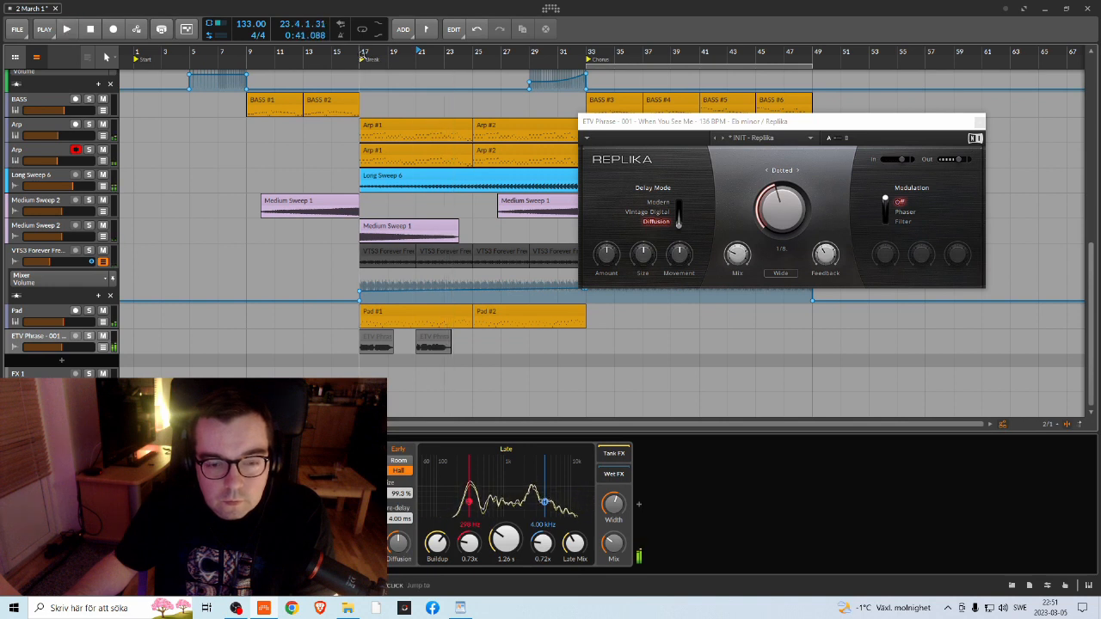
Step: Play both vocal phrases from bar 17, then move the Memory clip to bar 27
{"action": "key", "text": "space"}
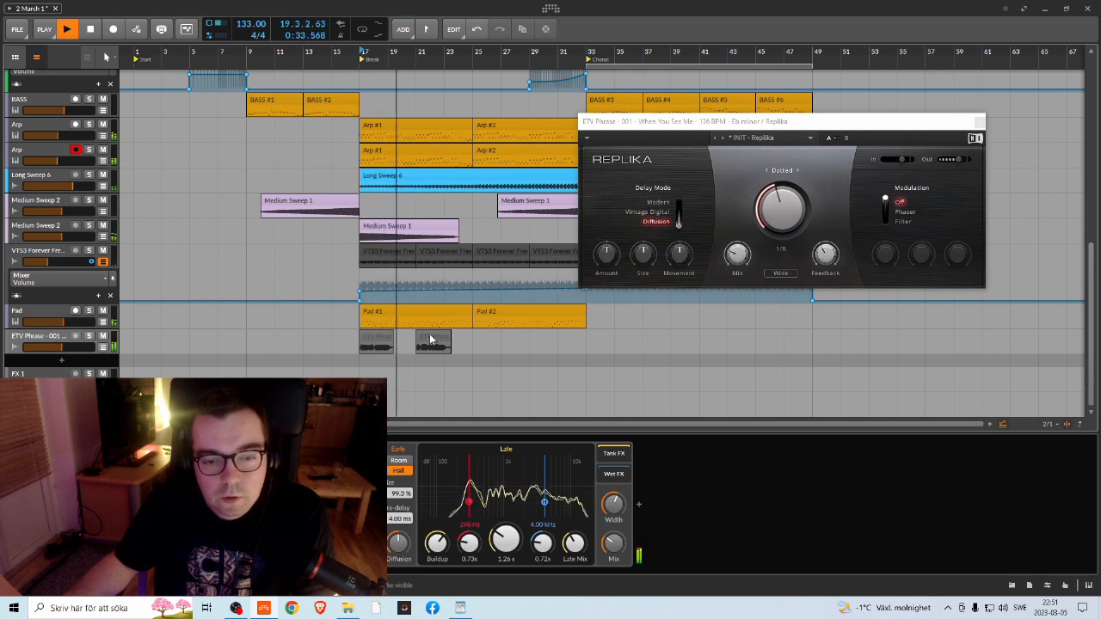
{"action": "key", "text": "space"}
{"action": "left_click_drag", "start_coordinate": [432, 340], "coordinate": [515, 340]}
Step: Add ETV Phrase - 002 - Somewhere from File Explorer at bar 21 on the vocal track and play the break from bar 17
{"action": "key", "text": "alt+Tab"}
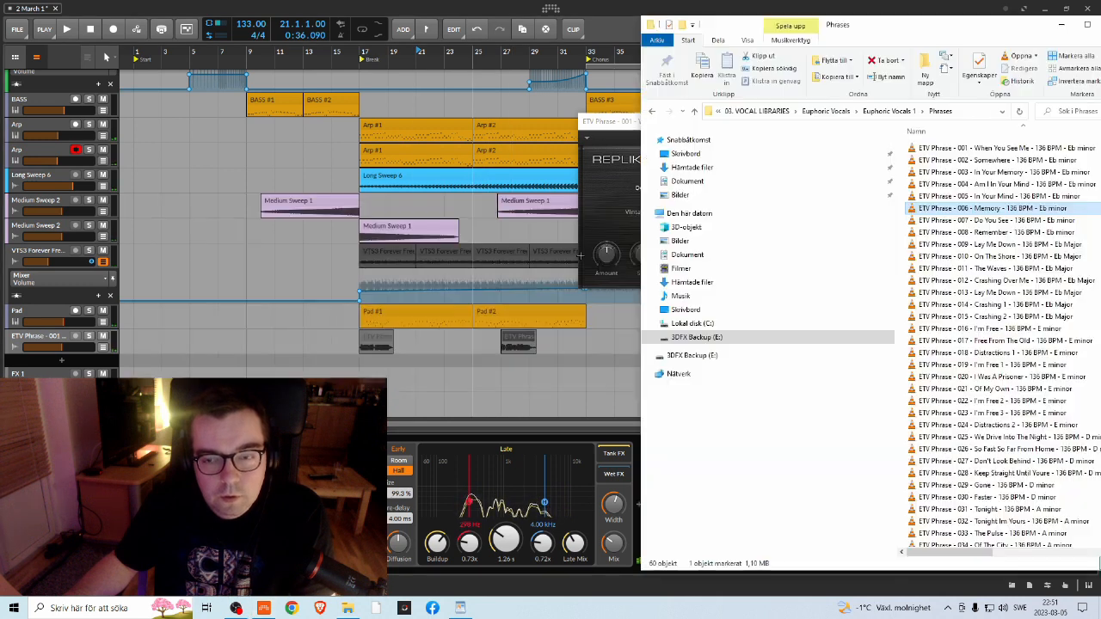
{"action": "left_click", "coordinate": [970, 163]}
{"action": "left_click_drag", "start_coordinate": [971, 165], "coordinate": [404, 209]}
{"action": "left_click", "coordinate": [357, 59]}
{"action": "key", "text": "space"}
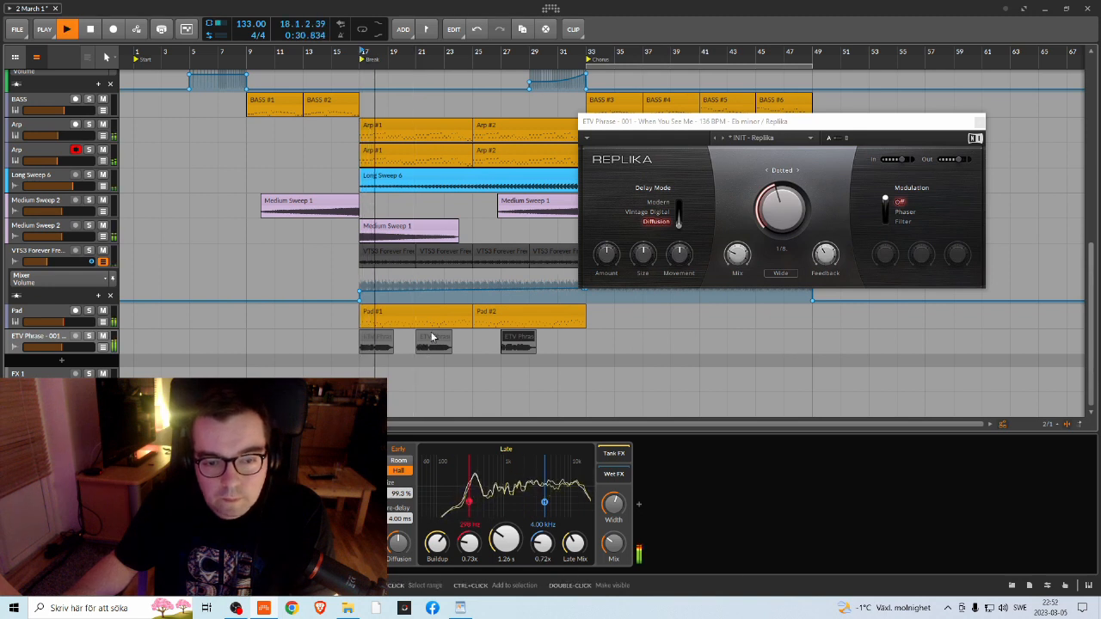
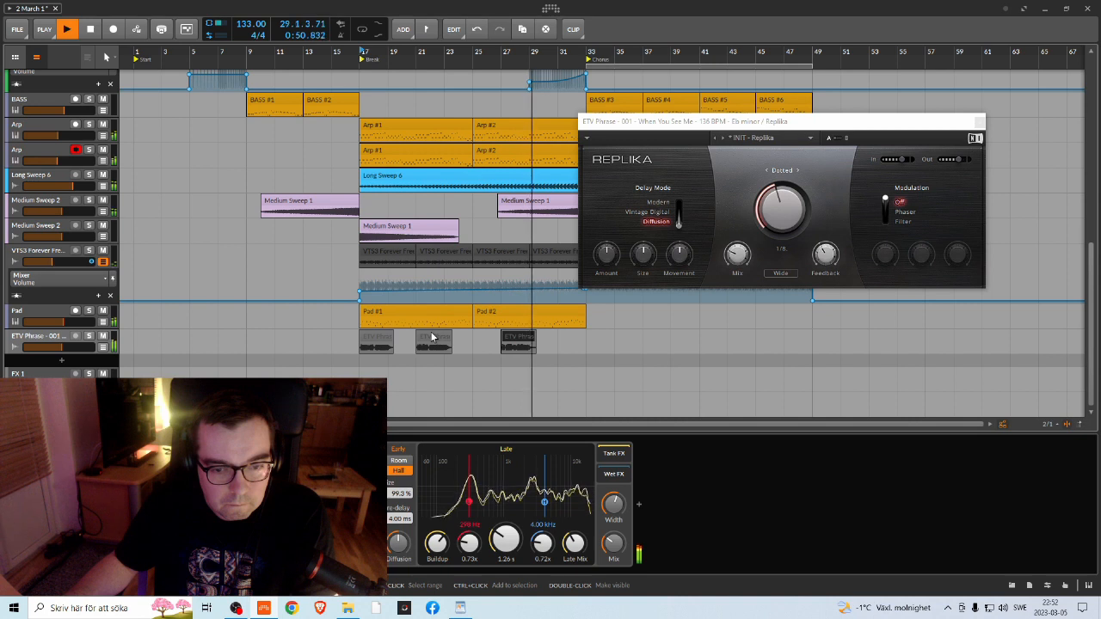
Step: Move the Replika window clear of the break clips, stop playback and save the project
{"action": "left_click_drag", "start_coordinate": [620, 131], "coordinate": [885, 115]}
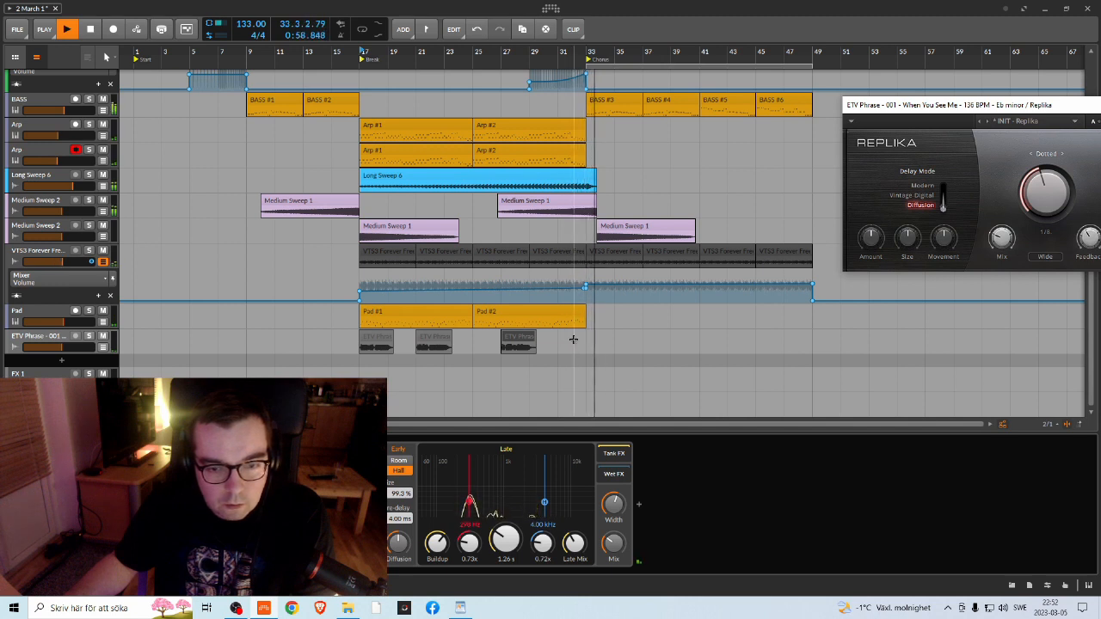
{"action": "key", "text": "space"}
{"action": "left_click", "coordinate": [17, 29]}
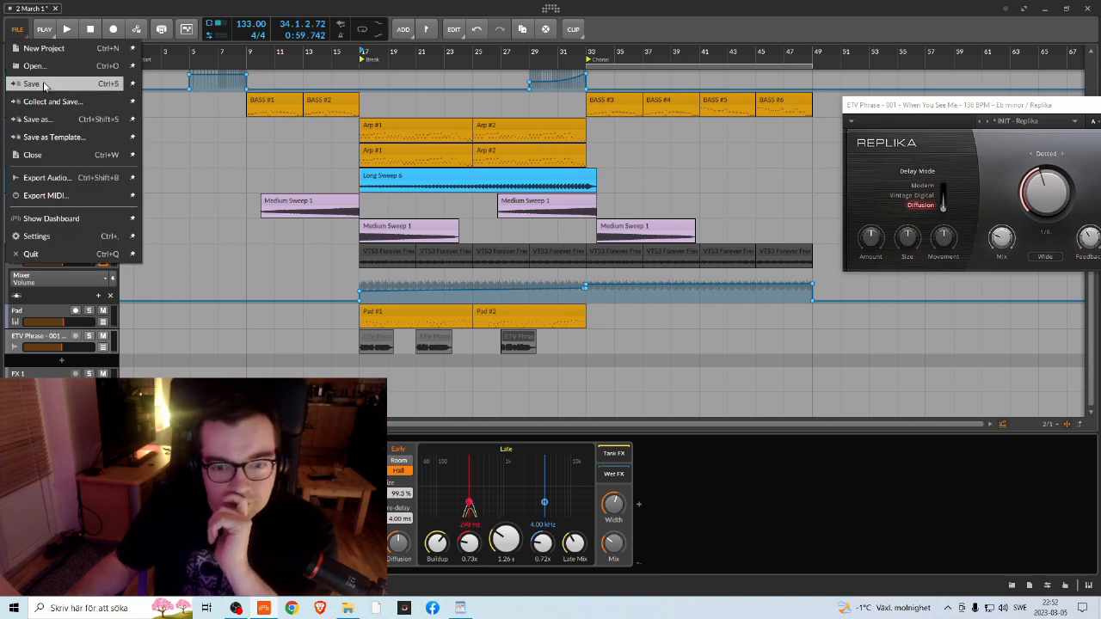
Step: Switch to the Phrases folder in File Explorer and audition ETV Phrase - 010 - On The Shore
{"action": "key", "text": "alt+Tab"}
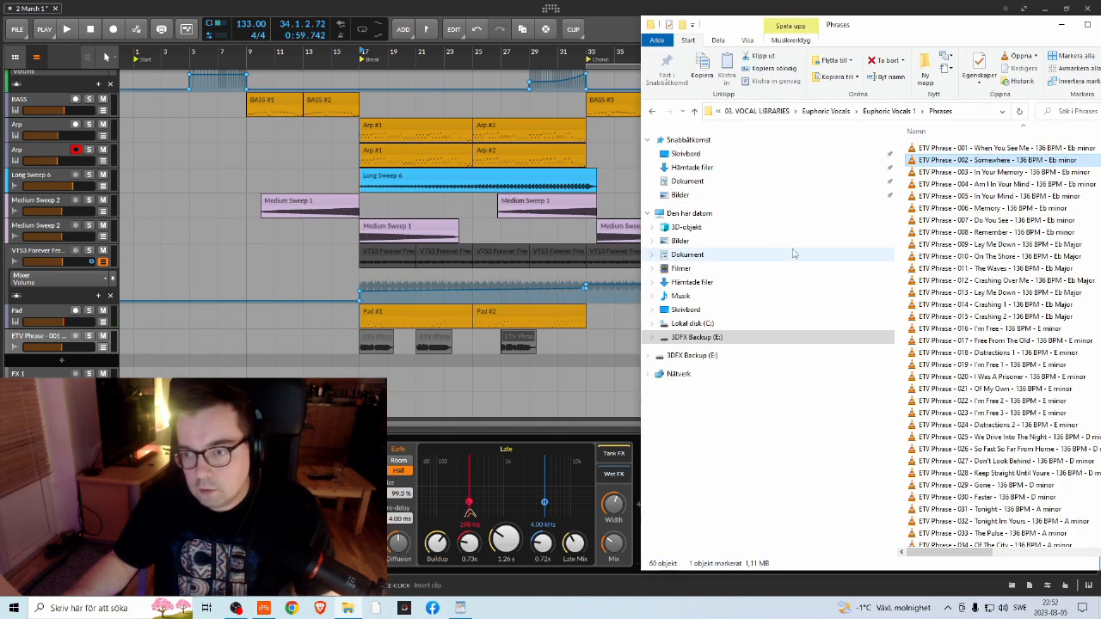
{"action": "left_click_drag", "start_coordinate": [837, 25], "coordinate": [614, 35]}
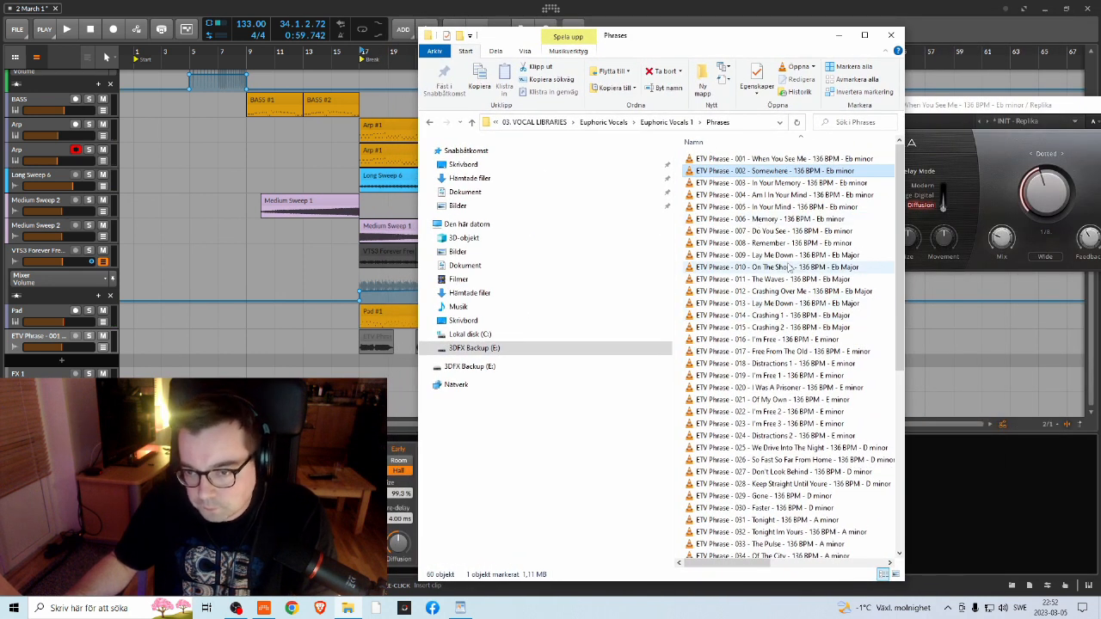
{"action": "left_click", "coordinate": [757, 267]}
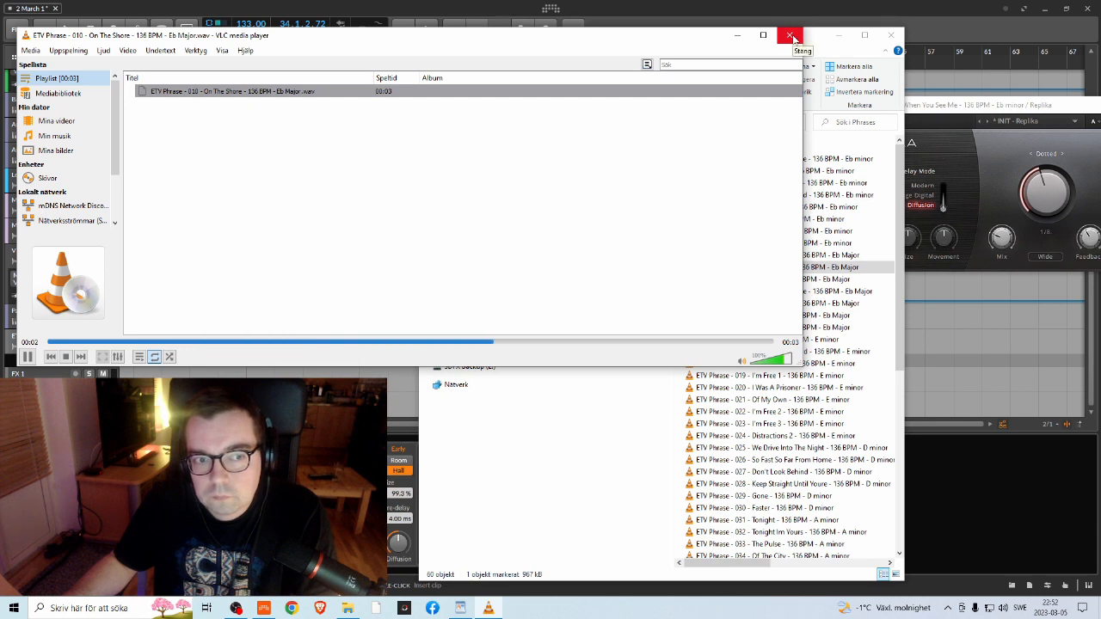
{"action": "left_click", "coordinate": [790, 36]}
Step: Arrange the Memory clip at bar 25 and ETV Phrase - 010 - On The Shore at bar 29, then play from bar 29
{"action": "left_click_drag", "start_coordinate": [752, 48], "coordinate": [932, 27]}
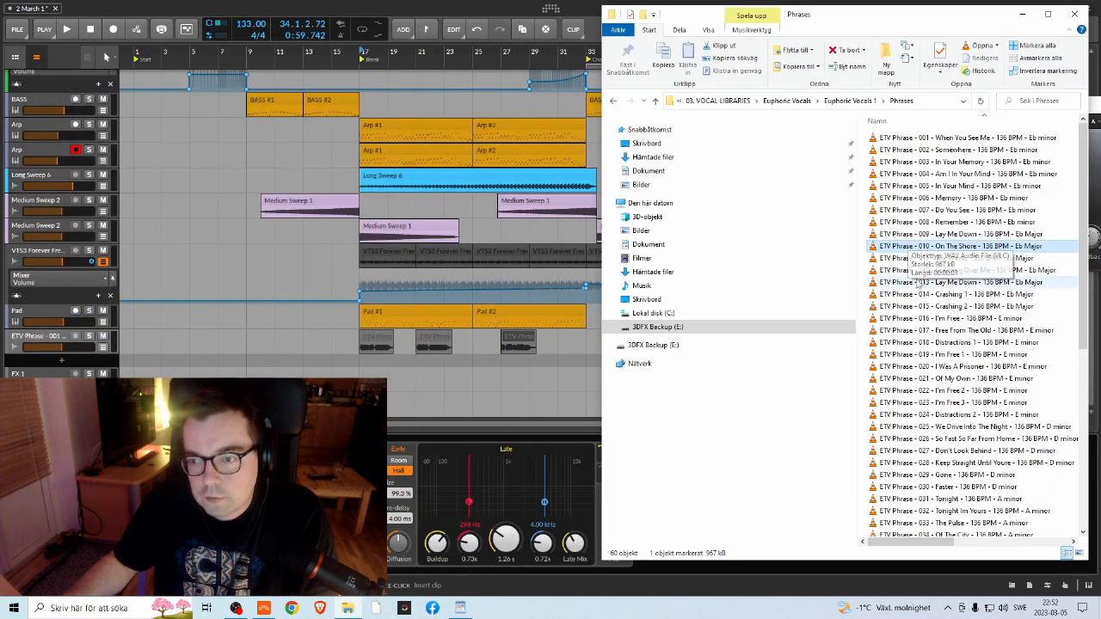
{"action": "left_click_drag", "start_coordinate": [955, 247], "coordinate": [486, 336]}
{"action": "left_click_drag", "start_coordinate": [560, 336], "coordinate": [543, 338]}
{"action": "key", "text": "space"}
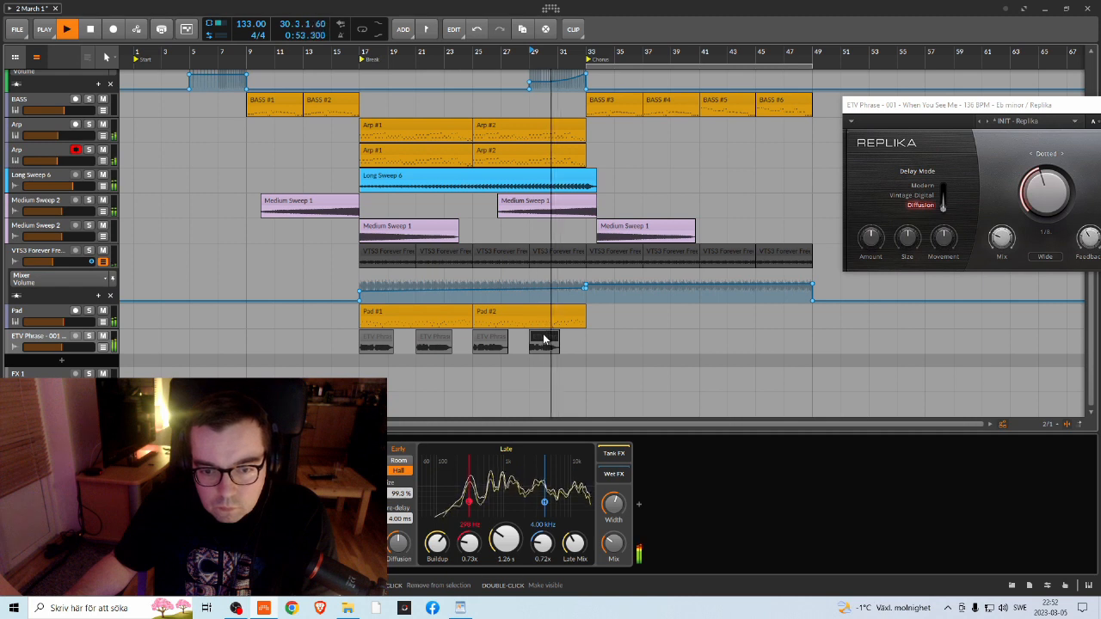
{"action": "key", "text": "space"}
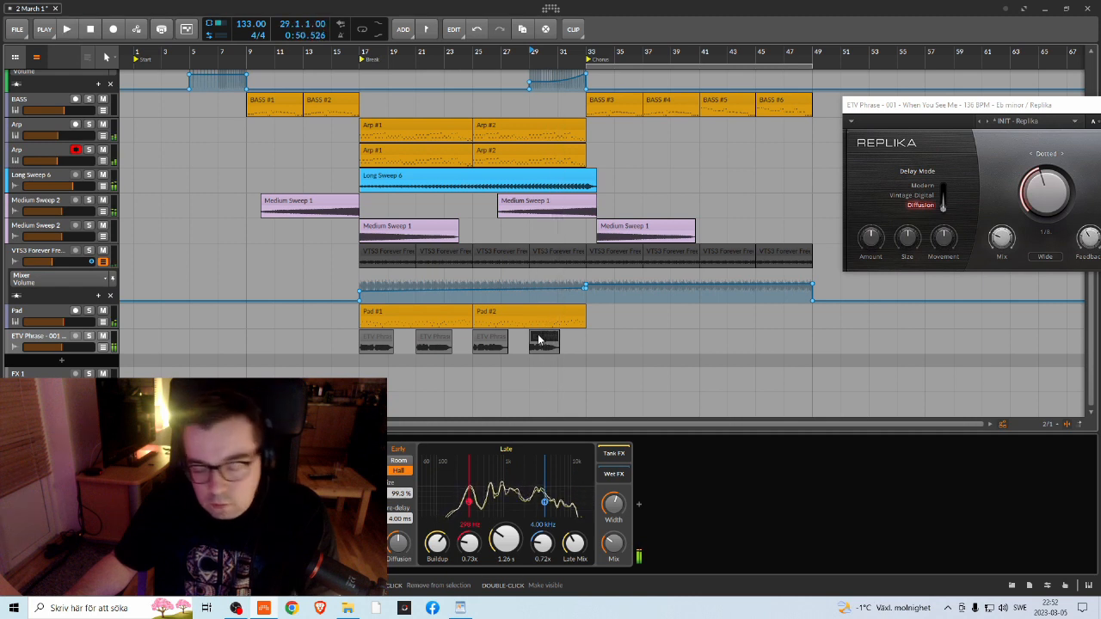
Step: Delete the On The Shore clip at bar 29 and audition phrases 016 - I'm Free, 021 - Of My Own and 024 - Distractions 2 from the Phrases folder
{"action": "key", "text": "Delete"}
{"action": "key", "text": "alt+Tab"}
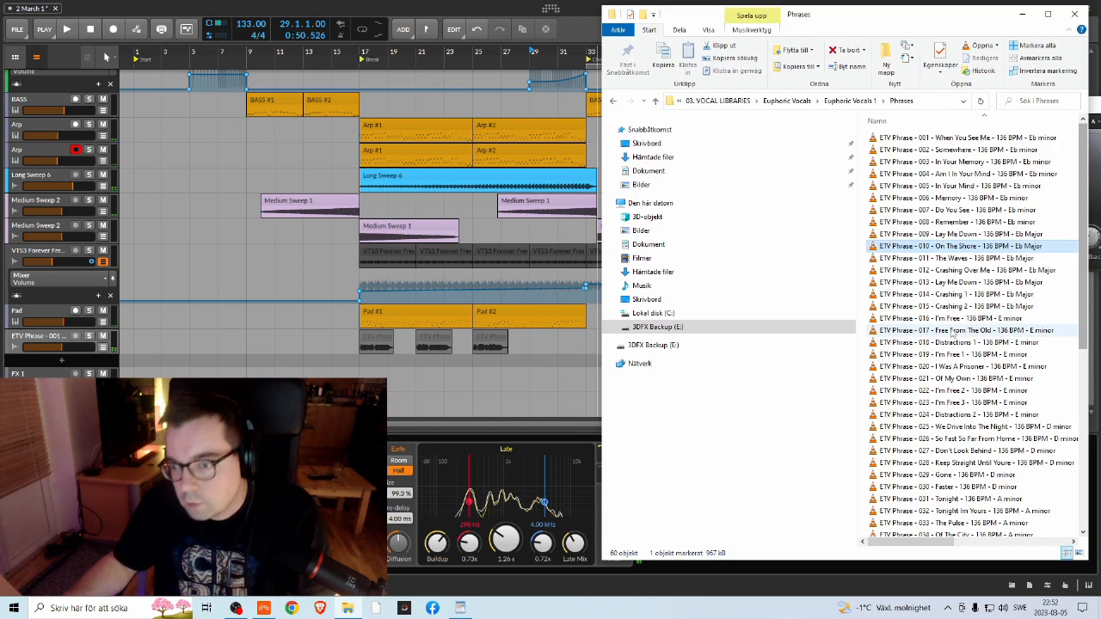
{"action": "left_click", "coordinate": [946, 320]}
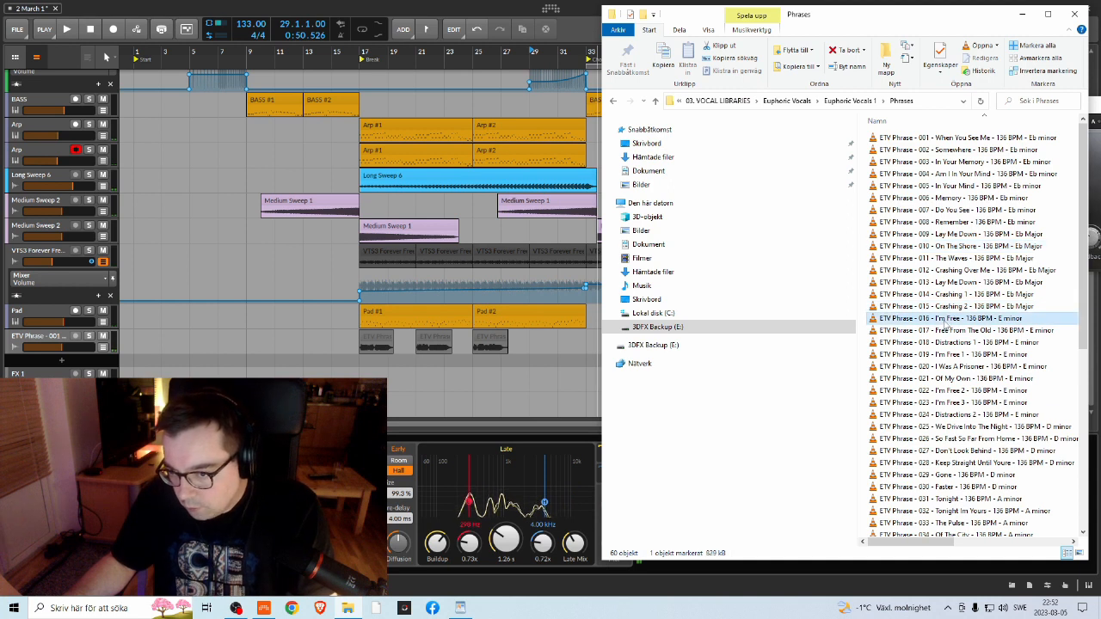
{"action": "double_click", "coordinate": [948, 319]}
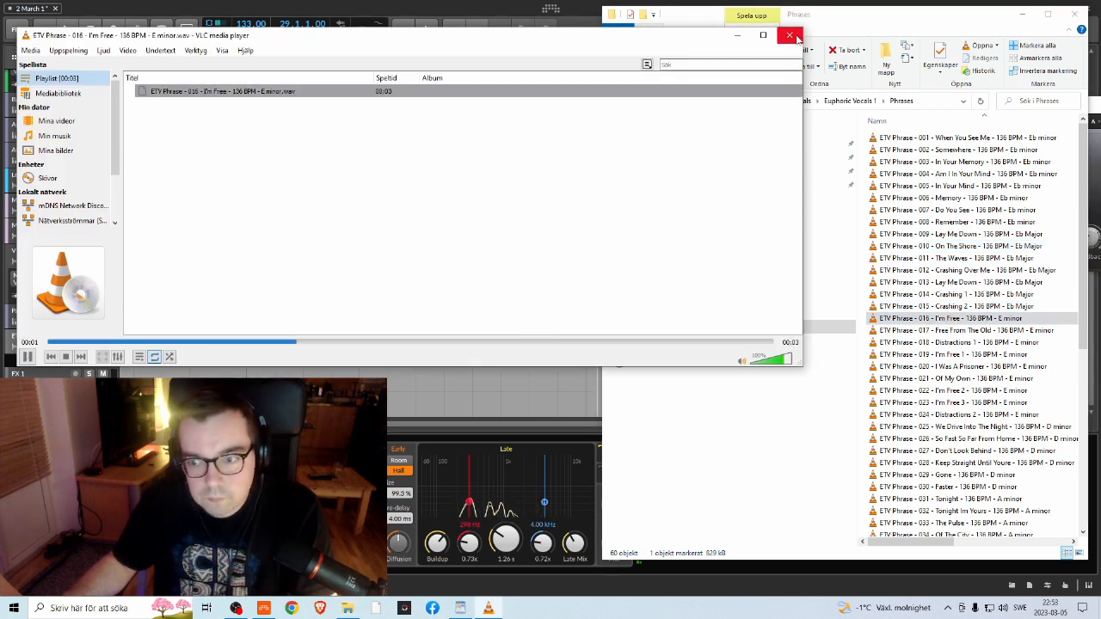
{"action": "left_click", "coordinate": [790, 35]}
{"action": "left_click", "coordinate": [960, 378]}
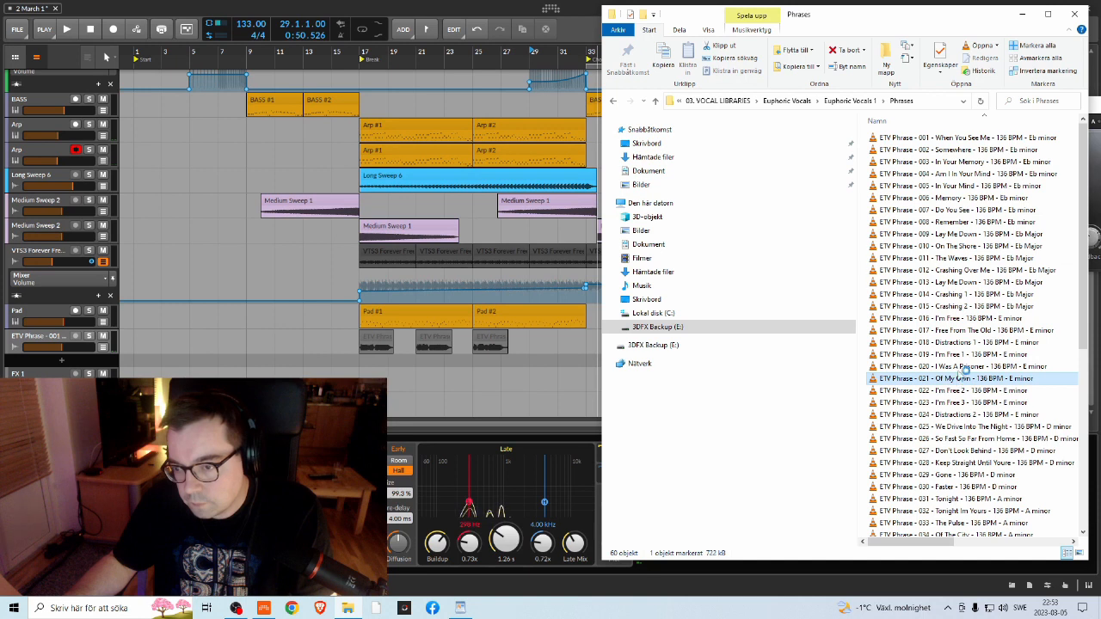
{"action": "double_click", "coordinate": [960, 378]}
{"action": "left_click", "coordinate": [795, 37]}
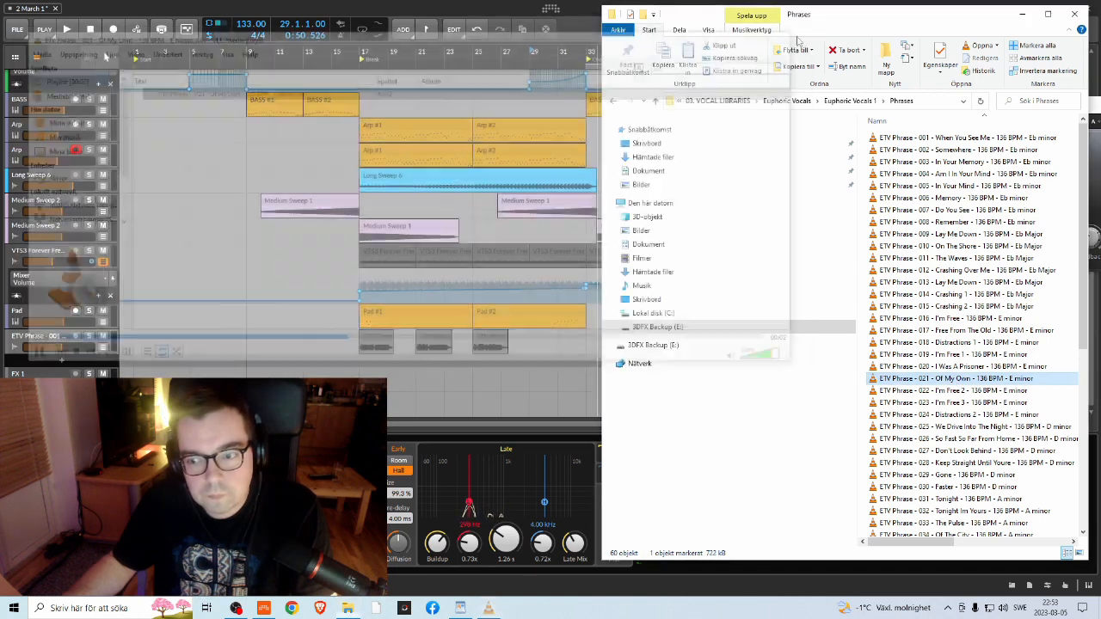
{"action": "double_click", "coordinate": [960, 415]}
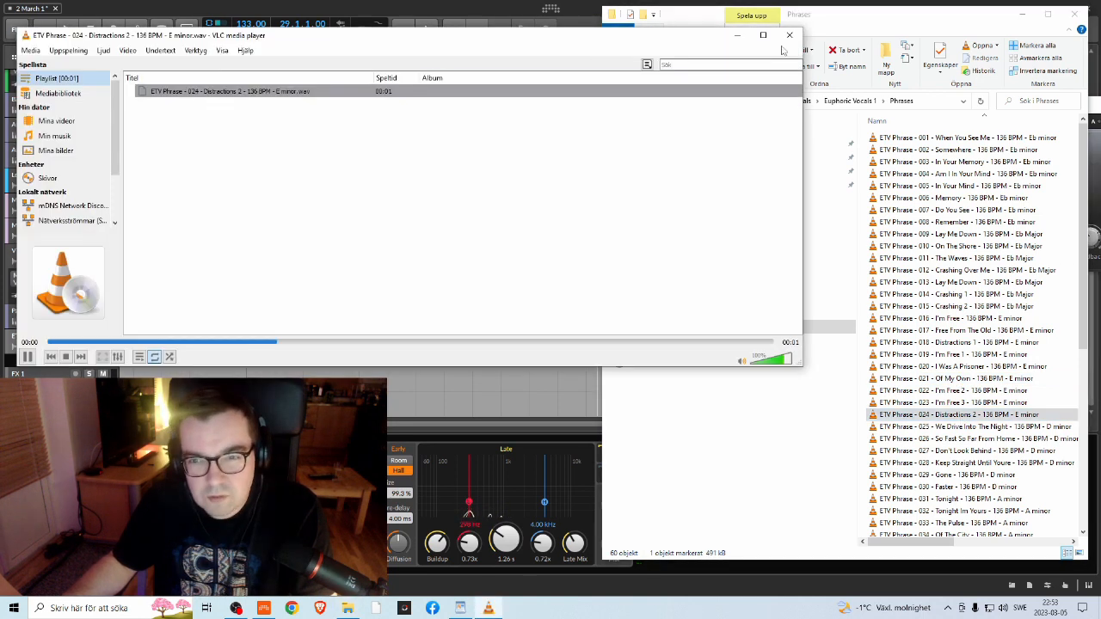
{"action": "left_click", "coordinate": [790, 35]}
Step: Audition phrases 028 - Keep Straight Until Youre, 032 - Tonight Im Yours, 035 - Beating In Our Hearts and 039 - Is It Just A Dream
{"action": "scroll", "coordinate": [960, 404], "scroll_direction": "down", "scroll_amount": 3}
{"action": "left_click", "coordinate": [960, 362]}
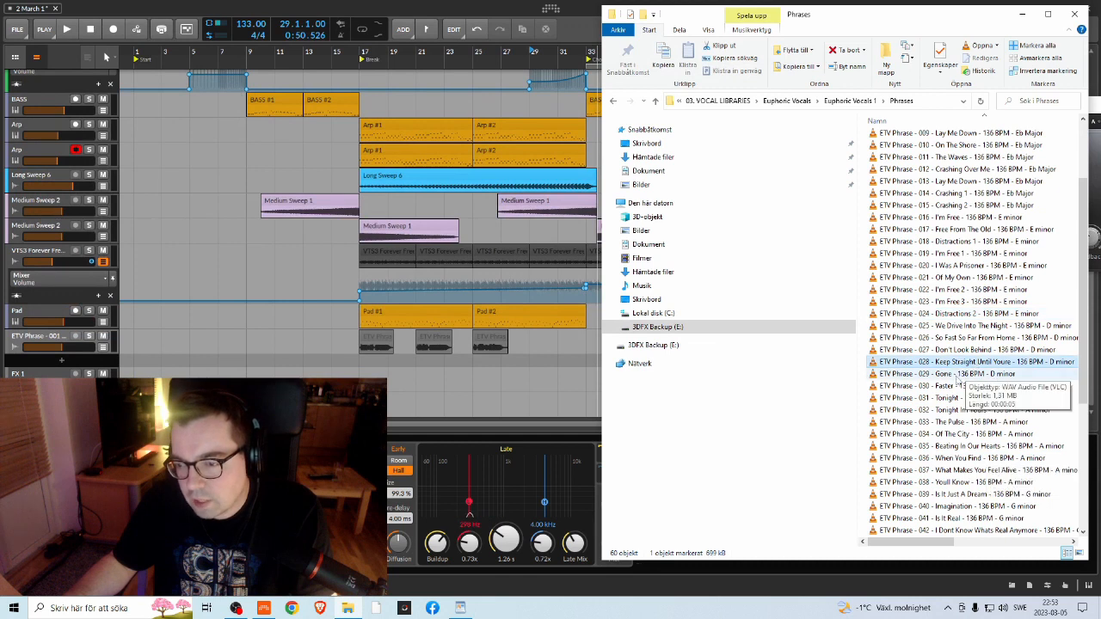
{"action": "double_click", "coordinate": [955, 363]}
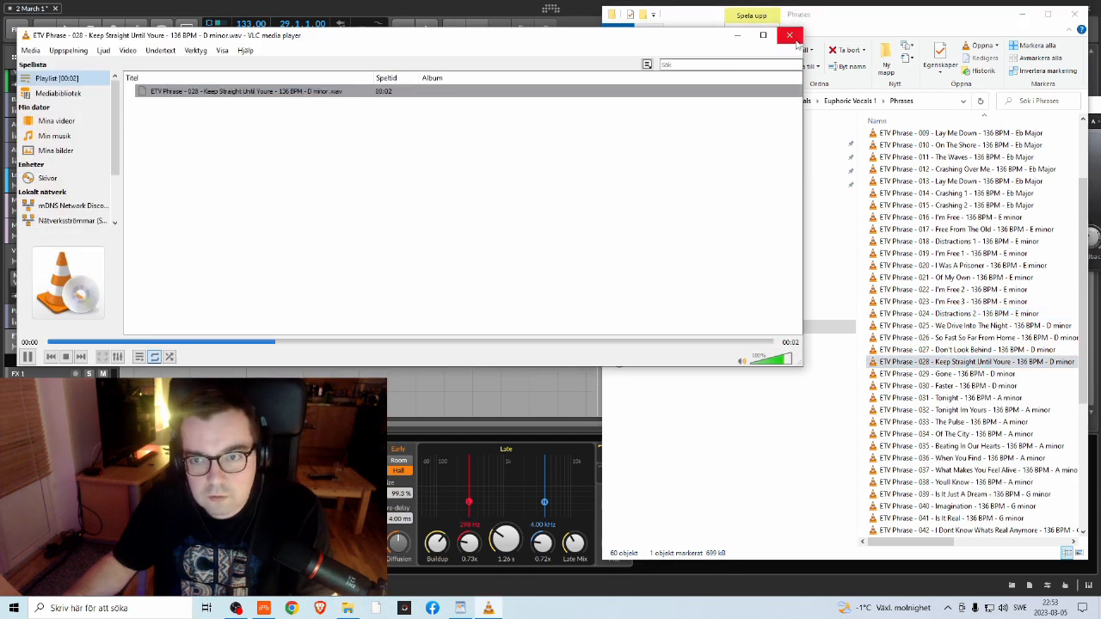
{"action": "left_click", "coordinate": [789, 36]}
{"action": "scroll", "coordinate": [960, 361], "scroll_direction": "down", "scroll_amount": 2}
{"action": "double_click", "coordinate": [960, 337]}
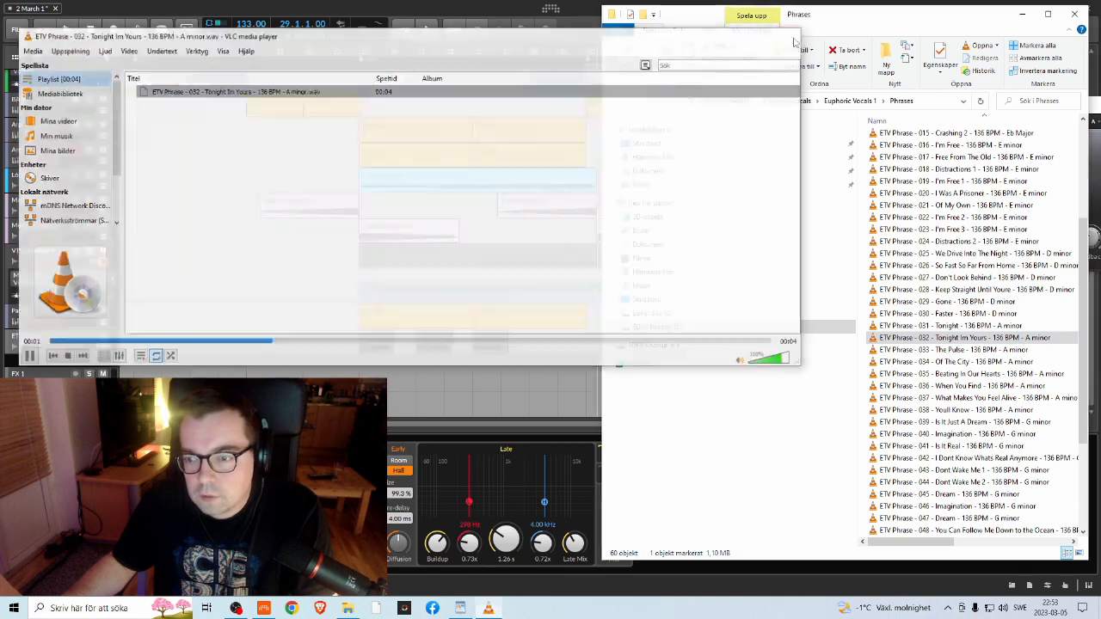
{"action": "left_click", "coordinate": [789, 35]}
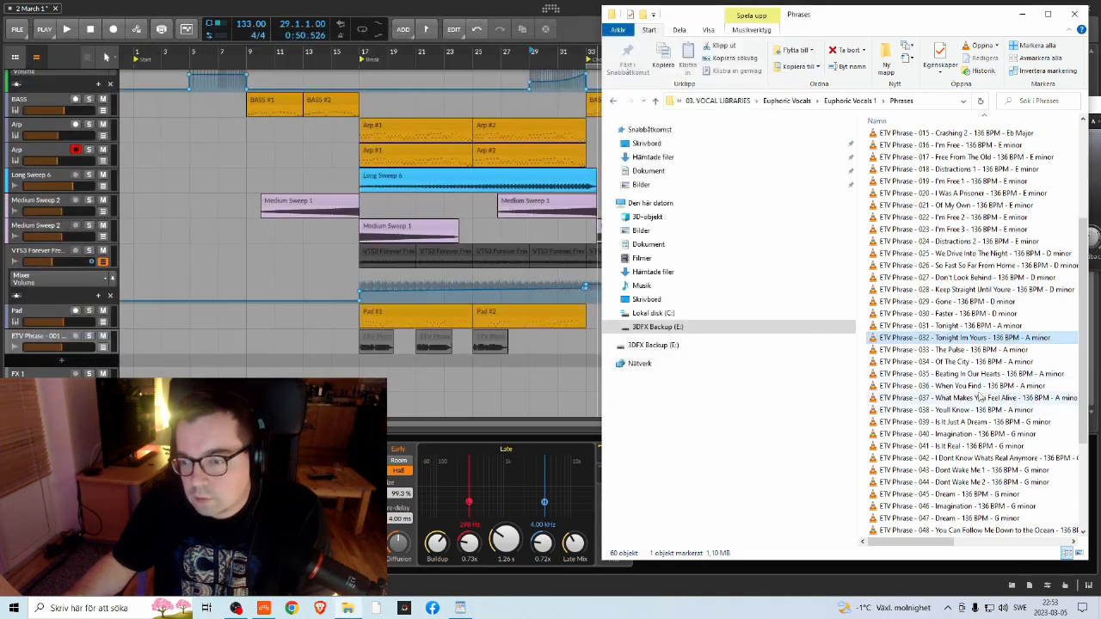
{"action": "left_click", "coordinate": [969, 374]}
{"action": "double_click", "coordinate": [970, 376]}
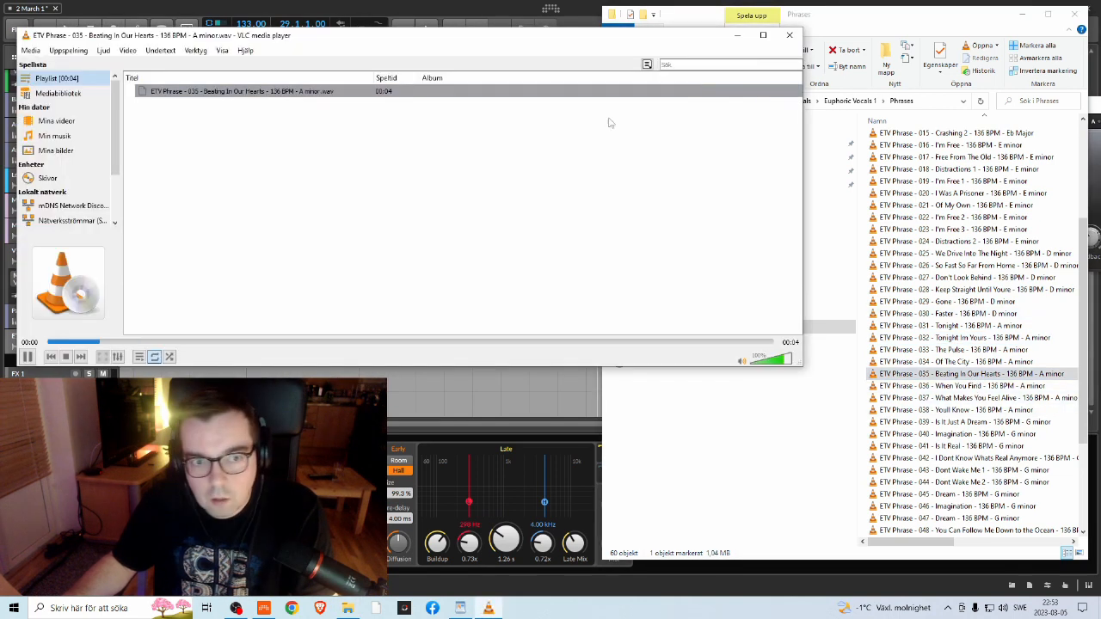
{"action": "left_click", "coordinate": [788, 38]}
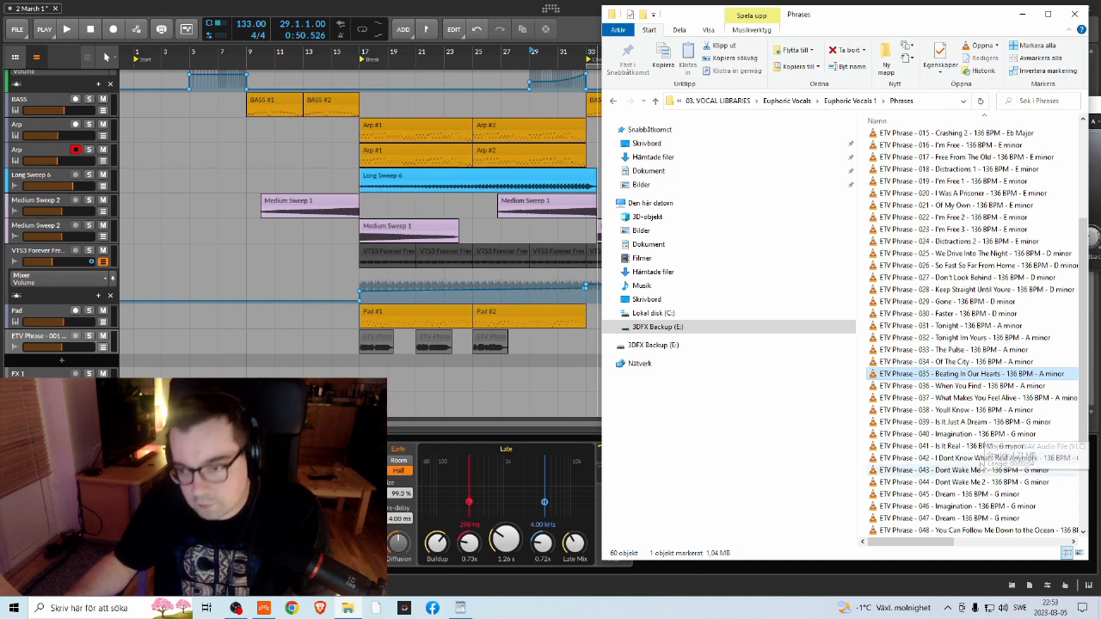
{"action": "double_click", "coordinate": [980, 422]}
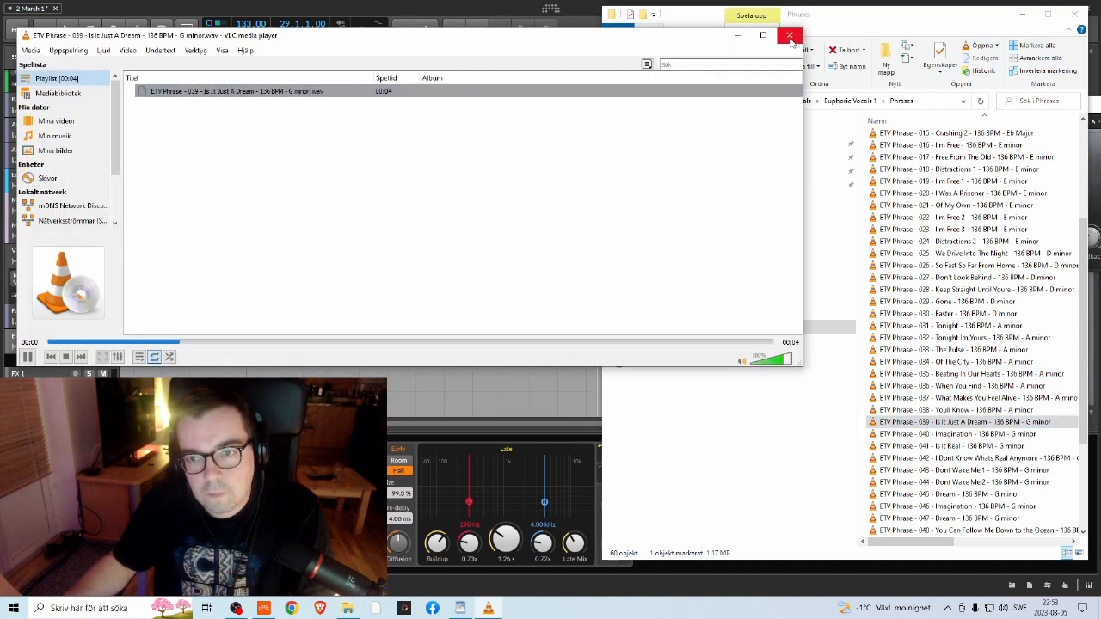
{"action": "left_click", "coordinate": [790, 37]}
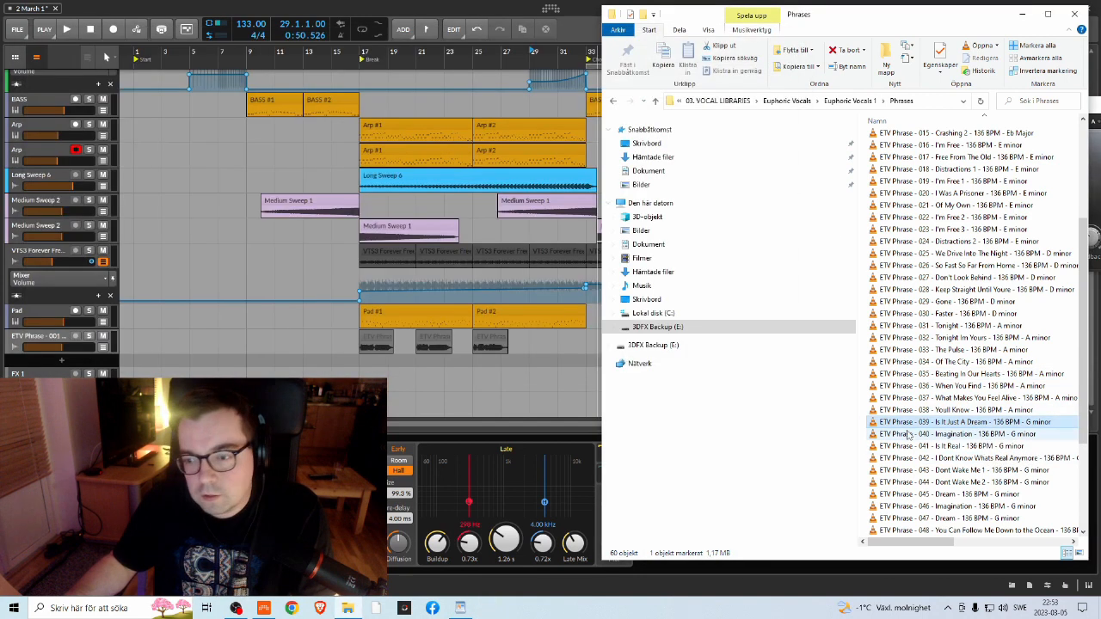
Step: Audition ETV Phrase - 045 - Dream, add it to the vocal track at bar 29 and play it in the break
{"action": "scroll", "coordinate": [937, 402], "scroll_direction": "down", "scroll_amount": 3}
{"action": "left_click", "coordinate": [938, 401]}
{"action": "left_click", "coordinate": [950, 387]}
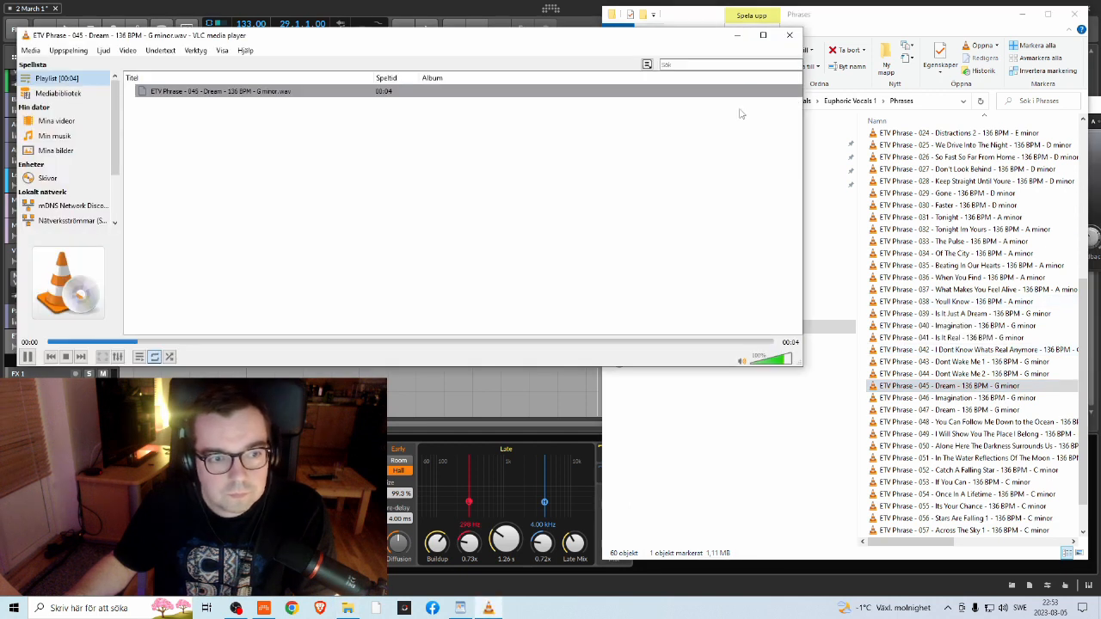
{"action": "left_click", "coordinate": [790, 39]}
{"action": "left_click_drag", "start_coordinate": [886, 20], "coordinate": [1014, 15]}
{"action": "left_click_drag", "start_coordinate": [998, 394], "coordinate": [534, 344]}
{"action": "left_click", "coordinate": [533, 62]}
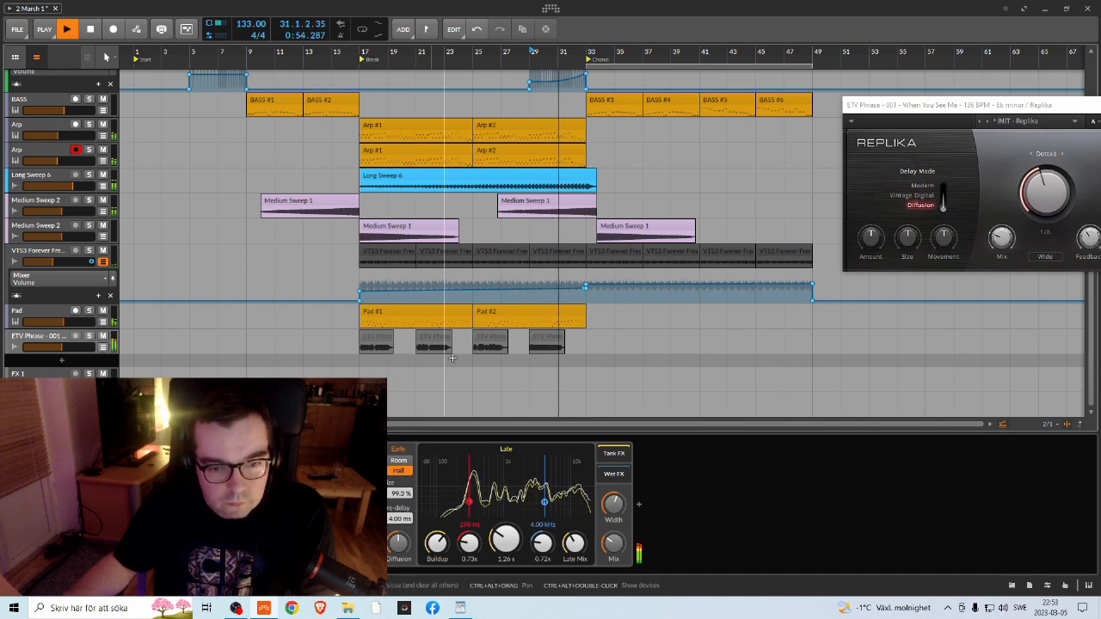
{"action": "key", "text": "space"}
Step: Replace the Memory clip at bar 25 with the Dream clip from bar 29 and play that section
{"action": "left_click", "coordinate": [499, 340]}
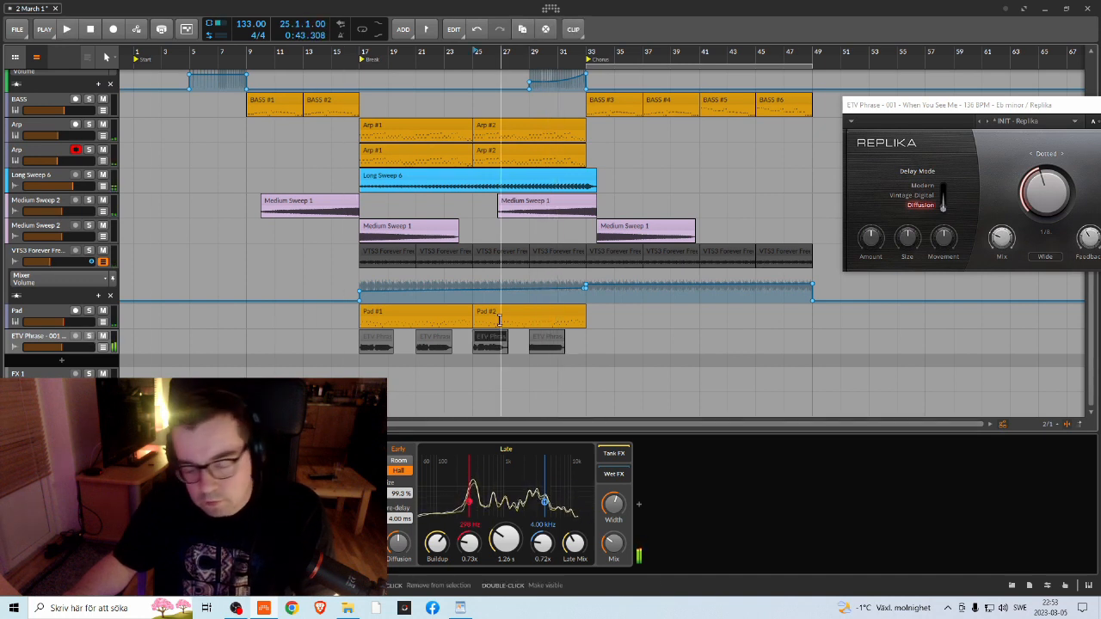
{"action": "key", "text": "Delete"}
{"action": "left_click_drag", "start_coordinate": [552, 344], "coordinate": [494, 343]}
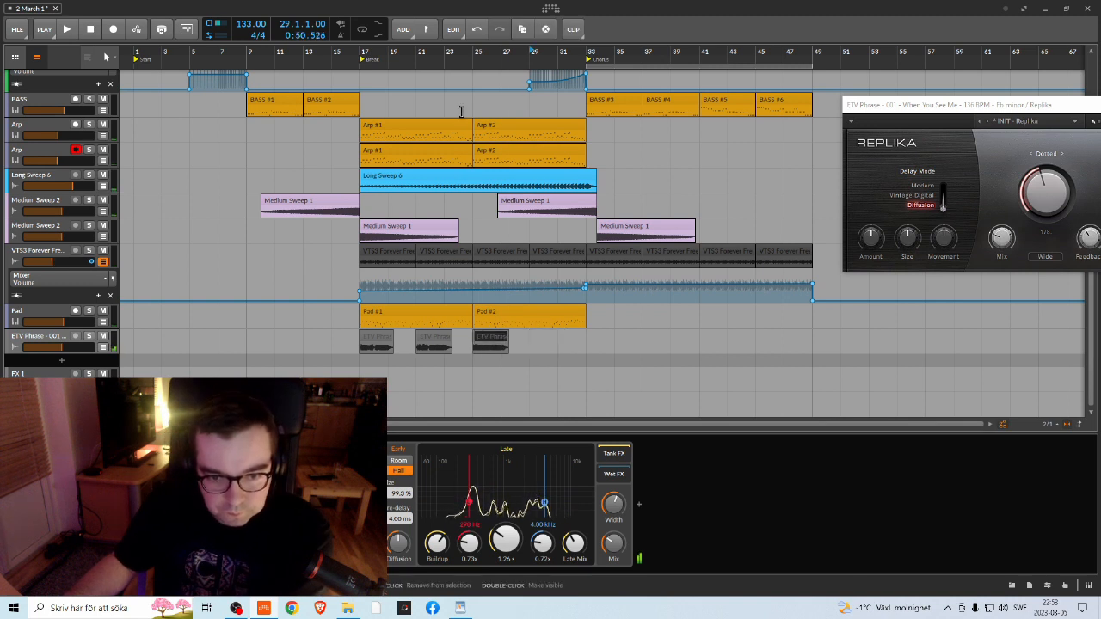
{"action": "key", "text": "space"}
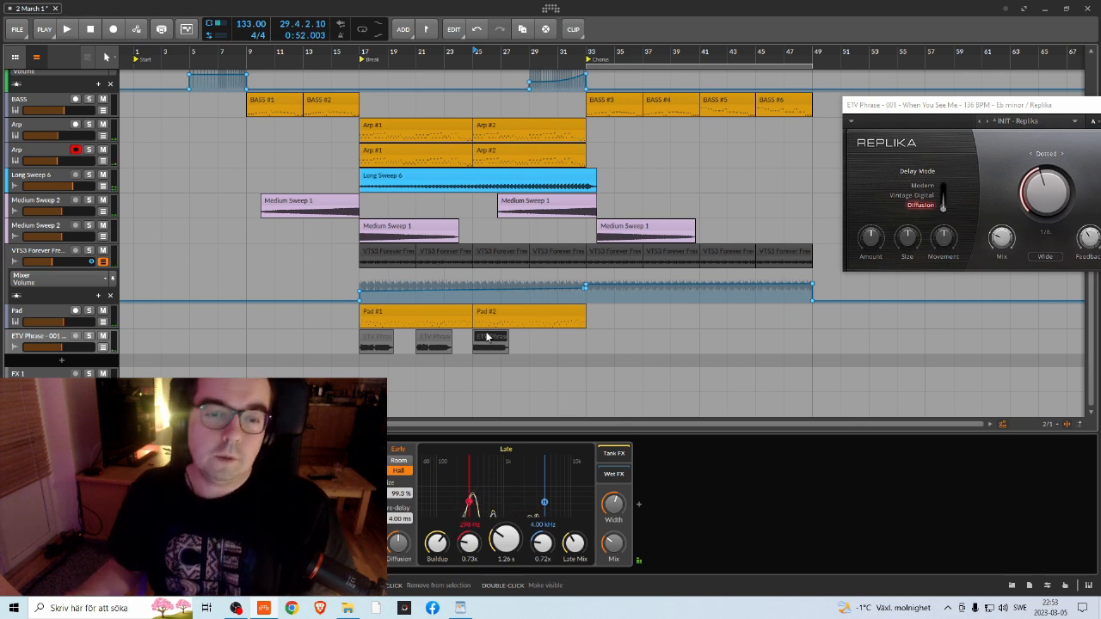
Step: Return to the Phrases folder in File Explorer and audition ETV Phrase - 046 - Imagination
{"action": "key", "text": "alt+Tab"}
{"action": "left_click_drag", "start_coordinate": [974, 21], "coordinate": [713, 24]}
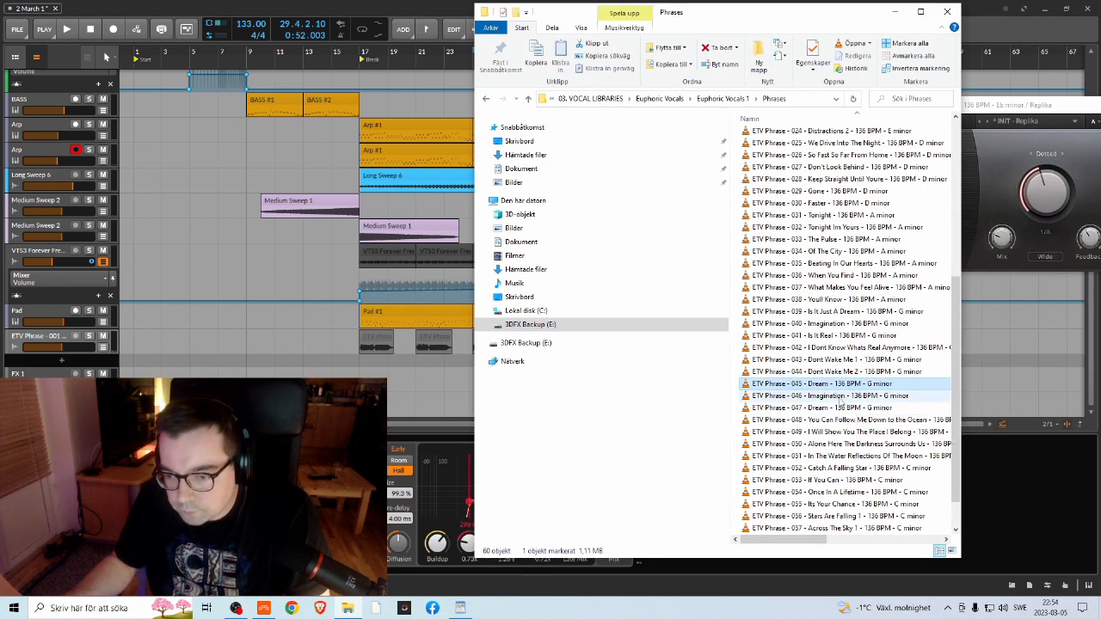
{"action": "left_click", "coordinate": [940, 395]}
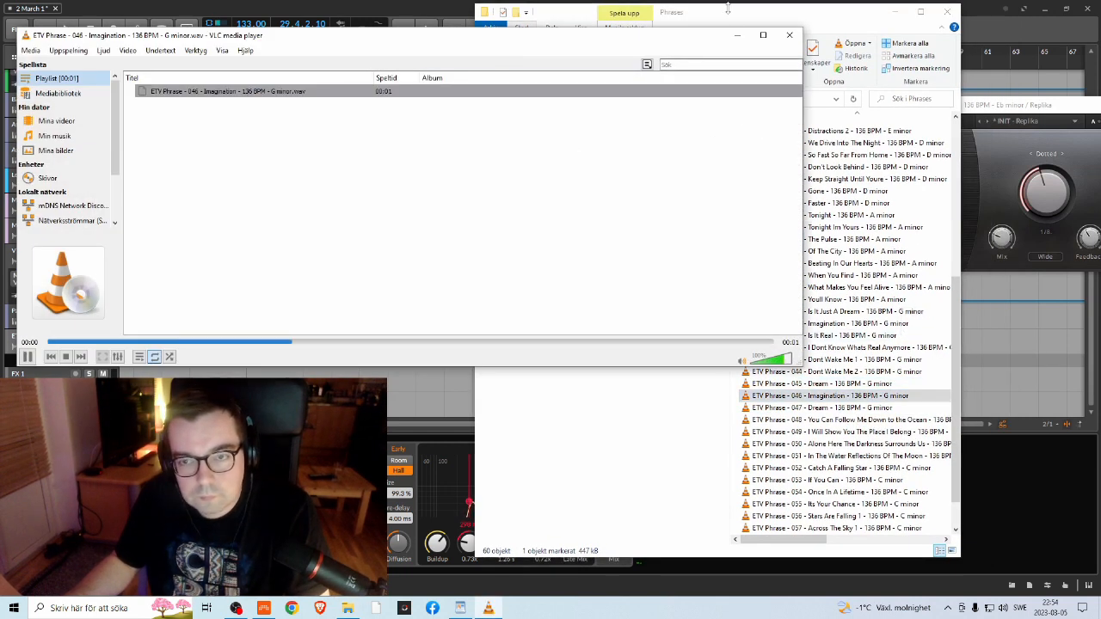
{"action": "left_click", "coordinate": [790, 36]}
Step: Move the Dream clip to bar 33, place ETV Phrase - 046 - Imagination at bar 25 on the vocal track and play it
{"action": "left_click_drag", "start_coordinate": [723, 12], "coordinate": [900, 21]}
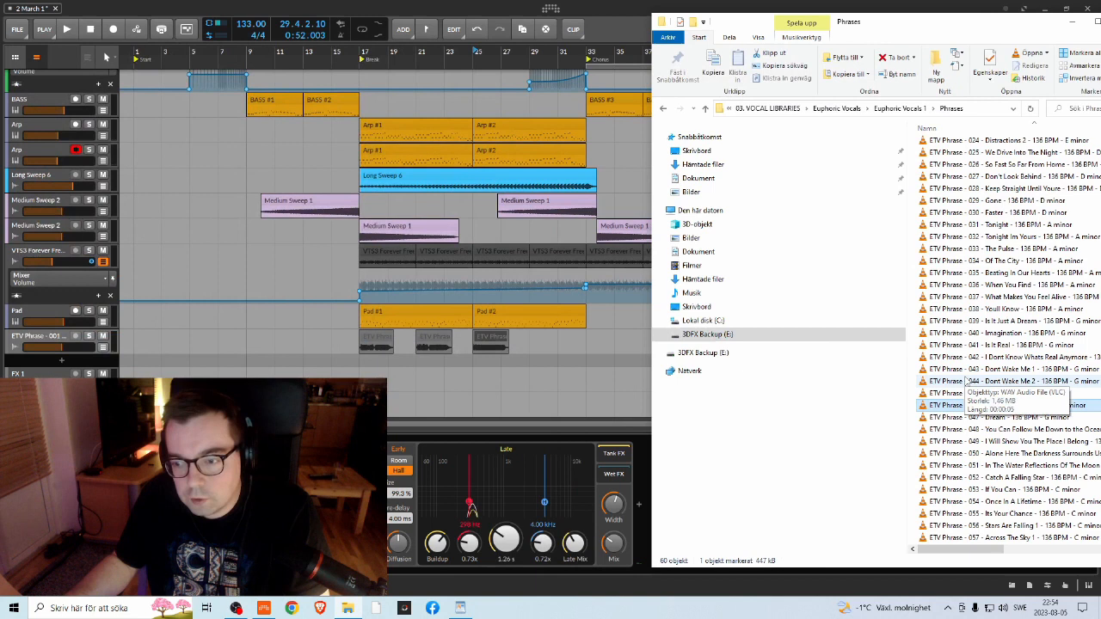
{"action": "left_click_drag", "start_coordinate": [985, 408], "coordinate": [608, 337]}
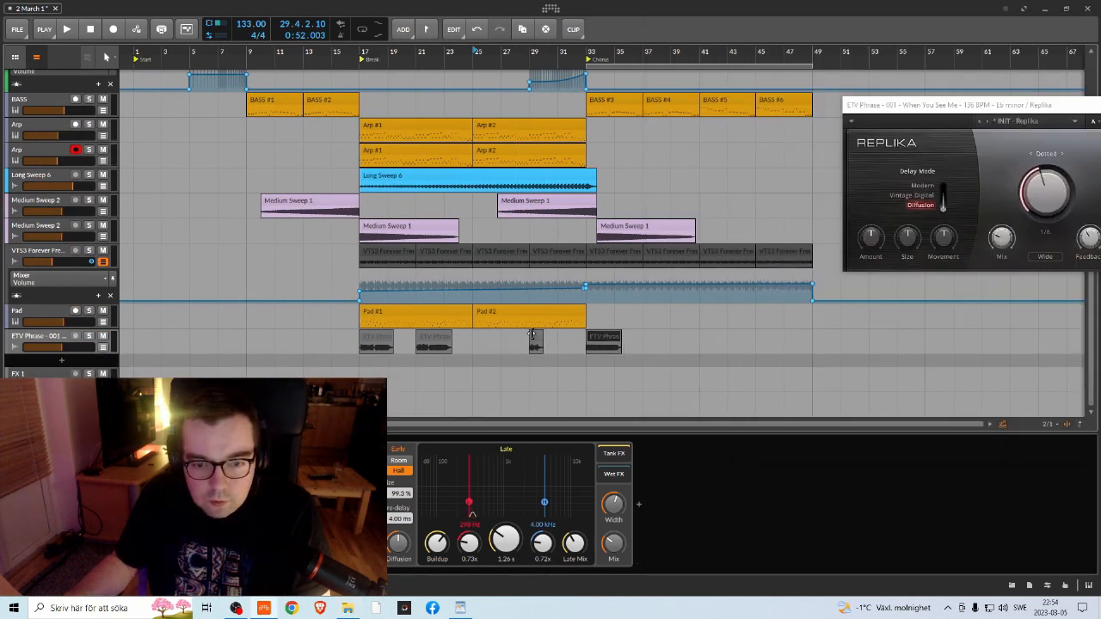
{"action": "left_click_drag", "start_coordinate": [539, 342], "coordinate": [478, 338]}
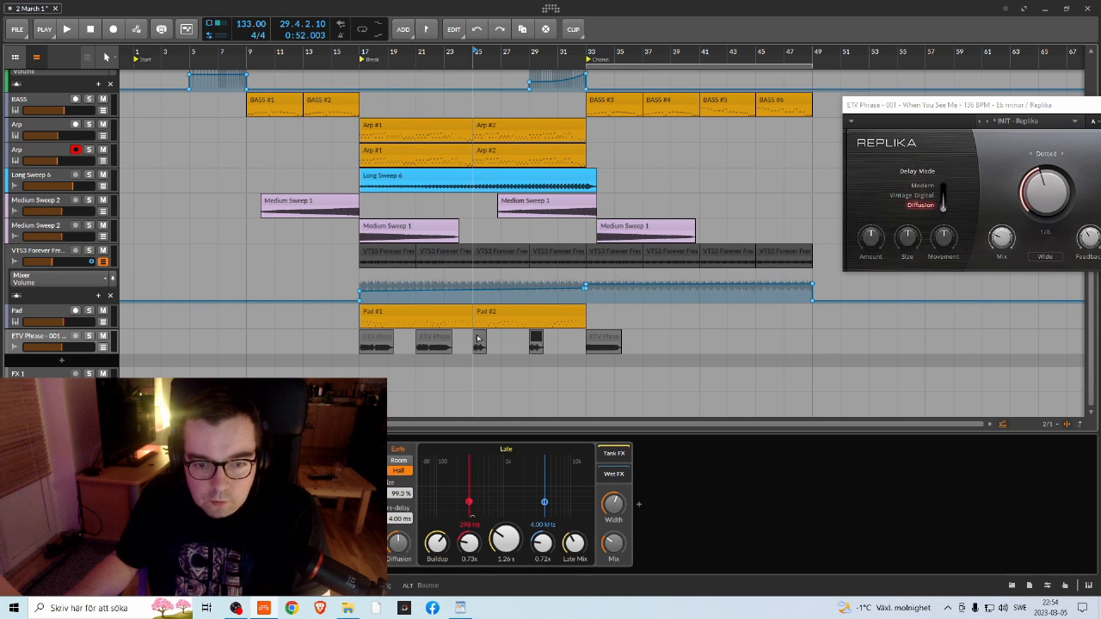
{"action": "key", "text": "space"}
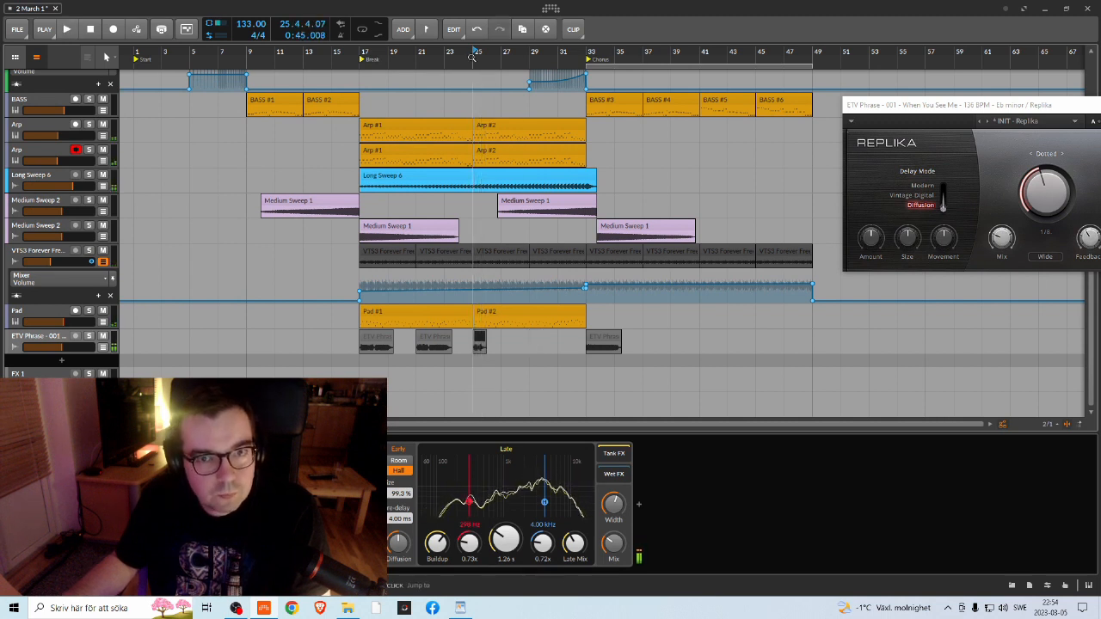
Step: Delete the Somewhere clip at bar 21, move the When You See Me clip to bar 7 and put Imagination at bar 17
{"action": "left_click", "coordinate": [440, 337]}
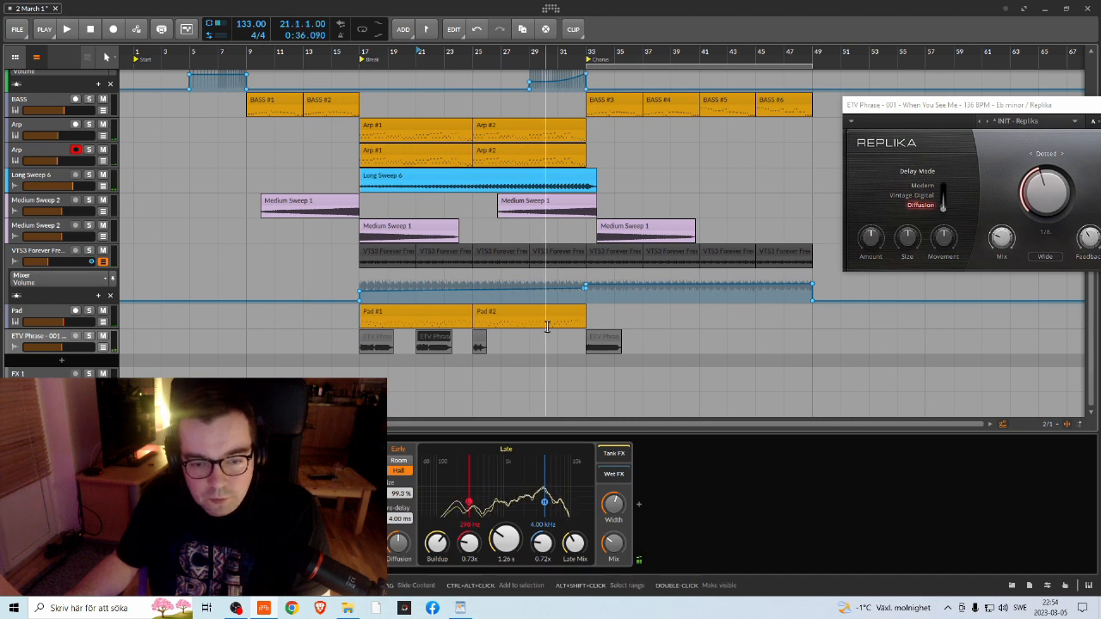
{"action": "key", "text": "Delete"}
{"action": "left_click", "coordinate": [413, 321]}
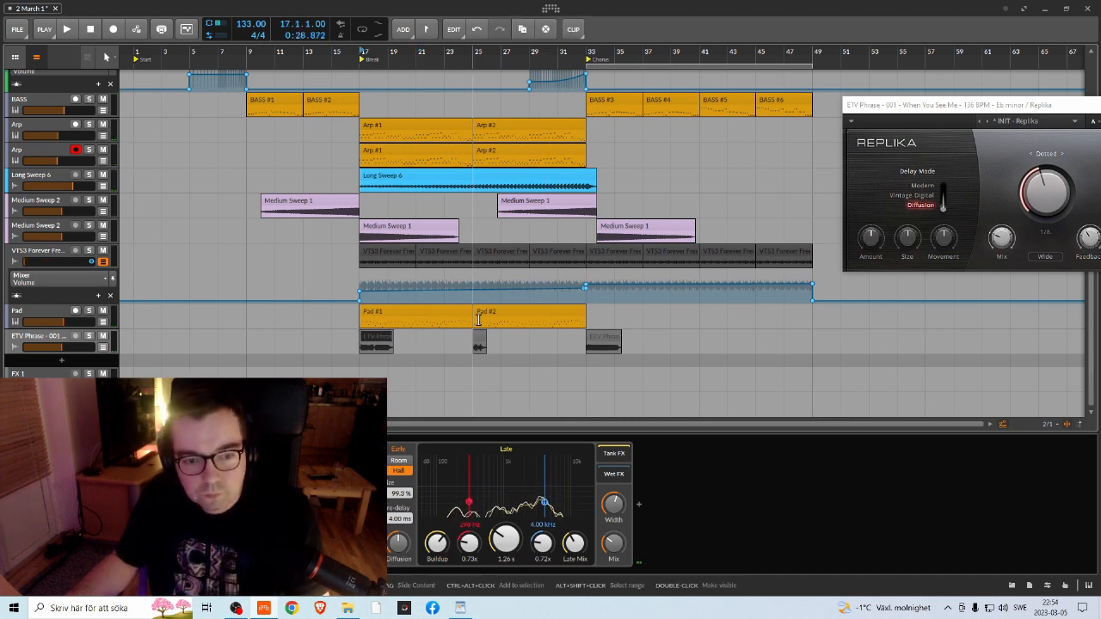
{"action": "left_click_drag", "start_coordinate": [385, 339], "coordinate": [245, 339]}
{"action": "left_click_drag", "start_coordinate": [480, 340], "coordinate": [362, 345]}
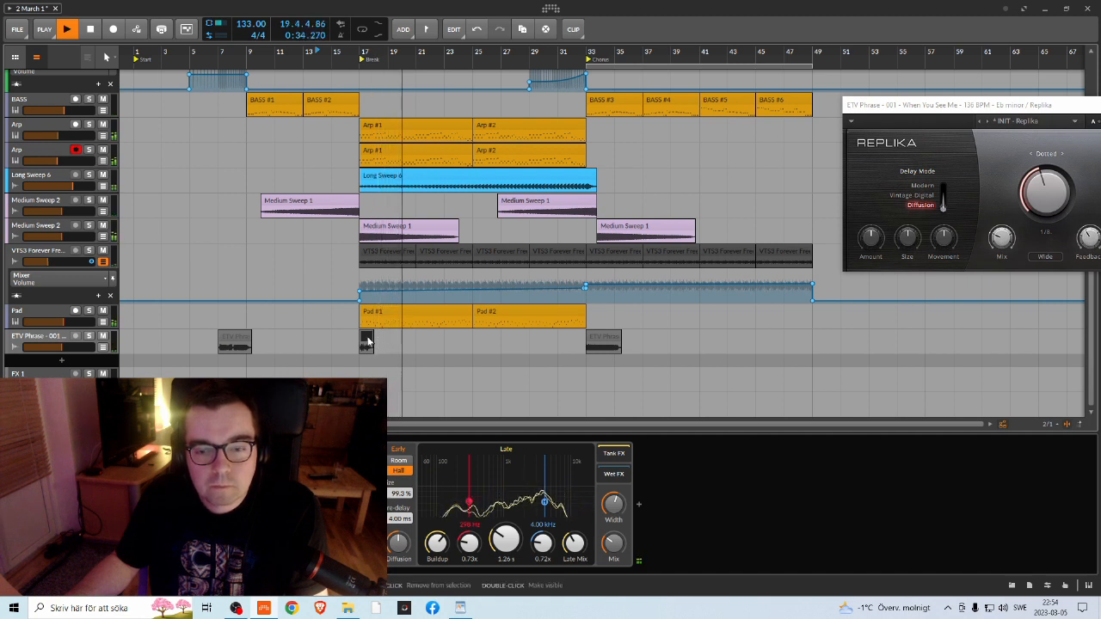
Step: Try the Dream clip at bar 25, settle it at bar 21 and play the break to check the phrase spacing
{"action": "left_click_drag", "start_coordinate": [588, 337], "coordinate": [484, 340]}
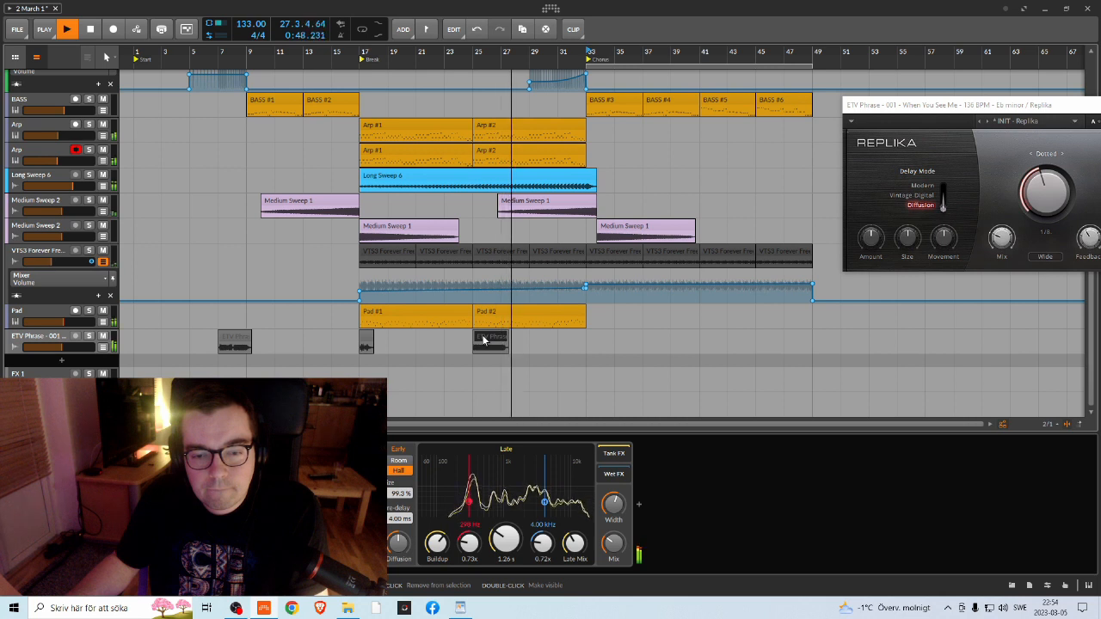
{"action": "left_click_drag", "start_coordinate": [482, 342], "coordinate": [438, 336]}
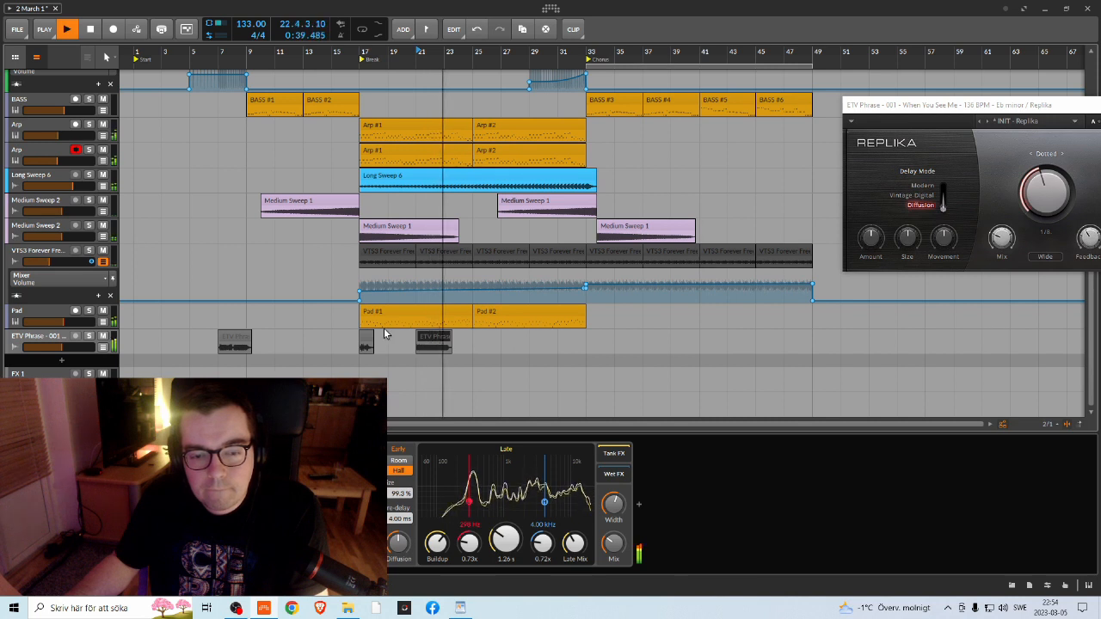
{"action": "key", "text": "space"}
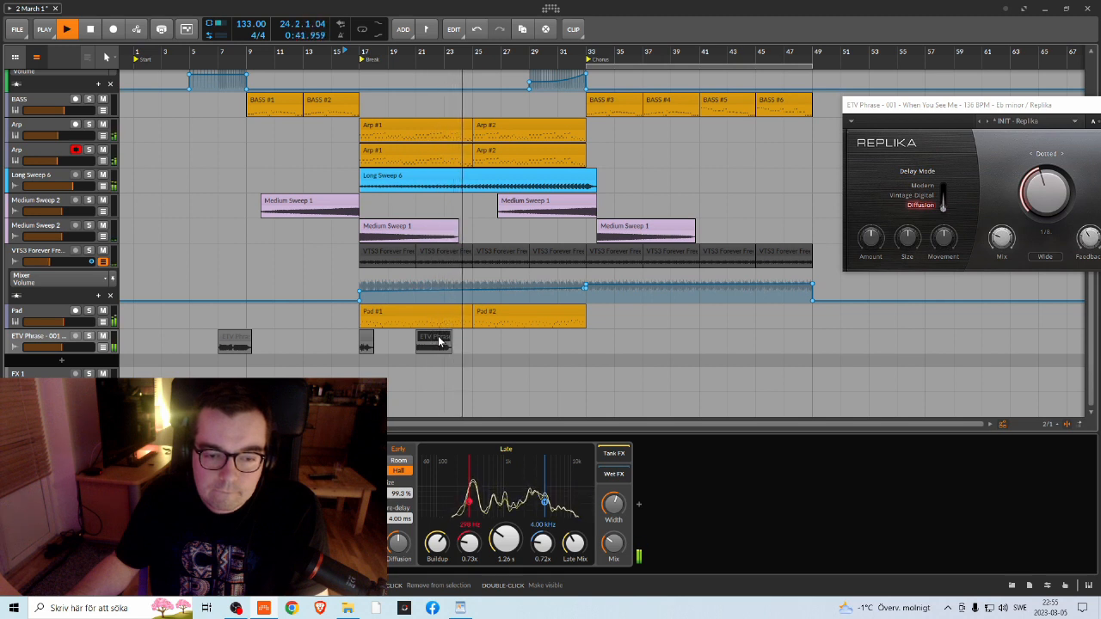
{"action": "key", "text": "space"}
Step: Delete the When You See Me clip at bar 7 from the vocal track
{"action": "double_click", "coordinate": [43, 342]}
{"action": "left_click", "coordinate": [235, 336]}
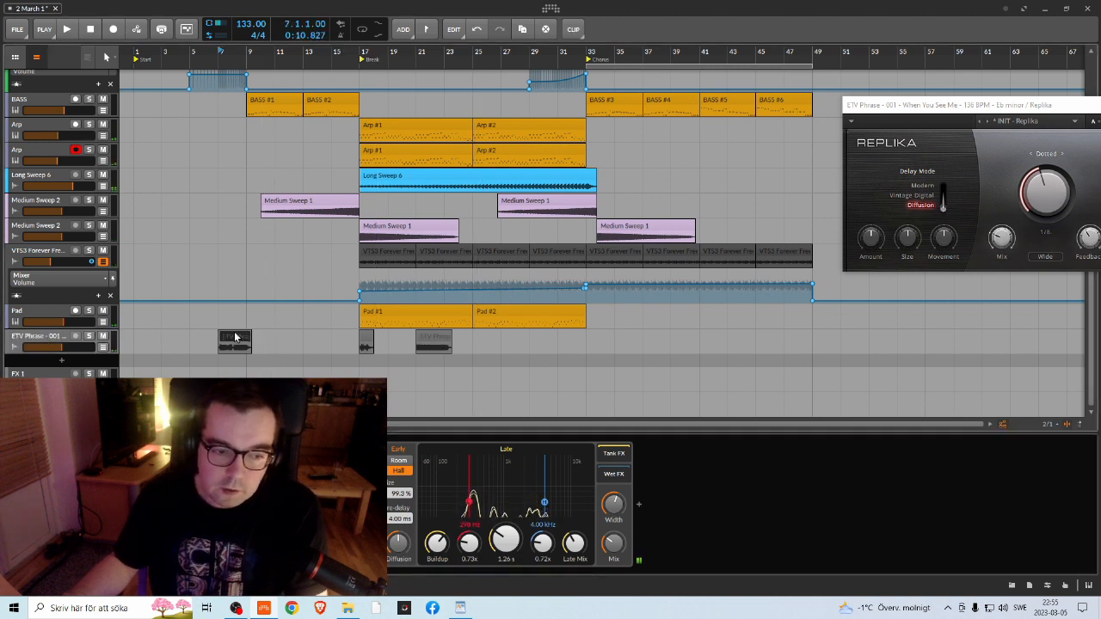
{"action": "key", "text": "Delete"}
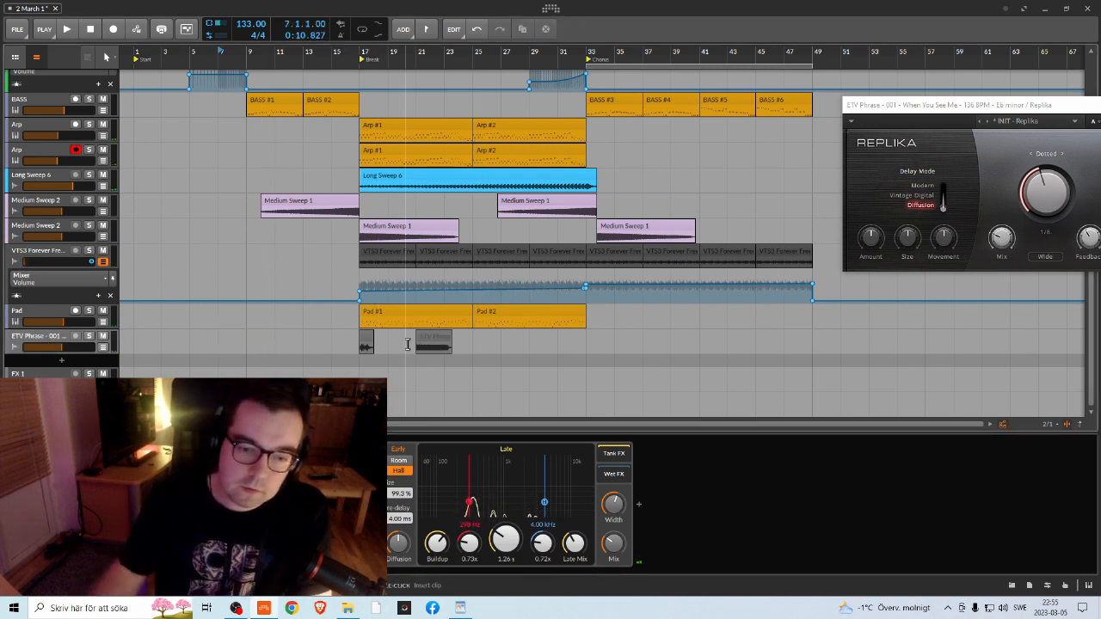
Step: Insert the SplitEQ plug-in on the ETV Phrase vocal track and move its window clear of the vocal clips
{"action": "double_click", "coordinate": [54, 338]}
{"action": "left_click", "coordinate": [355, 505]}
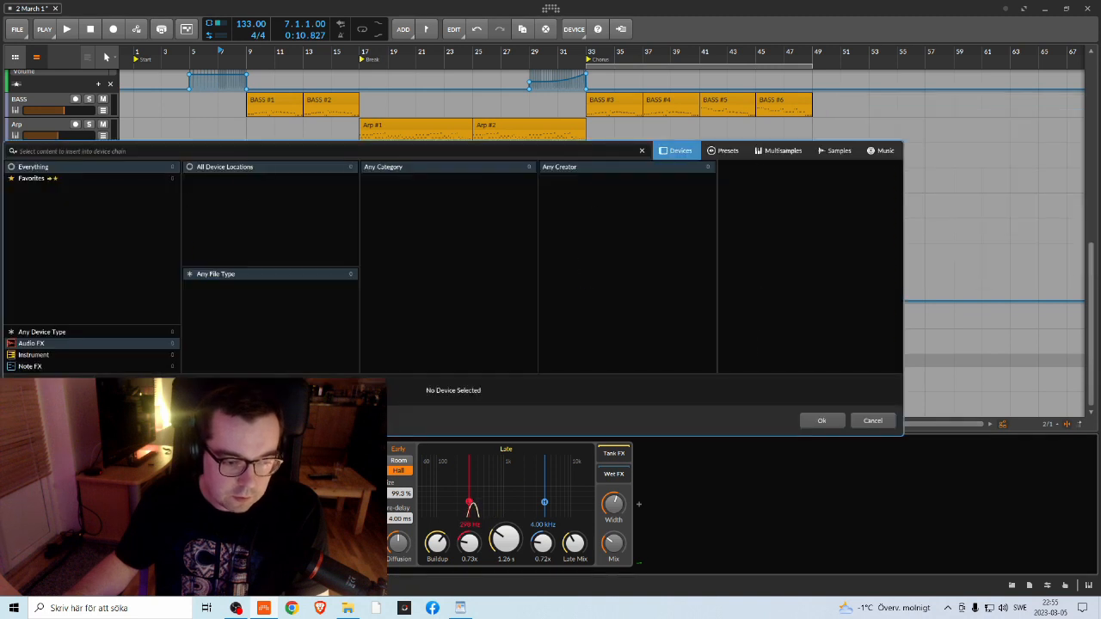
{"action": "type", "text": "spl"}
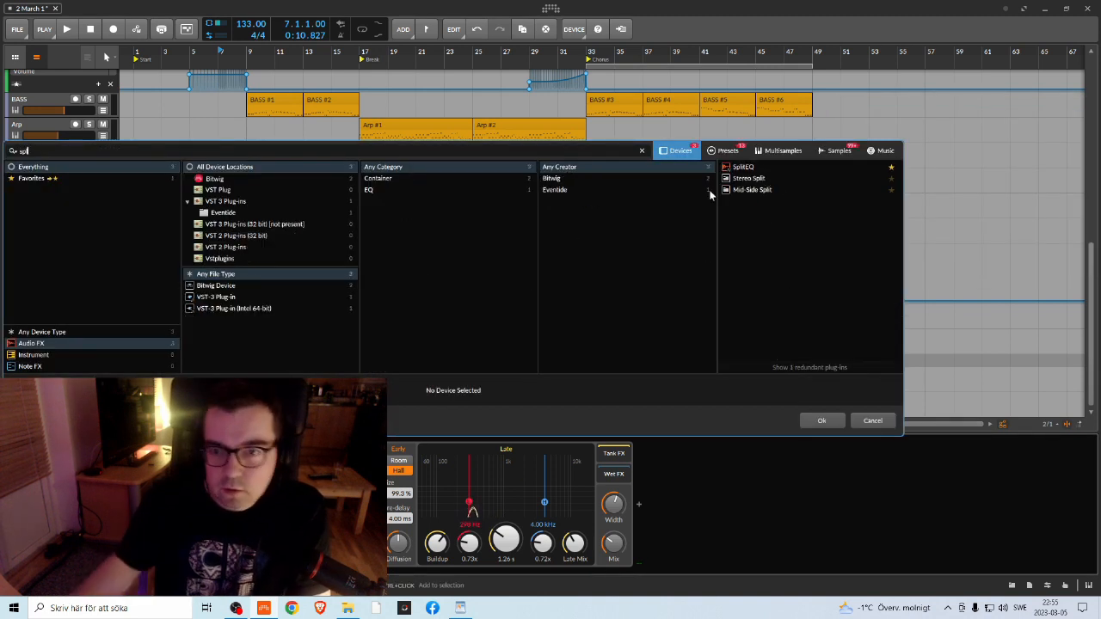
{"action": "left_click", "coordinate": [743, 167]}
{"action": "left_click", "coordinate": [822, 420]}
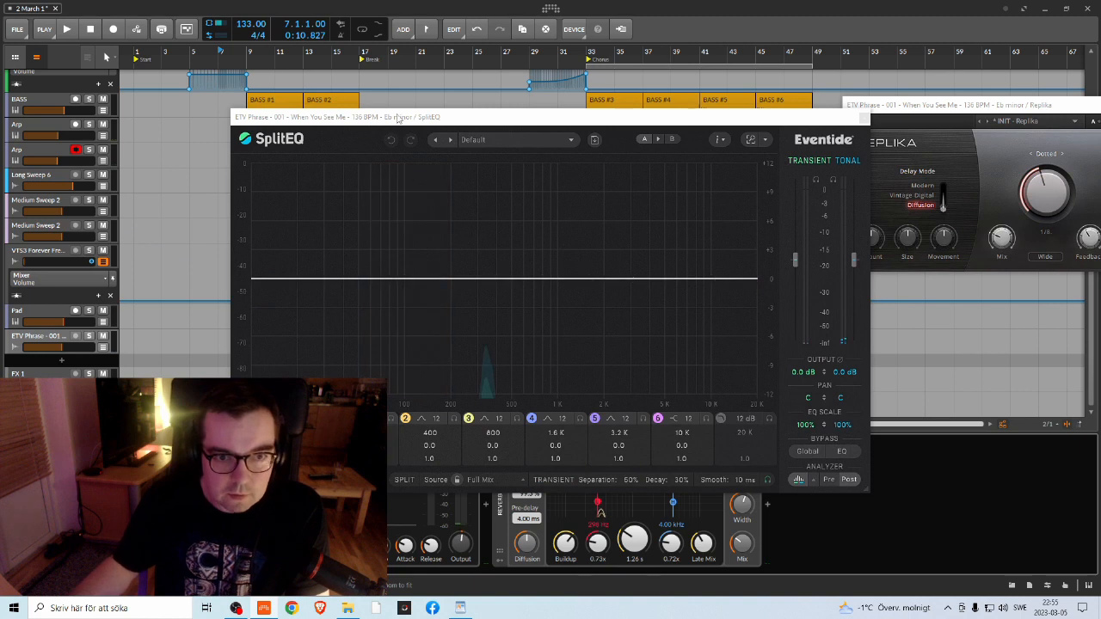
{"action": "left_click_drag", "start_coordinate": [397, 115], "coordinate": [391, 85]}
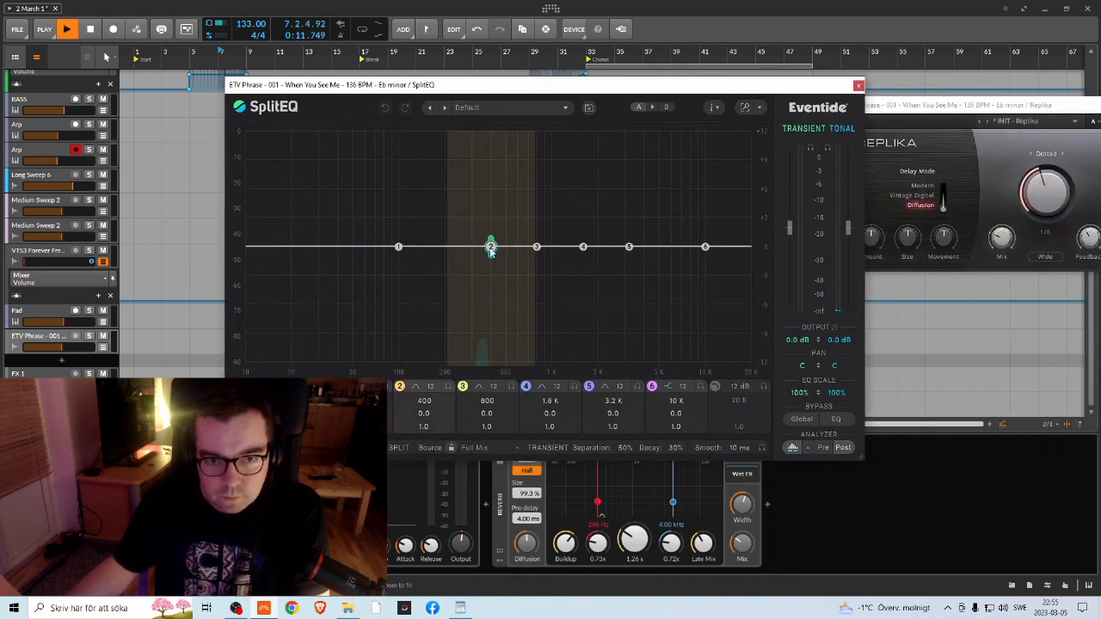
{"action": "left_click_drag", "start_coordinate": [529, 85], "coordinate": [864, 74]}
{"action": "key", "text": "space"}
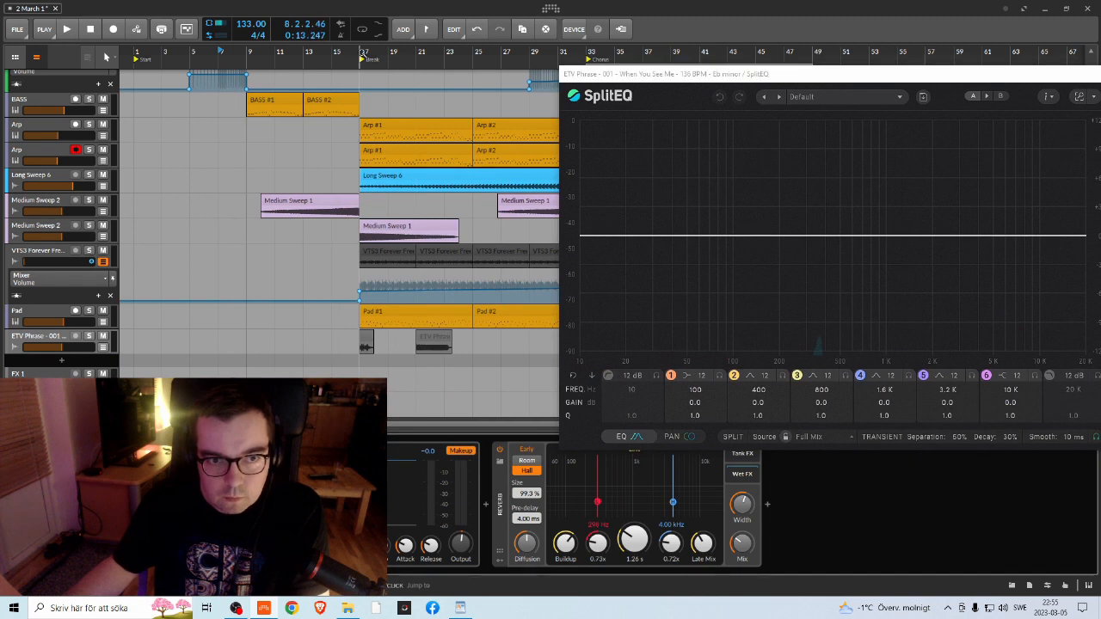
Step: Play the break and cut SplitEQ band 2's tonal gain to about -8.2 dB at about 325 Hz
{"action": "key", "text": "space"}
{"action": "left_click_drag", "start_coordinate": [694, 83], "coordinate": [650, 71]}
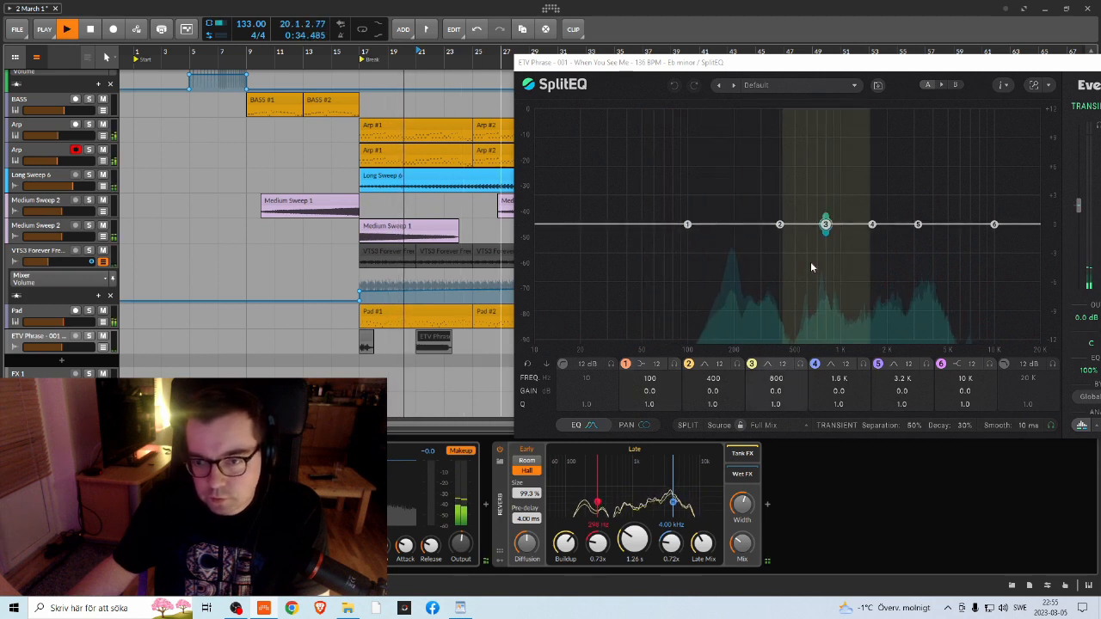
{"action": "left_click_drag", "start_coordinate": [779, 225], "coordinate": [769, 319]}
{"action": "key", "text": "space"}
{"action": "key", "text": "space"}
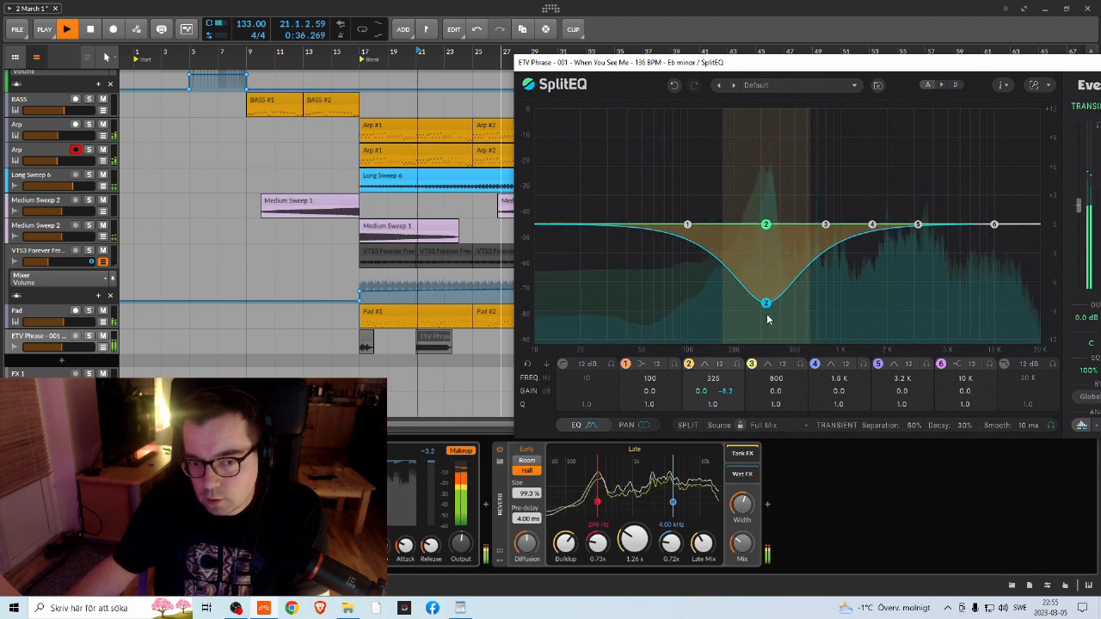
{"action": "key", "text": "space"}
{"action": "left_click_drag", "start_coordinate": [820, 64], "coordinate": [762, 58]}
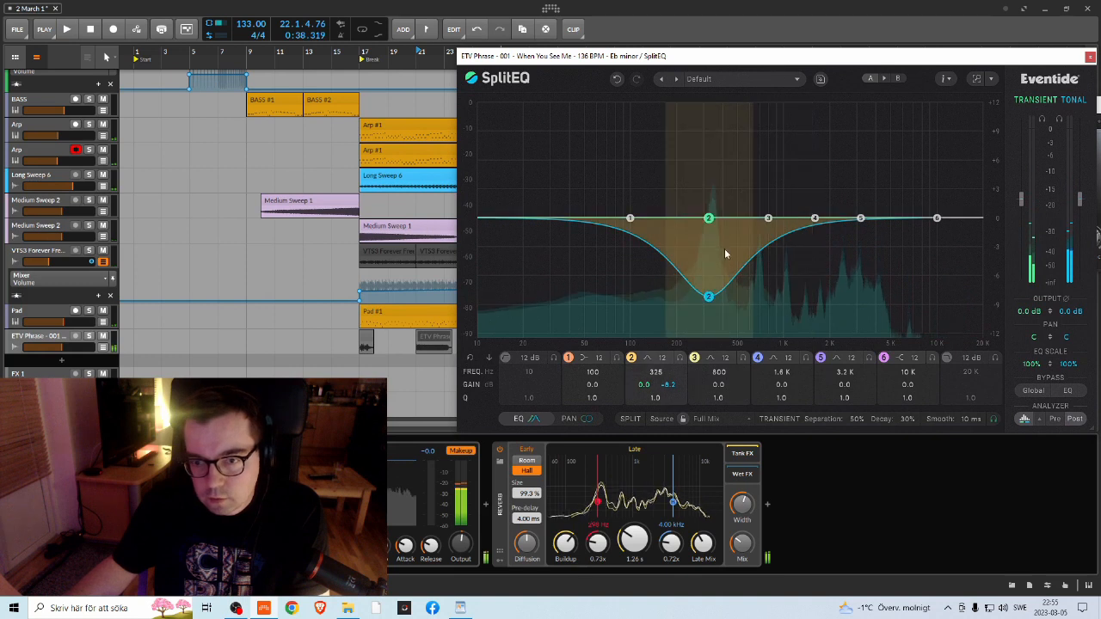
Step: Lower band 2's transient gain to about -6.0 dB and shift the band to about 298 Hz while playing the Dream phrase
{"action": "key", "text": "space"}
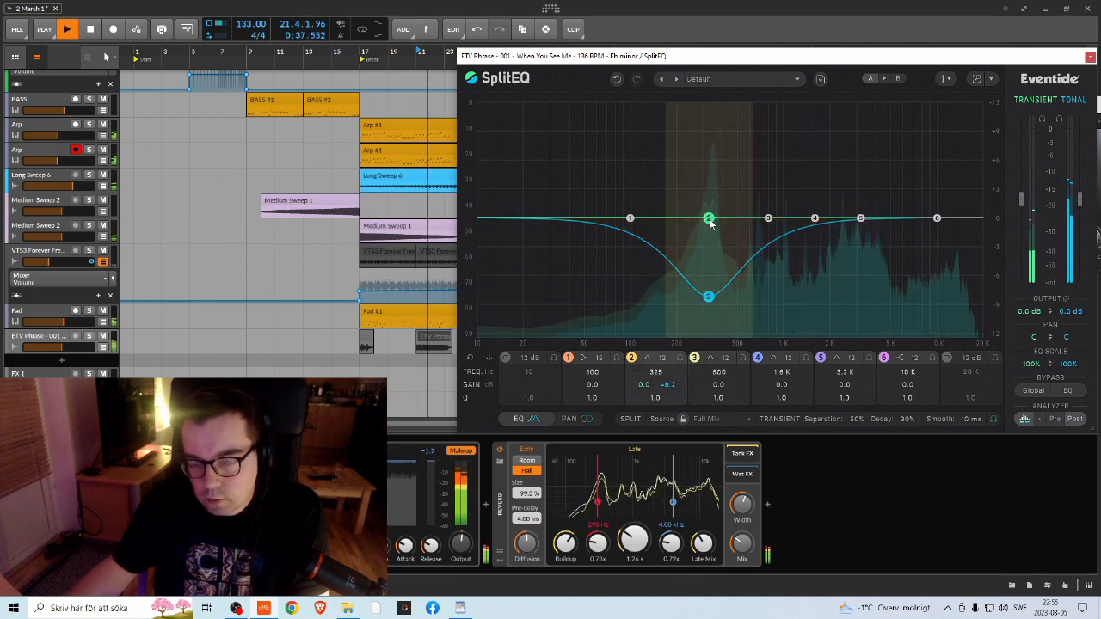
{"action": "left_click_drag", "start_coordinate": [709, 221], "coordinate": [709, 284]}
{"action": "key", "text": "space"}
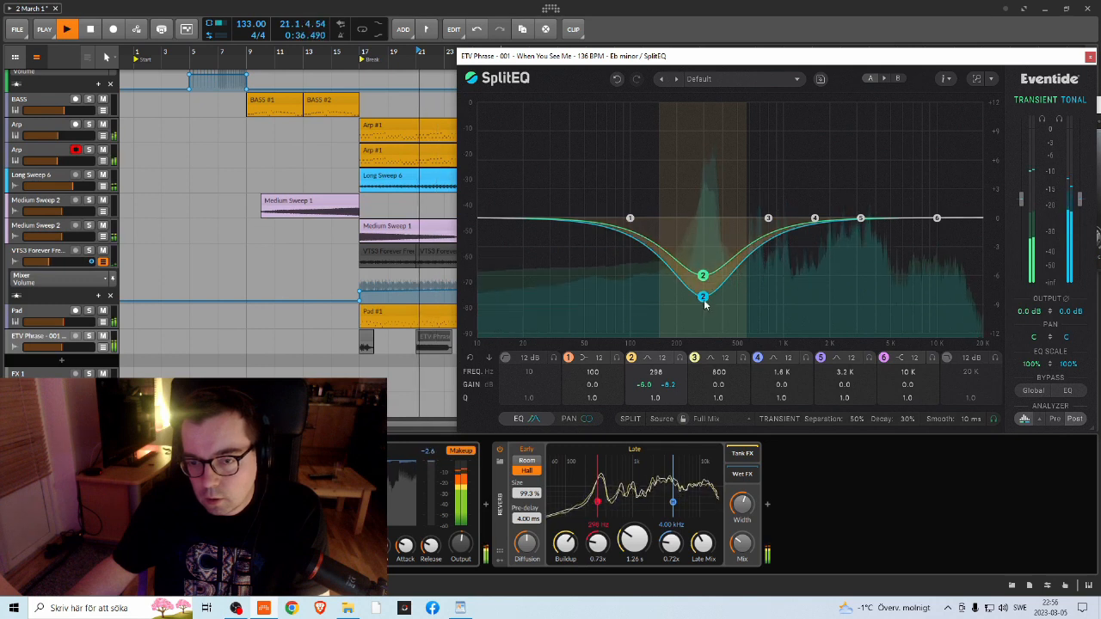
Step: Fine-tune band 2's tonal gain to about -8.7 dB at about 306 Hz while replaying the Dream phrase
{"action": "left_click_drag", "start_coordinate": [705, 308], "coordinate": [707, 312]}
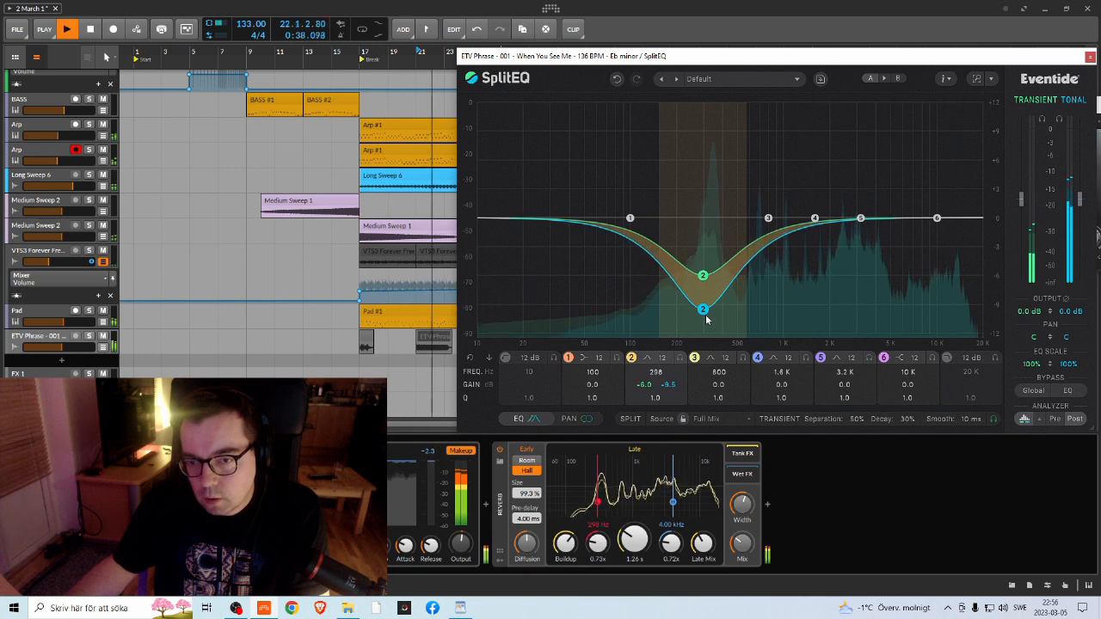
{"action": "left_click_drag", "start_coordinate": [704, 310], "coordinate": [707, 306]}
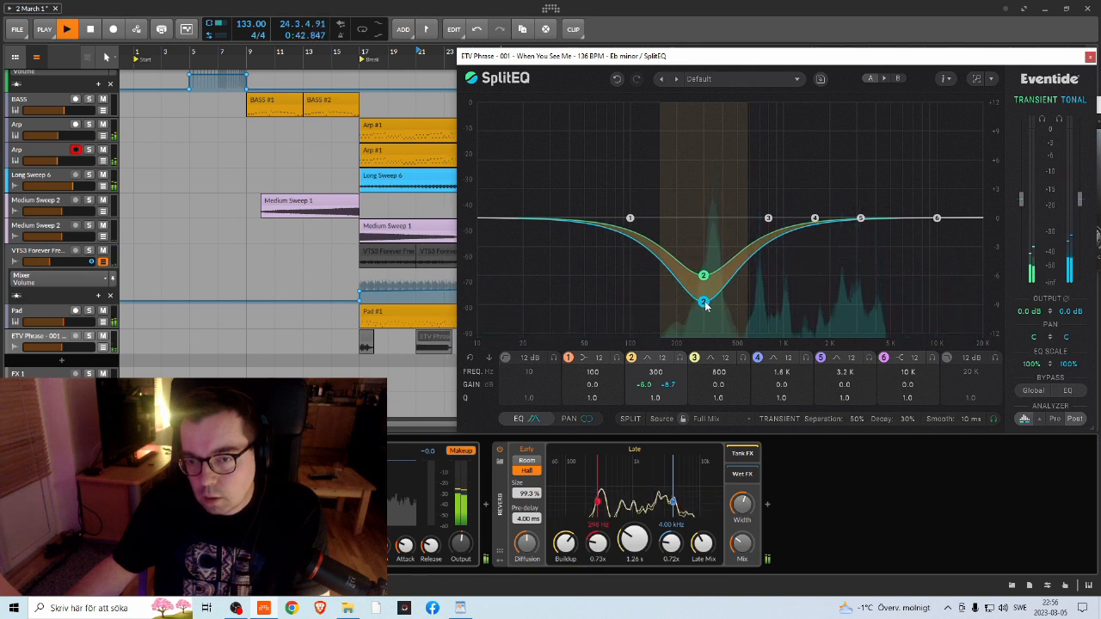
{"action": "key", "text": "space"}
{"action": "key", "text": "space"}
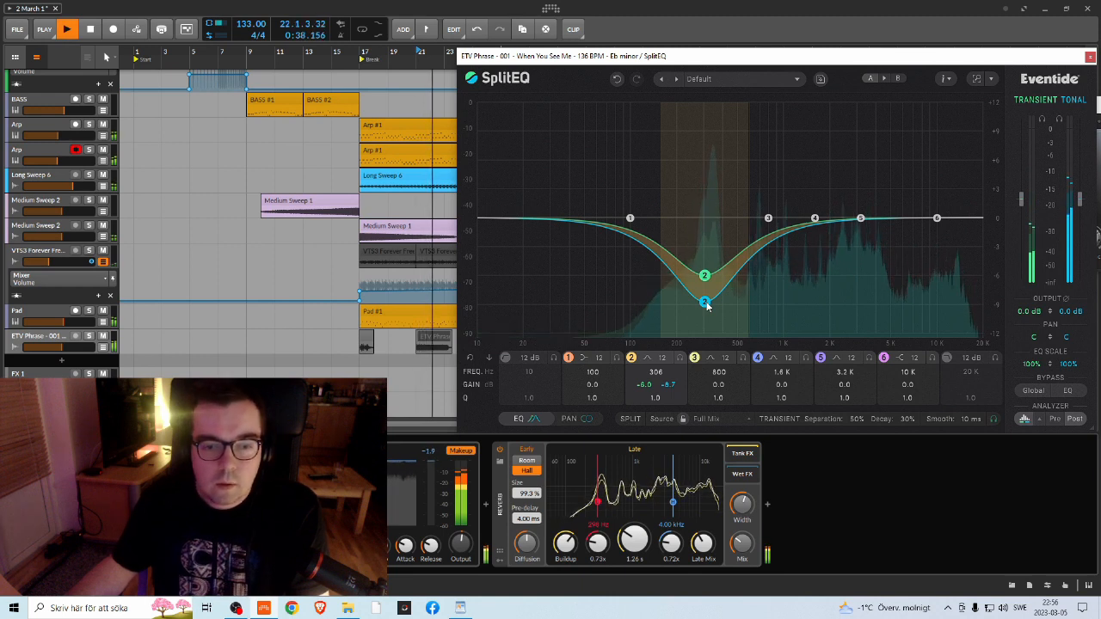
{"action": "key", "text": "space"}
Step: Play the break from bar 17 to check the equalized vocal and close the SplitEQ window
{"action": "left_click", "coordinate": [359, 49]}
{"action": "key", "text": "space"}
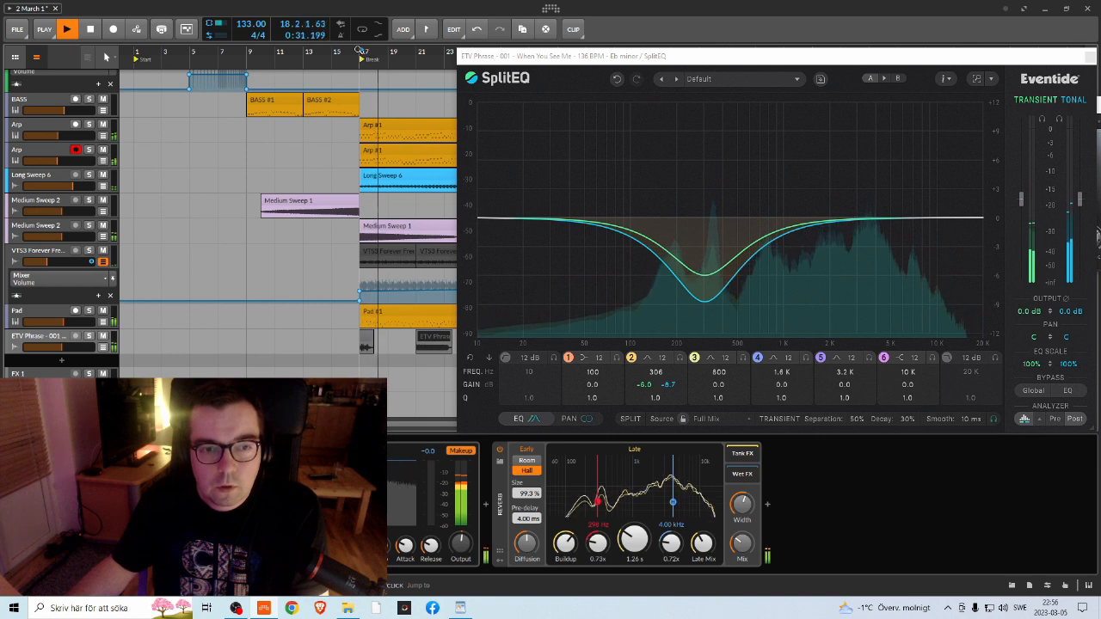
{"action": "key", "text": "space"}
{"action": "left_click", "coordinate": [1091, 57]}
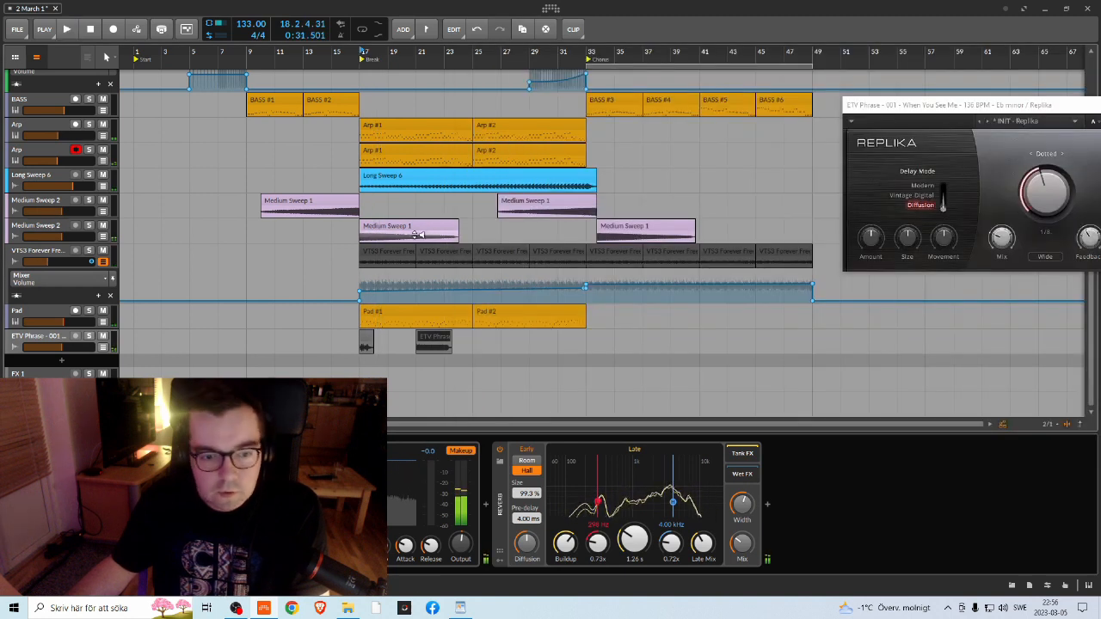
Step: Delete the Medium Sweep 1 clip at bar 17 from the second Medium Sweep 2 track and play the transition
{"action": "left_click_drag", "start_coordinate": [358, 53], "coordinate": [388, 53]}
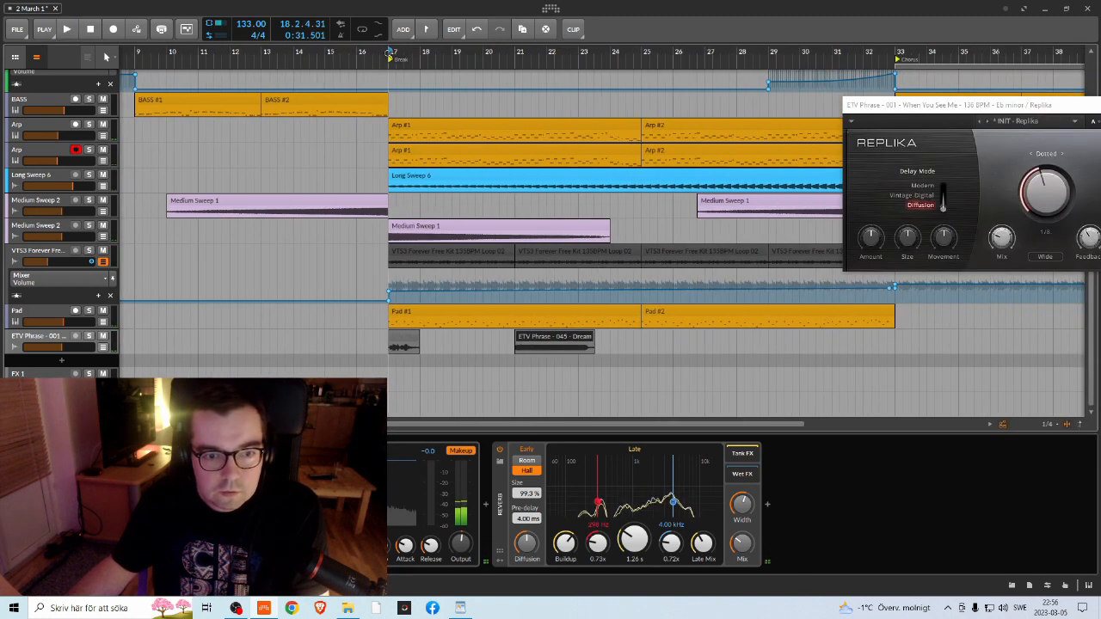
{"action": "left_click", "coordinate": [427, 229]}
{"action": "key", "text": "Delete"}
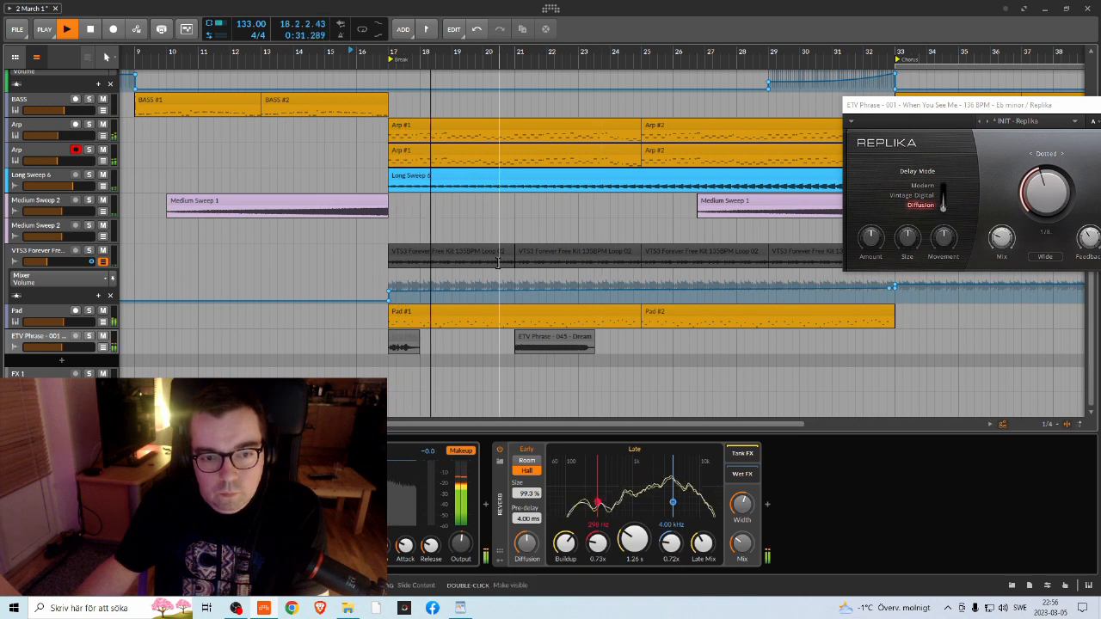
{"action": "key", "text": "space"}
Step: Delete the WABHB_01_FX_Downlifter clip at bar 17 and play the transition into the break
{"action": "scroll", "coordinate": [356, 232], "scroll_direction": "up", "scroll_amount": 5}
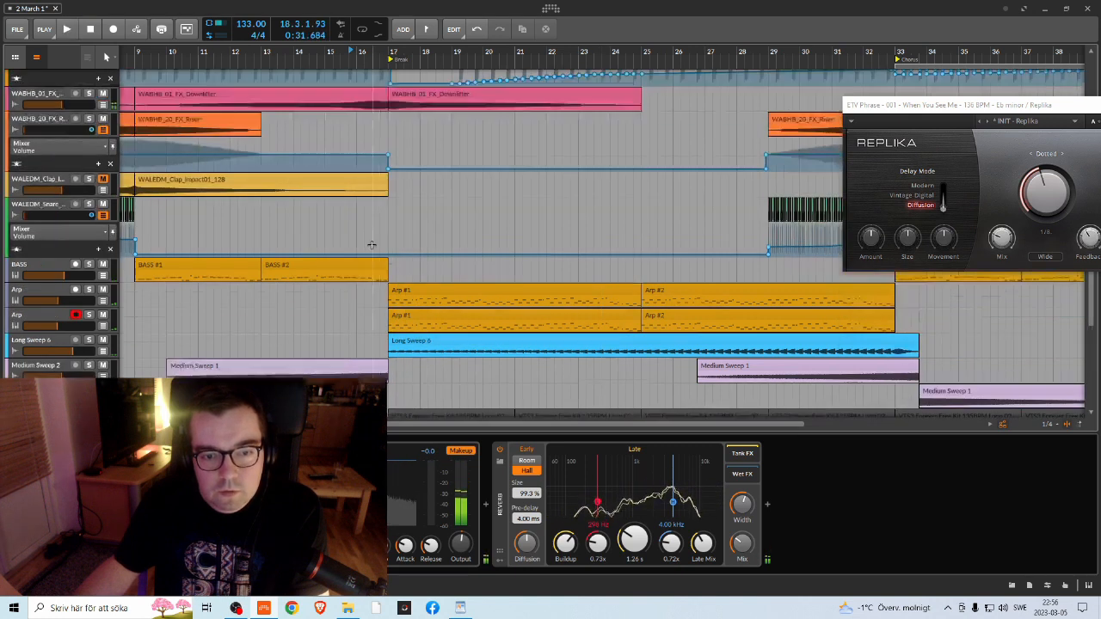
{"action": "left_click", "coordinate": [432, 222]}
{"action": "left_click", "coordinate": [433, 222]}
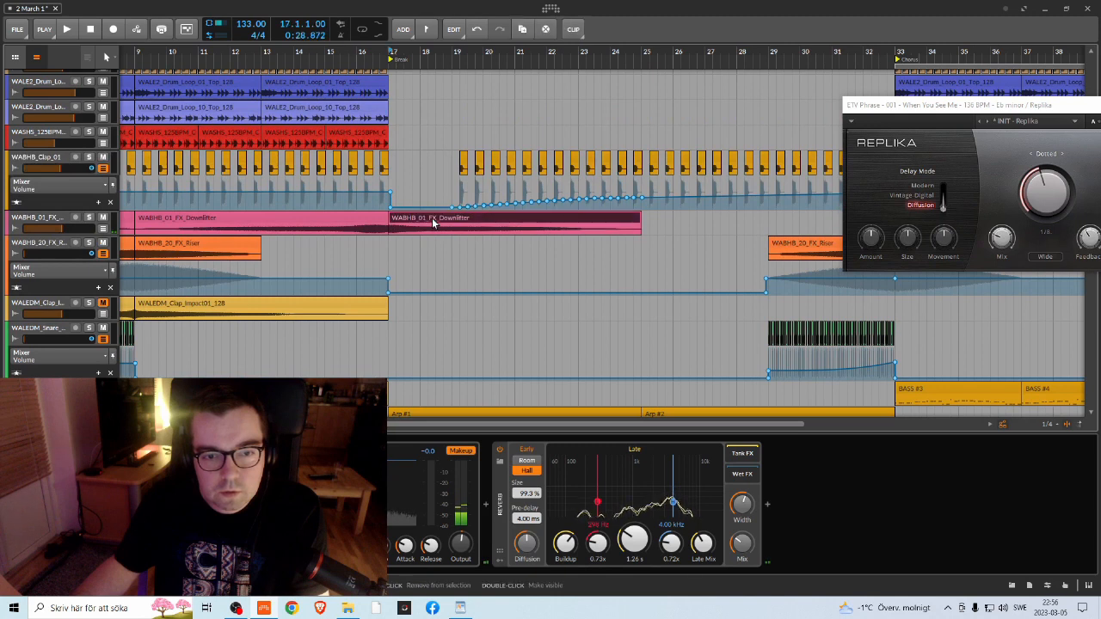
{"action": "key", "text": "Delete"}
{"action": "left_click", "coordinate": [352, 54]}
{"action": "key", "text": "space"}
{"action": "scroll", "coordinate": [514, 263], "scroll_direction": "down", "scroll_amount": 4}
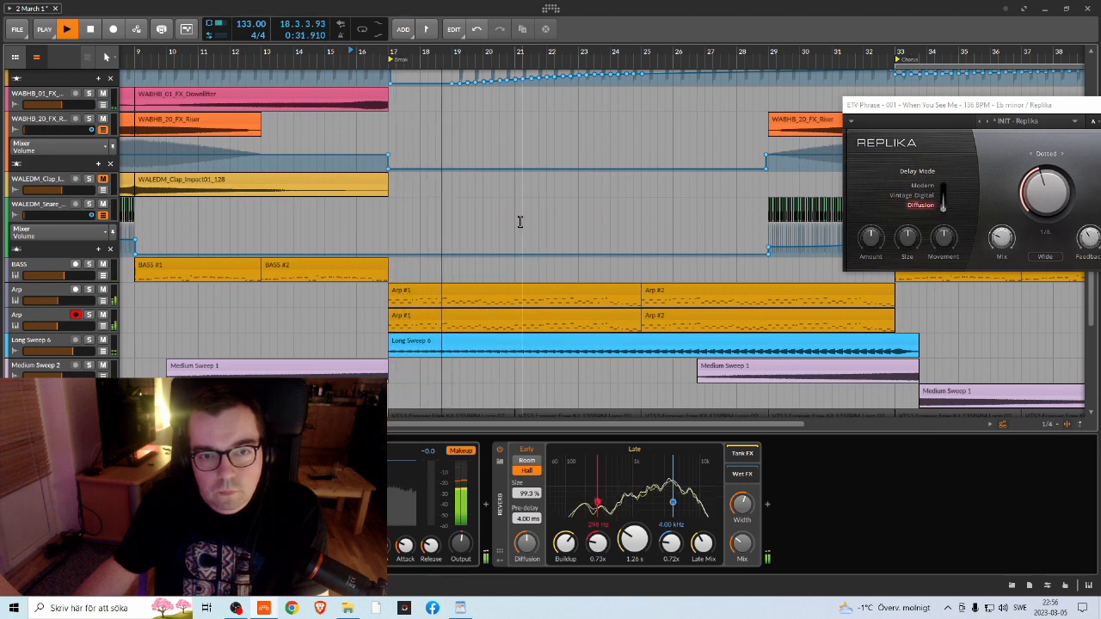
{"action": "scroll", "coordinate": [509, 236], "scroll_direction": "down", "scroll_amount": 4}
{"action": "key", "text": "space"}
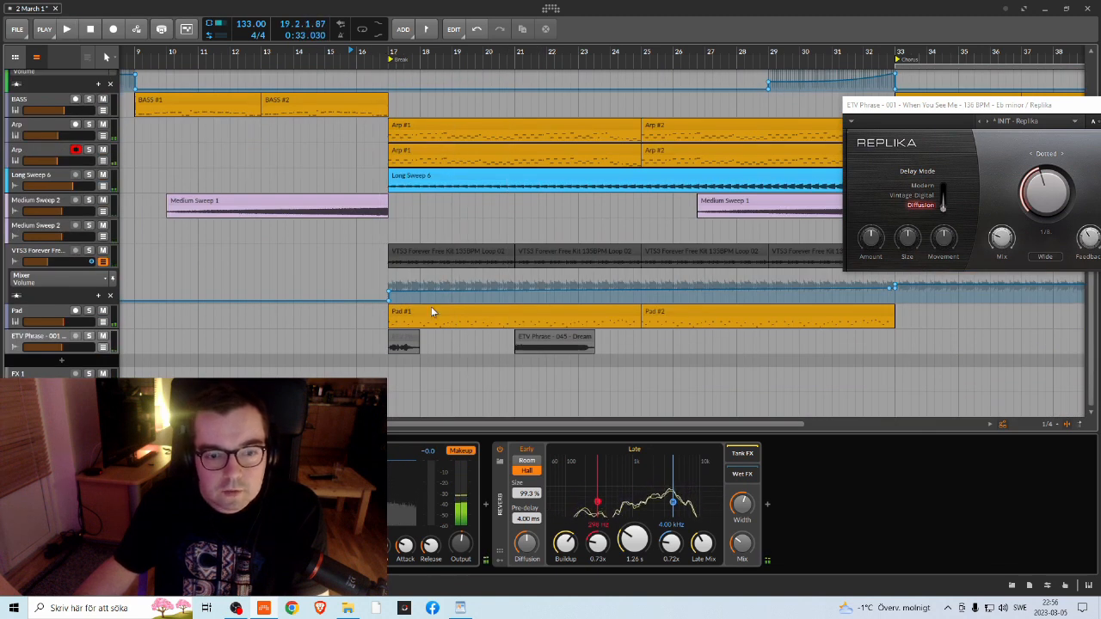
Step: Insert the Dynamics device before the Compressor in the vocal track's effect chain
{"action": "left_click", "coordinate": [504, 464]}
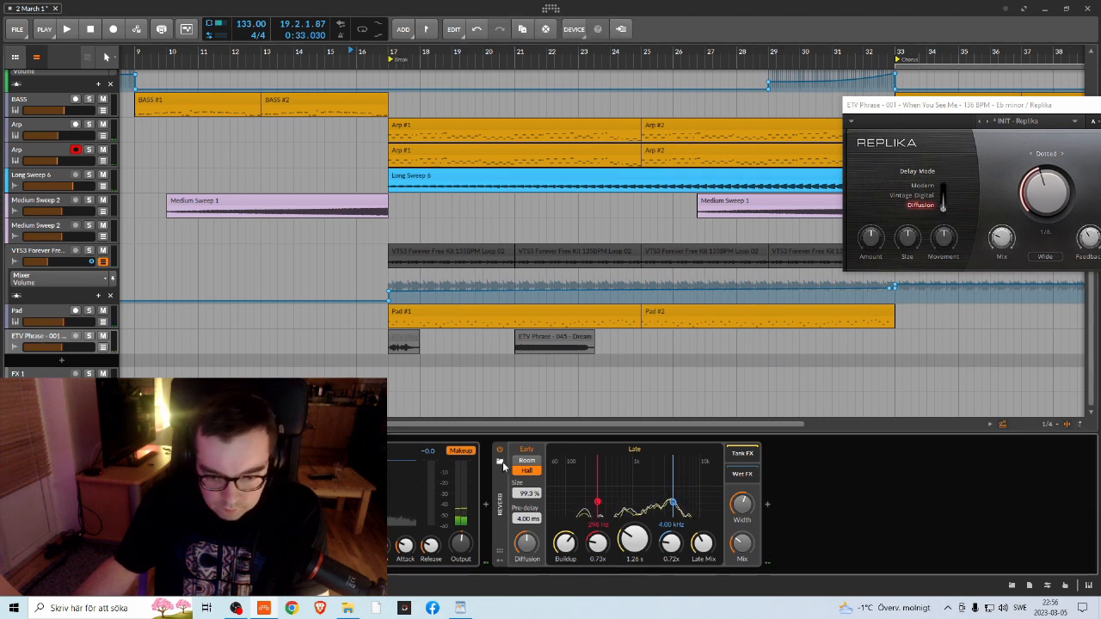
{"action": "key", "text": "space"}
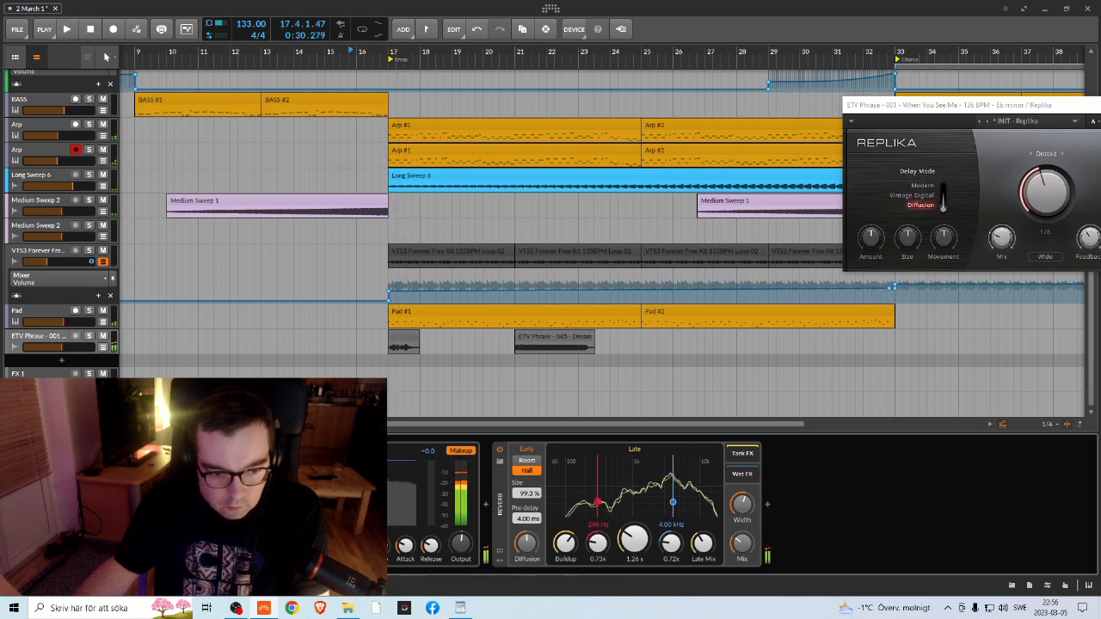
{"action": "left_click", "coordinate": [486, 505]}
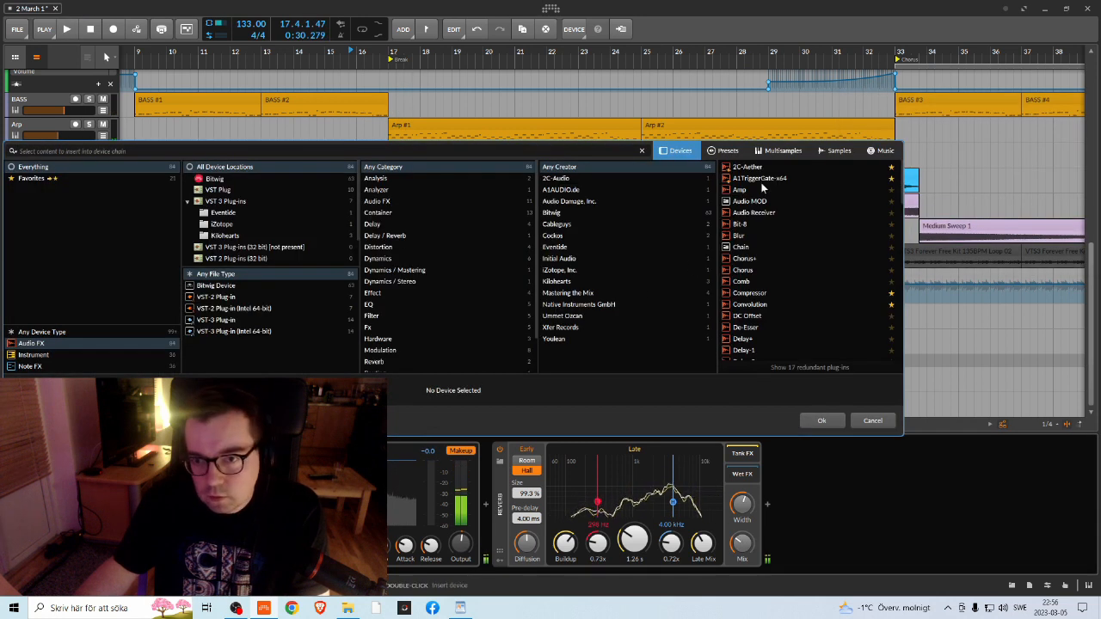
{"action": "scroll", "coordinate": [780, 290], "scroll_direction": "down", "scroll_amount": 6}
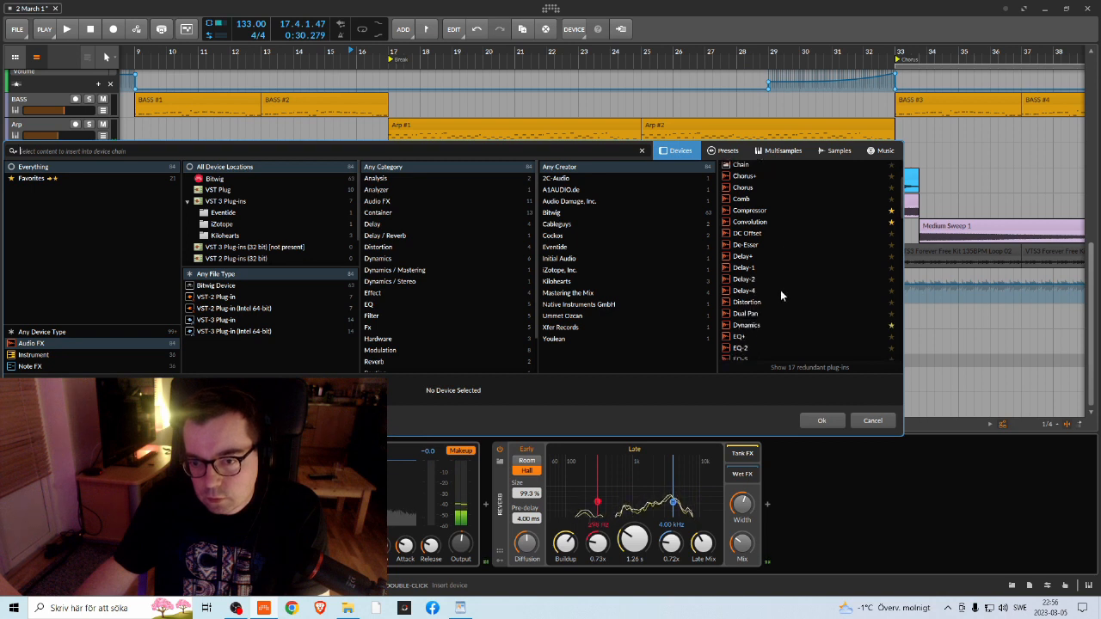
{"action": "scroll", "coordinate": [784, 293], "scroll_direction": "up", "scroll_amount": 2}
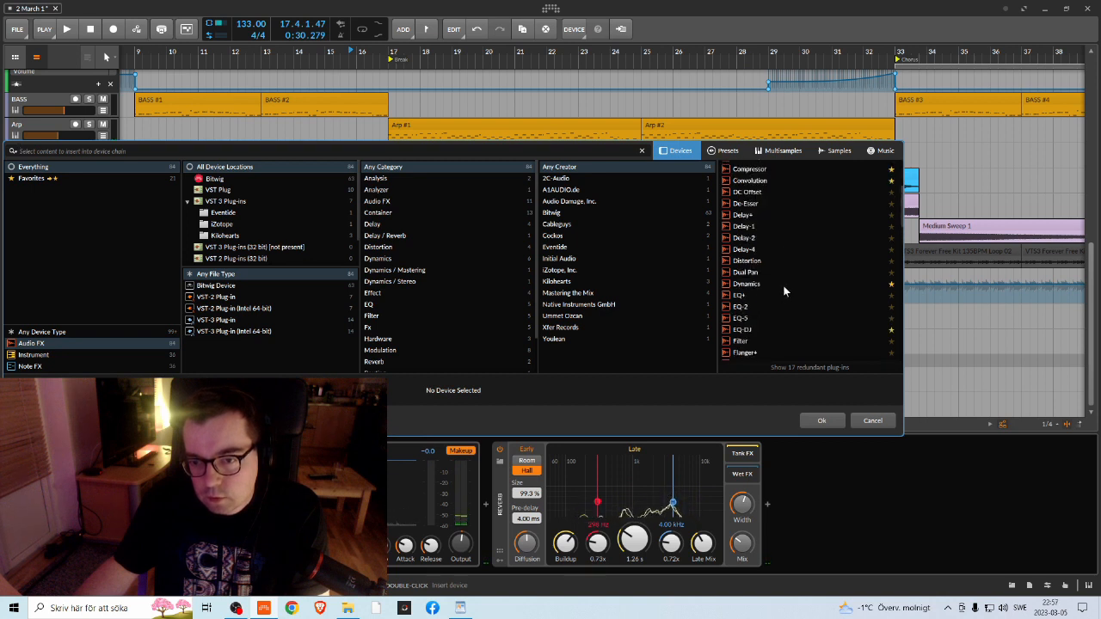
{"action": "left_click", "coordinate": [746, 284]}
{"action": "left_click", "coordinate": [821, 420]}
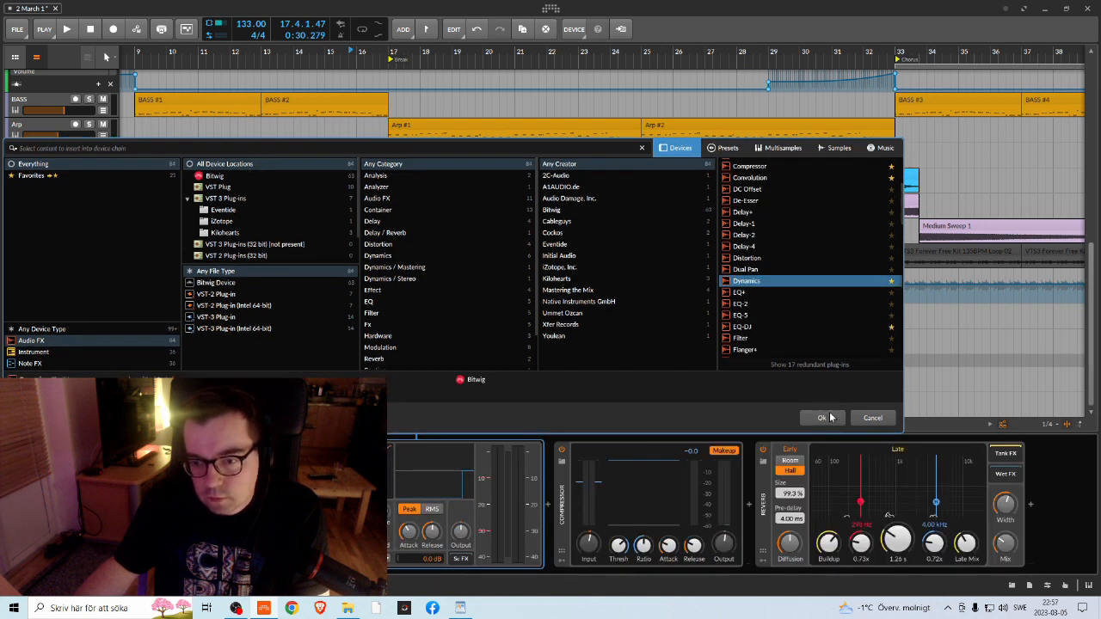
Step: Adjust the Dynamics device while replaying the first vocal phrase, trying an output of about +4.4 dB
{"action": "key", "text": "space"}
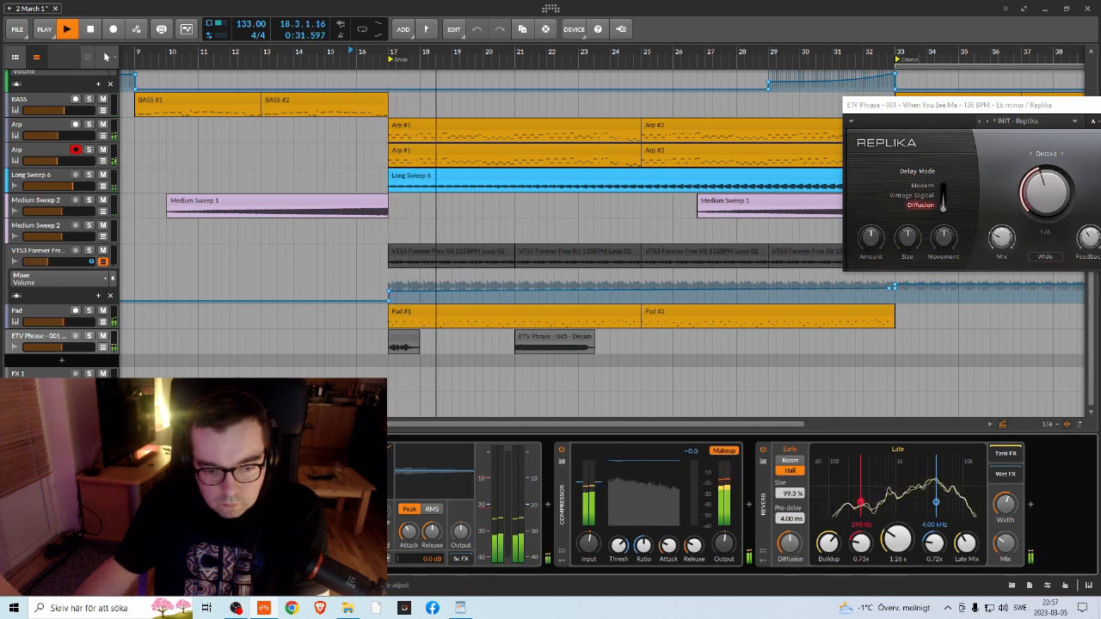
{"action": "key", "text": "space"}
{"action": "key", "text": "space"}
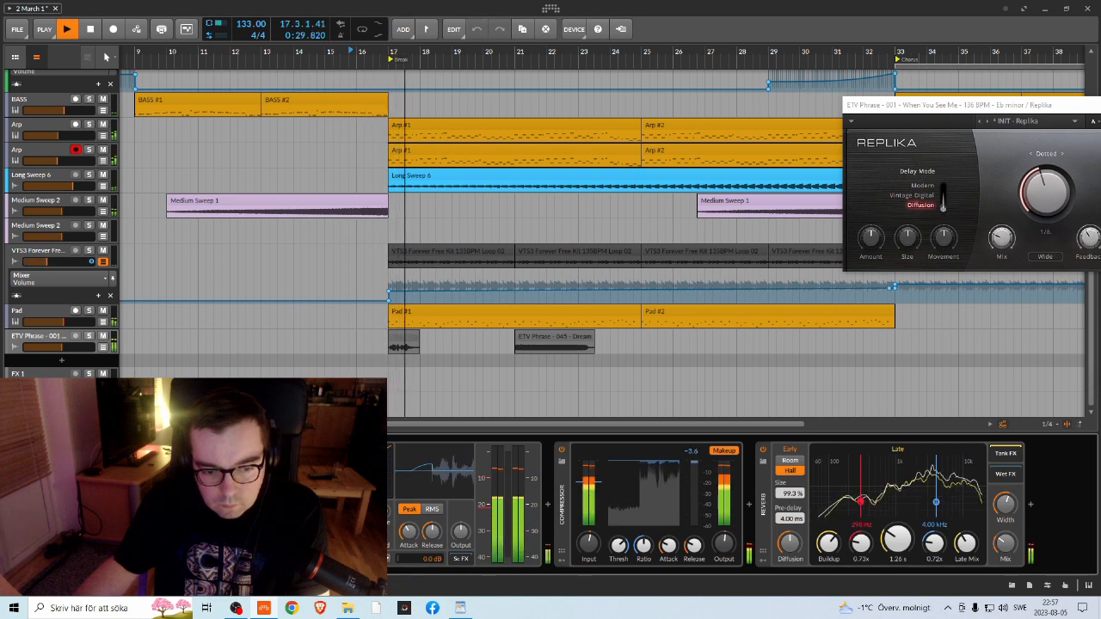
{"action": "key", "text": "space"}
{"action": "key", "text": "space"}
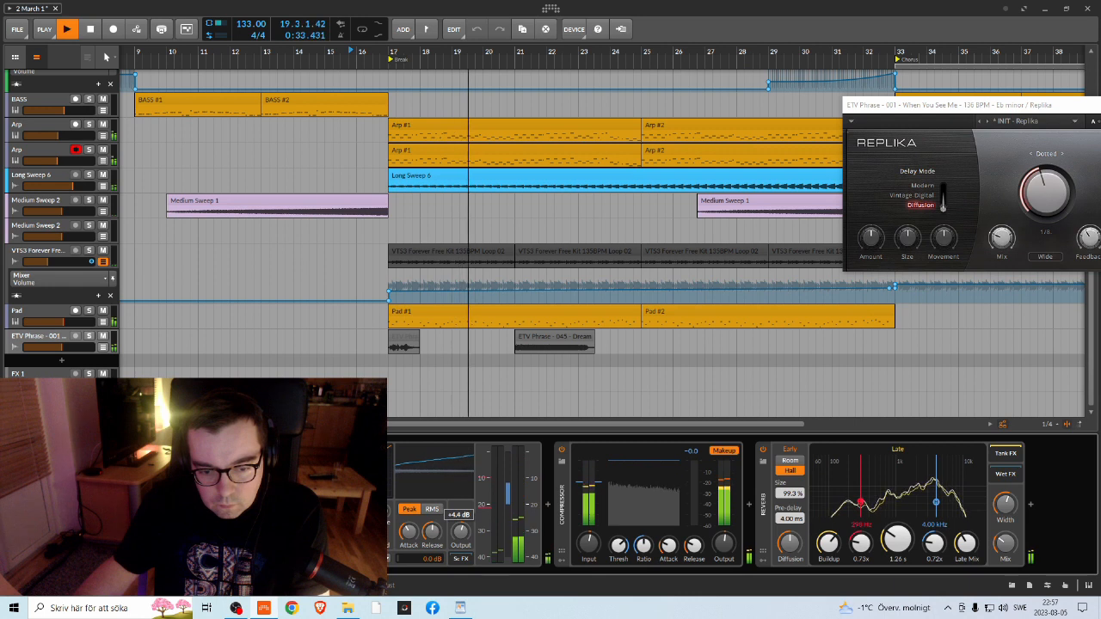
{"action": "key", "text": "space"}
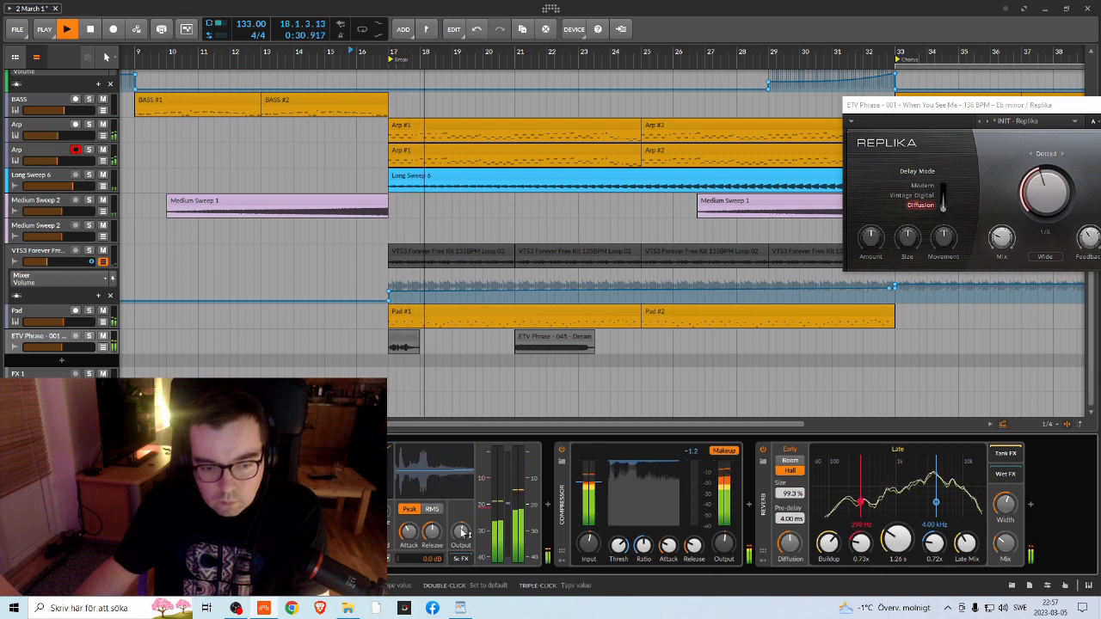
{"action": "key", "text": "space"}
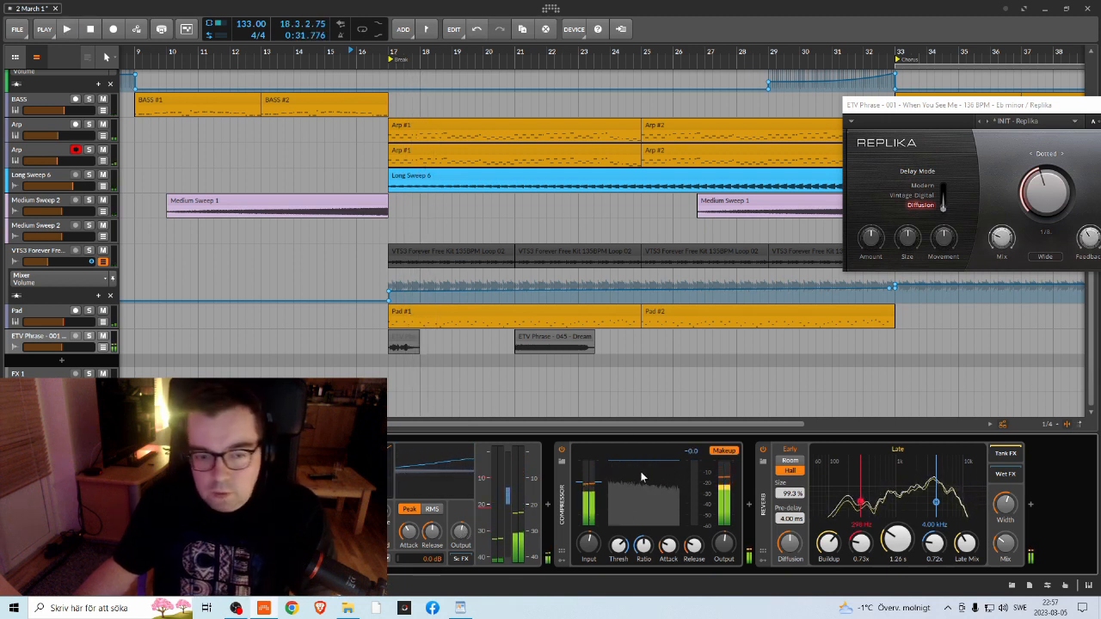
Step: Play through the break and adjust the snare track's volume automation between bars 29 and 33 to about -20.2 dB midway
{"action": "key", "text": "space"}
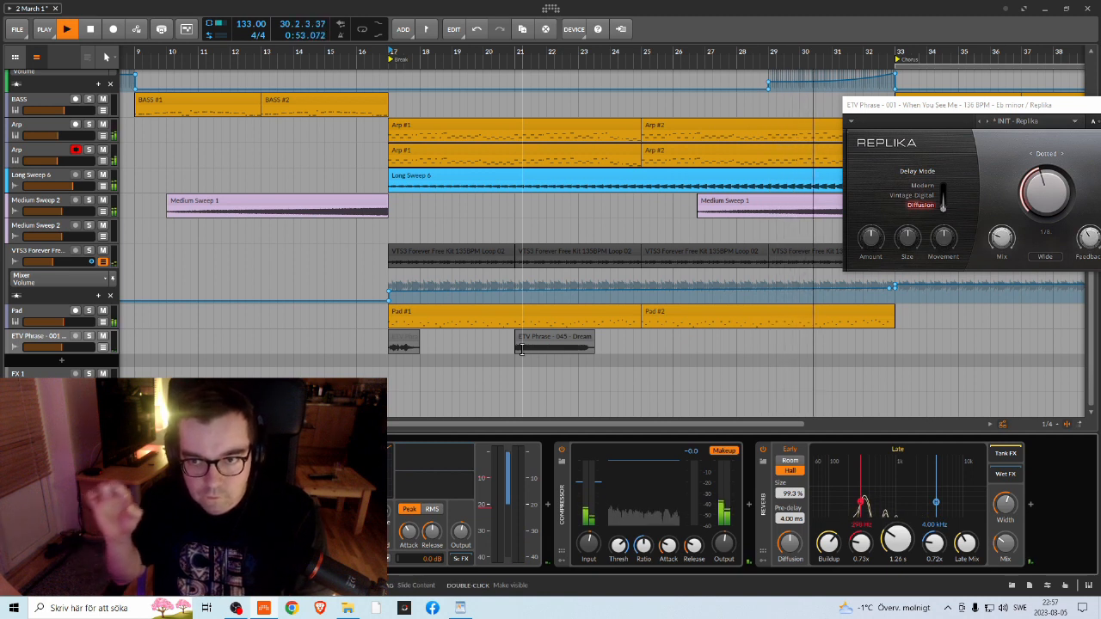
{"action": "scroll", "coordinate": [781, 262], "scroll_direction": "up", "scroll_amount": 1}
{"action": "key", "text": "space"}
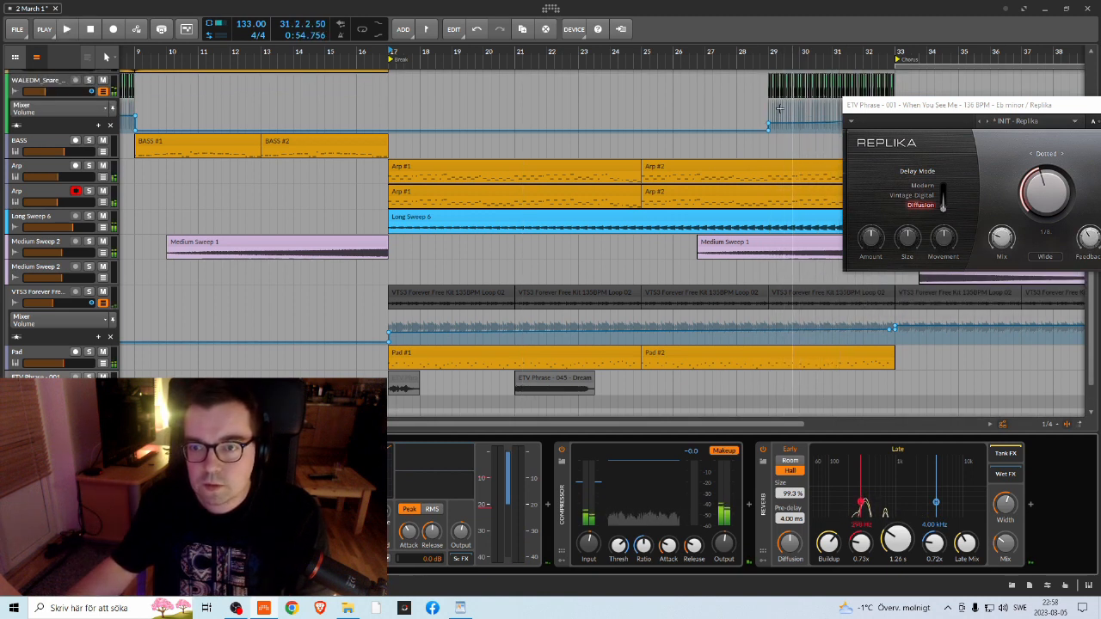
{"action": "scroll", "coordinate": [633, 127], "scroll_direction": "right", "scroll_amount": 3}
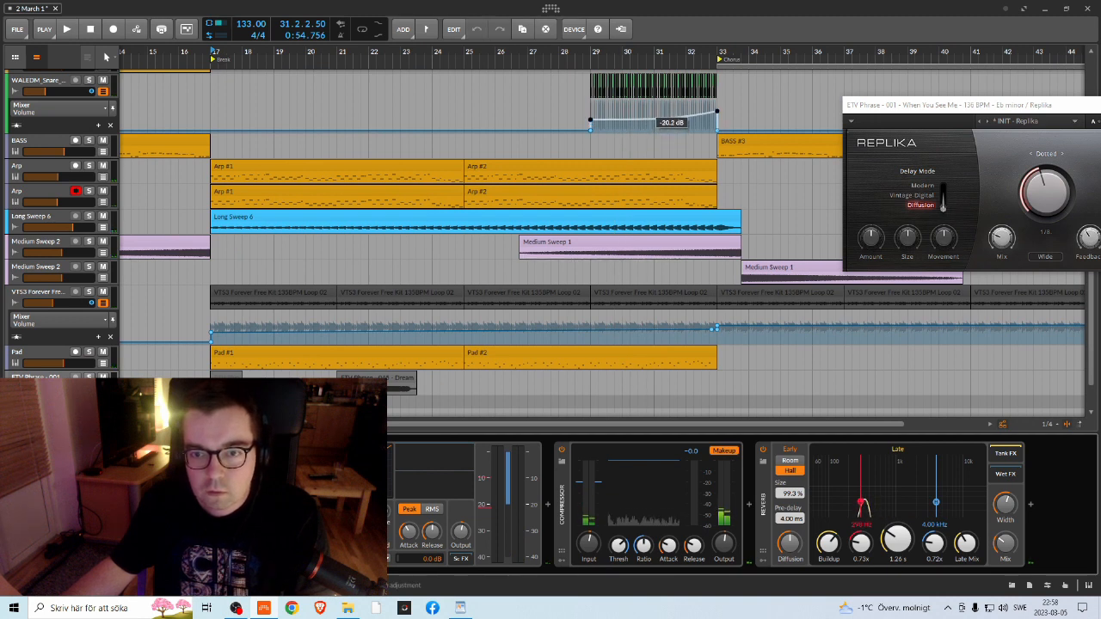
{"action": "left_click_drag", "start_coordinate": [657, 120], "coordinate": [657, 119]}
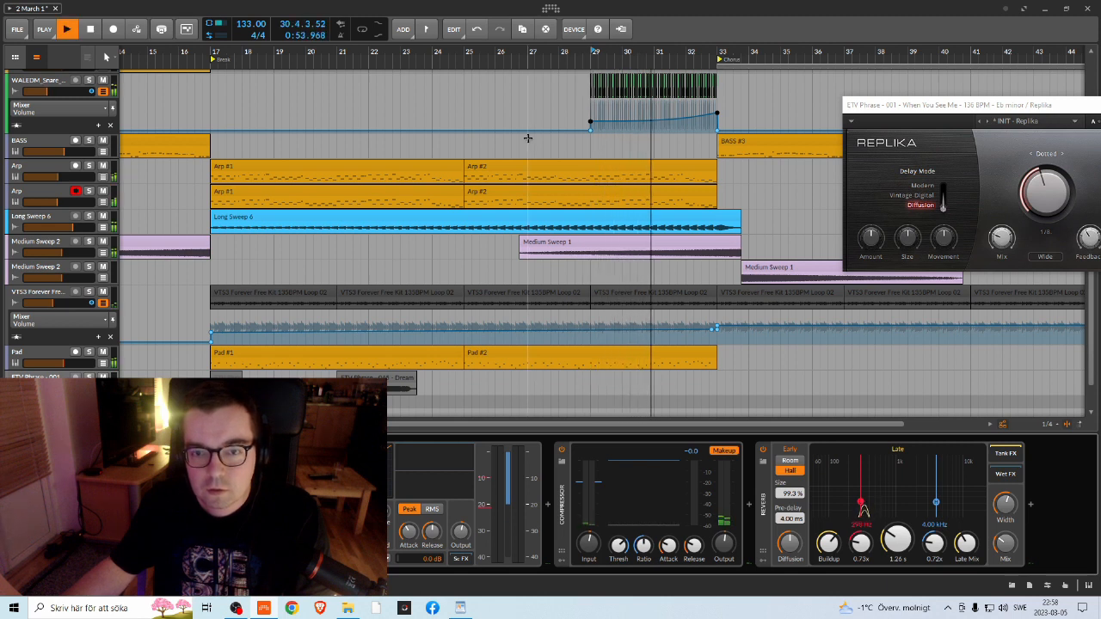
Step: Check the snare build-up by playback and adjust its volume automation end point at bar 33, trying about -10.7 dB
{"action": "scroll", "coordinate": [517, 172], "scroll_direction": "down", "scroll_amount": 4, "text": "ctrl"}
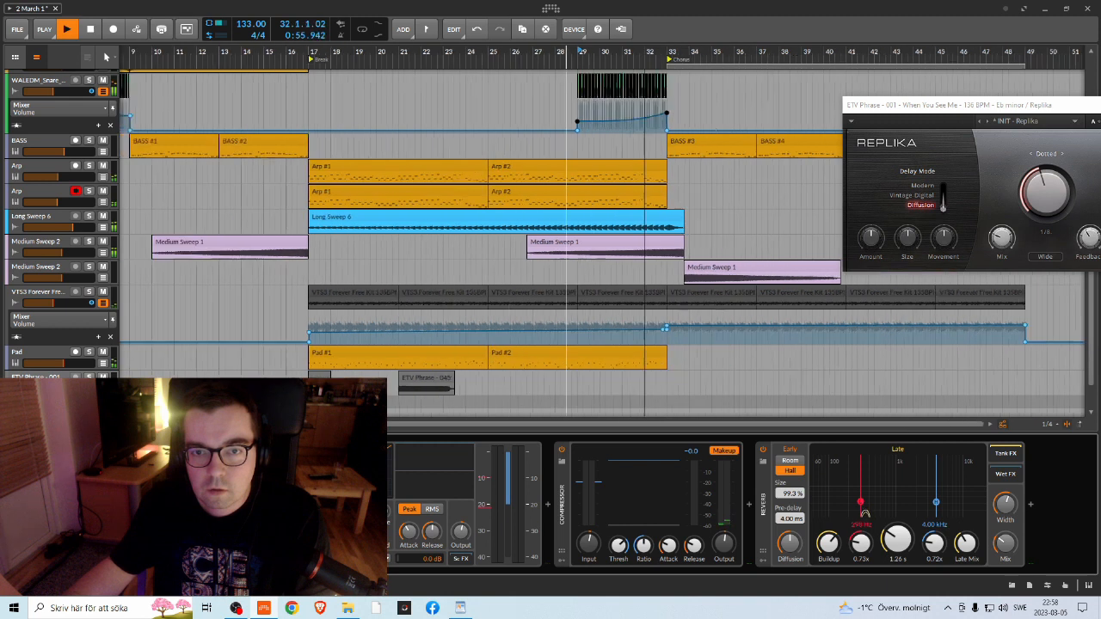
{"action": "scroll", "coordinate": [438, 232], "scroll_direction": "down", "scroll_amount": 1}
{"action": "scroll", "coordinate": [405, 221], "scroll_direction": "up", "scroll_amount": 3}
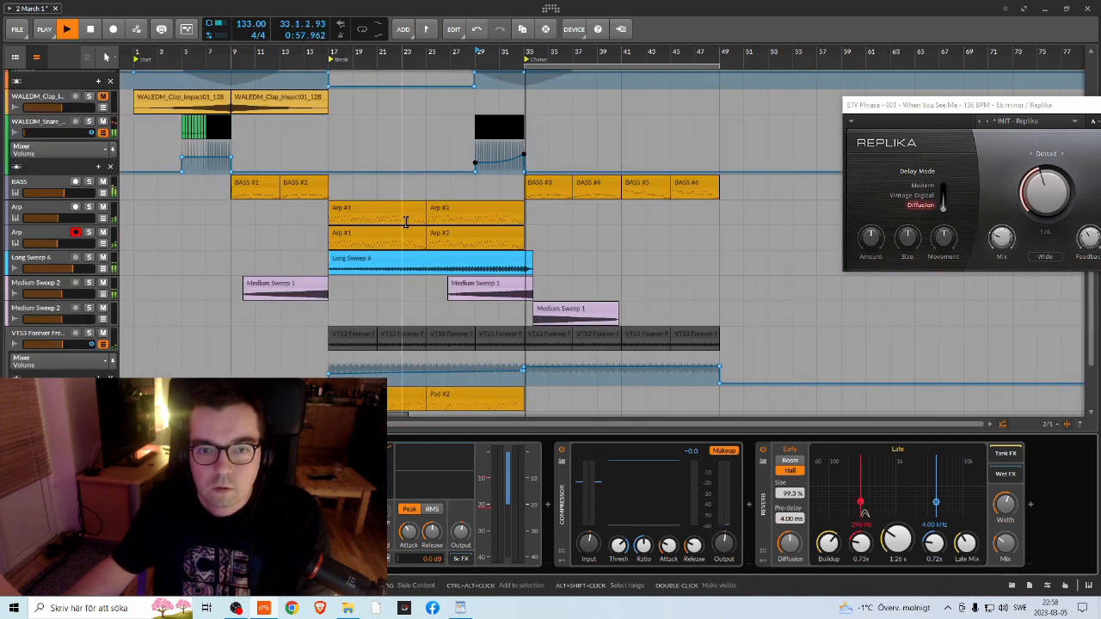
{"action": "scroll", "coordinate": [464, 56], "scroll_direction": "up", "scroll_amount": 5}
{"action": "mouse_move", "coordinate": [745, 158]}
{"action": "left_click_drag", "start_coordinate": [745, 158], "coordinate": [745, 158]}
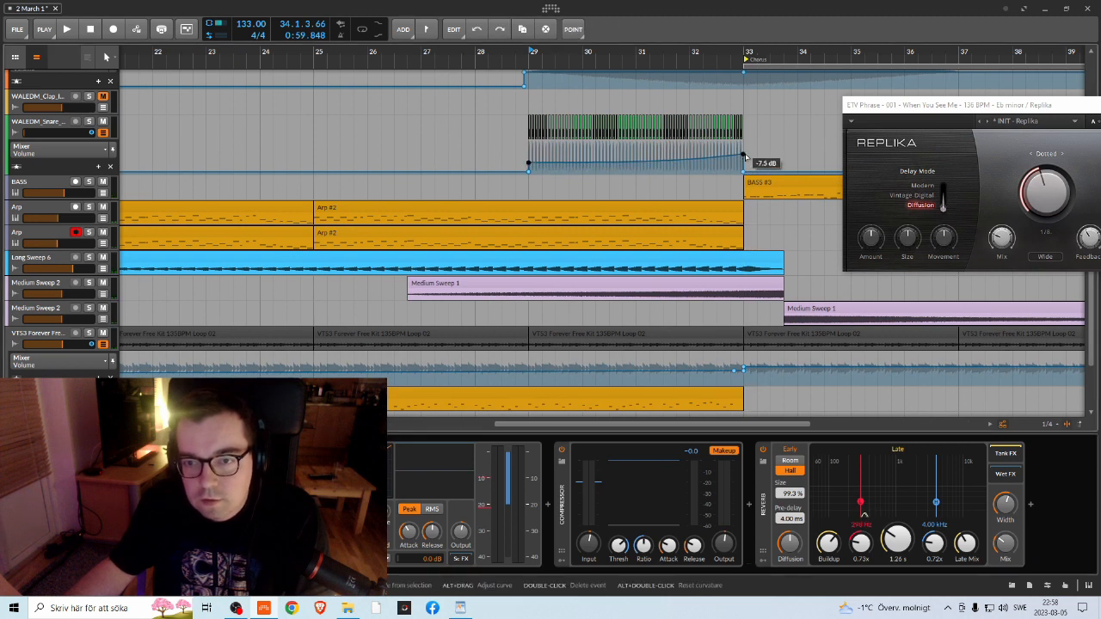
{"action": "left_click", "coordinate": [772, 147]}
{"action": "left_click", "coordinate": [744, 156]}
{"action": "left_click_drag", "start_coordinate": [745, 156], "coordinate": [744, 156]}
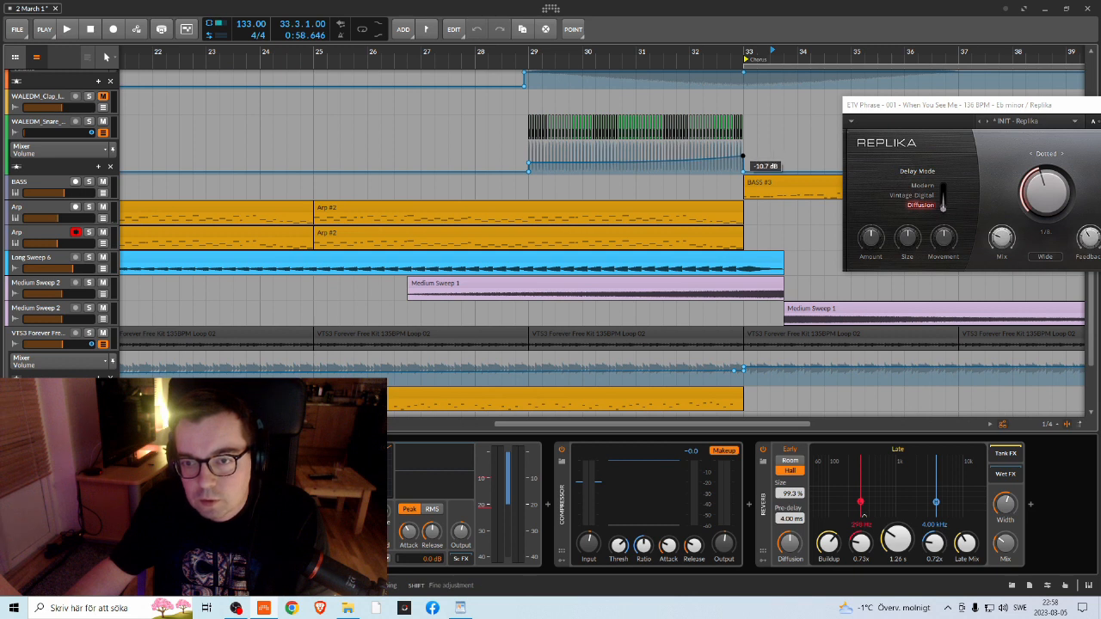
{"action": "left_click_drag", "start_coordinate": [744, 157], "coordinate": [743, 157]}
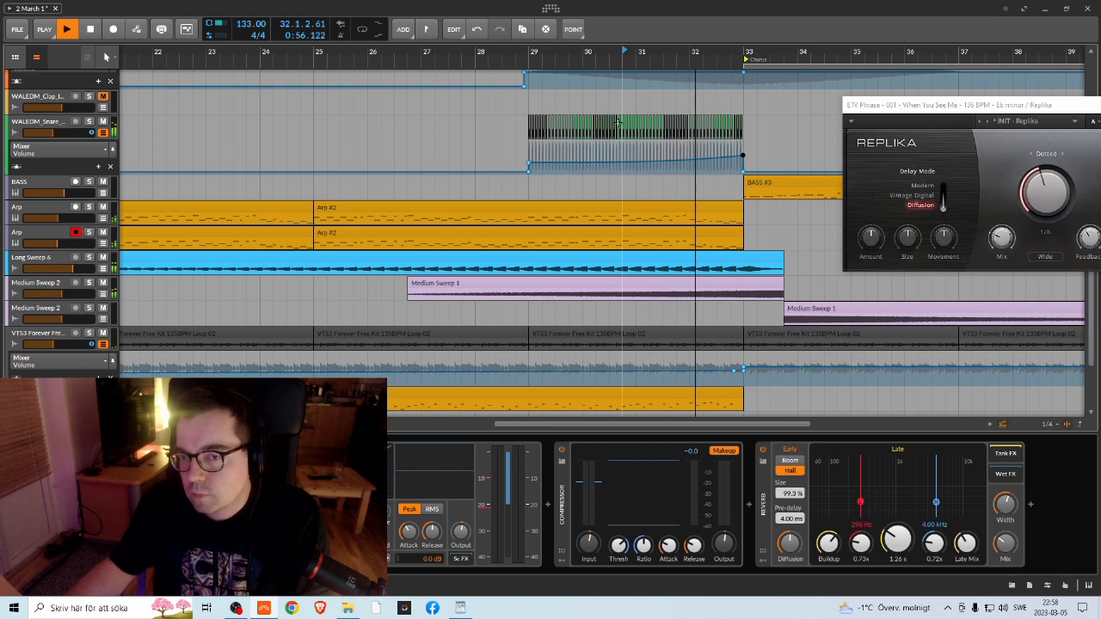
Step: Replay the snare build-up from bar 29 up to the chorus and save the project
{"action": "key", "text": "space"}
{"action": "left_click_drag", "start_coordinate": [528, 57], "coordinate": [599, 36]}
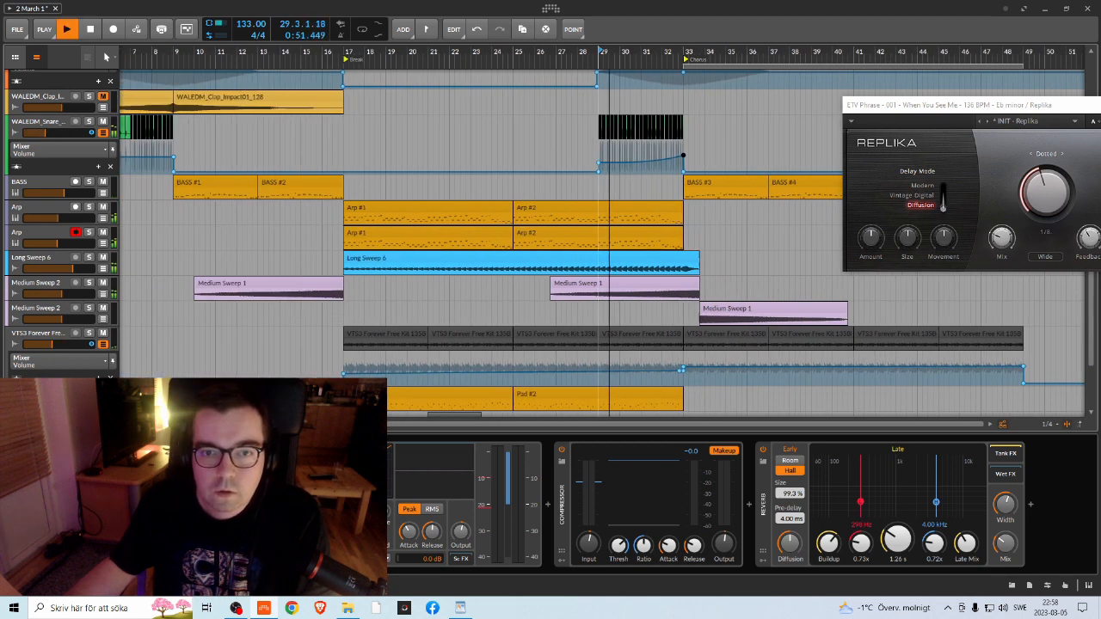
{"action": "scroll", "coordinate": [632, 174], "scroll_direction": "down", "scroll_amount": 2}
{"action": "scroll", "coordinate": [628, 172], "scroll_direction": "up", "scroll_amount": 1}
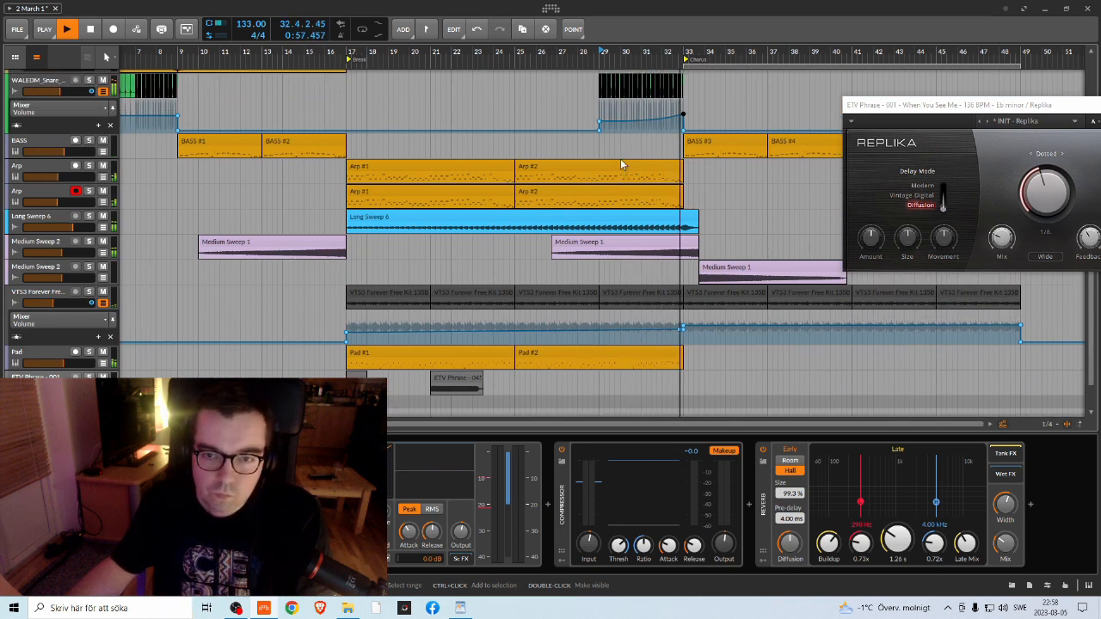
{"action": "key", "text": "space"}
{"action": "left_click", "coordinate": [27, 33]}
{"action": "left_click", "coordinate": [51, 86]}
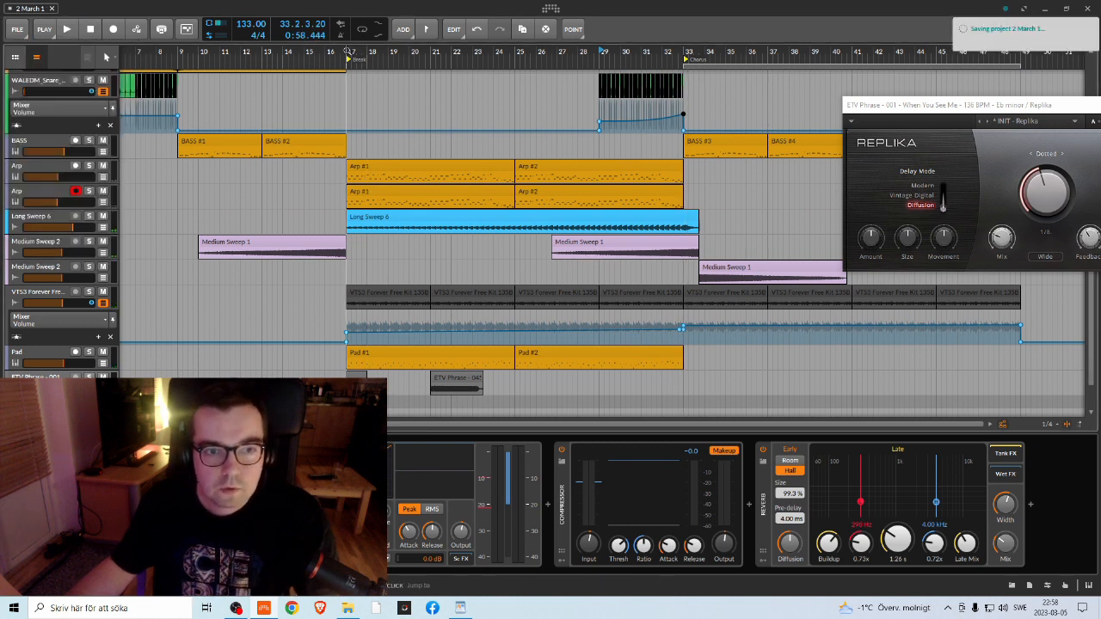
Step: Insert the 2C-Aether reverb into the vocal track's effect chain and place it between the Compressor and the Reverb
{"action": "key", "text": "space"}
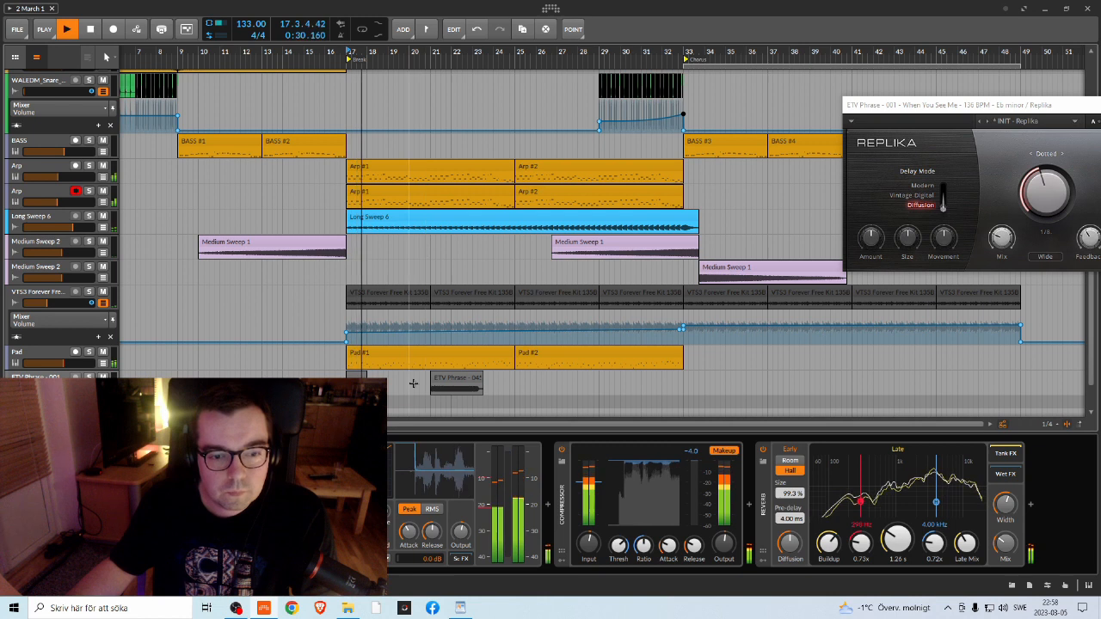
{"action": "key", "text": "space"}
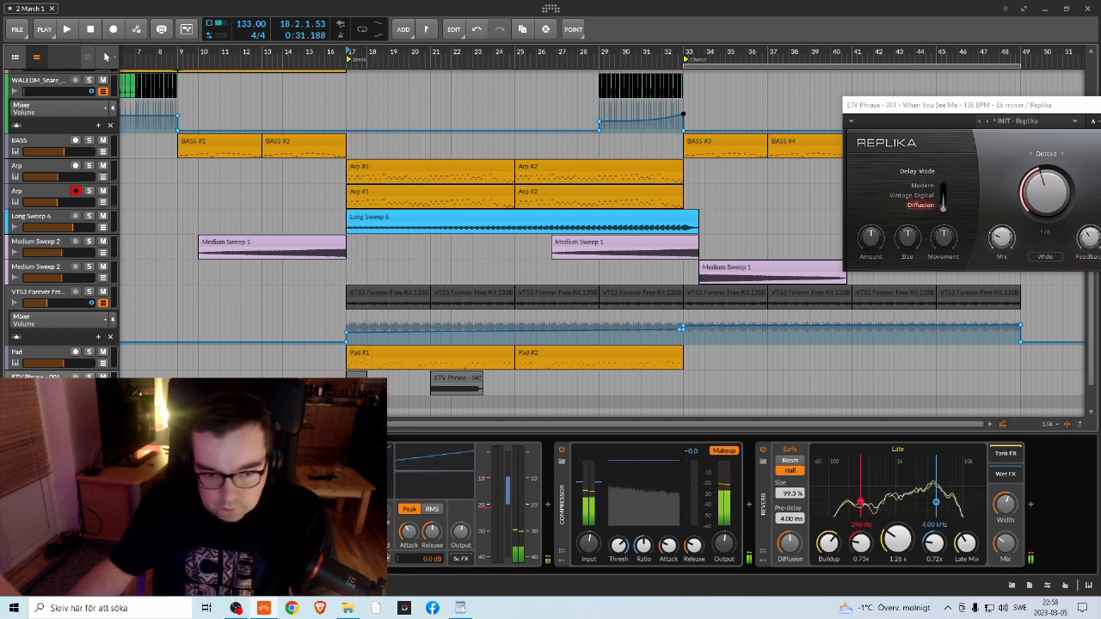
{"action": "left_click", "coordinate": [547, 505]}
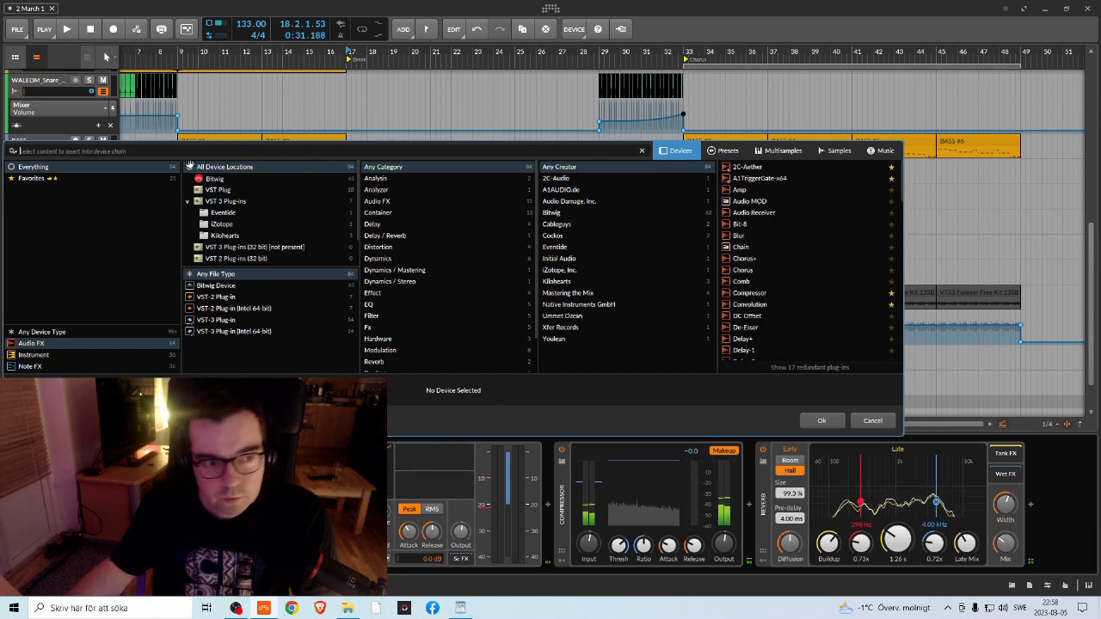
{"action": "type", "text": "c"}
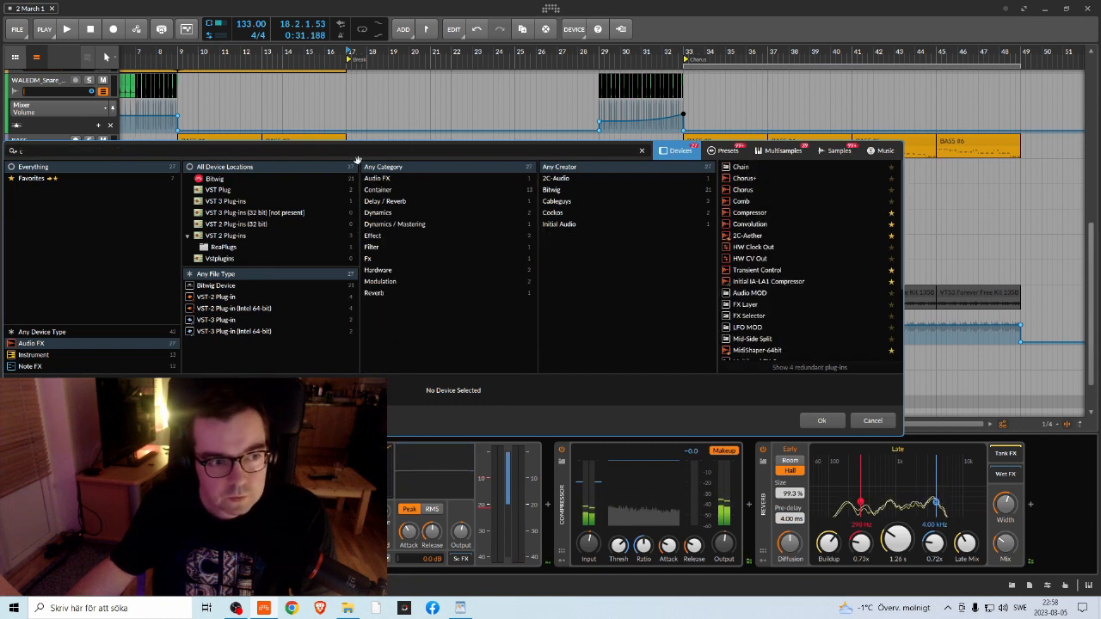
{"action": "left_click", "coordinate": [745, 236]}
{"action": "left_click", "coordinate": [823, 418]}
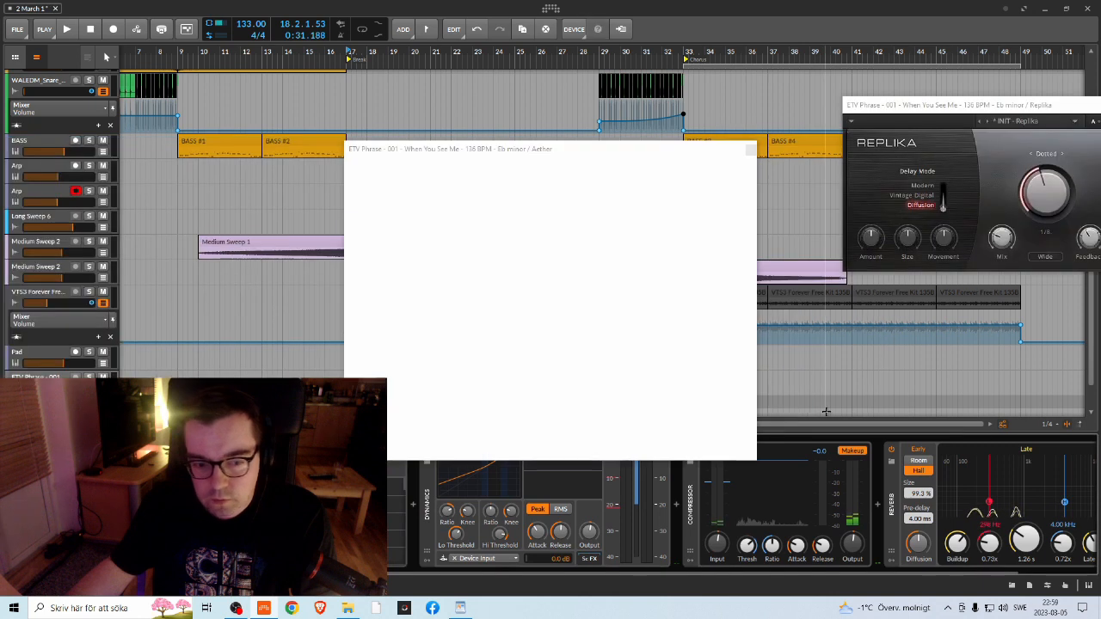
{"action": "key", "text": "space"}
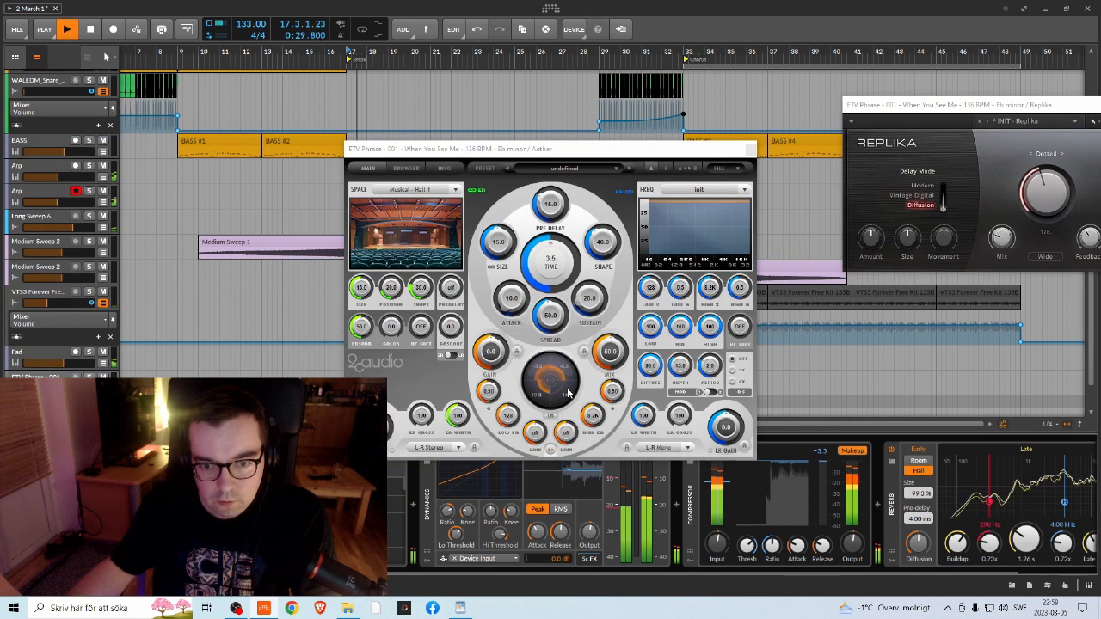
{"action": "key", "text": "space"}
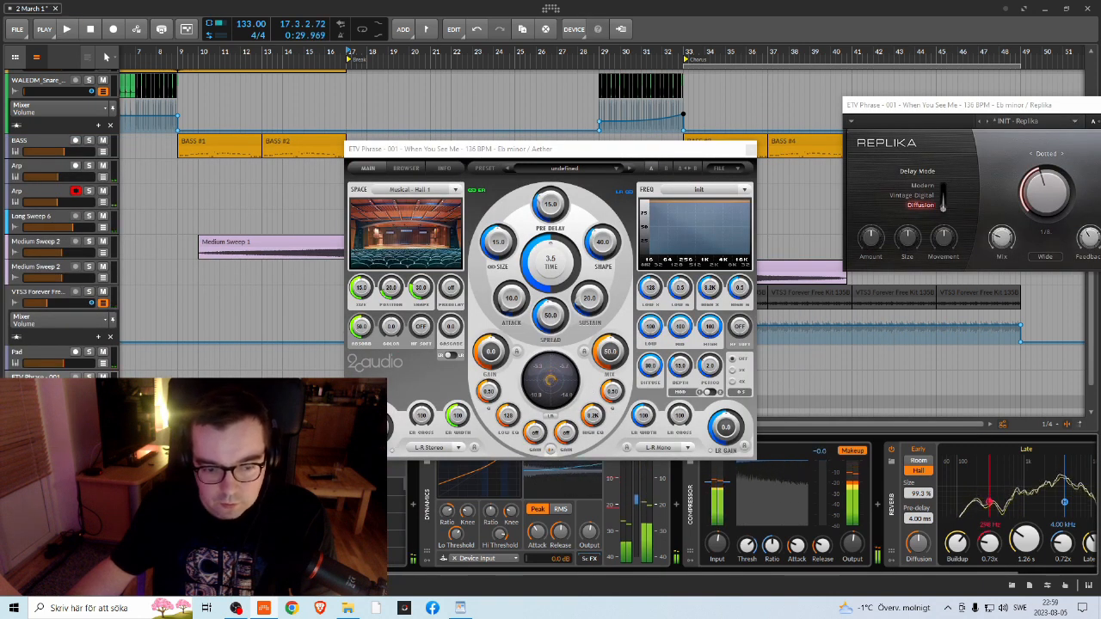
{"action": "scroll", "coordinate": [1087, 508], "scroll_direction": "right", "scroll_amount": 1}
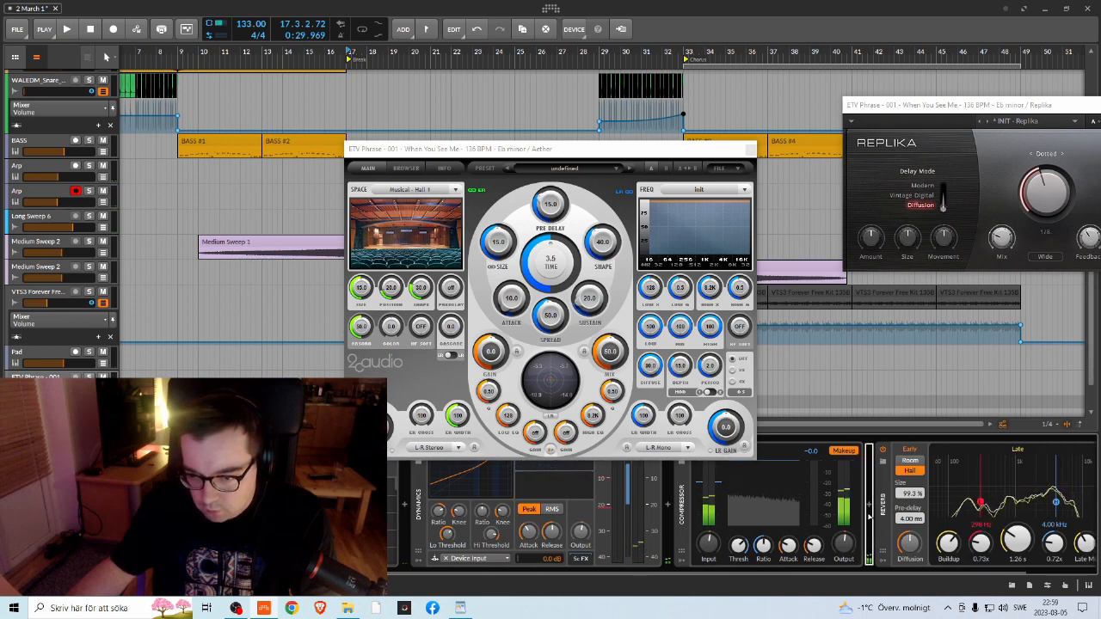
{"action": "scroll", "coordinate": [868, 516], "scroll_direction": "right", "scroll_amount": 3}
Step: Set Aether's reverb time to 0.71, try the Musical - Hall 2 space, choose Nature - Forest and replay the first vocal phrase
{"action": "key", "text": "space"}
{"action": "key", "text": "space"}
{"action": "left_click_drag", "start_coordinate": [555, 261], "coordinate": [557, 303]}
{"action": "left_click", "coordinate": [432, 190]}
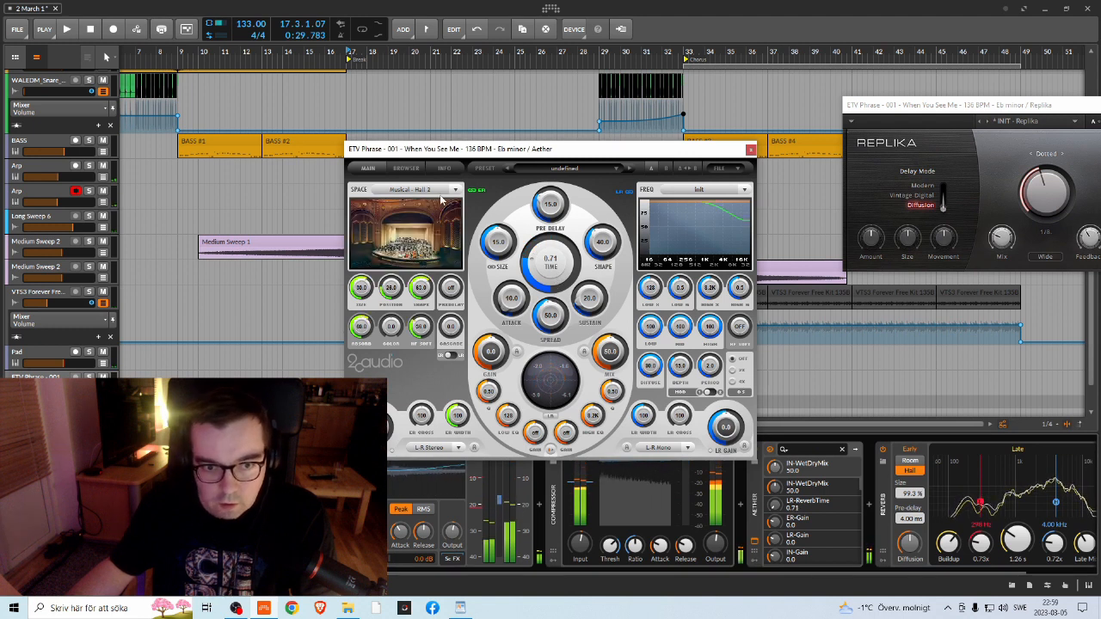
{"action": "left_click", "coordinate": [456, 190]}
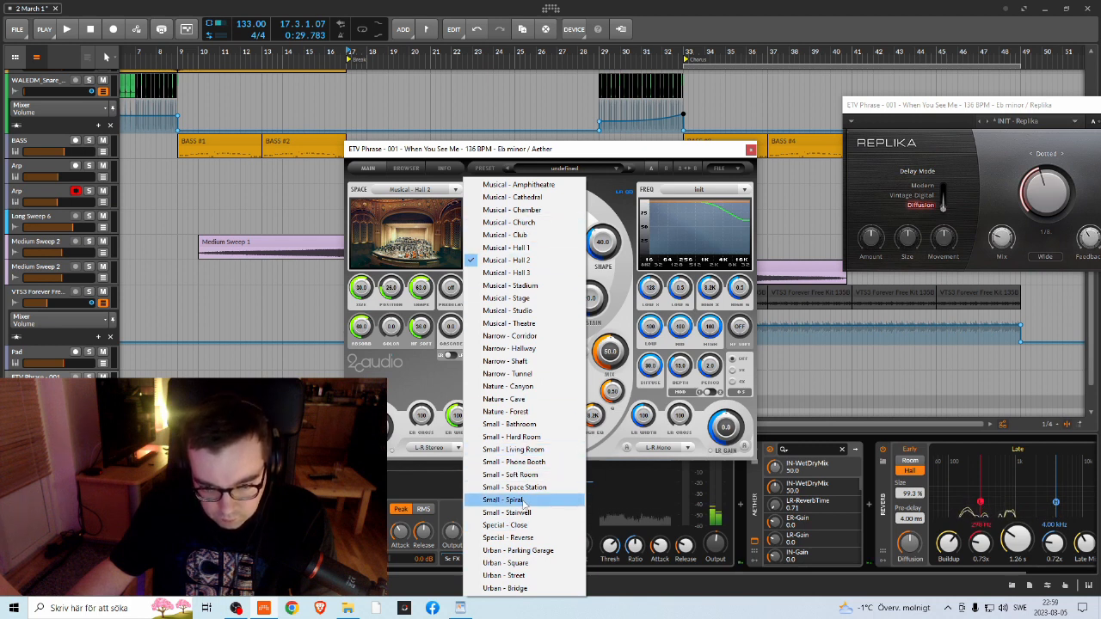
{"action": "left_click", "coordinate": [528, 414]}
{"action": "key", "text": "space"}
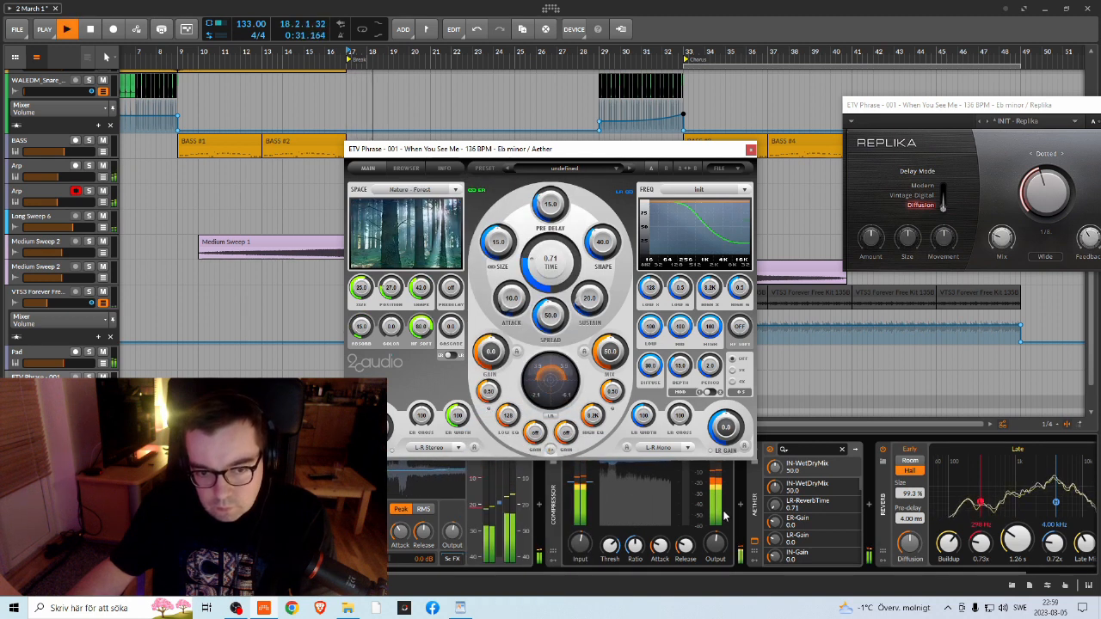
{"action": "key", "text": "space"}
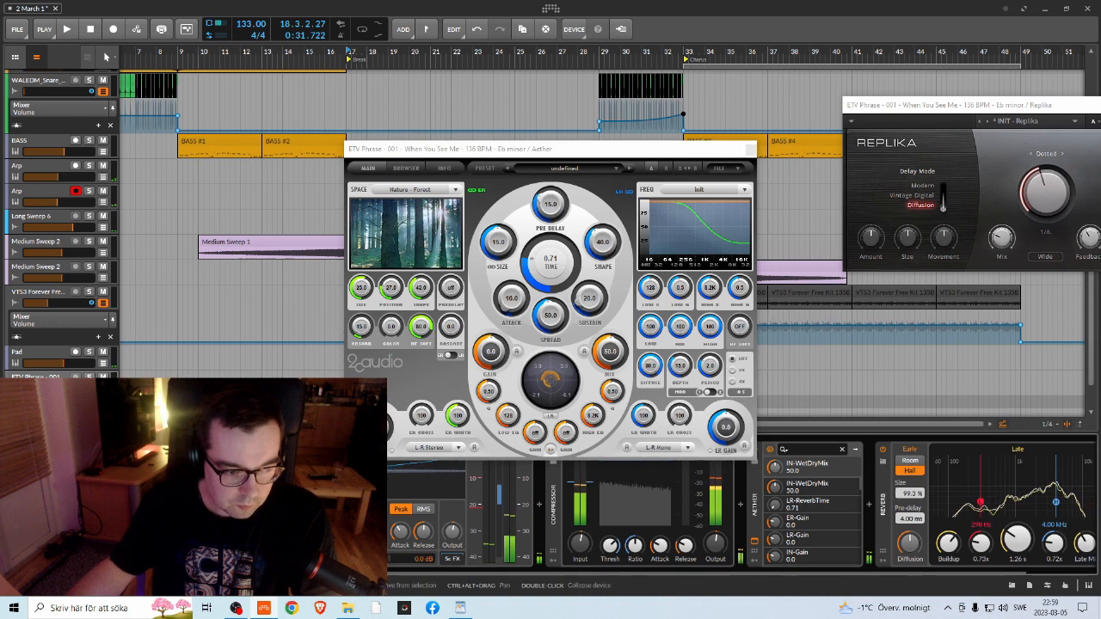
Step: Insert the Tool device before the Dynamics device in the vocal track's chain, play the phrase and close the Aether window
{"action": "left_click", "coordinate": [220, 505]}
{"action": "type", "text": "t"}
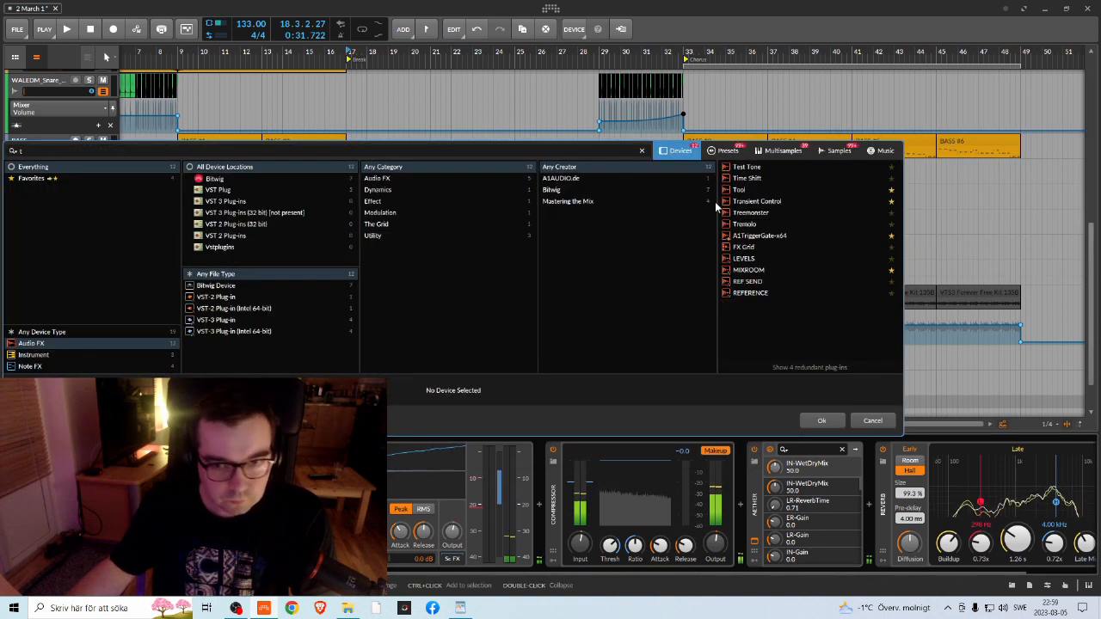
{"action": "left_click", "coordinate": [749, 189]}
{"action": "left_click", "coordinate": [833, 421]}
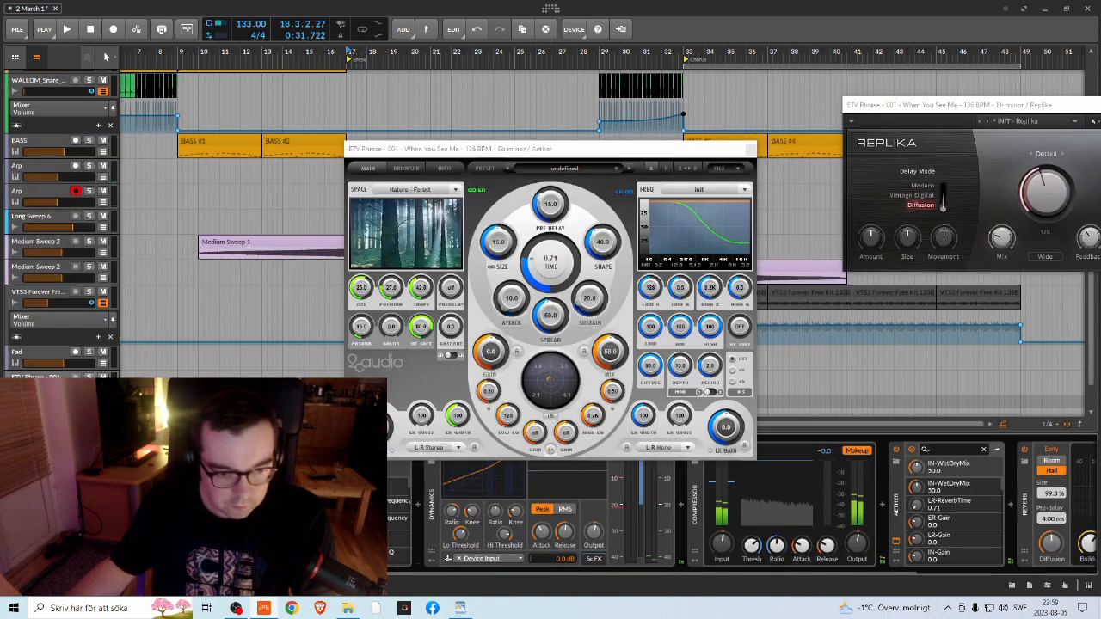
{"action": "key", "text": "space"}
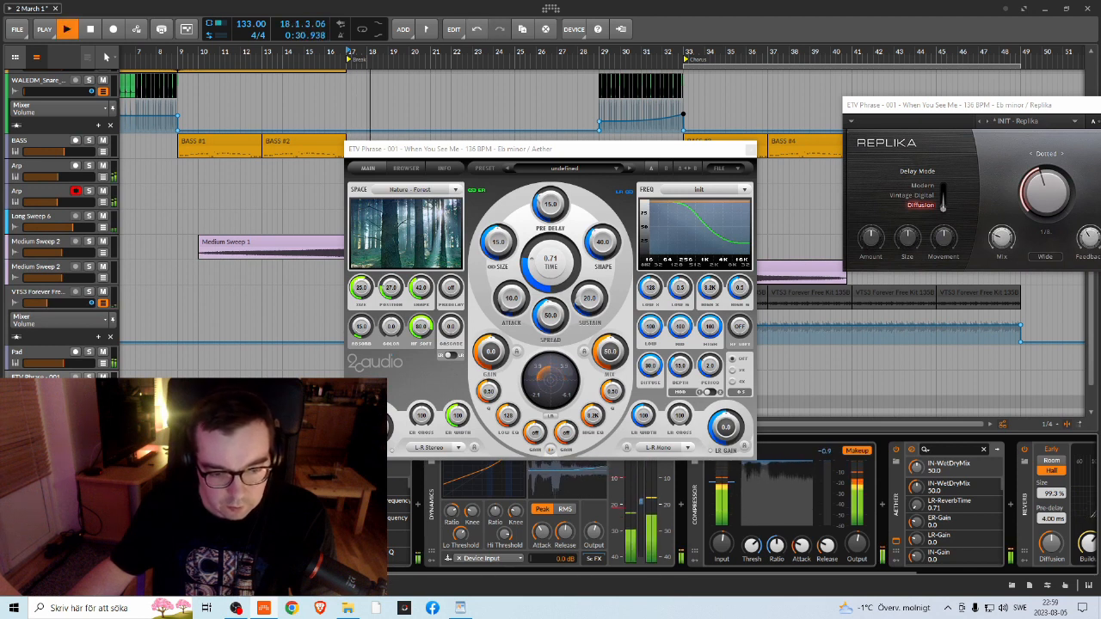
{"action": "left_click_drag", "start_coordinate": [671, 150], "coordinate": [671, 42]}
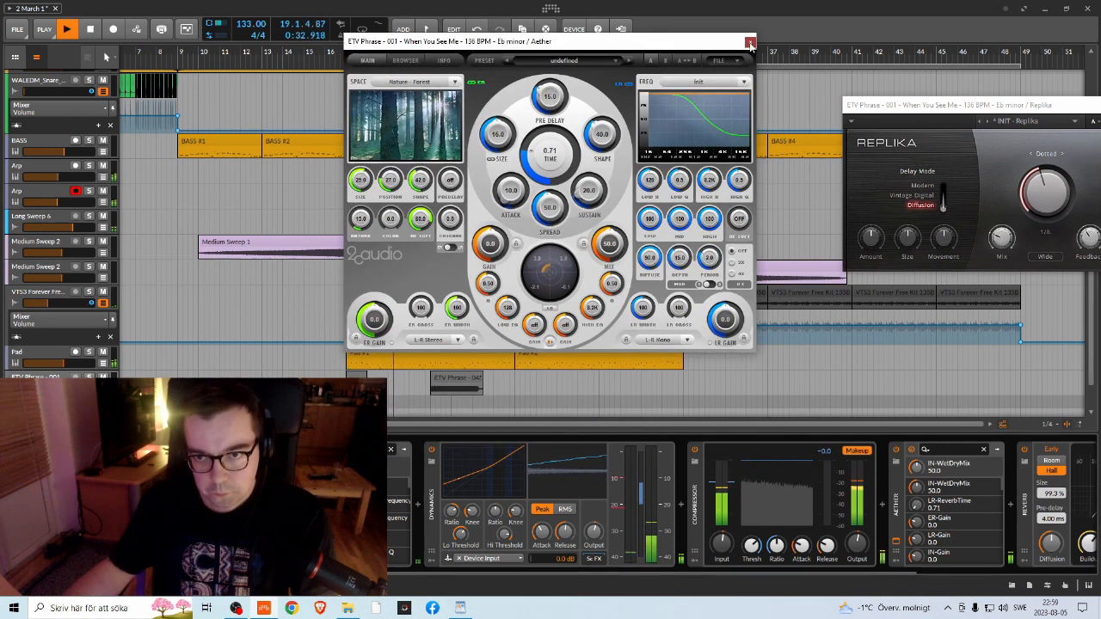
{"action": "left_click", "coordinate": [751, 42]}
Step: Adjust the Tool device on the vocal track while repeatedly replaying the phrases from bar 17
{"action": "key", "text": "space"}
{"action": "key", "text": "space"}
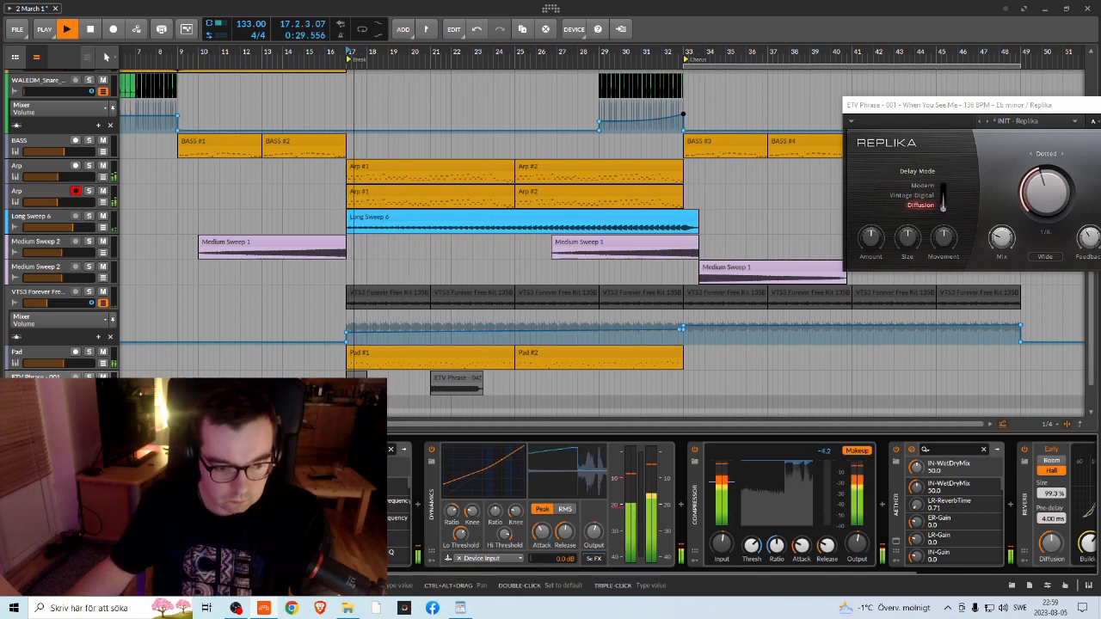
{"action": "key", "text": "space"}
{"action": "key", "text": "space"}
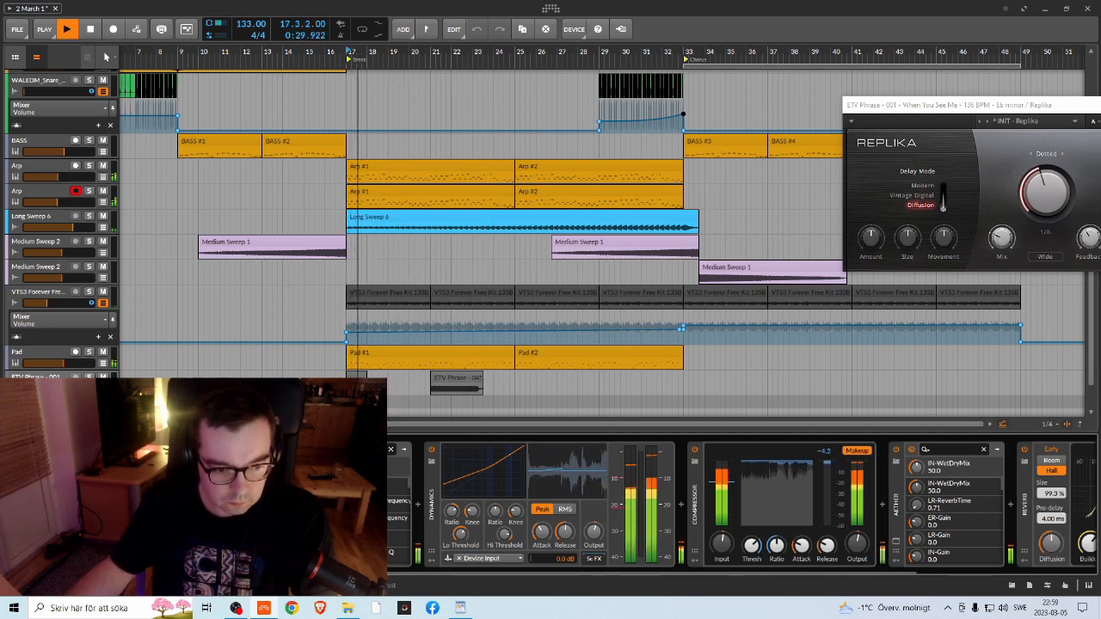
{"action": "key", "text": "space"}
{"action": "key", "text": "space"}
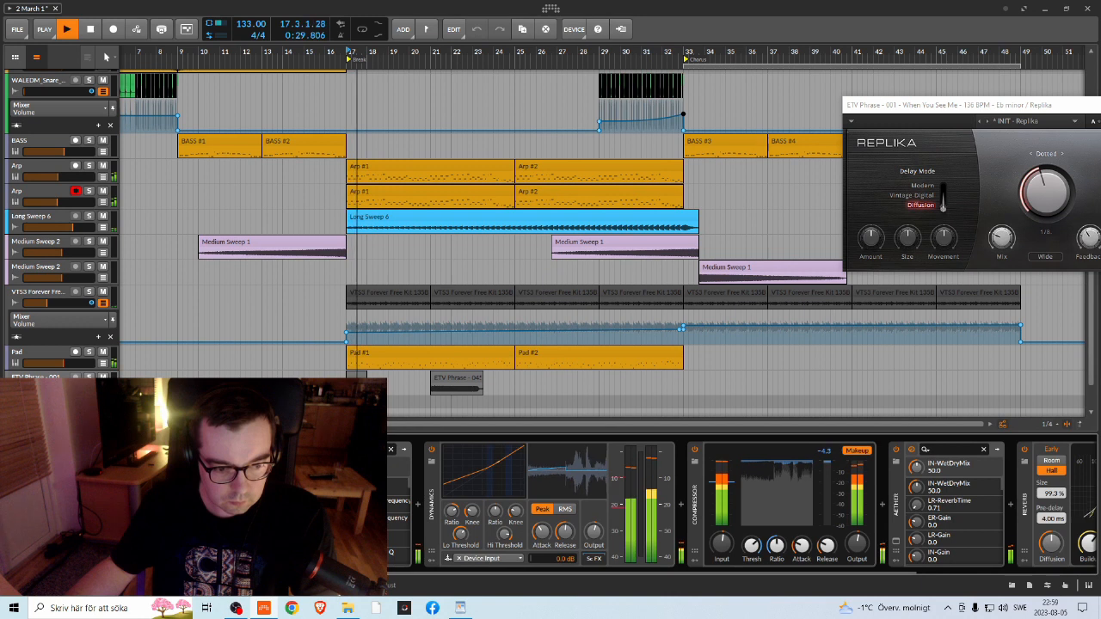
{"action": "key", "text": "space"}
{"action": "key", "text": "space"}
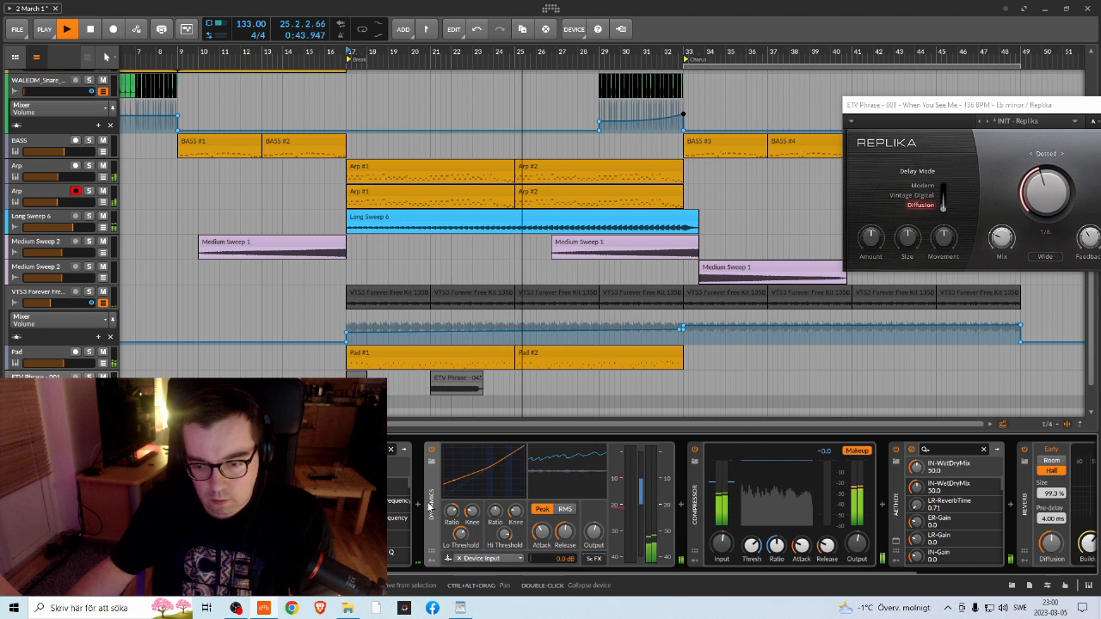
{"action": "key", "text": "space"}
Step: Move the Dynamics device between Aether and Reverb in the vocal chain, replay the phrase and switch Aether off
{"action": "key", "text": "space"}
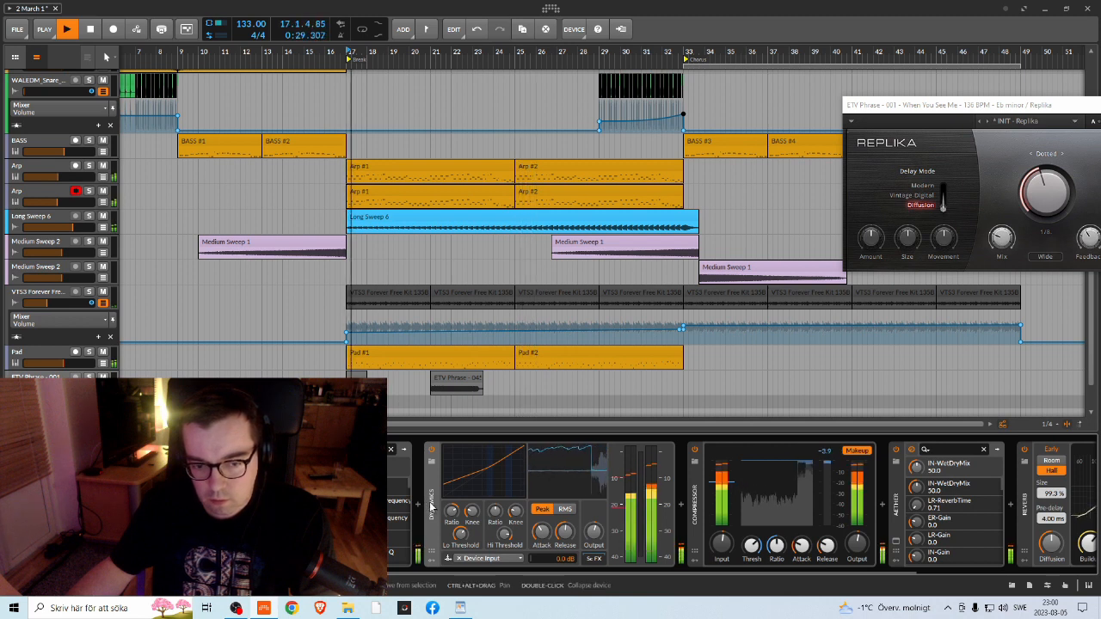
{"action": "left_click_drag", "start_coordinate": [877, 497], "coordinate": [879, 497]}
{"action": "key", "text": "space"}
{"action": "key", "text": "space"}
{"action": "left_click_drag", "start_coordinate": [633, 513], "coordinate": [762, 513]}
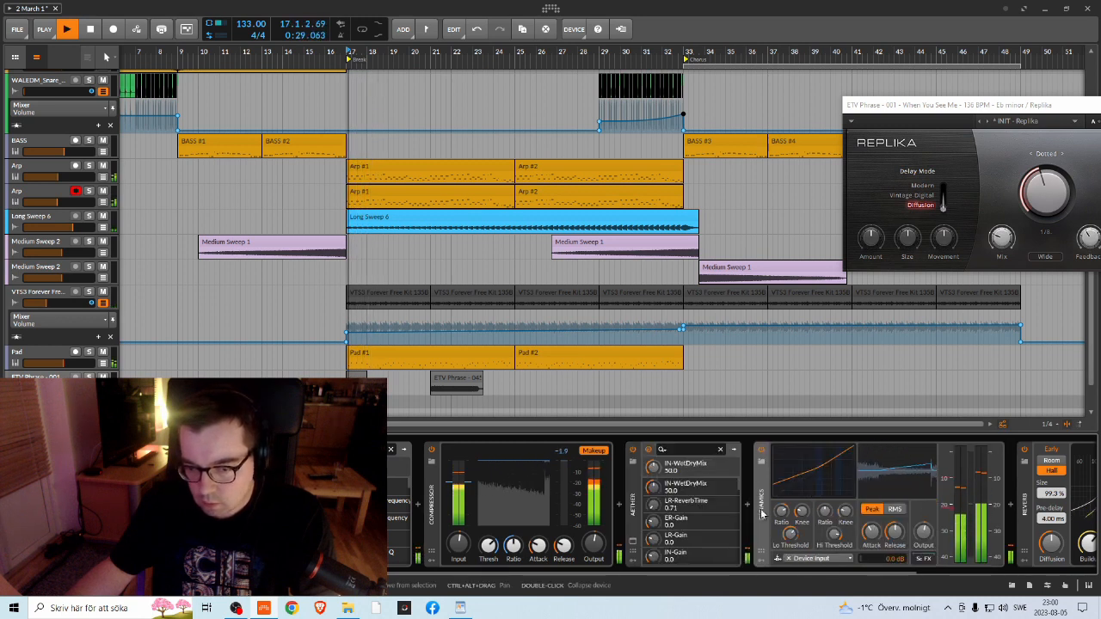
{"action": "key", "text": "space"}
{"action": "left_click", "coordinate": [633, 450]}
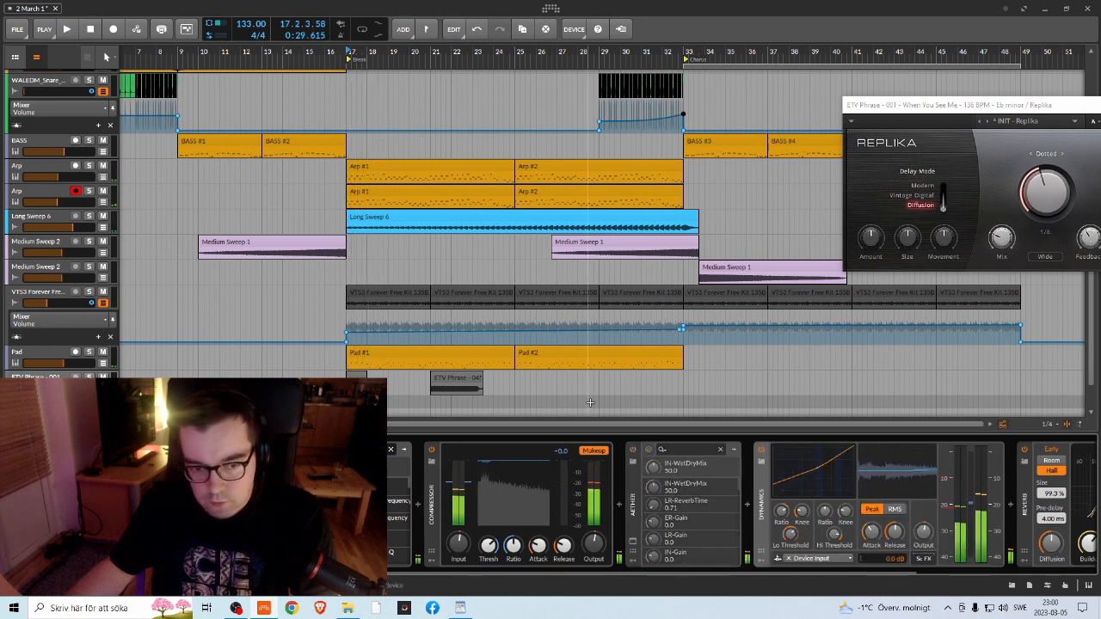
Step: Replay the vocal phrase from bar 17, comparing it with Dynamics on and off, and leave the Dynamics device switched off
{"action": "key", "text": "space"}
{"action": "key", "text": "space"}
{"action": "key", "text": "space"}
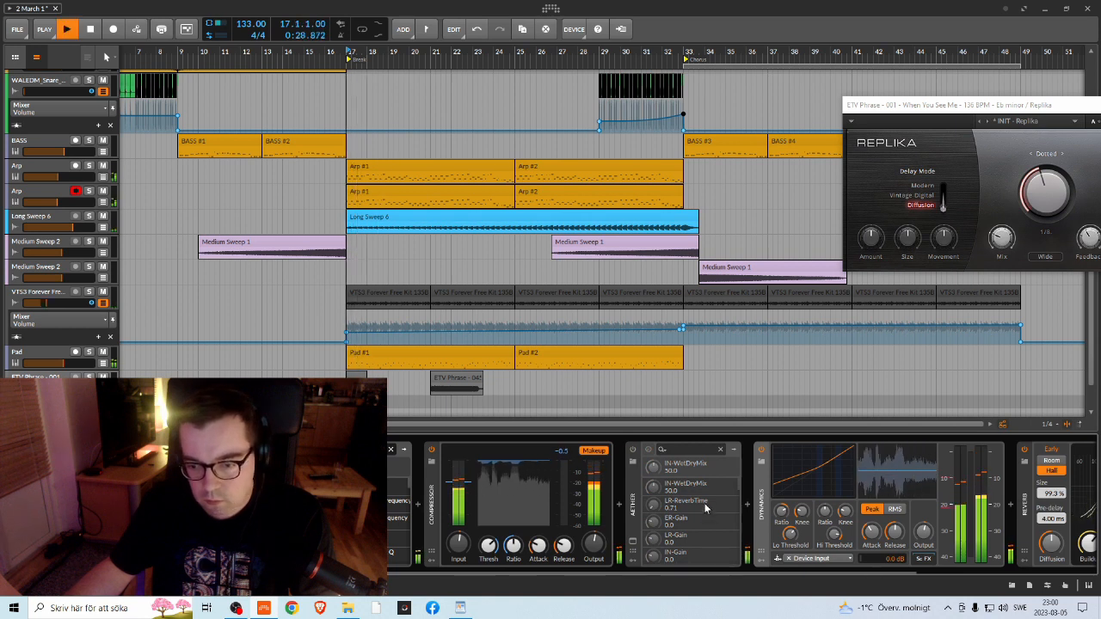
{"action": "key", "text": "space"}
{"action": "key", "text": "space"}
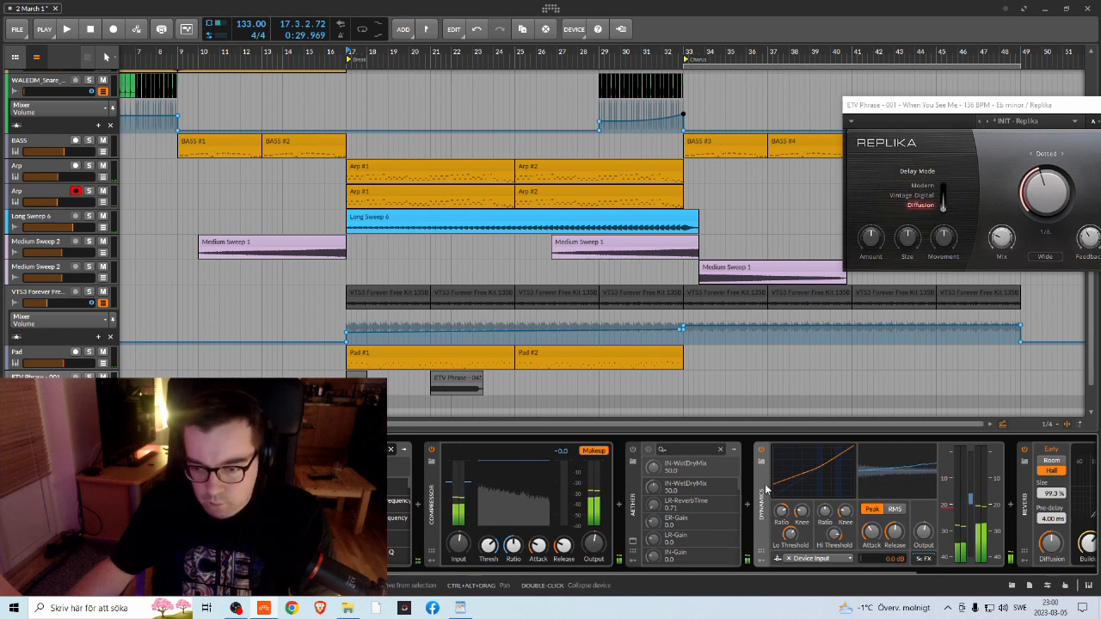
{"action": "left_click", "coordinate": [762, 450]}
{"action": "key", "text": "space"}
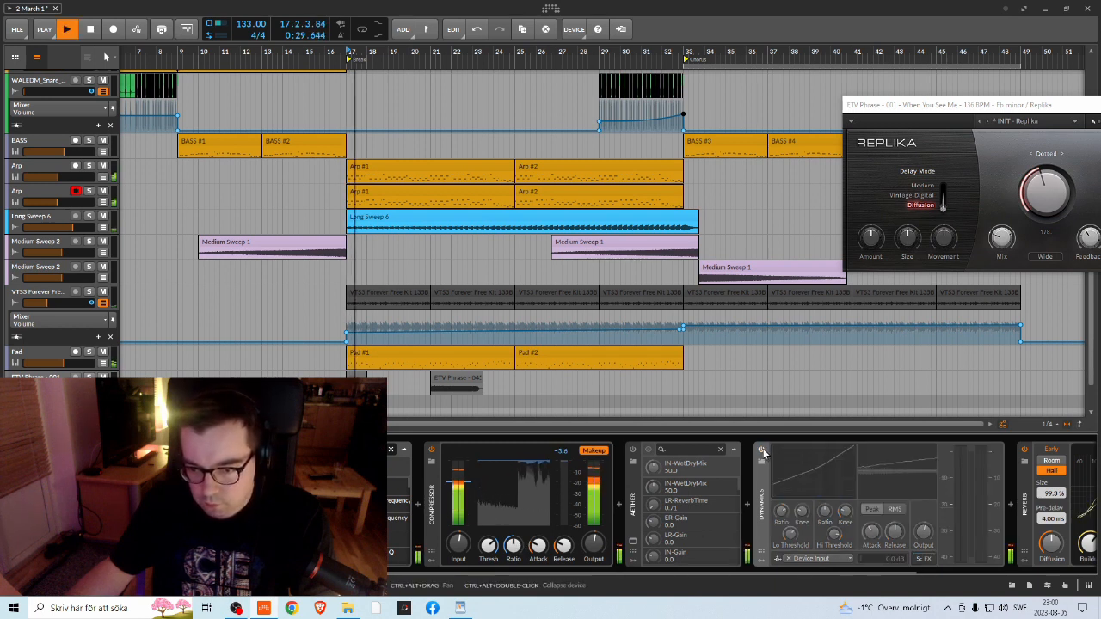
{"action": "key", "text": "space"}
{"action": "left_click", "coordinate": [763, 450]}
{"action": "key", "text": "space"}
{"action": "key", "text": "space"}
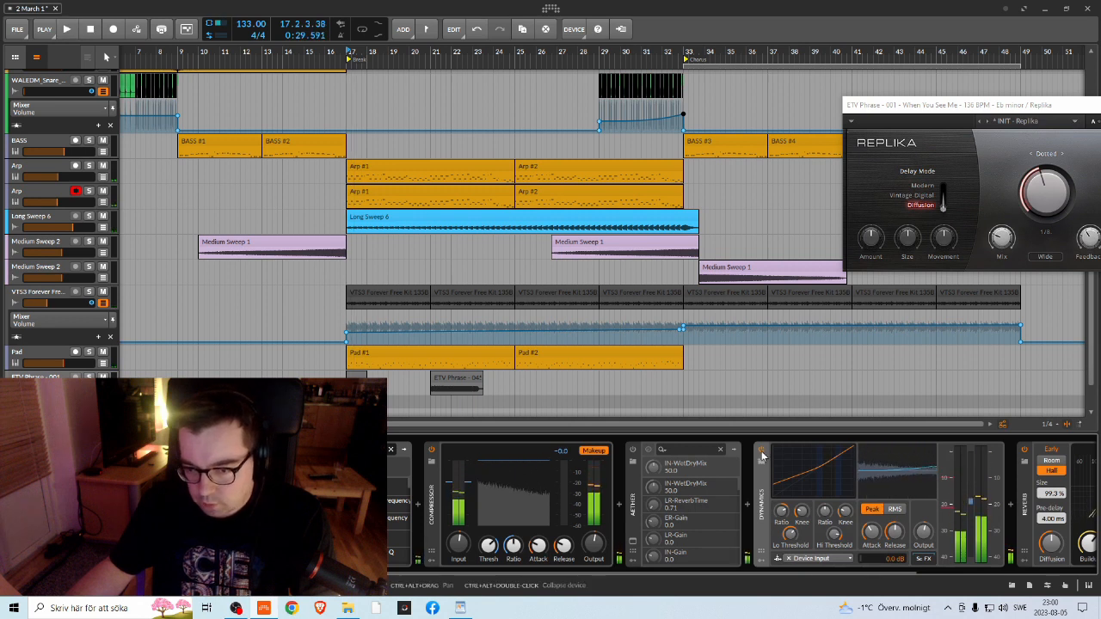
Step: Set the Reverb device's pre-delay to 2.00 ms while replaying the phrase from bar 17, and switch Aether back on
{"action": "scroll", "coordinate": [796, 513], "scroll_direction": "down", "scroll_amount": 5}
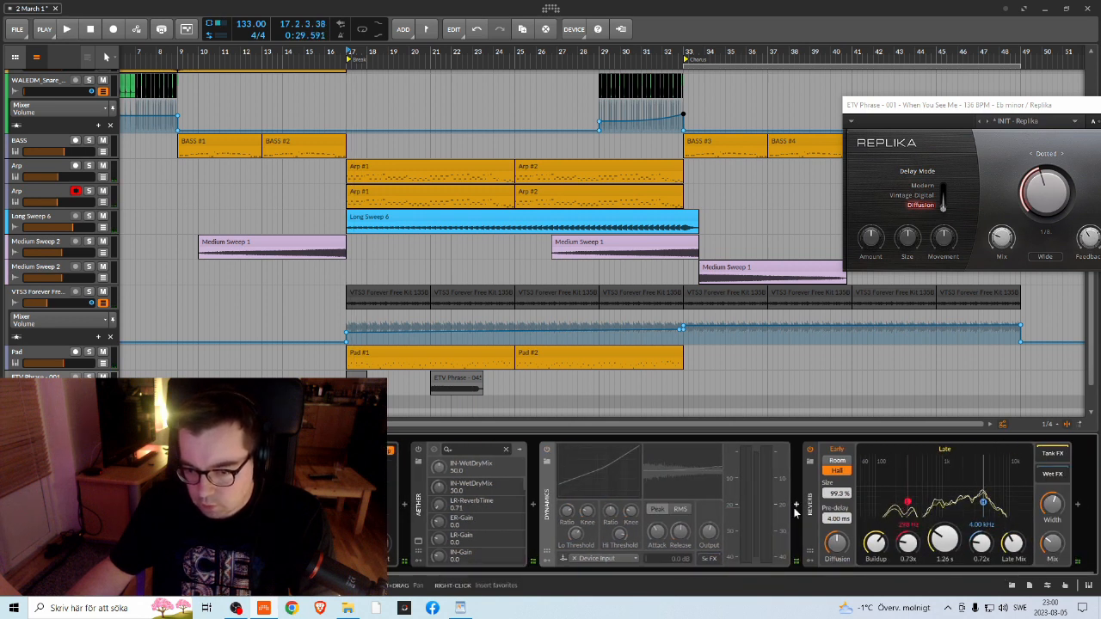
{"action": "key", "text": "space"}
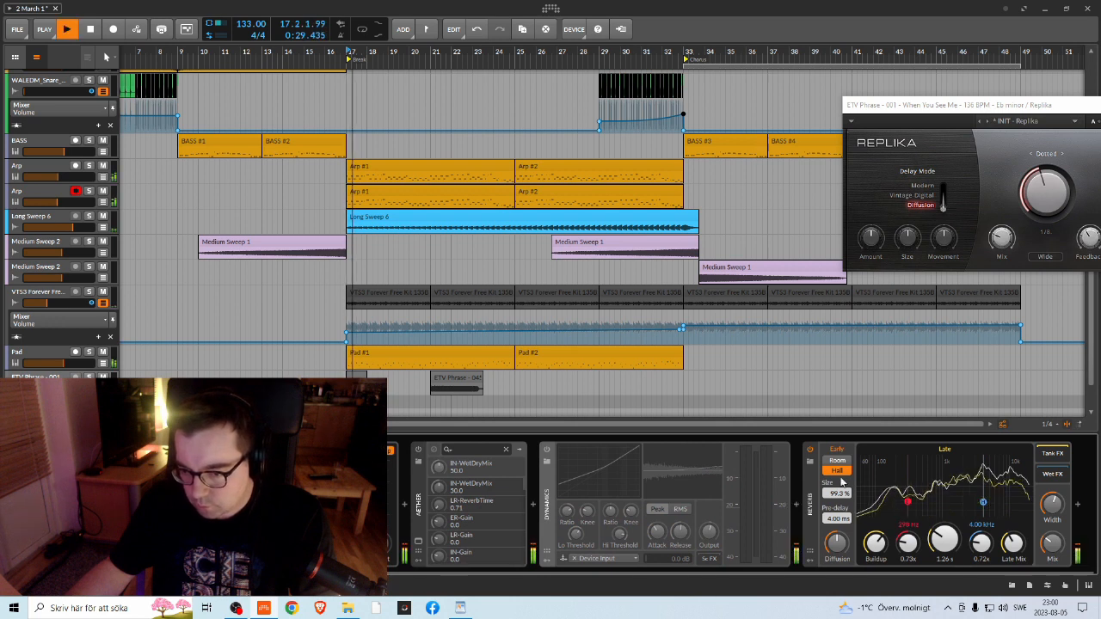
{"action": "left_click_drag", "start_coordinate": [832, 522], "coordinate": [832, 531]}
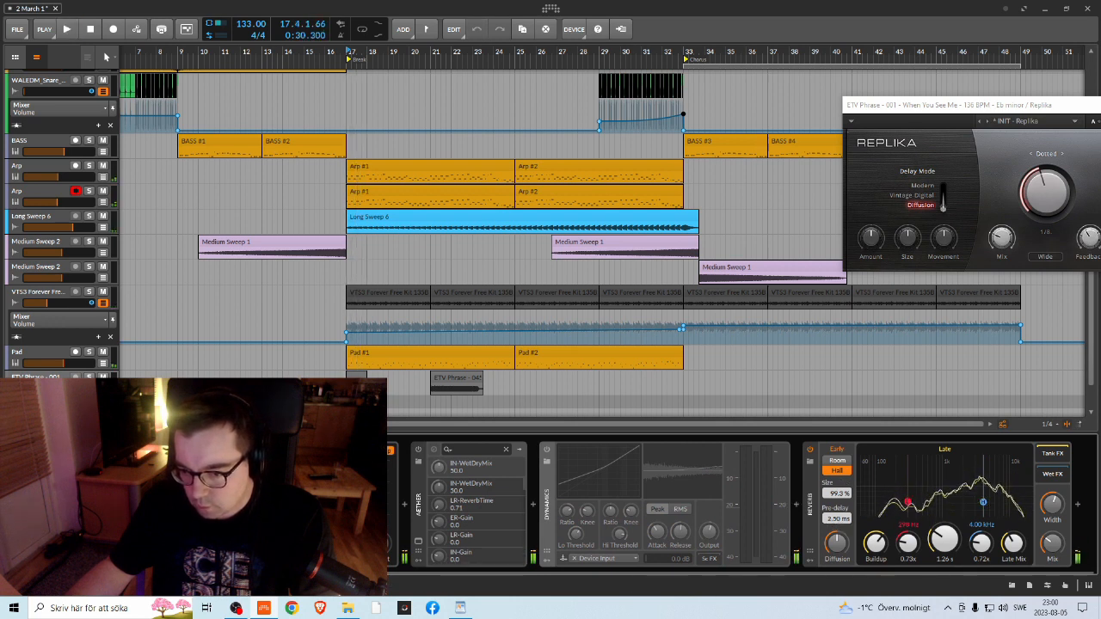
{"action": "key", "text": "space"}
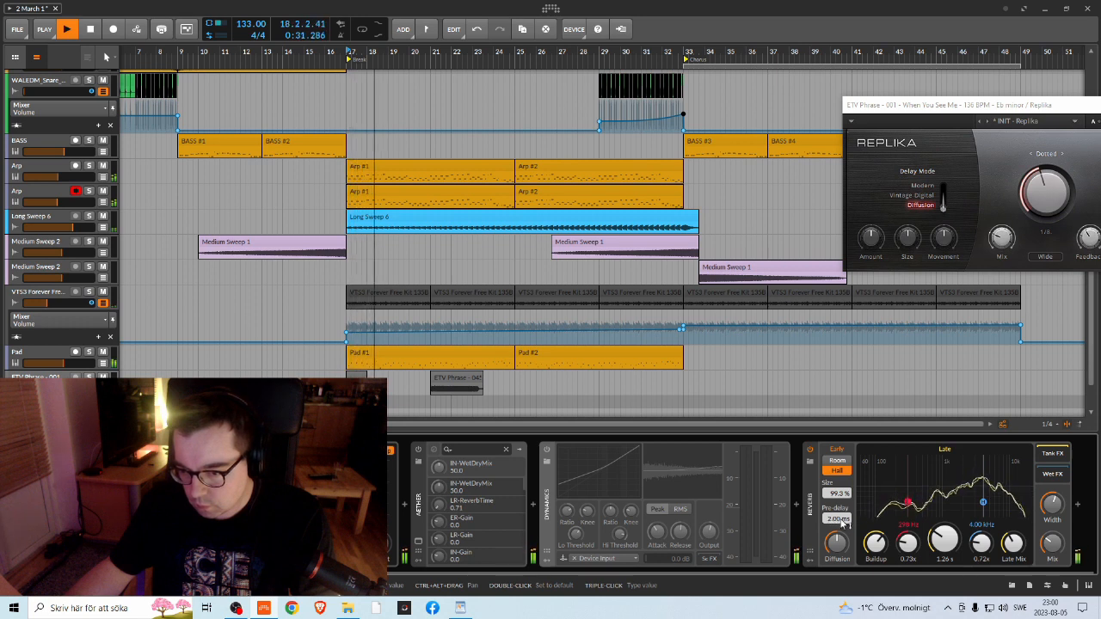
{"action": "key", "text": "space"}
{"action": "key", "text": "space"}
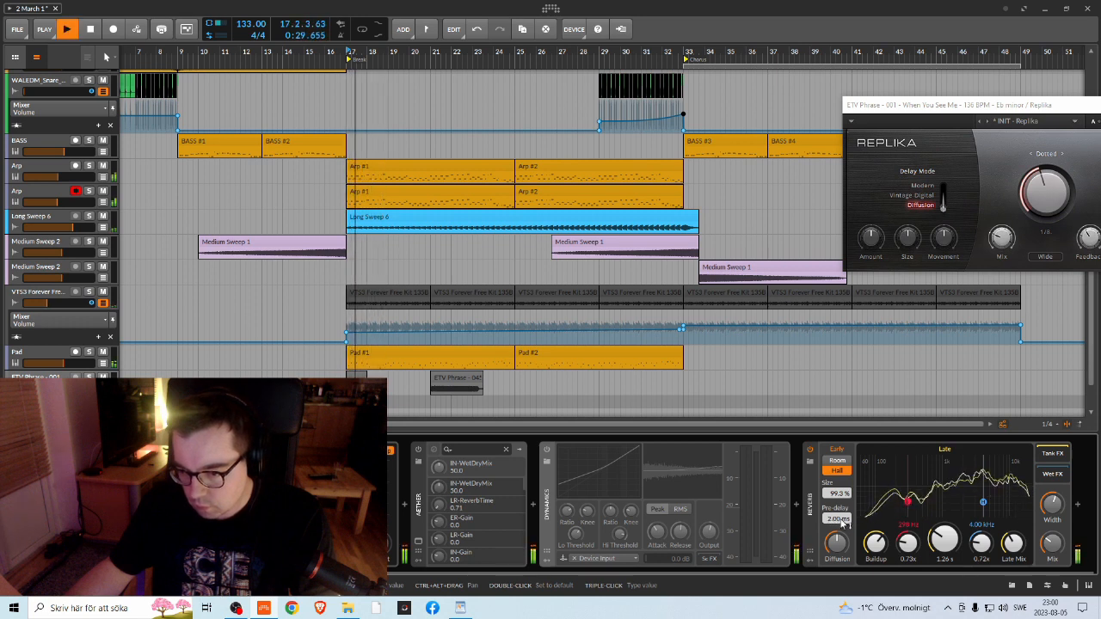
{"action": "key", "text": "space"}
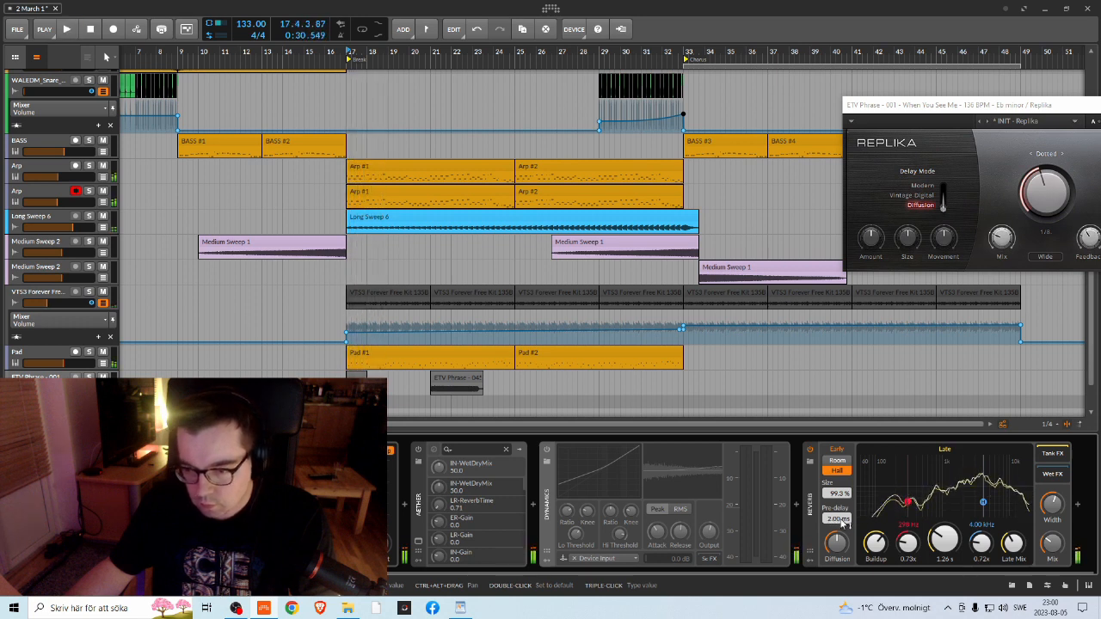
{"action": "left_click", "coordinate": [415, 450]}
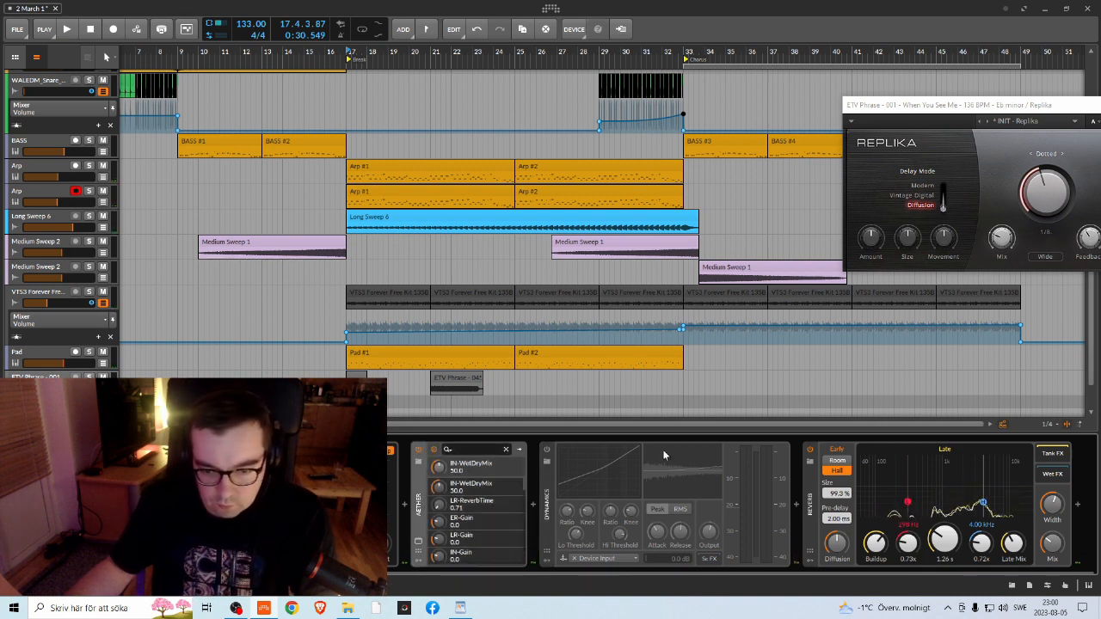
Step: Bypass the Aether reverb on the vocal phrase track while replaying it, and delete the device
{"action": "key", "text": "space"}
{"action": "key", "text": "space"}
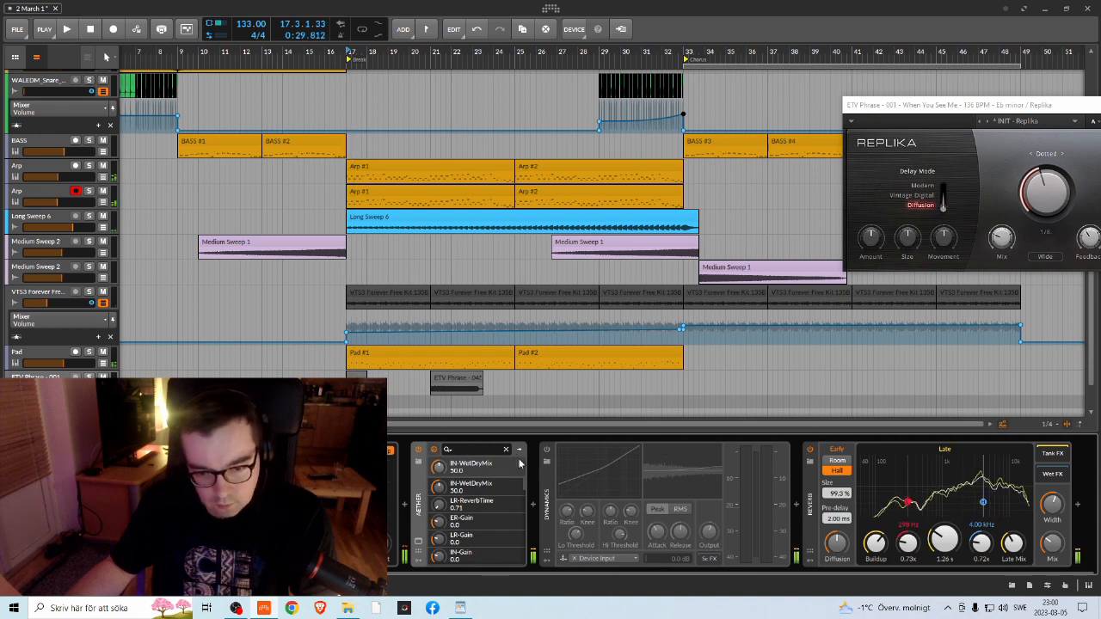
{"action": "left_click", "coordinate": [418, 451]}
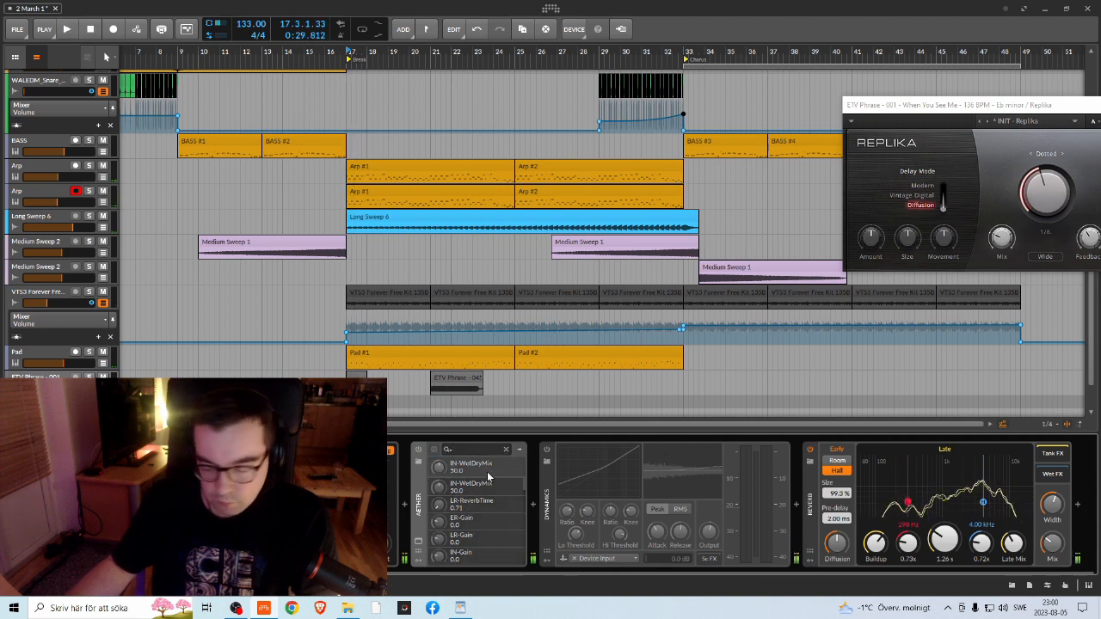
{"action": "key", "text": "Delete"}
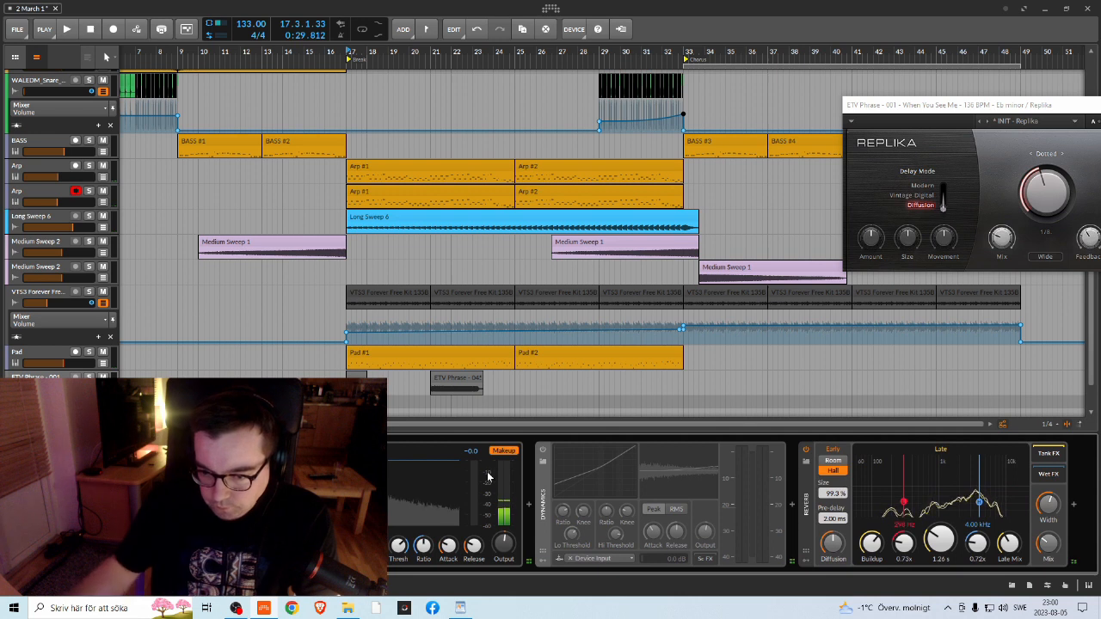
Step: Set the Reverb's pre-delay to 1.00 ms while replaying the phrase from bar 17
{"action": "key", "text": "space"}
{"action": "left_click_drag", "start_coordinate": [840, 557], "coordinate": [839, 591]}
{"action": "key", "text": "space"}
{"action": "key", "text": "space"}
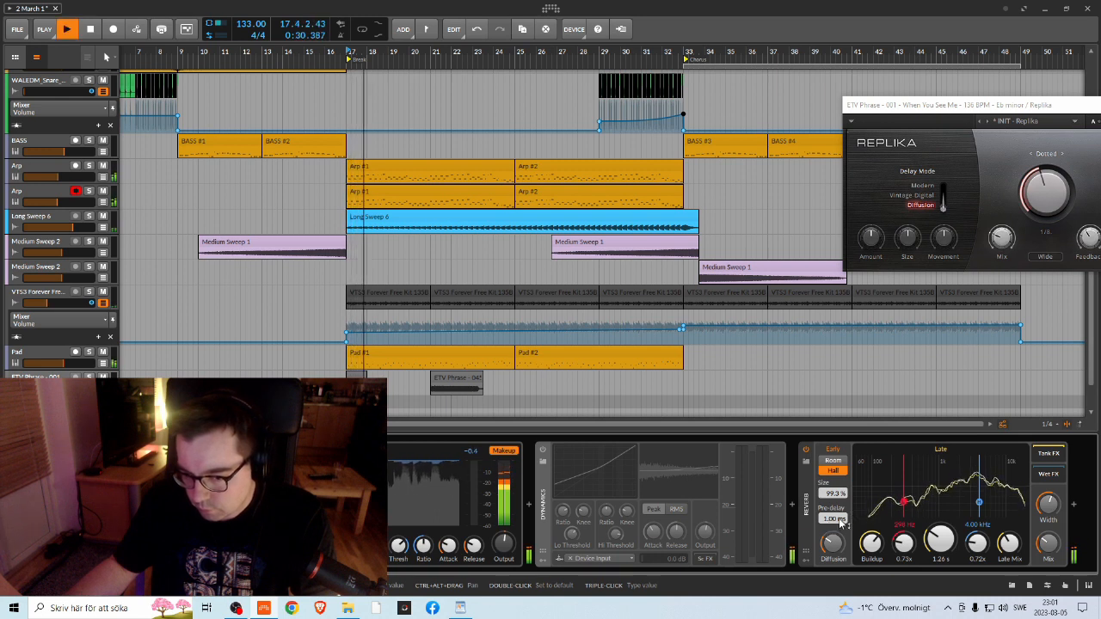
Step: Compare the phrase with the Dynamics device switched on and off
{"action": "left_click", "coordinate": [544, 449]}
{"action": "key", "text": "space"}
{"action": "key", "text": "space"}
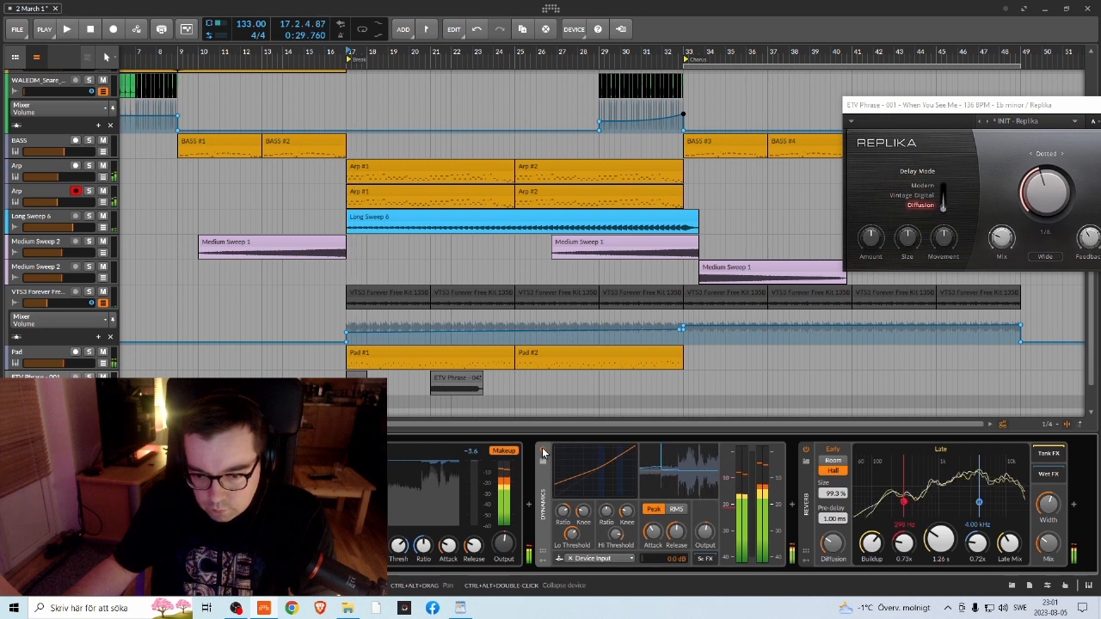
{"action": "left_click", "coordinate": [544, 449]}
{"action": "key", "text": "space"}
{"action": "key", "text": "space"}
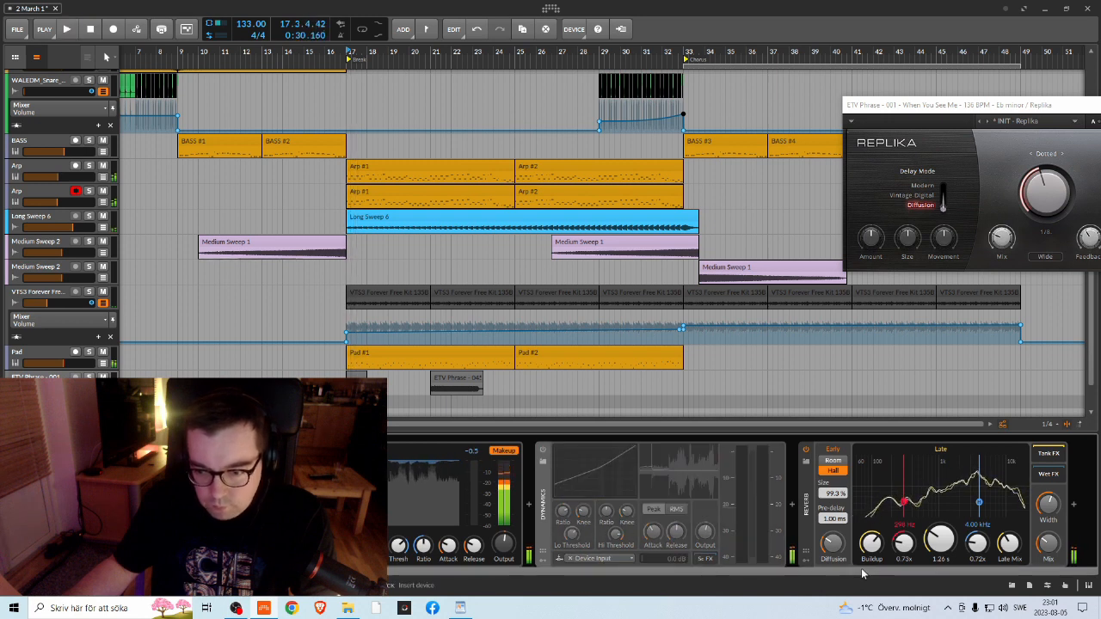
Step: Raise Replika's delay mix to about 65% / 35% while auditioning the phrase from bar 17, and close the plug-in
{"action": "scroll", "coordinate": [602, 579], "scroll_direction": "up", "scroll_amount": 2}
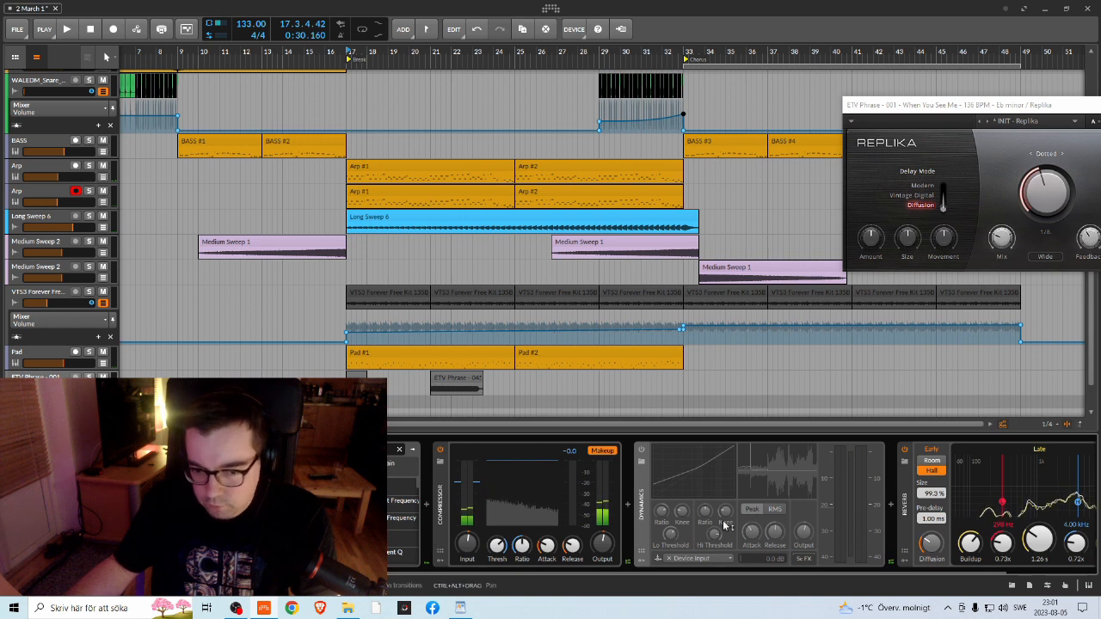
{"action": "left_click_drag", "start_coordinate": [943, 111], "coordinate": [703, 129]}
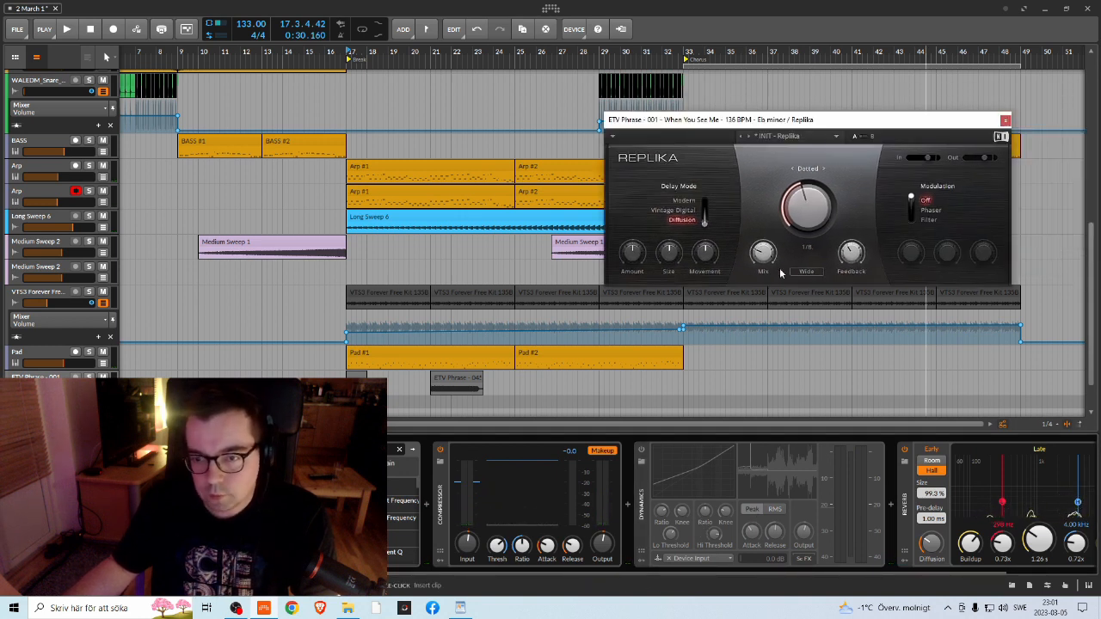
{"action": "key", "text": "space"}
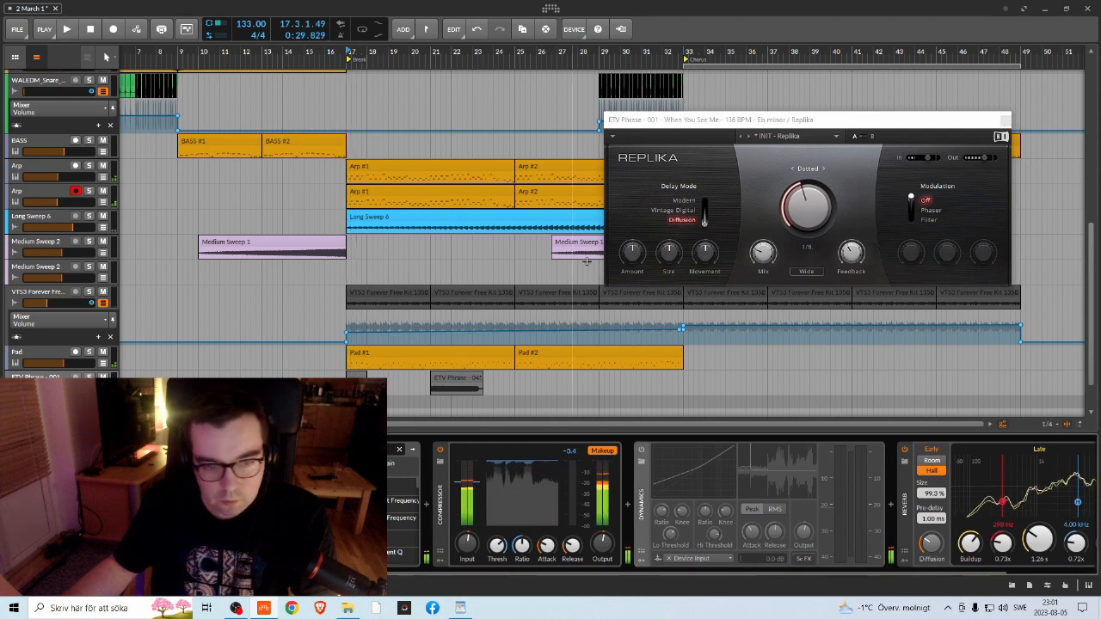
{"action": "key", "text": "space"}
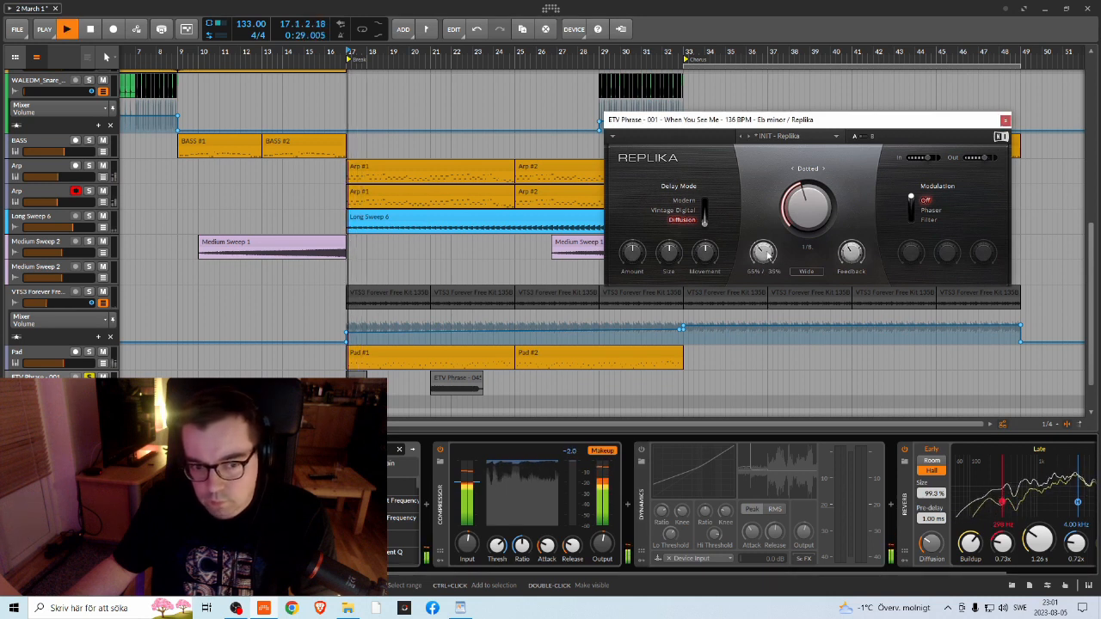
{"action": "key", "text": "space"}
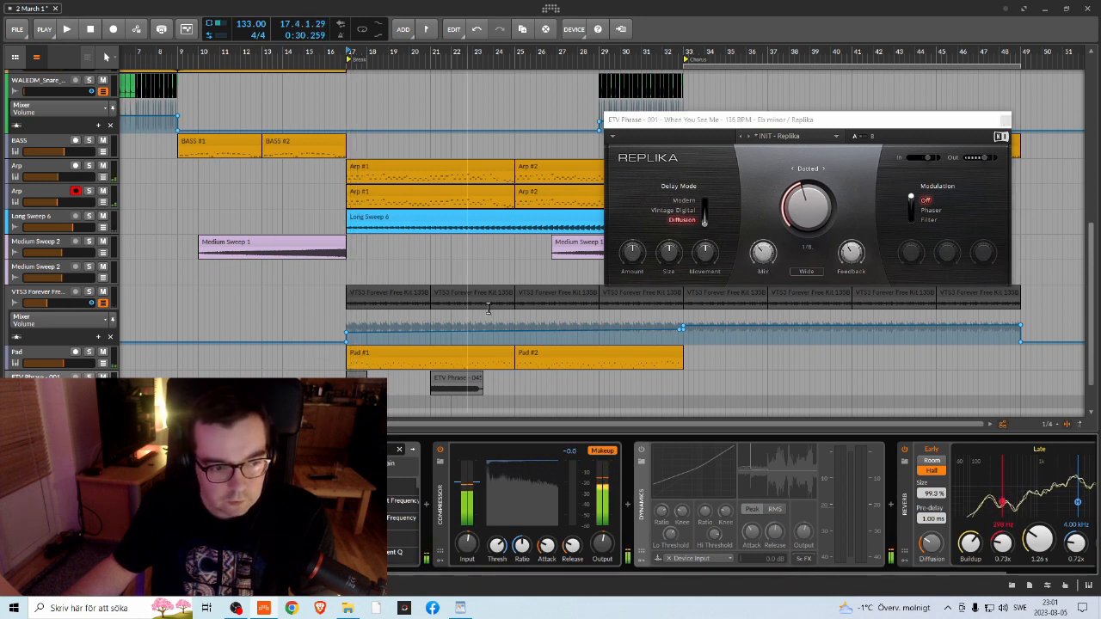
{"action": "key", "text": "space"}
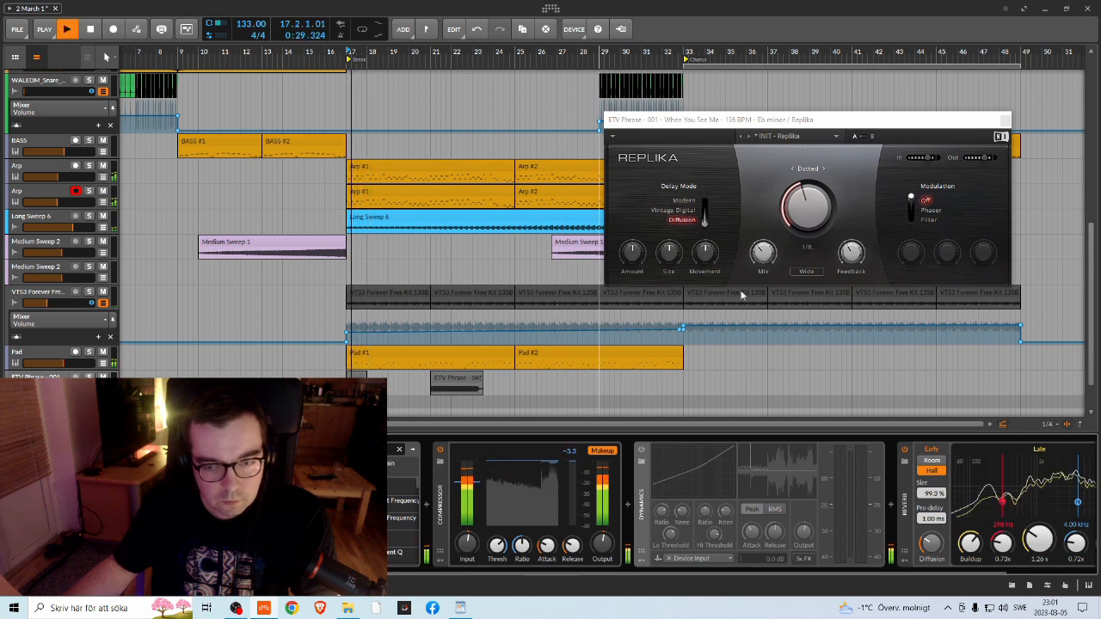
{"action": "key", "text": "space"}
{"action": "left_click_drag", "start_coordinate": [771, 255], "coordinate": [771, 257]}
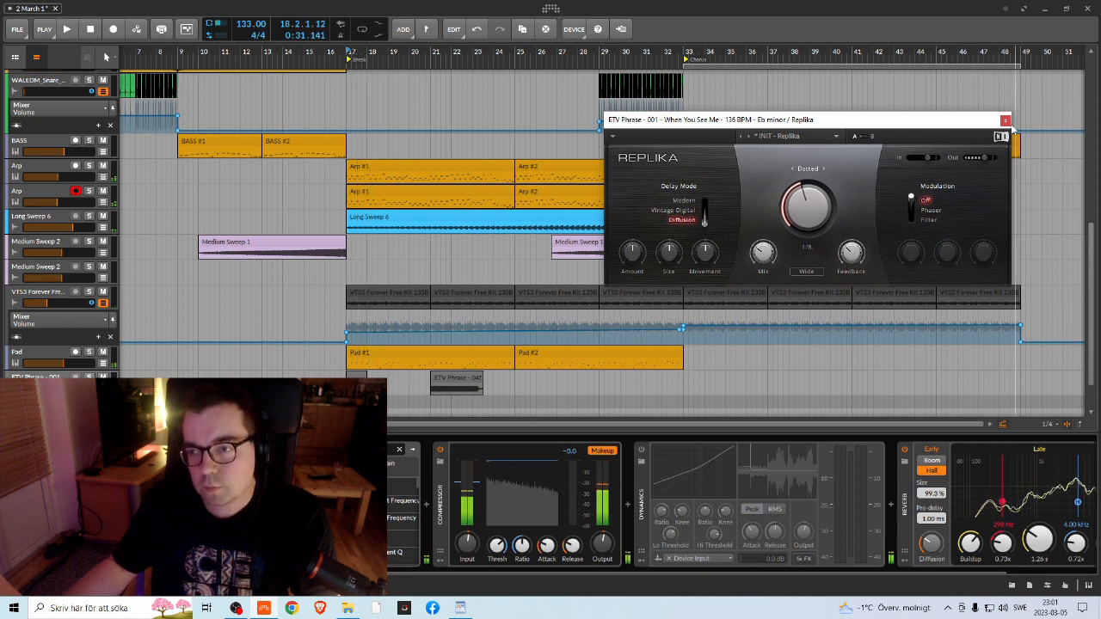
{"action": "left_click", "coordinate": [1006, 120]}
Step: With the Dynamics device active during playback, set its attack to about 5.73 ms and adjust its release
{"action": "key", "text": "space"}
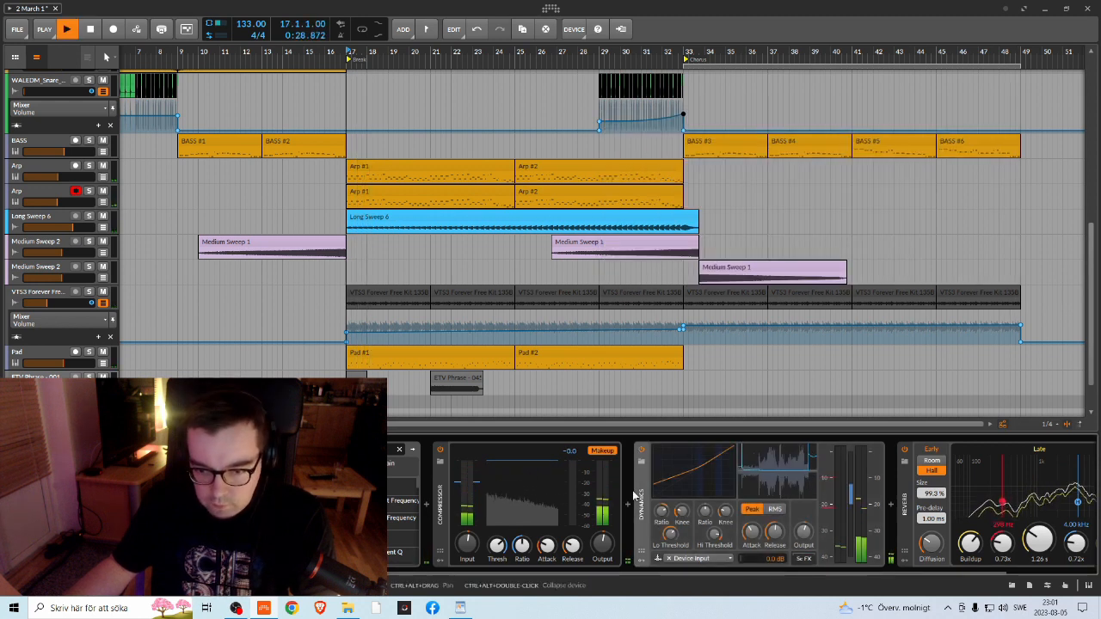
{"action": "left_click_drag", "start_coordinate": [752, 533], "coordinate": [752, 528]}
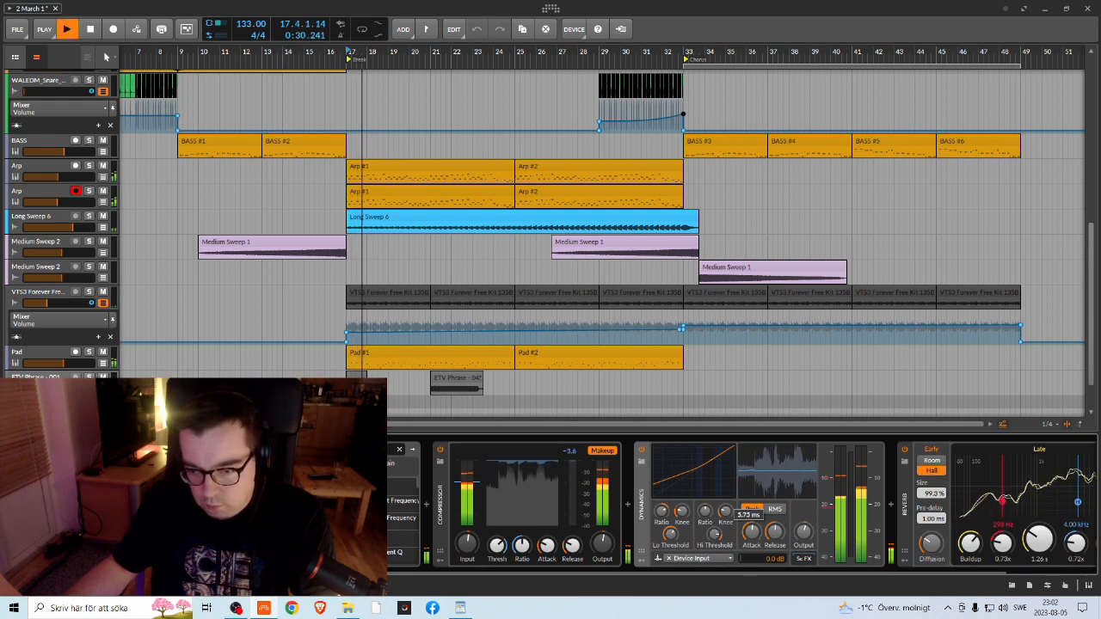
{"action": "key", "text": "space"}
{"action": "key", "text": "space"}
{"action": "left_click_drag", "start_coordinate": [777, 537], "coordinate": [777, 572]}
Step: Try the Dynamics output at about +0.5 dB while repeatedly replaying the phrase
{"action": "key", "text": "space"}
{"action": "key", "text": "space"}
{"action": "key", "text": "space"}
{"action": "key", "text": "space"}
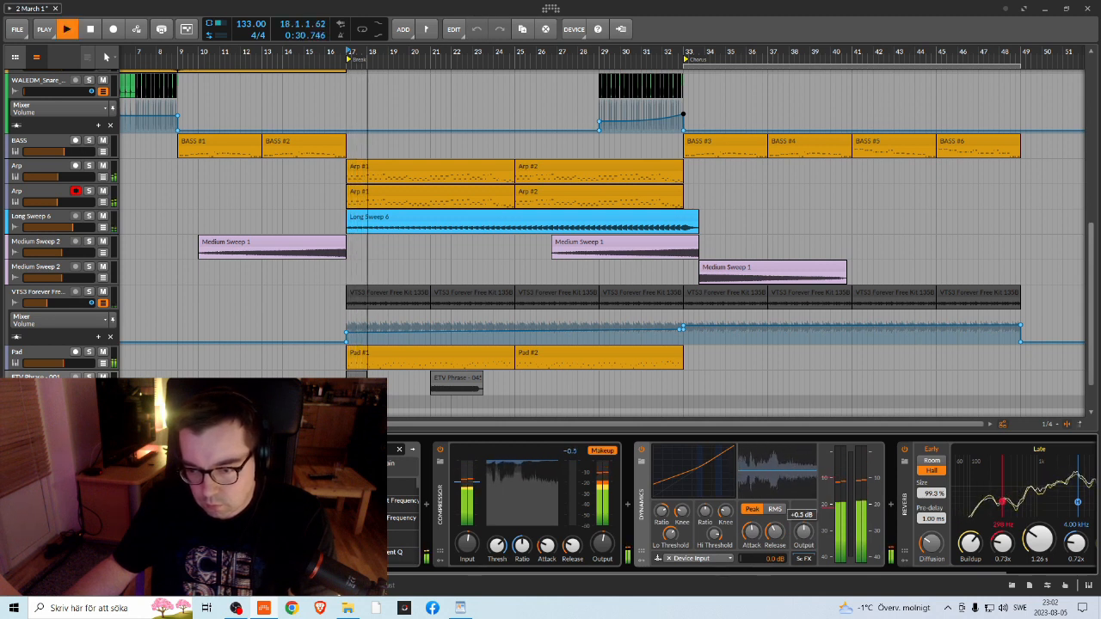
{"action": "key", "text": "space"}
{"action": "key", "text": "space"}
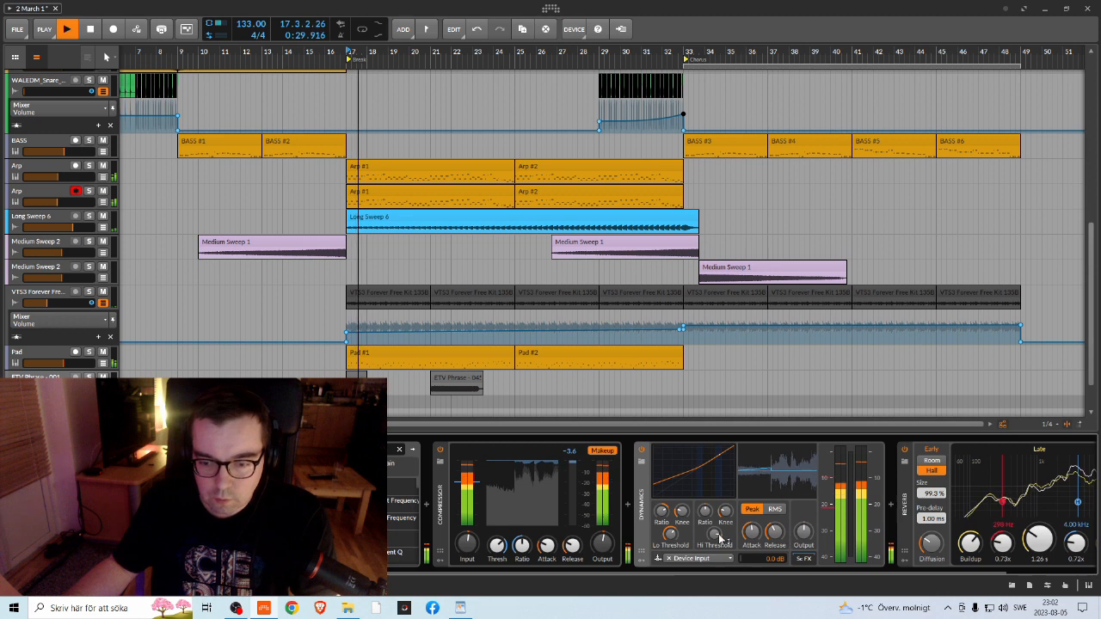
{"action": "key", "text": "space"}
{"action": "key", "text": "space"}
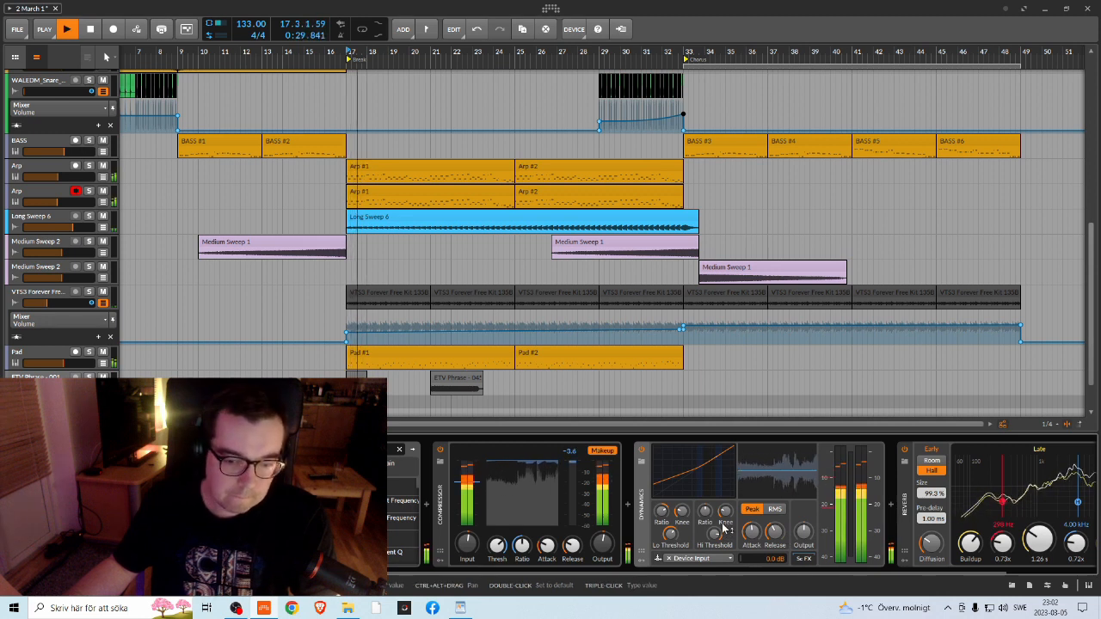
{"action": "key", "text": "space"}
Step: Fine-tune the Reverb's mix amount while repeatedly replaying the phrase from bar 17
{"action": "left_click_drag", "start_coordinate": [761, 572], "coordinate": [830, 572]}
{"action": "key", "text": "space"}
{"action": "left_click_drag", "start_coordinate": [1048, 547], "coordinate": [1048, 542]}
{"action": "key", "text": "space"}
{"action": "key", "text": "space"}
{"action": "left_click_drag", "start_coordinate": [1048, 543], "coordinate": [1043, 544]}
{"action": "key", "text": "space"}
{"action": "key", "text": "space"}
{"action": "key", "text": "space"}
{"action": "key", "text": "space"}
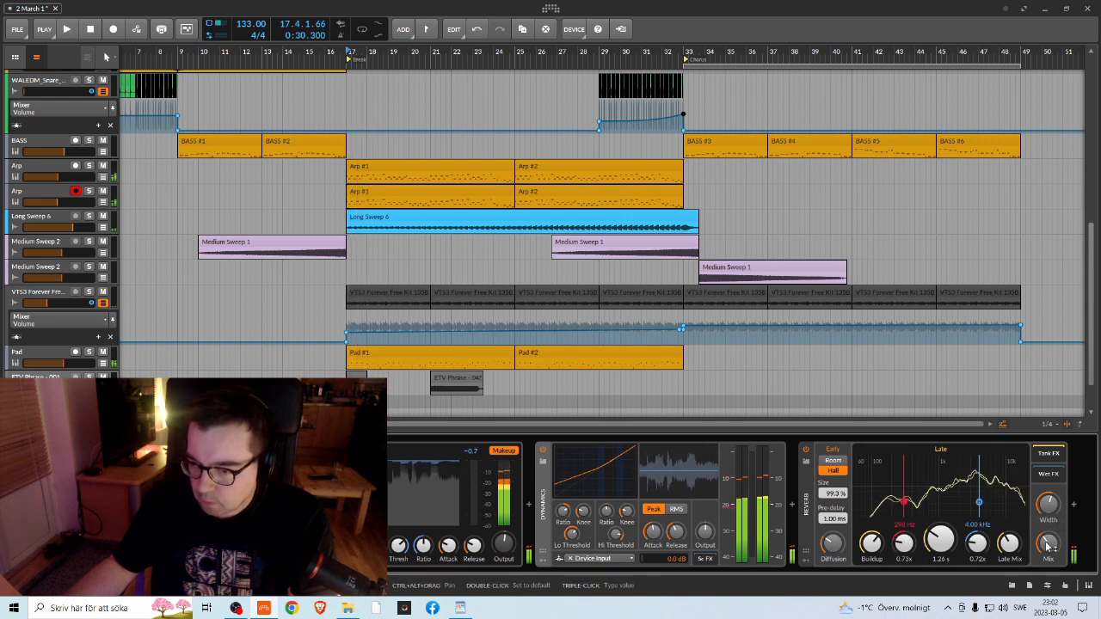
{"action": "key", "text": "space"}
{"action": "key", "text": "space"}
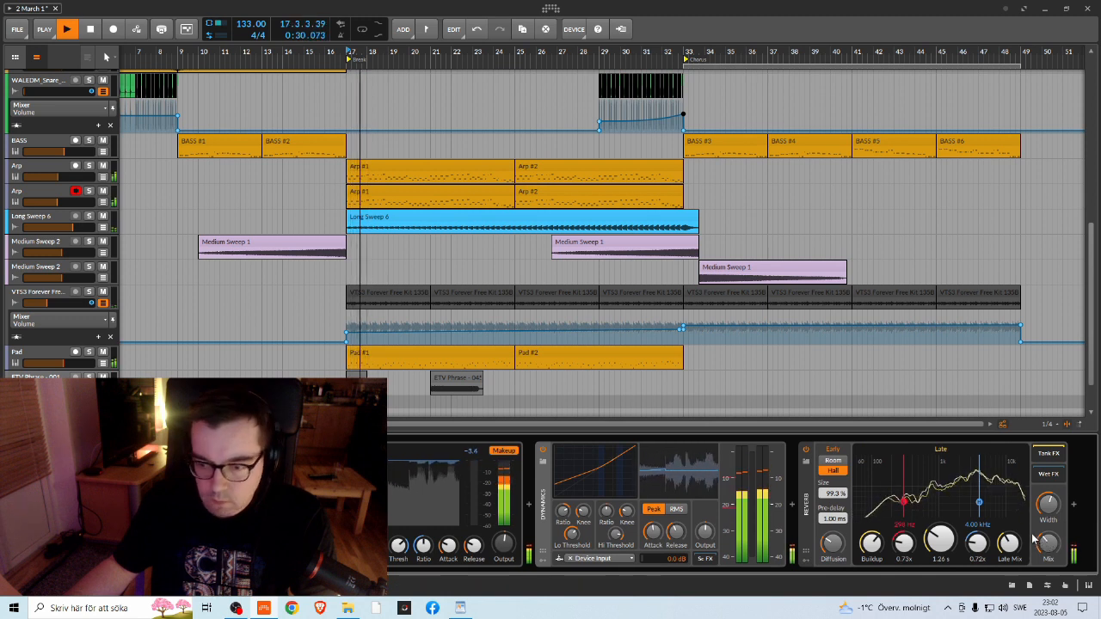
{"action": "key", "text": "space"}
Step: Compare the phrase with Dynamics bypassed and active, and try deleting the device to hear the chain without it
{"action": "left_click_drag", "start_coordinate": [917, 580], "coordinate": [652, 580]}
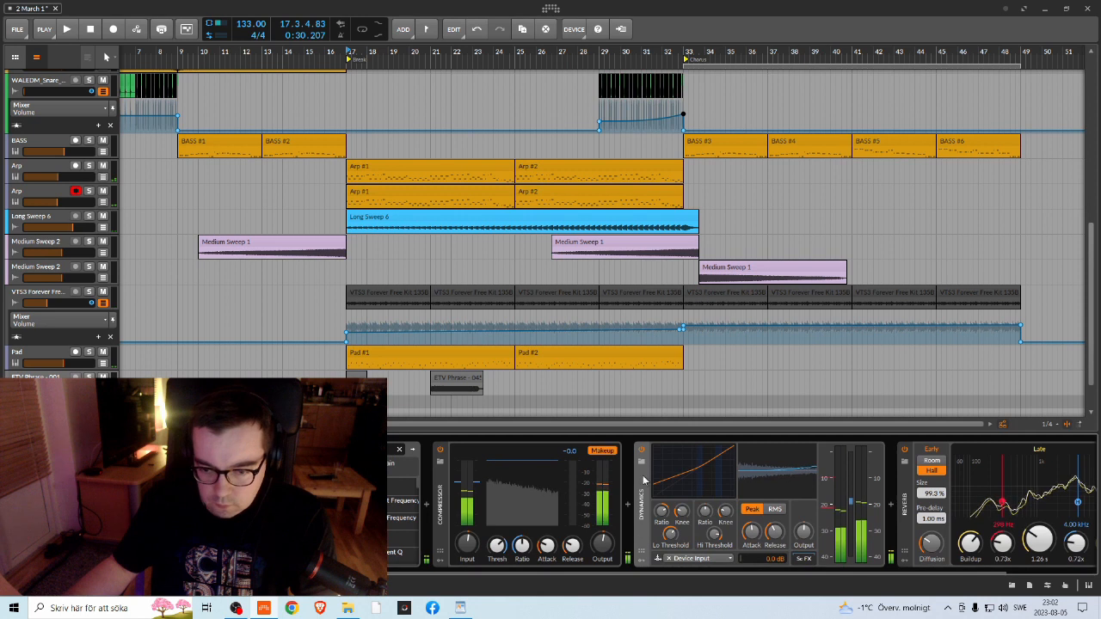
{"action": "left_click", "coordinate": [642, 452]}
{"action": "key", "text": "space"}
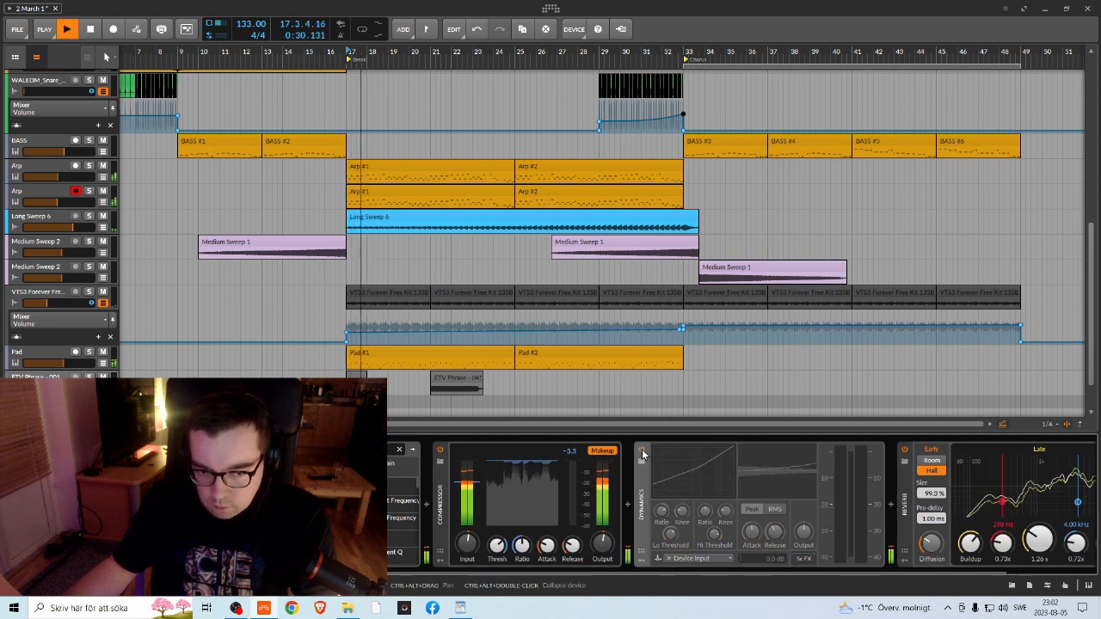
{"action": "left_click", "coordinate": [641, 451]}
{"action": "left_click", "coordinate": [642, 451]}
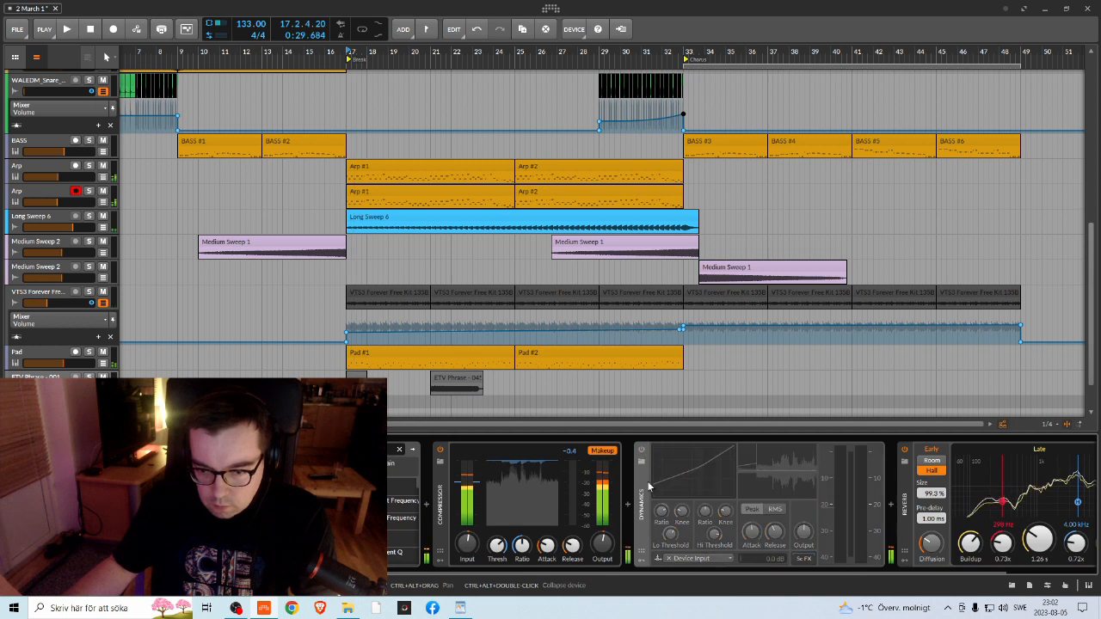
{"action": "key", "text": "Delete"}
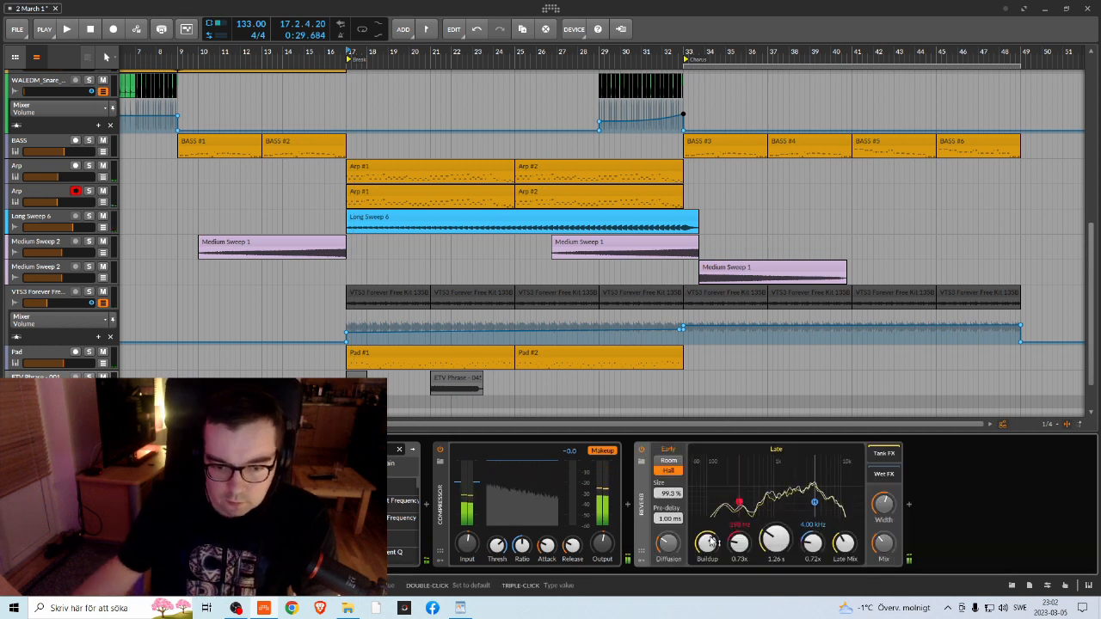
{"action": "key", "text": "space"}
{"action": "key", "text": "space"}
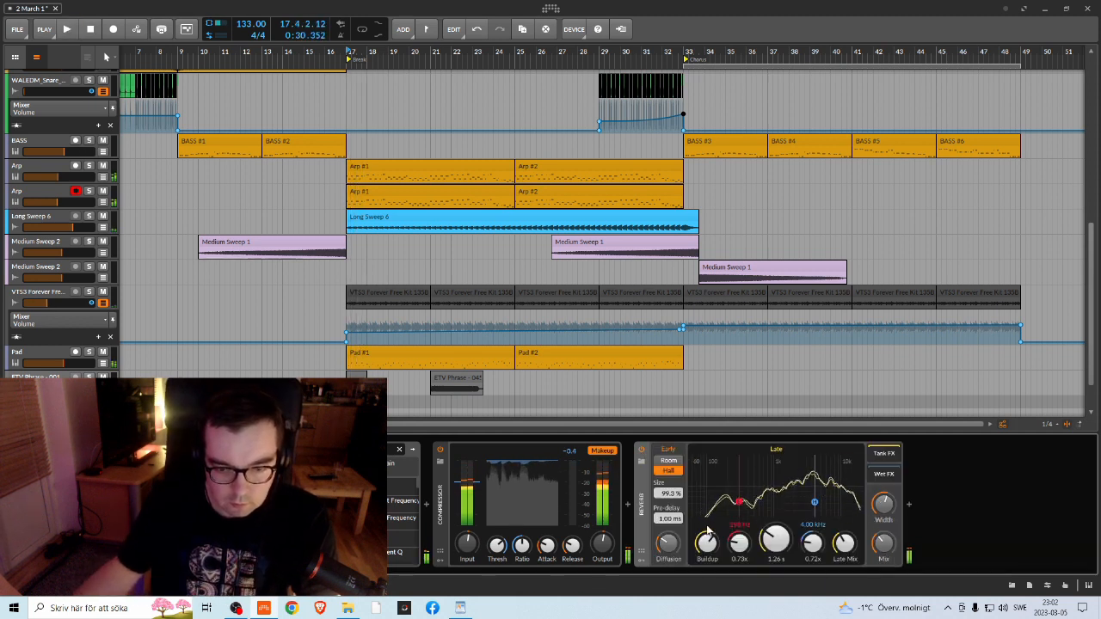
Step: Undo the Dynamics deletion and switch the device back on
{"action": "key", "text": "ctrl+z"}
{"action": "key", "text": "space"}
{"action": "left_click", "coordinate": [641, 452]}
Step: Set the Dynamics ratio for the high threshold to about 1:1.14 while replaying the phrase
{"action": "key", "text": "space"}
{"action": "key", "text": "space"}
{"action": "left_click_drag", "start_coordinate": [705, 512], "coordinate": [704, 508]}
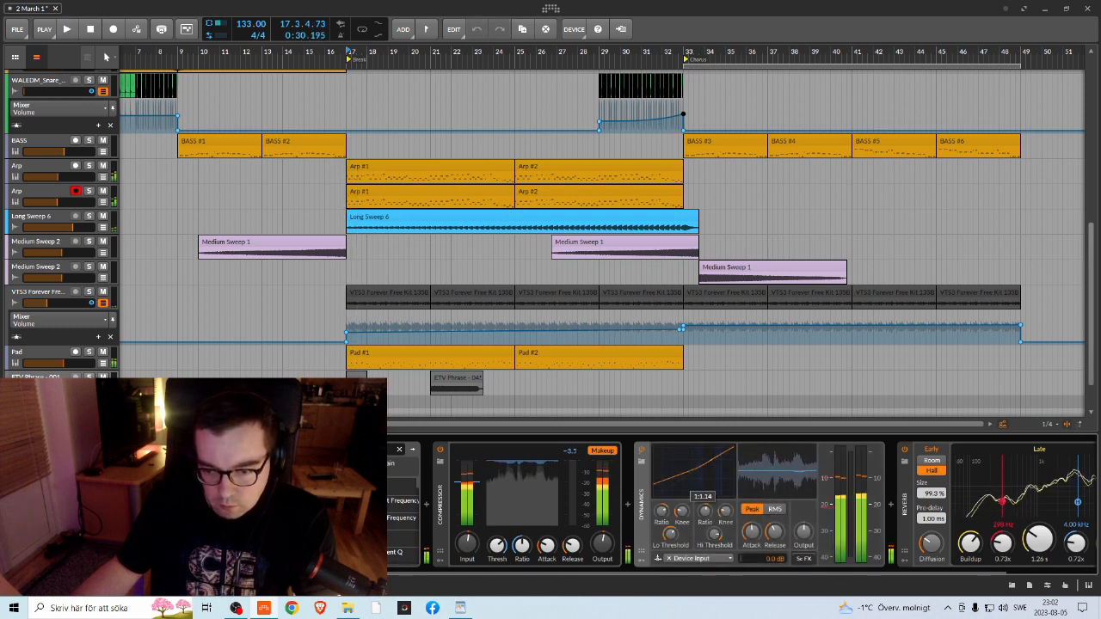
{"action": "key", "text": "space"}
{"action": "key", "text": "space"}
Step: Set the Dynamics ratio for the low threshold to about 1:1.49 while replaying the phrase
{"action": "left_click_drag", "start_coordinate": [660, 512], "coordinate": [661, 508]}
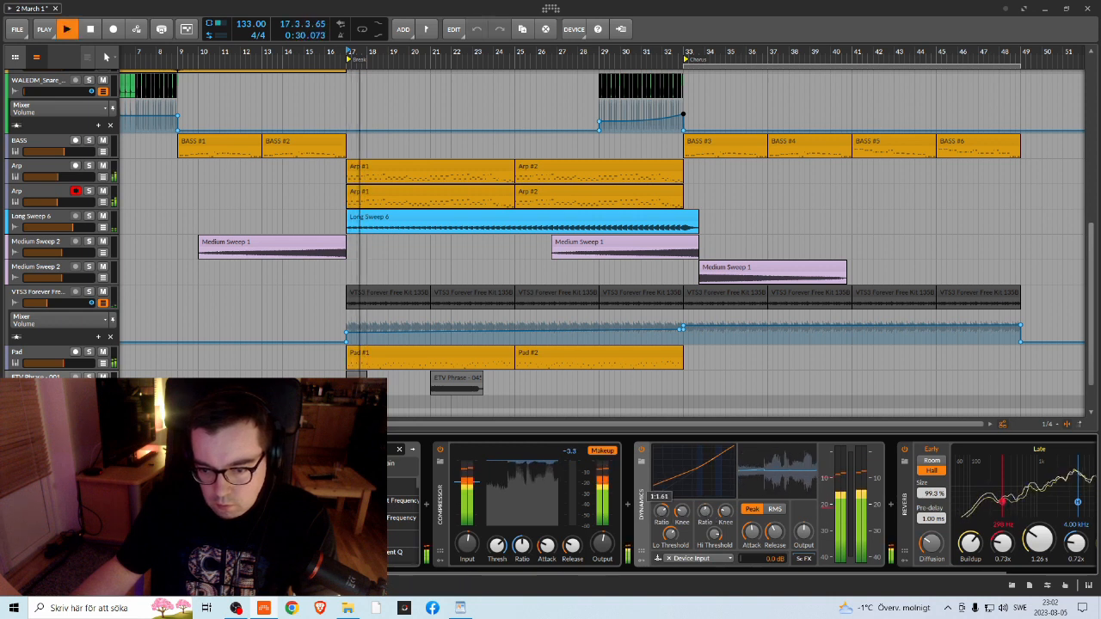
{"action": "key", "text": "space"}
{"action": "key", "text": "space"}
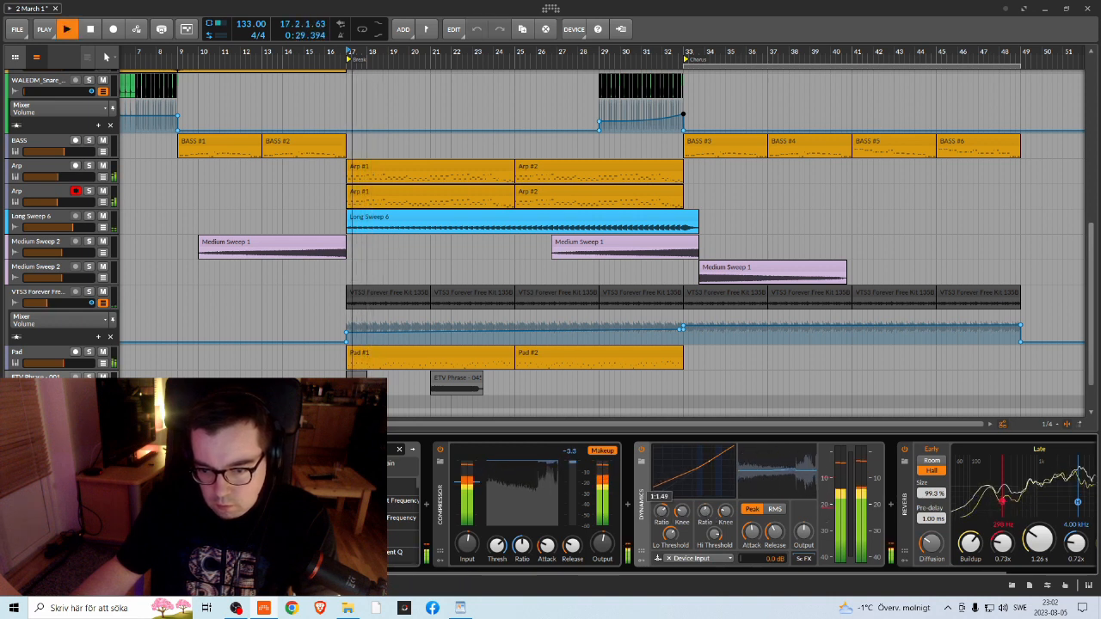
{"action": "key", "text": "space"}
{"action": "key", "text": "space"}
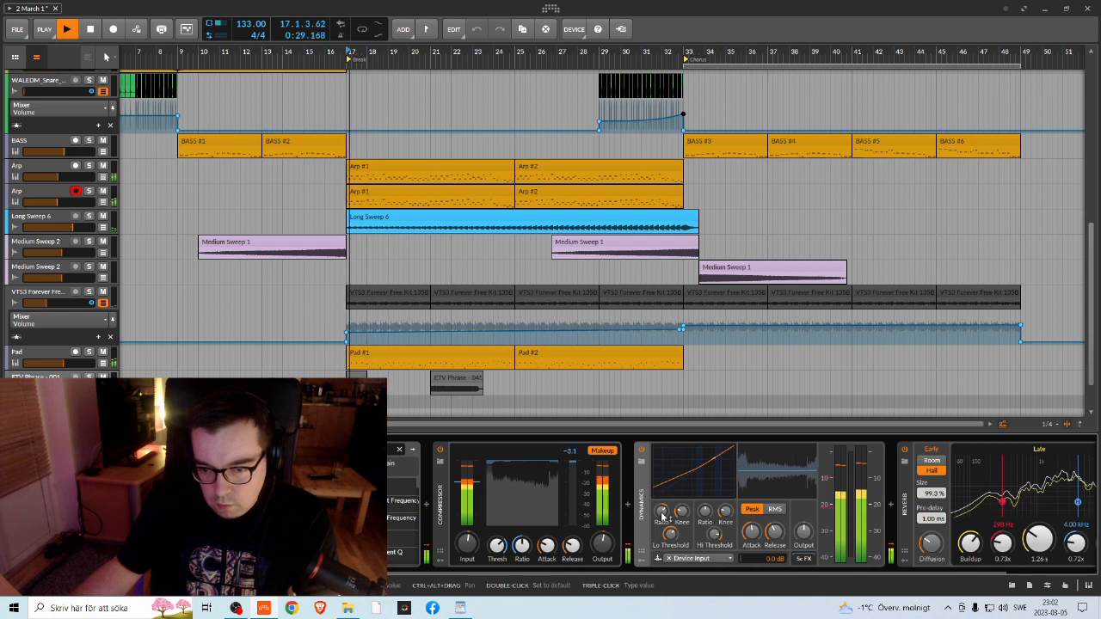
{"action": "key", "text": "space"}
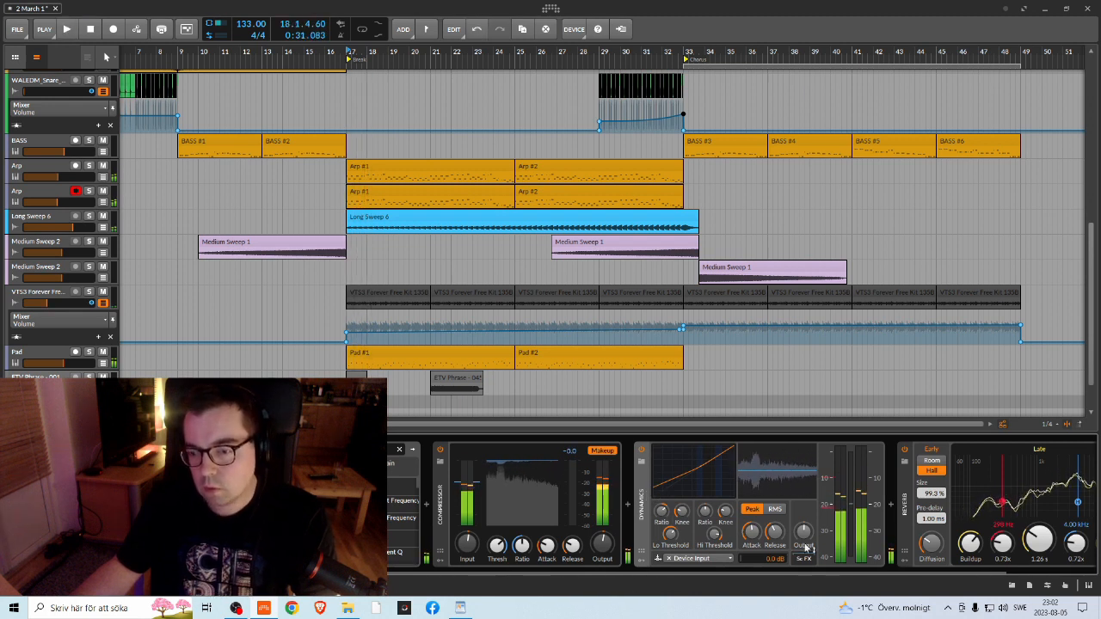
Step: Review the phrase track's Replika delay settings, close the plug-in, and open the SplitEQ plug-in
{"action": "left_click_drag", "start_coordinate": [973, 572], "coordinate": [879, 600]}
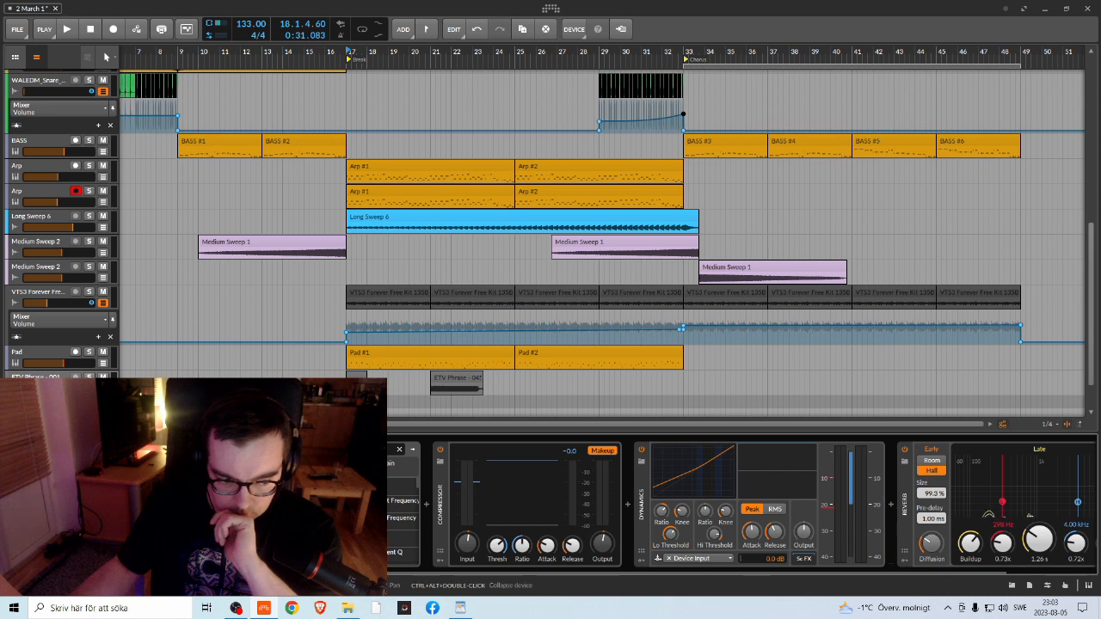
{"action": "left_click", "coordinate": [1005, 120]}
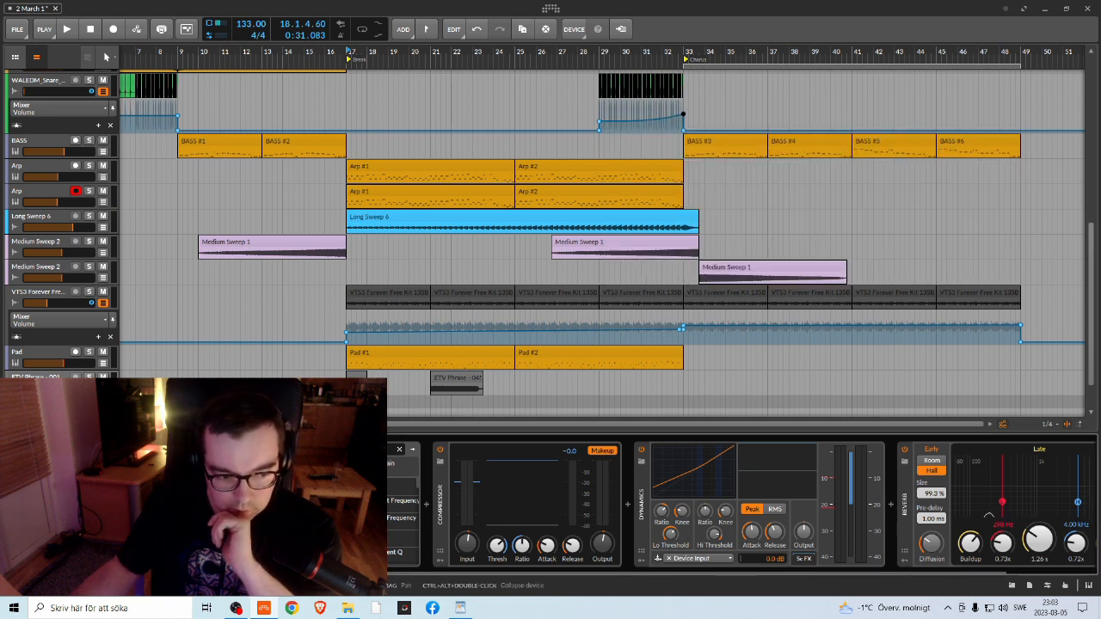
{"action": "left_click", "coordinate": [258, 474]}
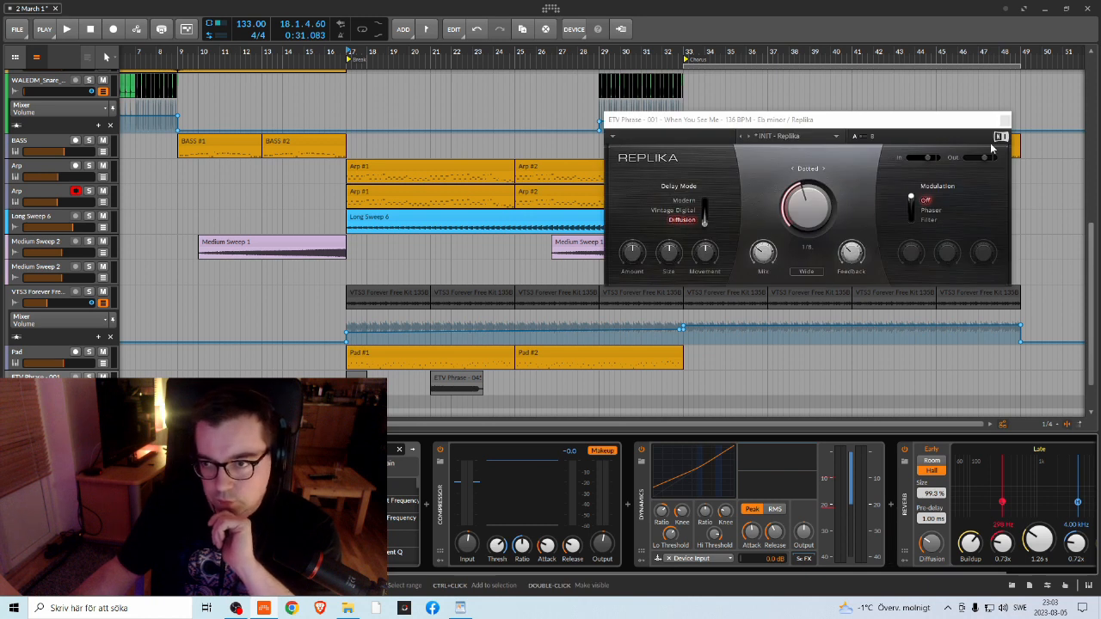
{"action": "left_click", "coordinate": [1004, 119]}
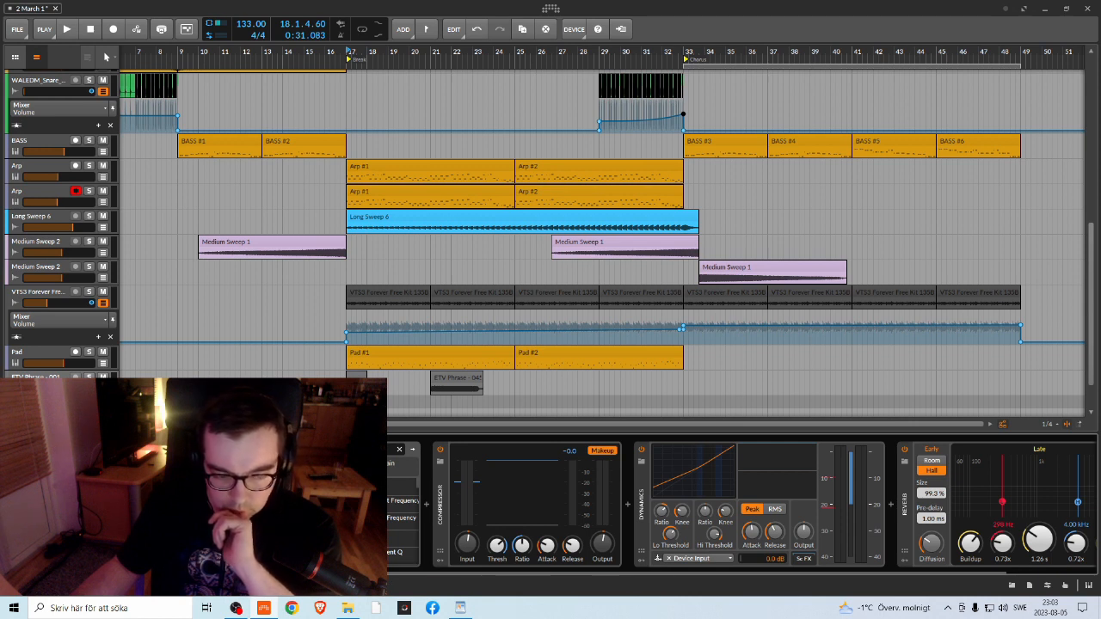
{"action": "left_click", "coordinate": [298, 474]}
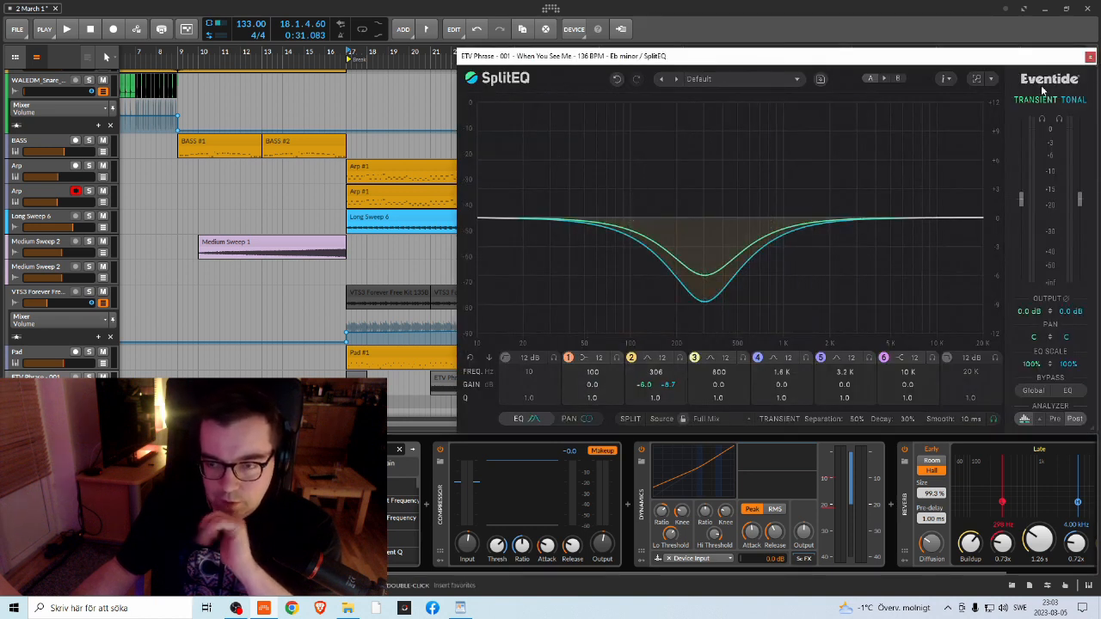
Step: Close the SplitEQ window, look through the phrase track's Compressor, Dynamics and Reverb devices, and replay the break from bar 17
{"action": "left_click", "coordinate": [1090, 58]}
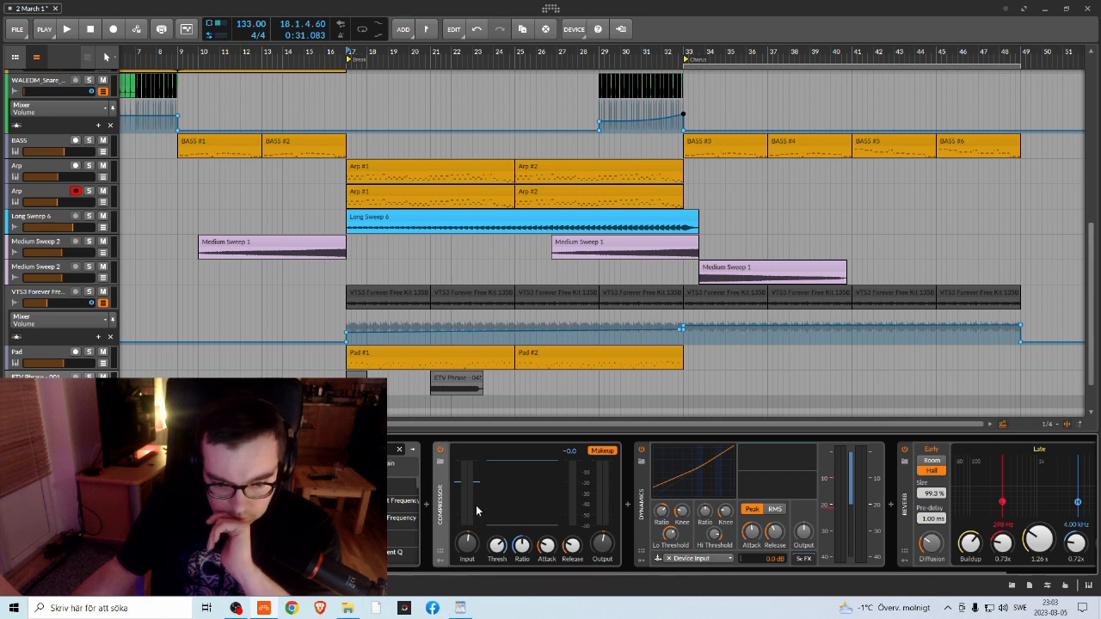
{"action": "left_click_drag", "start_coordinate": [681, 571], "coordinate": [774, 570]}
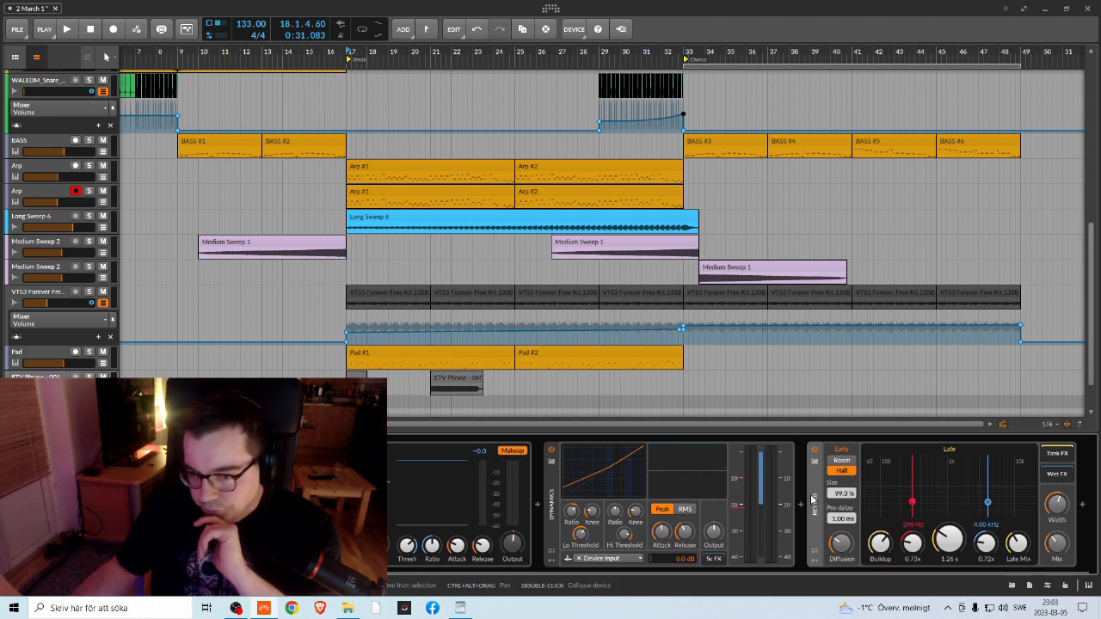
{"action": "left_click_drag", "start_coordinate": [930, 574], "coordinate": [479, 568]}
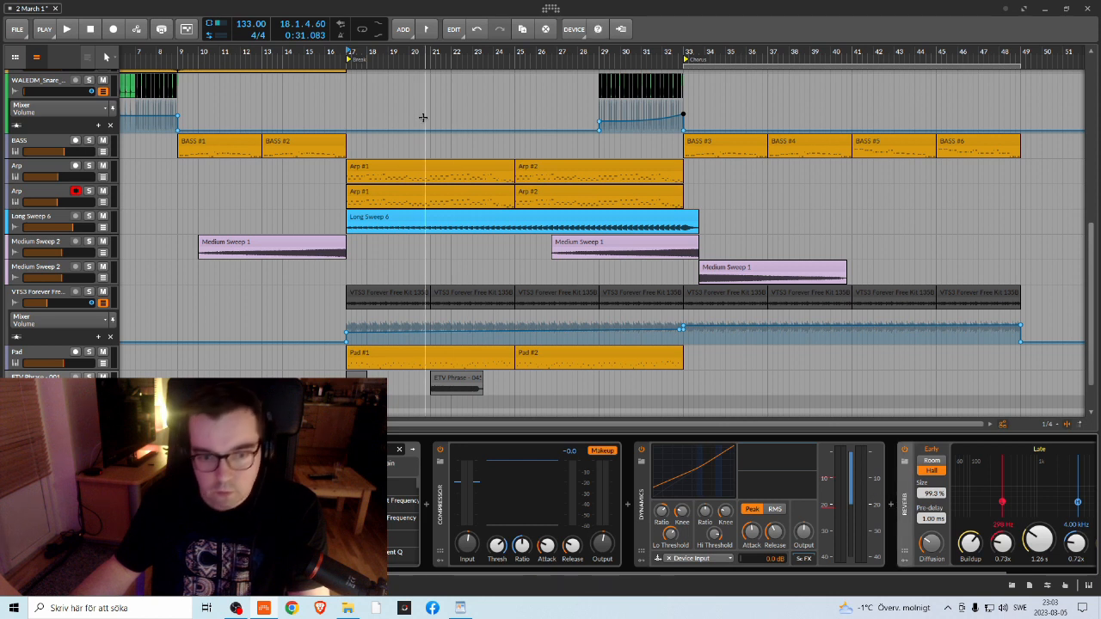
{"action": "left_click", "coordinate": [347, 53]}
{"action": "key", "text": "space"}
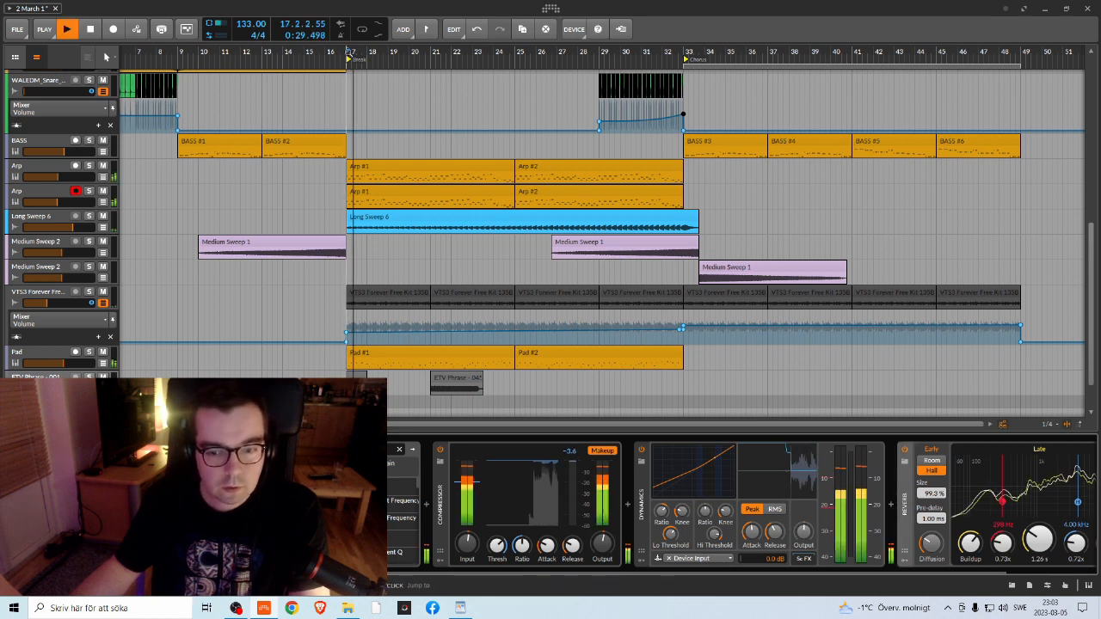
{"action": "key", "text": "space"}
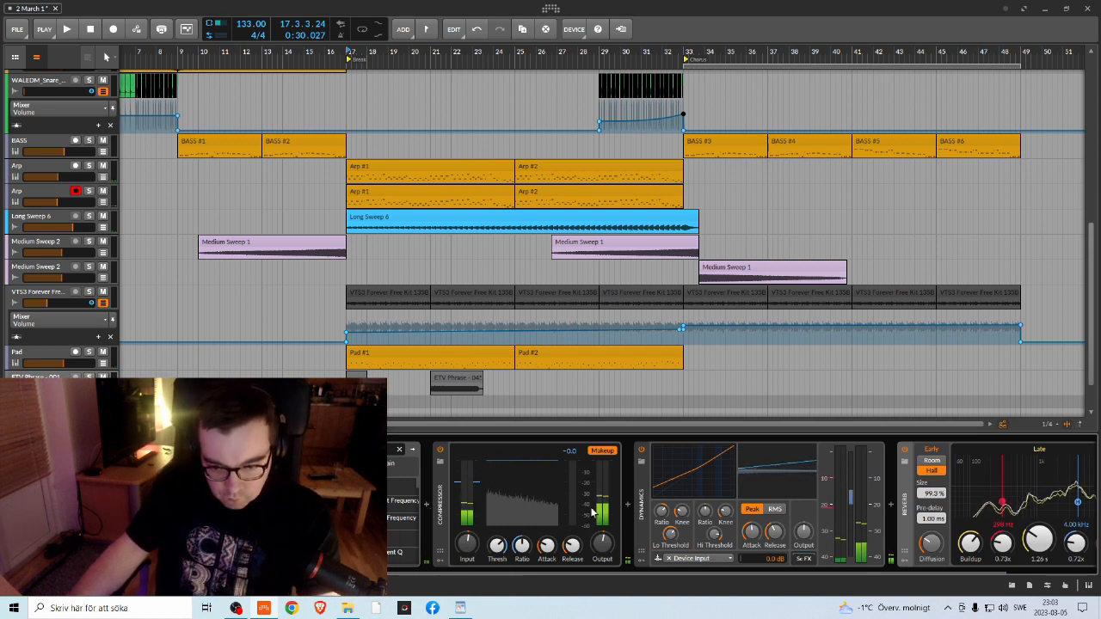
Step: Insert a Saturator into the phrase track's effects chain and move it in front of the Compressor
{"action": "left_click", "coordinate": [426, 506]}
{"action": "type", "text": "sat"}
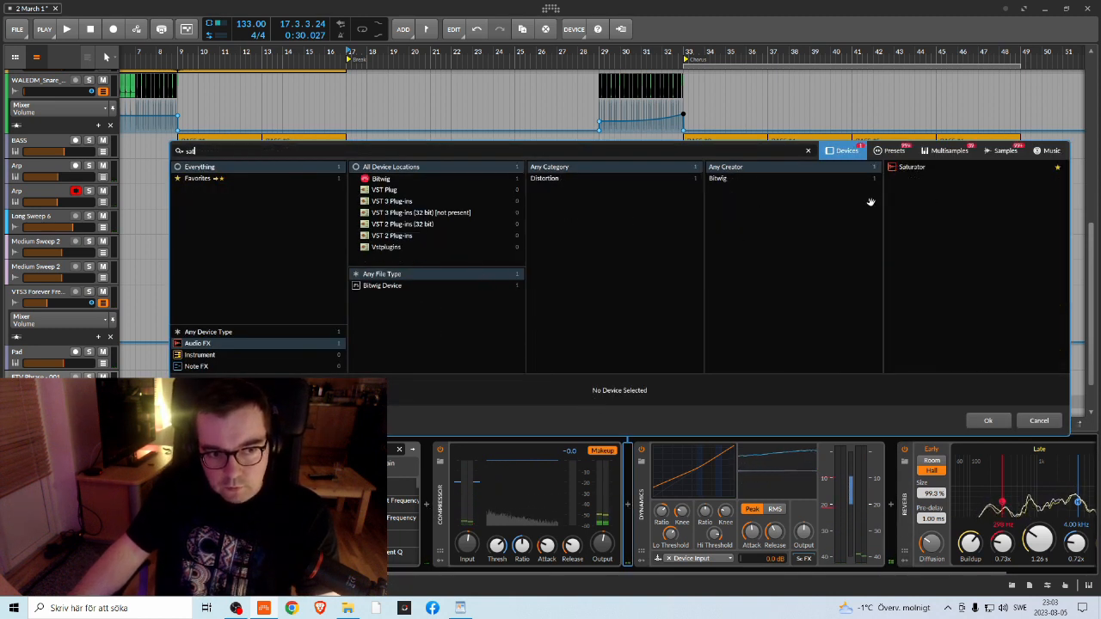
{"action": "left_click", "coordinate": [916, 167]}
{"action": "left_click", "coordinate": [977, 421]}
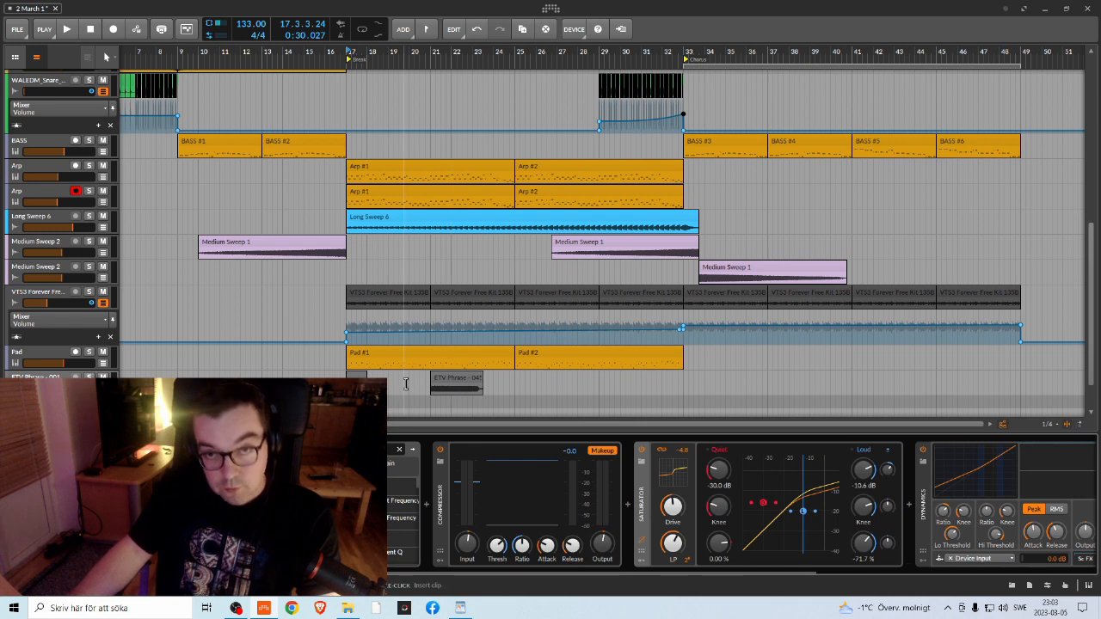
{"action": "key", "text": "space"}
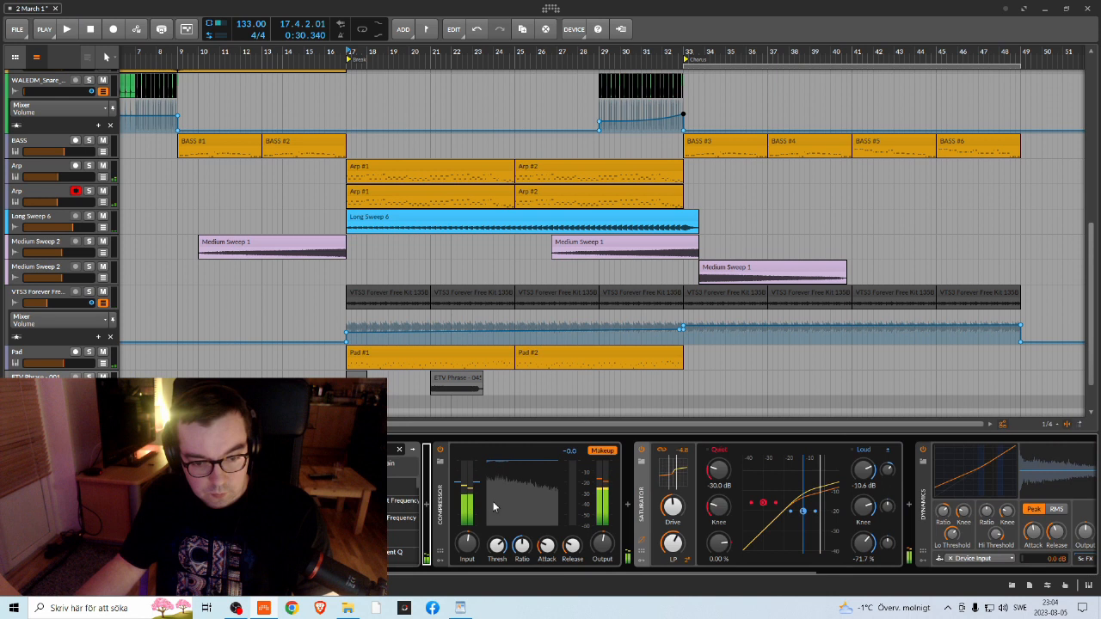
{"action": "left_click_drag", "start_coordinate": [645, 507], "coordinate": [503, 516]}
Step: Lower the Saturator's Drive while repeatedly replaying the phrase from bar 17
{"action": "key", "text": "space"}
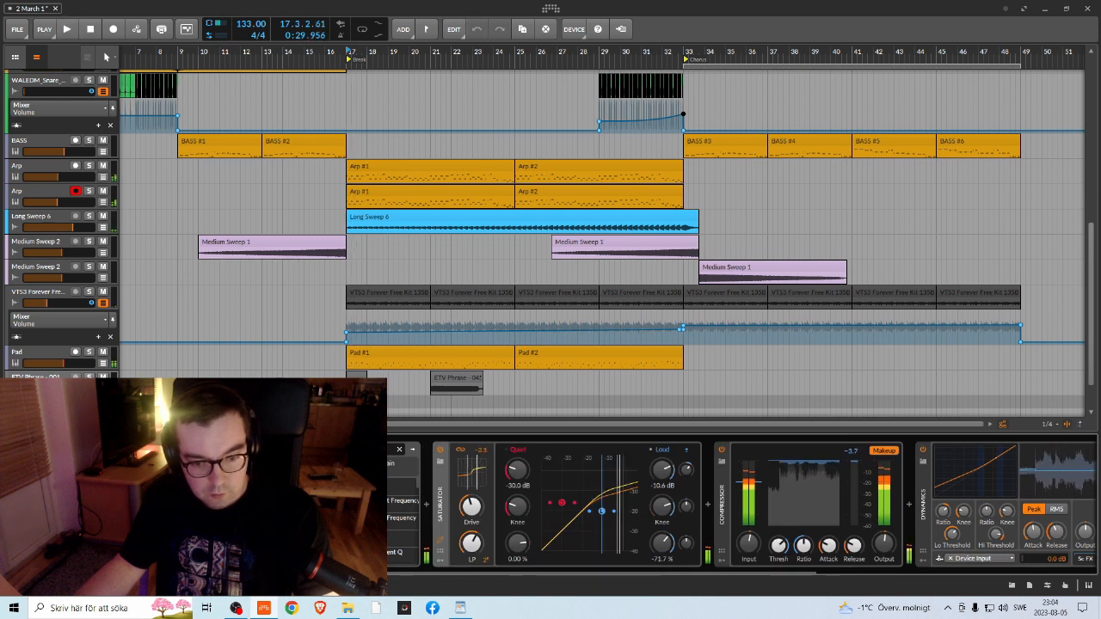
{"action": "key", "text": "space"}
{"action": "key", "text": "space"}
{"action": "key", "text": "space"}
{"action": "key", "text": "space"}
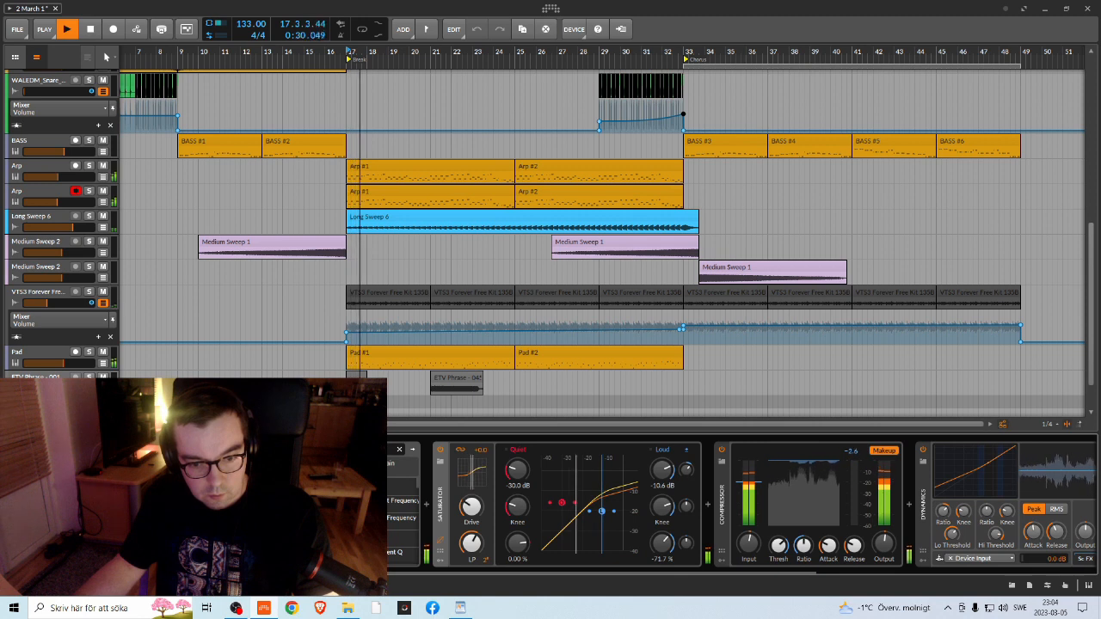
{"action": "key", "text": "space"}
{"action": "key", "text": "space"}
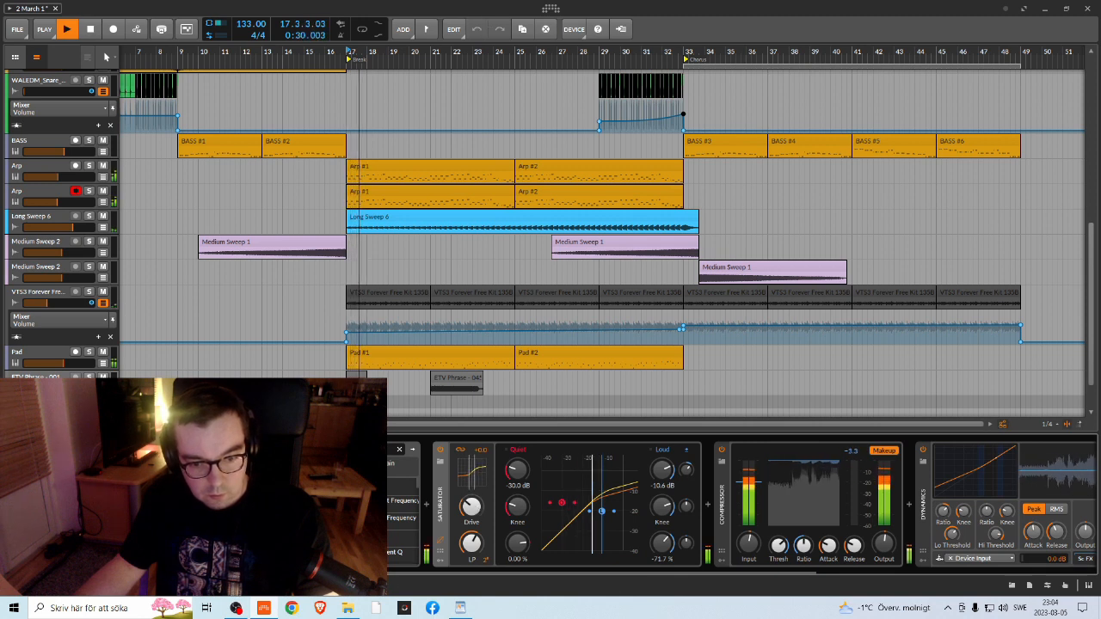
{"action": "key", "text": "space"}
{"action": "key", "text": "space"}
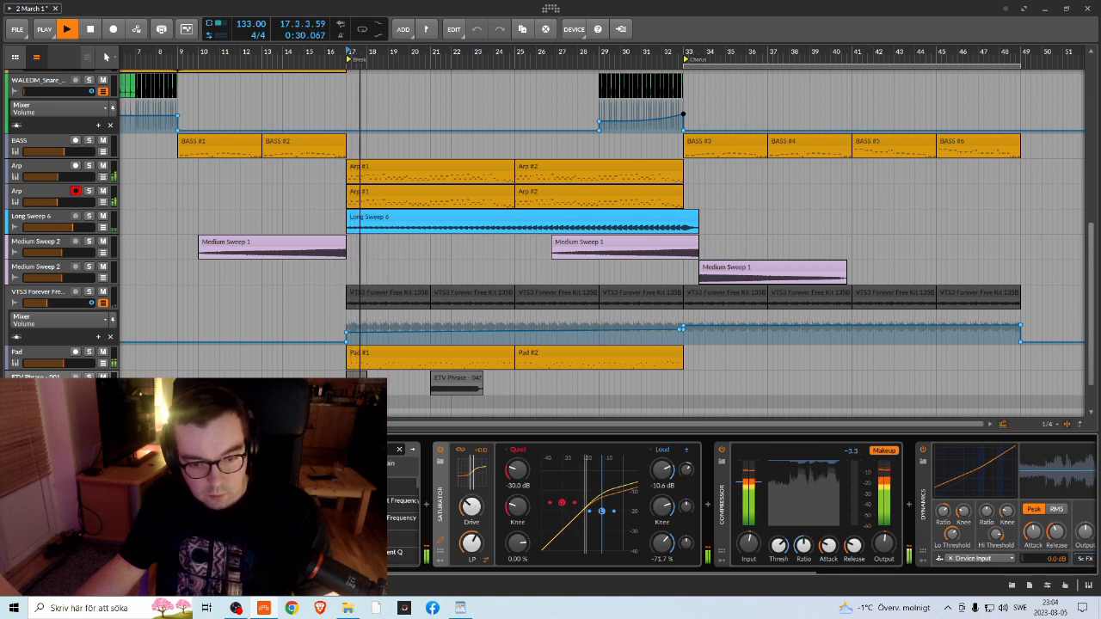
{"action": "key", "text": "space"}
{"action": "key", "text": "space"}
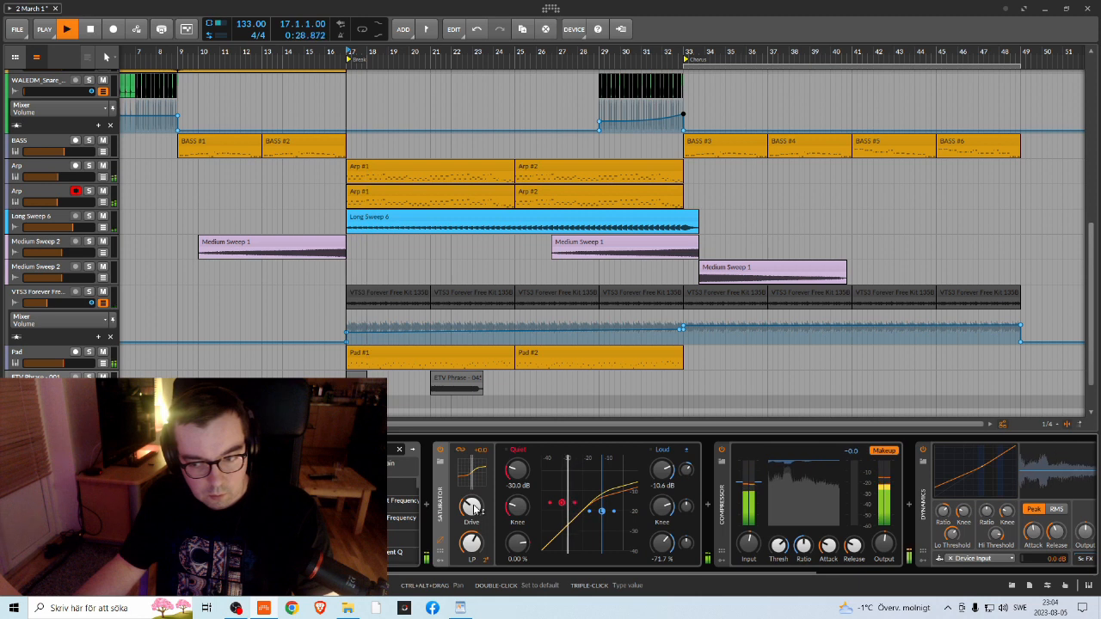
Step: Compare the phrase at bar 17 with the Saturator bypassed and switched back on
{"action": "left_click", "coordinate": [441, 451]}
{"action": "key", "text": "space"}
{"action": "key", "text": "space"}
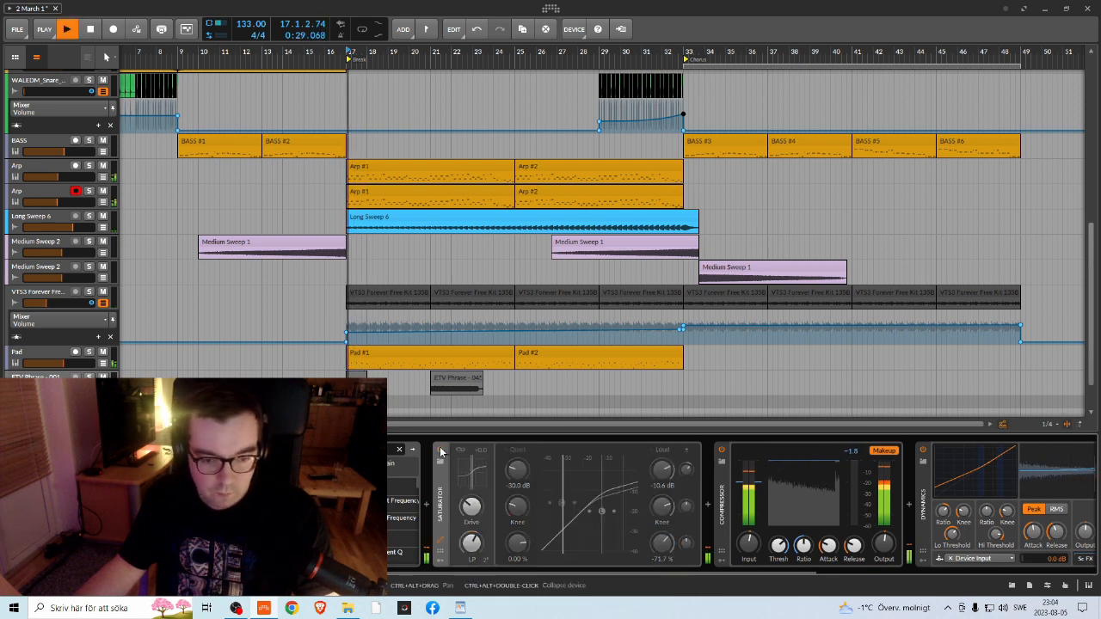
{"action": "key", "text": "space"}
{"action": "key", "text": "space"}
{"action": "left_click", "coordinate": [440, 449]}
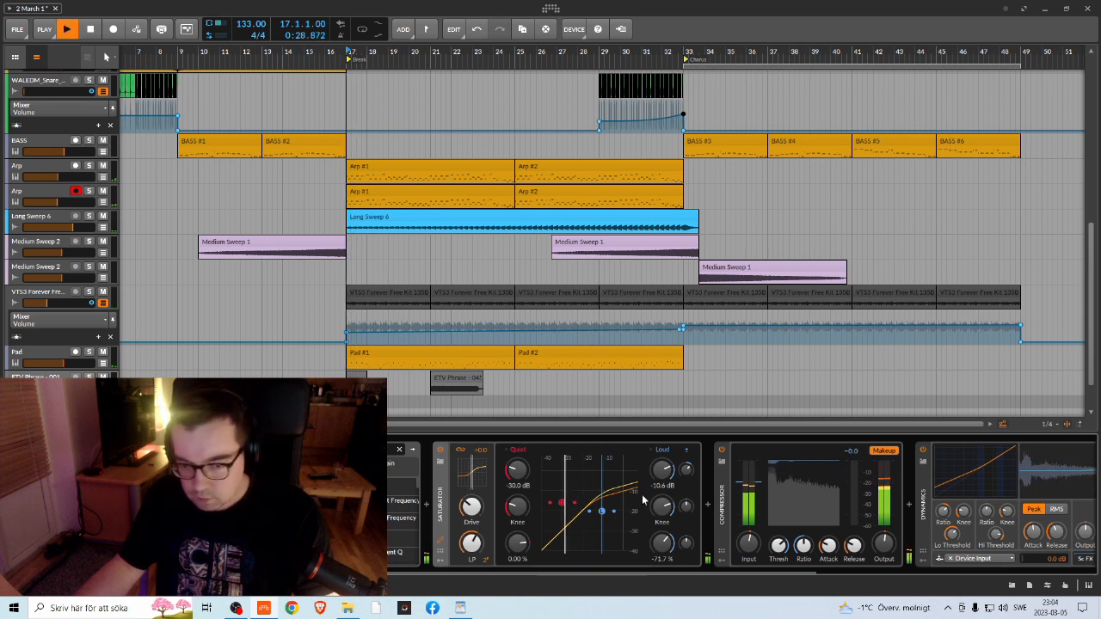
Step: Set the Saturator's Quiet threshold to about -32.6 dB while replaying the phrase from bar 17
{"action": "key", "text": "space"}
{"action": "left_click_drag", "start_coordinate": [519, 473], "coordinate": [519, 465]}
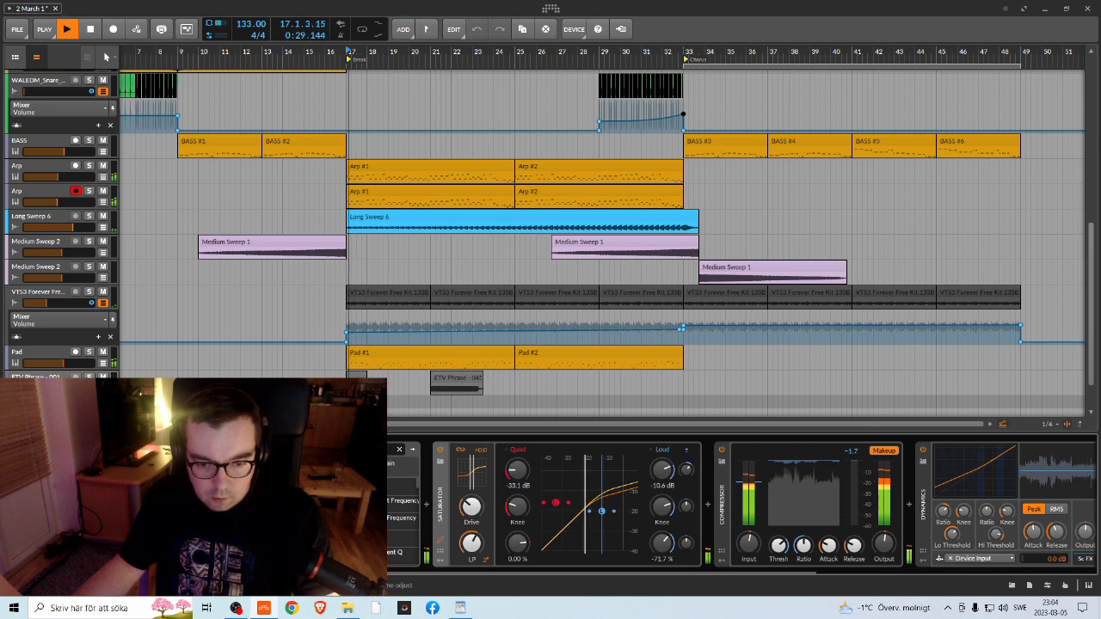
{"action": "key", "text": "space"}
{"action": "key", "text": "space"}
{"action": "left_click_drag", "start_coordinate": [519, 473], "coordinate": [519, 481]}
{"action": "key", "text": "space"}
{"action": "key", "text": "space"}
{"action": "key", "text": "space"}
{"action": "key", "text": "space"}
{"action": "key", "text": "space"}
Step: Reduce the Saturator's Quiet knee to about +1.5 dB and replay the phrase
{"action": "left_click_drag", "start_coordinate": [520, 508], "coordinate": [520, 503]}
{"action": "key", "text": "space"}
{"action": "key", "text": "space"}
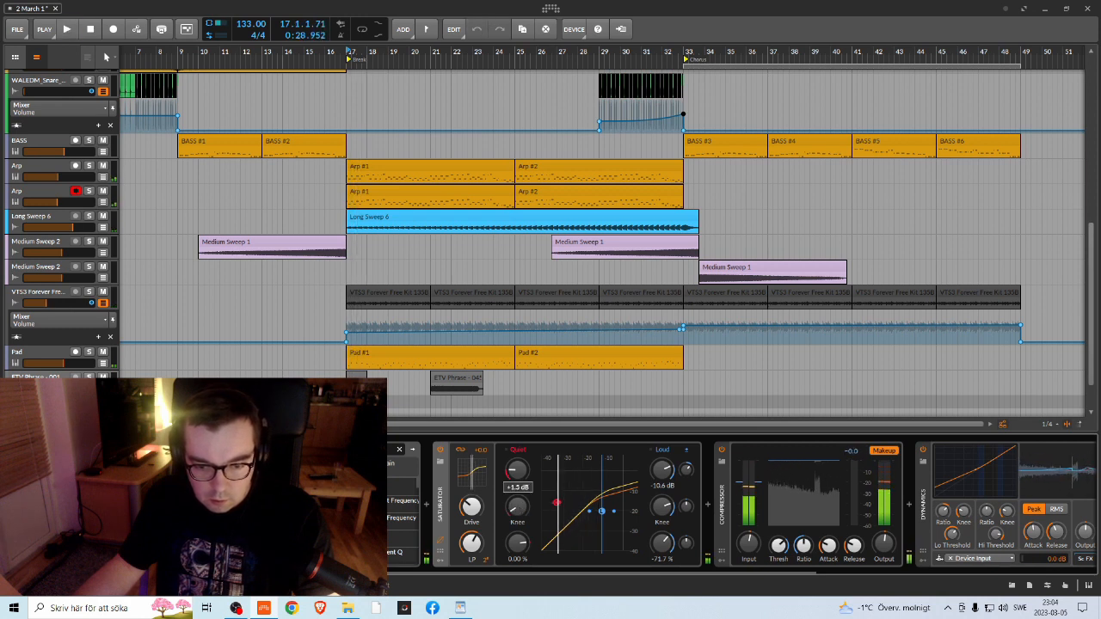
{"action": "key", "text": "space"}
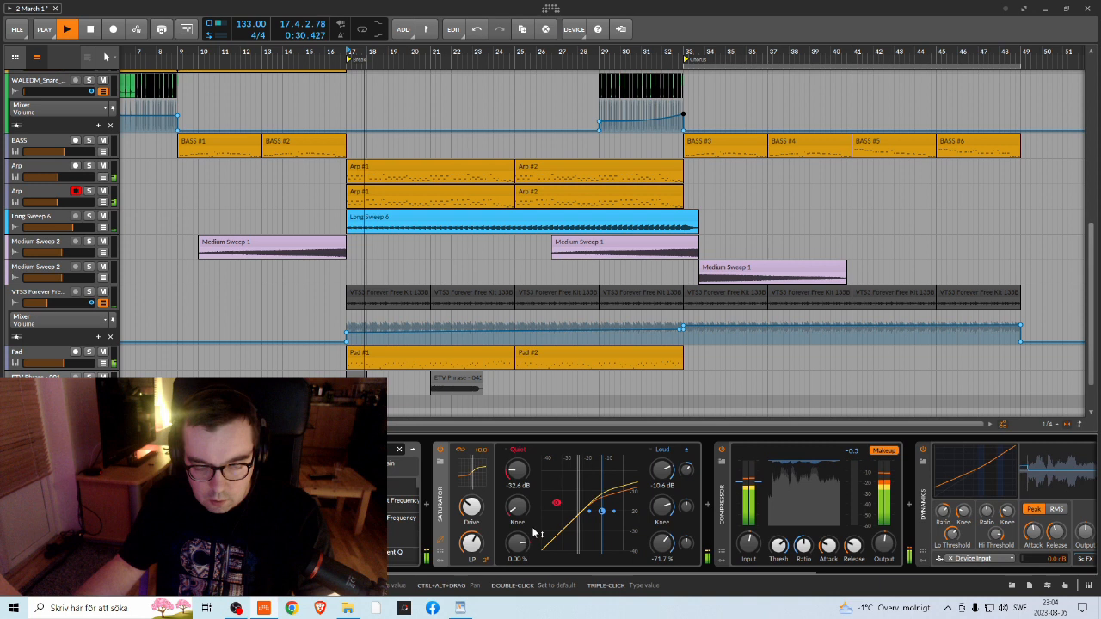
Step: Set the Saturator's Loud threshold to about -12.9 dB while replaying the second phrase from bar 21
{"action": "key", "text": "space"}
{"action": "left_click", "coordinate": [435, 63]}
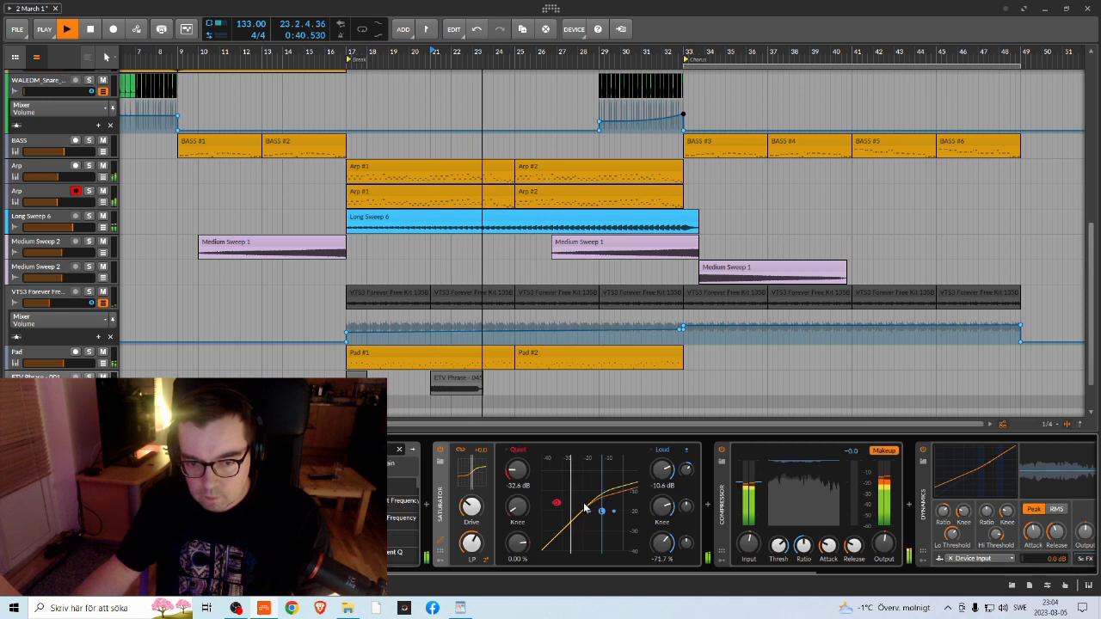
{"action": "key", "text": "space"}
{"action": "key", "text": "space"}
{"action": "left_click_drag", "start_coordinate": [662, 473], "coordinate": [662, 480]}
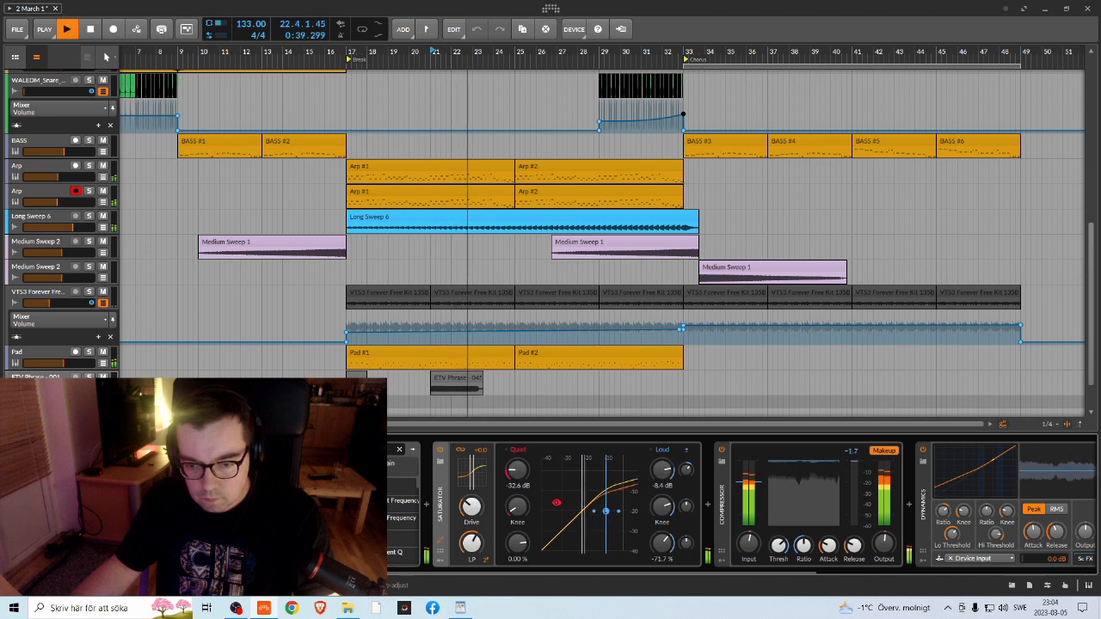
{"action": "left_click_drag", "start_coordinate": [663, 471], "coordinate": [662, 471]}
{"action": "key", "text": "space"}
{"action": "key", "text": "space"}
{"action": "key", "text": "space"}
{"action": "key", "text": "space"}
{"action": "key", "text": "space"}
Step: Set the Saturator's Loud knee to about -5.1 dB while replaying the phrase from bar 21
{"action": "key", "text": "space"}
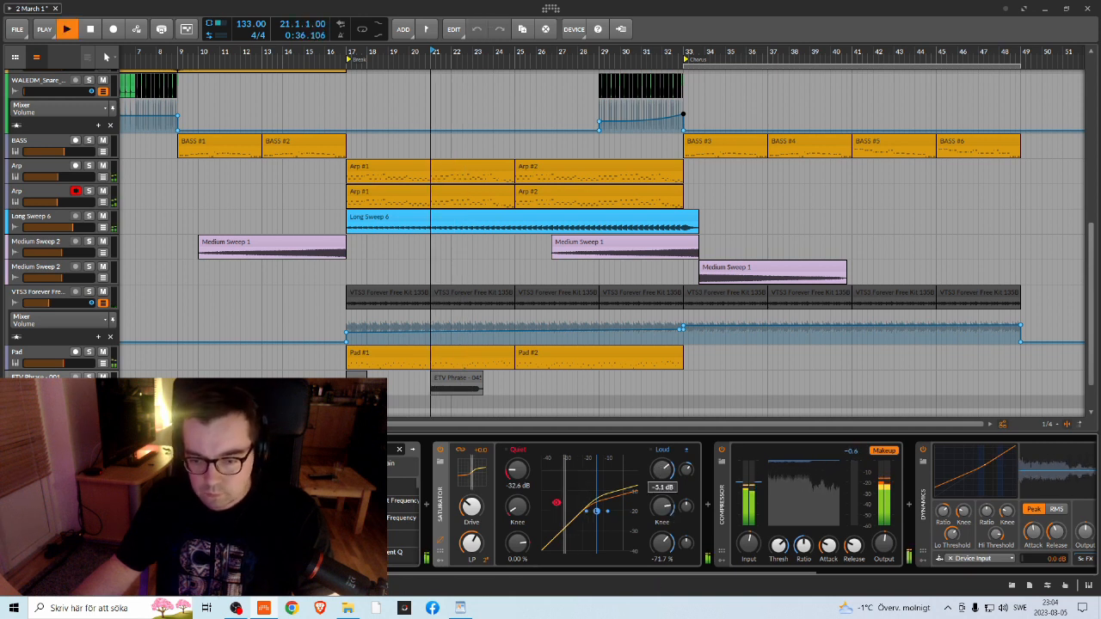
{"action": "key", "text": "space"}
{"action": "key", "text": "space"}
{"action": "left_click_drag", "start_coordinate": [662, 471], "coordinate": [662, 471]}
{"action": "key", "text": "space"}
{"action": "key", "text": "space"}
Step: Set the Saturator's Loud amount to about -70.2% while replaying the phrase from bar 21
{"action": "key", "text": "space"}
{"action": "left_click_drag", "start_coordinate": [668, 547], "coordinate": [668, 547]}
{"action": "key", "text": "space"}
{"action": "key", "text": "space"}
{"action": "key", "text": "space"}
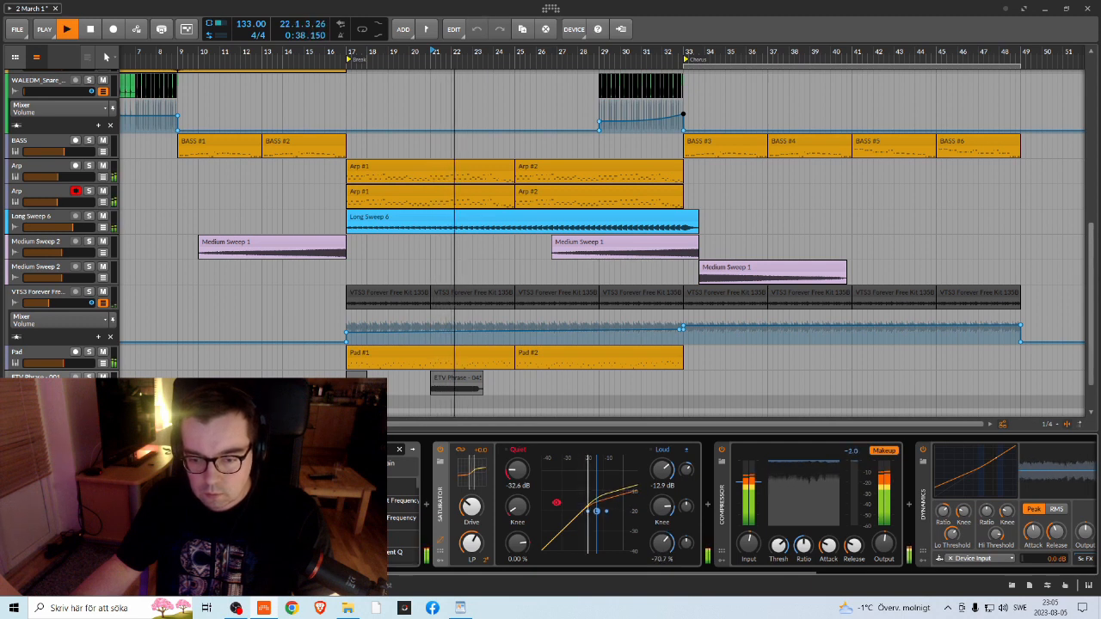
{"action": "key", "text": "space"}
{"action": "key", "text": "space"}
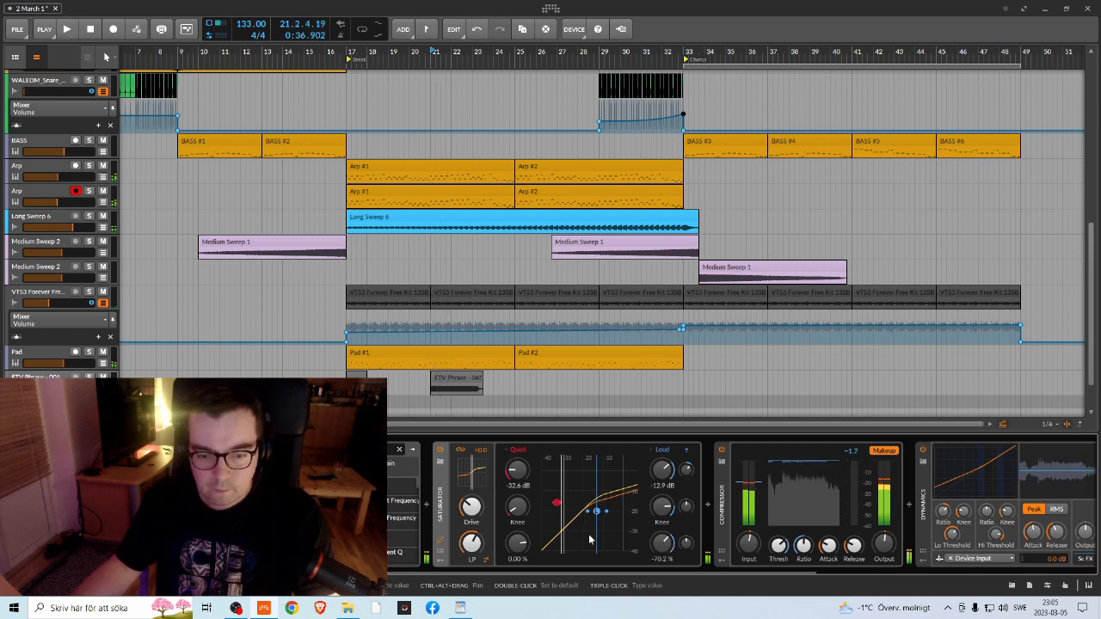
Step: Adjust the Saturator's LP filter cutoff, trying 1.55 kHz and 729 Hz, while replaying the phrase from bar 21
{"action": "key", "text": "space"}
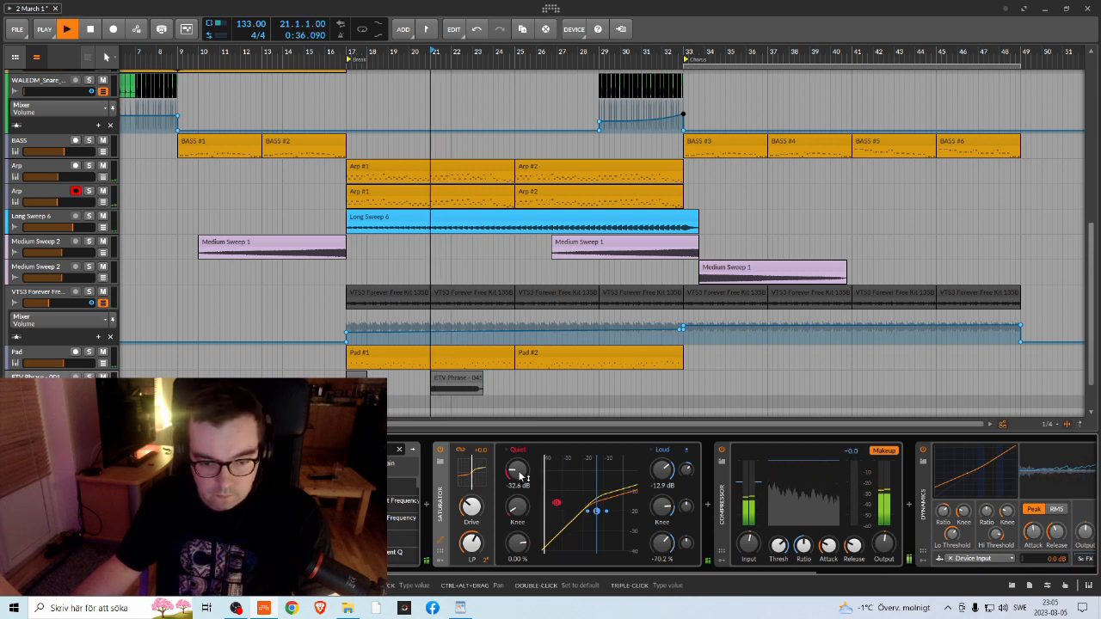
{"action": "key", "text": "space"}
{"action": "key", "text": "space"}
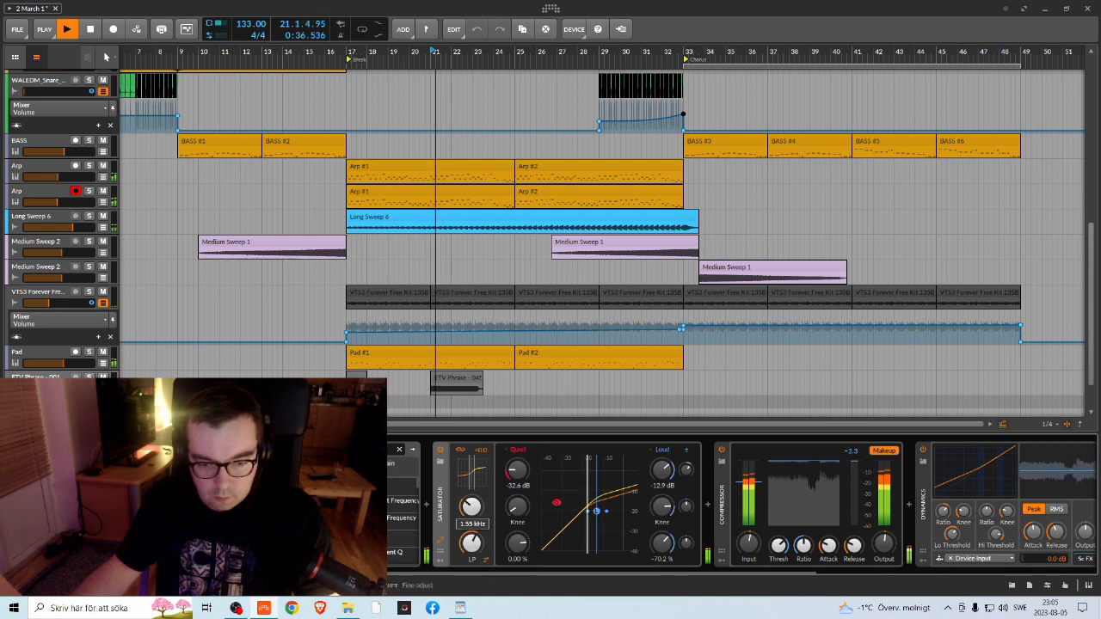
{"action": "key", "text": "space"}
{"action": "key", "text": "space"}
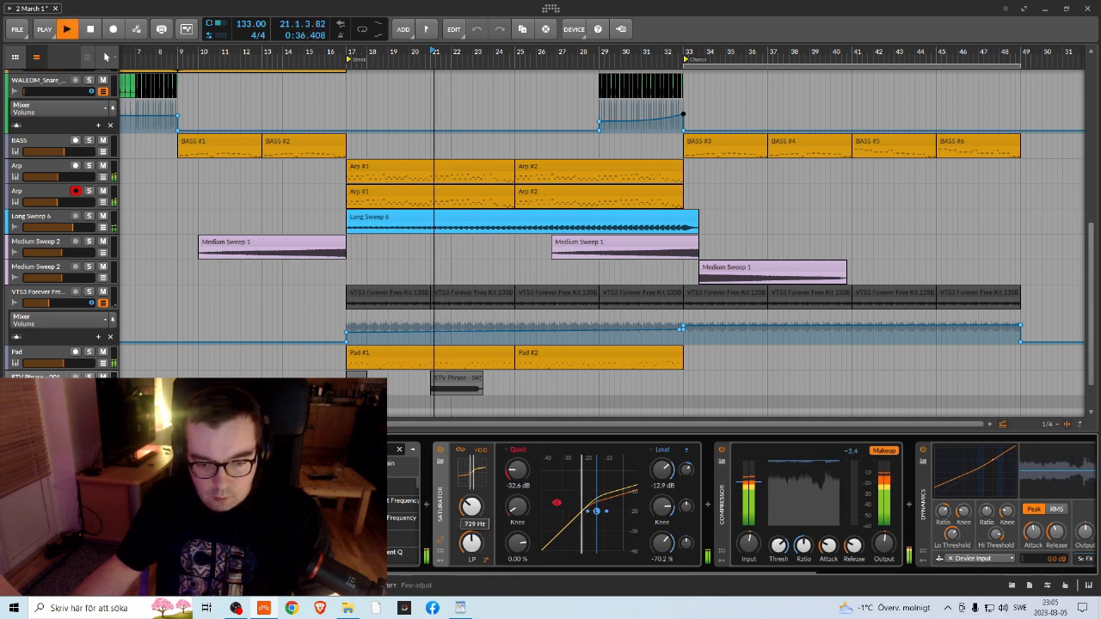
{"action": "key", "text": "space"}
{"action": "key", "text": "space"}
{"action": "left_click_drag", "start_coordinate": [475, 549], "coordinate": [474, 548]}
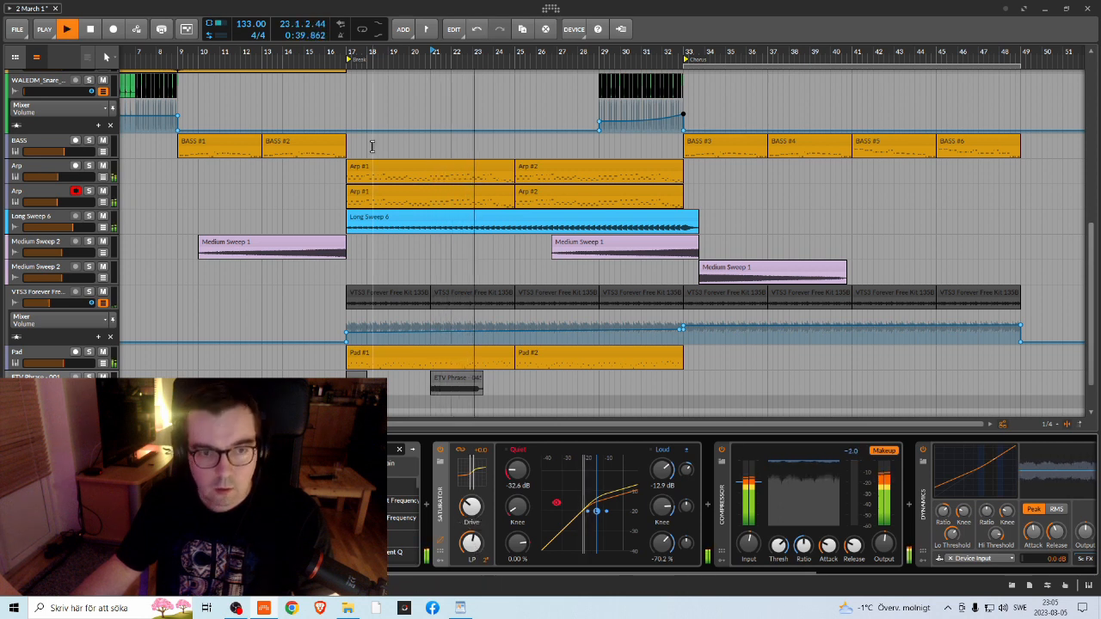
Step: Replay the break from bar 17 to judge the phrase with the adjusted Saturator
{"action": "key", "text": "space"}
{"action": "left_click", "coordinate": [348, 53]}
{"action": "key", "text": "space"}
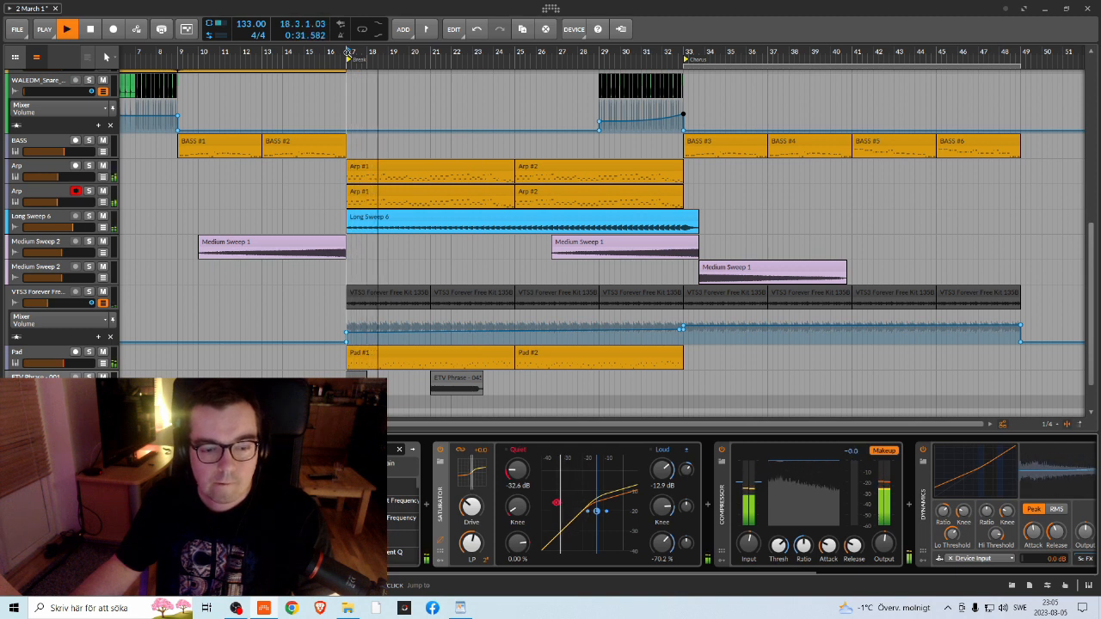
Step: Lower the Reverb's Mix to about 35% while replaying the phrase from bar 17
{"action": "left_click_drag", "start_coordinate": [785, 573], "coordinate": [1072, 573]}
{"action": "key", "text": "space"}
{"action": "key", "text": "space"}
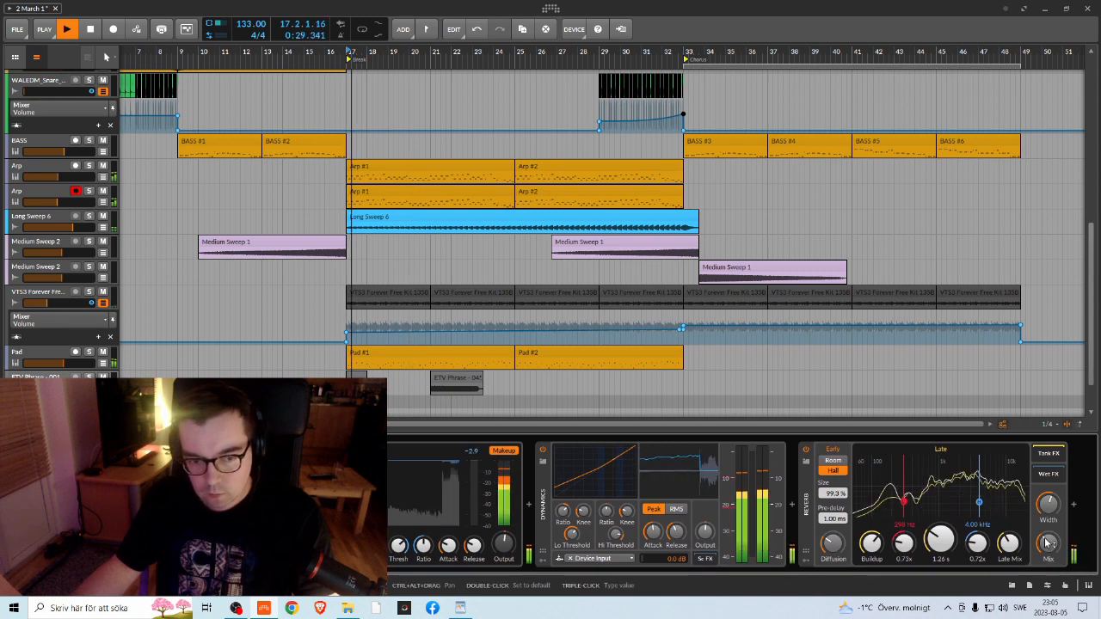
{"action": "key", "text": "space"}
{"action": "left_click_drag", "start_coordinate": [1046, 543], "coordinate": [1046, 547]}
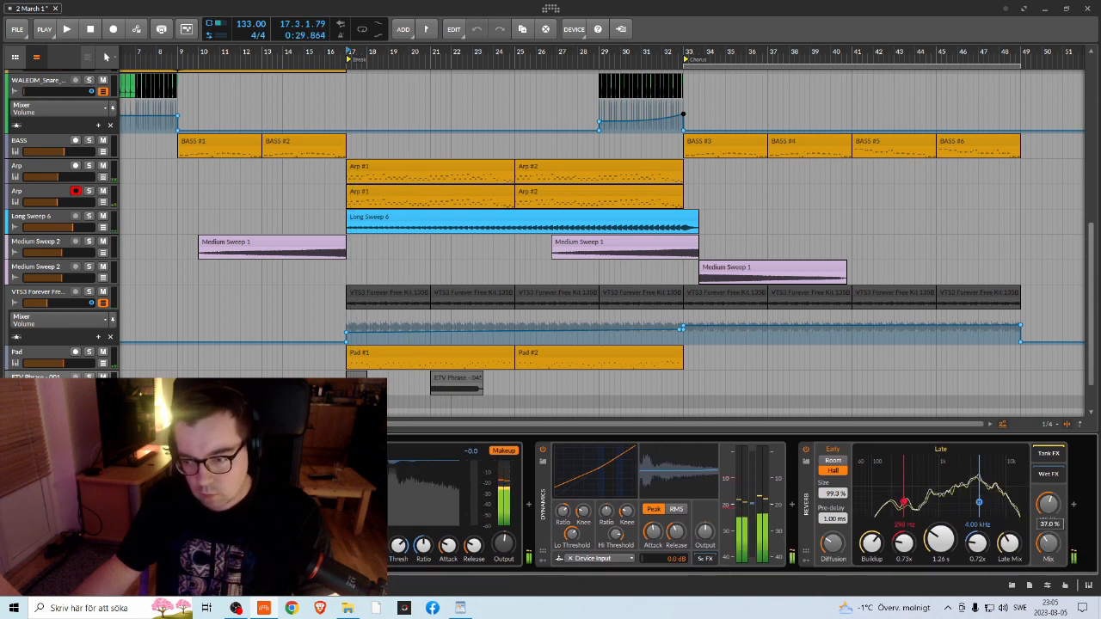
{"action": "key", "text": "space"}
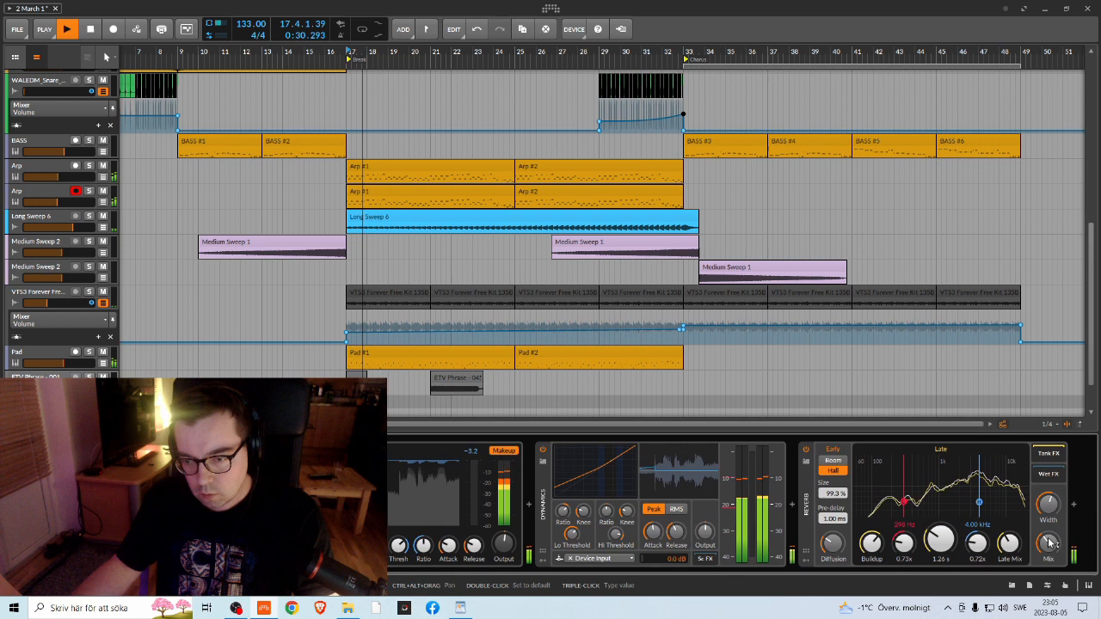
{"action": "key", "text": "space"}
{"action": "left_click_drag", "start_coordinate": [1047, 543], "coordinate": [1047, 545]}
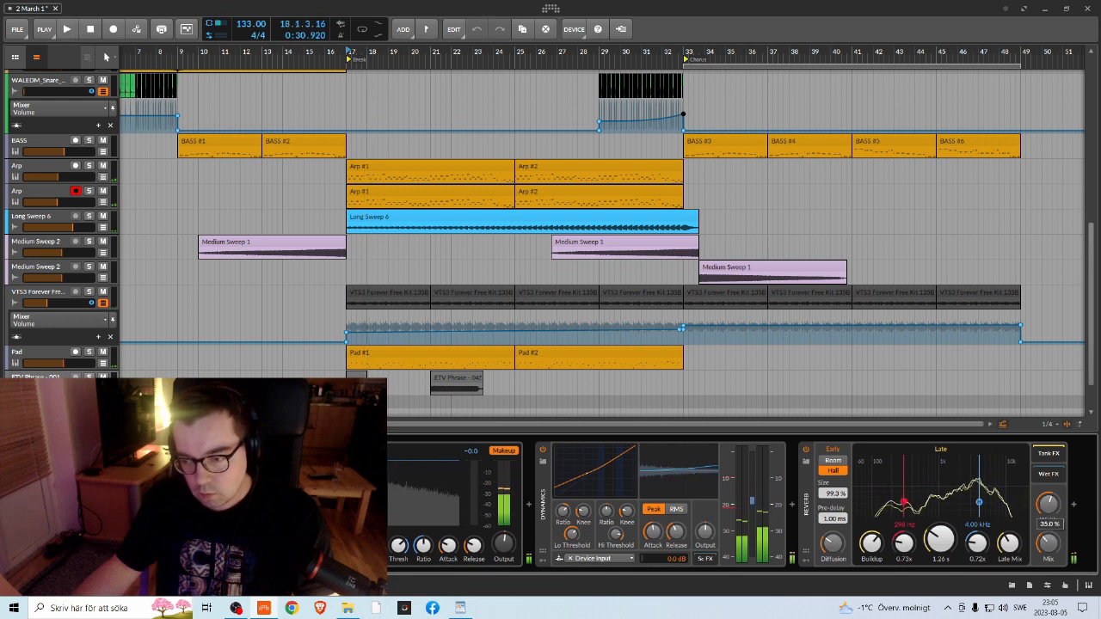
{"action": "key", "text": "space"}
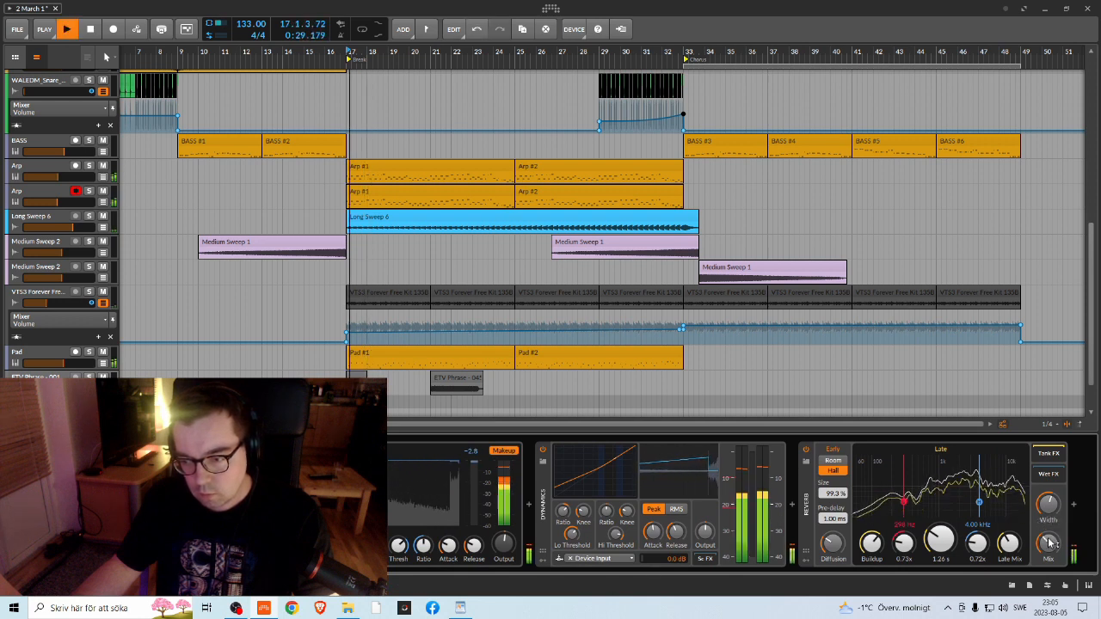
{"action": "key", "text": "space"}
Step: Switch off the Dynamics device on the phrase track while playing the break from bar 17
{"action": "key", "text": "space"}
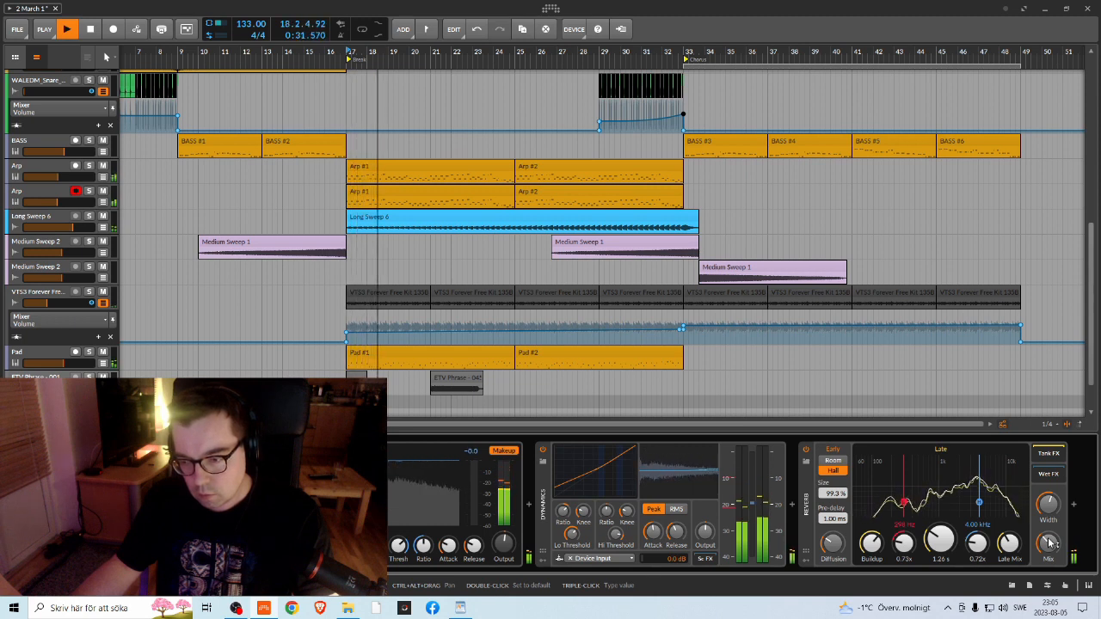
{"action": "left_click", "coordinate": [543, 452]}
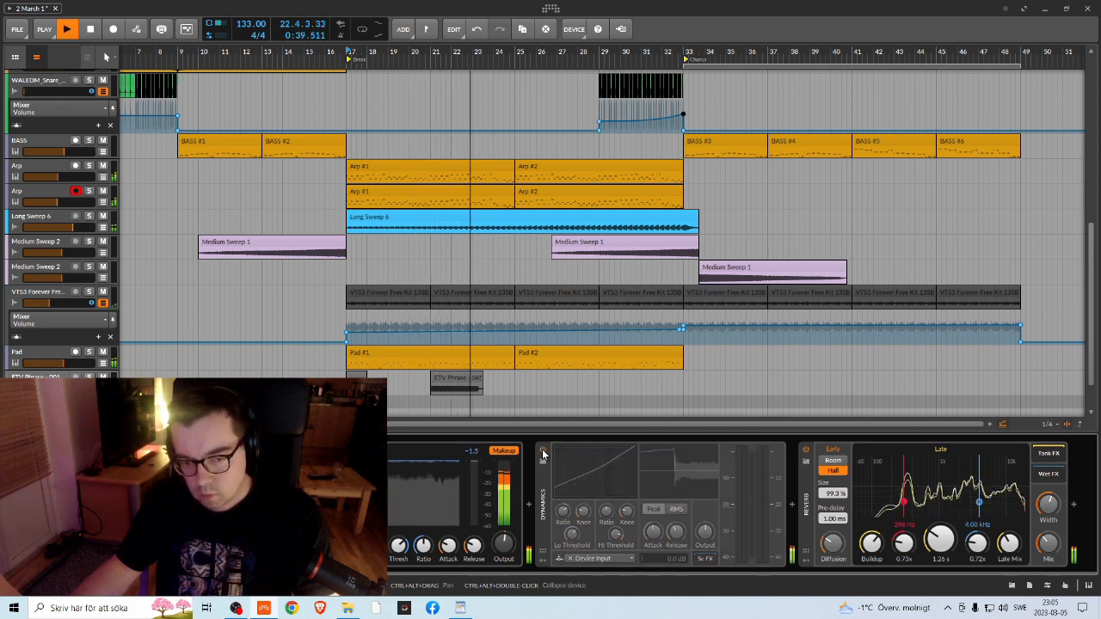
Step: Switch the Dynamics device on the phrase track back on and replay the break from bar 17
{"action": "left_click", "coordinate": [543, 451]}
{"action": "key", "text": "space"}
{"action": "key", "text": "space"}
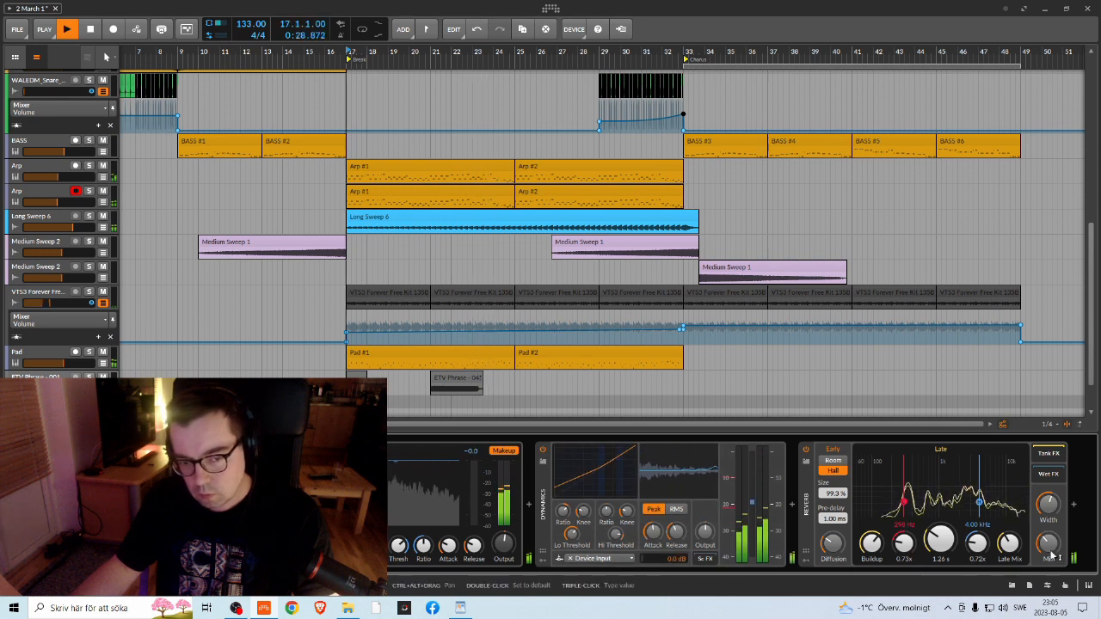
Step: Fine-tune the Reverb's Mix, trying 37.5% and 37.0%, while replaying the break from bar 17
{"action": "left_click_drag", "start_coordinate": [1051, 550], "coordinate": [1049, 551]}
{"action": "key", "text": "space"}
{"action": "key", "text": "space"}
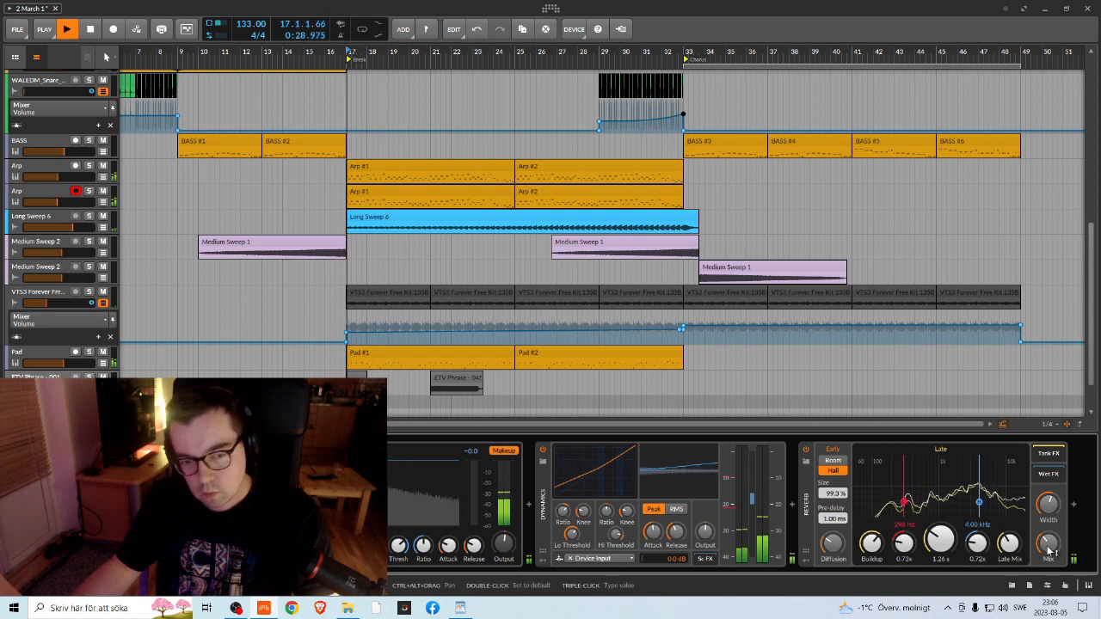
{"action": "left_click_drag", "start_coordinate": [1049, 545], "coordinate": [1049, 541]}
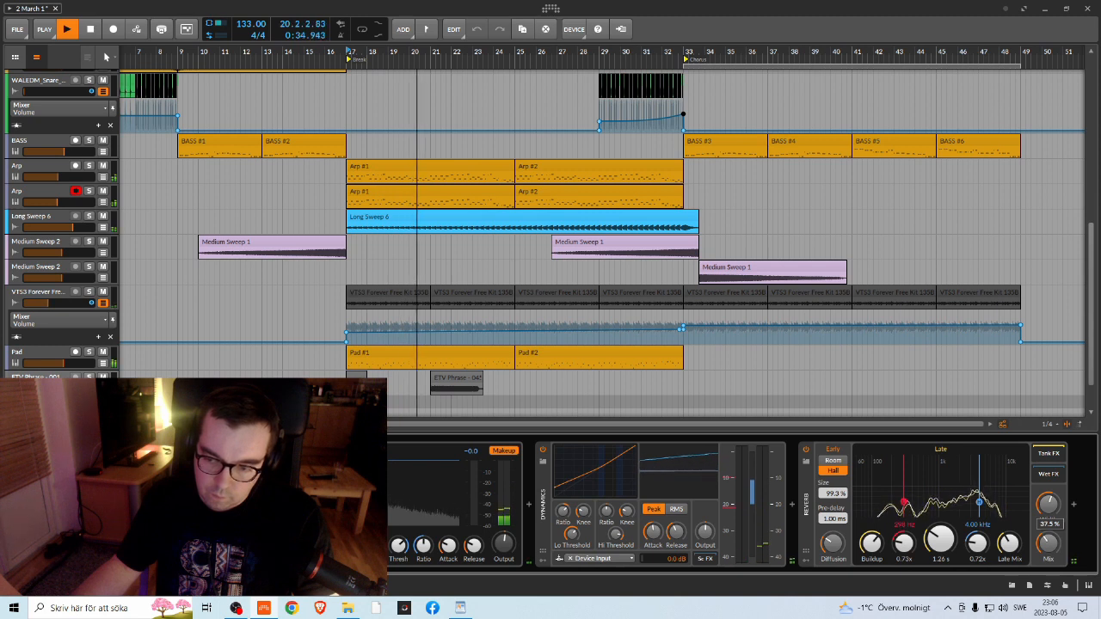
{"action": "left_click_drag", "start_coordinate": [1048, 541], "coordinate": [1049, 542]}
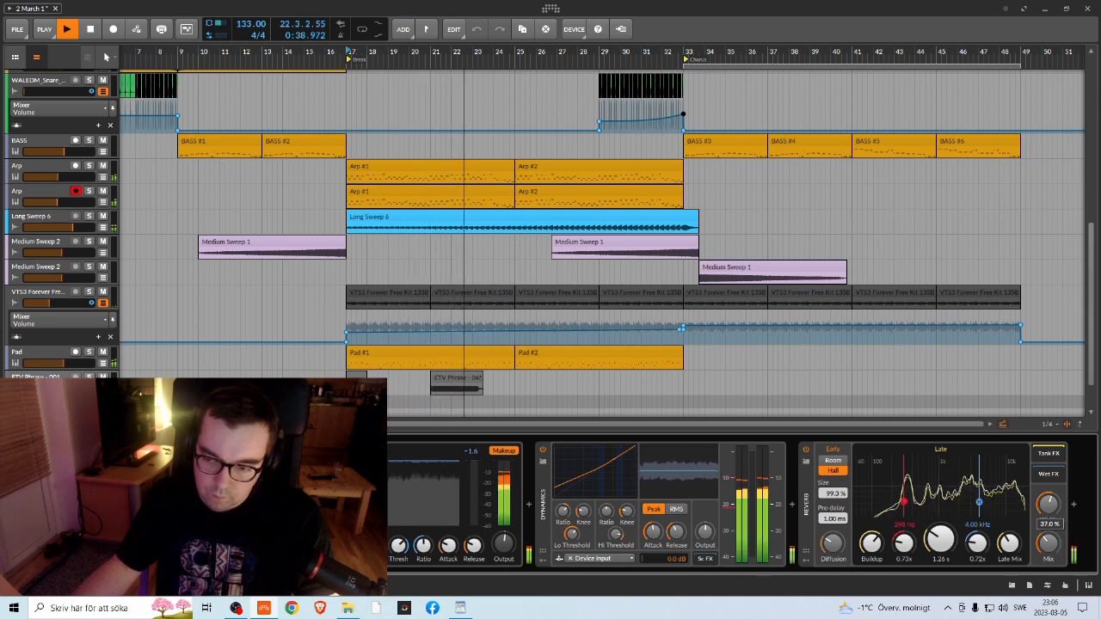
{"action": "left_click_drag", "start_coordinate": [1048, 542], "coordinate": [1048, 544]}
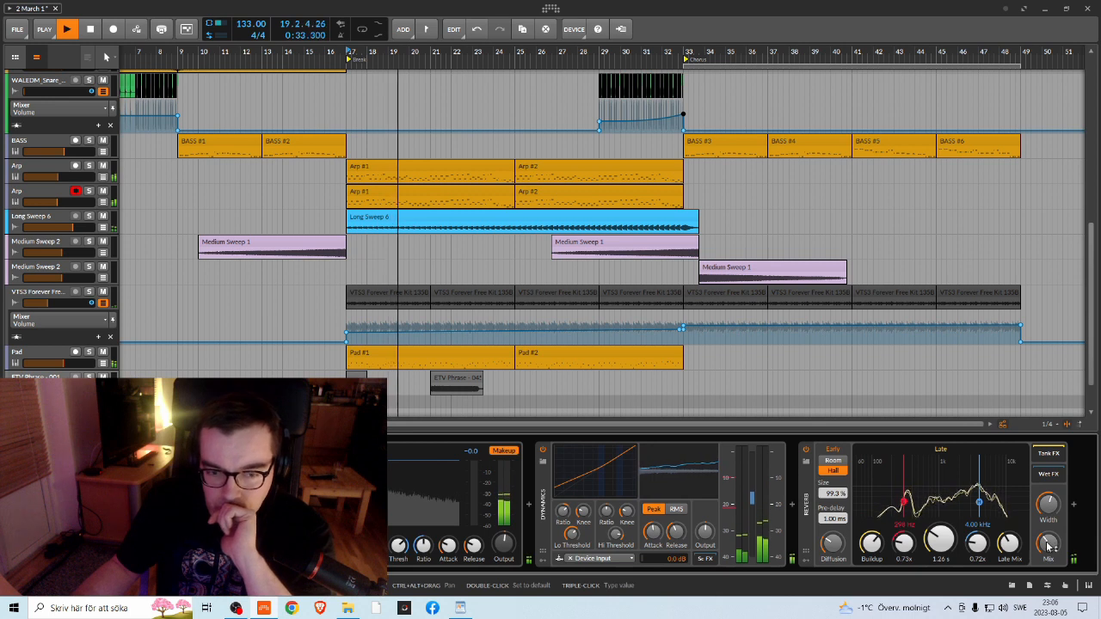
{"action": "left_click_drag", "start_coordinate": [1047, 543], "coordinate": [1047, 547]}
{"action": "key", "text": "space"}
{"action": "key", "text": "space"}
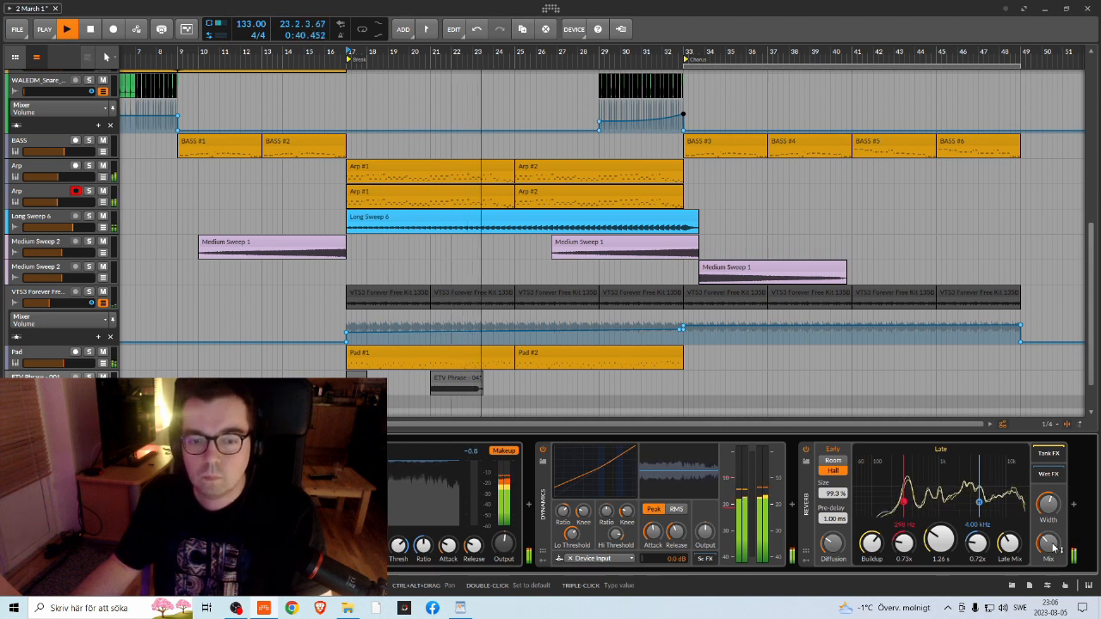
Step: Listen through the transition from the break into the chorus at bar 33 while examining the clips and automation across the tracks
{"action": "left_click_drag", "start_coordinate": [1097, 385], "coordinate": [1059, 326]}
{"action": "left_click_drag", "start_coordinate": [621, 53], "coordinate": [550, 95]}
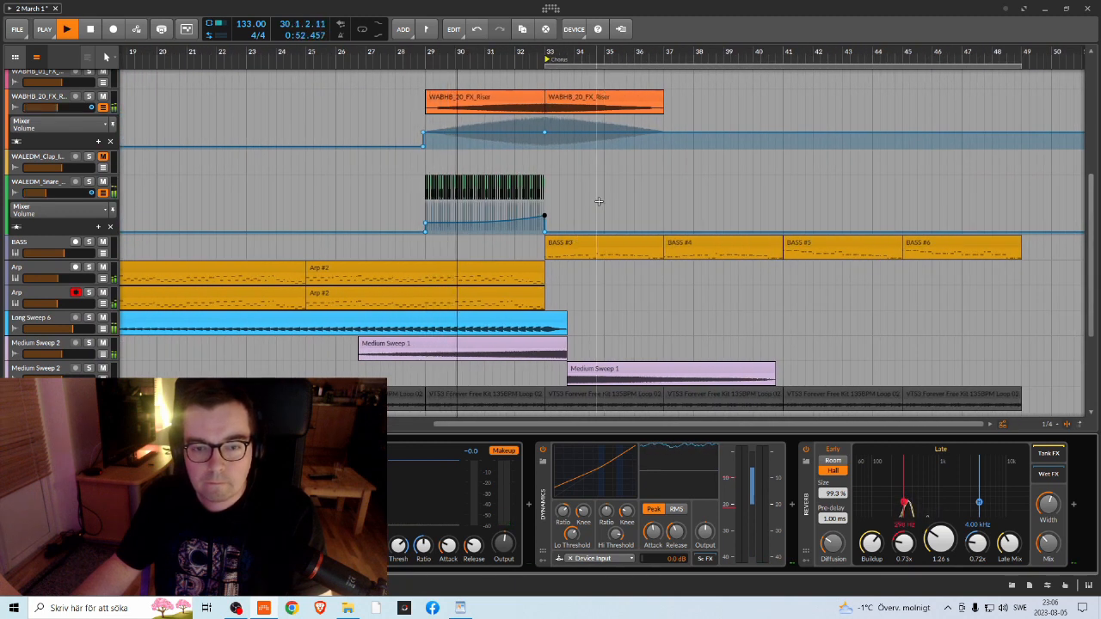
{"action": "scroll", "coordinate": [599, 201], "scroll_direction": "up", "scroll_amount": 2}
{"action": "scroll", "coordinate": [592, 214], "scroll_direction": "up", "scroll_amount": 8}
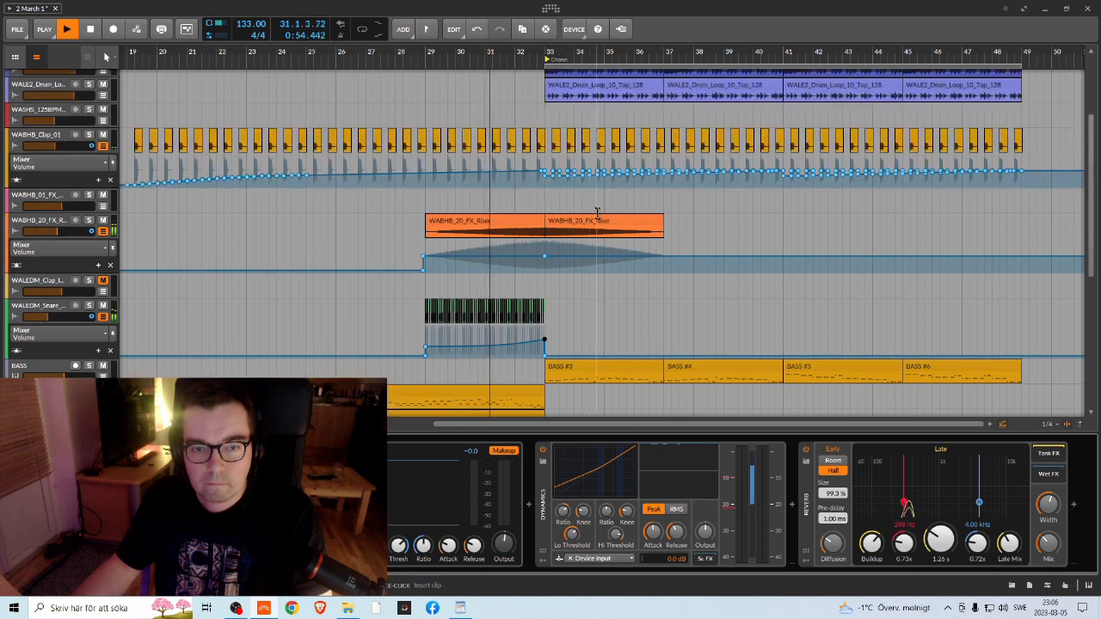
{"action": "scroll", "coordinate": [602, 214], "scroll_direction": "down", "scroll_amount": 6}
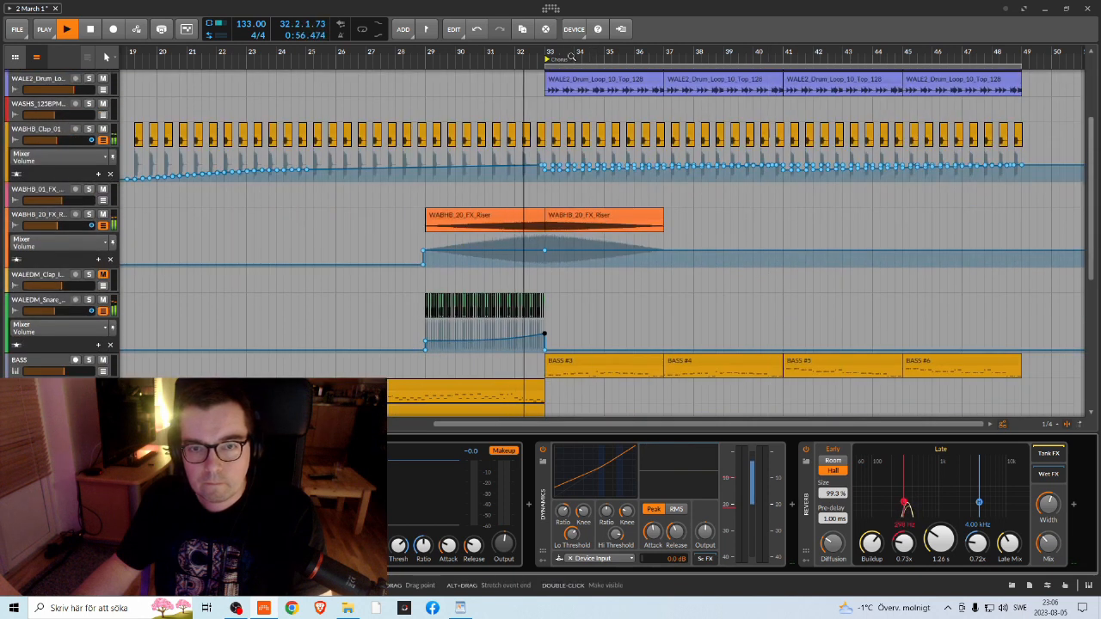
{"action": "left_click_drag", "start_coordinate": [560, 57], "coordinate": [485, 56]}
{"action": "mouse_move", "coordinate": [572, 58]}
{"action": "left_mouse_down"}
{"action": "mouse_move", "coordinate": [470, 57]}
{"action": "mouse_move", "coordinate": [474, 93]}
{"action": "left_mouse_up"}
{"action": "scroll", "coordinate": [539, 161], "scroll_direction": "down", "scroll_amount": 5}
{"action": "scroll", "coordinate": [542, 168], "scroll_direction": "down", "scroll_amount": 2}
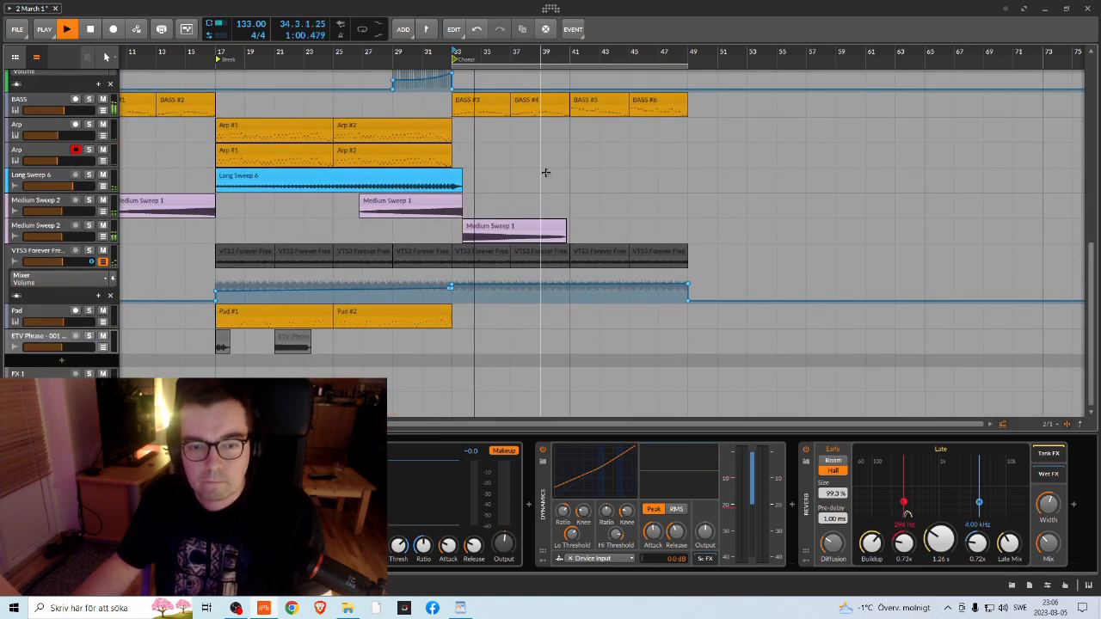
{"action": "scroll", "coordinate": [546, 172], "scroll_direction": "up", "scroll_amount": 3}
{"action": "scroll", "coordinate": [546, 172], "scroll_direction": "down", "scroll_amount": 3}
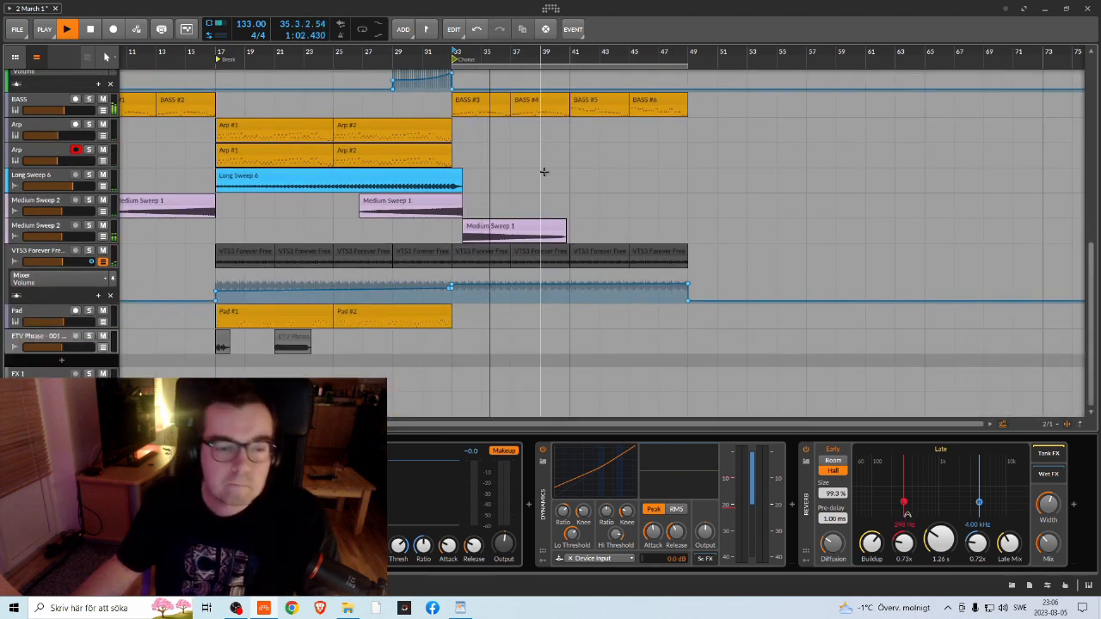
{"action": "scroll", "coordinate": [541, 162], "scroll_direction": "up", "scroll_amount": 1}
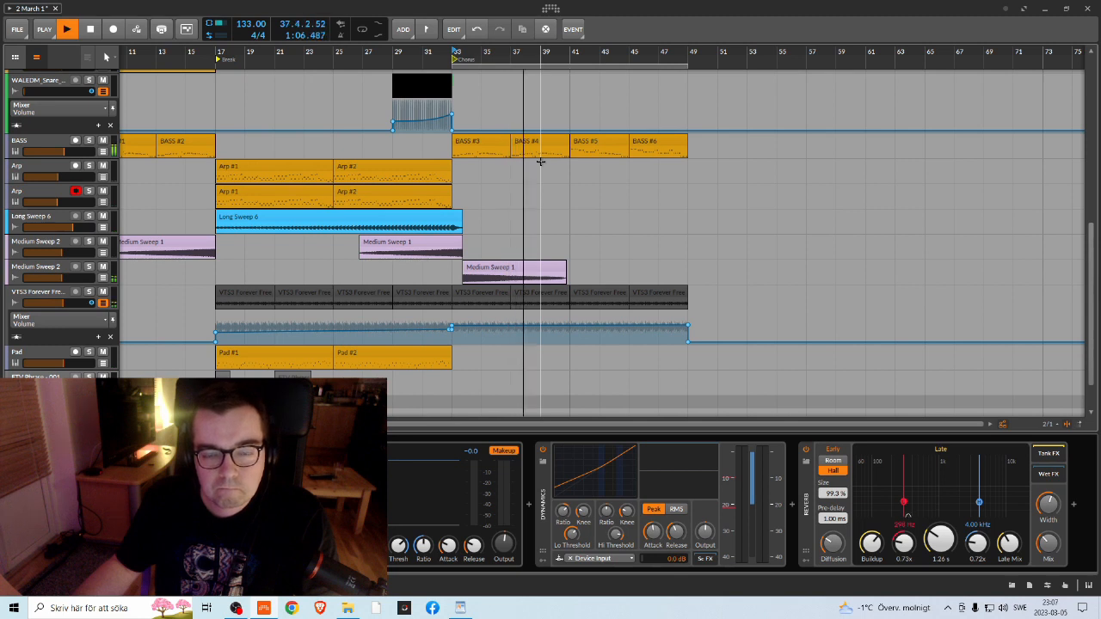
{"action": "scroll", "coordinate": [541, 161], "scroll_direction": "up", "scroll_amount": 7}
{"action": "scroll", "coordinate": [559, 165], "scroll_direction": "down", "scroll_amount": 3}
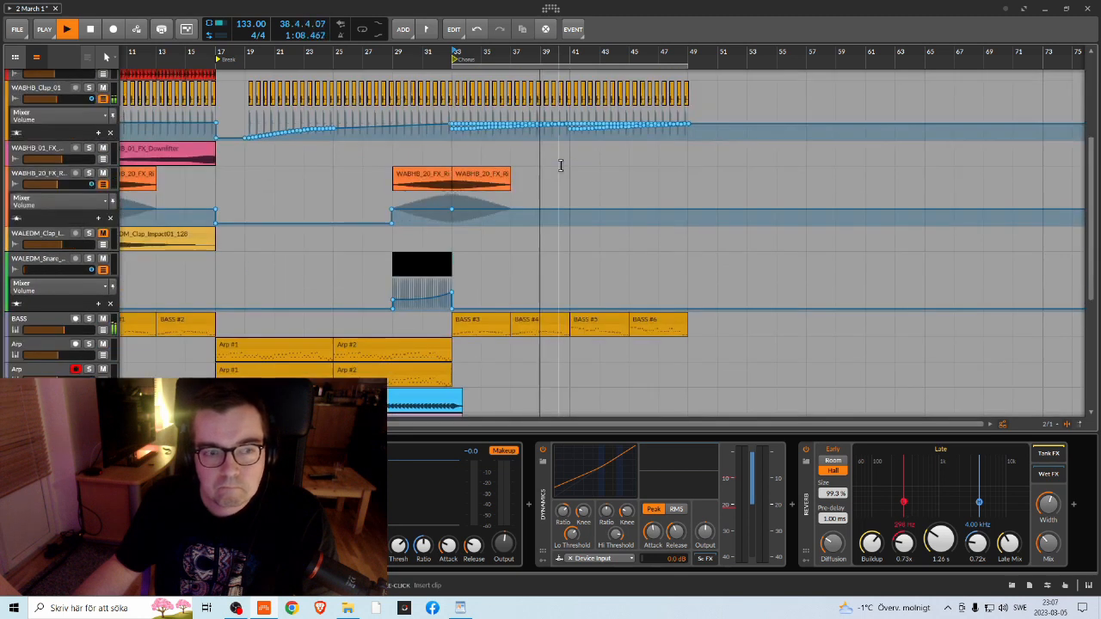
{"action": "scroll", "coordinate": [559, 165], "scroll_direction": "down", "scroll_amount": 1}
Step: Stop playback and save the project
{"action": "key", "text": "space"}
{"action": "left_click", "coordinate": [17, 29]}
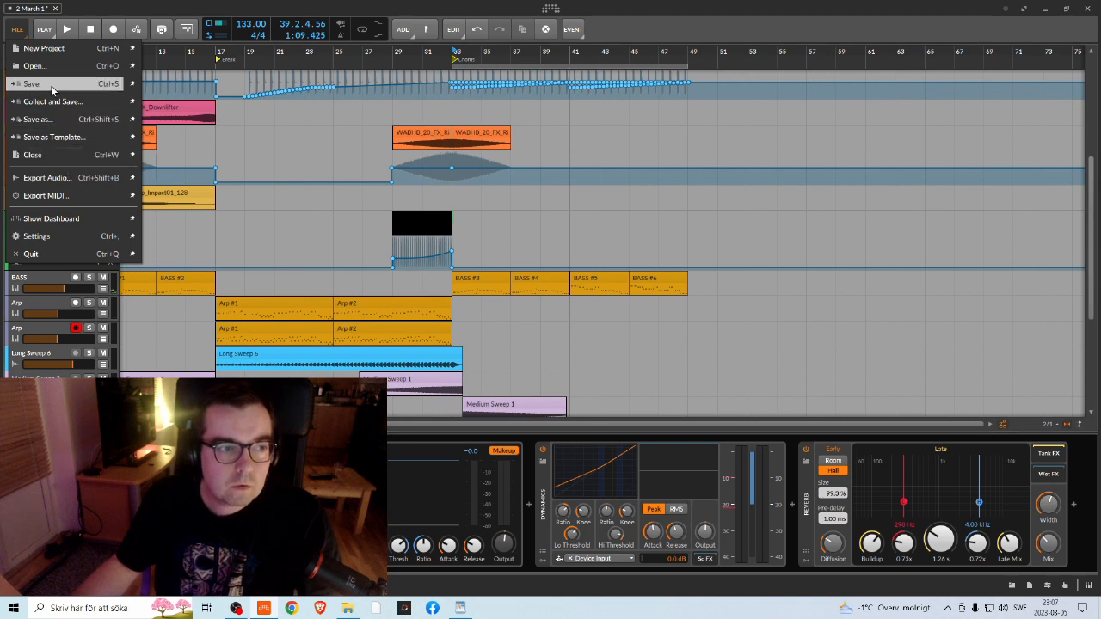
{"action": "left_click", "coordinate": [47, 83]}
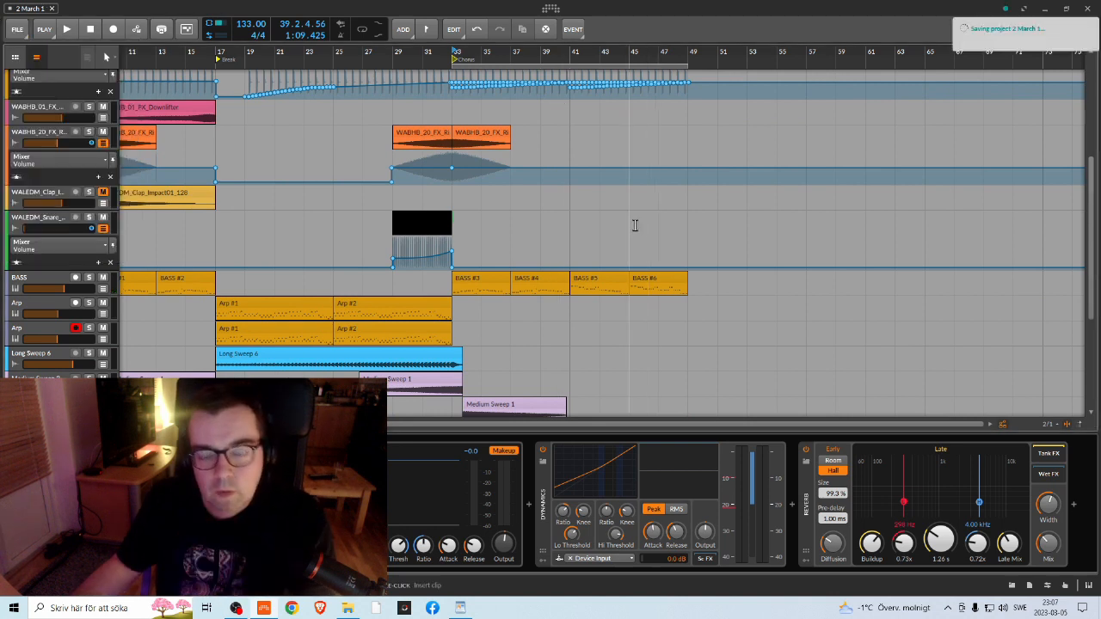
Step: Switch to OBS to check the running recording, and return to the arrangement in Bitwig Studio
{"action": "scroll", "coordinate": [602, 215], "scroll_direction": "up", "scroll_amount": 5}
{"action": "scroll", "coordinate": [565, 193], "scroll_direction": "down", "scroll_amount": 7}
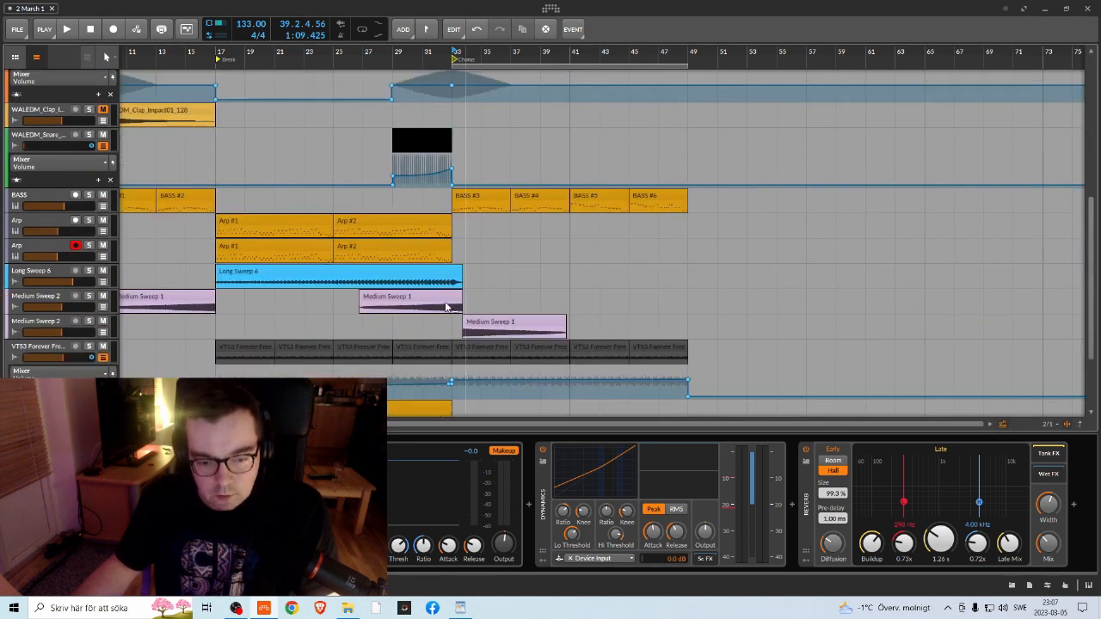
{"action": "left_click", "coordinate": [235, 609]}
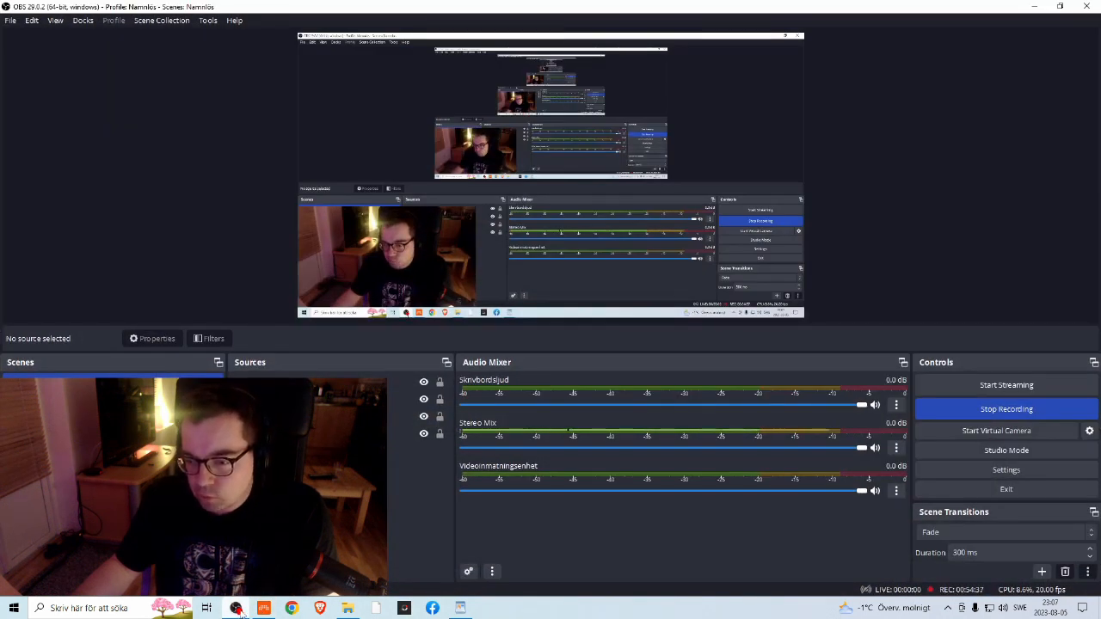
{"action": "left_click", "coordinate": [236, 609]}
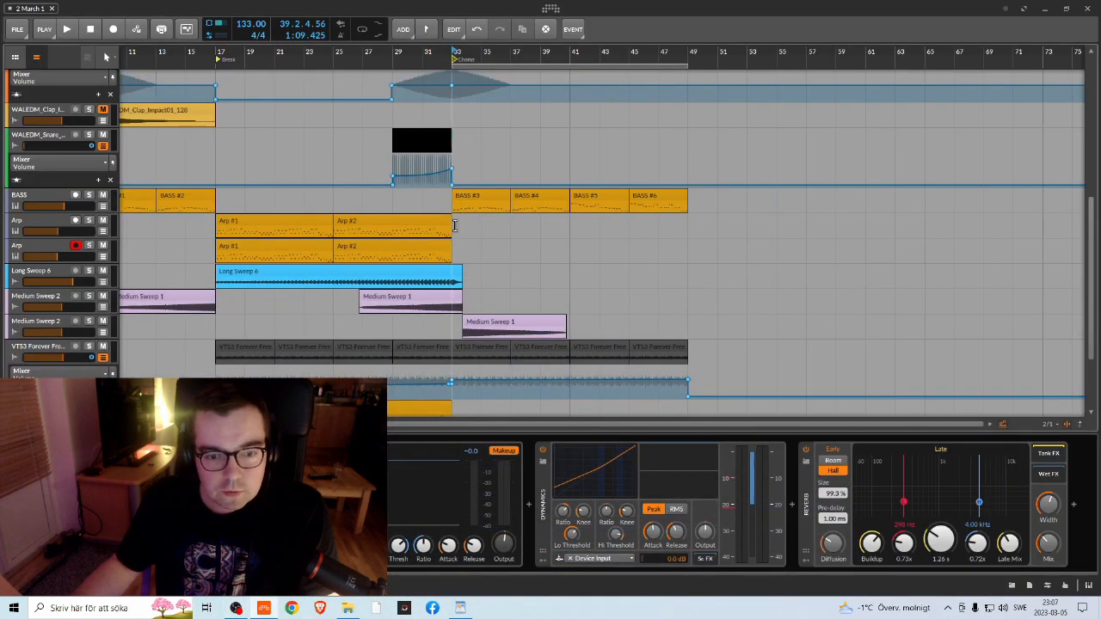
Step: Play the chorus briefly from bar 33 and look over the tracks around the end of the break
{"action": "scroll", "coordinate": [464, 222], "scroll_direction": "down", "scroll_amount": 2}
{"action": "scroll", "coordinate": [462, 224], "scroll_direction": "up", "scroll_amount": 2}
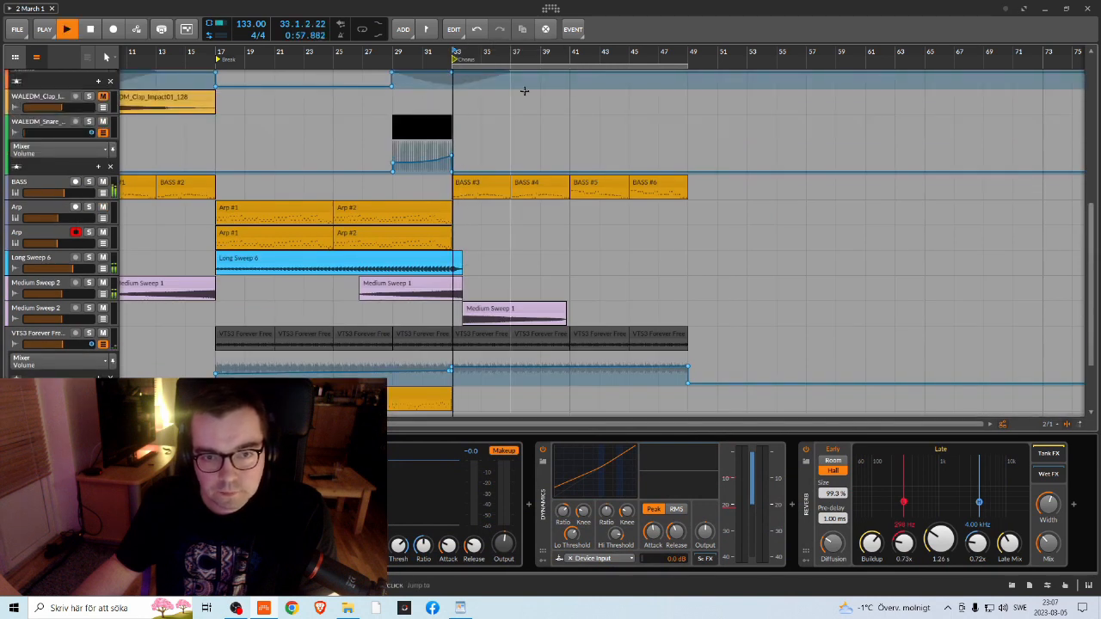
{"action": "scroll", "coordinate": [555, 197], "scroll_direction": "down", "scroll_amount": 2}
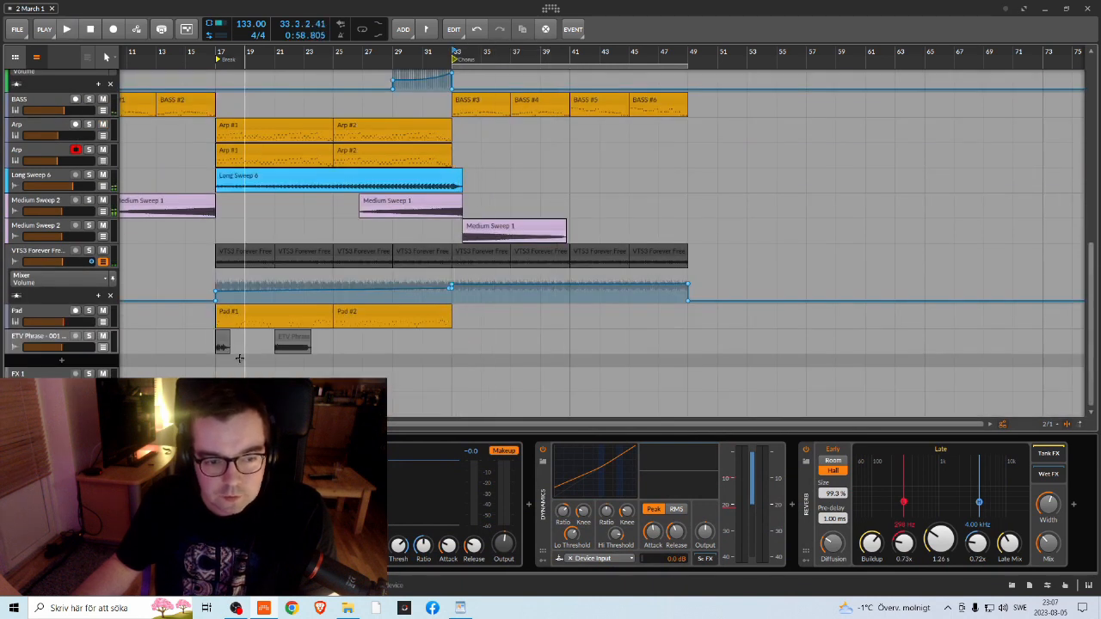
{"action": "scroll", "coordinate": [540, 370], "scroll_direction": "up", "scroll_amount": 2}
{"action": "scroll", "coordinate": [258, 344], "scroll_direction": "down", "scroll_amount": 2}
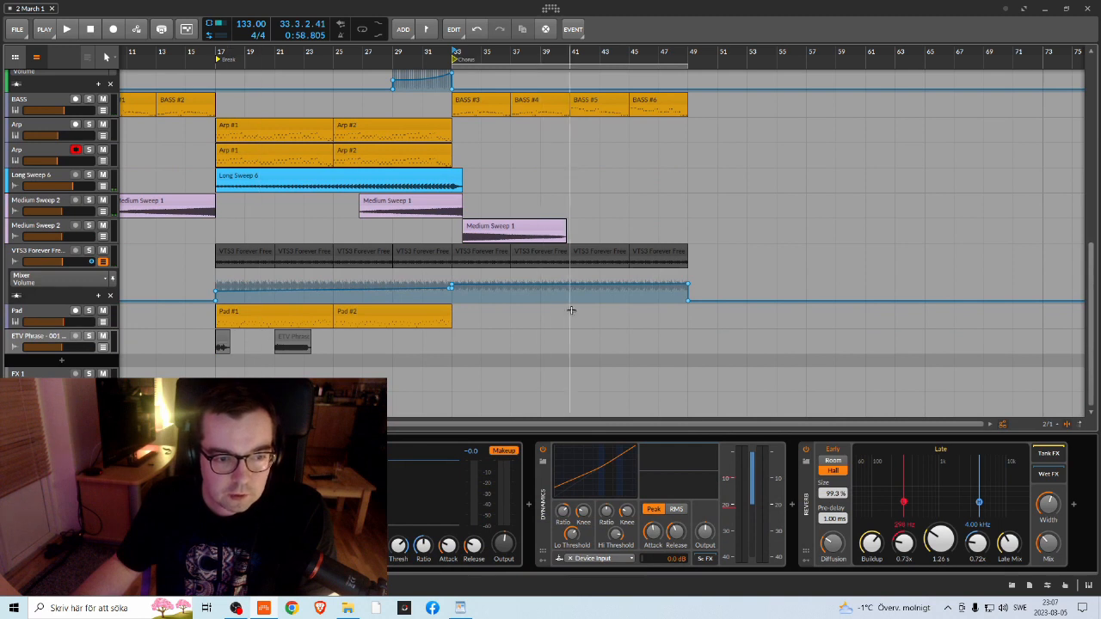
{"action": "scroll", "coordinate": [469, 297], "scroll_direction": "up", "scroll_amount": 10}
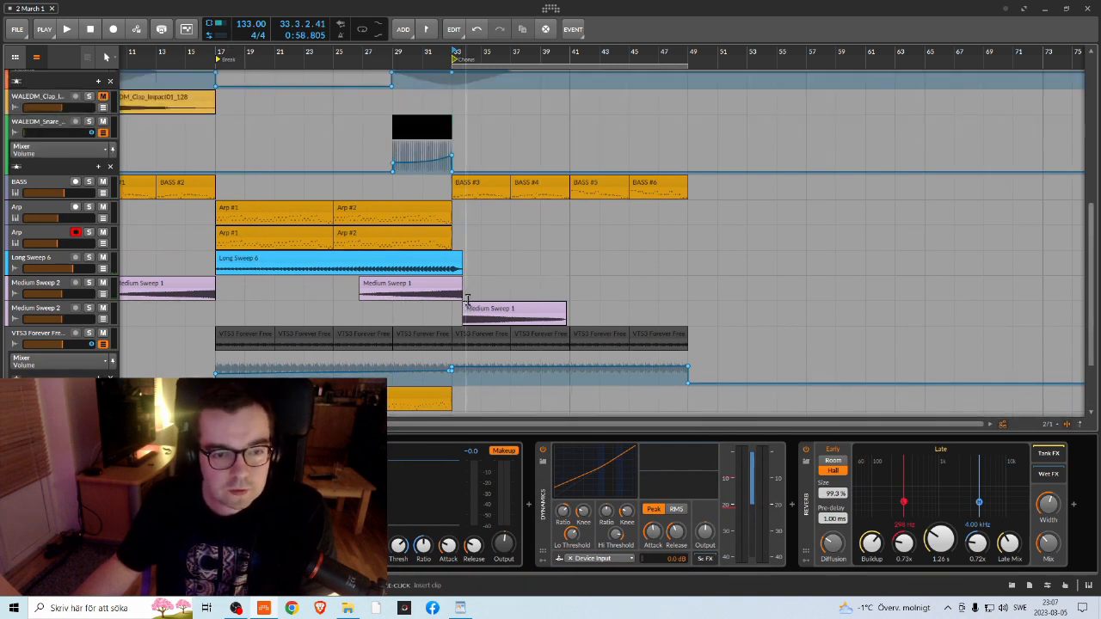
Step: Return to the start of the chorus at bar 33 and save the project again
{"action": "left_click", "coordinate": [462, 52]}
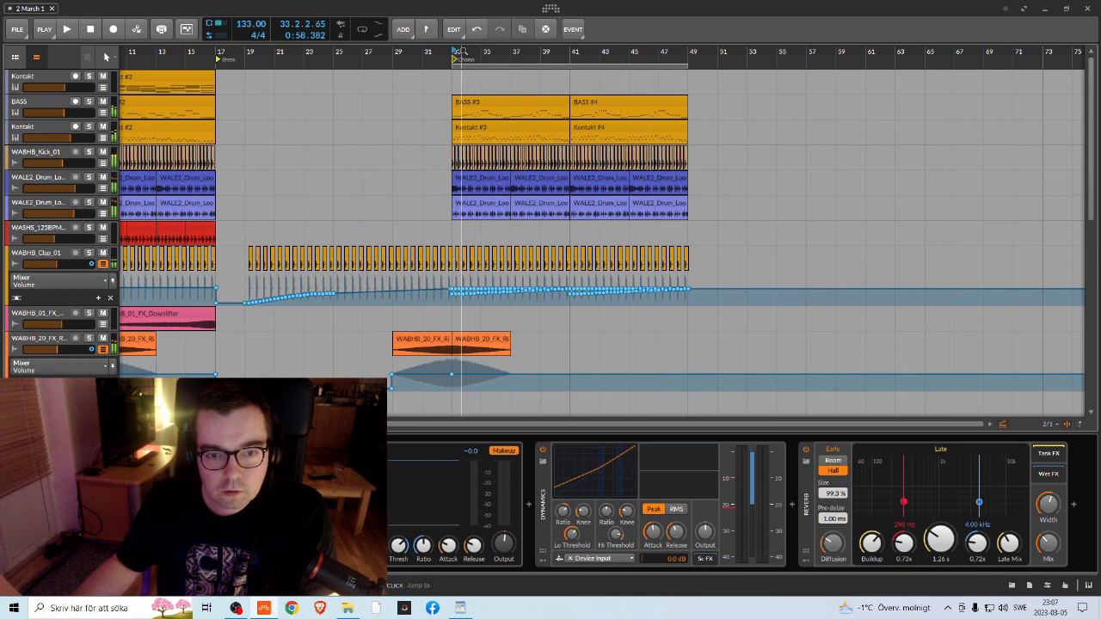
{"action": "left_click", "coordinate": [13, 29]}
{"action": "left_click", "coordinate": [34, 83]}
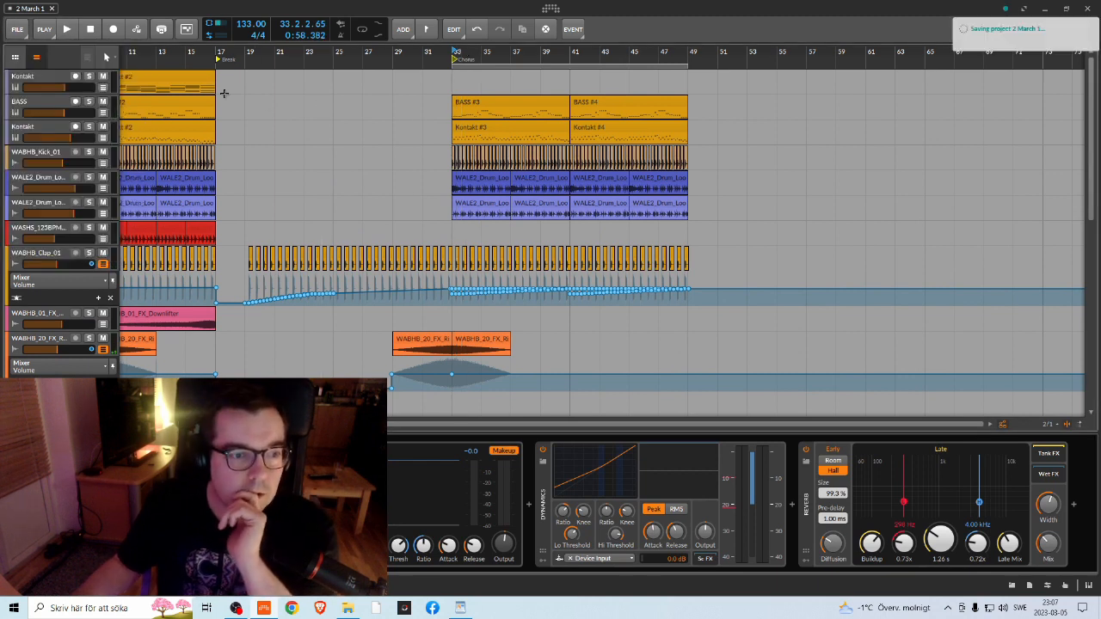
Step: Open the Kontakt #3 clip's notes for viewing and listen to the chorus from bar 33
{"action": "left_click_drag", "start_coordinate": [492, 59], "coordinate": [396, 108]}
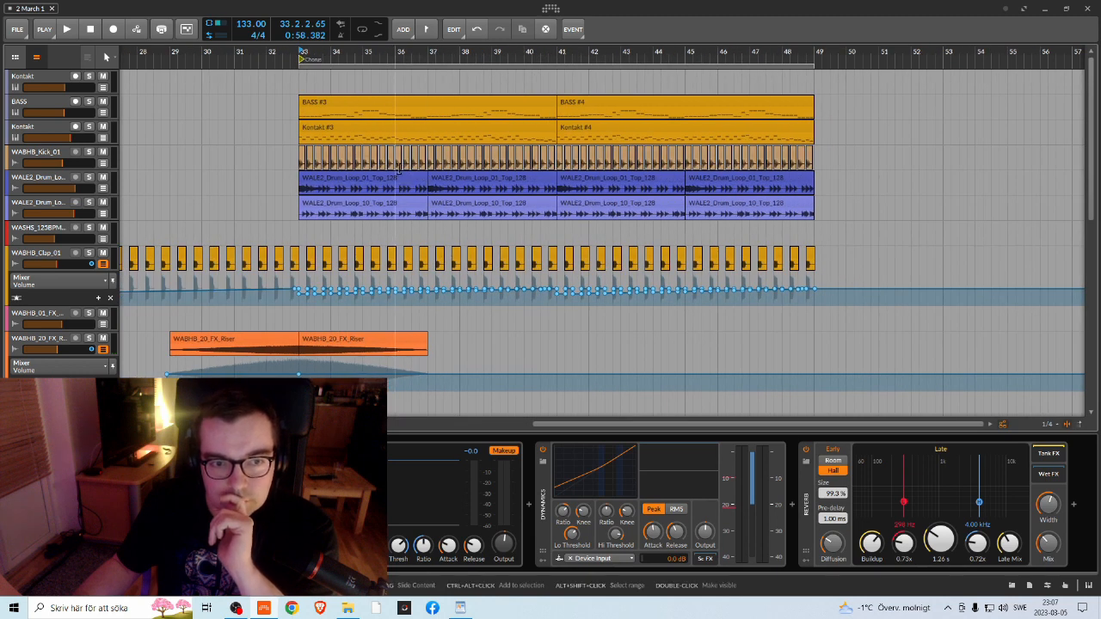
{"action": "left_click", "coordinate": [378, 131]}
{"action": "double_click", "coordinate": [377, 128]}
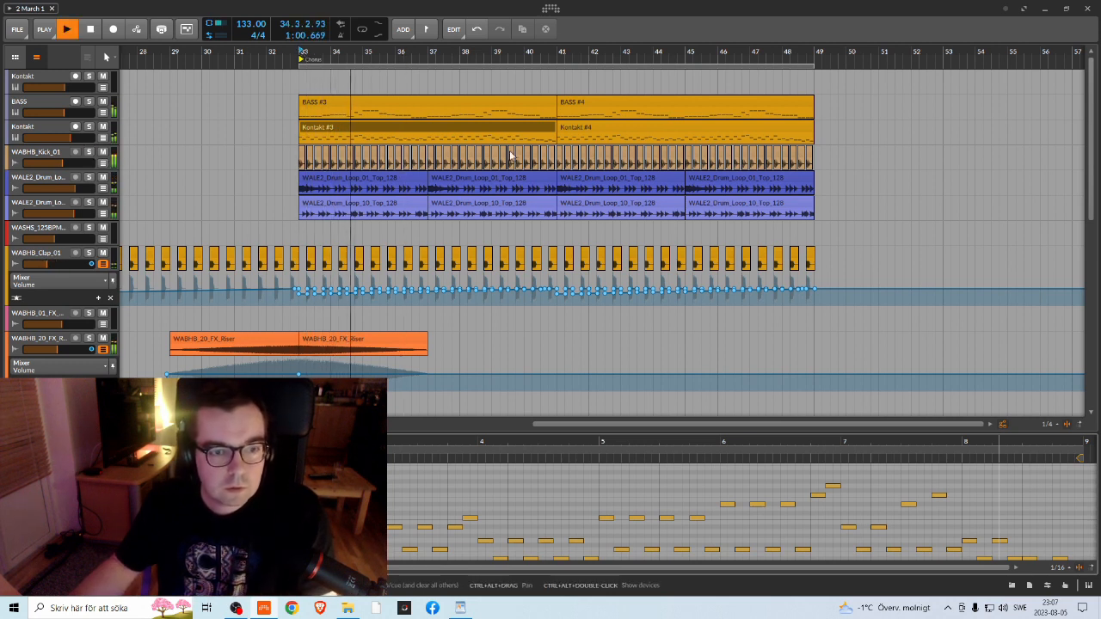
{"action": "scroll", "coordinate": [365, 200], "scroll_direction": "down", "scroll_amount": 1}
{"action": "scroll", "coordinate": [366, 200], "scroll_direction": "down", "scroll_amount": 10}
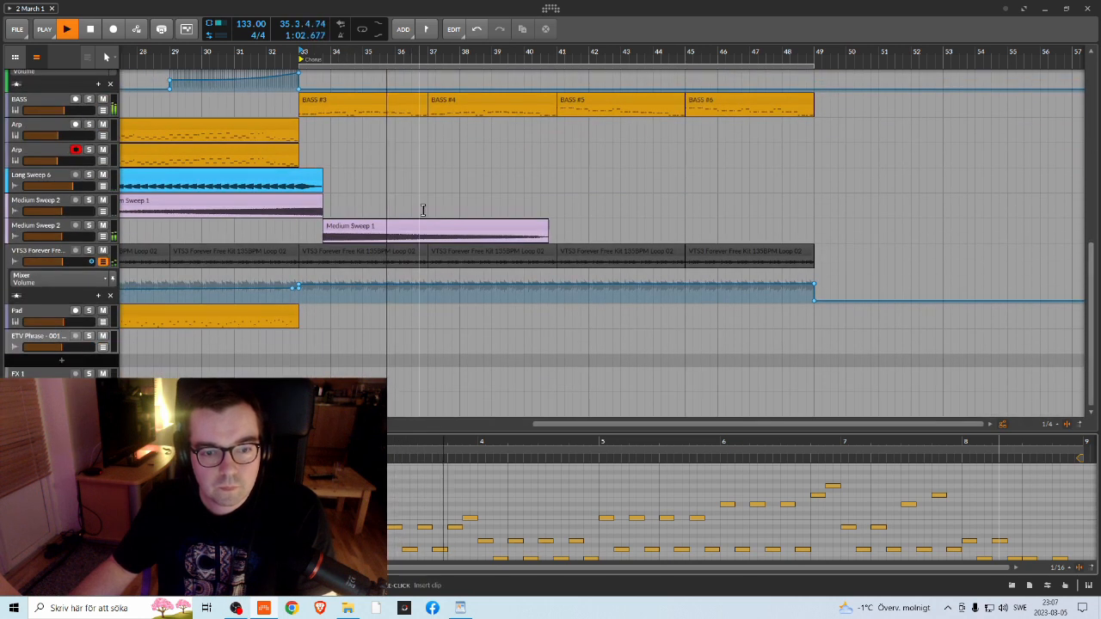
{"action": "key", "text": "space"}
Step: Examine the whole arrangement from the start through the break and chorus, comparing clips and volume automation on the drum, effects, bass and arp tracks
{"action": "left_click_drag", "start_coordinate": [379, 54], "coordinate": [467, 142]}
{"action": "scroll", "coordinate": [467, 147], "scroll_direction": "up", "scroll_amount": 10}
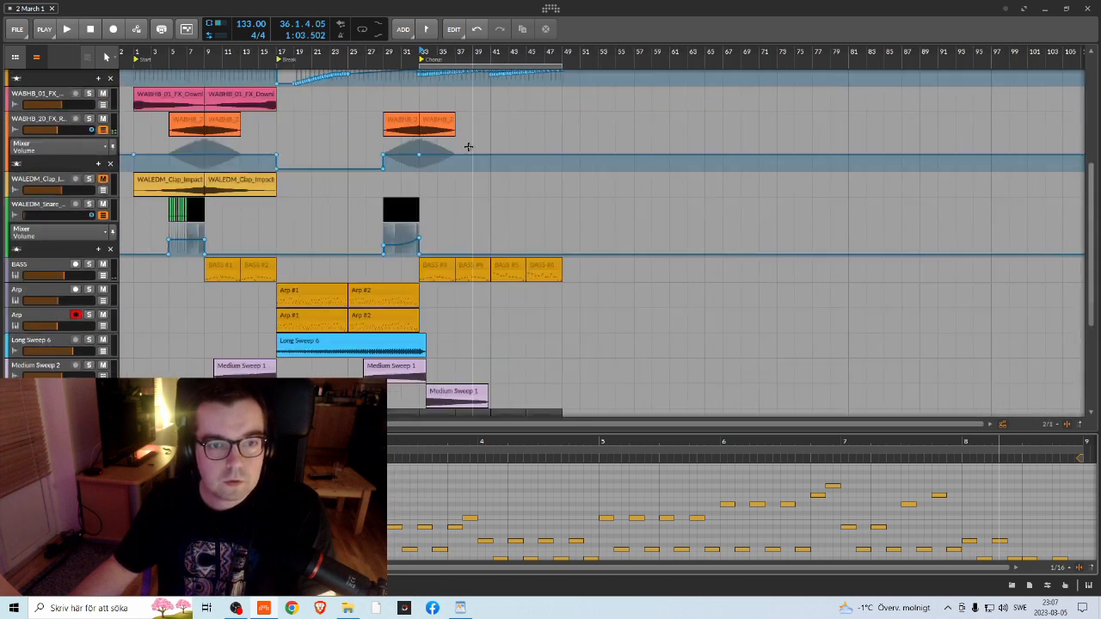
{"action": "scroll", "coordinate": [308, 129], "scroll_direction": "down", "scroll_amount": 10}
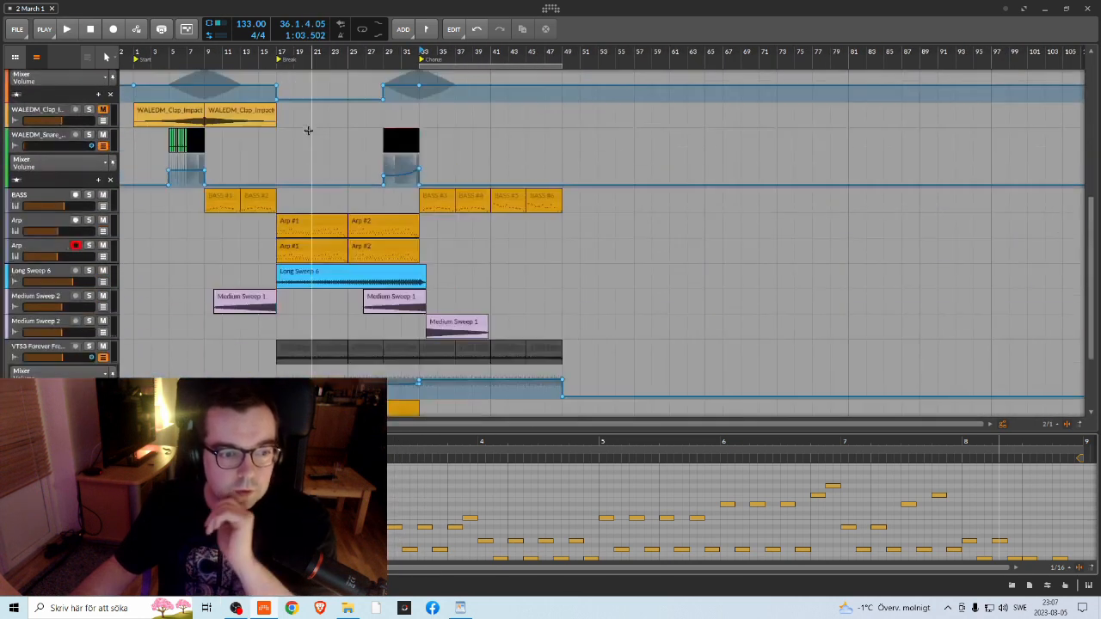
{"action": "scroll", "coordinate": [309, 125], "scroll_direction": "up", "scroll_amount": 5}
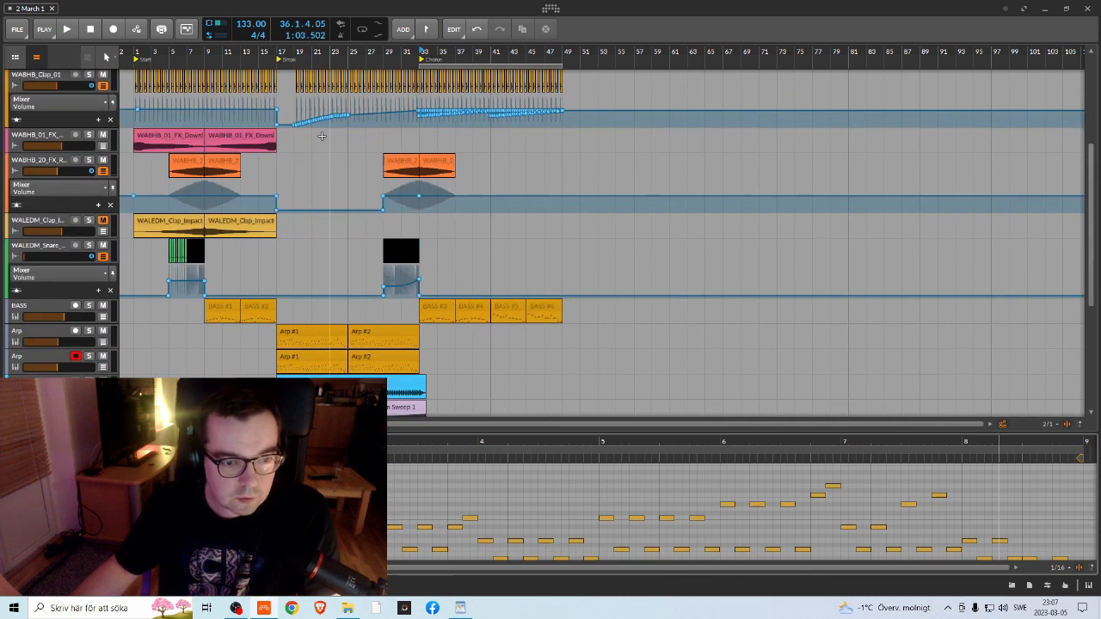
{"action": "scroll", "coordinate": [322, 135], "scroll_direction": "up", "scroll_amount": 5}
{"action": "scroll", "coordinate": [327, 160], "scroll_direction": "down", "scroll_amount": 7}
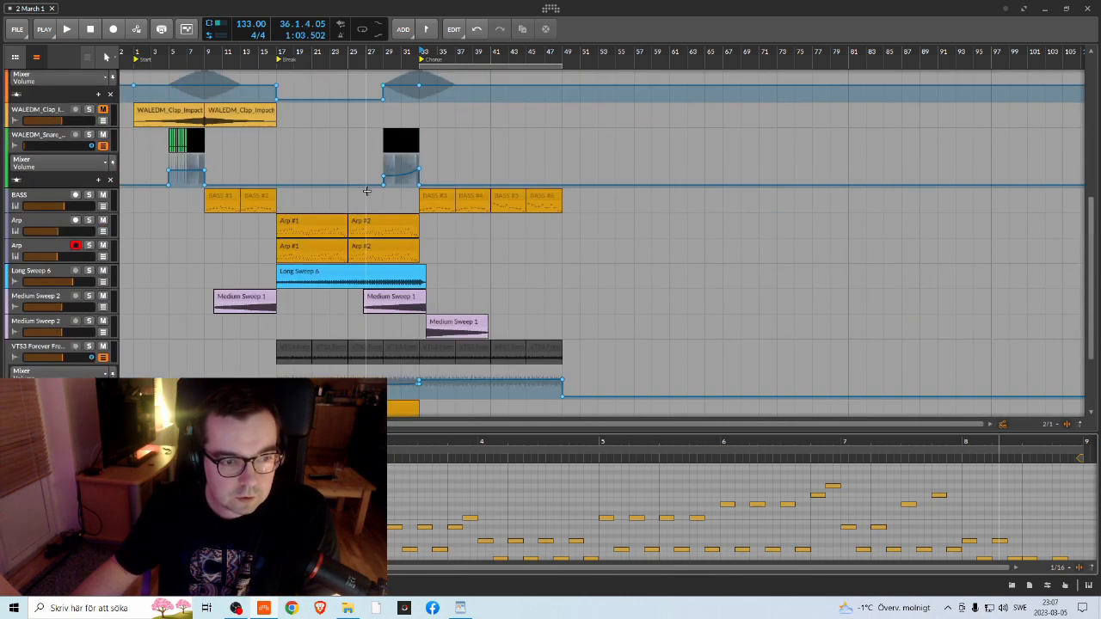
{"action": "scroll", "coordinate": [366, 287], "scroll_direction": "up", "scroll_amount": 2}
{"action": "scroll", "coordinate": [365, 287], "scroll_direction": "up", "scroll_amount": 2}
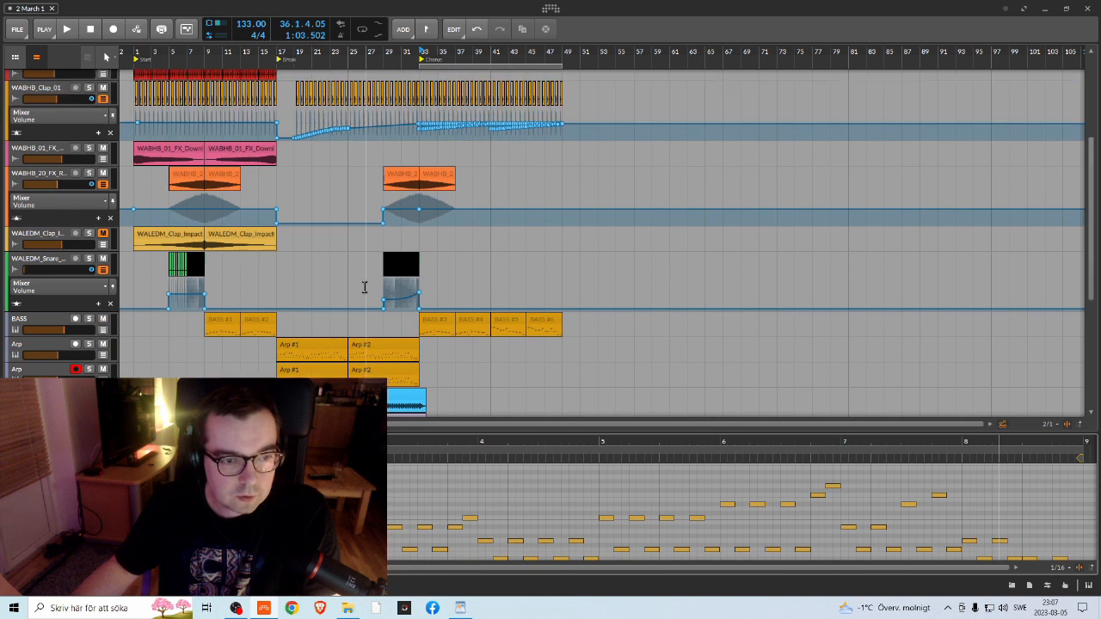
{"action": "scroll", "coordinate": [359, 285], "scroll_direction": "down", "scroll_amount": 3}
{"action": "scroll", "coordinate": [353, 279], "scroll_direction": "up", "scroll_amount": 3}
{"action": "scroll", "coordinate": [353, 279], "scroll_direction": "down", "scroll_amount": 3}
{"action": "scroll", "coordinate": [258, 160], "scroll_direction": "up", "scroll_amount": 3}
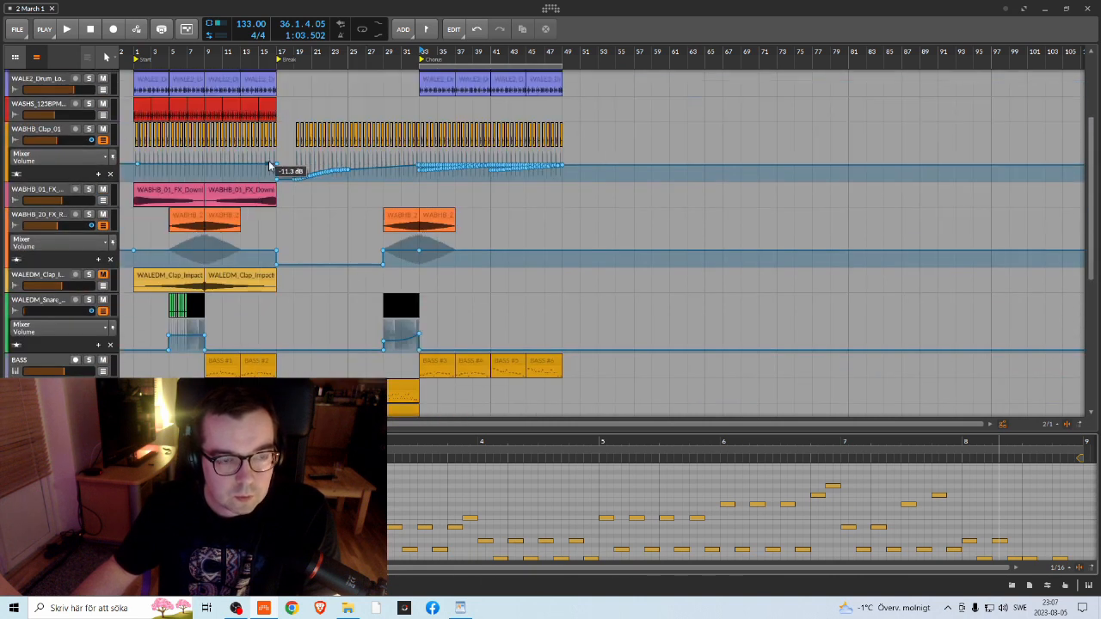
{"action": "scroll", "coordinate": [271, 167], "scroll_direction": "up", "scroll_amount": 2}
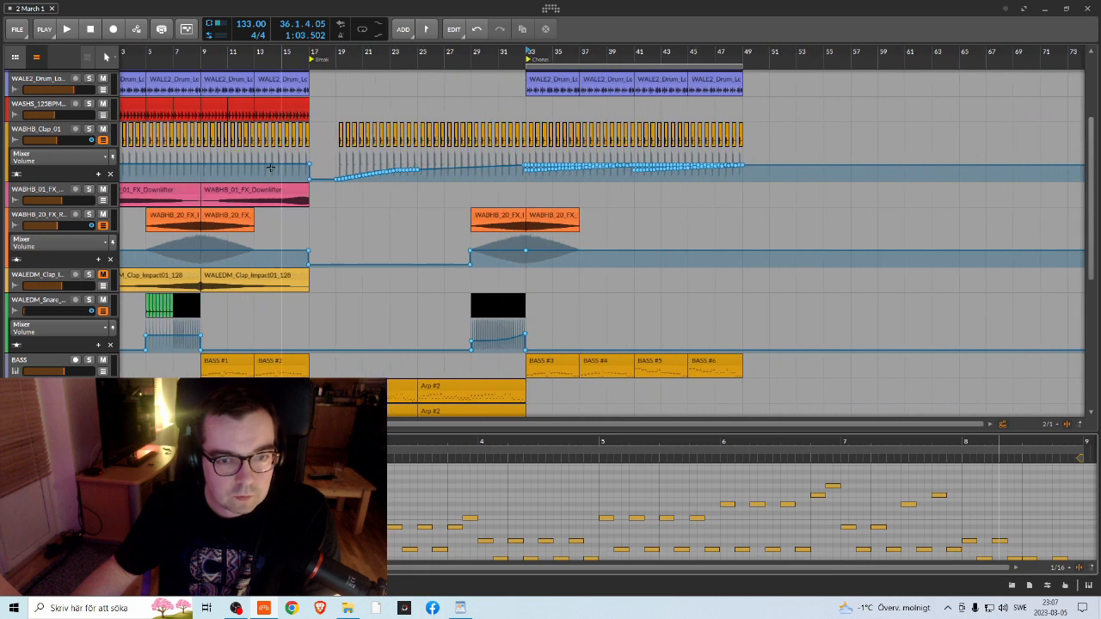
{"action": "scroll", "coordinate": [327, 322], "scroll_direction": "down", "scroll_amount": 3}
{"action": "scroll", "coordinate": [263, 321], "scroll_direction": "down", "scroll_amount": 1}
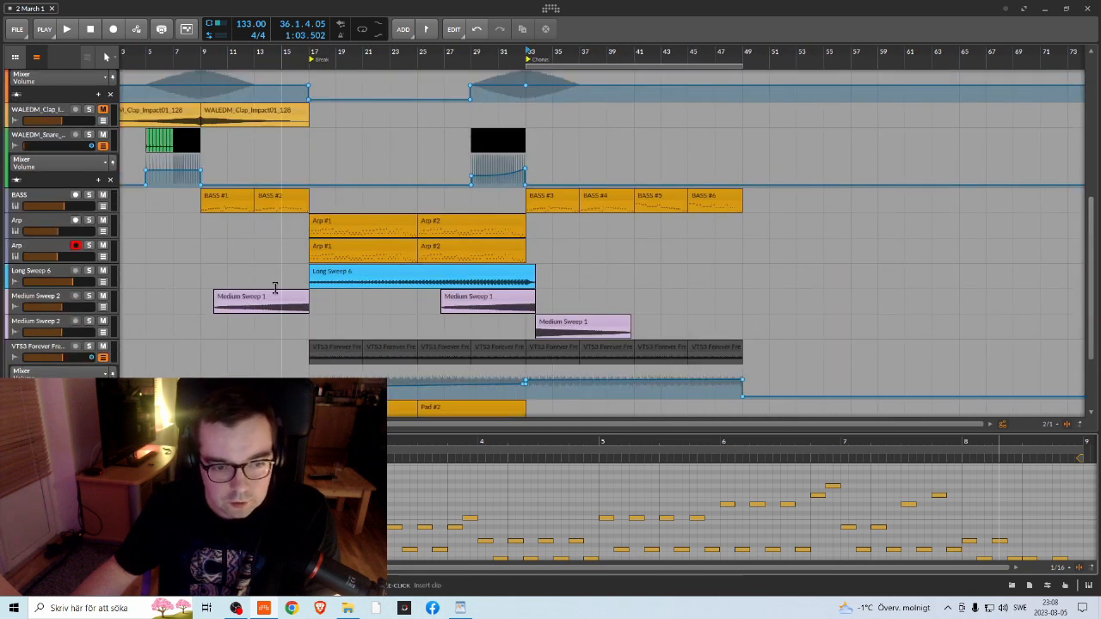
Step: Copy the Medium Sweep 1 clip that ends at bar 17 so it starts at bar 17, and reverse the copy
{"action": "left_click_drag", "start_coordinate": [292, 63], "coordinate": [369, 157]}
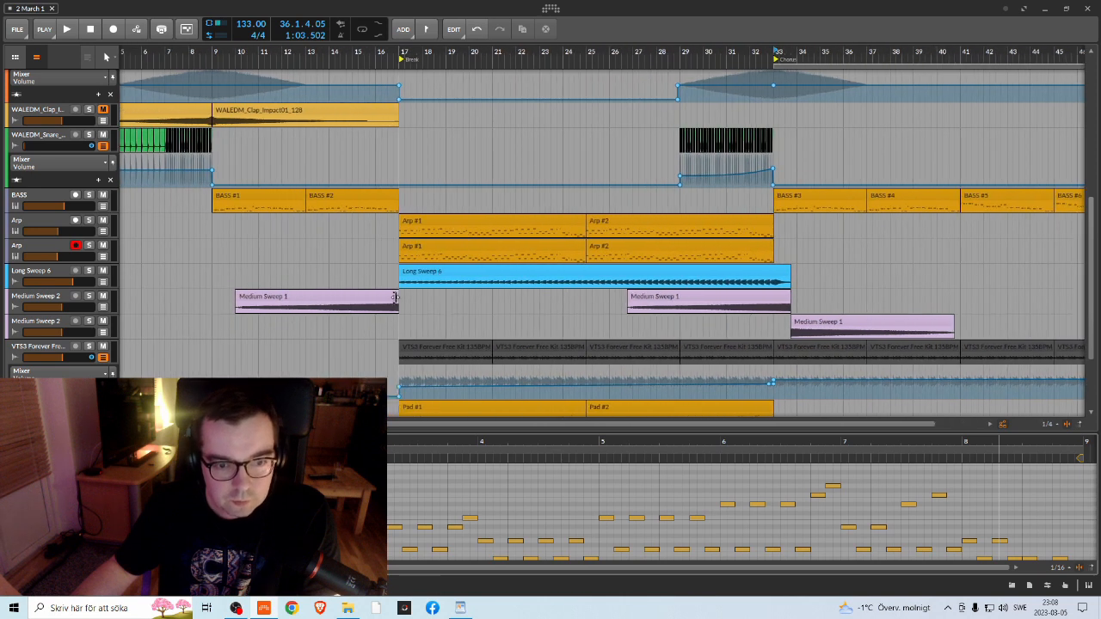
{"action": "left_click", "coordinate": [367, 299]}
{"action": "left_click_drag", "start_coordinate": [360, 301], "coordinate": [523, 301]}
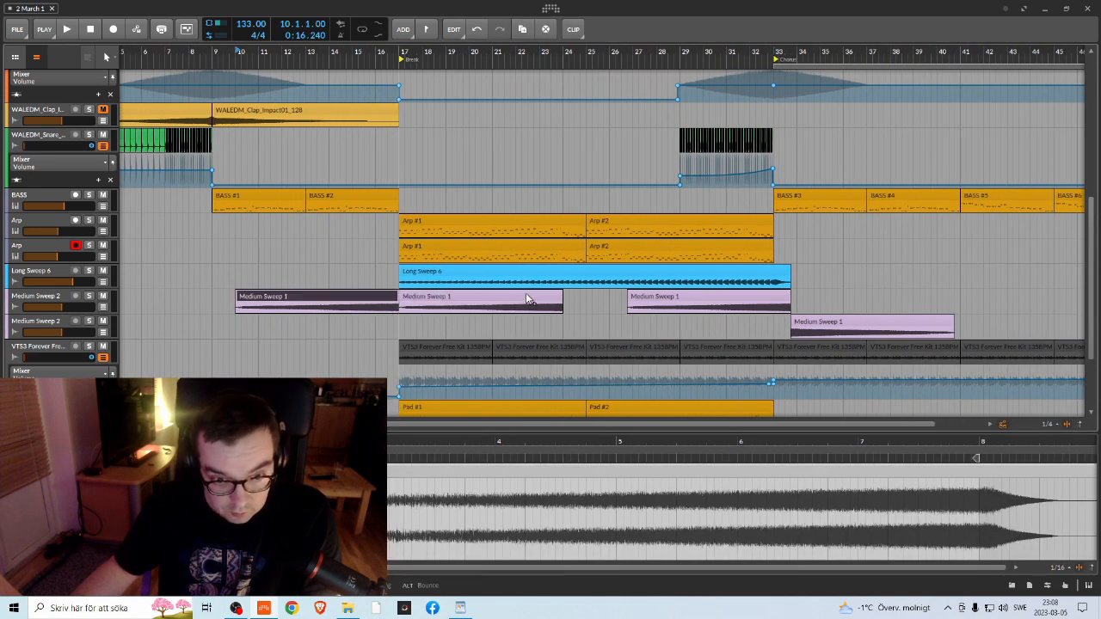
{"action": "left_click", "coordinate": [573, 29]}
{"action": "left_click", "coordinate": [593, 113]}
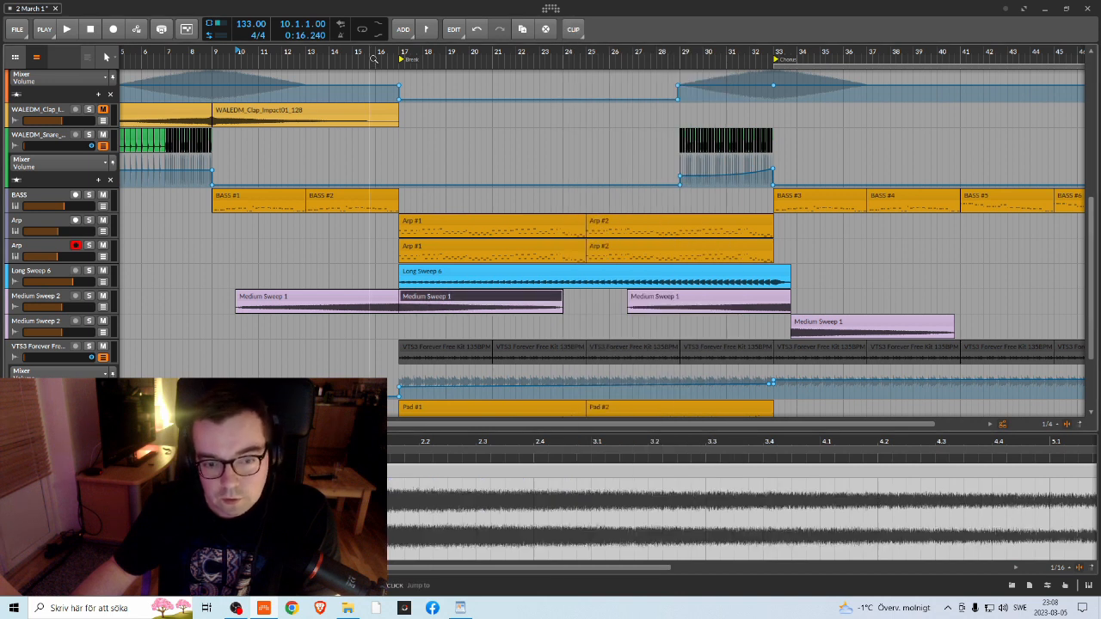
Step: Play from just before bar 17 and listen to the reversed sweep and both ETV phrases in the break
{"action": "key", "text": "space"}
{"action": "scroll", "coordinate": [504, 278], "scroll_direction": "down", "scroll_amount": 3}
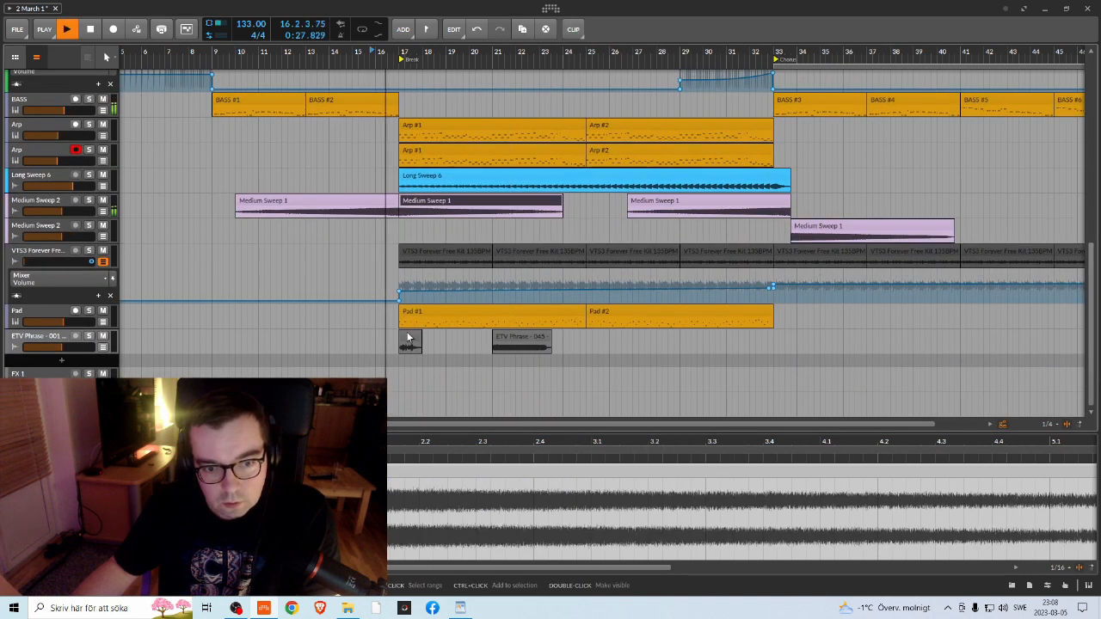
{"action": "left_click", "coordinate": [409, 340]}
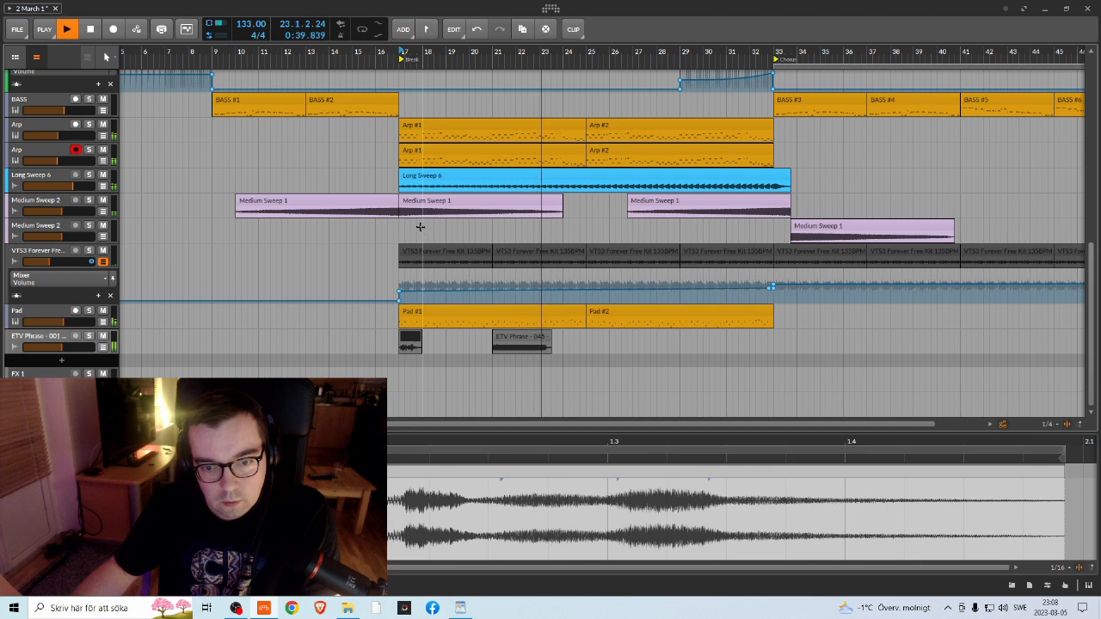
{"action": "key", "text": "space"}
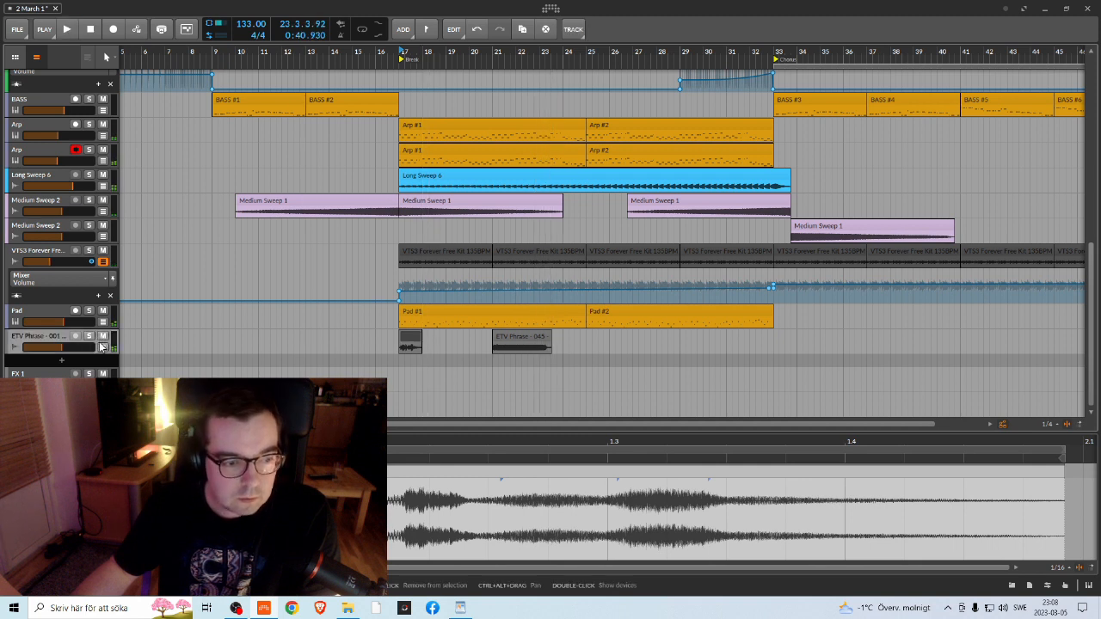
Step: Show the ETV Phrase track's automation lane for mixer volume and undo the empty clip added before bar 17
{"action": "left_click", "coordinate": [103, 347]}
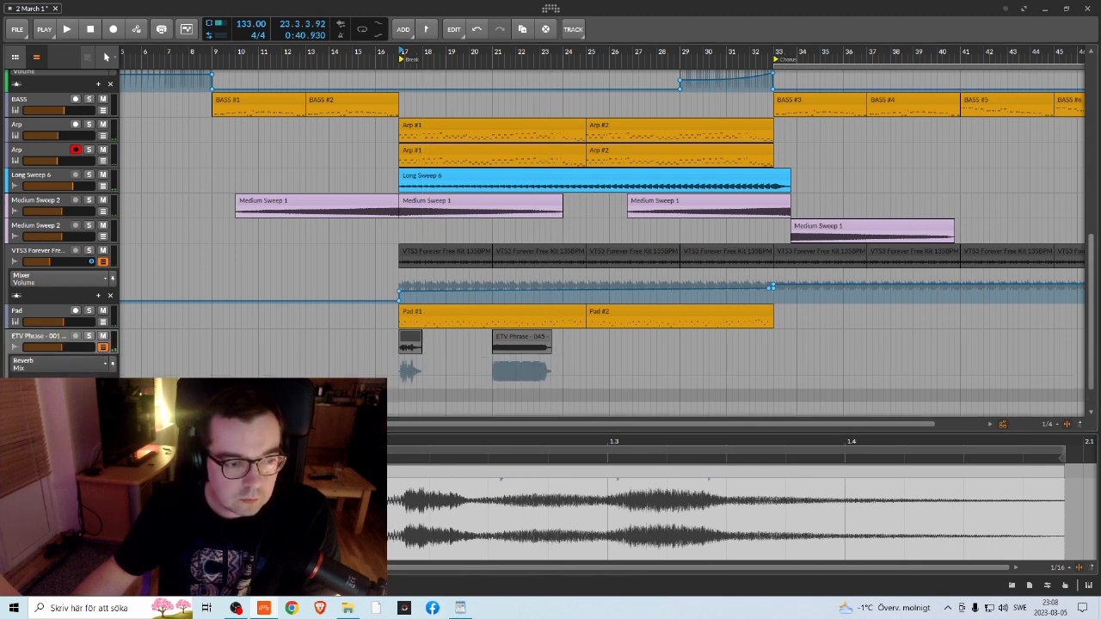
{"action": "left_click", "coordinate": [408, 338]}
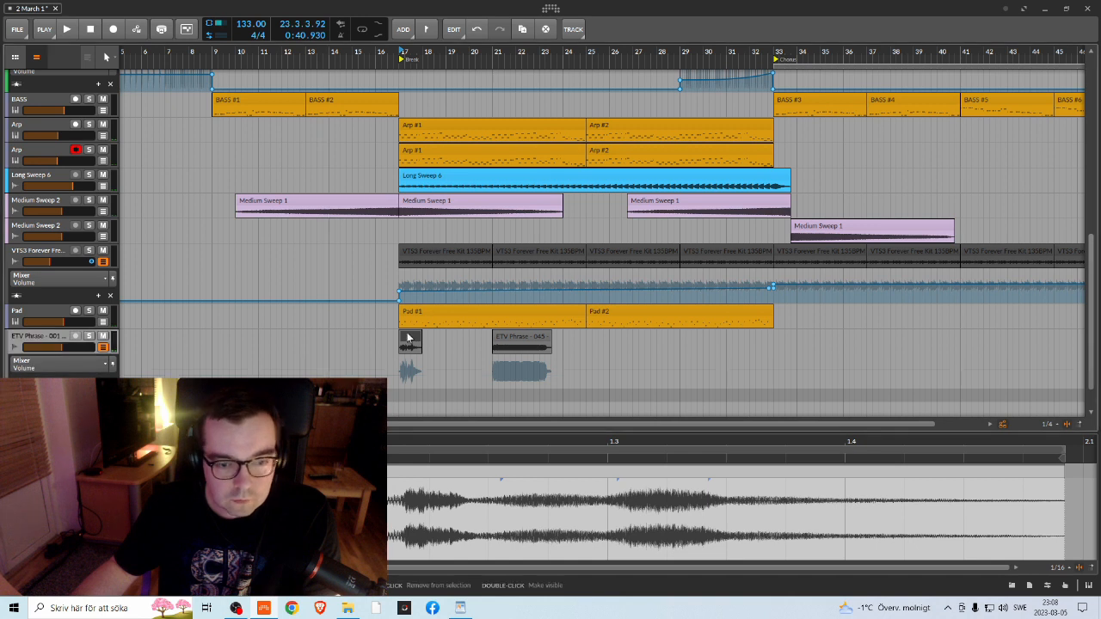
{"action": "double_click", "coordinate": [394, 336]}
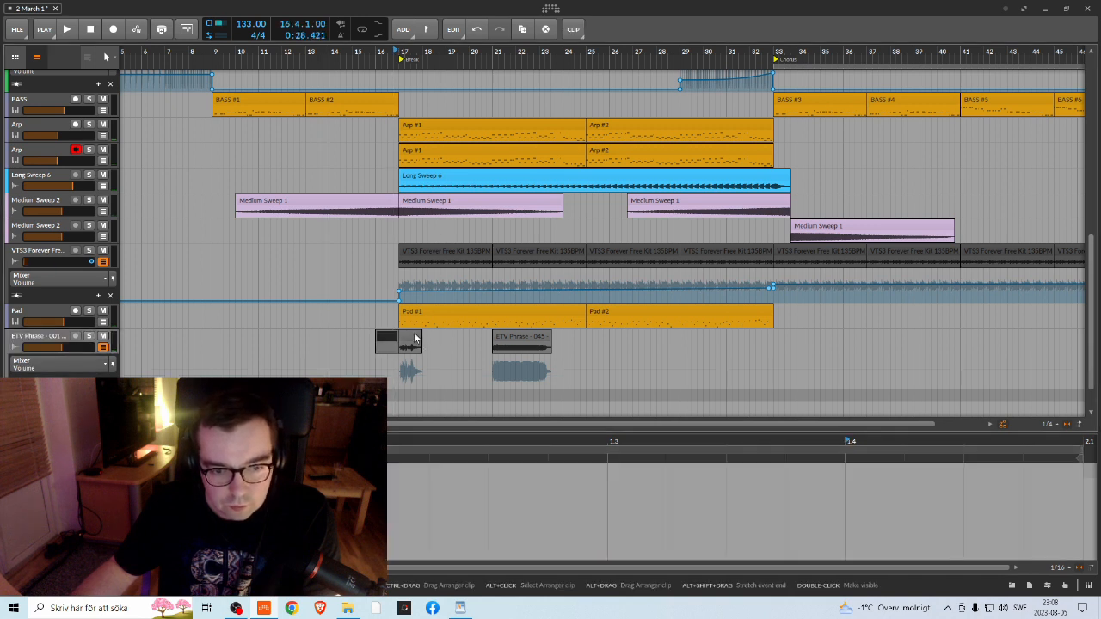
{"action": "key", "text": "ctrl+z"}
Step: Automate the ETV Phrase volume to about -0.5 dB for bars 17–18 and 21–24 and silence everywhere else
{"action": "left_click", "coordinate": [406, 365]}
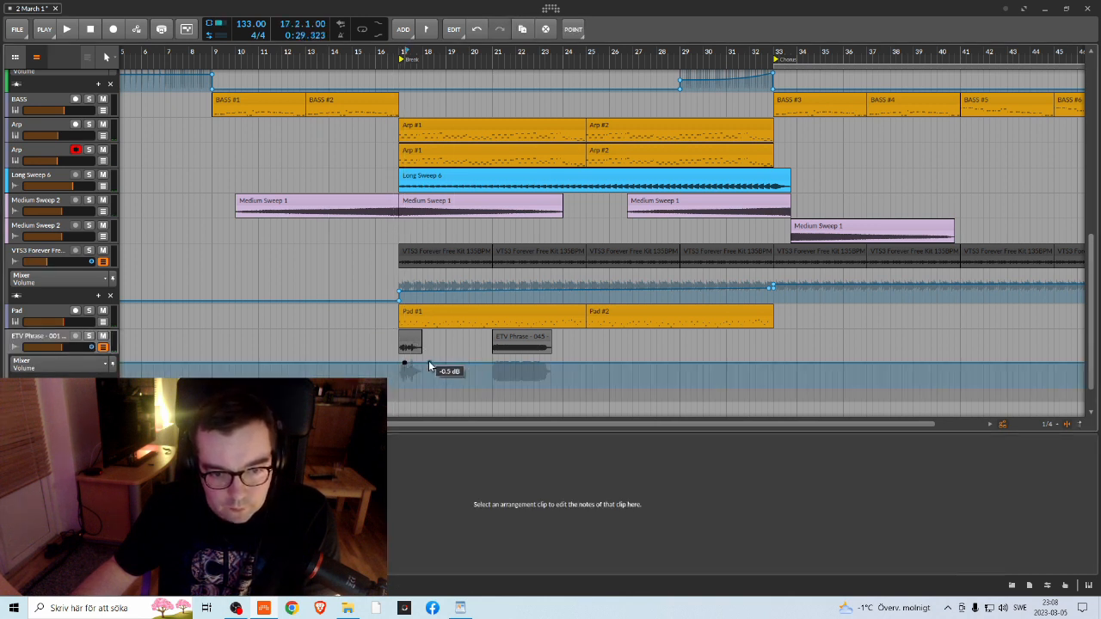
{"action": "left_click_drag", "start_coordinate": [402, 364], "coordinate": [393, 379]}
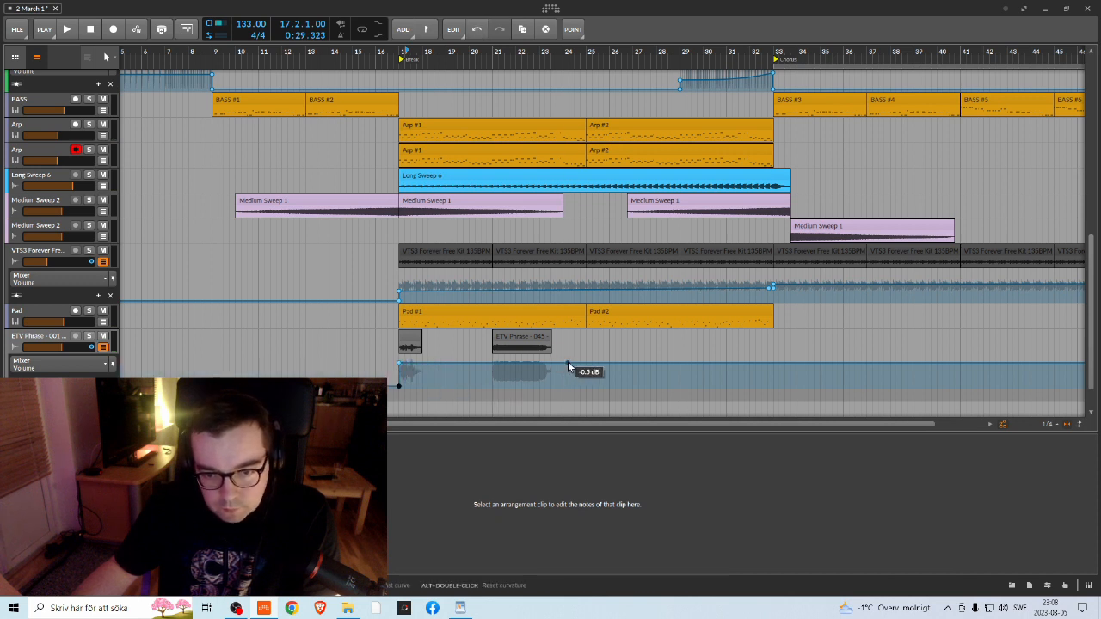
{"action": "left_click_drag", "start_coordinate": [571, 364], "coordinate": [564, 387]}
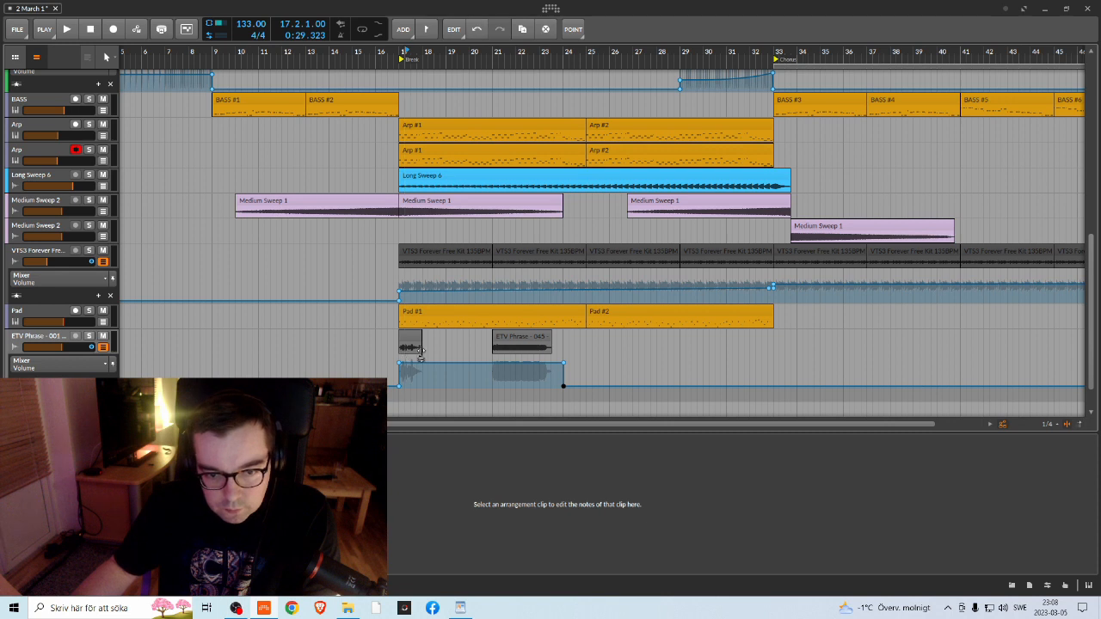
{"action": "left_click", "coordinate": [493, 368]}
{"action": "left_click_drag", "start_coordinate": [487, 366], "coordinate": [374, 389]}
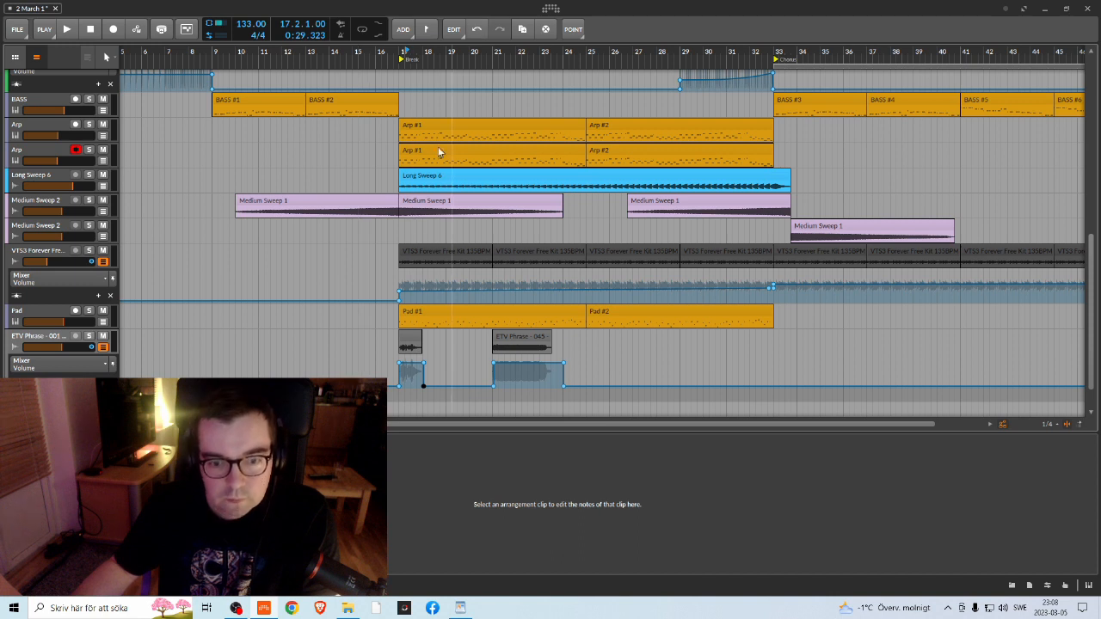
Step: Lower the volume automation over the first ETV phrase at bar 17 to about -6.9 dB while checking it in playback
{"action": "key", "text": "space"}
{"action": "scroll", "coordinate": [441, 54], "scroll_direction": "up", "scroll_amount": 5}
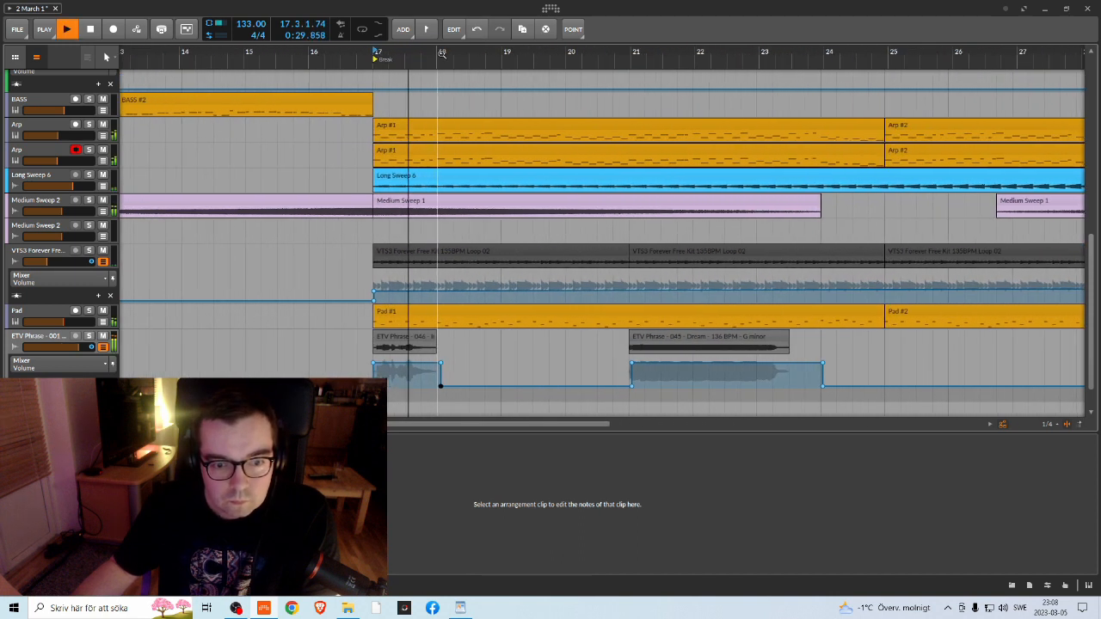
{"action": "key", "text": "space"}
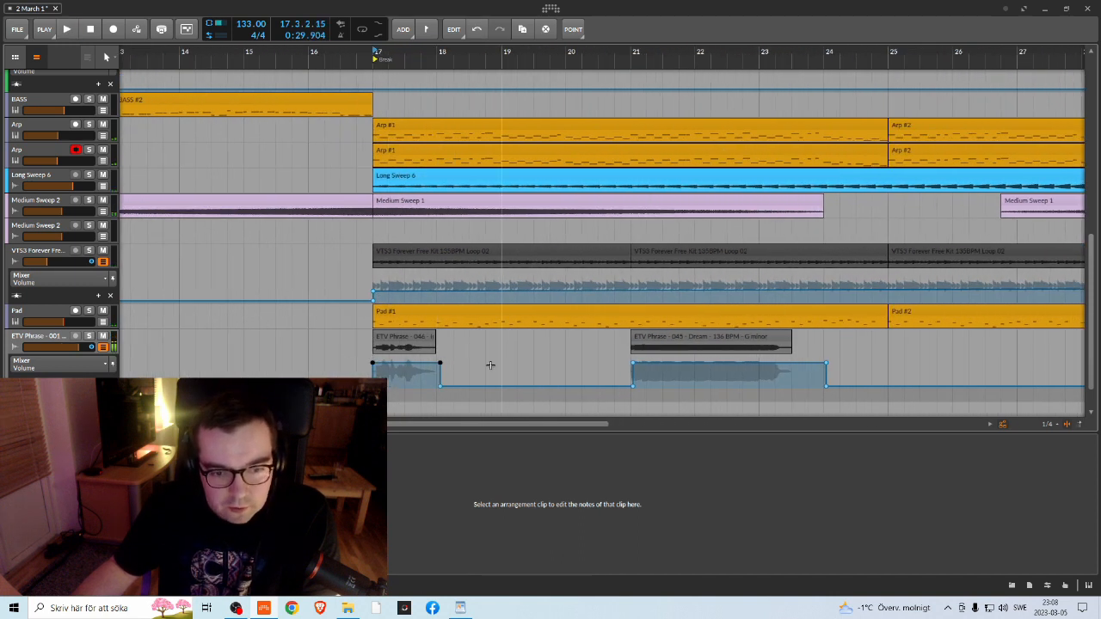
{"action": "left_click_drag", "start_coordinate": [372, 363], "coordinate": [372, 363]}
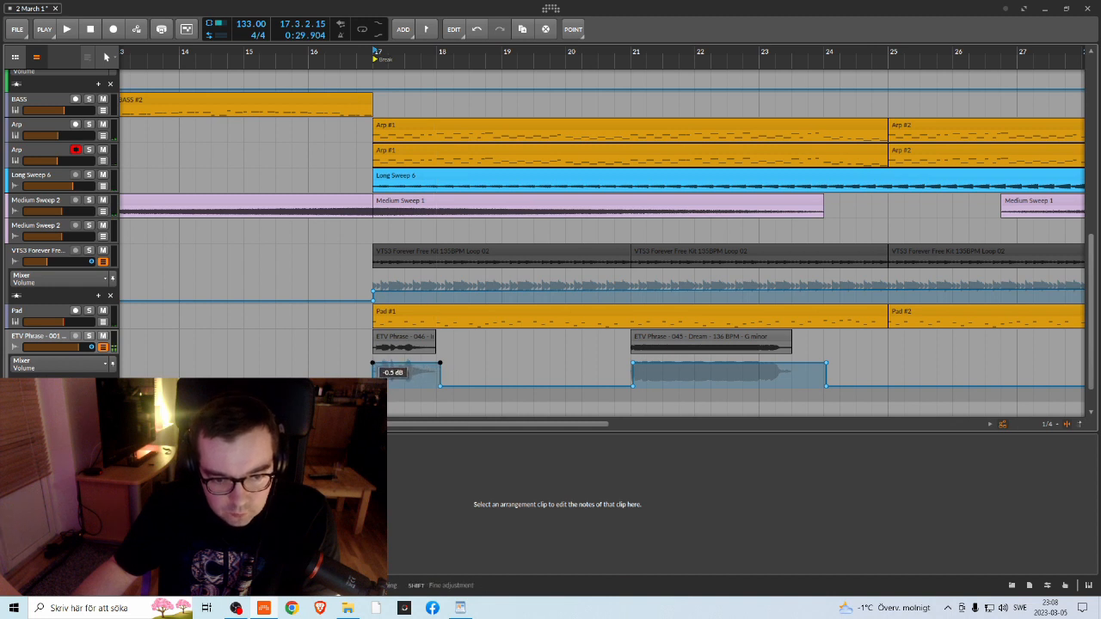
{"action": "key", "text": "space"}
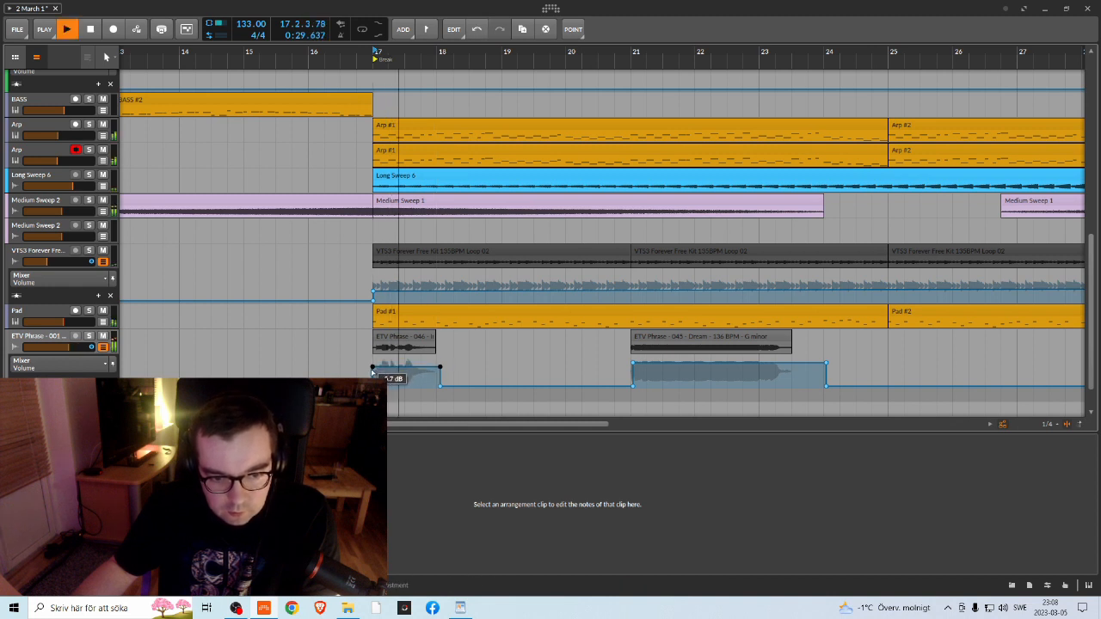
{"action": "key", "text": "space"}
{"action": "left_click_drag", "start_coordinate": [373, 368], "coordinate": [373, 370]}
{"action": "key", "text": "space"}
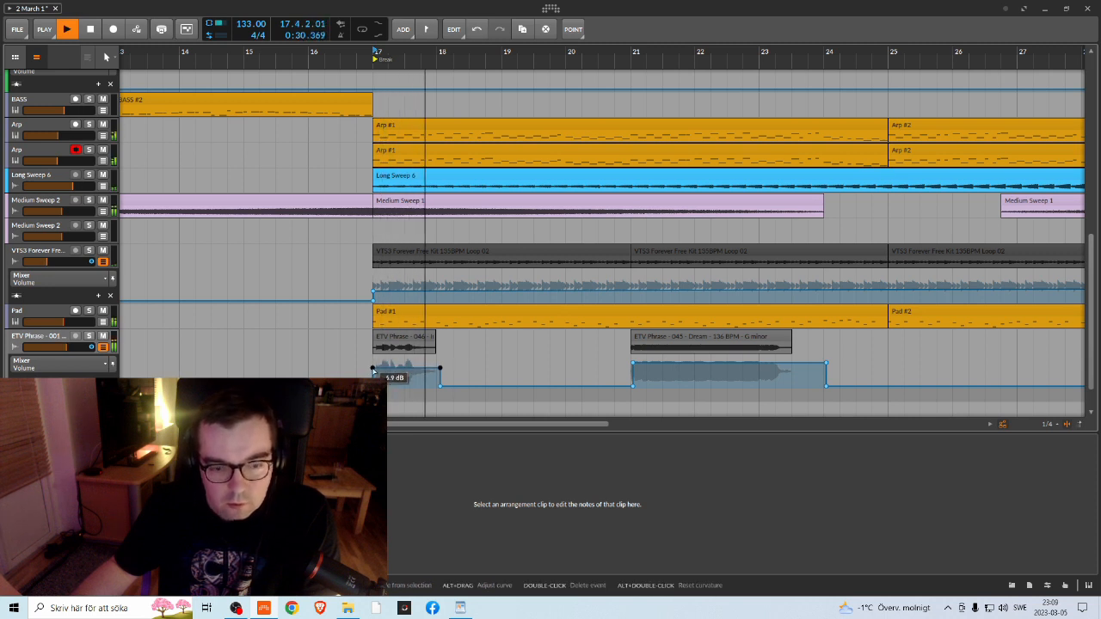
{"action": "key", "text": "space"}
{"action": "key", "text": "space"}
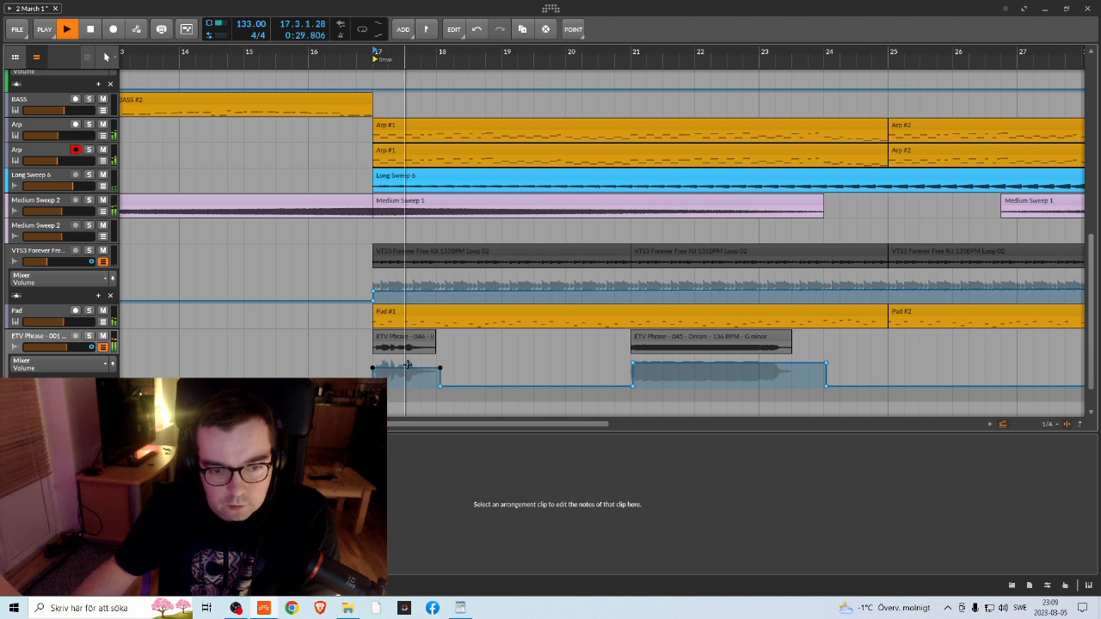
{"action": "key", "text": "space"}
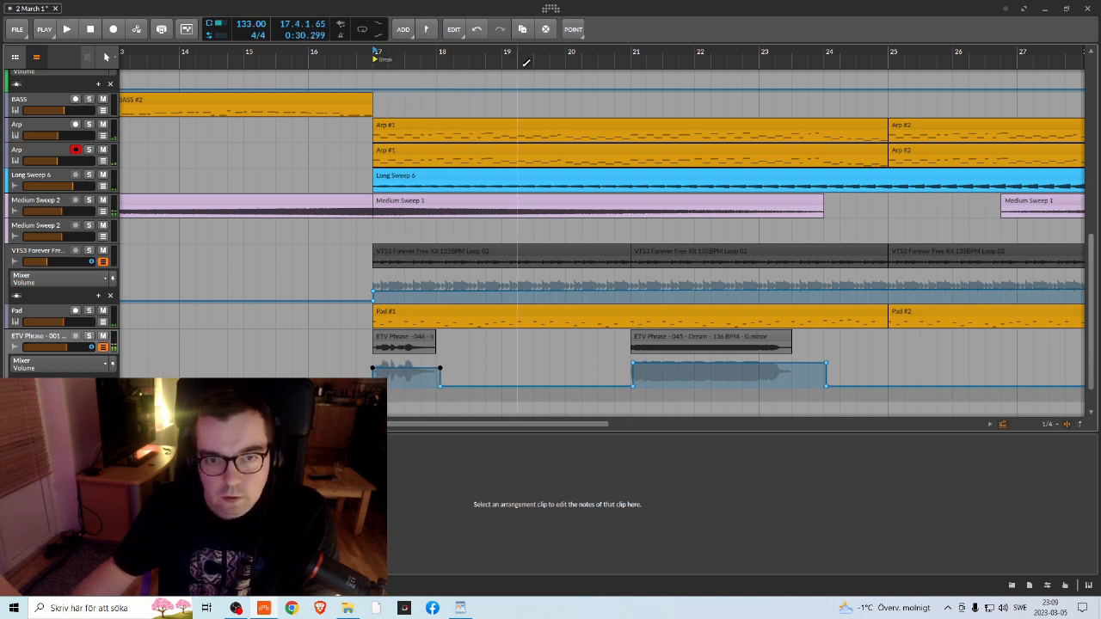
Step: Lower the volume automation over the second ETV phrase at bar 21 to about -7 dB and listen to the break
{"action": "scroll", "coordinate": [523, 64], "scroll_direction": "right", "scroll_amount": 3}
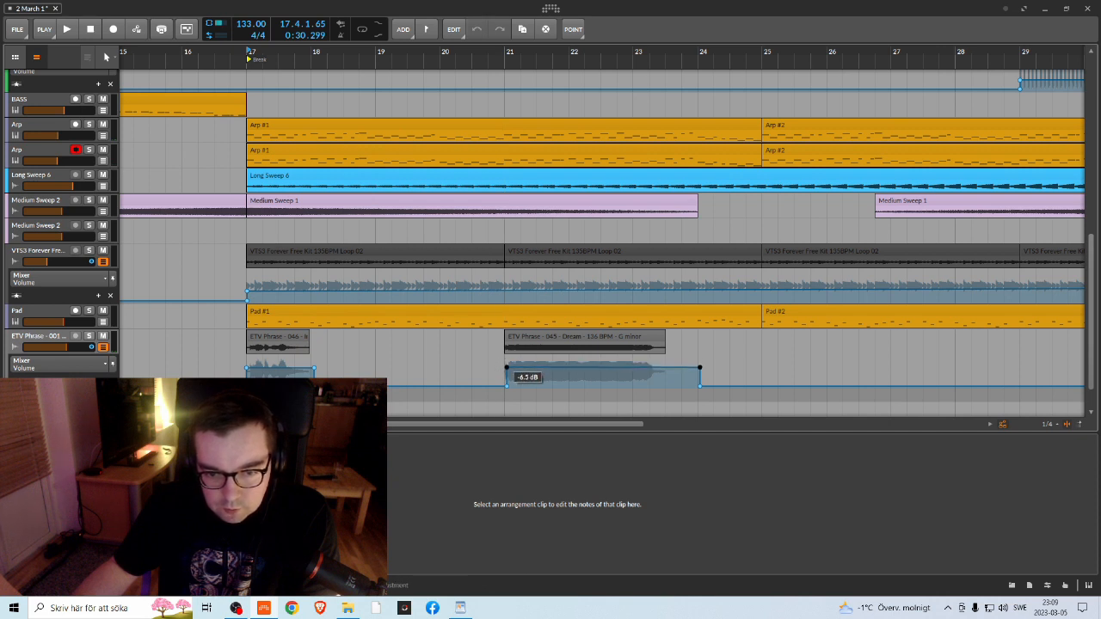
{"action": "left_click_drag", "start_coordinate": [543, 379], "coordinate": [543, 379]}
{"action": "left_click", "coordinate": [507, 57]}
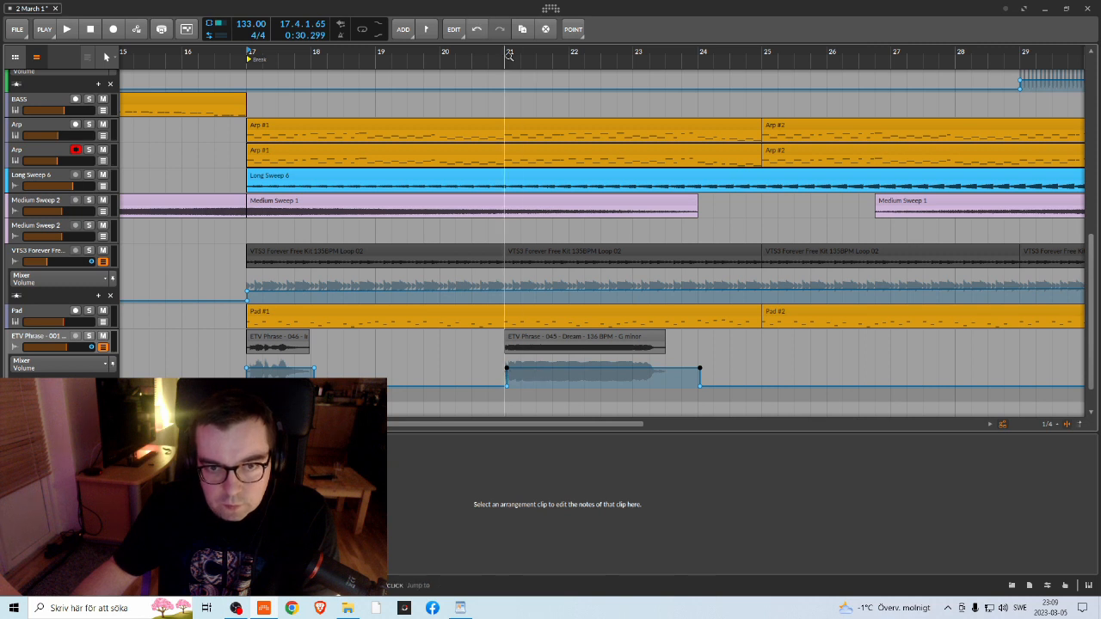
{"action": "key", "text": "space"}
{"action": "key", "text": "space"}
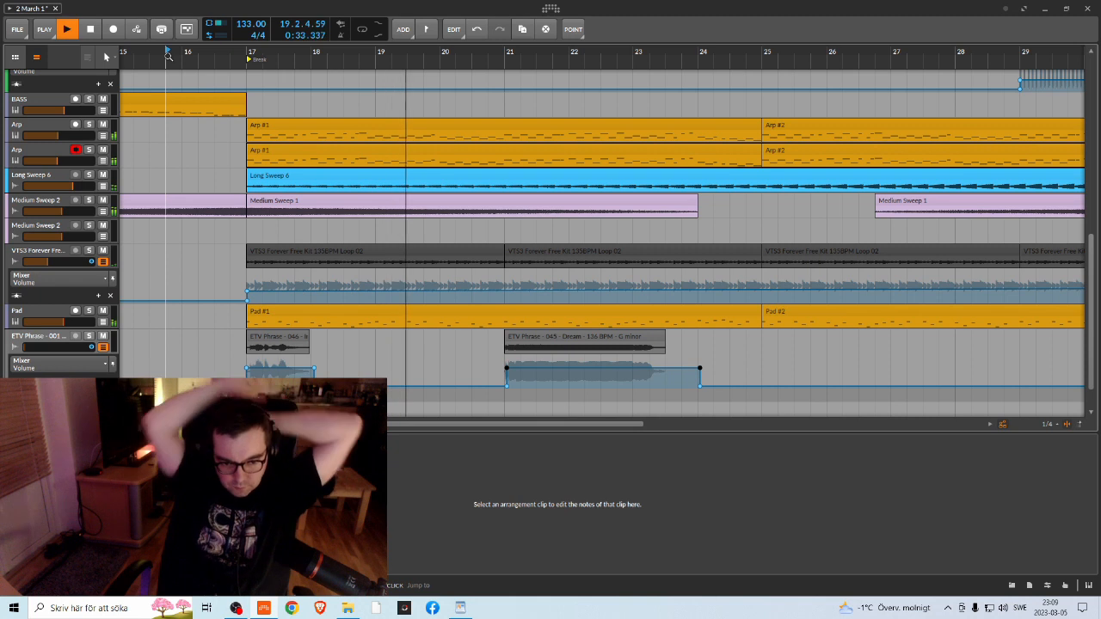
Step: Hold the first ETV phrase's volume level until bar 19, fade it to silence shortly before bar 21, and listen to it
{"action": "key", "text": "space"}
{"action": "left_click_drag", "start_coordinate": [314, 387], "coordinate": [505, 386]}
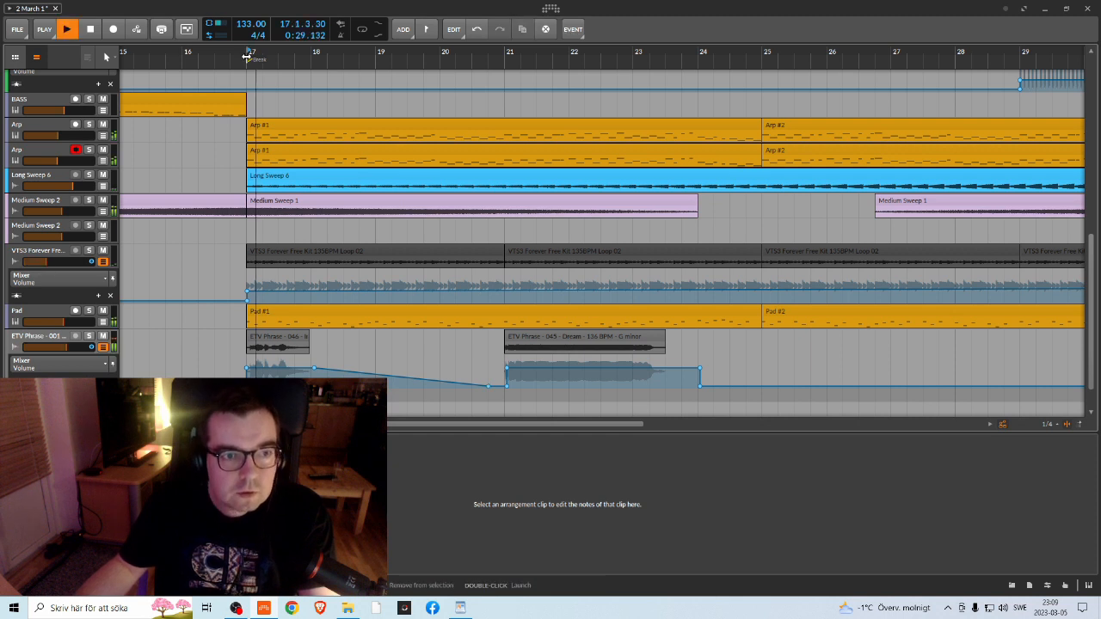
{"action": "key", "text": "space"}
{"action": "left_click", "coordinate": [376, 371]}
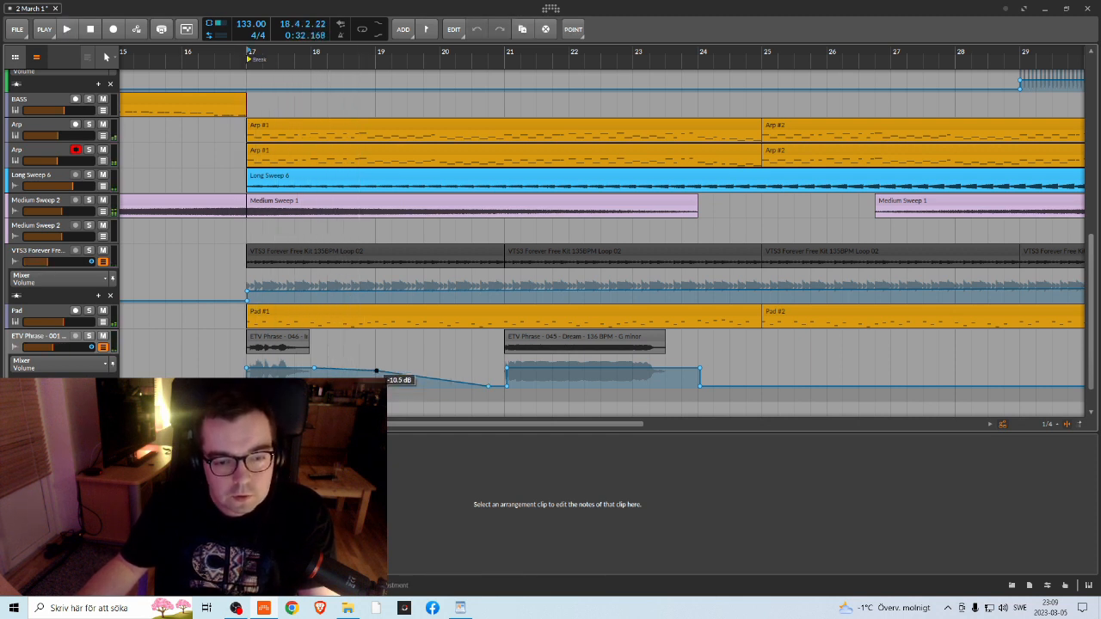
{"action": "left_click", "coordinate": [324, 371]}
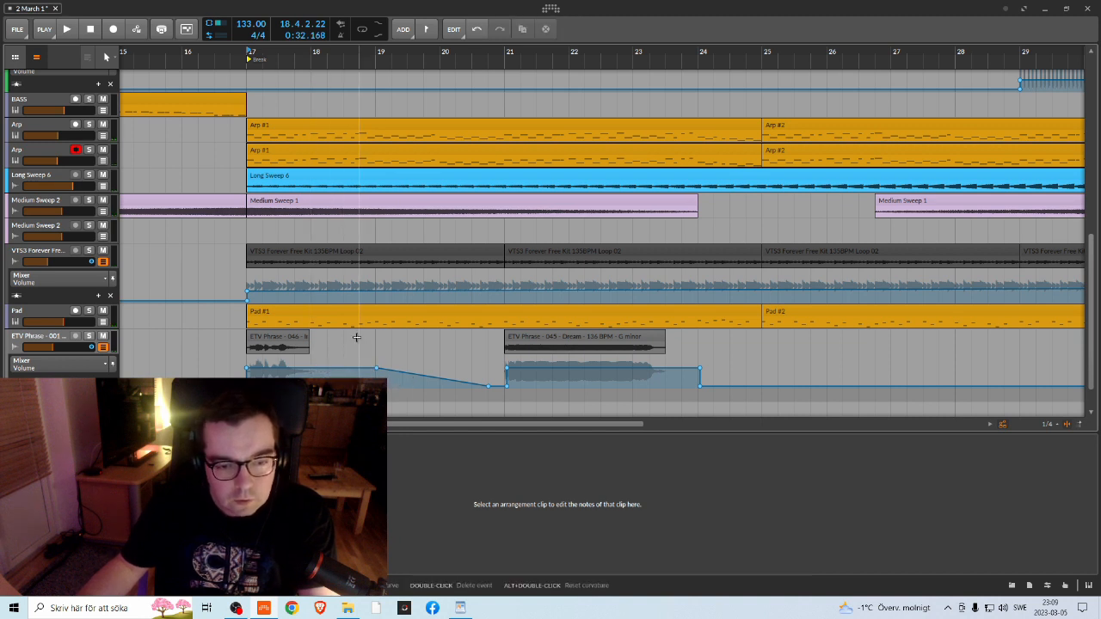
{"action": "key", "text": "space"}
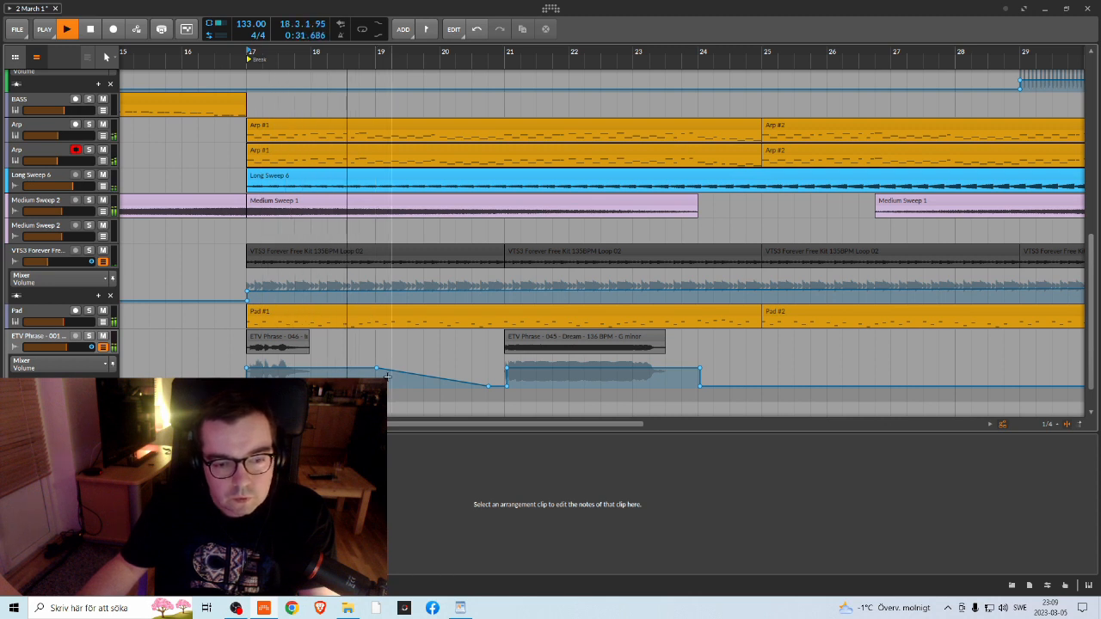
{"action": "left_click", "coordinate": [488, 388]}
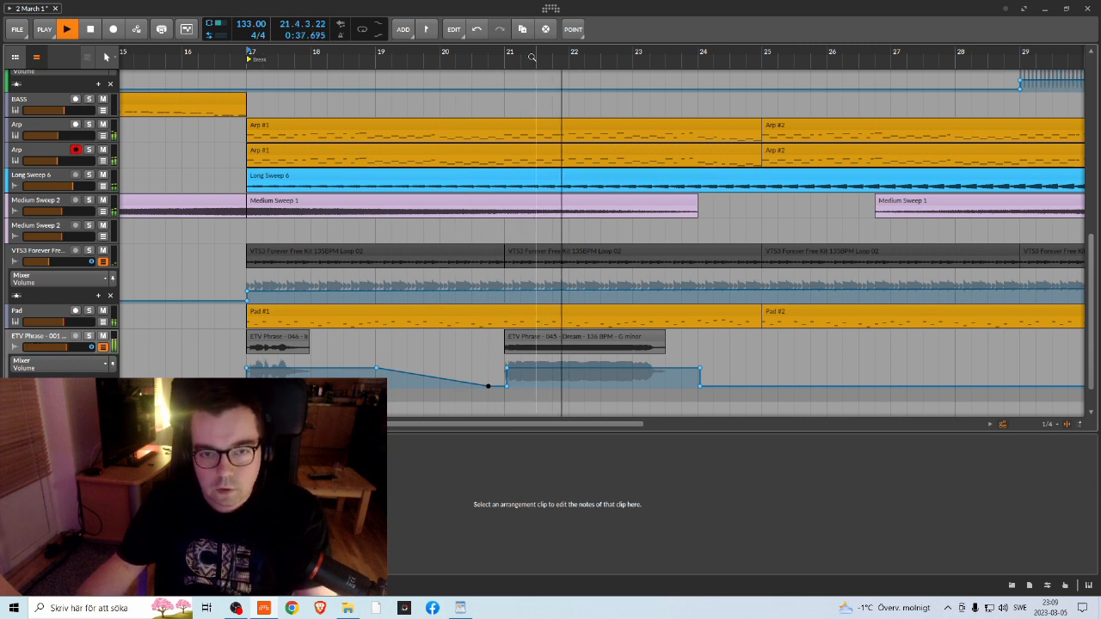
Step: Try to align the second ETV phrase's volume rise exactly with the start of bar 21 and play across it
{"action": "key", "text": "space"}
{"action": "scroll", "coordinate": [532, 392], "scroll_direction": "up", "scroll_amount": 5}
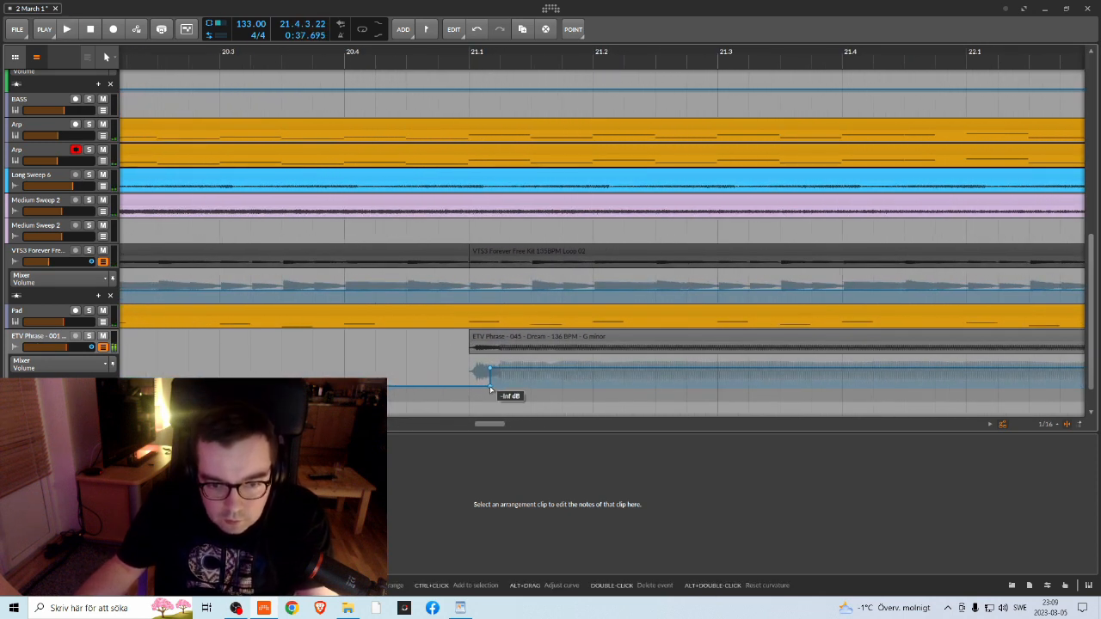
{"action": "left_click_drag", "start_coordinate": [491, 387], "coordinate": [468, 385]}
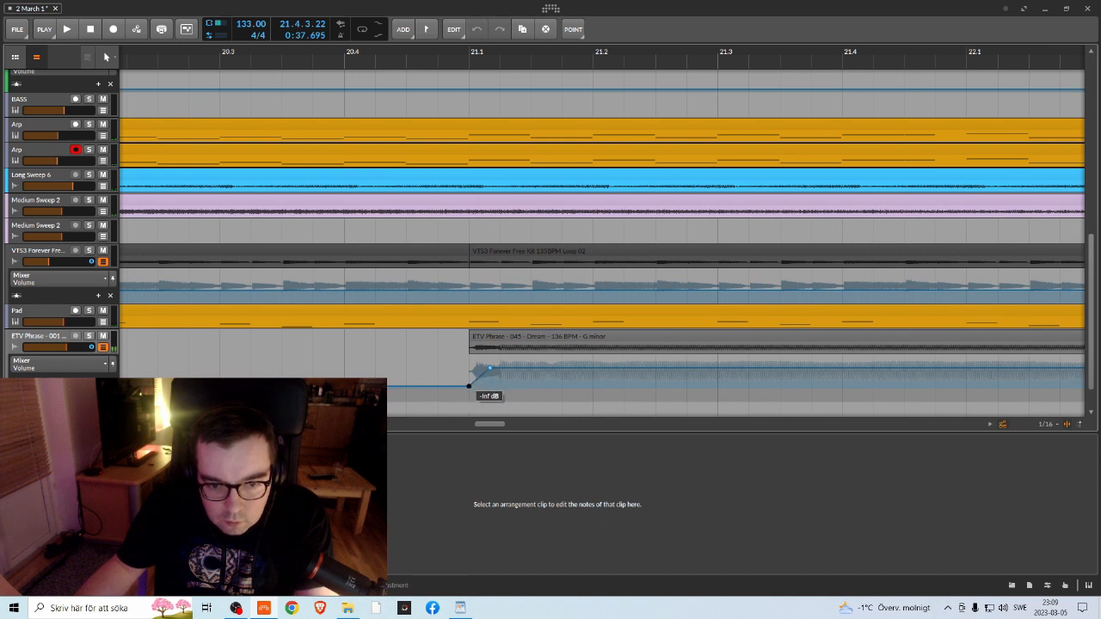
{"action": "left_click", "coordinate": [490, 370]}
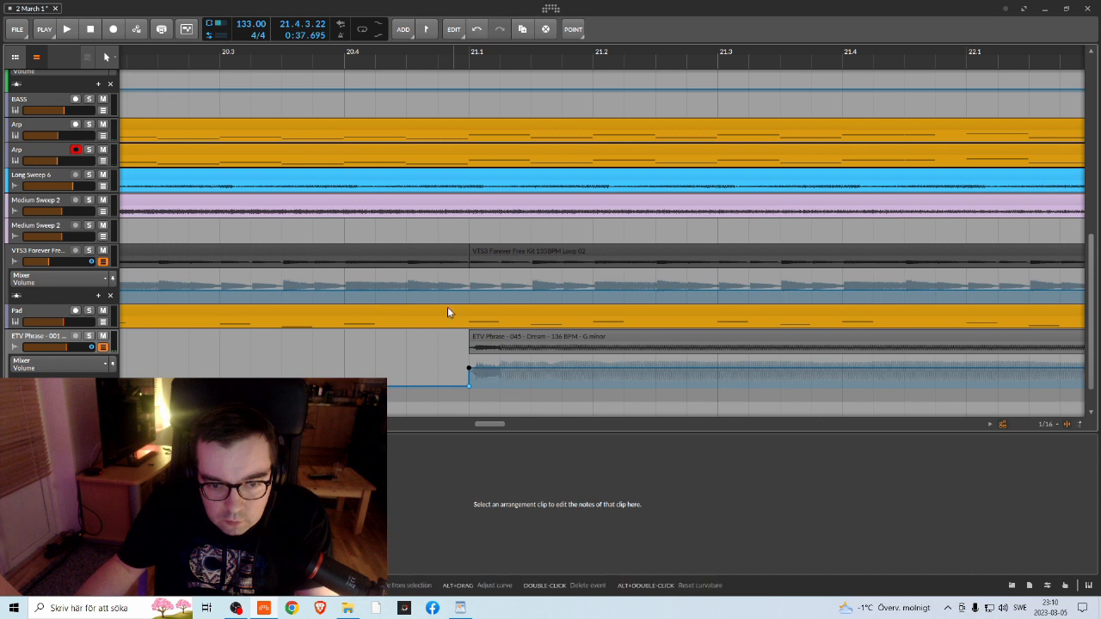
{"action": "left_click", "coordinate": [377, 52]}
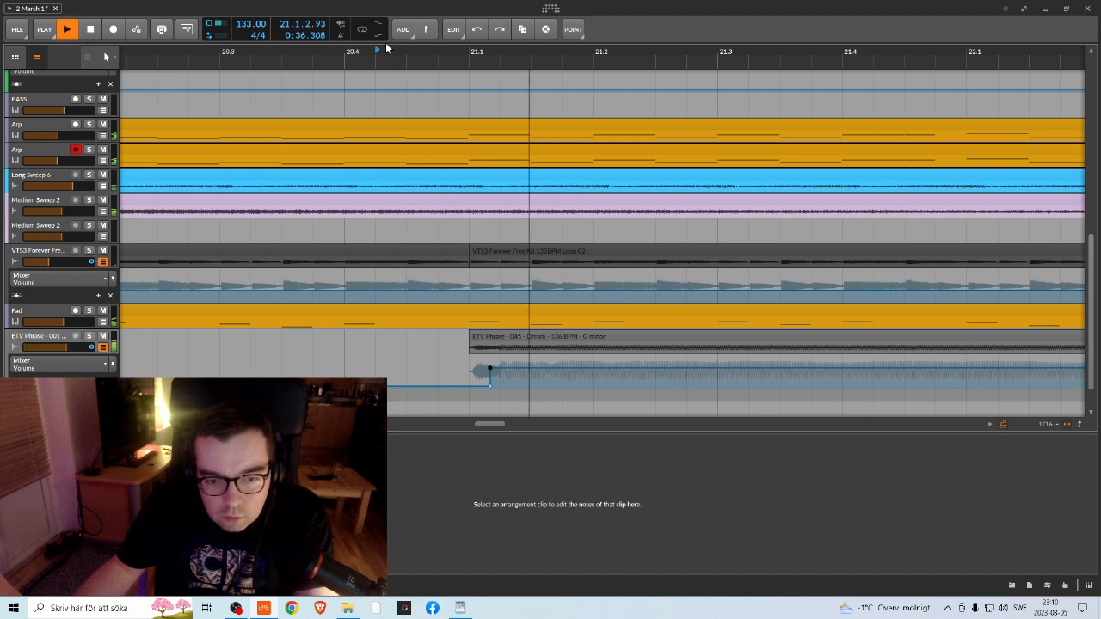
{"action": "key", "text": "space"}
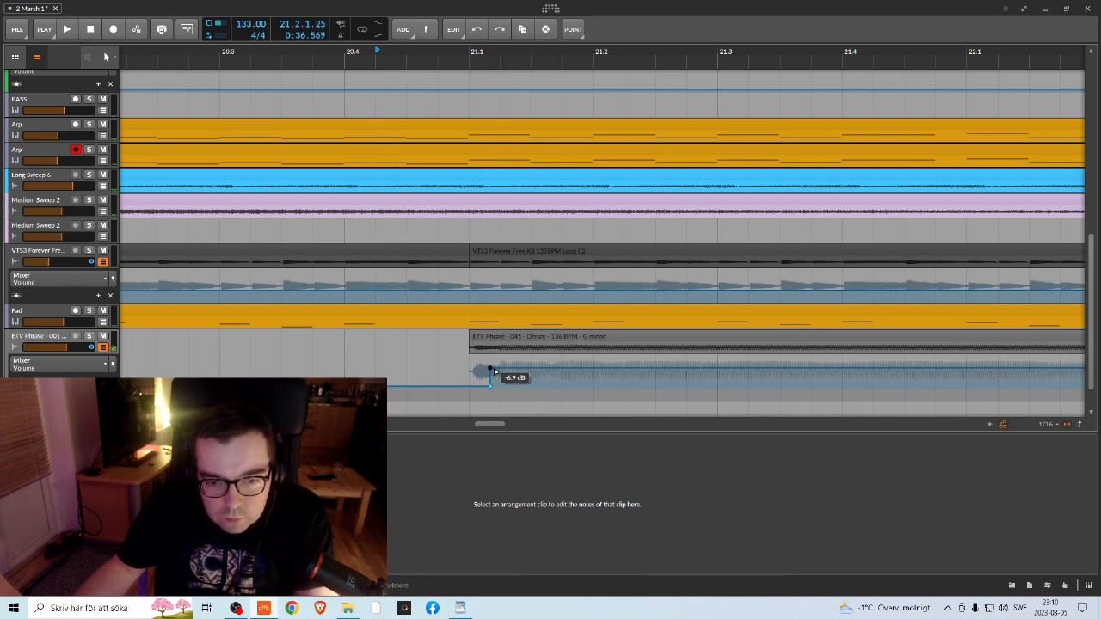
Step: Move the second ETV phrase's volume rise to a sixteenth after the start of bar 21 and play across it
{"action": "left_click_drag", "start_coordinate": [490, 368], "coordinate": [500, 368]}
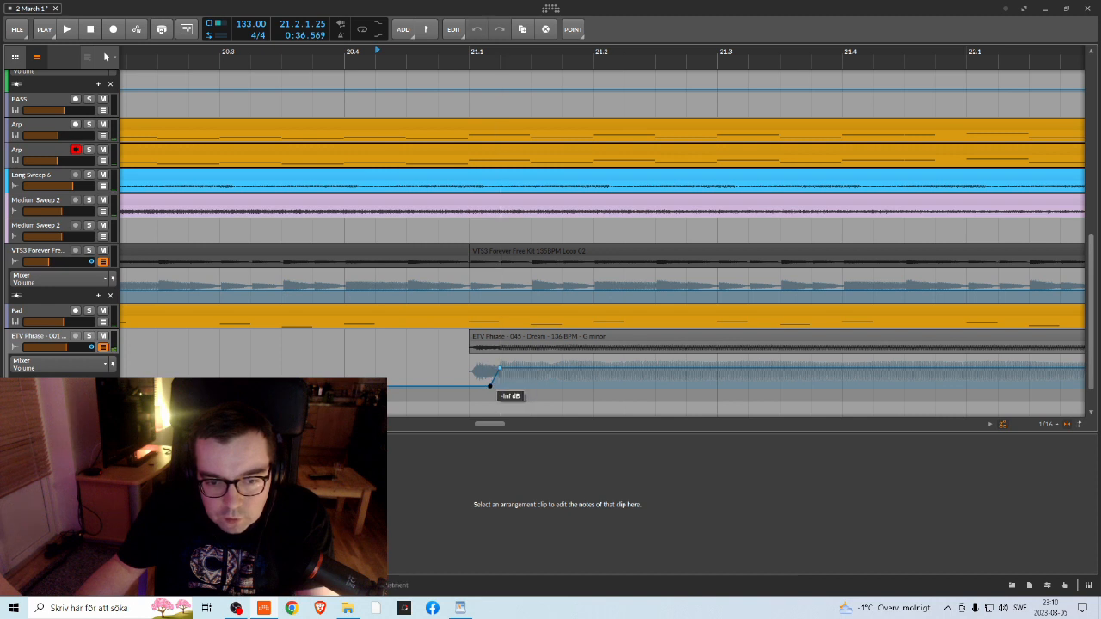
{"action": "left_click", "coordinate": [407, 52]}
{"action": "key", "text": "space"}
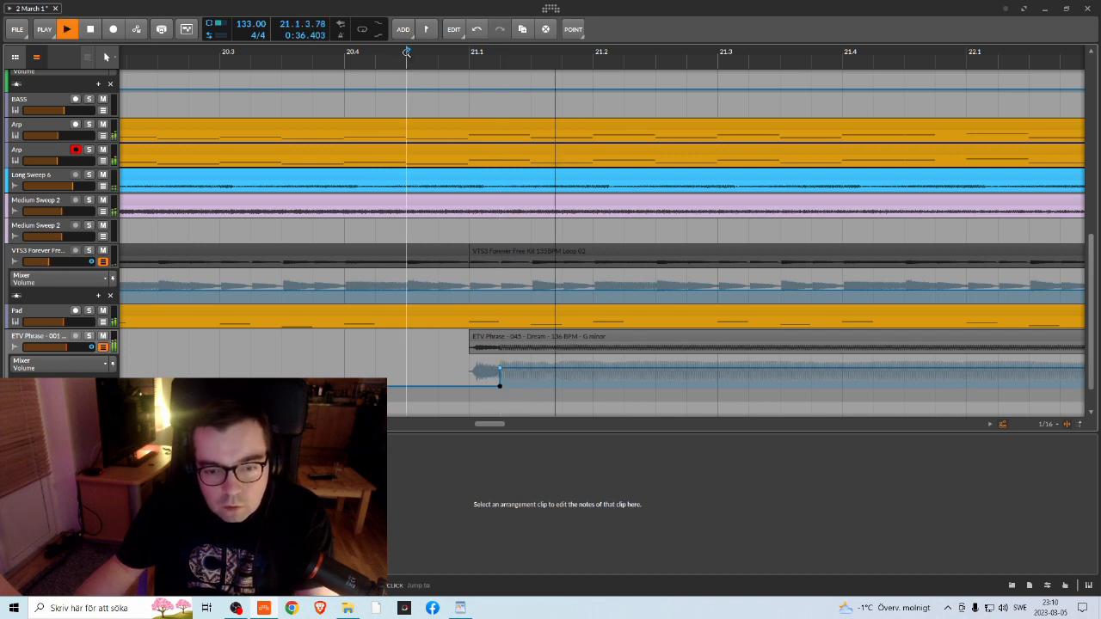
Step: Shift the second ETV phrase's volume rise to just before the first sixteenth of bar 21 and play across it
{"action": "key", "text": "space"}
{"action": "key", "text": "space"}
{"action": "key", "text": "space"}
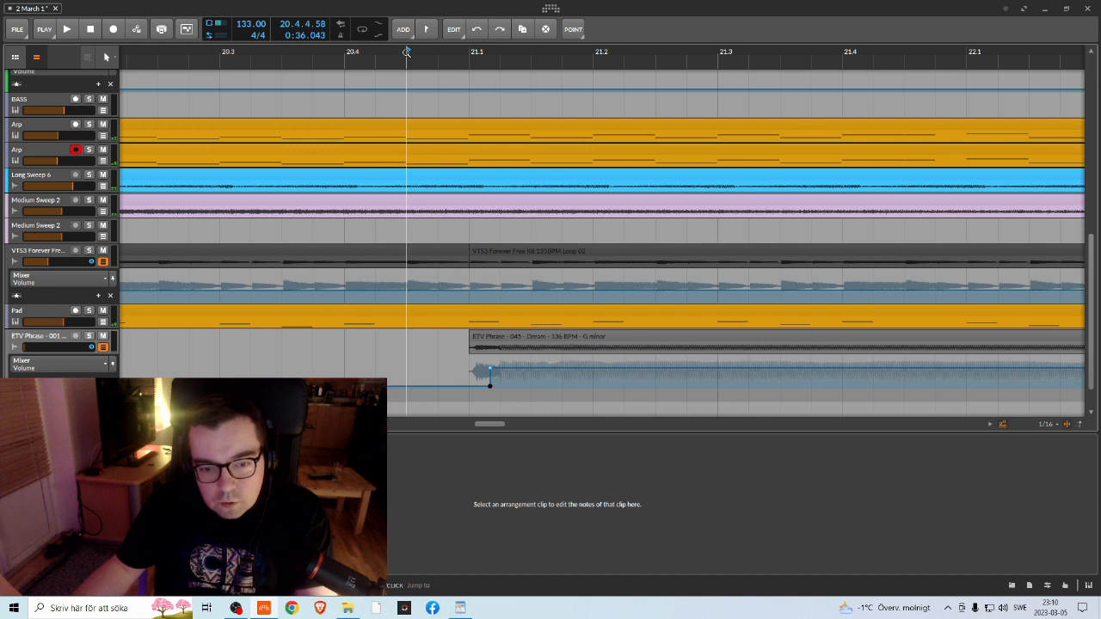
{"action": "key", "text": "space"}
{"action": "key", "text": "space"}
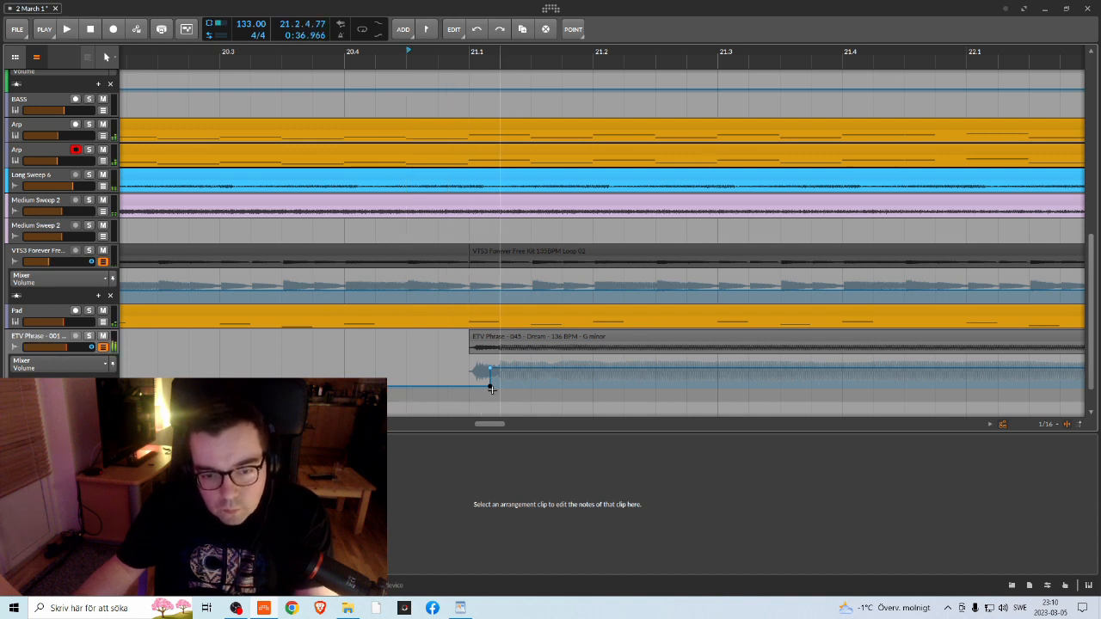
Step: Try to turn the second ETV phrase's volume rise into a ramp from the start of bar 21 and play across it
{"action": "left_click_drag", "start_coordinate": [490, 390], "coordinate": [469, 388]}
{"action": "key", "text": "space"}
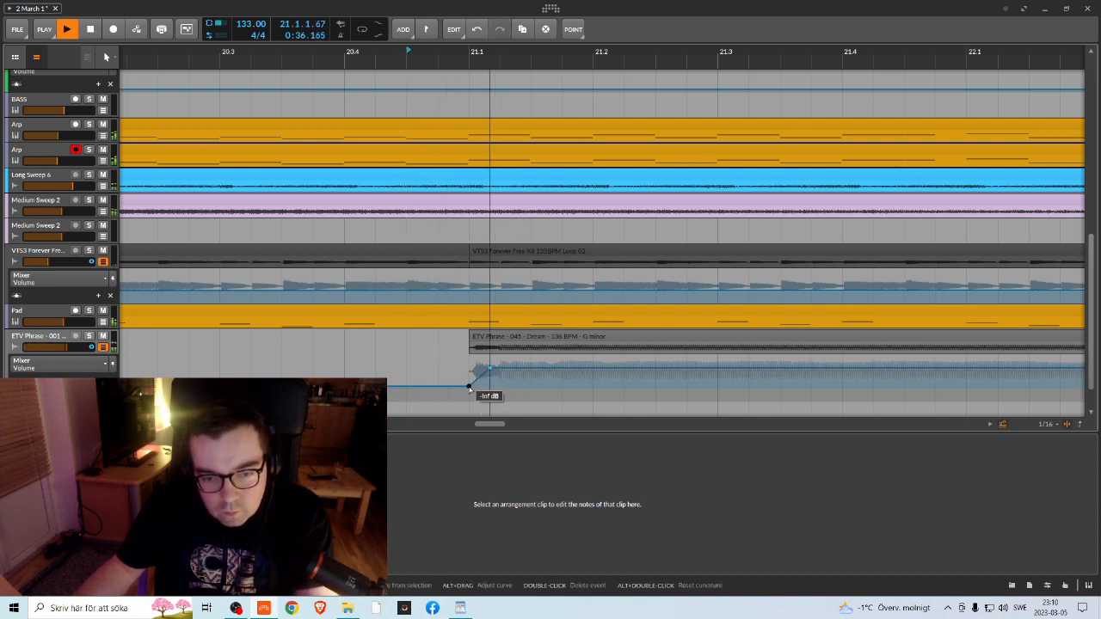
{"action": "key", "text": "space"}
{"action": "key", "text": "space"}
{"action": "key", "text": "space"}
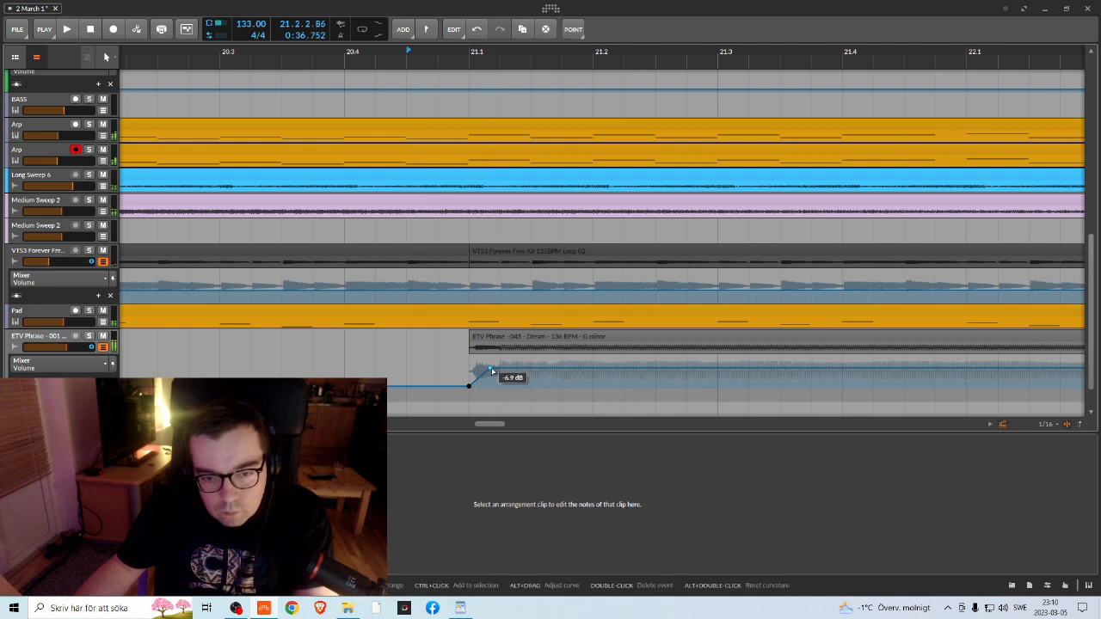
{"action": "left_click_drag", "start_coordinate": [490, 370], "coordinate": [468, 365]}
{"action": "key", "text": "space"}
{"action": "key", "text": "space"}
{"action": "key", "text": "space"}
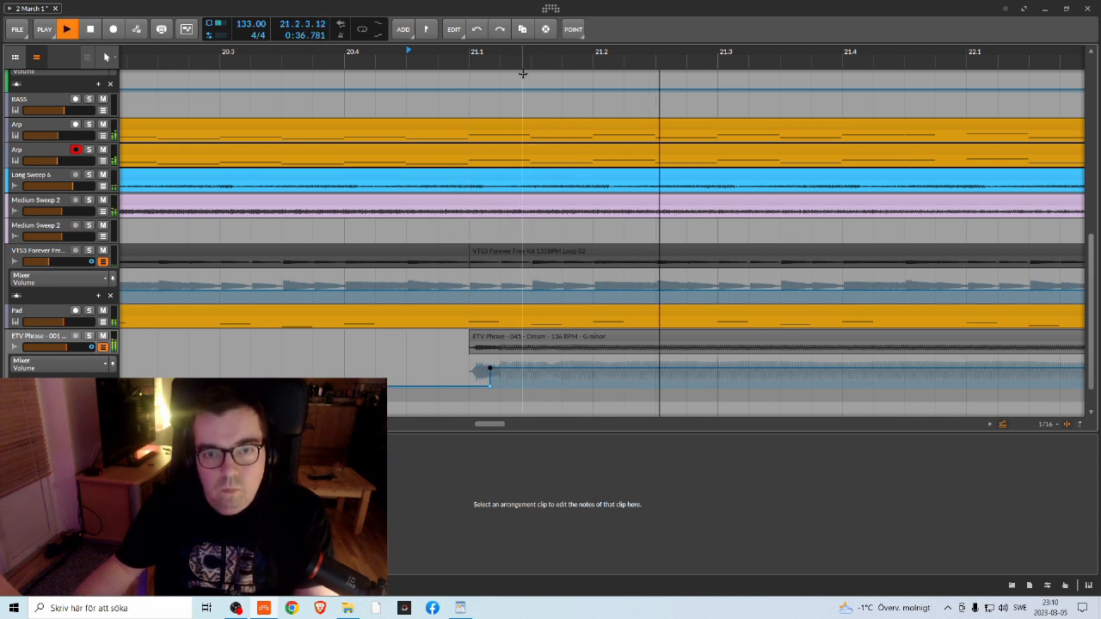
{"action": "key", "text": "space"}
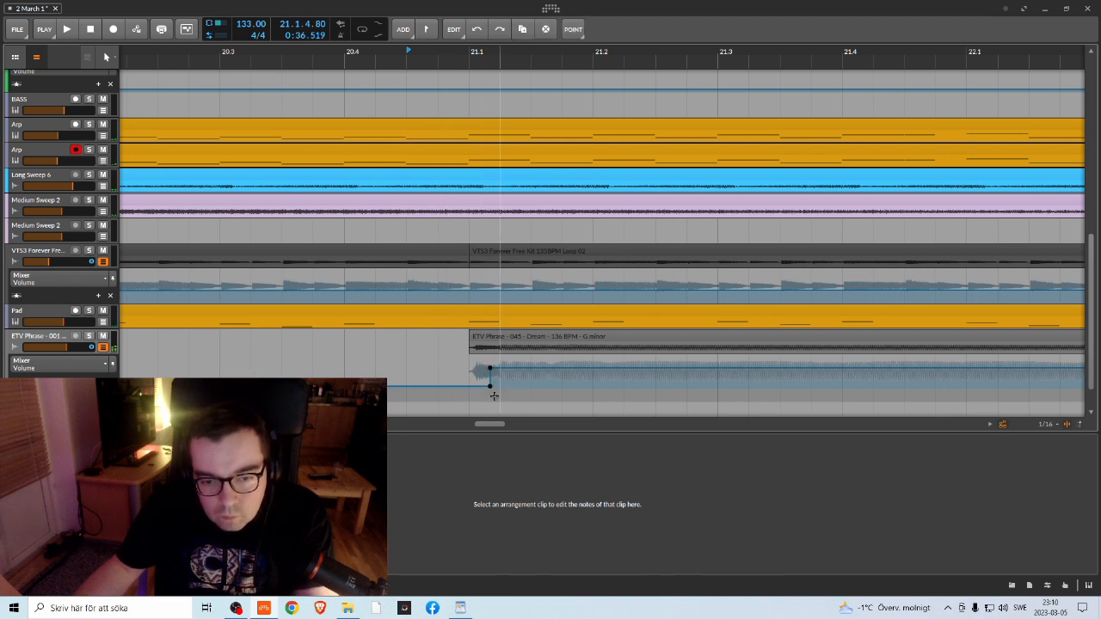
Step: Try to move the second ETV phrase's whole volume rise slightly earlier, play across it, and undo the move
{"action": "left_click_drag", "start_coordinate": [490, 388], "coordinate": [484, 387]}
{"action": "key", "text": "space"}
{"action": "key", "text": "space"}
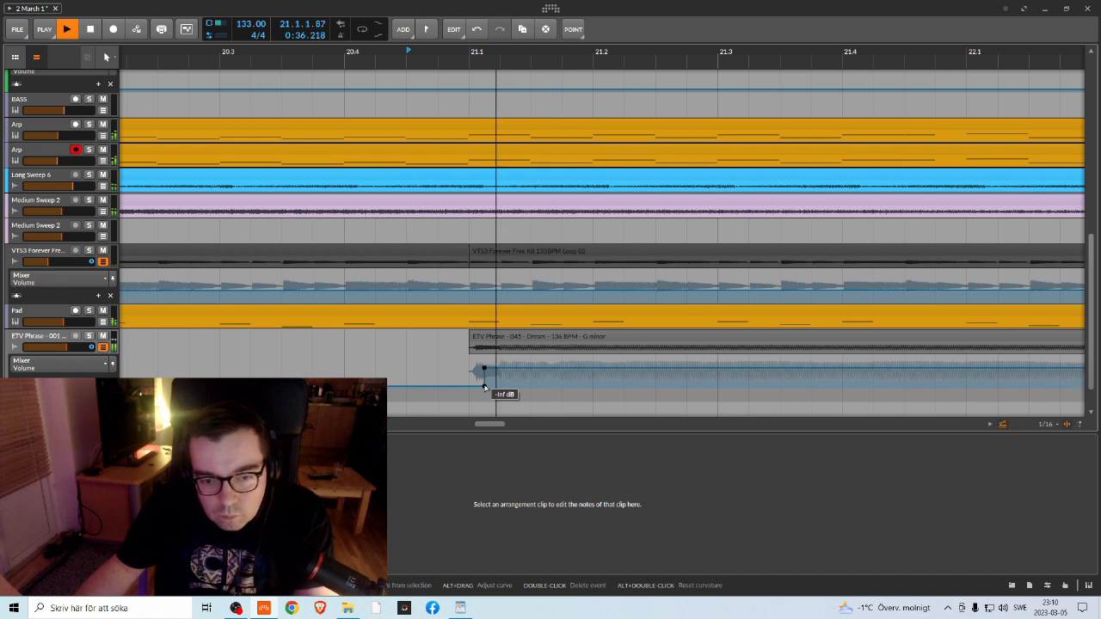
{"action": "key", "text": "space"}
{"action": "key", "text": "ctrl+z"}
Step: Try to nudge the second ETV phrase's volume rise very slightly earlier, listen to it, and undo the nudge
{"action": "key", "text": "space"}
{"action": "key", "text": "space"}
{"action": "left_click_drag", "start_coordinate": [492, 387], "coordinate": [491, 387]}
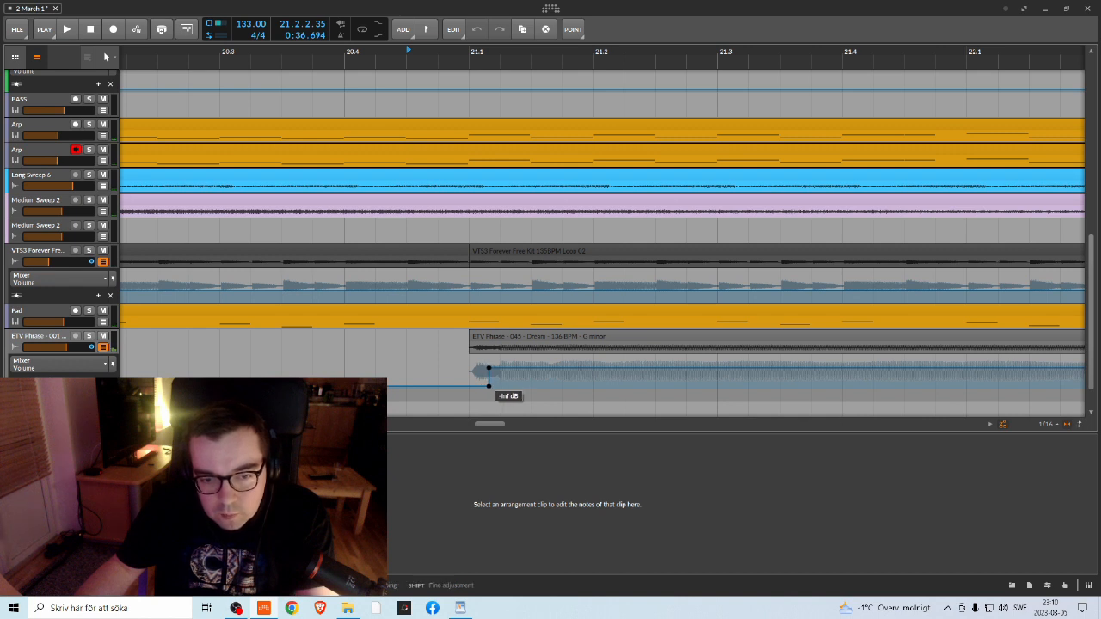
{"action": "left_click_drag", "start_coordinate": [491, 387], "coordinate": [490, 390]}
{"action": "key", "text": "space"}
{"action": "key", "text": "space"}
{"action": "key", "text": "space"}
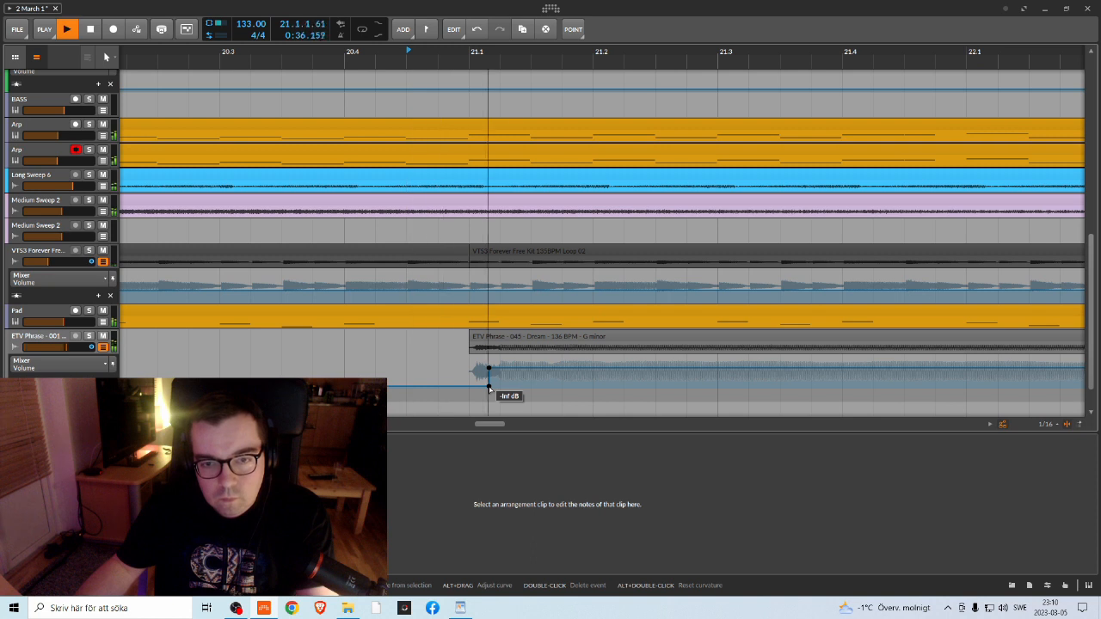
{"action": "key", "text": "ctrl+z"}
{"action": "key", "text": "space"}
{"action": "key", "text": "space"}
Step: Save the project under its current name
{"action": "left_click_drag", "start_coordinate": [530, 52], "coordinate": [531, 34]}
{"action": "left_click", "coordinate": [17, 29]}
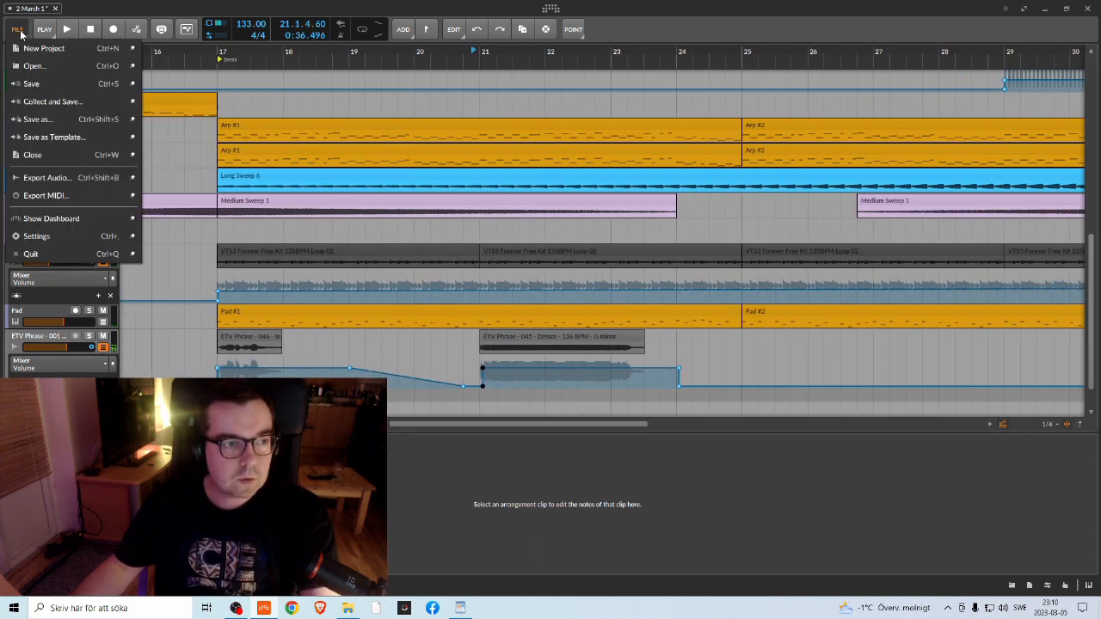
{"action": "left_click", "coordinate": [35, 84]}
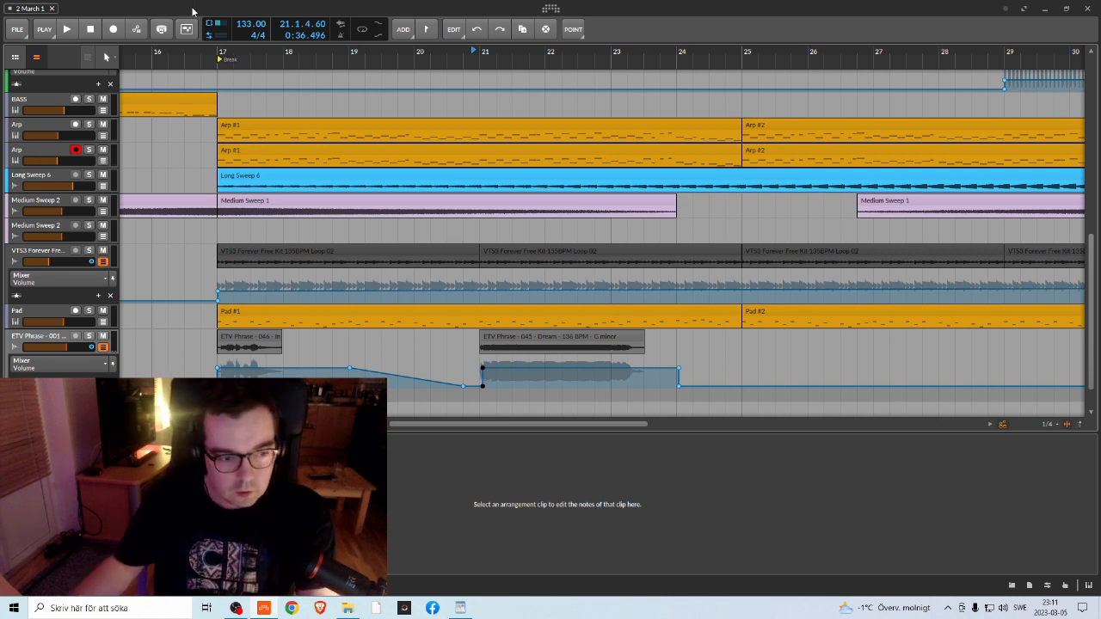
Step: Hide the volume automation lanes of the ETV Phrase, VTS3 loop, WABHB clap and WABHB FX riser tracks
{"action": "left_click", "coordinate": [104, 348]}
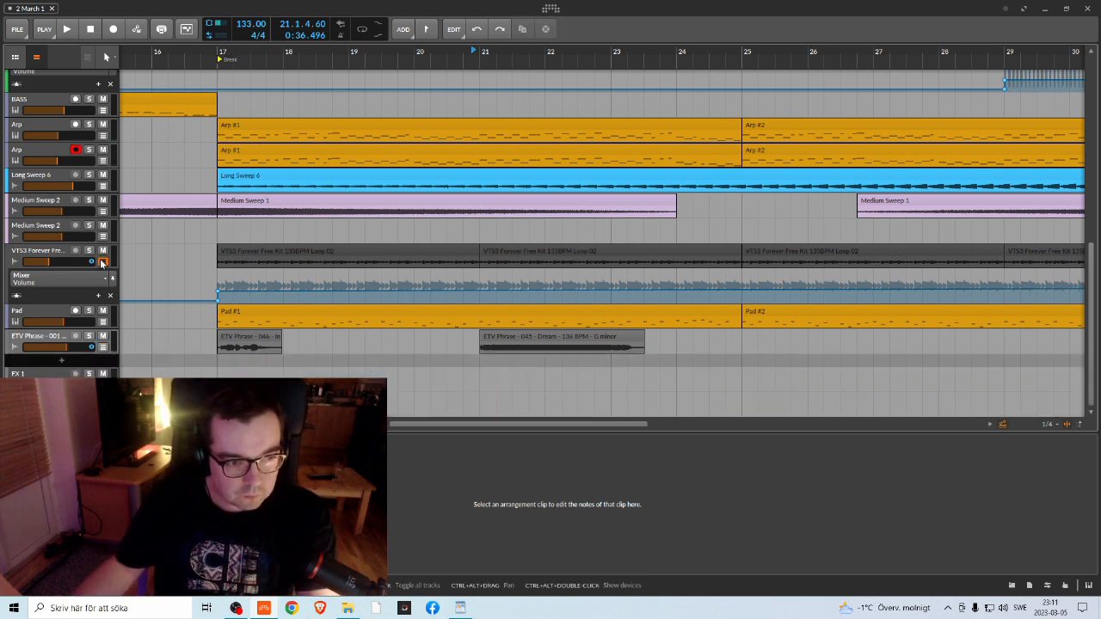
{"action": "left_click", "coordinate": [101, 261]}
{"action": "scroll", "coordinate": [476, 53], "scroll_direction": "down", "scroll_amount": 5}
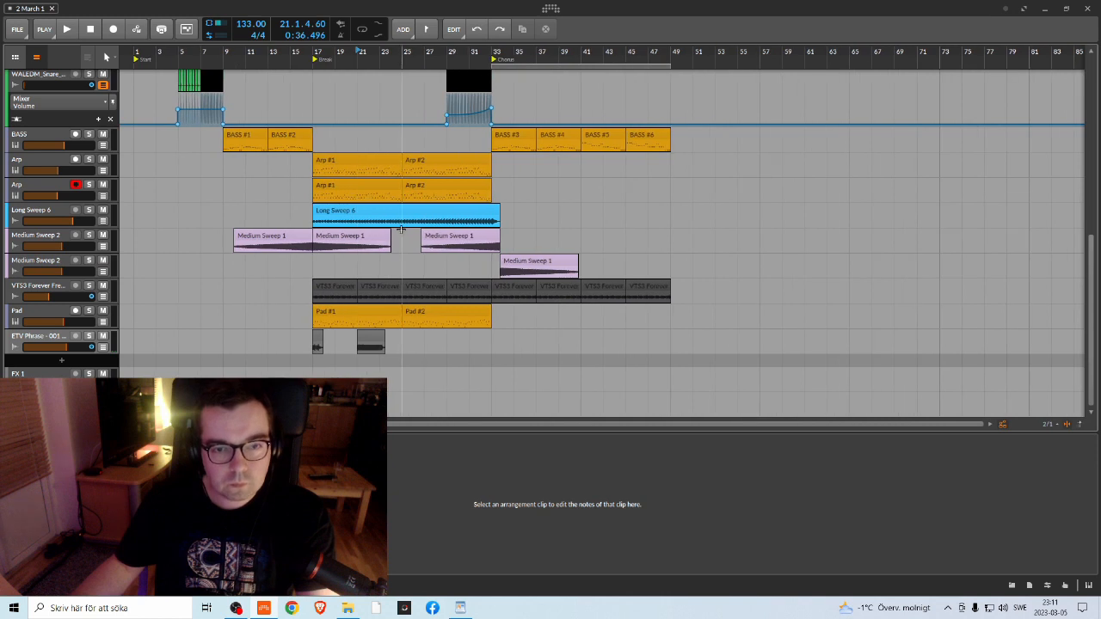
{"action": "scroll", "coordinate": [466, 188], "scroll_direction": "up", "scroll_amount": 6}
{"action": "scroll", "coordinate": [619, 162], "scroll_direction": "down", "scroll_amount": 6}
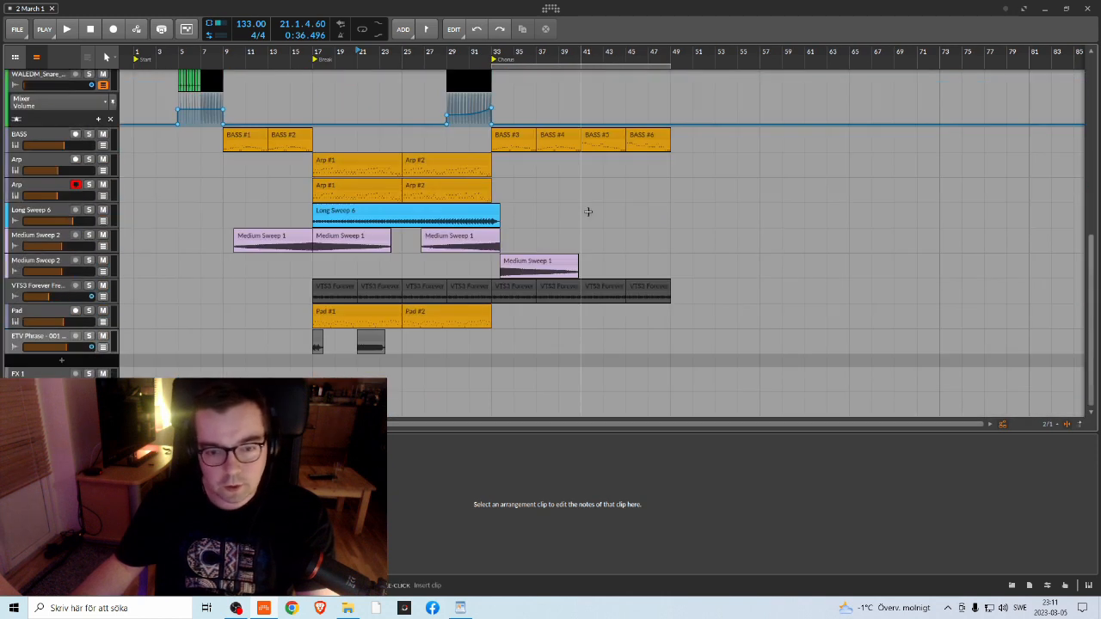
{"action": "scroll", "coordinate": [509, 179], "scroll_direction": "up", "scroll_amount": 3}
{"action": "scroll", "coordinate": [383, 217], "scroll_direction": "up", "scroll_amount": 3}
{"action": "scroll", "coordinate": [389, 206], "scroll_direction": "down", "scroll_amount": 3}
{"action": "scroll", "coordinate": [390, 204], "scroll_direction": "up", "scroll_amount": 3}
{"action": "scroll", "coordinate": [518, 289], "scroll_direction": "down", "scroll_amount": 3}
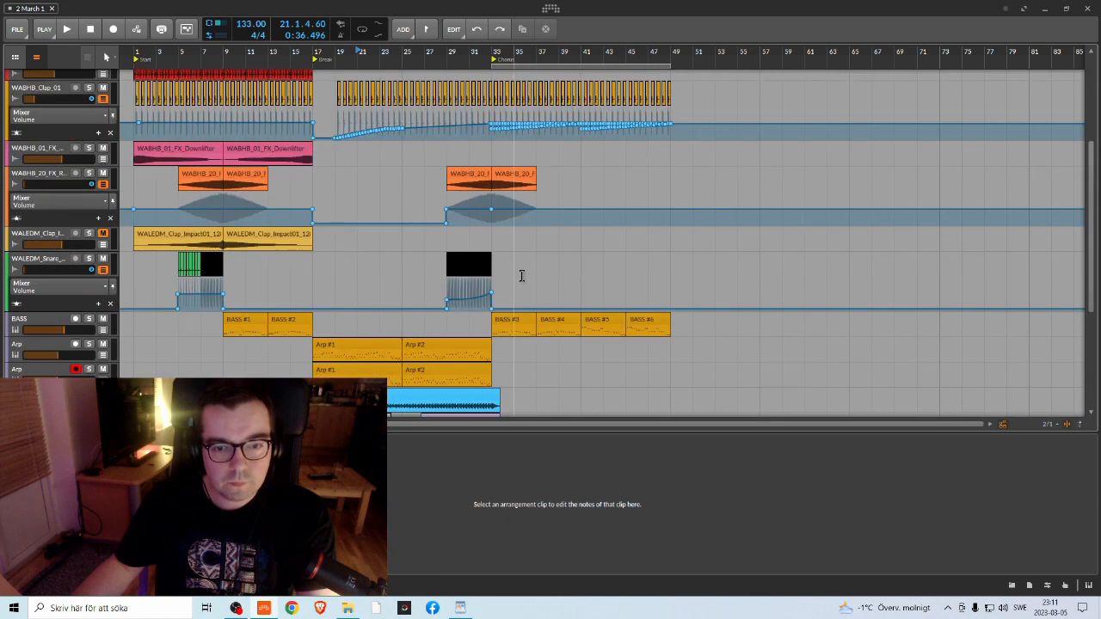
{"action": "left_click", "coordinate": [102, 101]}
{"action": "left_click", "coordinate": [103, 149]}
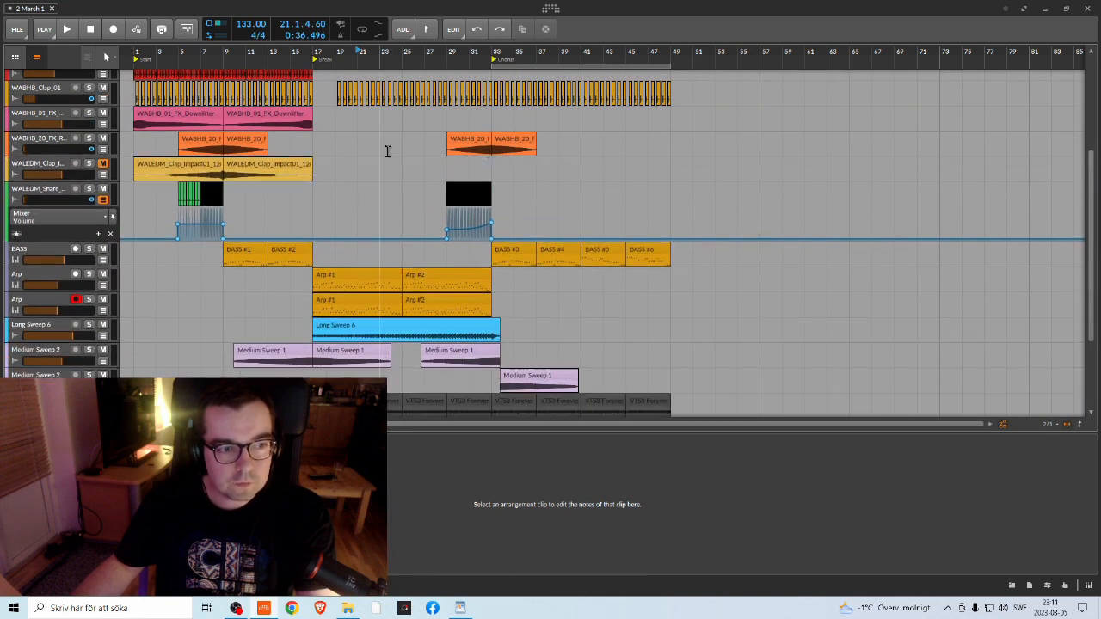
Step: Unmute the WALEDM_Clap_Impact track and play the arrangement from bar 1
{"action": "scroll", "coordinate": [339, 312], "scroll_direction": "up", "scroll_amount": 3}
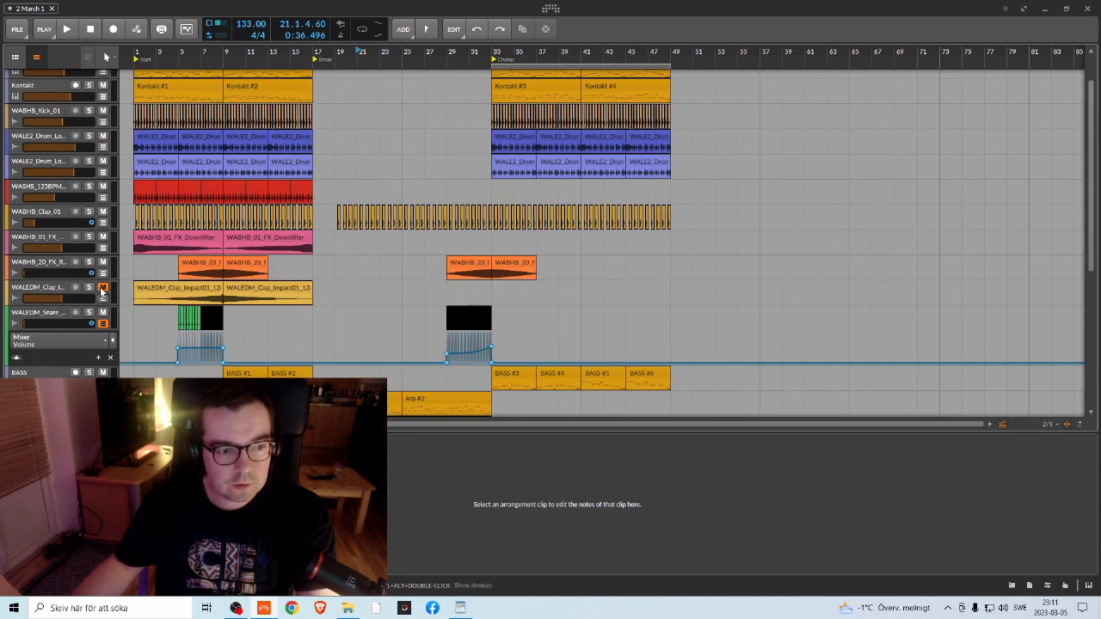
{"action": "scroll", "coordinate": [339, 282], "scroll_direction": "down", "scroll_amount": 1}
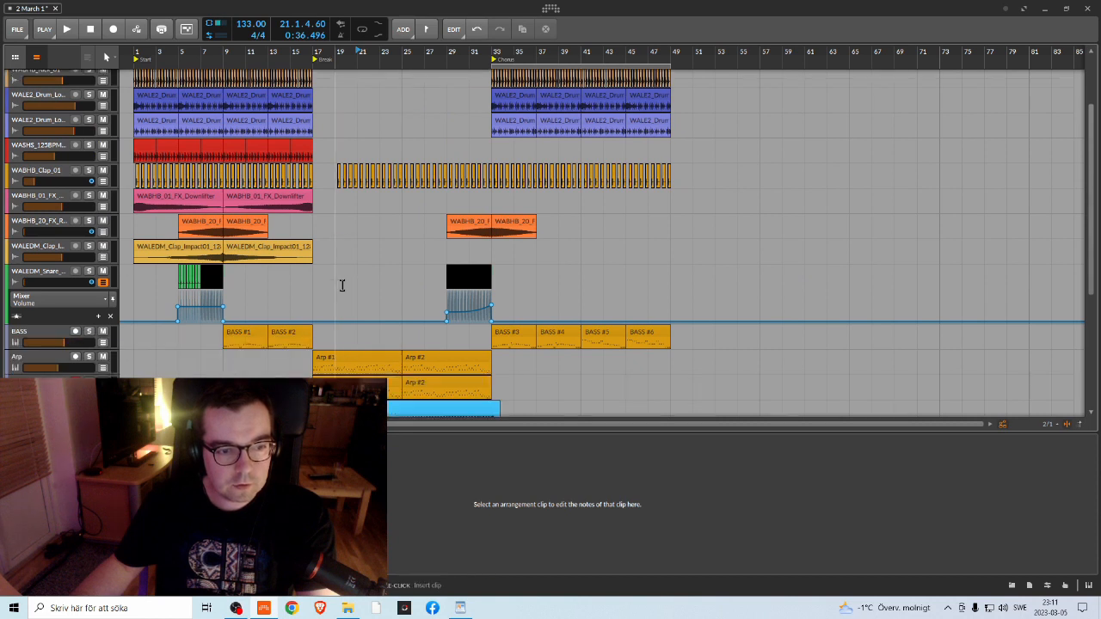
{"action": "key", "text": "space"}
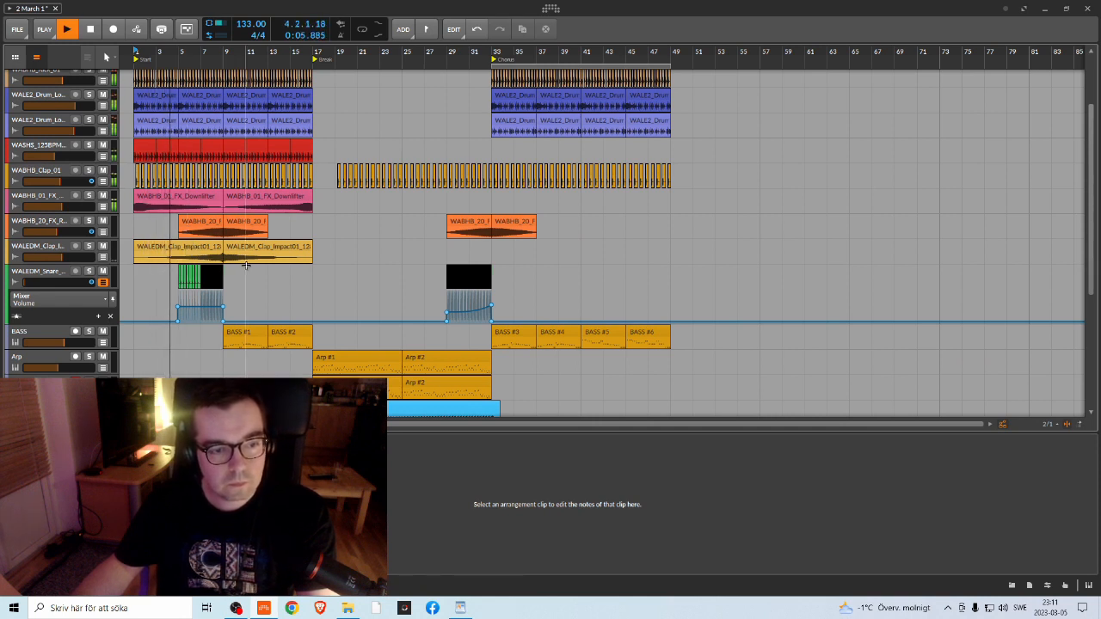
{"action": "scroll", "coordinate": [267, 273], "scroll_direction": "down", "scroll_amount": 3}
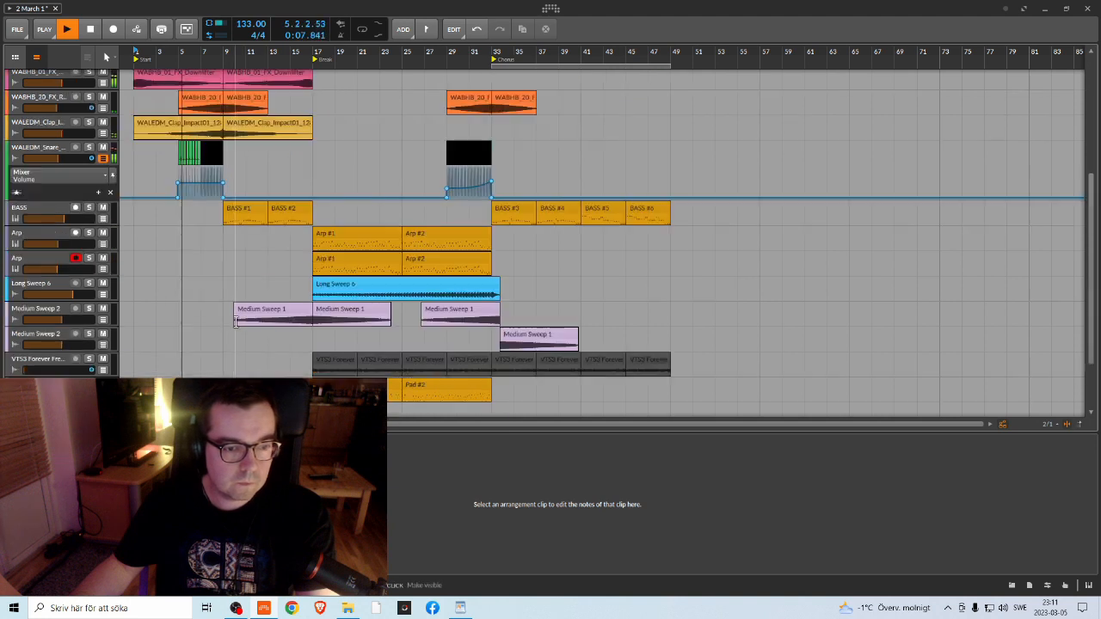
{"action": "scroll", "coordinate": [228, 308], "scroll_direction": "up", "scroll_amount": 5}
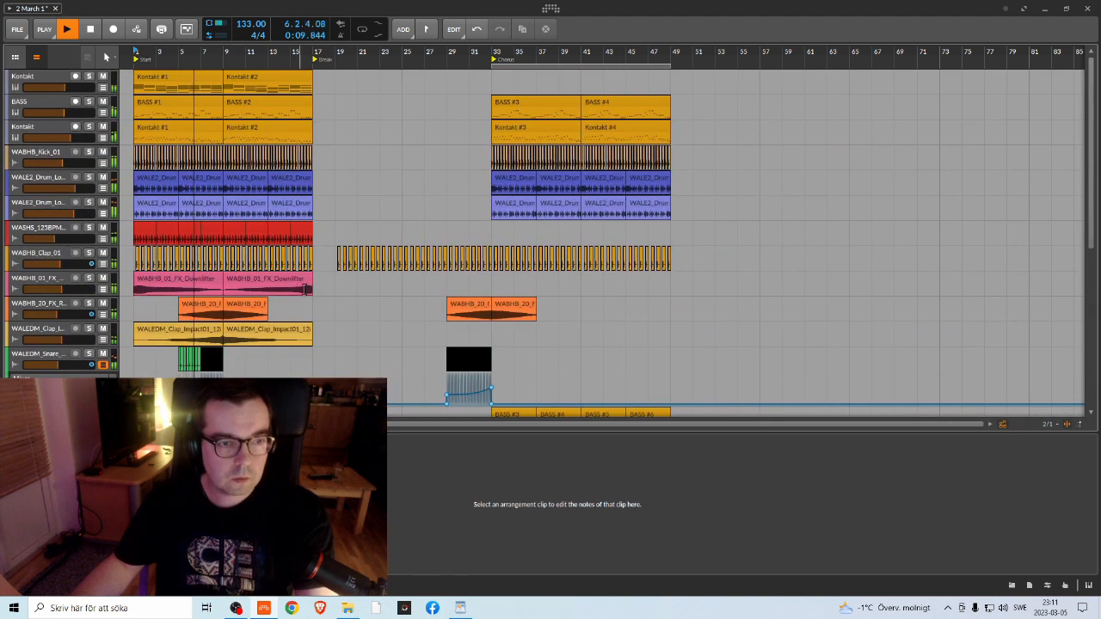
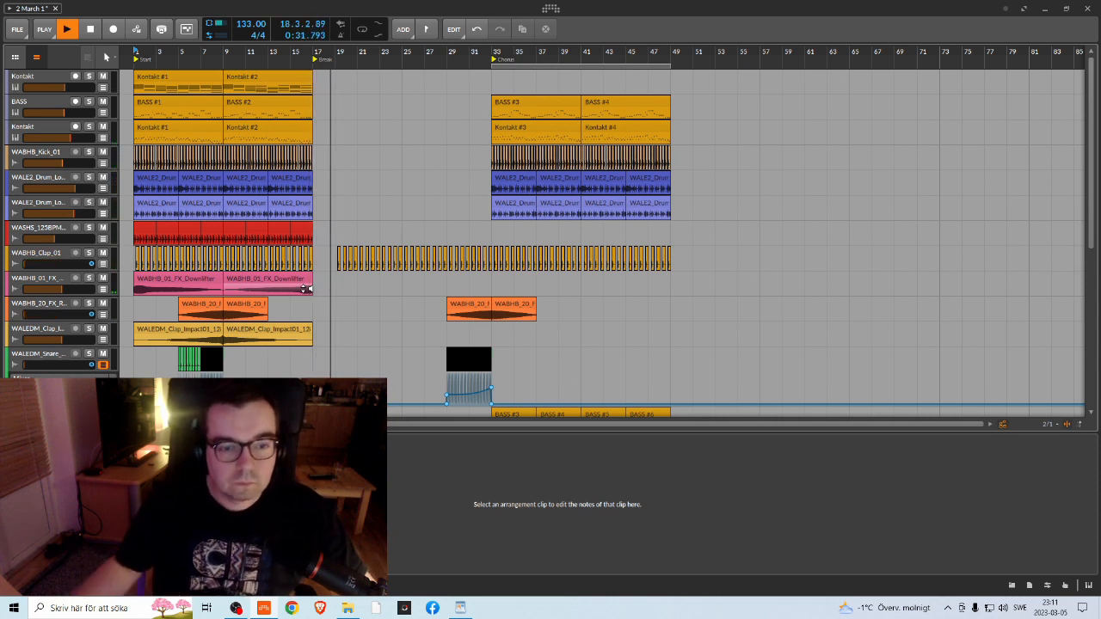
Step: Listen to the break from bar 17 into the chorus at bar 33 and examine its sweep, clap, riser and snare tracks
{"action": "scroll", "coordinate": [359, 246], "scroll_direction": "down", "scroll_amount": 5}
{"action": "scroll", "coordinate": [370, 252], "scroll_direction": "down", "scroll_amount": 3}
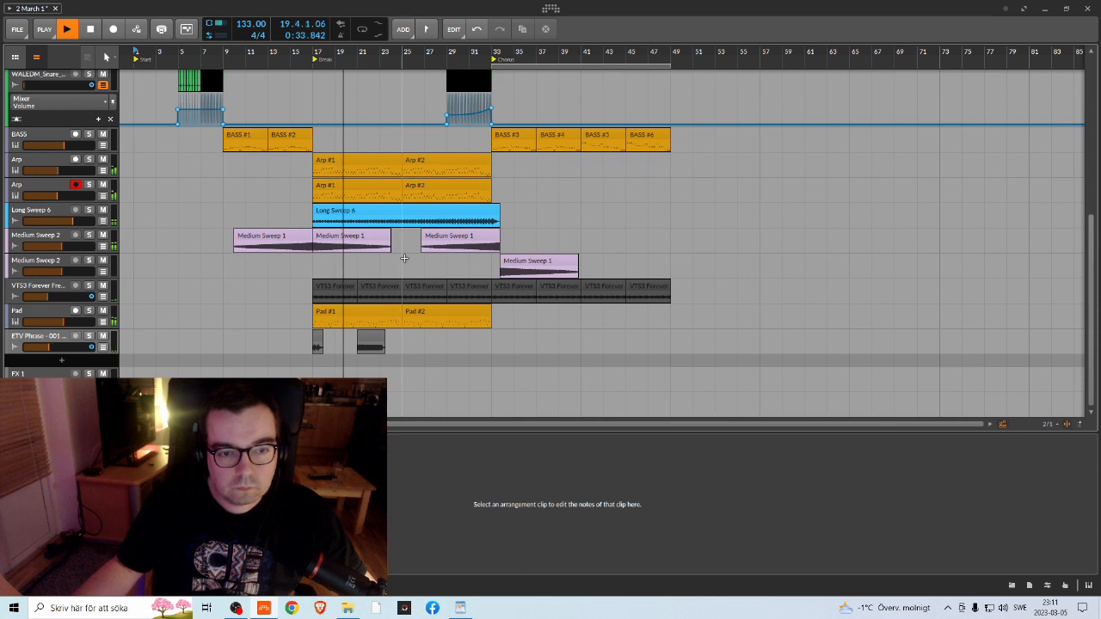
{"action": "scroll", "coordinate": [388, 254], "scroll_direction": "up", "scroll_amount": 2}
{"action": "scroll", "coordinate": [403, 257], "scroll_direction": "down", "scroll_amount": 3}
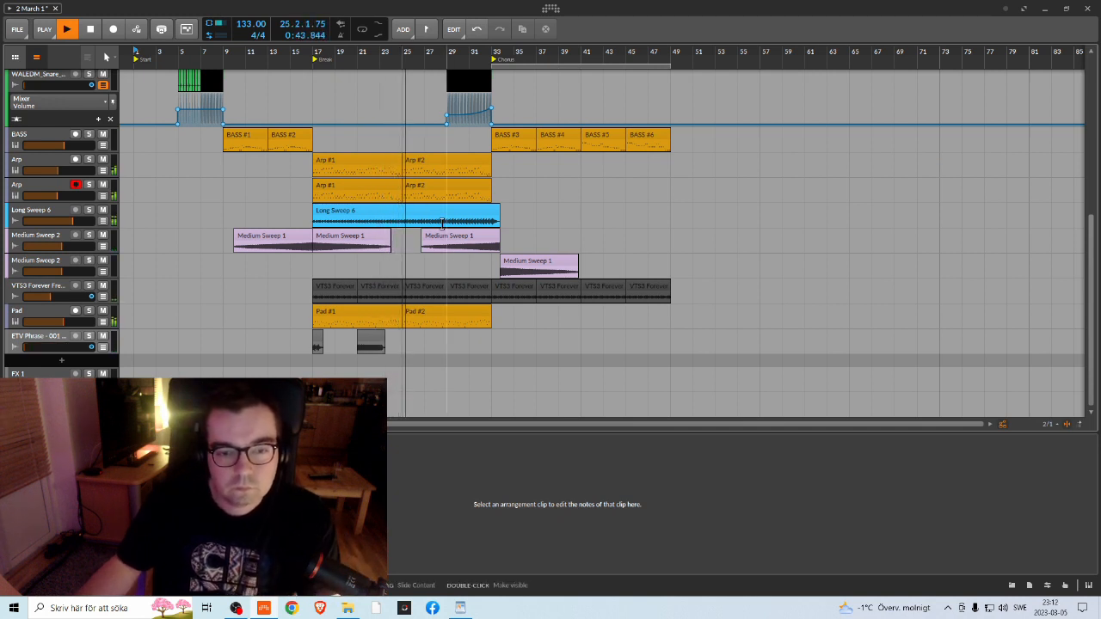
{"action": "scroll", "coordinate": [559, 264], "scroll_direction": "up", "scroll_amount": 3}
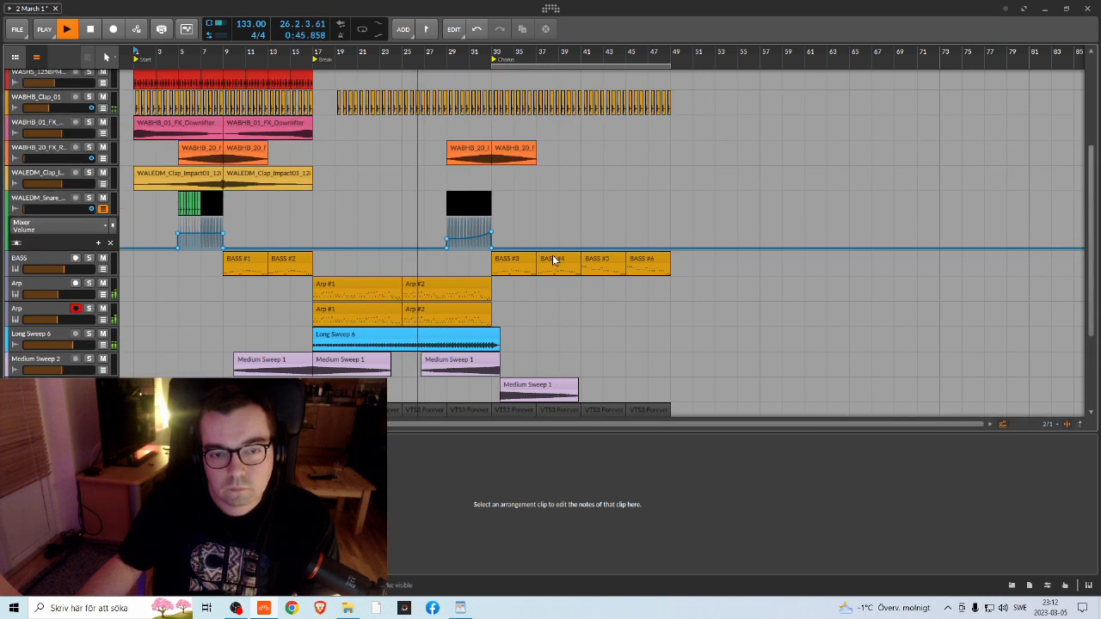
{"action": "scroll", "coordinate": [552, 253], "scroll_direction": "down", "scroll_amount": 1}
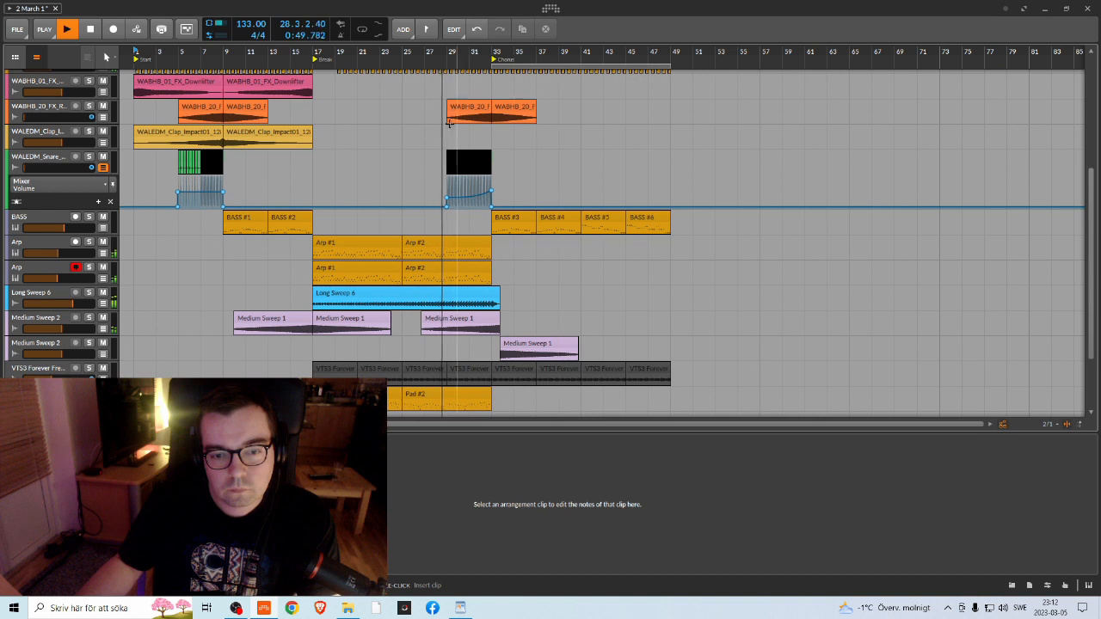
{"action": "scroll", "coordinate": [462, 199], "scroll_direction": "up", "scroll_amount": 5}
{"action": "scroll", "coordinate": [461, 202], "scroll_direction": "down", "scroll_amount": 1}
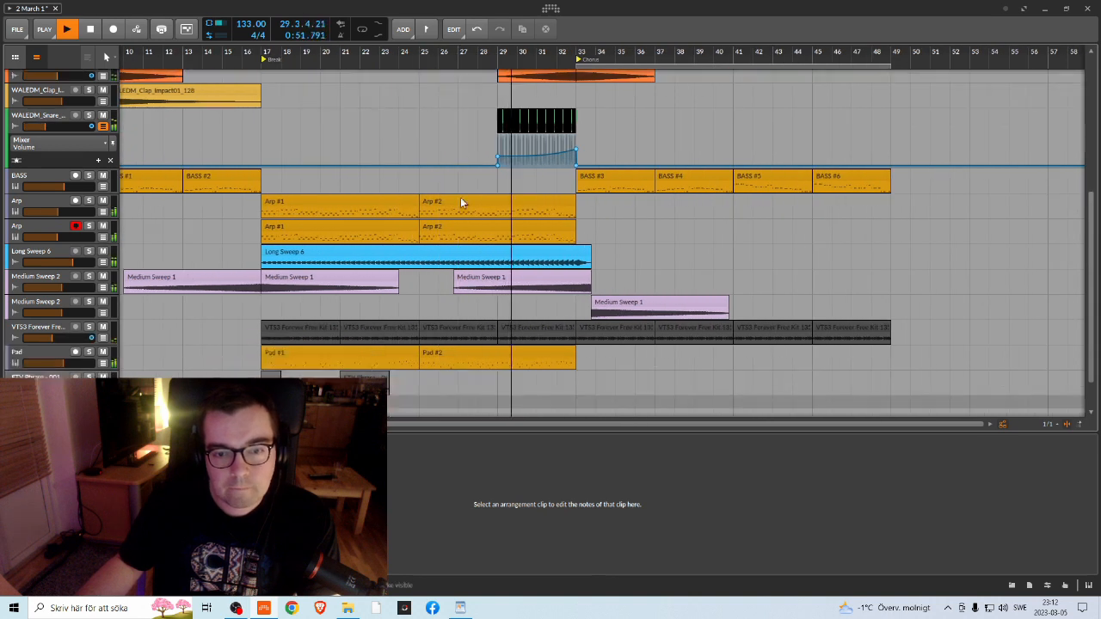
{"action": "scroll", "coordinate": [462, 197], "scroll_direction": "up", "scroll_amount": 3}
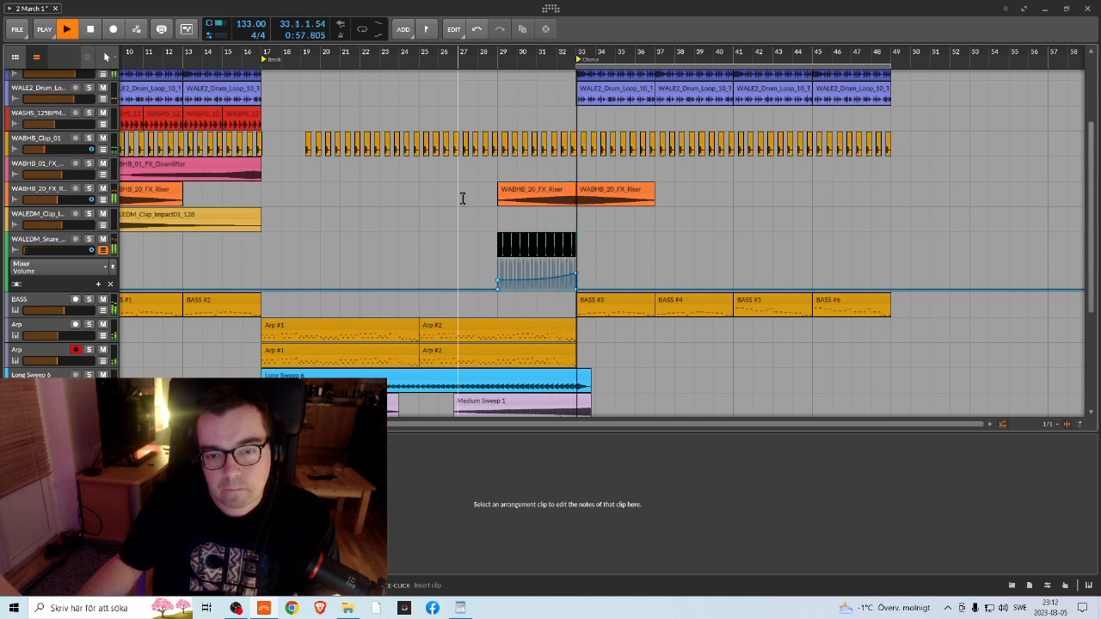
{"action": "key", "text": "space"}
Step: Delete the WALEDM snare hits in the second half of bar 32 and play the transition into the chorus
{"action": "left_click_drag", "start_coordinate": [558, 52], "coordinate": [541, 60]}
{"action": "double_click", "coordinate": [453, 56]}
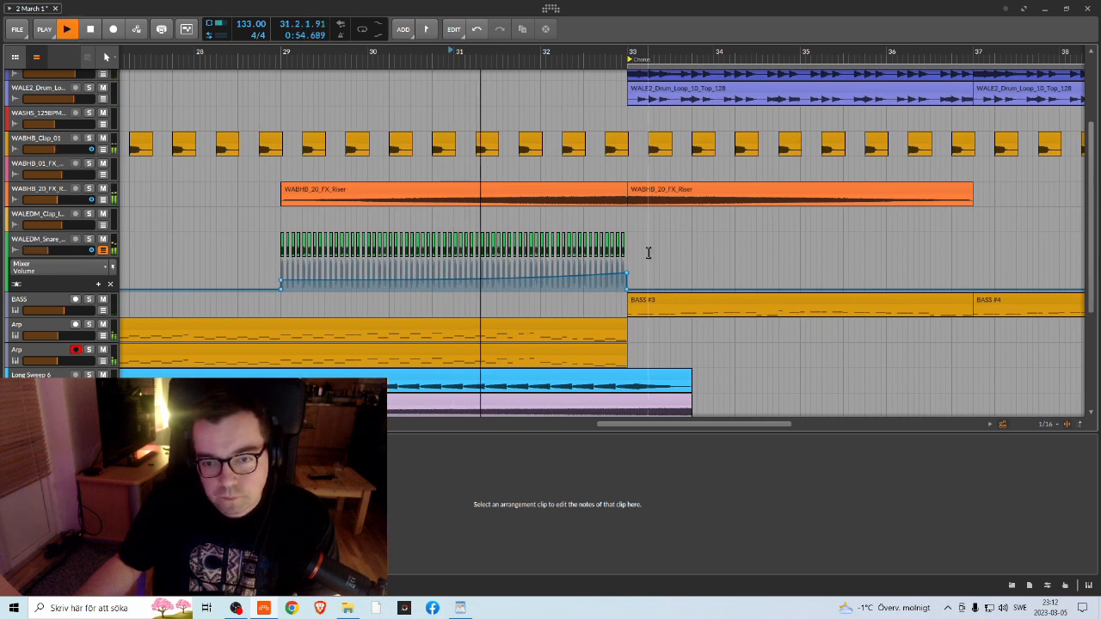
{"action": "key", "text": "space"}
{"action": "left_click_drag", "start_coordinate": [637, 235], "coordinate": [597, 243]}
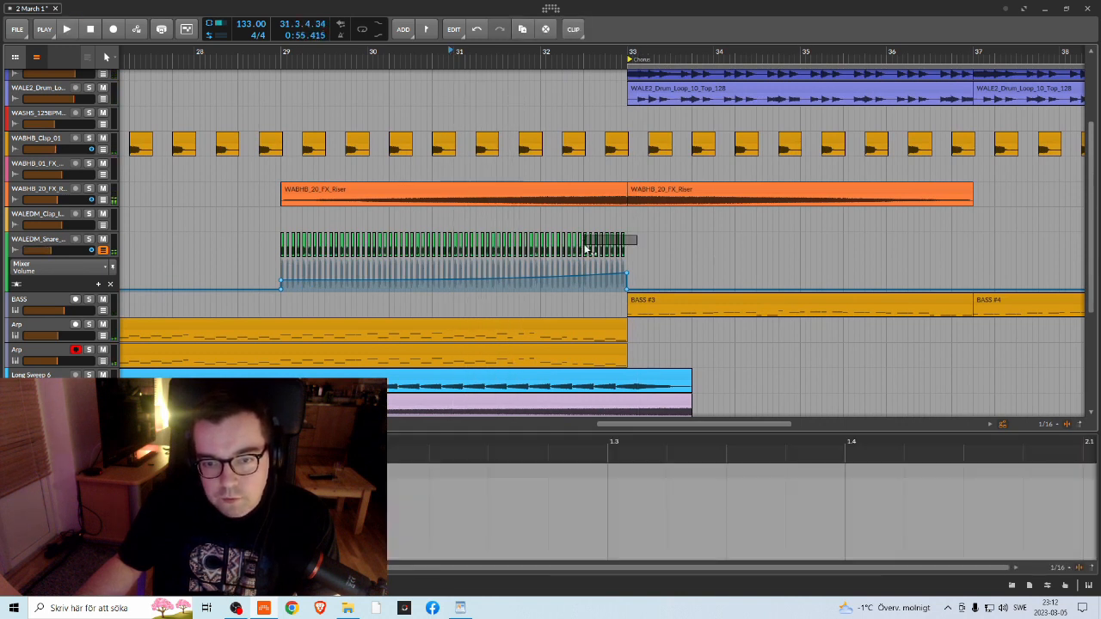
{"action": "key", "text": "Delete"}
{"action": "key", "text": "space"}
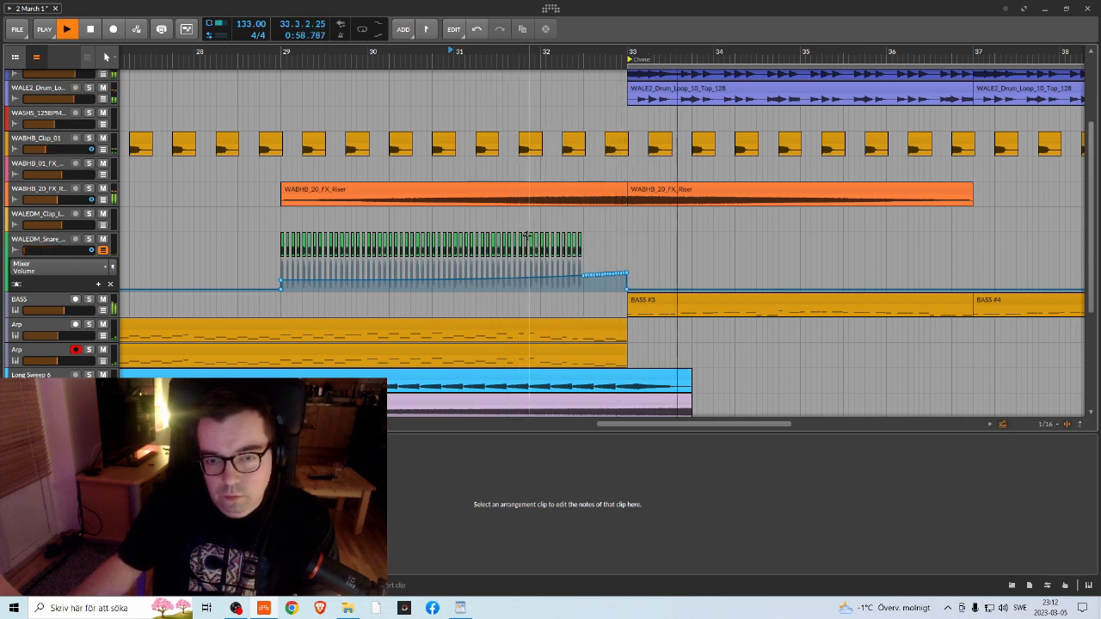
{"action": "key", "text": "space"}
{"action": "left_click", "coordinate": [534, 72]}
{"action": "key", "text": "space"}
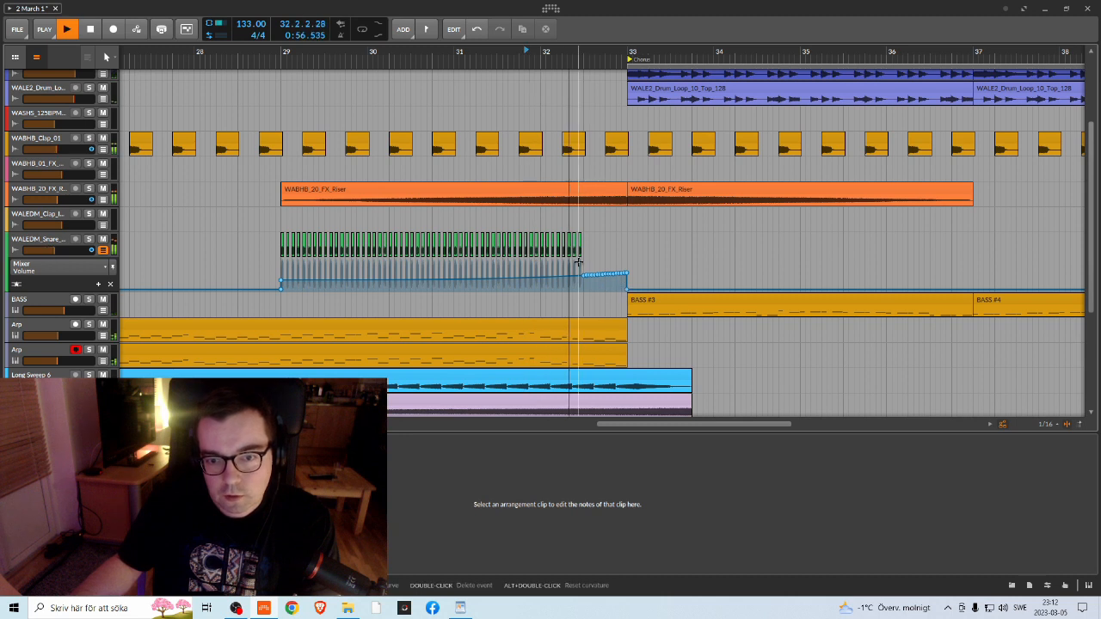
{"action": "key", "text": "space"}
{"action": "key", "text": "space"}
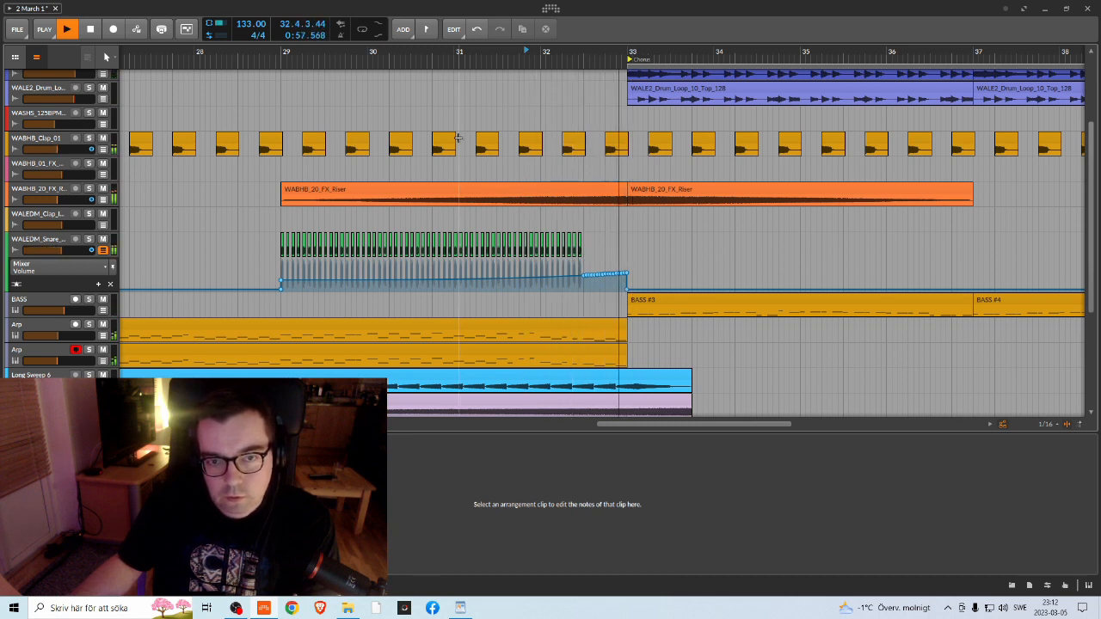
Step: Play from bar 29 and delete the remaining snare hits from beat 2 of bar 32 onward
{"action": "left_click", "coordinate": [293, 62]}
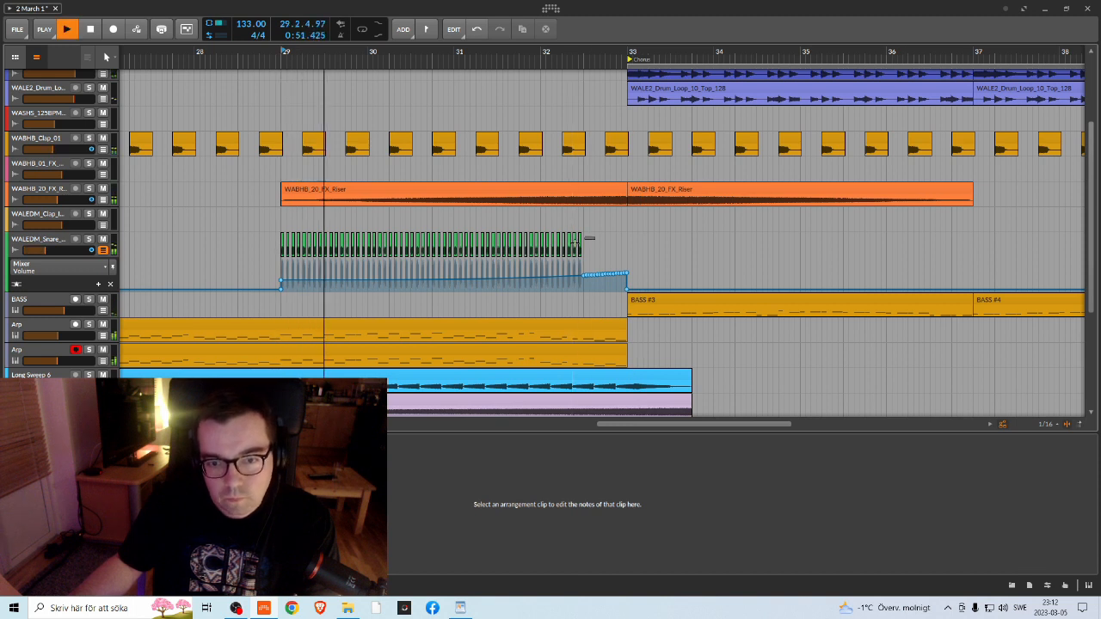
{"action": "left_click", "coordinate": [548, 241]}
{"action": "left_click_drag", "start_coordinate": [564, 245], "coordinate": [564, 247]}
{"action": "key", "text": "Delete"}
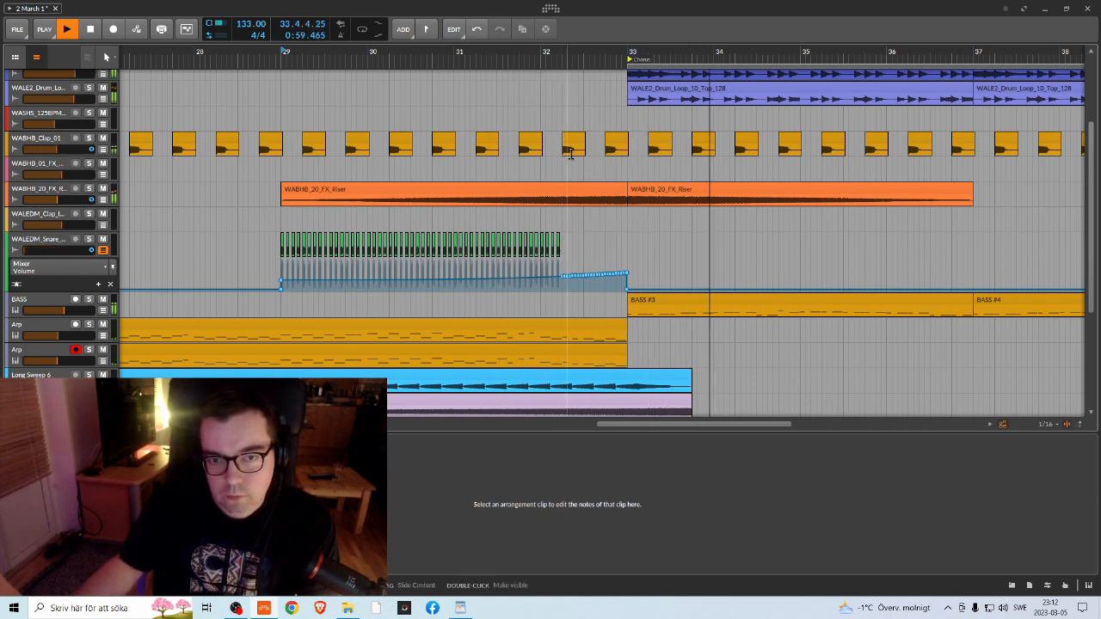
Step: Try deleting the WALEDM snare hits from beat 4 of bar 31 onward while playing from bar 29 into the chorus
{"action": "key", "text": "space"}
{"action": "key", "text": "space"}
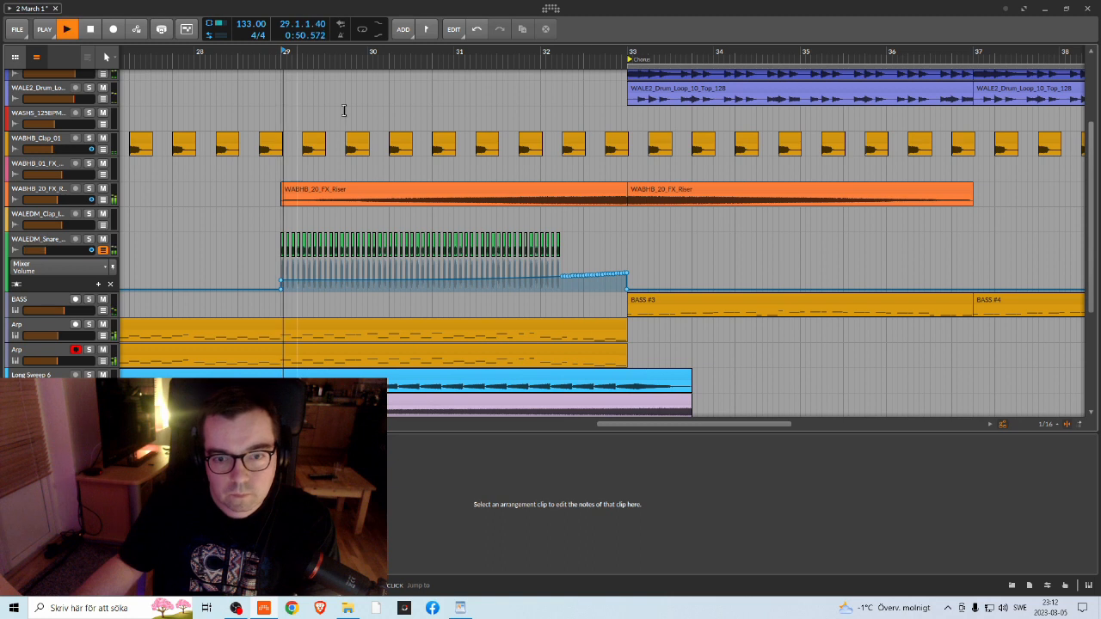
{"action": "left_click", "coordinate": [551, 244]}
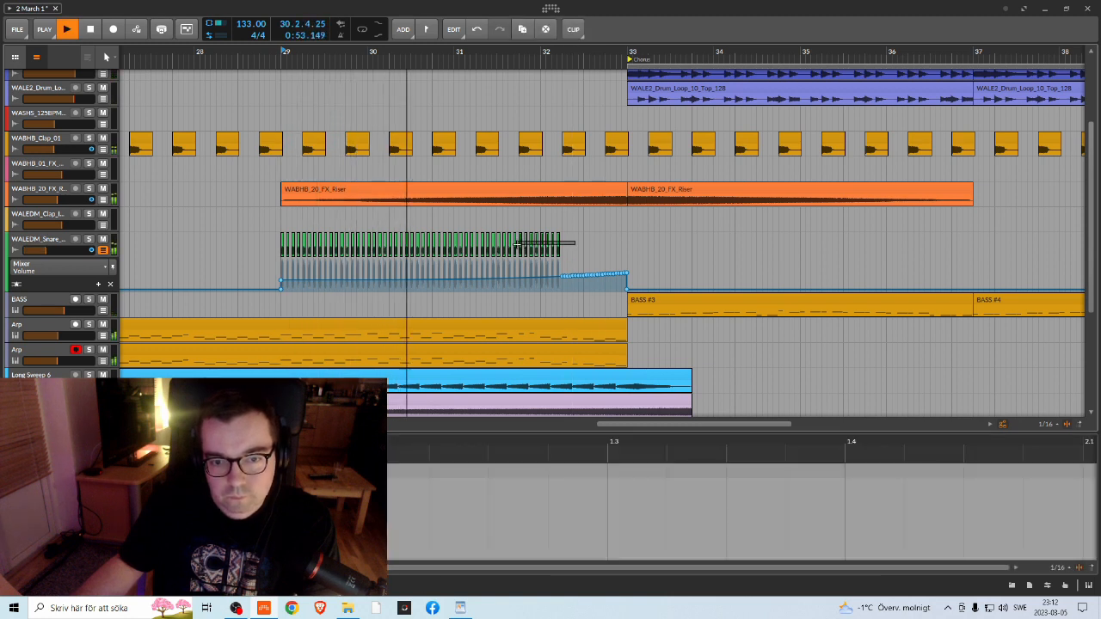
{"action": "key", "text": "Delete"}
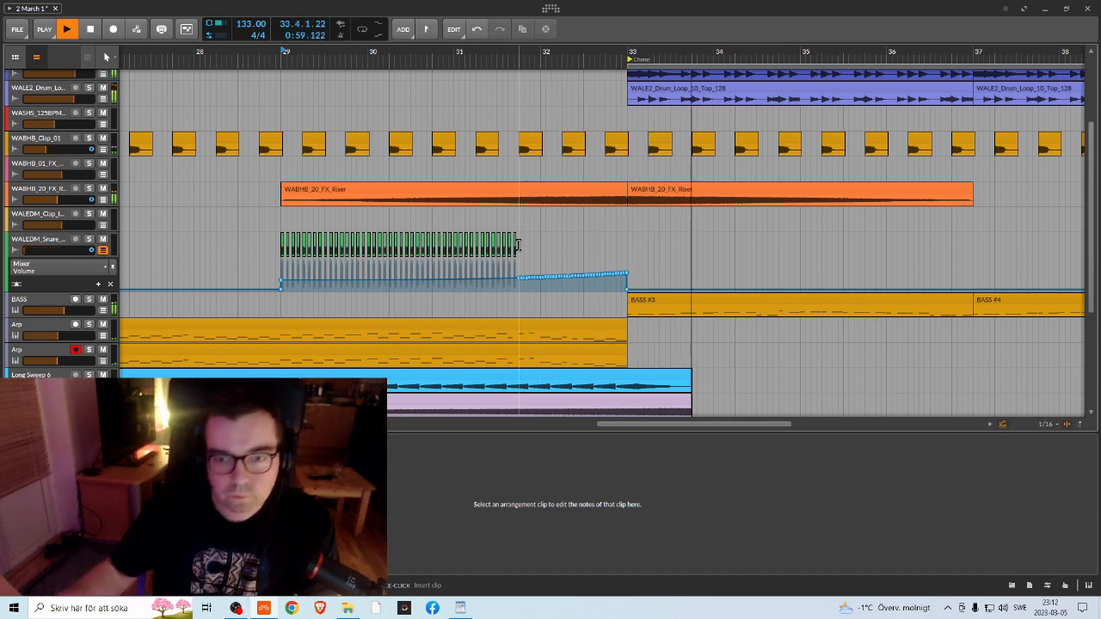
{"action": "key", "text": "space"}
Step: Undo the last deletion of WALEDM snare hits in bars 31 and 32
{"action": "scroll", "coordinate": [421, 281], "scroll_direction": "down", "scroll_amount": 2}
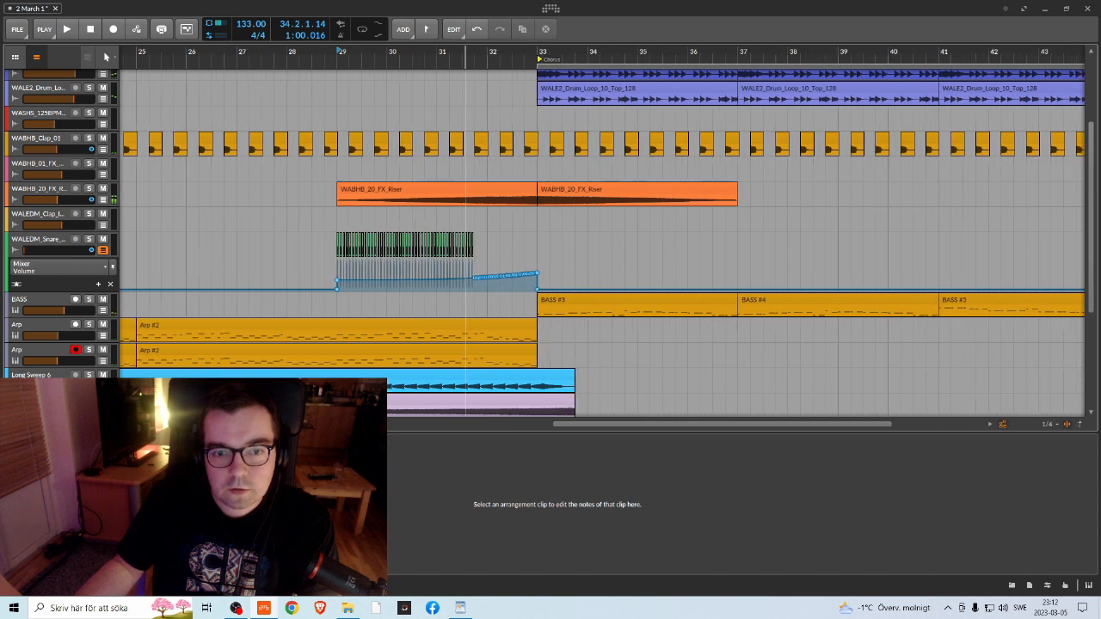
{"action": "scroll", "coordinate": [507, 226], "scroll_direction": "up", "scroll_amount": 2}
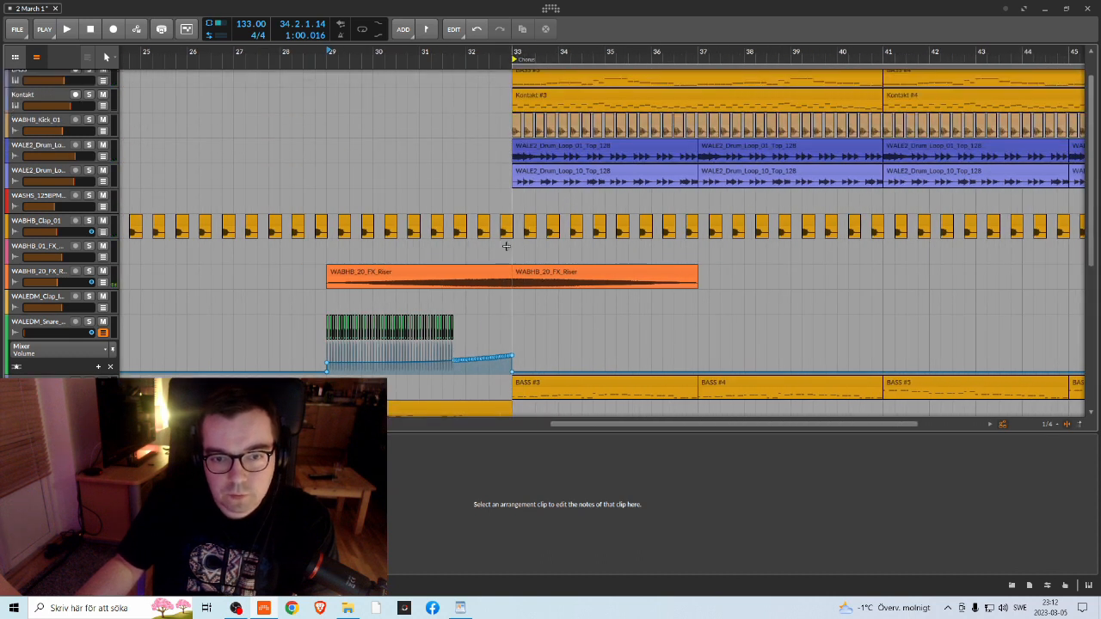
{"action": "scroll", "coordinate": [514, 249], "scroll_direction": "down", "scroll_amount": 1}
{"action": "scroll", "coordinate": [478, 53], "scroll_direction": "up", "scroll_amount": 2}
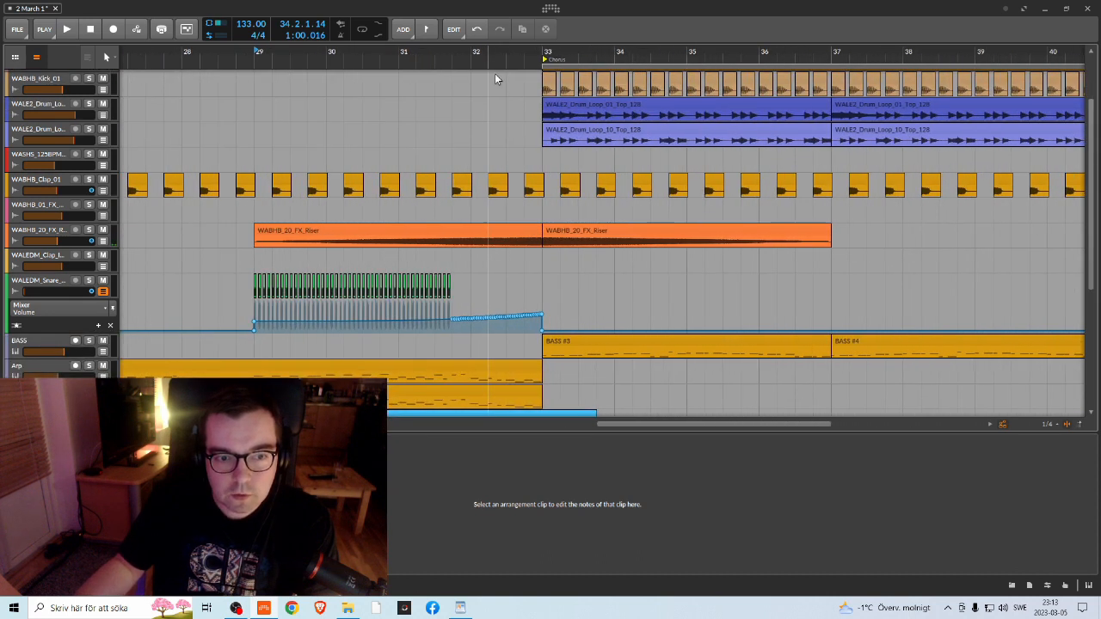
{"action": "key", "text": "ctrl+z"}
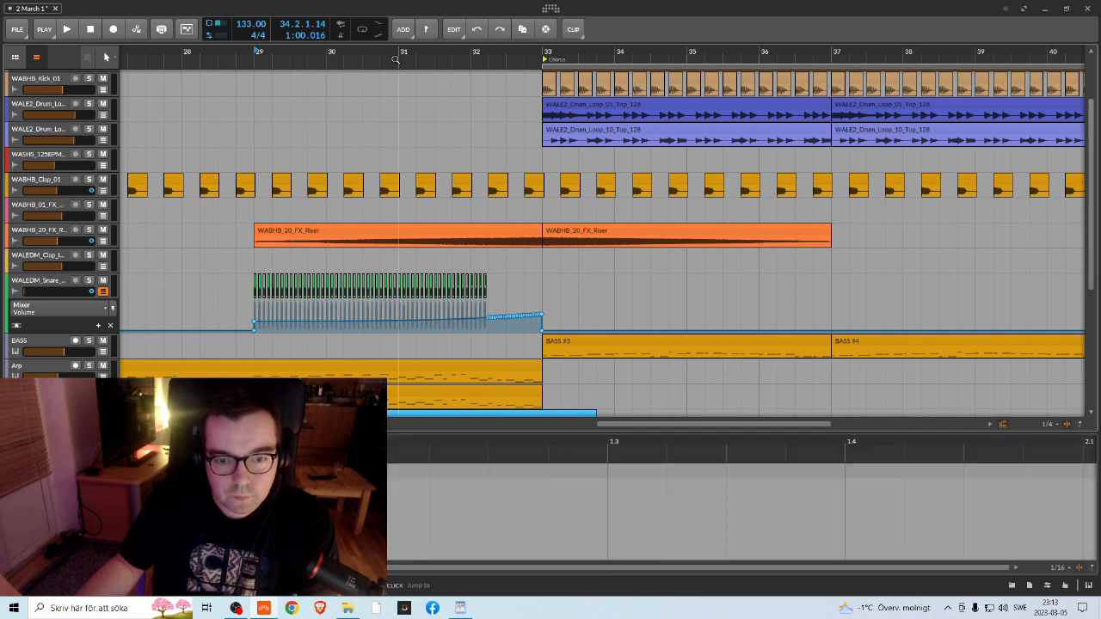
Step: Shorten the first WABHB_20_FX_Riser clip to end at beat 2 of bar 32 and play the transition
{"action": "scroll", "coordinate": [467, 53], "scroll_direction": "up", "scroll_amount": 3}
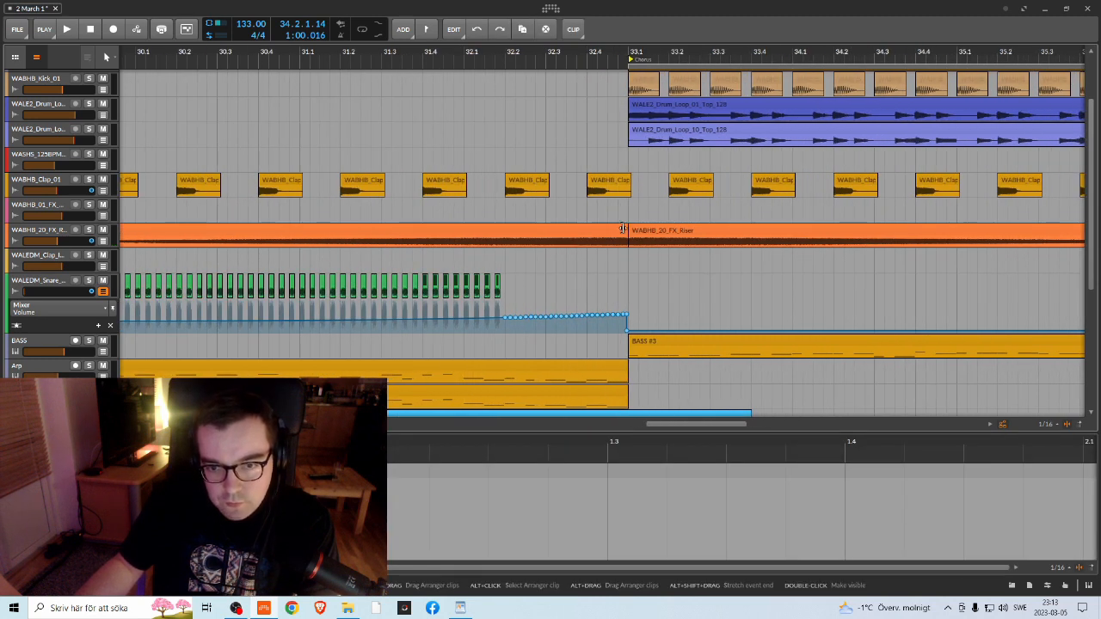
{"action": "left_click_drag", "start_coordinate": [624, 229], "coordinate": [539, 233]}
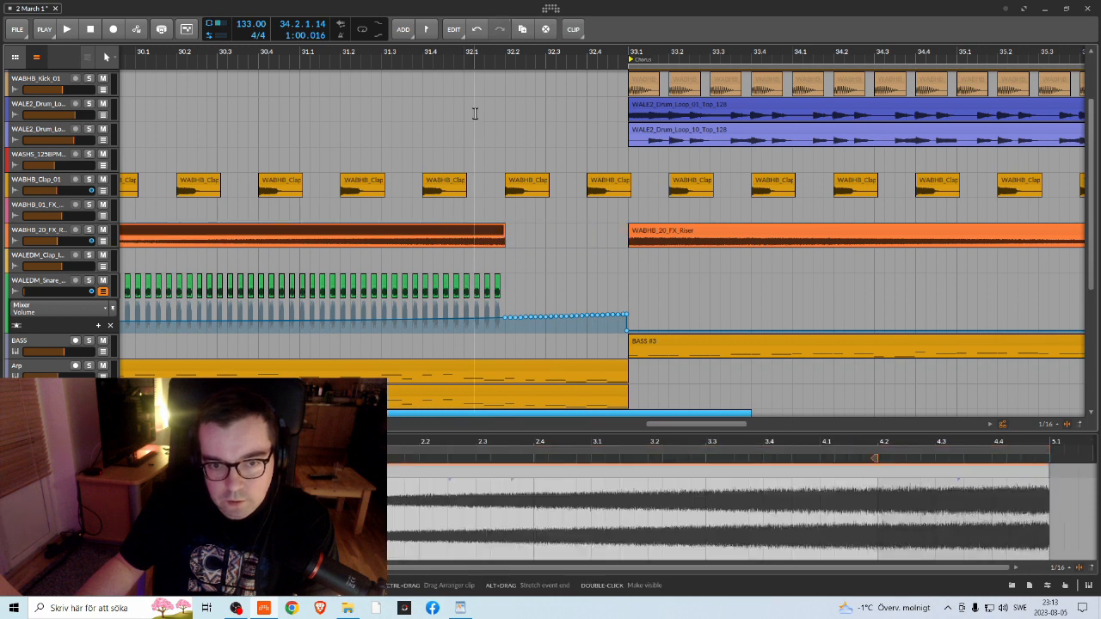
{"action": "key", "text": "space"}
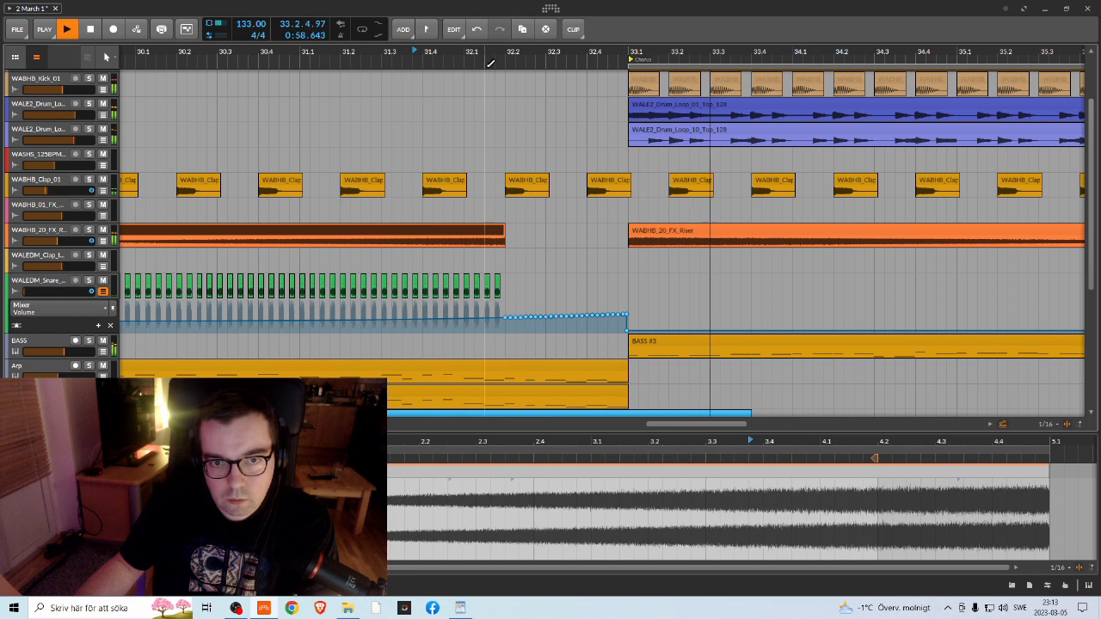
{"action": "key", "text": "space"}
Step: Shorten the Long Sweep 6 clip to end at beat 2 of bar 32 and play from bar 31 into the chorus
{"action": "scroll", "coordinate": [559, 312], "scroll_direction": "down", "scroll_amount": 5}
{"action": "scroll", "coordinate": [602, 343], "scroll_direction": "up", "scroll_amount": 4}
{"action": "scroll", "coordinate": [605, 337], "scroll_direction": "down", "scroll_amount": 3}
{"action": "scroll", "coordinate": [607, 332], "scroll_direction": "up", "scroll_amount": 1}
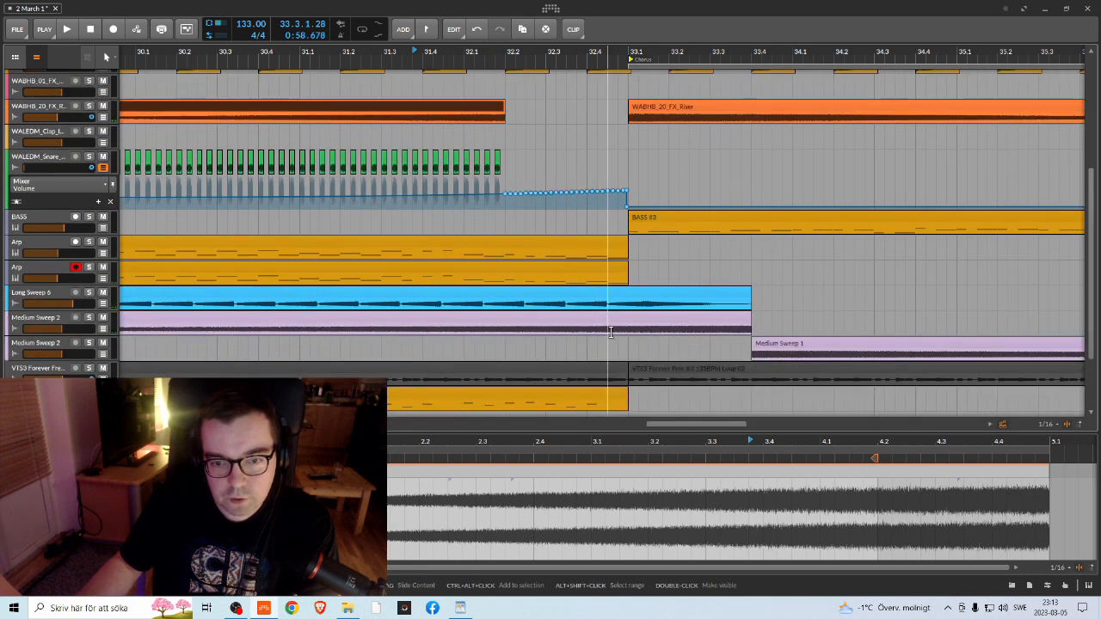
{"action": "left_click_drag", "start_coordinate": [749, 288], "coordinate": [505, 289]}
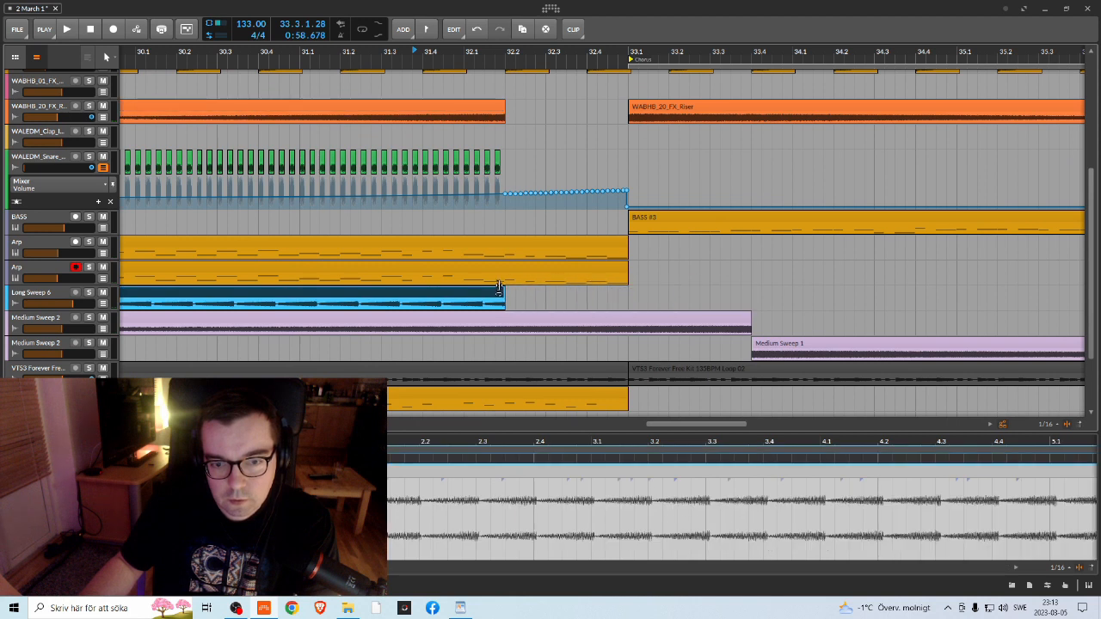
{"action": "left_click", "coordinate": [413, 51]}
{"action": "key", "text": "space"}
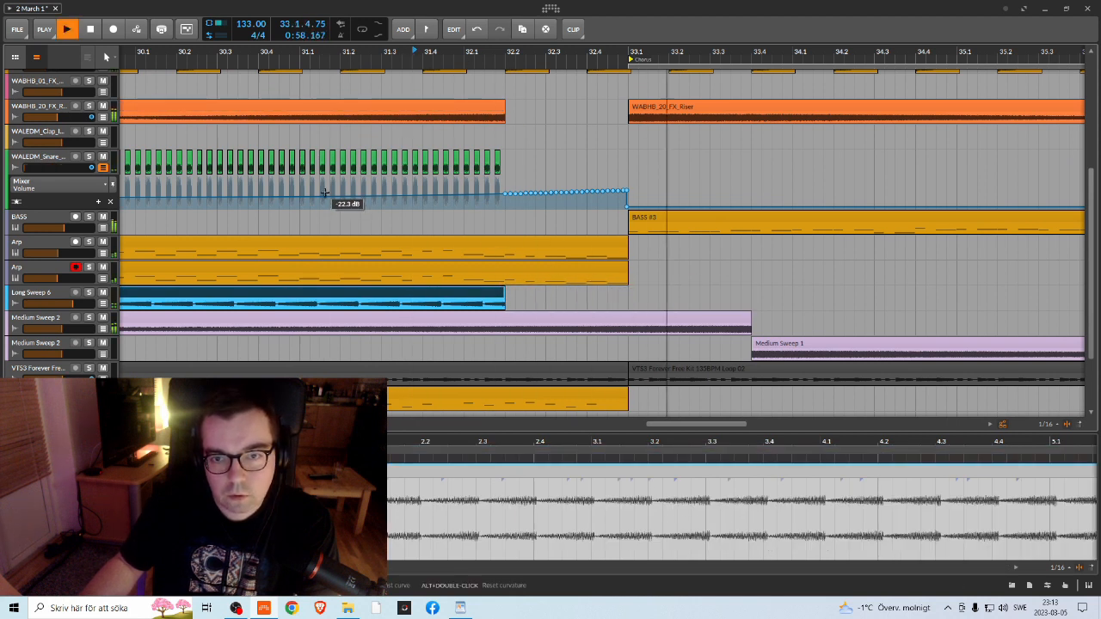
Step: Play from bar 29 into the chorus and judge the gap before bar 33 left by the shortened riser, snare and sweep
{"action": "key", "text": "space"}
{"action": "key", "text": "space"}
{"action": "mouse_move", "coordinate": [505, 52]}
{"action": "left_mouse_down"}
{"action": "mouse_move", "coordinate": [587, 52]}
{"action": "mouse_move", "coordinate": [548, 56]}
{"action": "left_mouse_up"}
{"action": "key", "text": "space"}
{"action": "left_click", "coordinate": [234, 58]}
{"action": "key", "text": "space"}
{"action": "scroll", "coordinate": [606, 185], "scroll_direction": "up", "scroll_amount": 2}
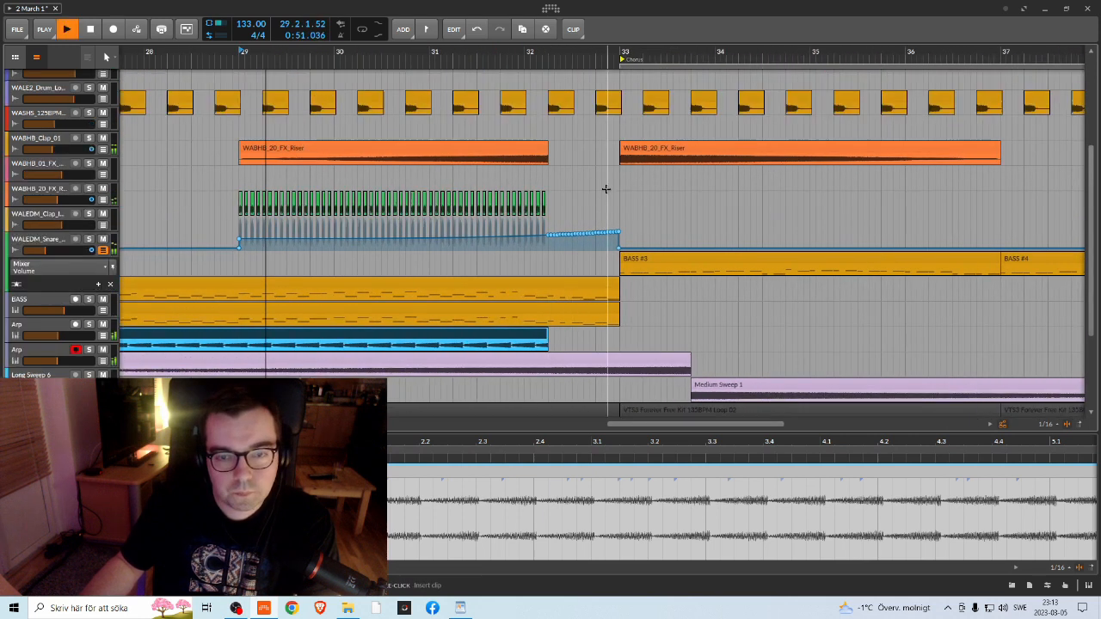
{"action": "left_click_drag", "start_coordinate": [548, 54], "coordinate": [622, 204]}
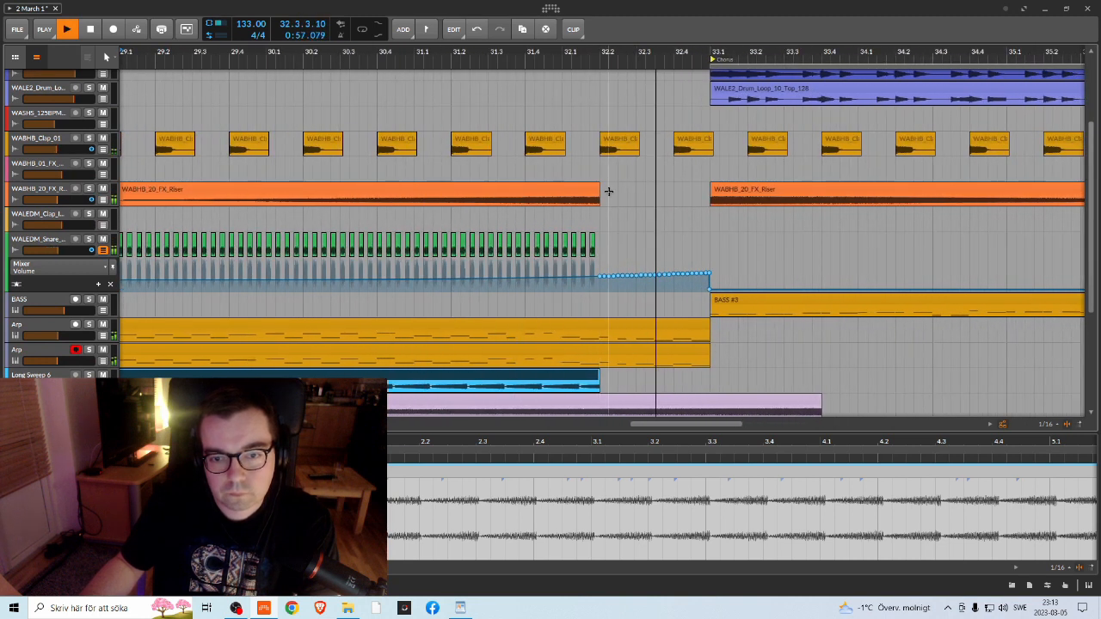
{"action": "key", "text": "space"}
{"action": "key", "text": "space"}
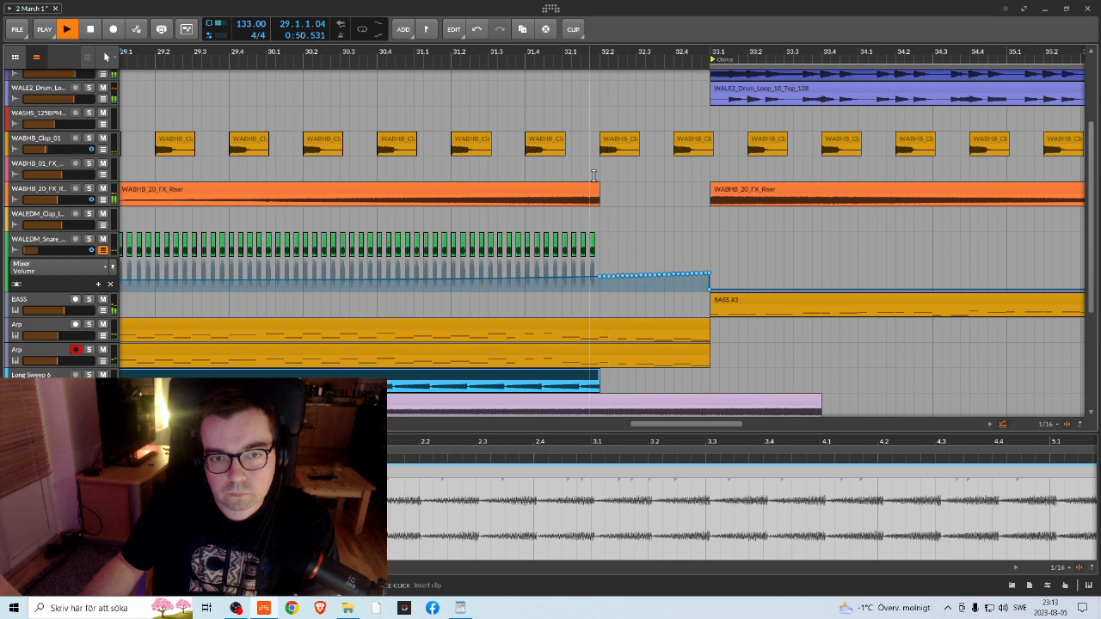
{"action": "key", "text": "space"}
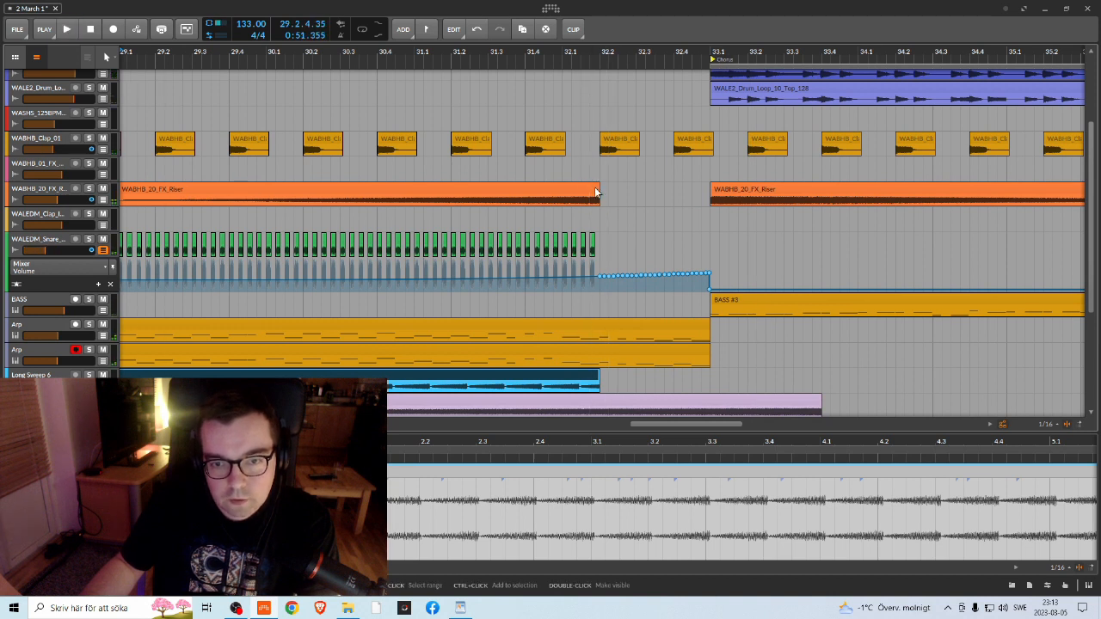
Step: End the first riser clip at beat 4 of bar 31, delete the WALEDM snare hits from that beat onward, and play
{"action": "left_click_drag", "start_coordinate": [599, 189], "coordinate": [525, 189]}
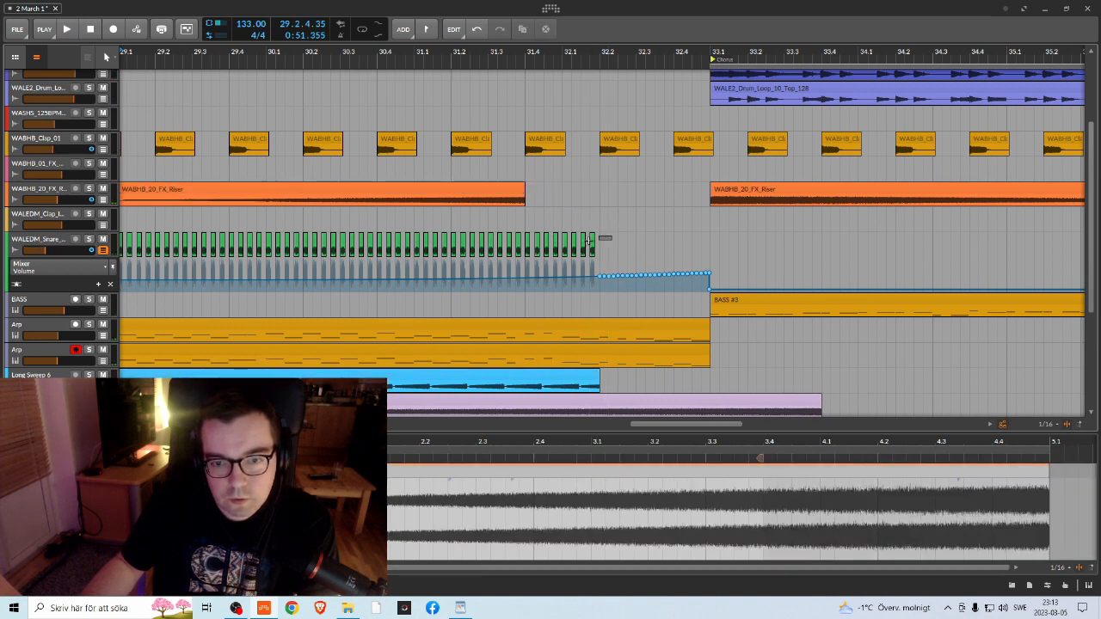
{"action": "left_click_drag", "start_coordinate": [613, 234], "coordinate": [529, 246]}
{"action": "key", "text": "Delete"}
{"action": "key", "text": "space"}
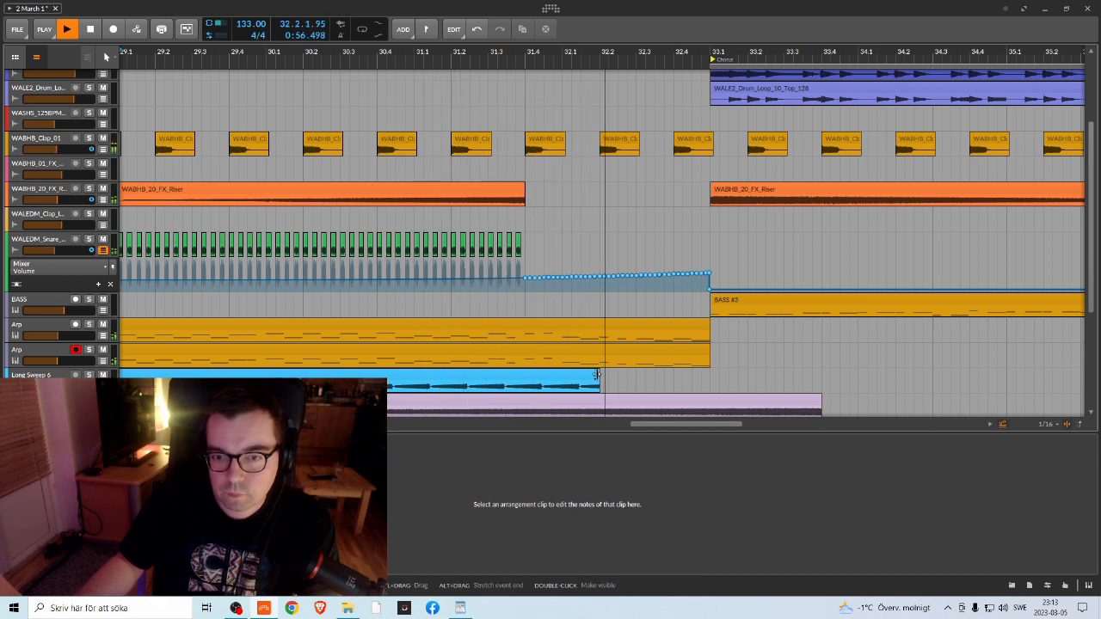
Step: Shorten the Long Sweep 6 clip and the VTS3 Forever Free Kit loop before the chorus to end at beat 4 of bar 31
{"action": "key", "text": "space"}
{"action": "left_click_drag", "start_coordinate": [596, 375], "coordinate": [522, 374]}
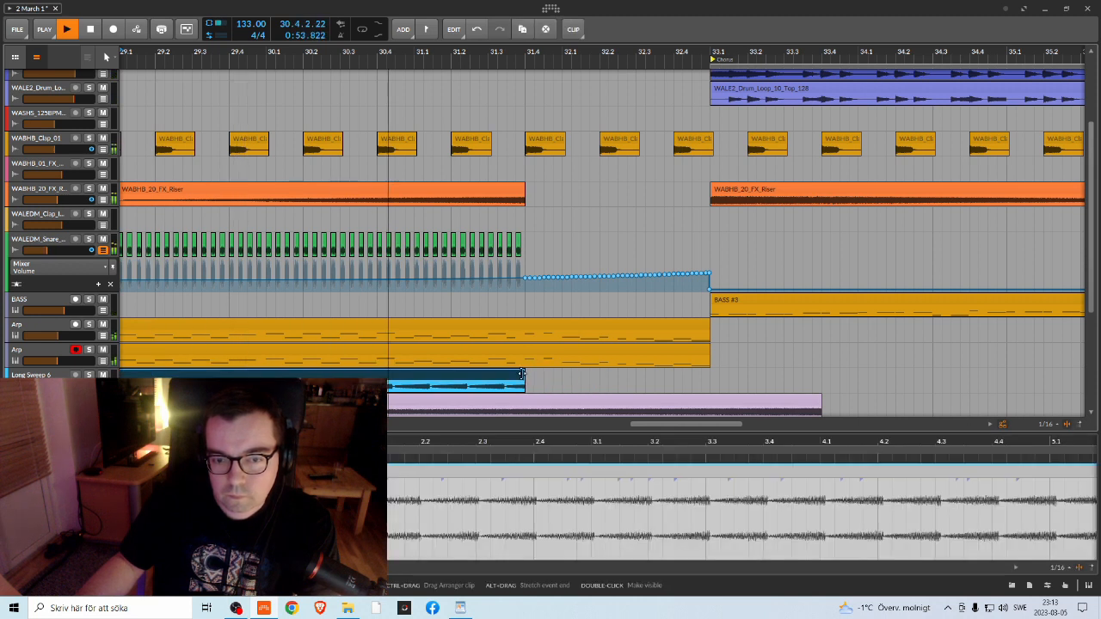
{"action": "scroll", "coordinate": [456, 358], "scroll_direction": "down", "scroll_amount": 3}
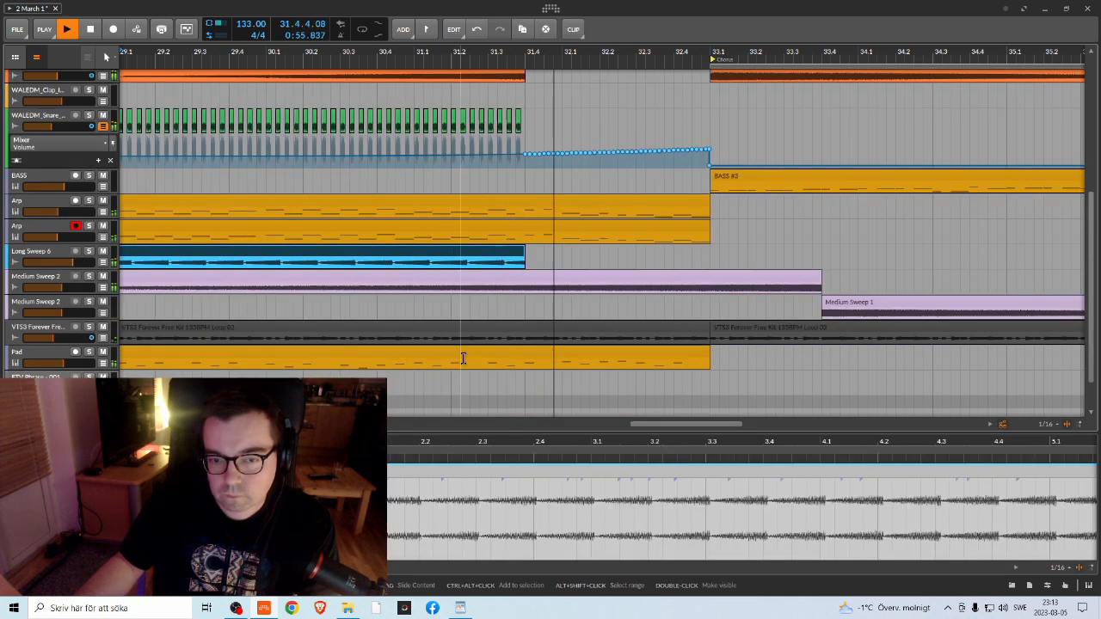
{"action": "scroll", "coordinate": [457, 358], "scroll_direction": "up", "scroll_amount": 2}
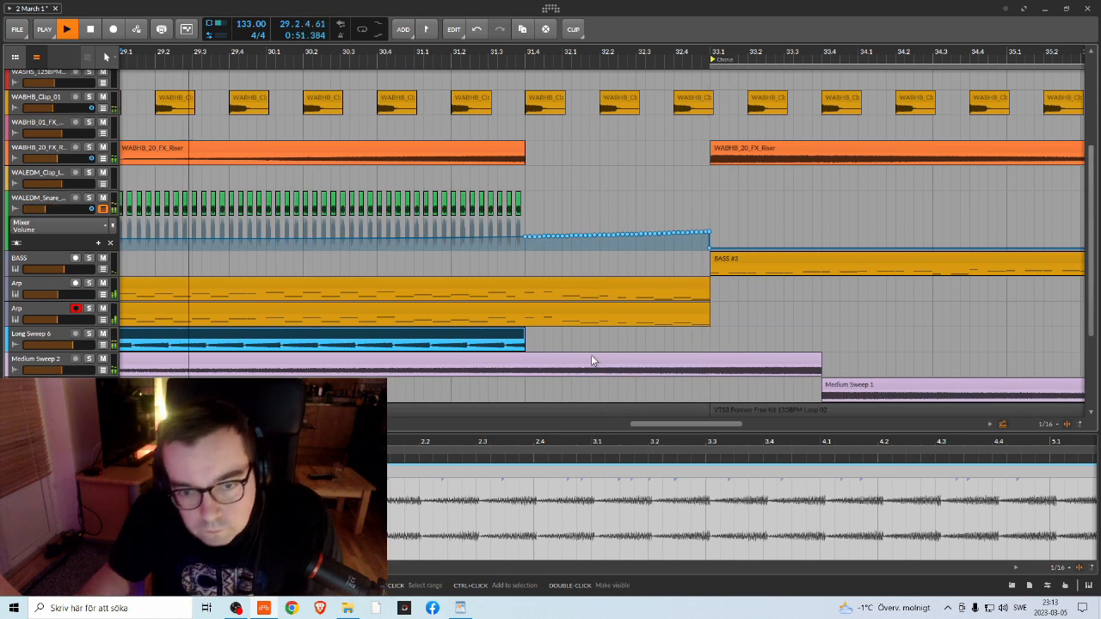
{"action": "scroll", "coordinate": [585, 357], "scroll_direction": "down", "scroll_amount": 2}
{"action": "left_click_drag", "start_coordinate": [610, 335], "coordinate": [524, 336]}
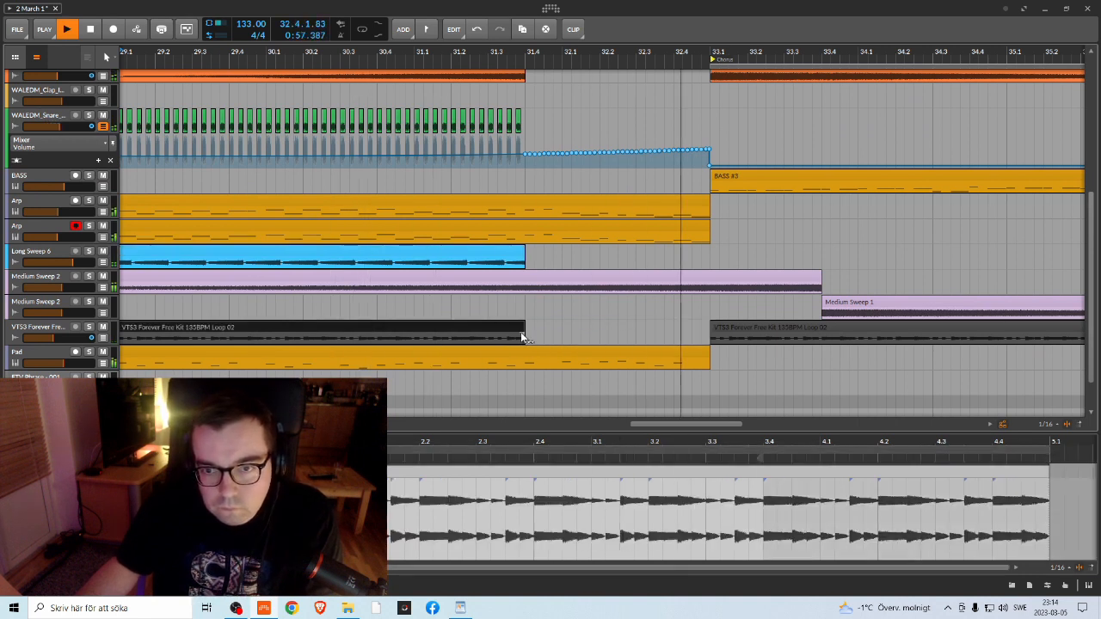
Step: Listen from bar 29 into the chorus and examine which tracks still play through the gap before bar 33
{"action": "scroll", "coordinate": [546, 86], "scroll_direction": "down", "scroll_amount": 5, "text": "ctrl"}
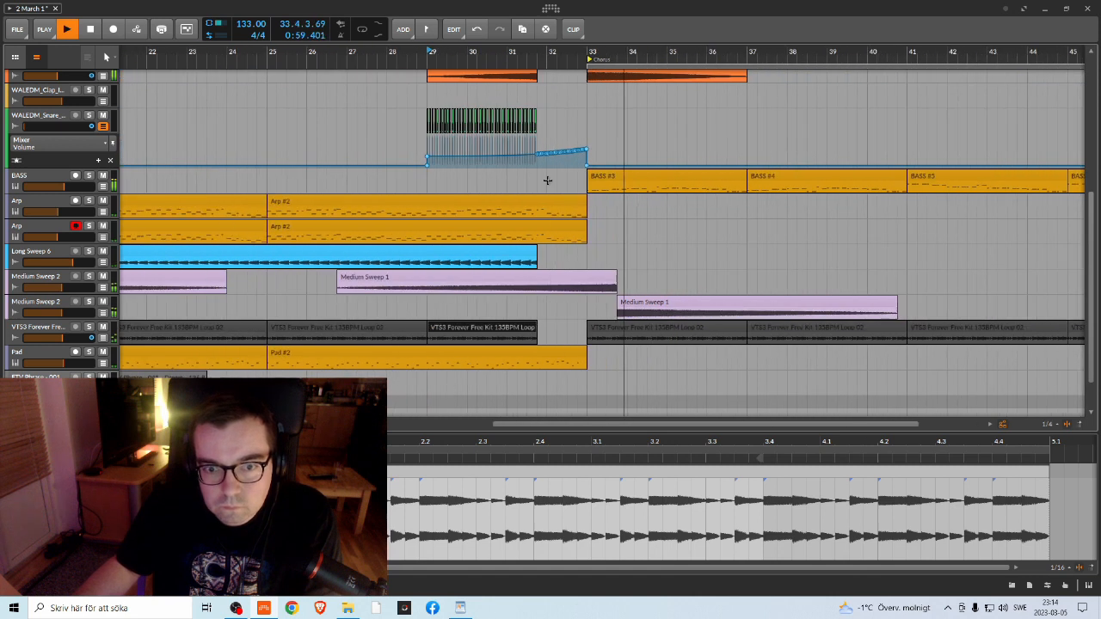
{"action": "scroll", "coordinate": [530, 232], "scroll_direction": "up", "scroll_amount": 3}
{"action": "scroll", "coordinate": [530, 232], "scroll_direction": "up", "scroll_amount": 2}
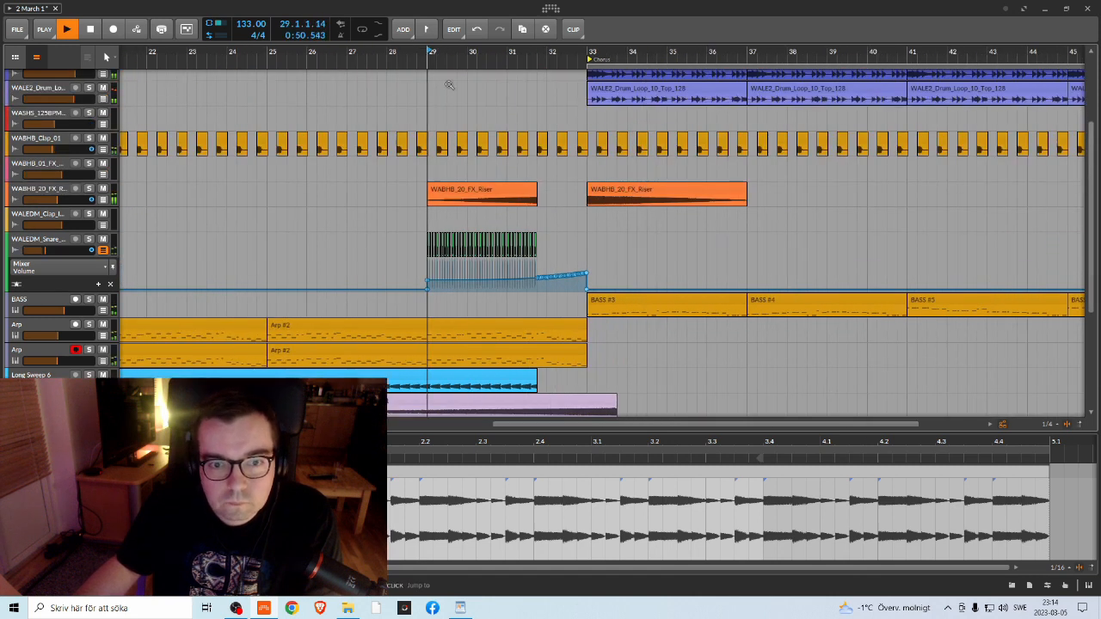
{"action": "scroll", "coordinate": [560, 258], "scroll_direction": "up", "scroll_amount": 3}
{"action": "scroll", "coordinate": [572, 267], "scroll_direction": "down", "scroll_amount": 4}
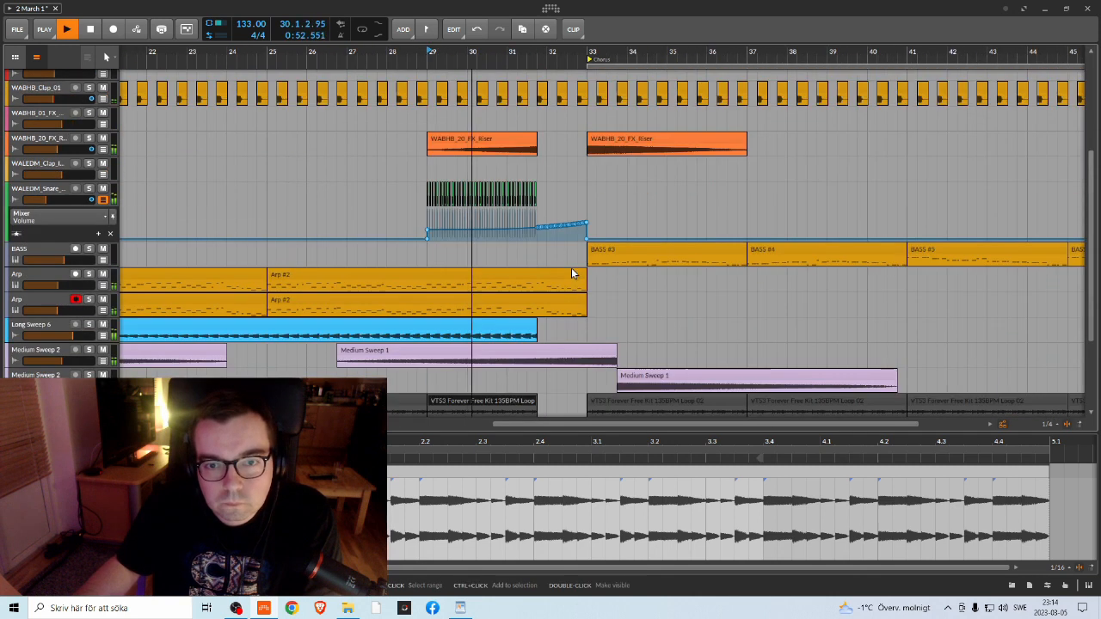
{"action": "scroll", "coordinate": [571, 269], "scroll_direction": "down", "scroll_amount": 4}
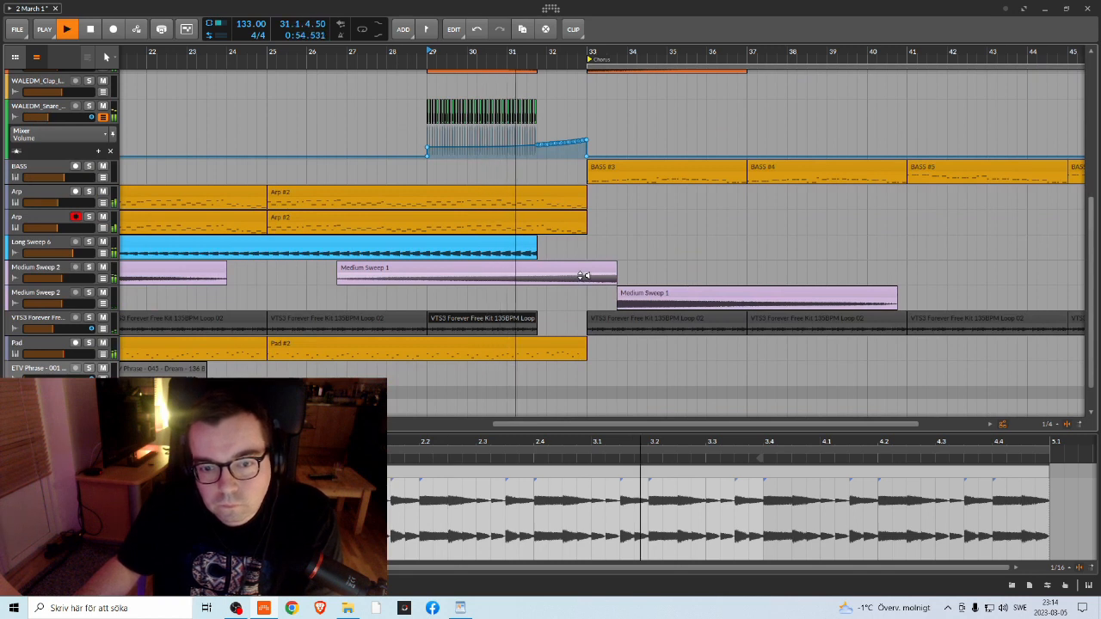
{"action": "scroll", "coordinate": [584, 273], "scroll_direction": "up", "scroll_amount": 4}
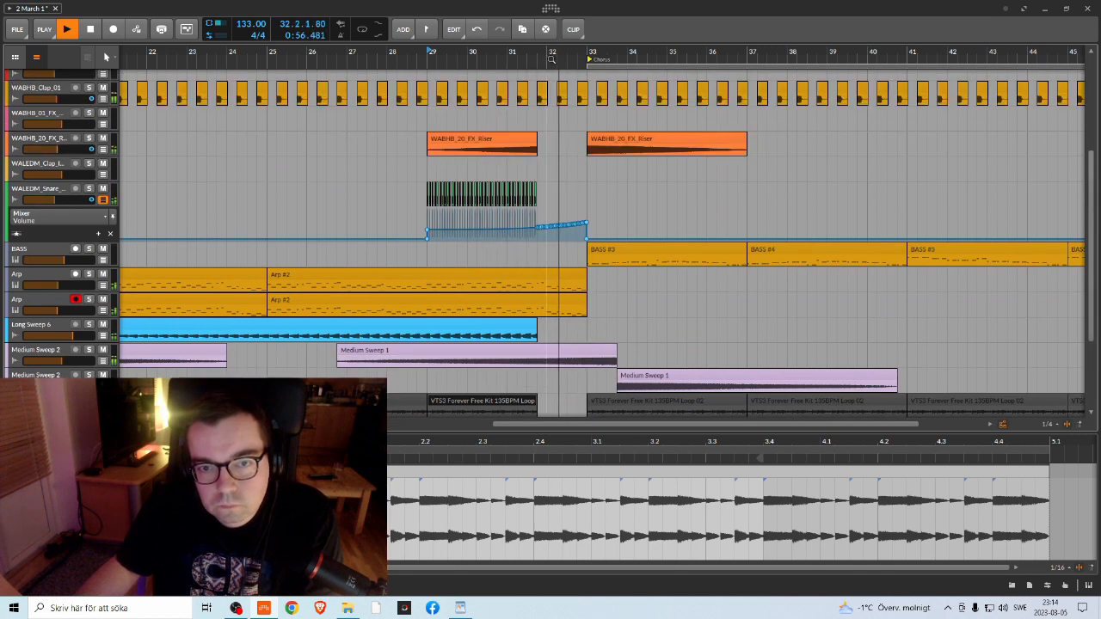
Step: Copy a group of WALEDM snare hits to fill beat 4 of bar 31 up to beat 3 of bar 32, and play the result
{"action": "scroll", "coordinate": [555, 275], "scroll_direction": "up", "scroll_amount": 2}
{"action": "scroll", "coordinate": [553, 193], "scroll_direction": "up", "scroll_amount": 2}
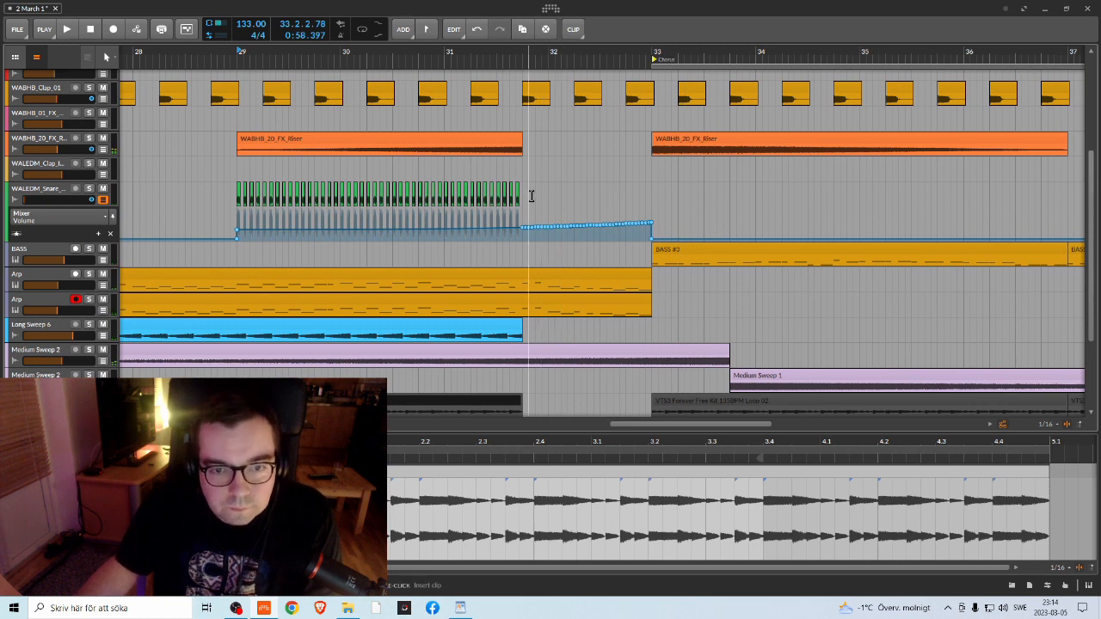
{"action": "mouse_move", "coordinate": [526, 190]}
{"action": "left_mouse_down"}
{"action": "mouse_move", "coordinate": [488, 197]}
{"action": "mouse_move", "coordinate": [525, 197]}
{"action": "left_mouse_up"}
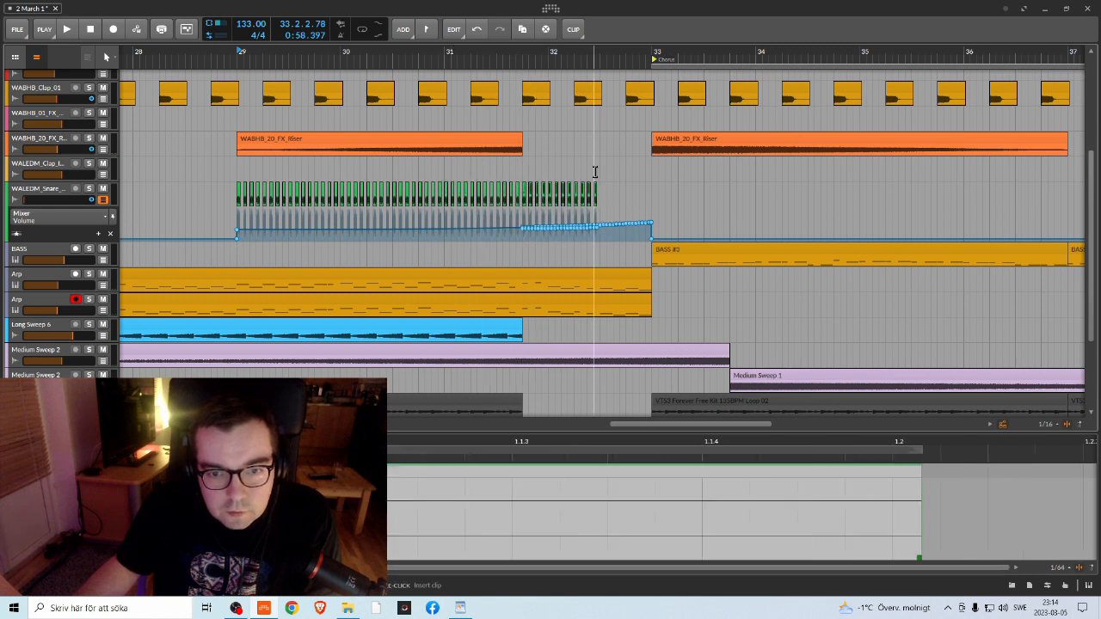
{"action": "scroll", "coordinate": [589, 57], "scroll_direction": "up", "scroll_amount": 3}
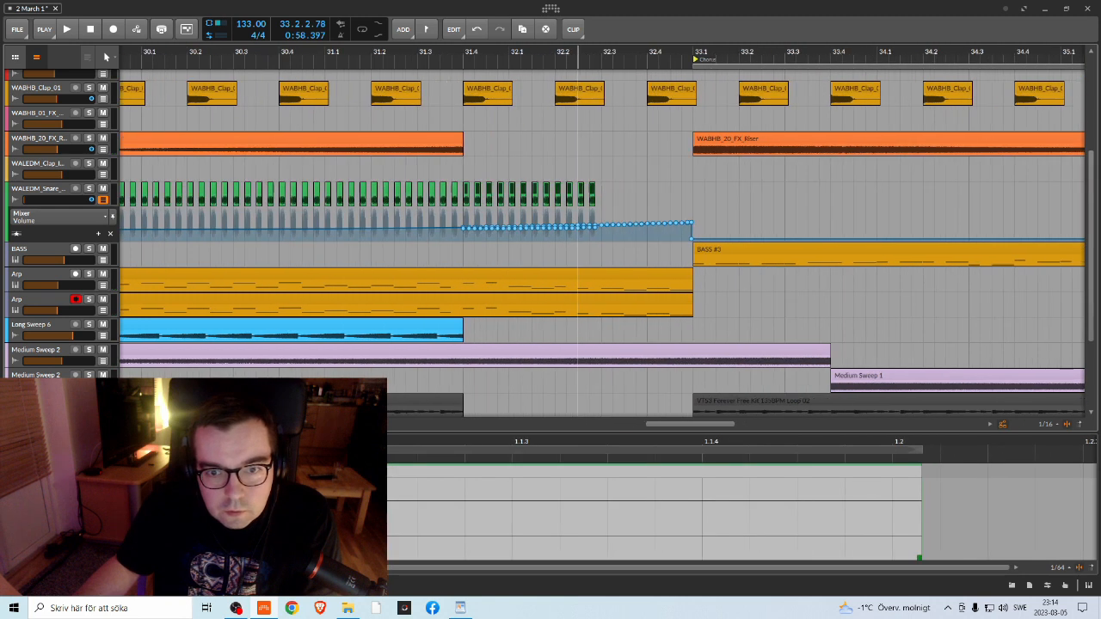
{"action": "left_click", "coordinate": [379, 58]}
{"action": "key", "text": "space"}
{"action": "left_click", "coordinate": [274, 58]}
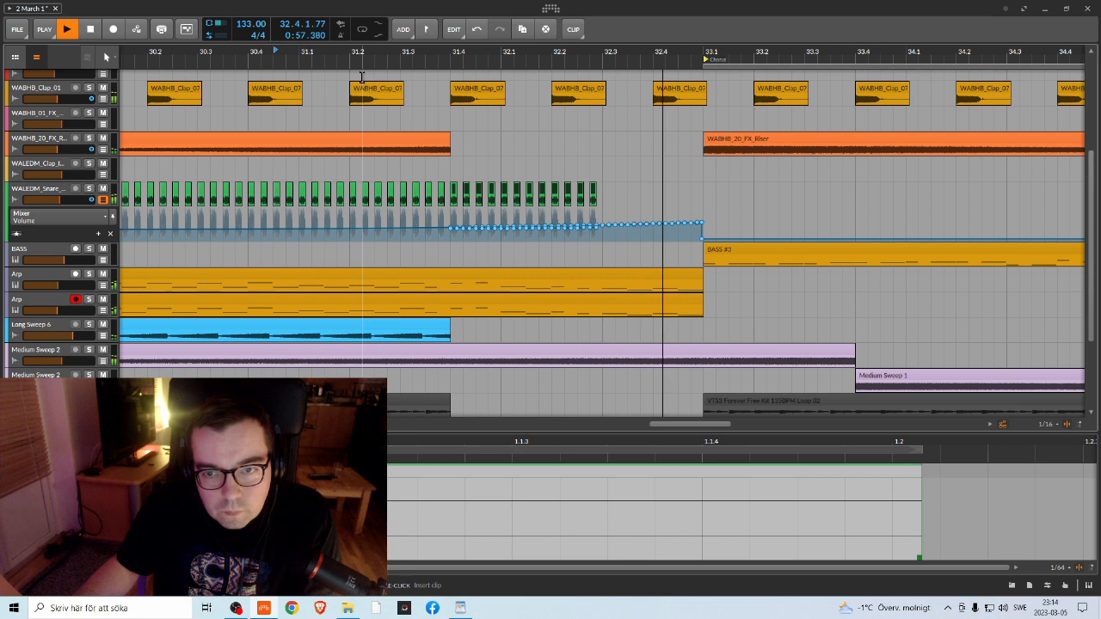
{"action": "key", "text": "space"}
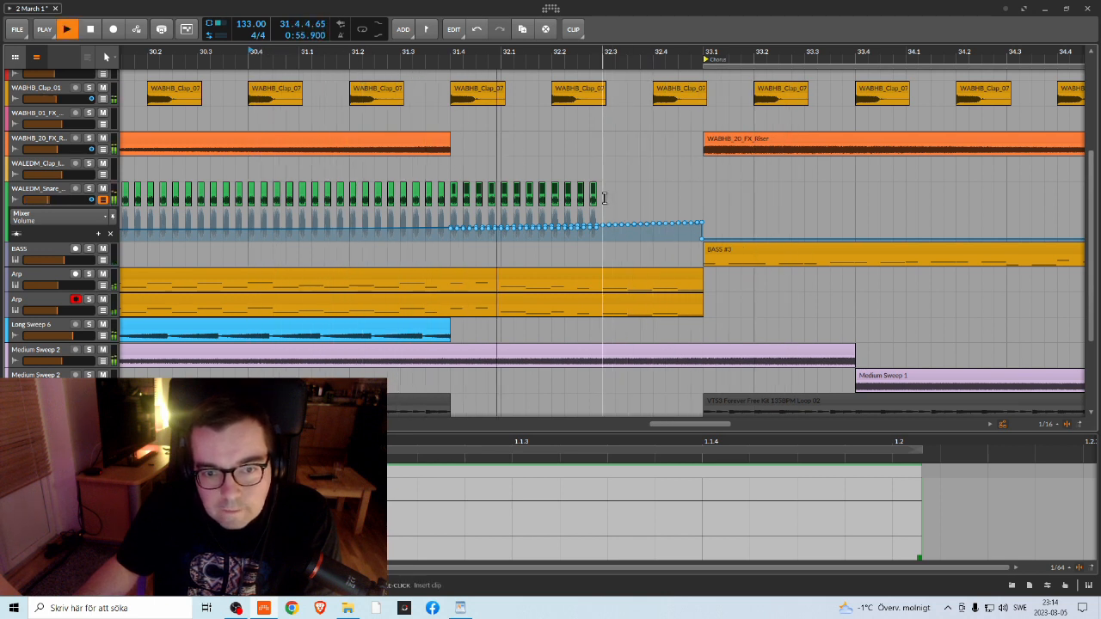
Step: Play from bar 29 and copy the last group of WALEDM snare hits onward from beat 3 of bar 32 to beat 2 of bar 33
{"action": "left_click_drag", "start_coordinate": [561, 53], "coordinate": [581, 19]}
{"action": "key", "text": "space"}
{"action": "double_click", "coordinate": [439, 60]}
{"action": "left_click_drag", "start_coordinate": [549, 56], "coordinate": [538, 130]}
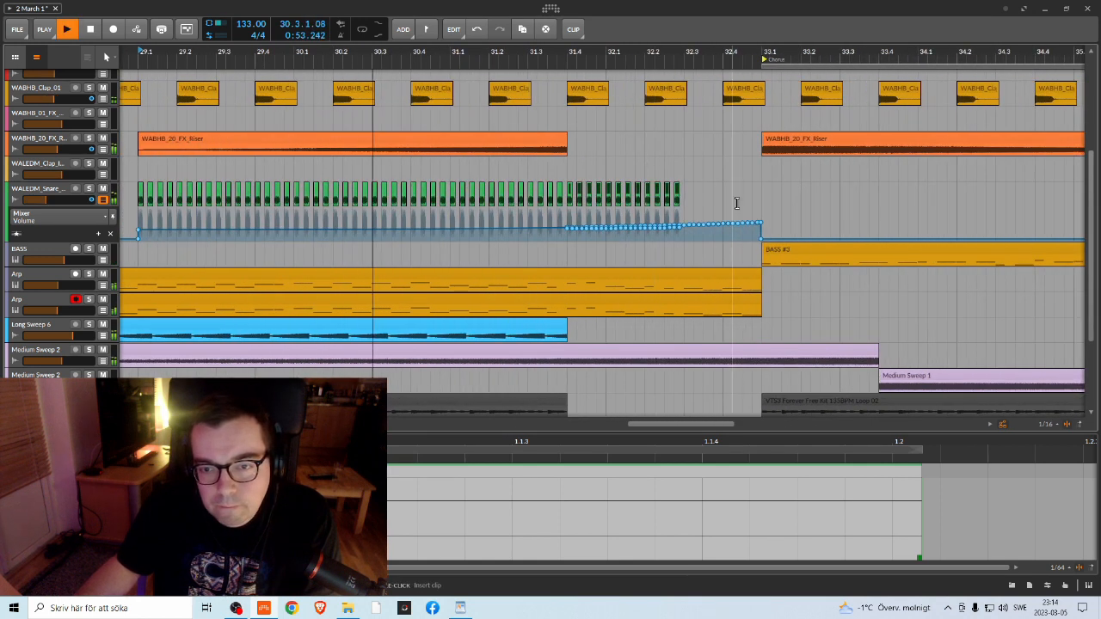
{"action": "left_click_drag", "start_coordinate": [574, 191], "coordinate": [692, 193]}
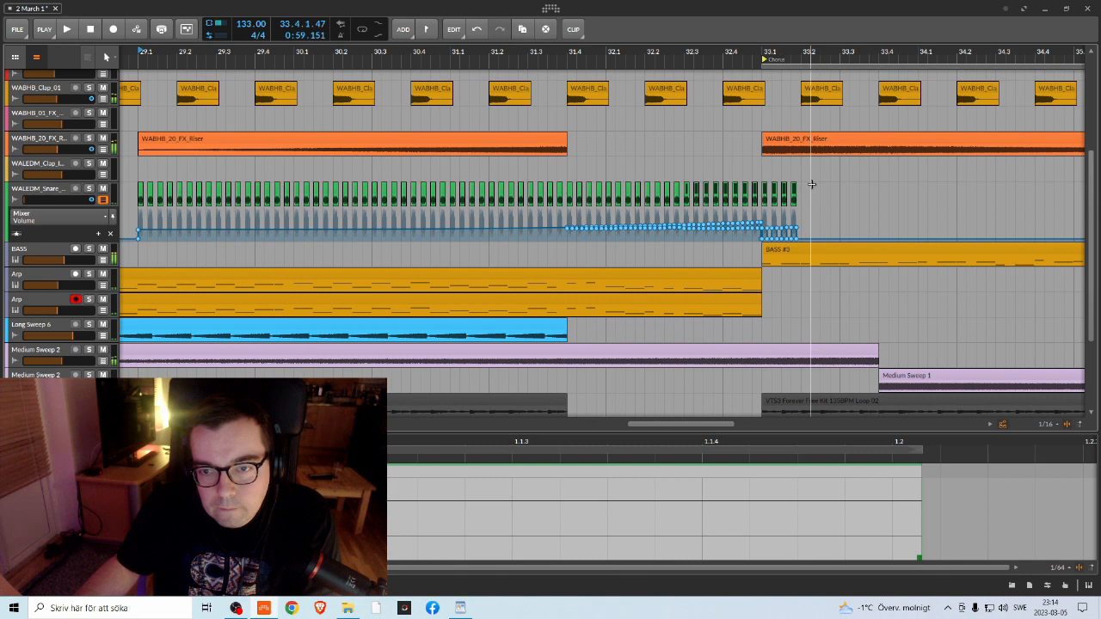
Step: Try trimming the WALEDM snare roll at bar 33, and undo its copied hits back to beat 4 of bar 31
{"action": "key", "text": "Delete"}
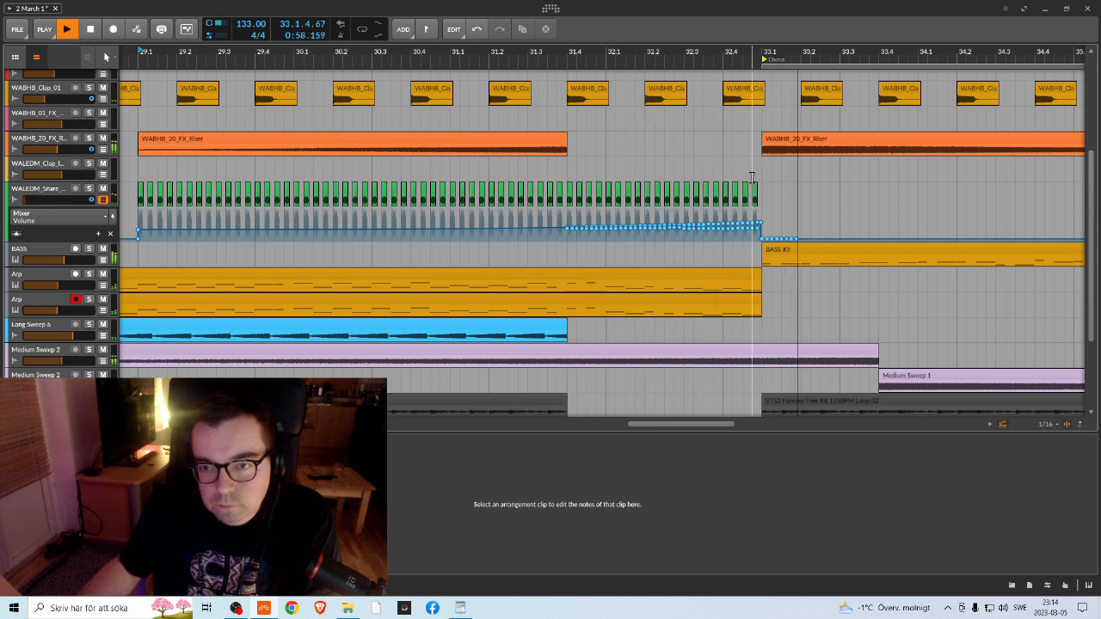
{"action": "key", "text": "space"}
{"action": "key", "text": "ctrl+z"}
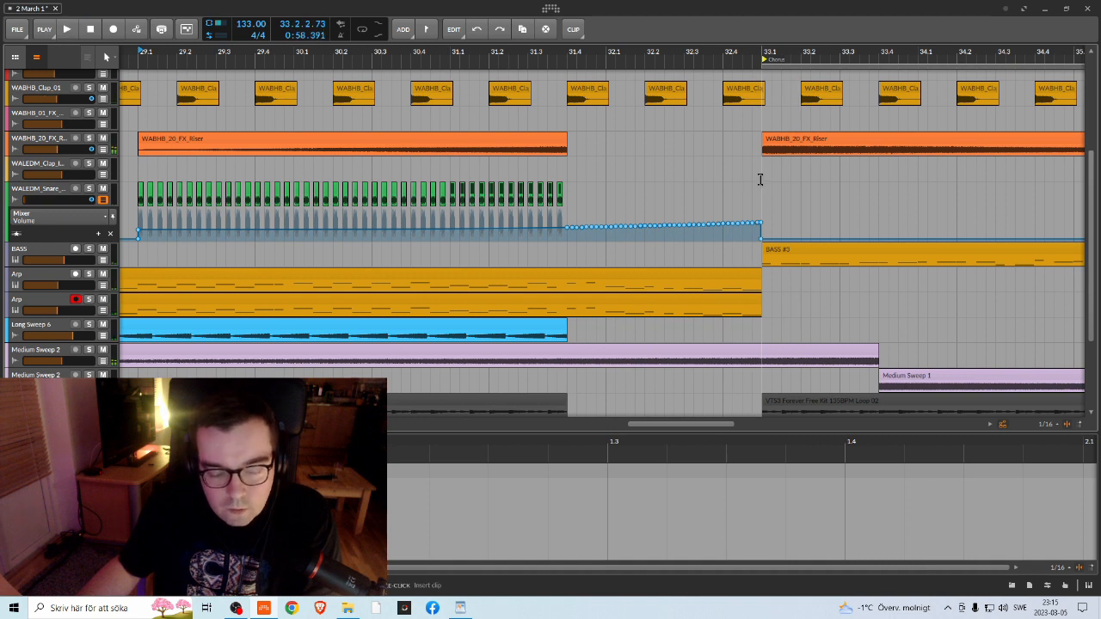
Step: Duplicate the last WALEDM snare hits up to beat 3 of bar 32 and try extending the FX riser to the same point
{"action": "key", "text": "ctrl+d"}
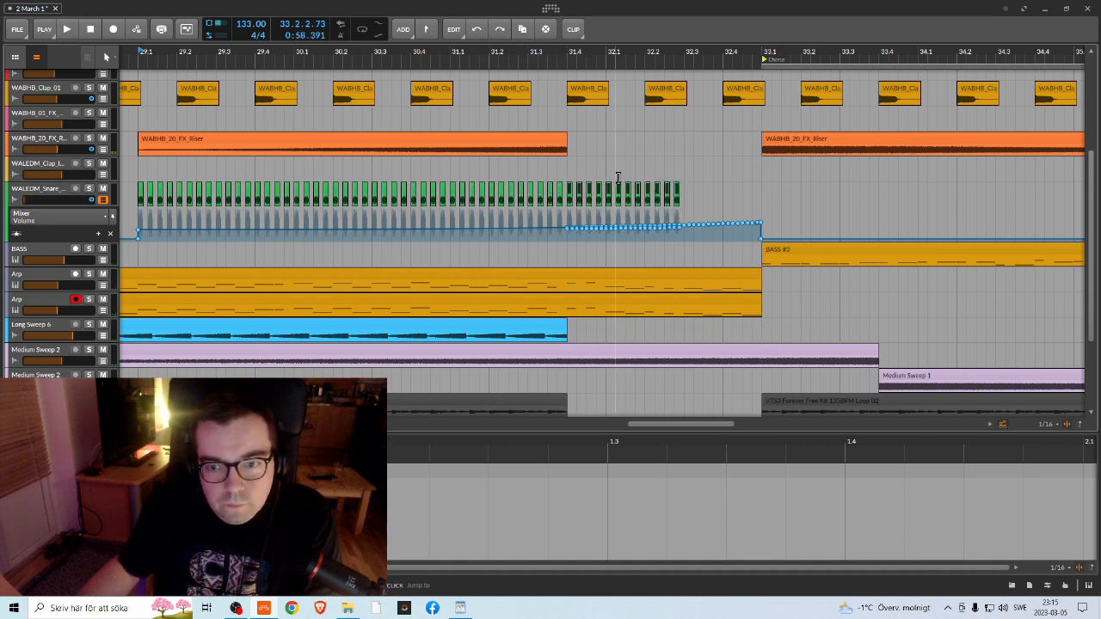
{"action": "key", "text": "space"}
{"action": "left_click_drag", "start_coordinate": [634, 225], "coordinate": [609, 138]}
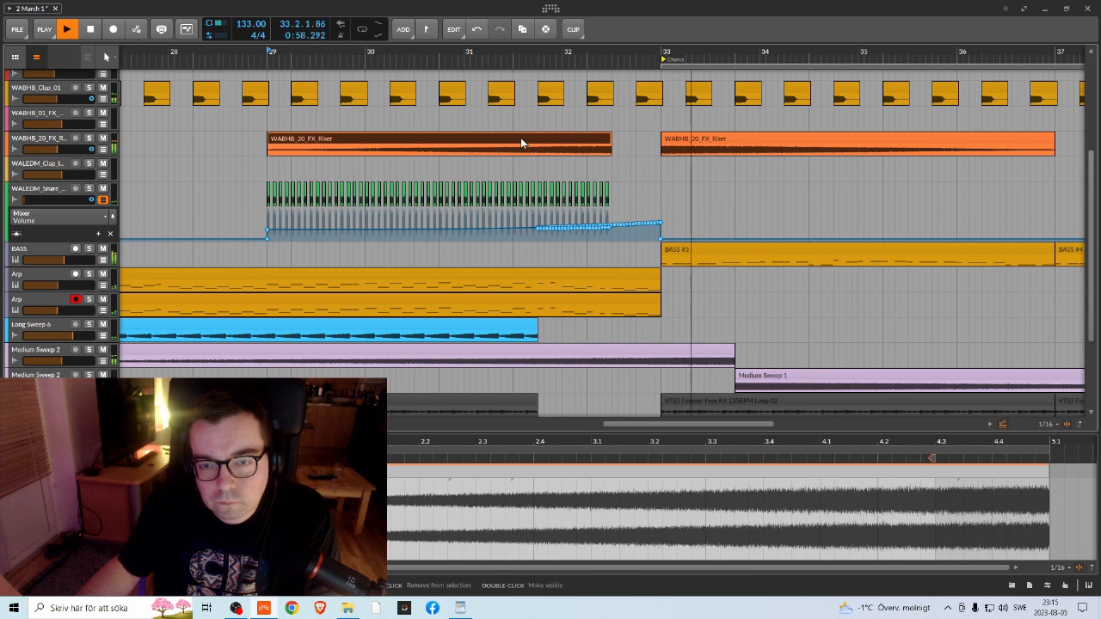
{"action": "key", "text": "space"}
{"action": "key", "text": "ctrl+z"}
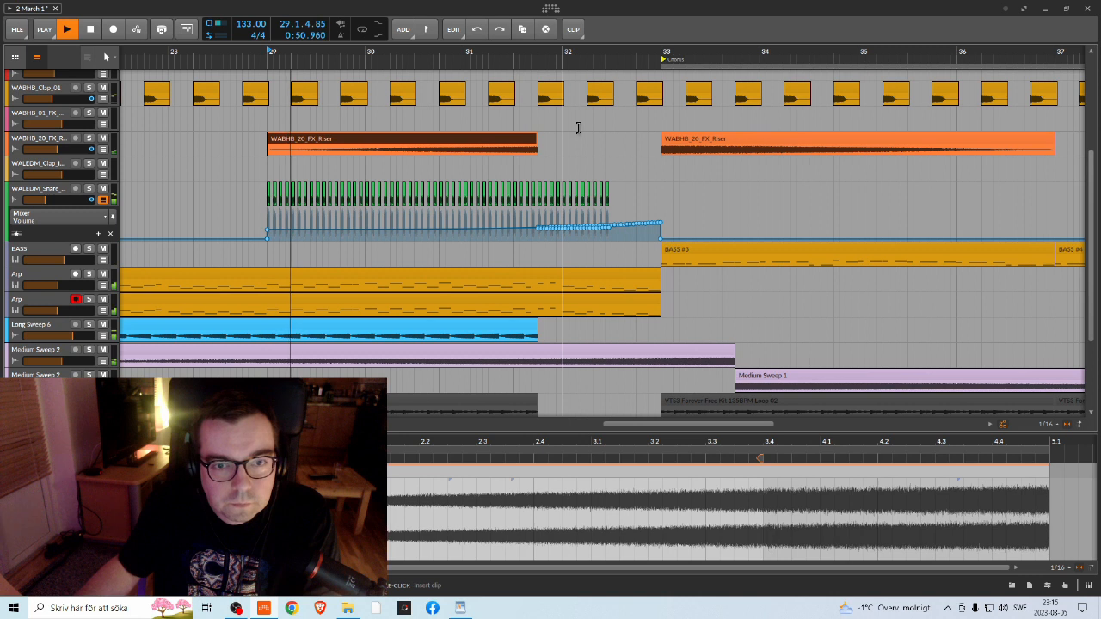
Step: Try clearing the WABHB clap range across bar 32 up to just before the chorus, play it, and undo the deletion
{"action": "scroll", "coordinate": [568, 125], "scroll_direction": "up", "scroll_amount": 2}
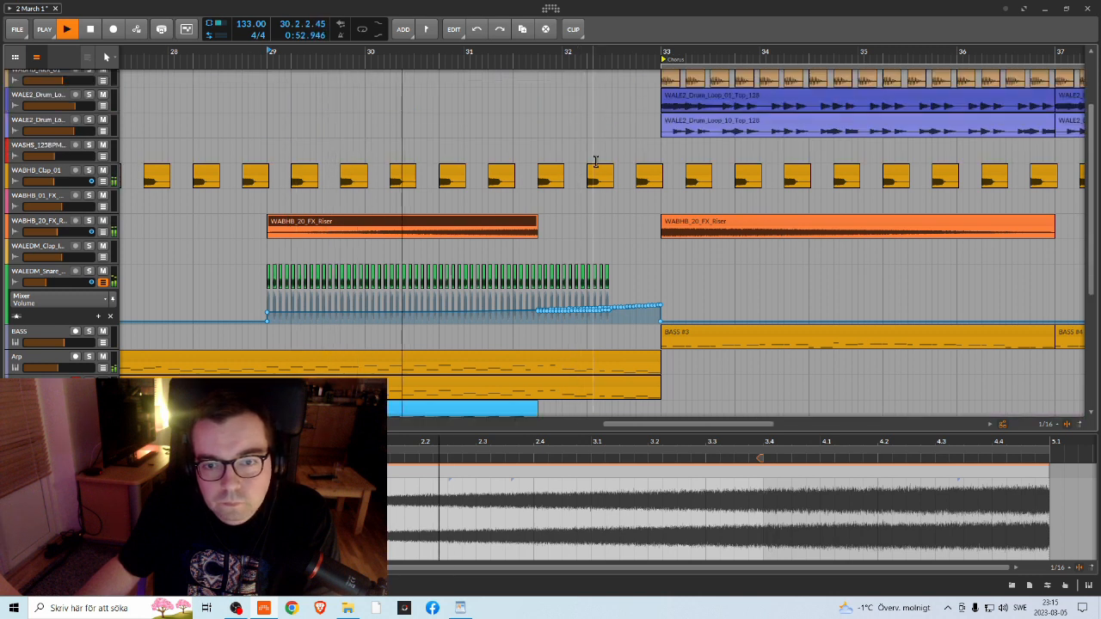
{"action": "scroll", "coordinate": [591, 189], "scroll_direction": "up", "scroll_amount": 2}
{"action": "left_click_drag", "start_coordinate": [580, 217], "coordinate": [655, 286]}
{"action": "key", "text": "Delete"}
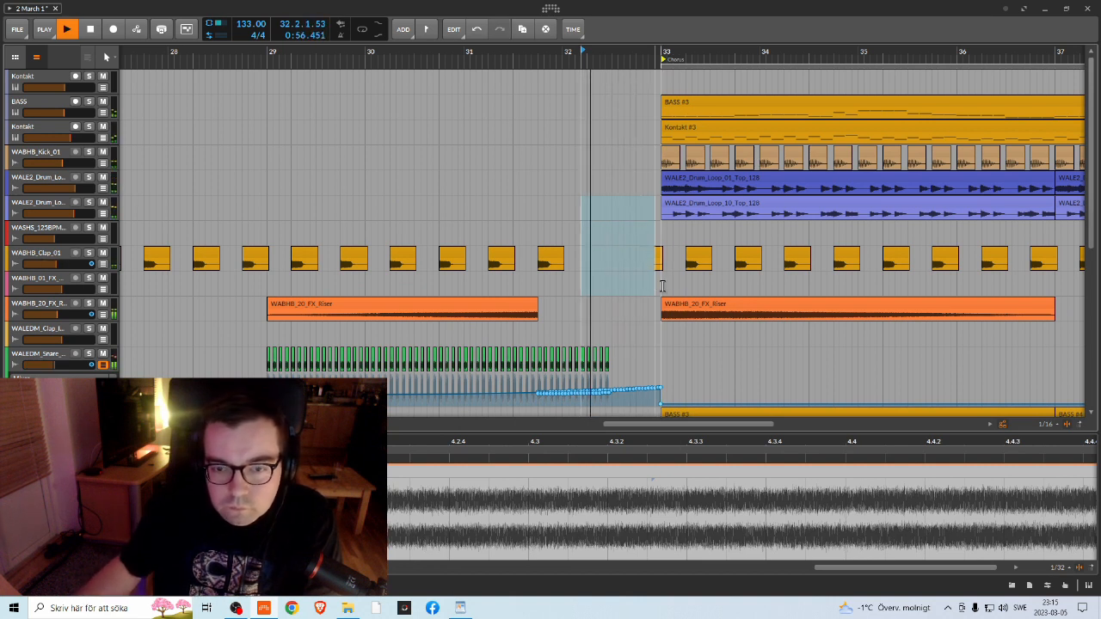
{"action": "key", "text": "space"}
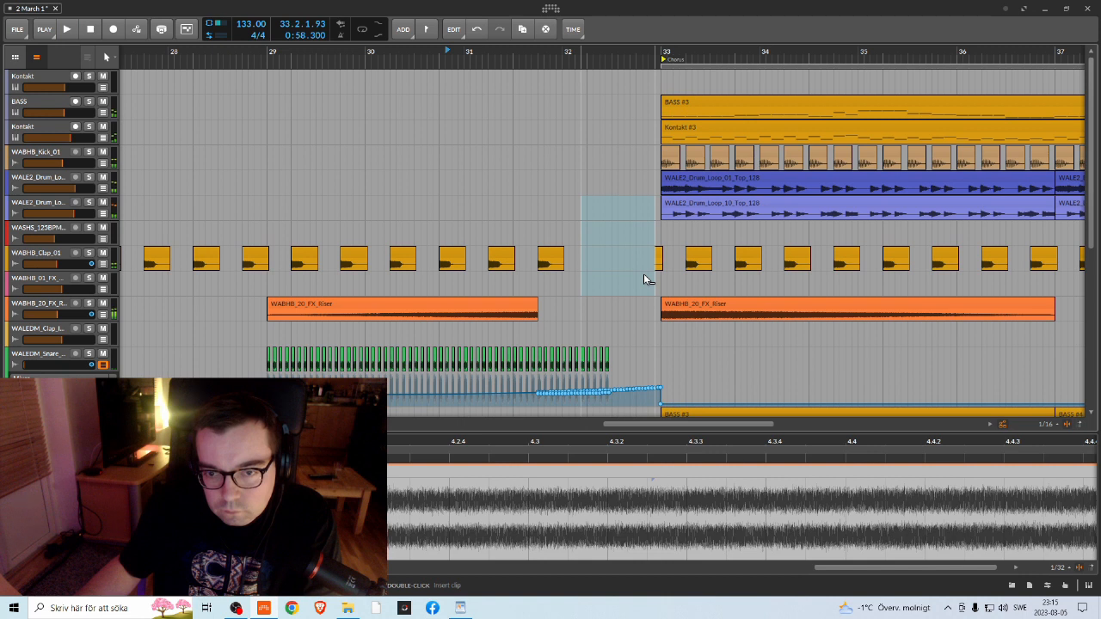
{"action": "key", "text": "ctrl+z"}
Step: Delete the last three WABHB clap hits before the chorus, from beat 4 of bar 31 to beat 4 of bar 32
{"action": "left_click", "coordinate": [606, 223]}
{"action": "left_click", "coordinate": [652, 251]}
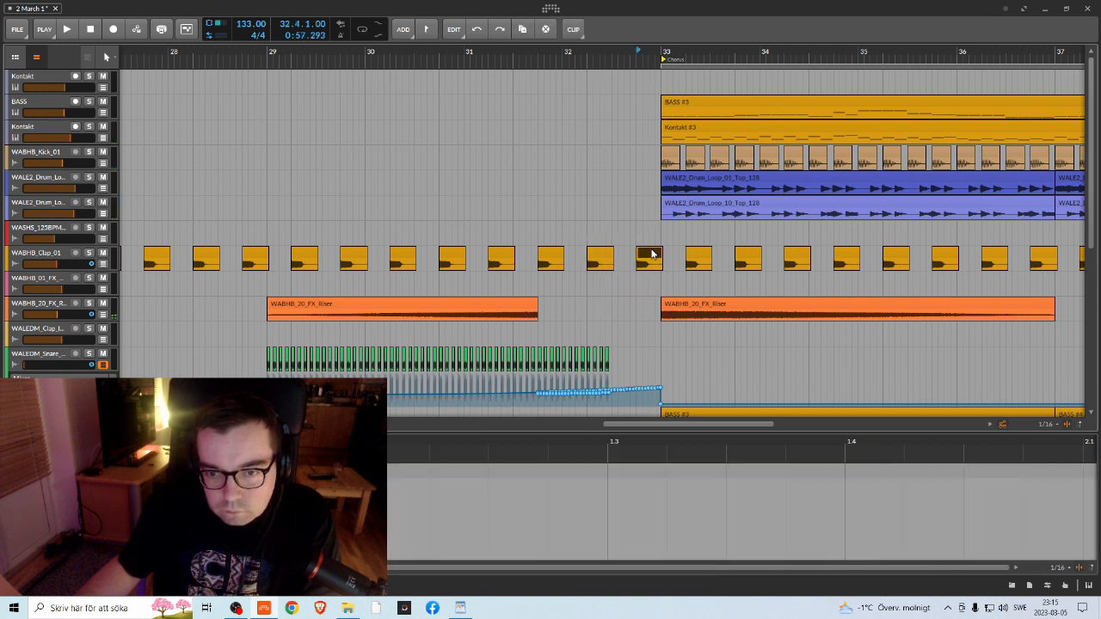
{"action": "left_click", "coordinate": [603, 254], "text": "ctrl"}
{"action": "left_click", "coordinate": [550, 254], "text": "ctrl"}
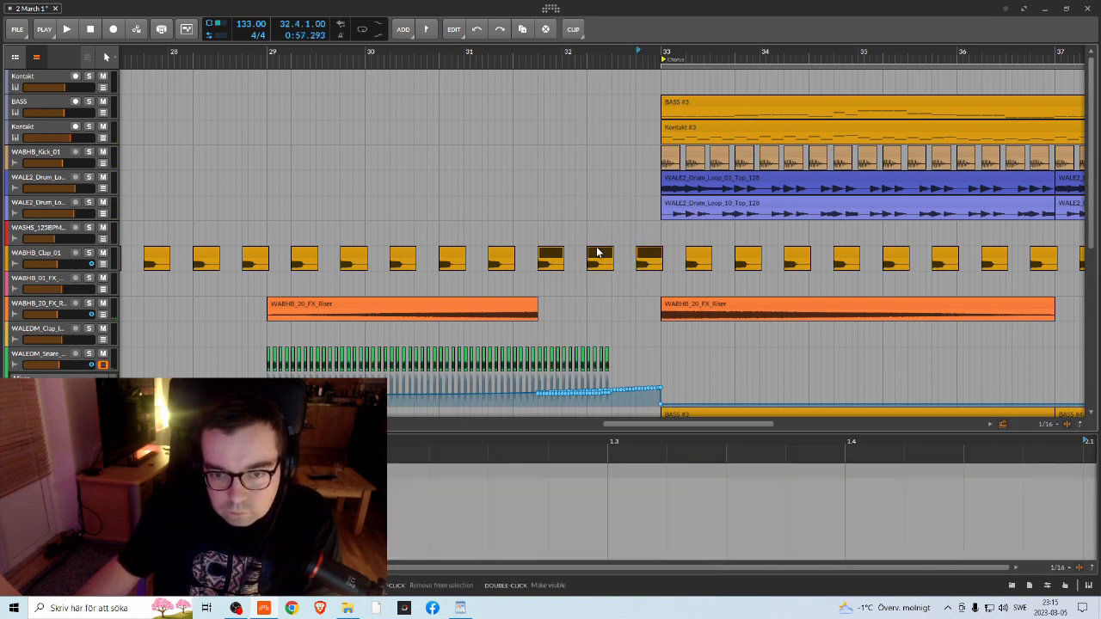
{"action": "key", "text": "Delete"}
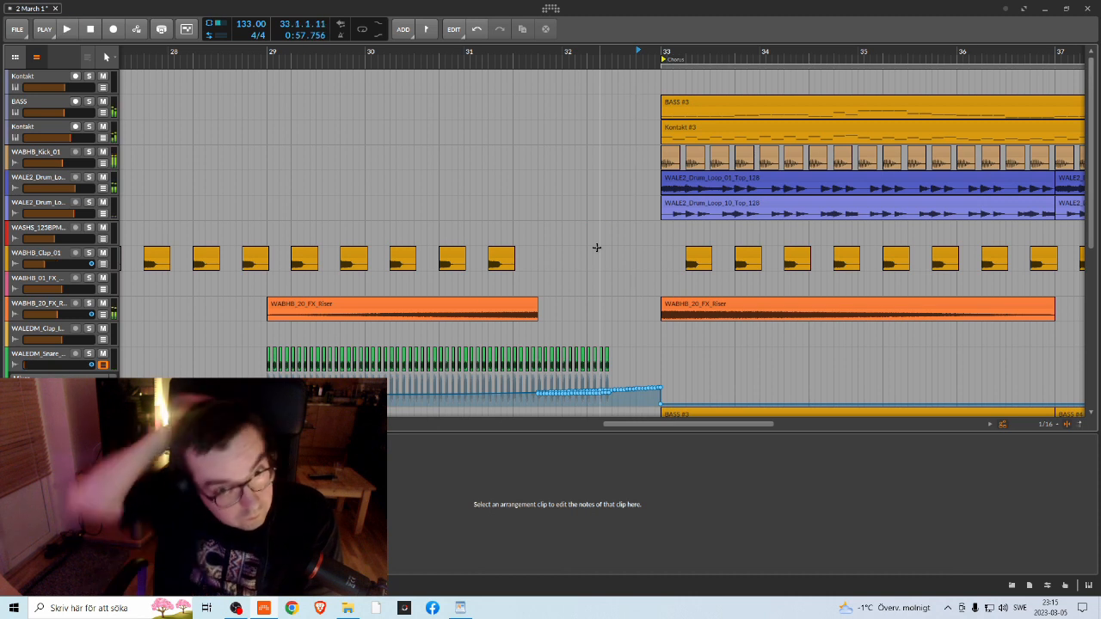
Step: Play the transition from bar 30 and again from bar 29, and examine which tracks still sound in the gap before bar 33
{"action": "left_click", "coordinate": [368, 56]}
{"action": "key", "text": "space"}
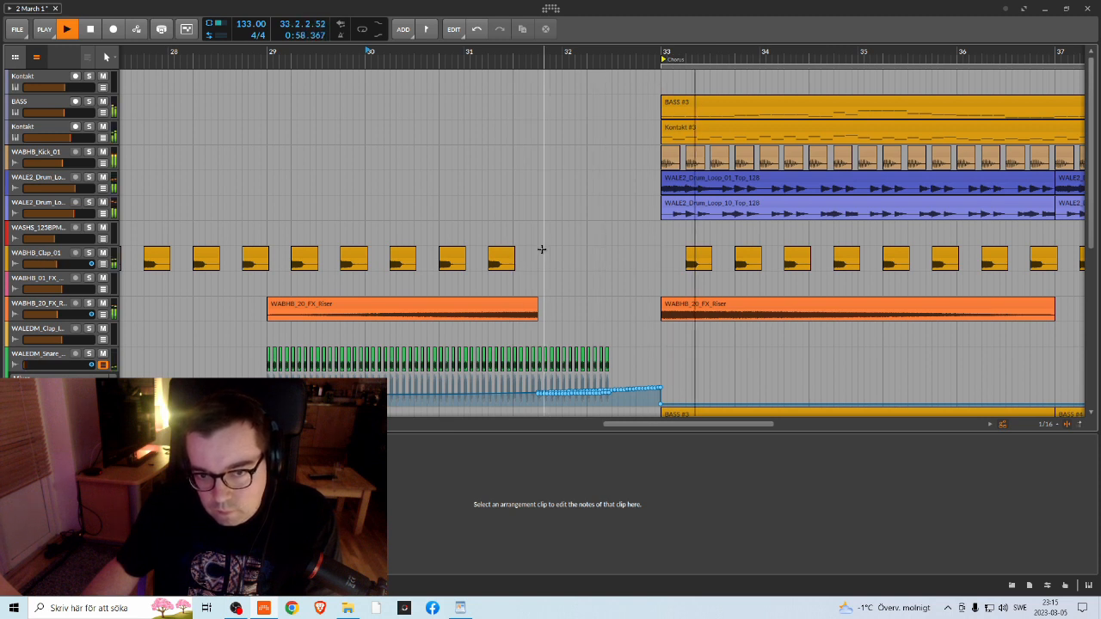
{"action": "key", "text": "space"}
{"action": "left_click", "coordinate": [268, 61]}
{"action": "key", "text": "space"}
{"action": "scroll", "coordinate": [574, 313], "scroll_direction": "down", "scroll_amount": 2}
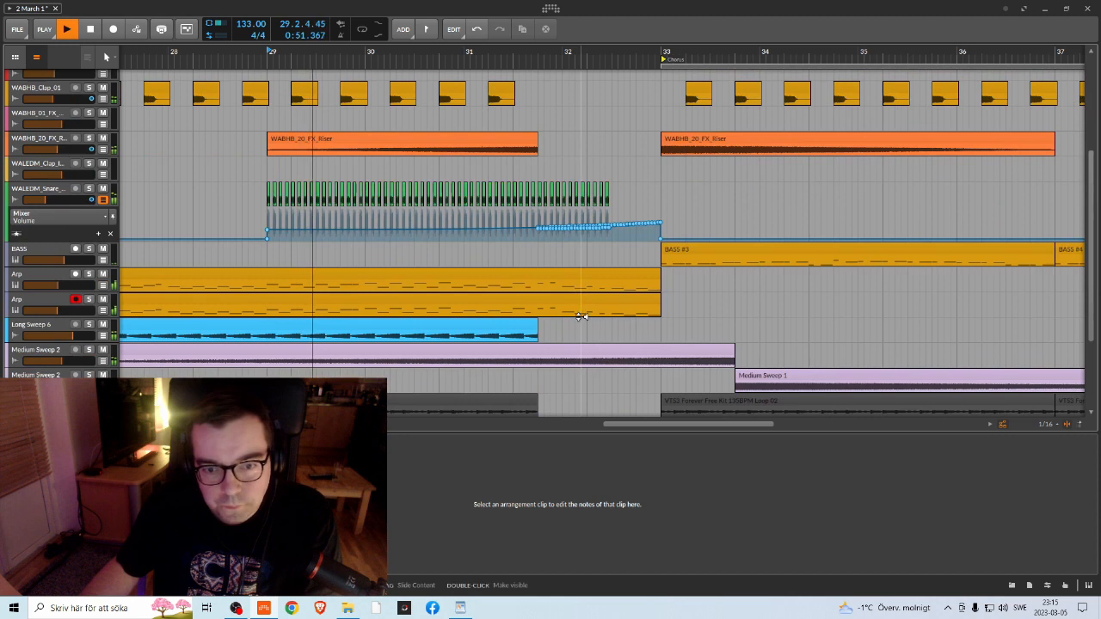
{"action": "scroll", "coordinate": [581, 316], "scroll_direction": "down", "scroll_amount": 3}
{"action": "scroll", "coordinate": [581, 317], "scroll_direction": "up", "scroll_amount": 1}
{"action": "scroll", "coordinate": [582, 315], "scroll_direction": "down", "scroll_amount": 1}
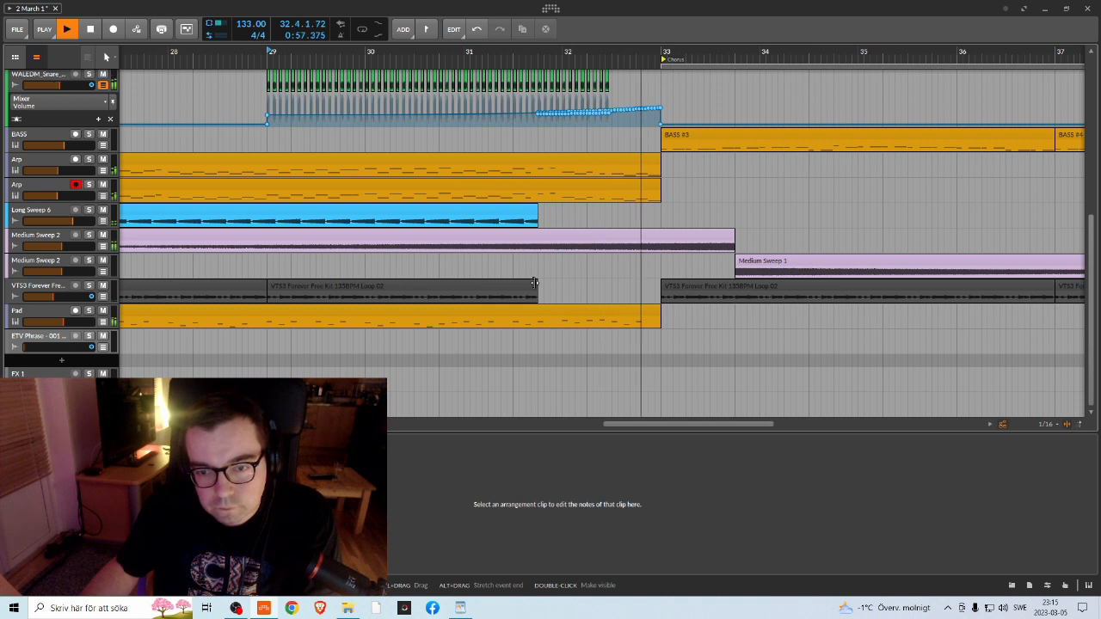
{"action": "key", "text": "space"}
Step: Try extending the VTS3 Forever Free Kit loop to bar 33, return its end to beat 4 of bar 31, and play
{"action": "left_click_drag", "start_coordinate": [534, 283], "coordinate": [655, 284]}
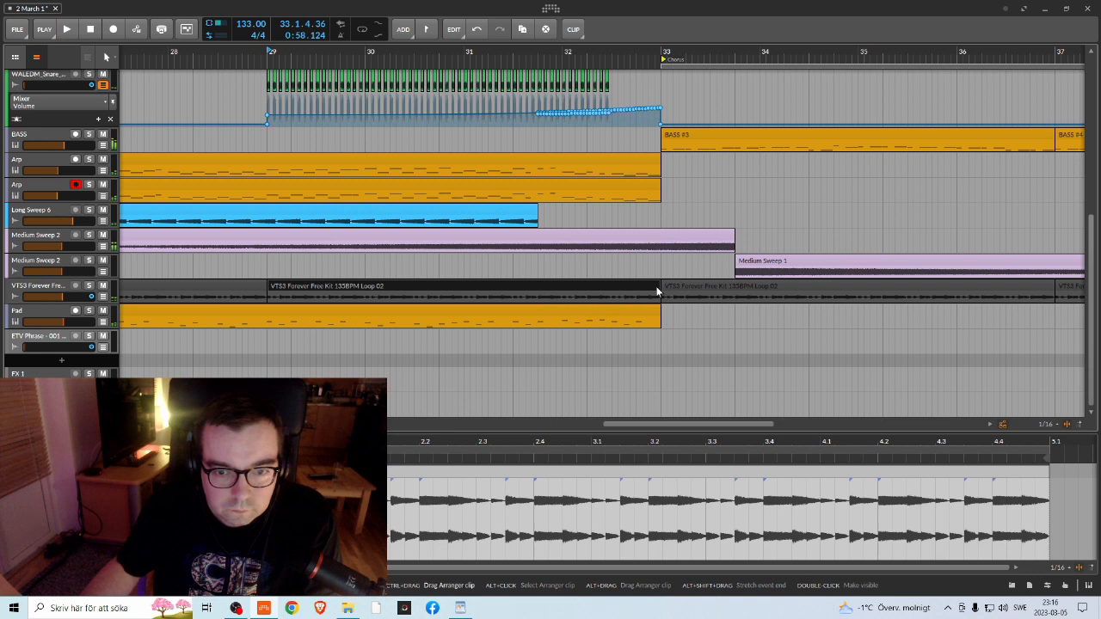
{"action": "left_click_drag", "start_coordinate": [657, 292], "coordinate": [537, 292]}
{"action": "key", "text": "space"}
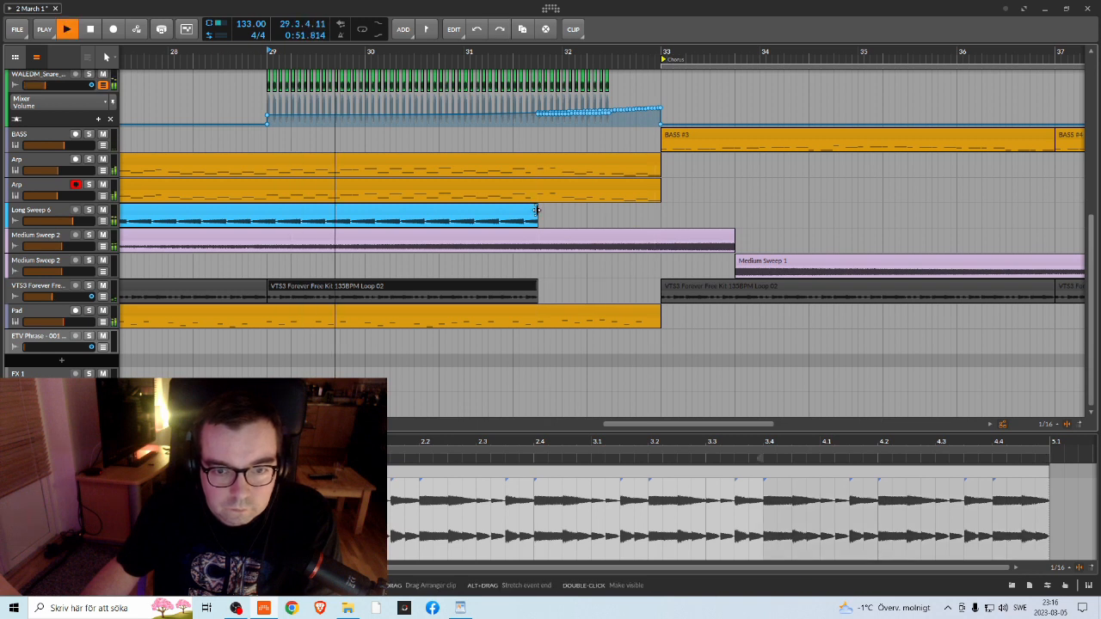
Step: Try extending the Long Sweep 6 clip to bar 33, and shorten it back to beat 4 of bar 31
{"action": "left_click_drag", "start_coordinate": [536, 210], "coordinate": [657, 200]}
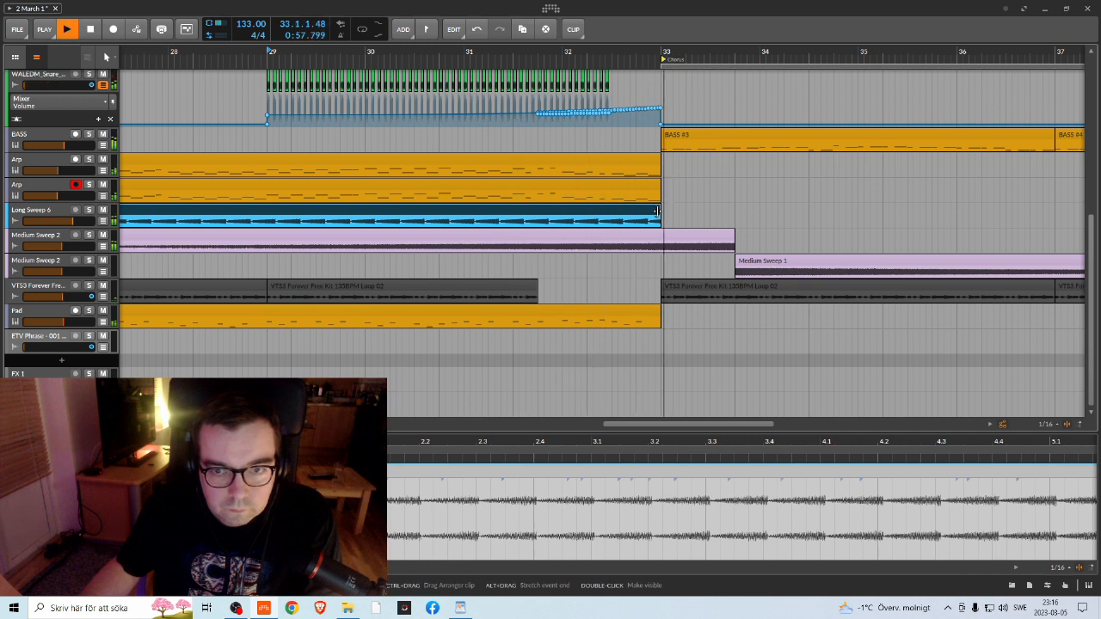
{"action": "key", "text": "space"}
{"action": "left_click_drag", "start_coordinate": [656, 211], "coordinate": [617, 211]}
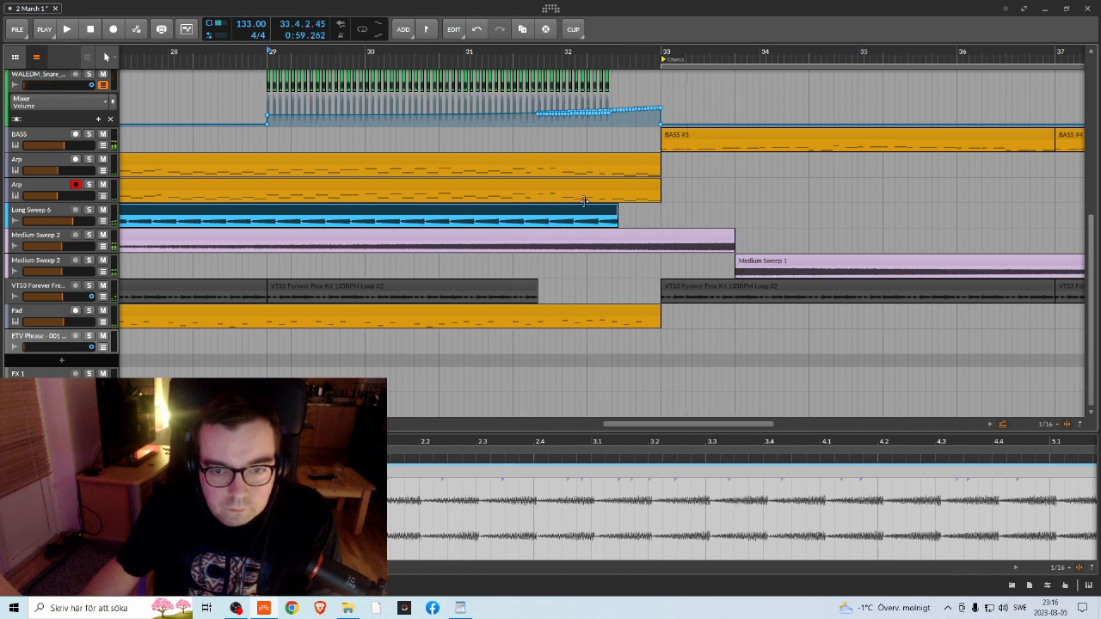
Step: Play the build-up from bar 29 and delete the WALEDM snare hits between beat 4 of bar 31 and beat 3 of bar 32
{"action": "scroll", "coordinate": [571, 258], "scroll_direction": "up", "scroll_amount": 6}
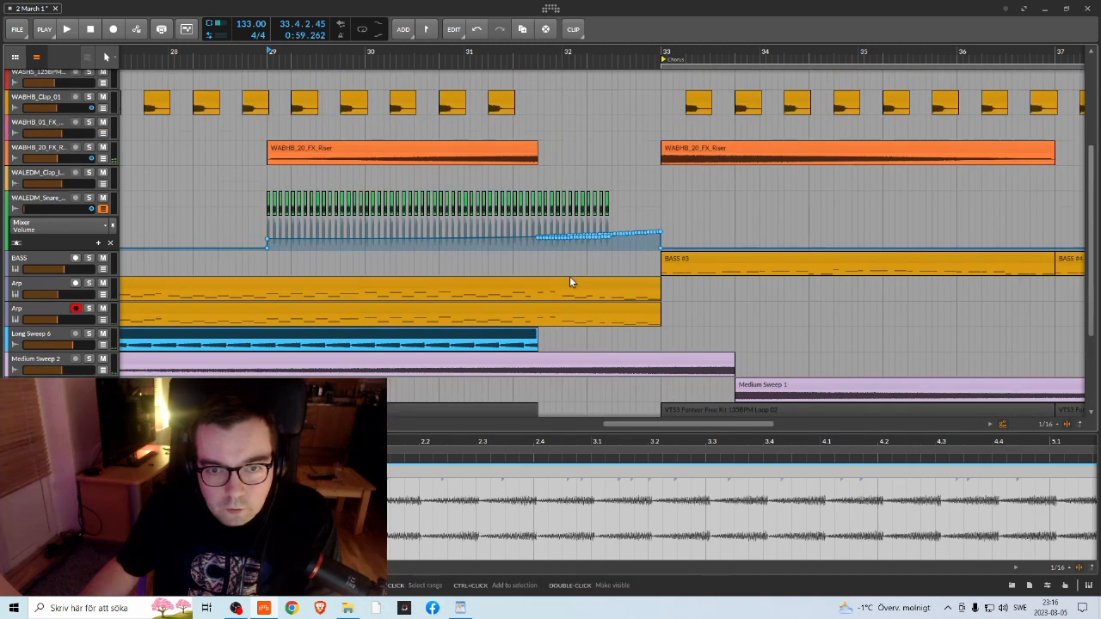
{"action": "left_click", "coordinate": [270, 58]}
{"action": "key", "text": "space"}
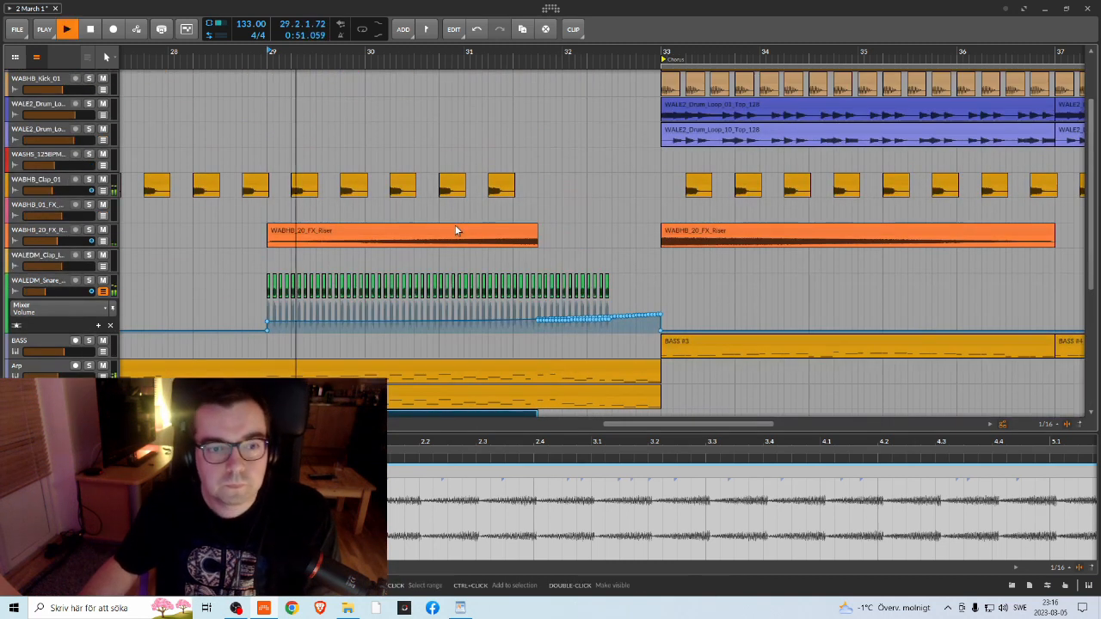
{"action": "scroll", "coordinate": [594, 264], "scroll_direction": "up", "scroll_amount": 2}
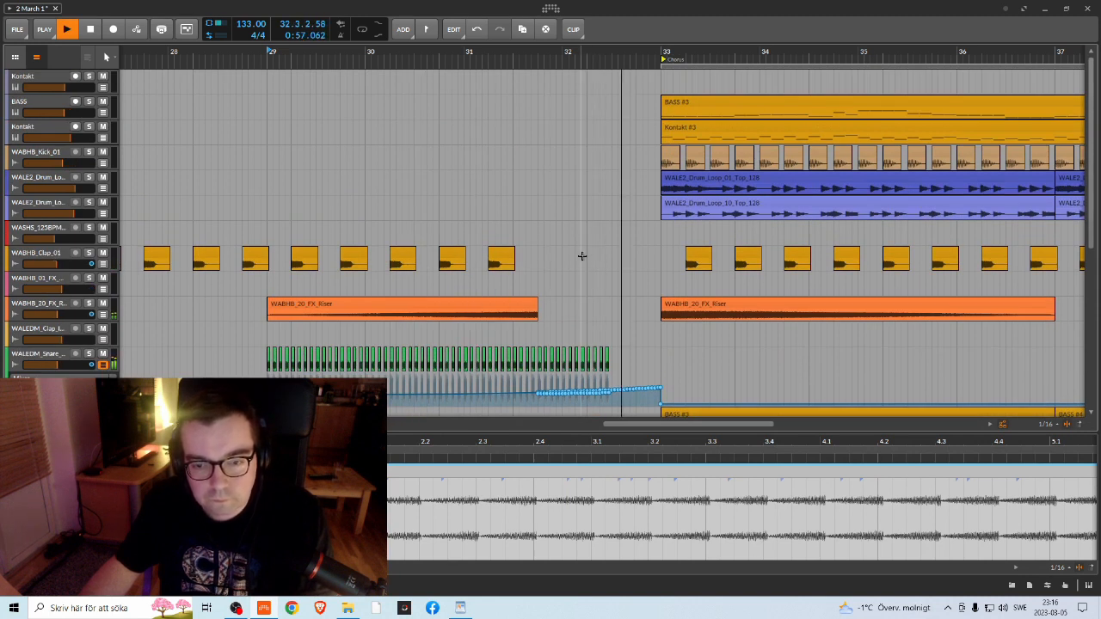
{"action": "key", "text": "space"}
{"action": "key", "text": "space"}
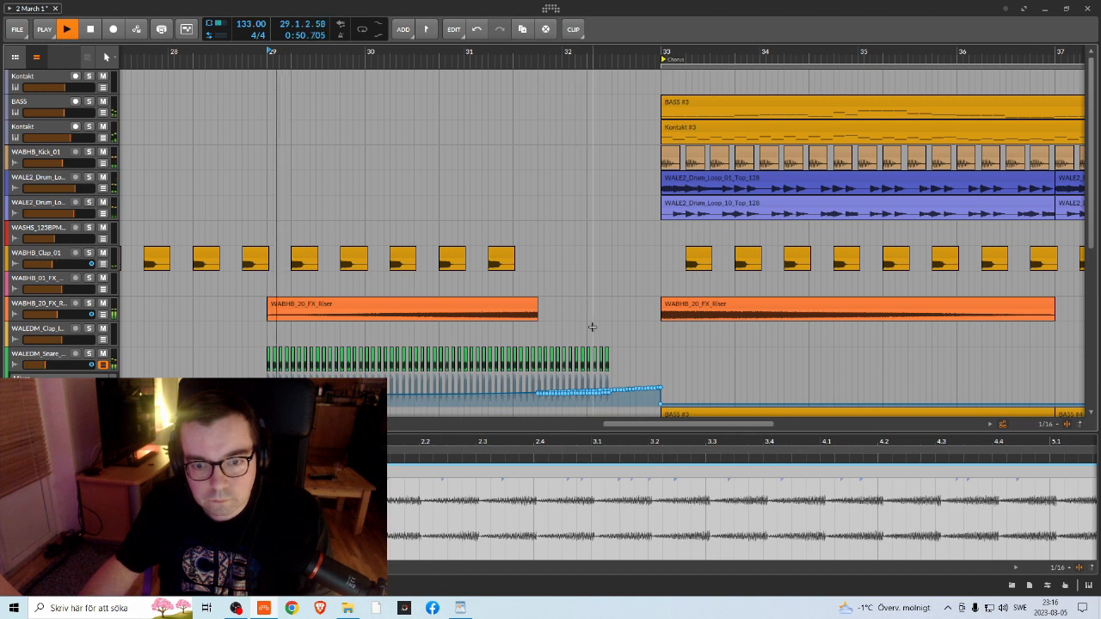
{"action": "left_click_drag", "start_coordinate": [616, 355], "coordinate": [541, 365]}
{"action": "key", "text": "Delete"}
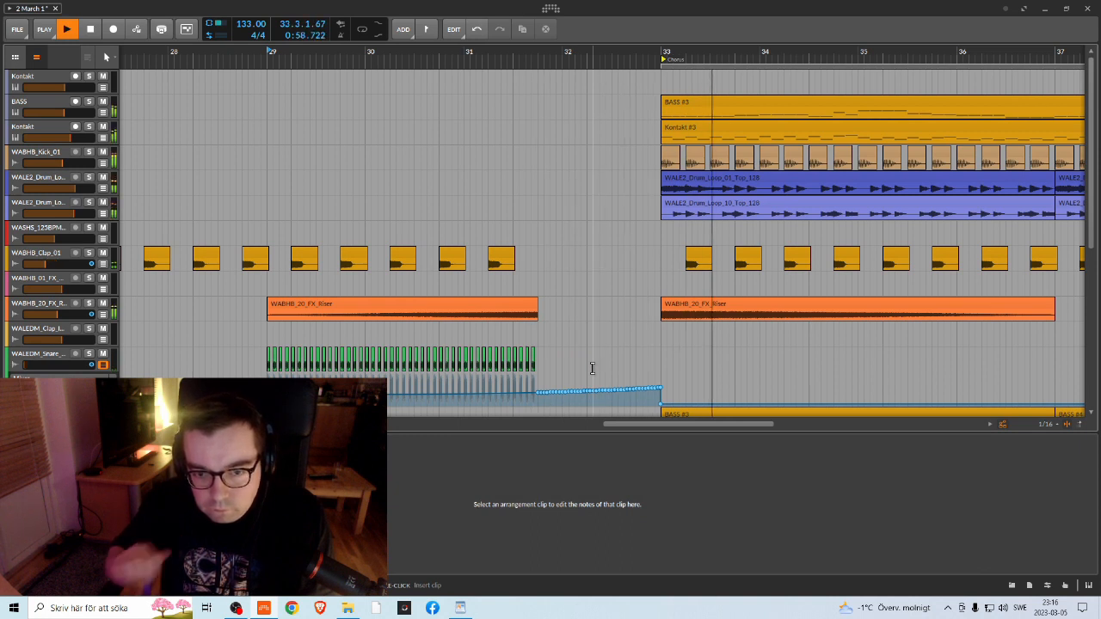
Step: Listen to the transition from bar 29 and again from beat 4 of bar 31, examining the tracks that play into the chorus
{"action": "left_click", "coordinate": [283, 57]}
{"action": "scroll", "coordinate": [547, 209], "scroll_direction": "down", "scroll_amount": 6}
{"action": "scroll", "coordinate": [557, 210], "scroll_direction": "up", "scroll_amount": 5}
{"action": "scroll", "coordinate": [561, 211], "scroll_direction": "down", "scroll_amount": 6}
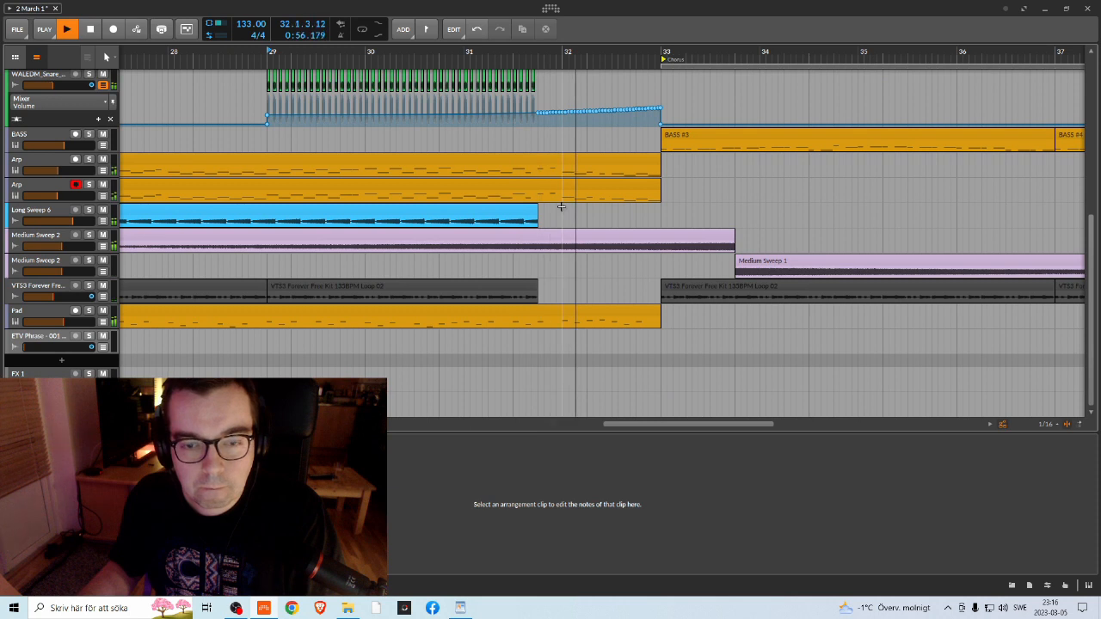
{"action": "scroll", "coordinate": [559, 202], "scroll_direction": "up", "scroll_amount": 6}
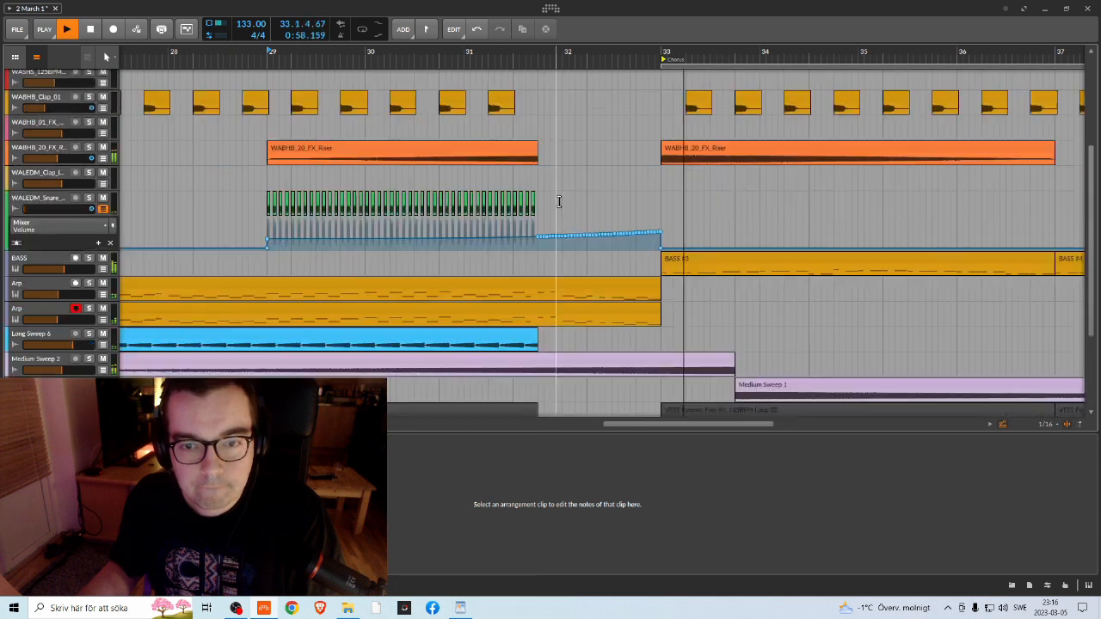
{"action": "scroll", "coordinate": [559, 202], "scroll_direction": "down", "scroll_amount": 5}
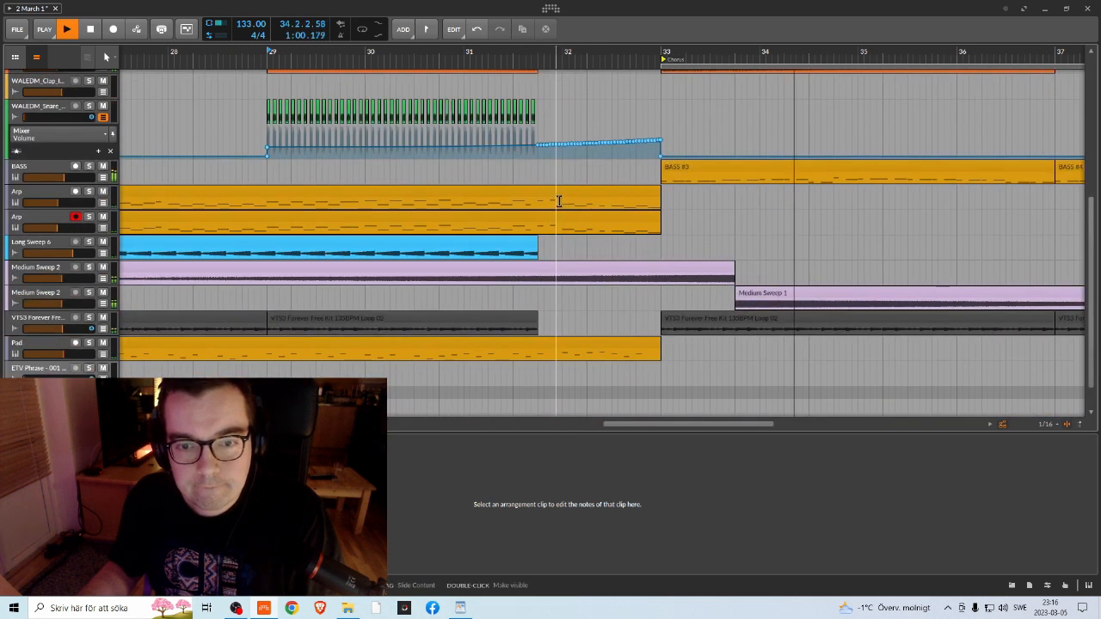
{"action": "left_click", "coordinate": [537, 56]}
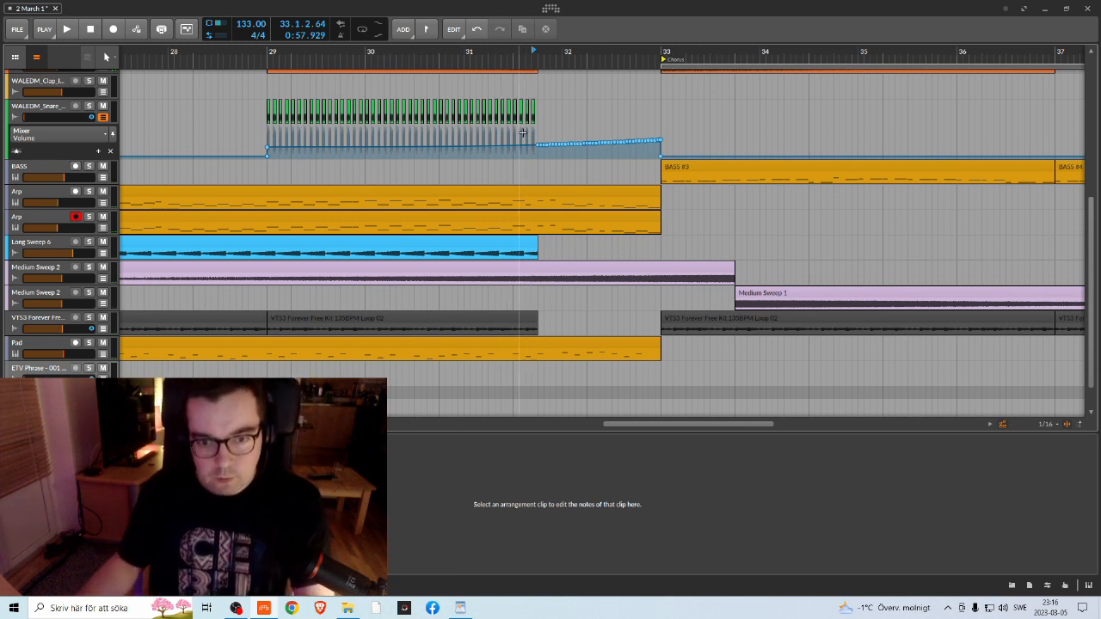
{"action": "key", "text": "space"}
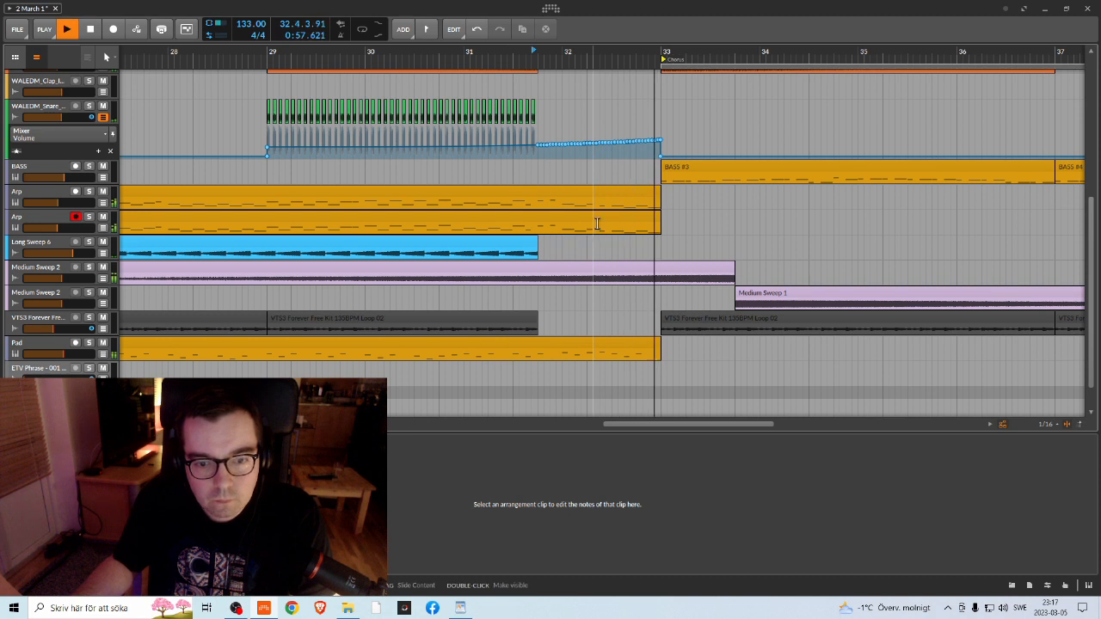
{"action": "key", "text": "space"}
Step: Play into the chorus and examine the whole arrangement from bar 5 to bar 48 across all tracks
{"action": "left_click_drag", "start_coordinate": [554, 52], "coordinate": [626, 8]}
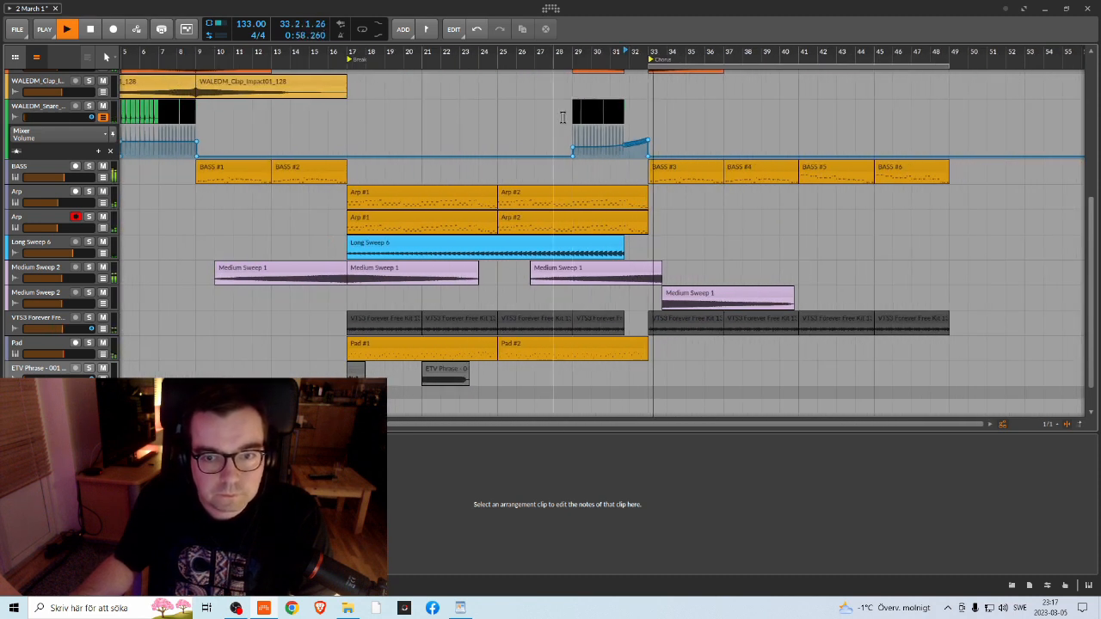
{"action": "scroll", "coordinate": [647, 185], "scroll_direction": "up", "scroll_amount": 5}
{"action": "scroll", "coordinate": [647, 186], "scroll_direction": "down", "scroll_amount": 5}
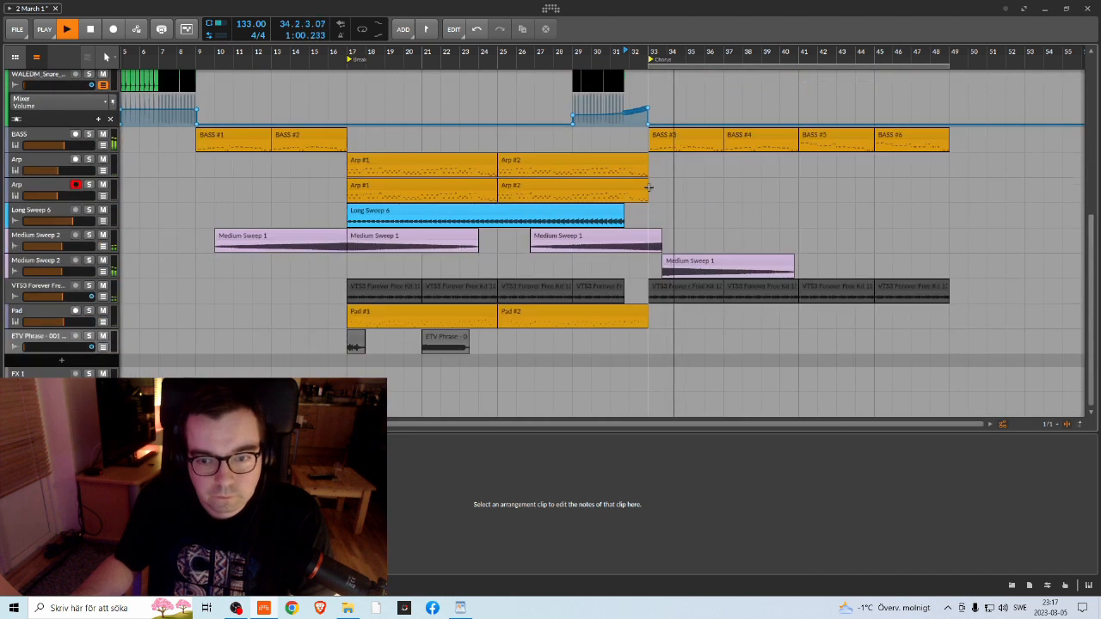
{"action": "scroll", "coordinate": [649, 188], "scroll_direction": "up", "scroll_amount": 5}
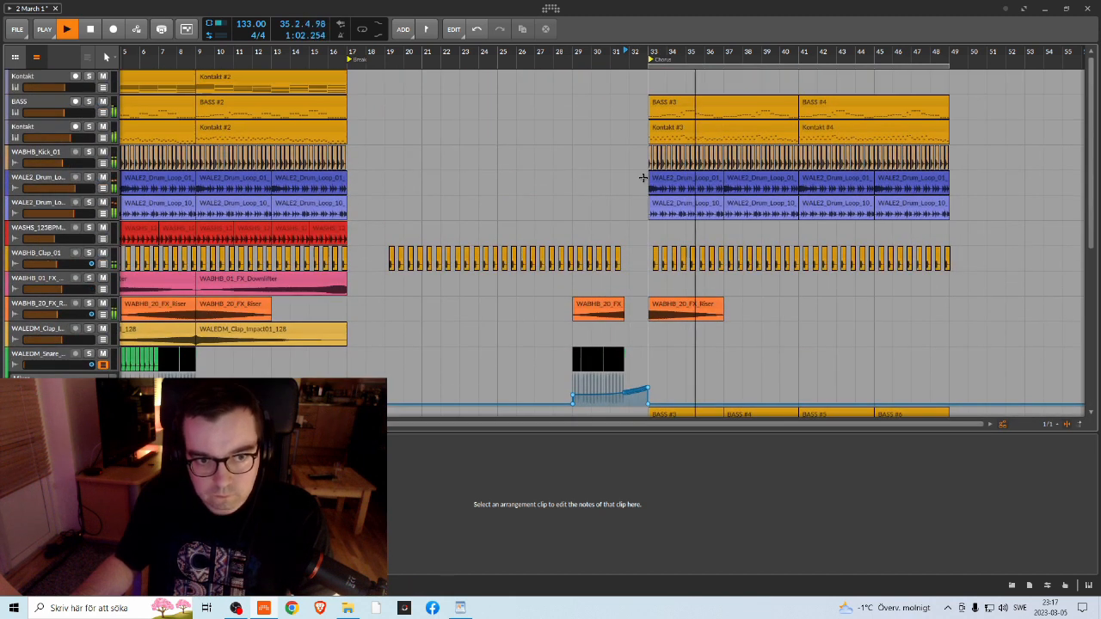
{"action": "scroll", "coordinate": [643, 174], "scroll_direction": "down", "scroll_amount": 10}
{"action": "key", "text": "space"}
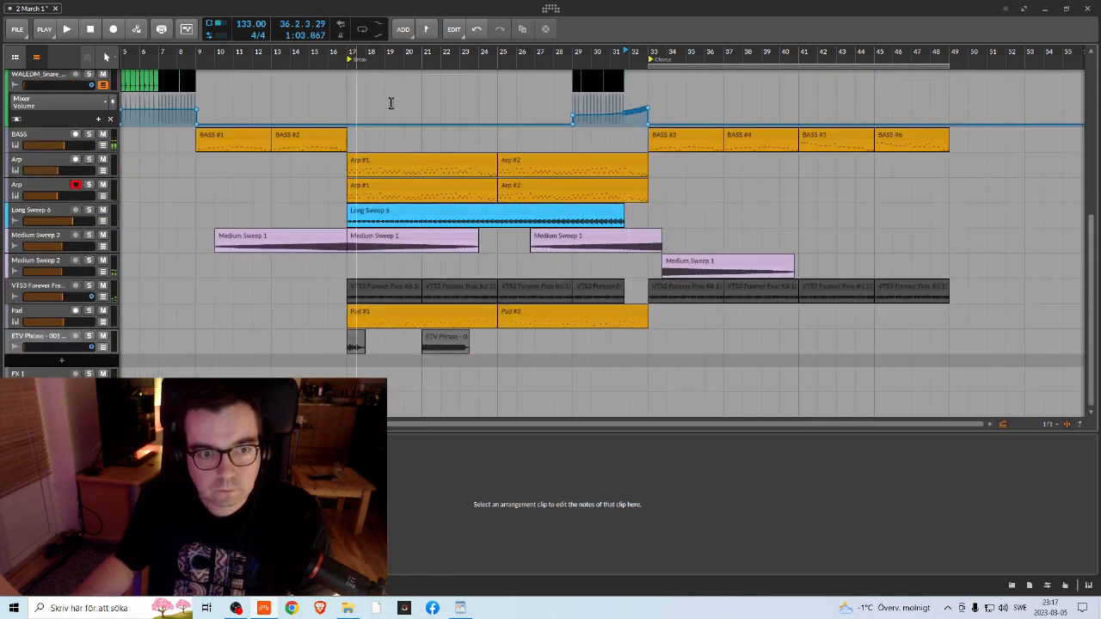
{"action": "scroll", "coordinate": [449, 126], "scroll_direction": "up", "scroll_amount": 10}
{"action": "scroll", "coordinate": [493, 137], "scroll_direction": "down", "scroll_amount": 3}
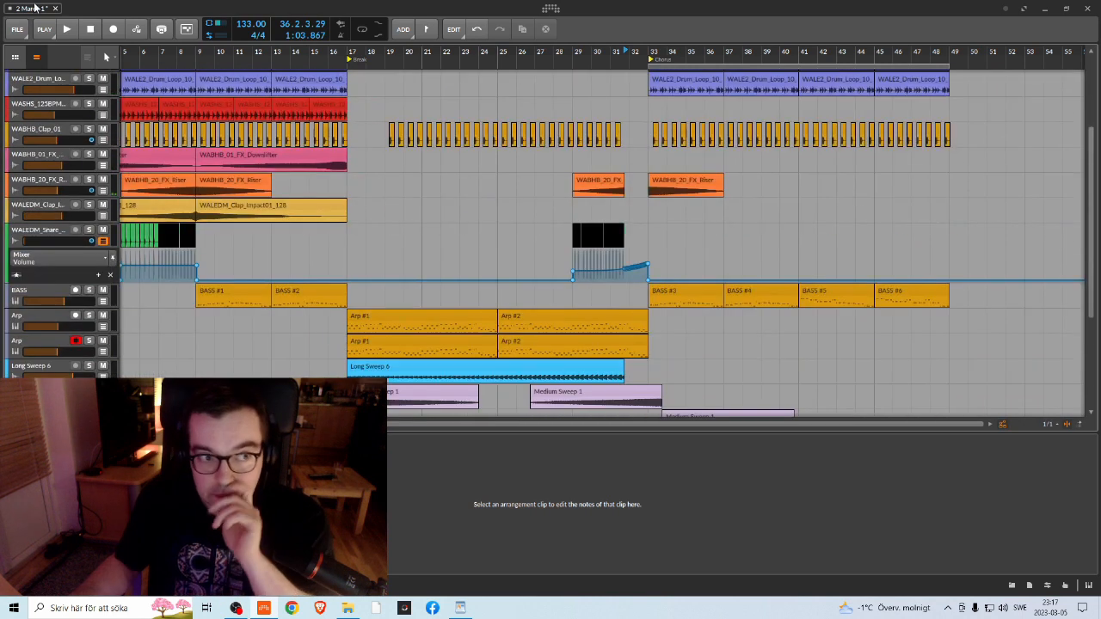
Step: Save the project
{"action": "left_click", "coordinate": [17, 30]}
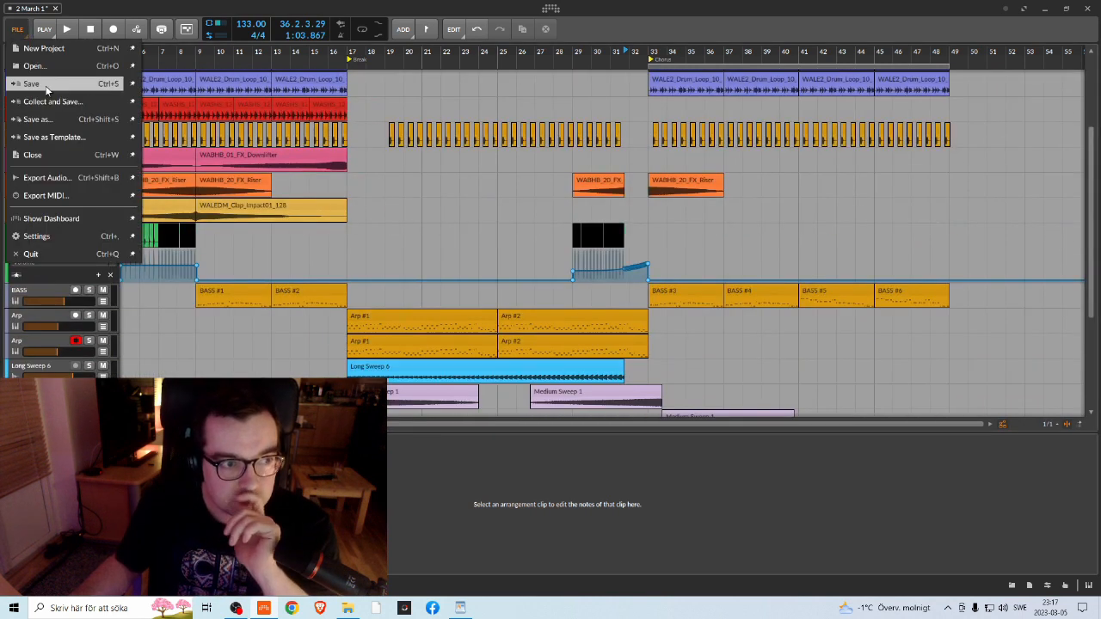
{"action": "left_click", "coordinate": [45, 84]}
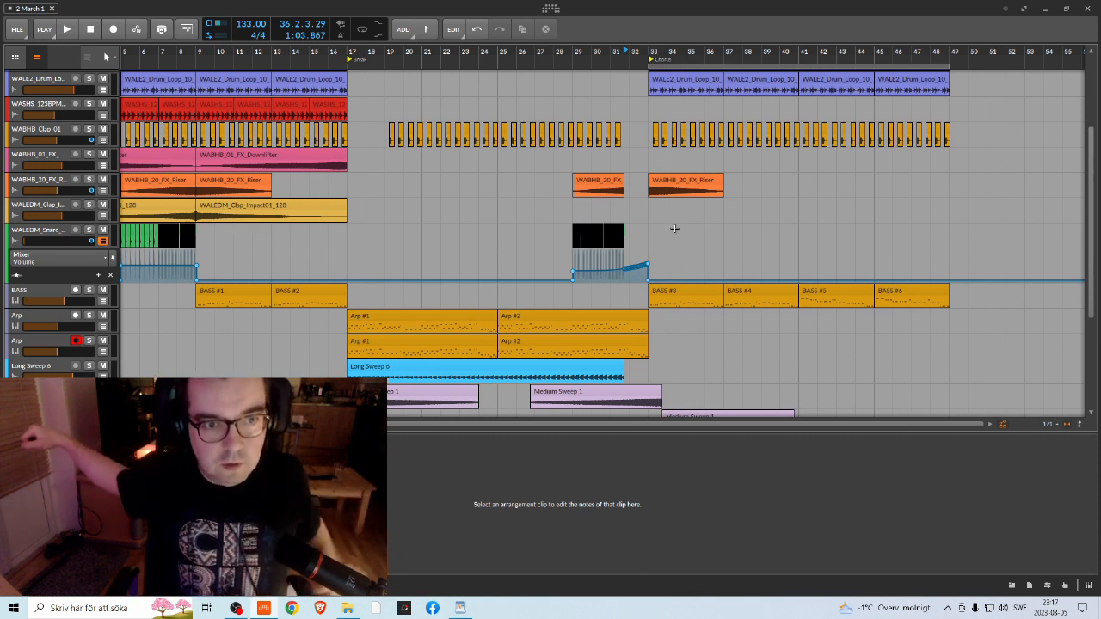
Step: Switch to the Euphoric Vocals 1 Phrases folder in File Explorer and audition ETV Phrase files 048, 049 and 050
{"action": "scroll", "coordinate": [550, 224], "scroll_direction": "up", "scroll_amount": 3}
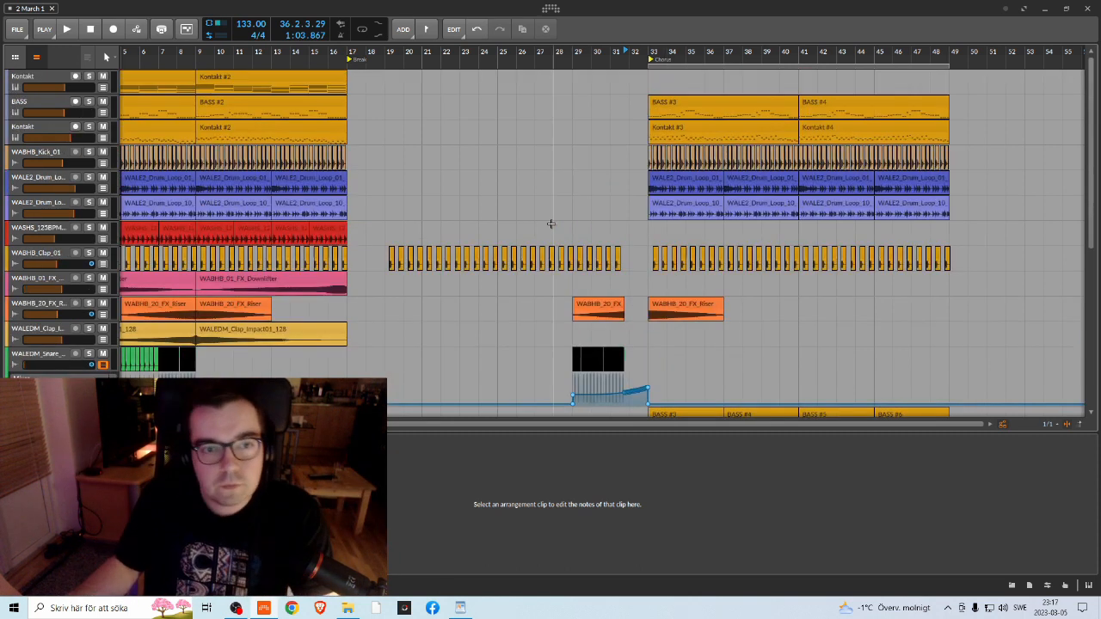
{"action": "scroll", "coordinate": [559, 226], "scroll_direction": "down", "scroll_amount": 3}
{"action": "scroll", "coordinate": [559, 225], "scroll_direction": "up", "scroll_amount": 3}
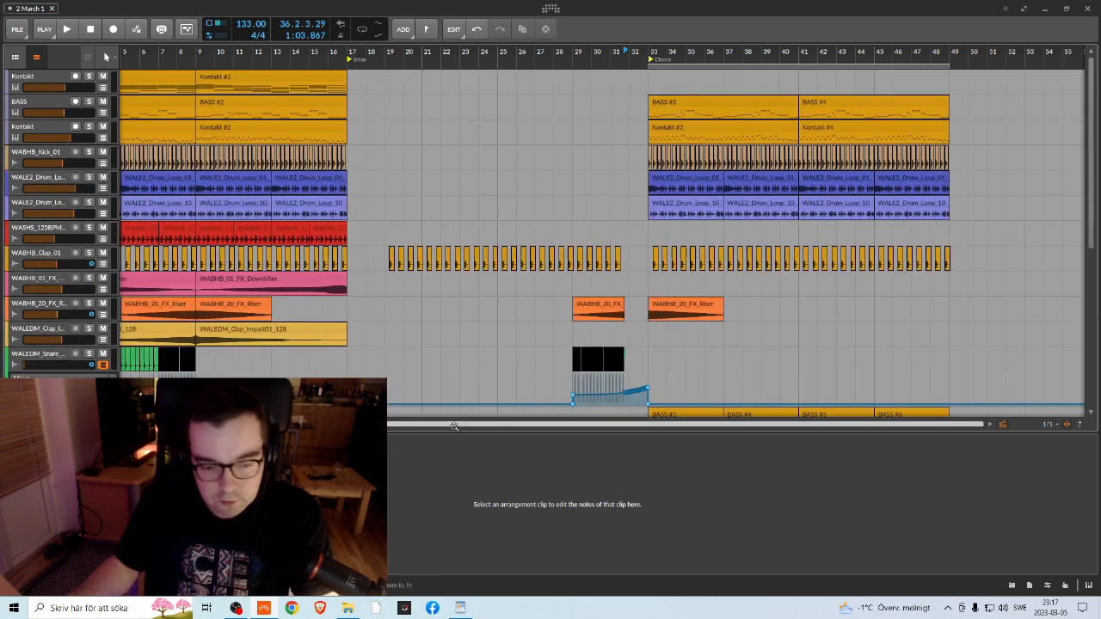
{"action": "left_click", "coordinate": [347, 609]}
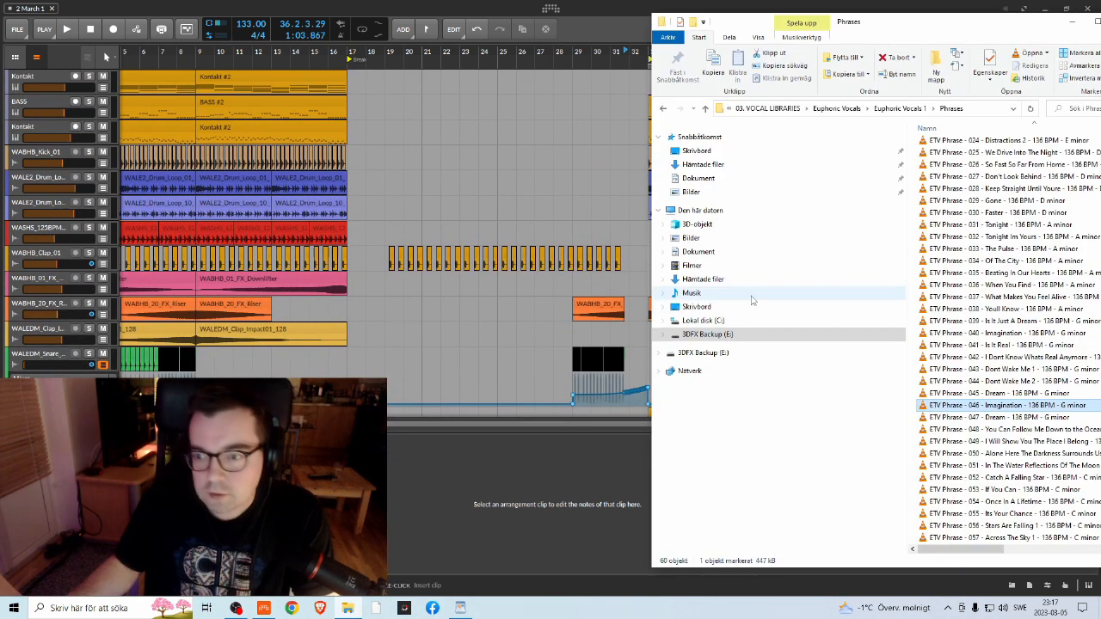
{"action": "left_click_drag", "start_coordinate": [882, 7], "coordinate": [817, 50]}
{"action": "scroll", "coordinate": [990, 370], "scroll_direction": "down", "scroll_amount": 1}
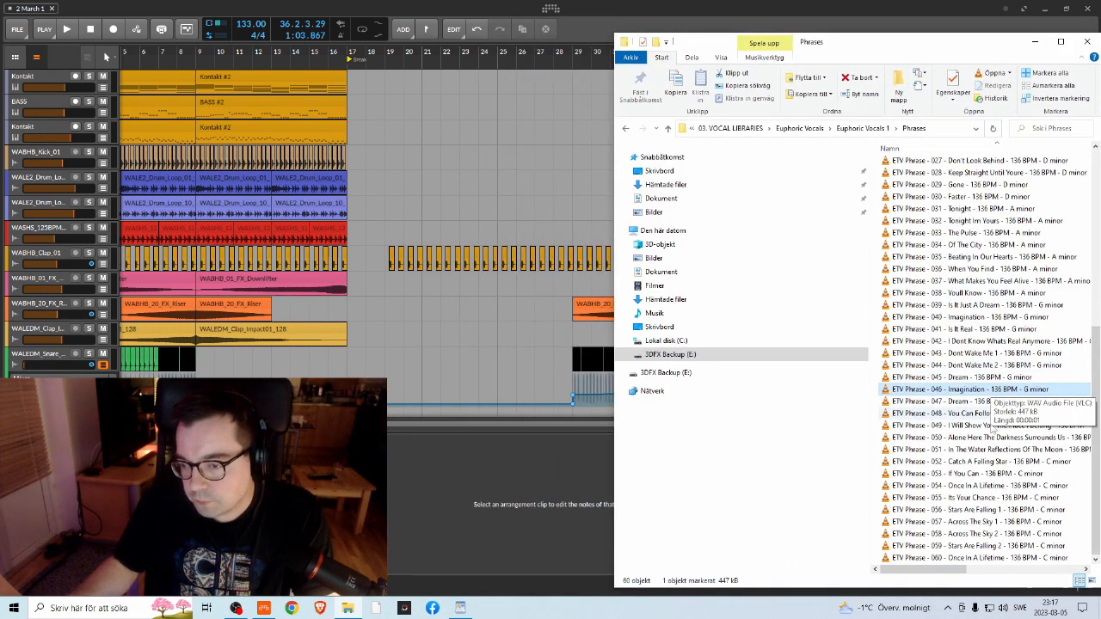
{"action": "double_click", "coordinate": [1007, 414]}
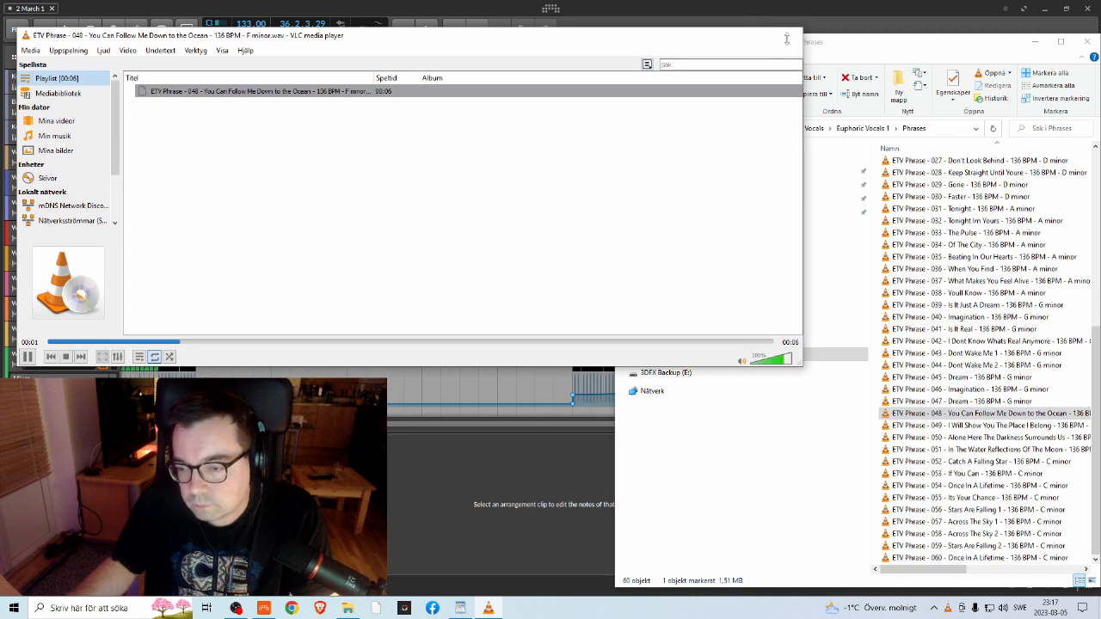
{"action": "left_click", "coordinate": [787, 39]}
{"action": "double_click", "coordinate": [981, 425]}
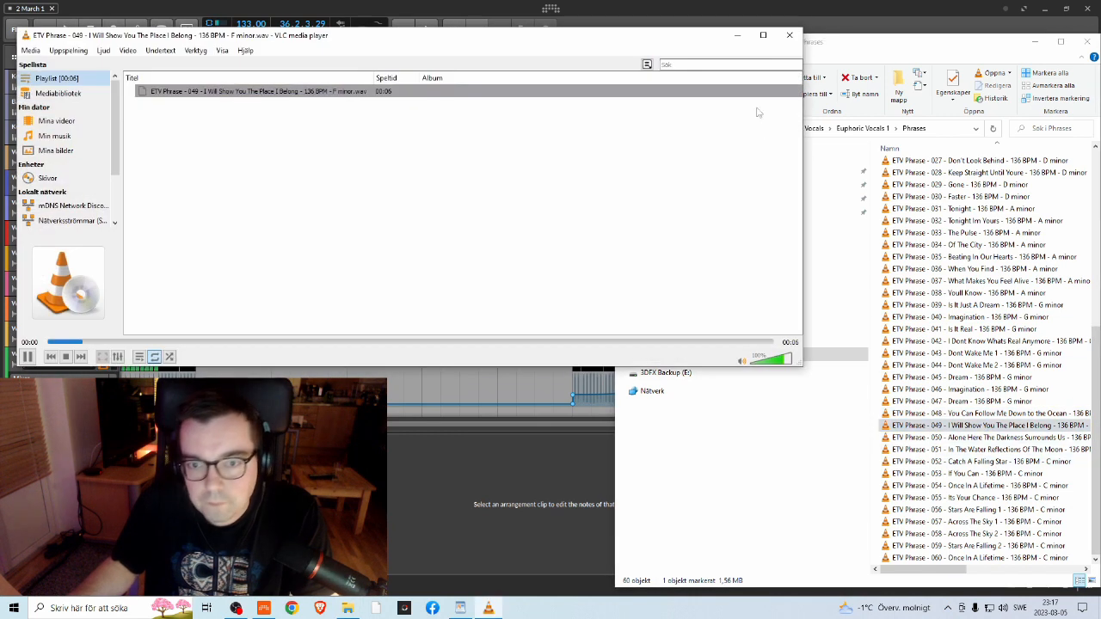
{"action": "left_click", "coordinate": [789, 36]}
{"action": "double_click", "coordinate": [981, 437]}
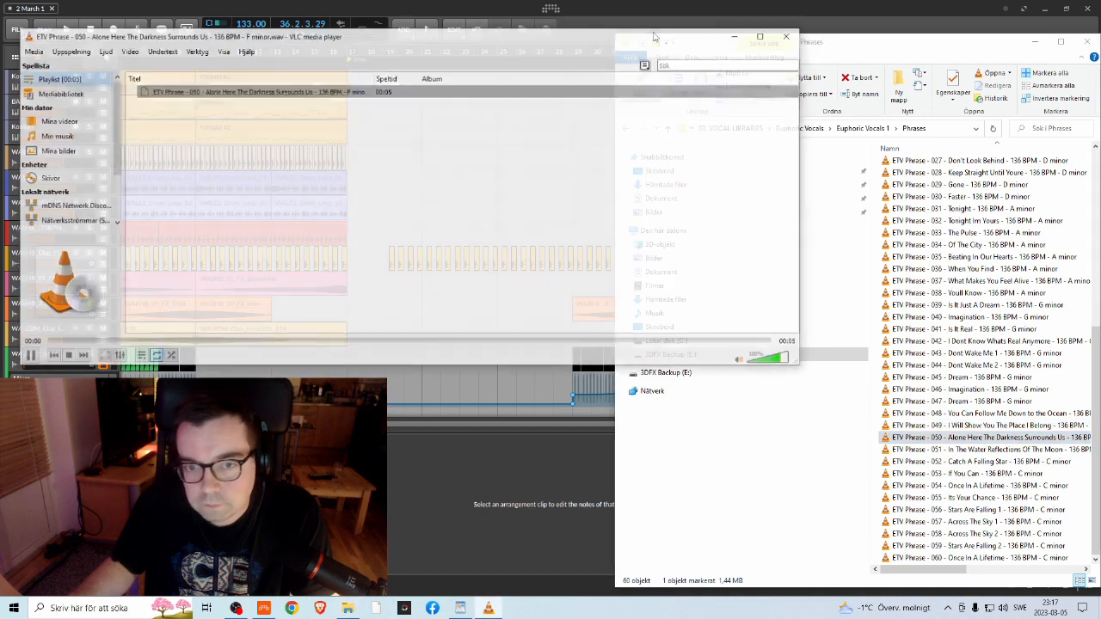
{"action": "left_click", "coordinate": [786, 37]}
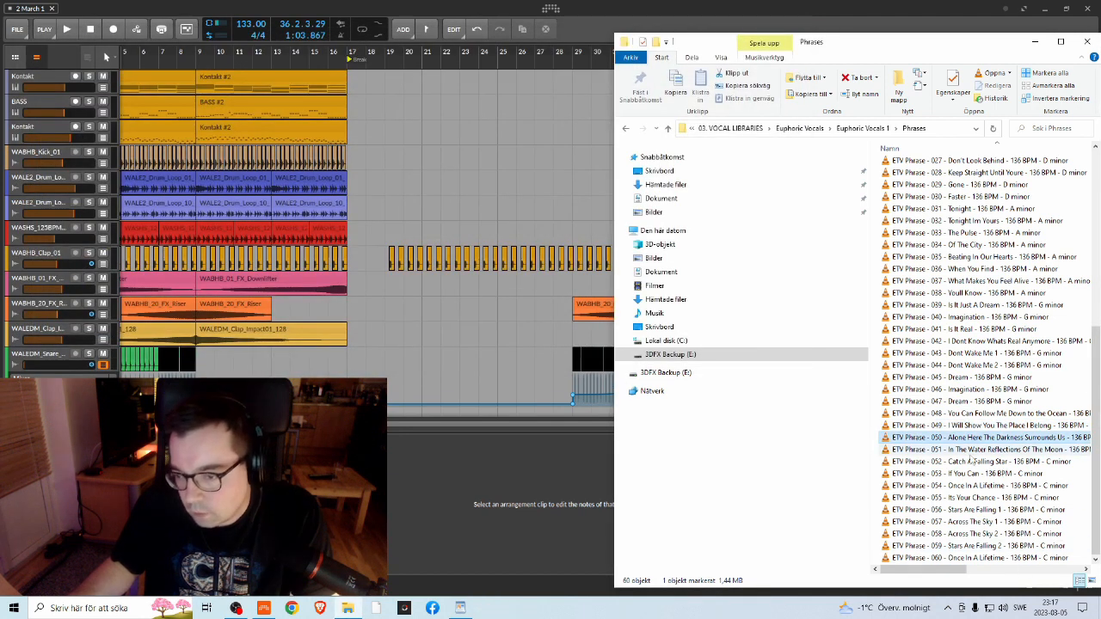
Step: Audition the vocal phrases 051 In The Water Reflections Of The Moon and 052 Catch A Falling Star
{"action": "double_click", "coordinate": [976, 449]}
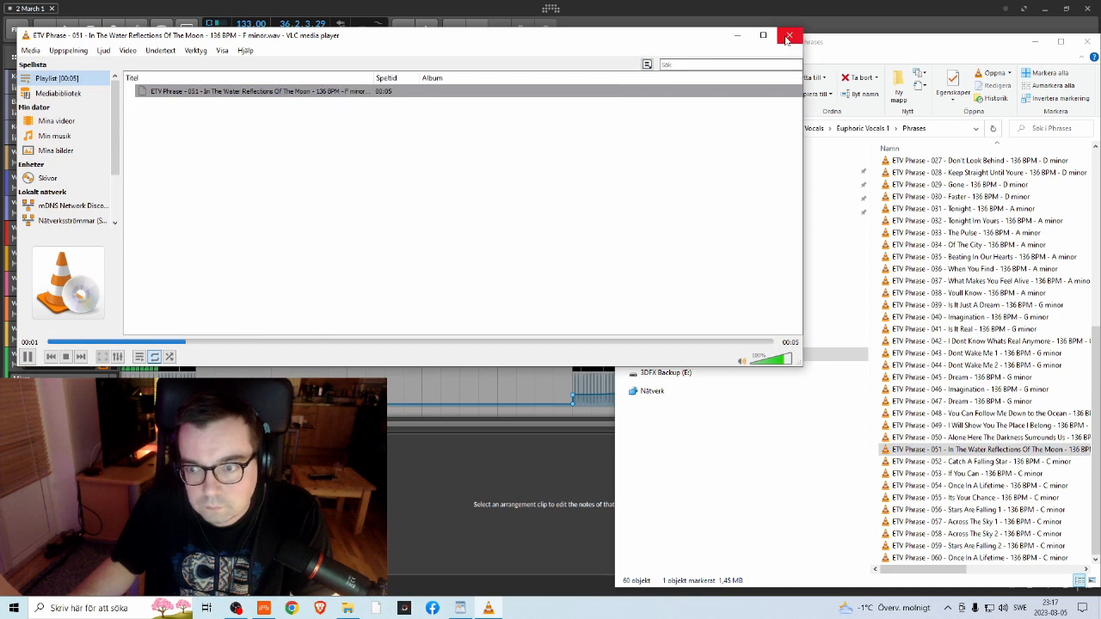
{"action": "left_click", "coordinate": [788, 36]}
{"action": "key", "text": "Down"}
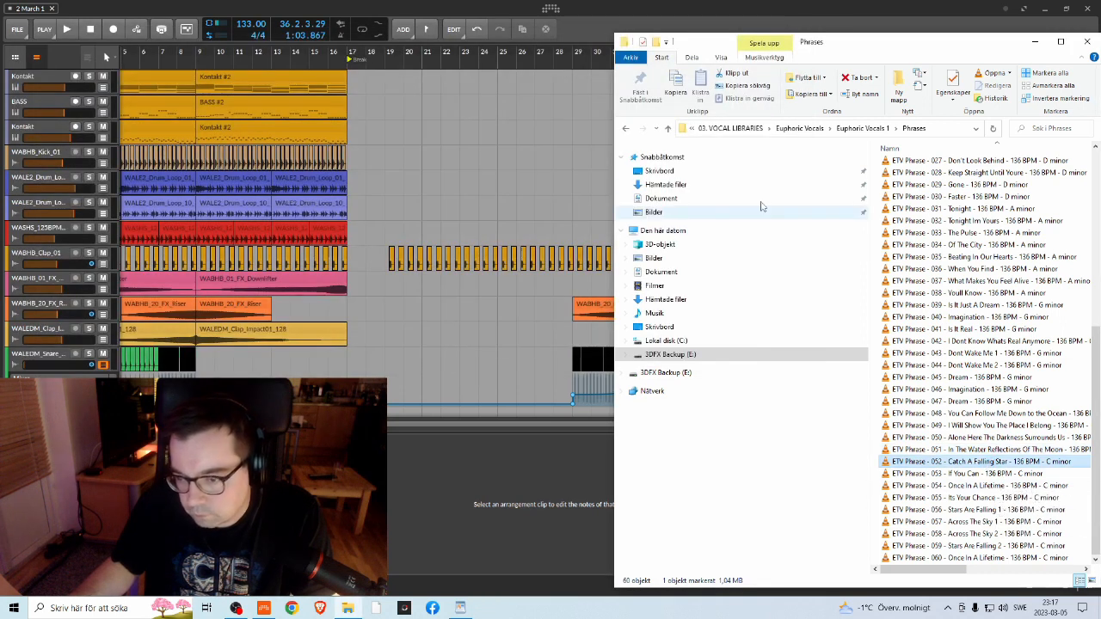
{"action": "key", "text": "Return"}
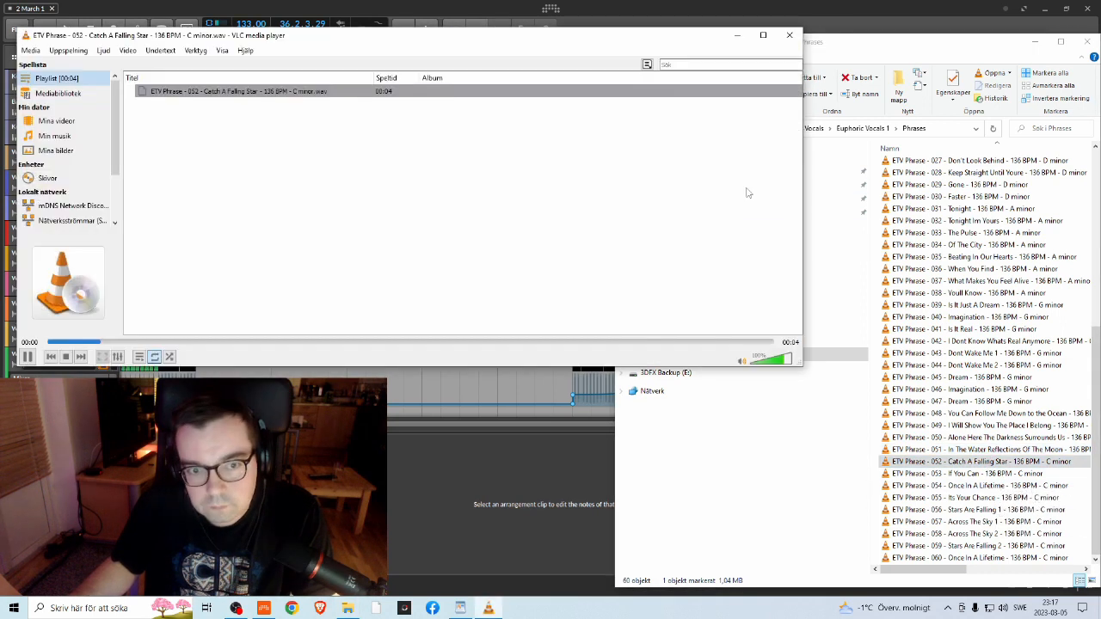
{"action": "left_click", "coordinate": [789, 36]}
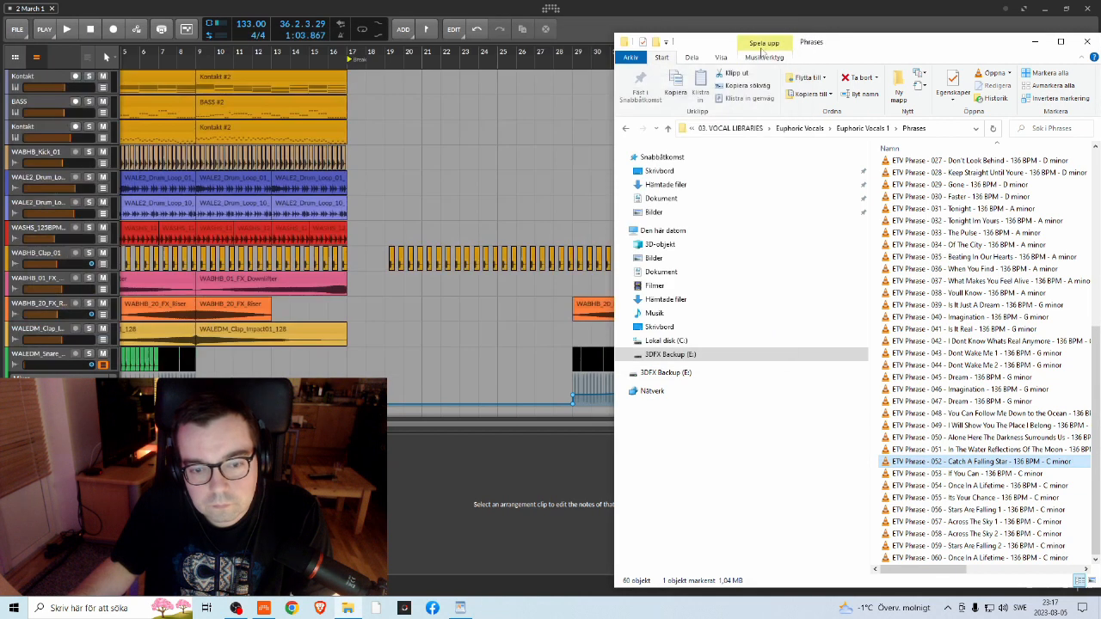
Step: Place ETV Phrase - 052 - Catch A Falling Star on the ETV Phrase track at bar 25 and play it in context
{"action": "left_click", "coordinate": [606, 16]}
{"action": "scroll", "coordinate": [536, 294], "scroll_direction": "down", "scroll_amount": 4}
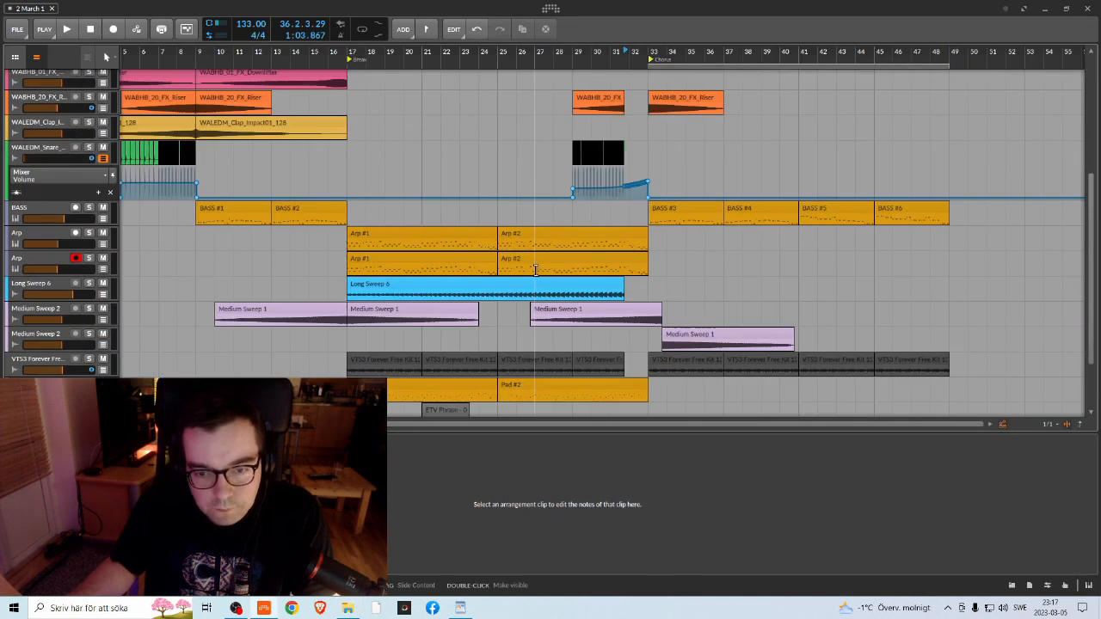
{"action": "key", "text": "alt+Tab"}
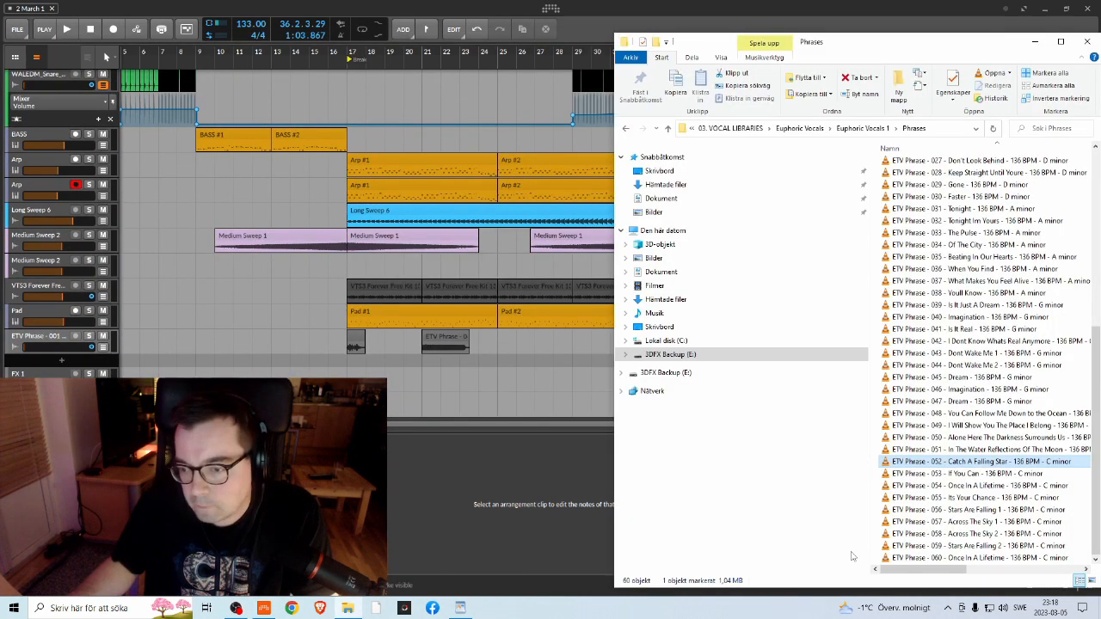
{"action": "left_click_drag", "start_coordinate": [946, 463], "coordinate": [506, 342]}
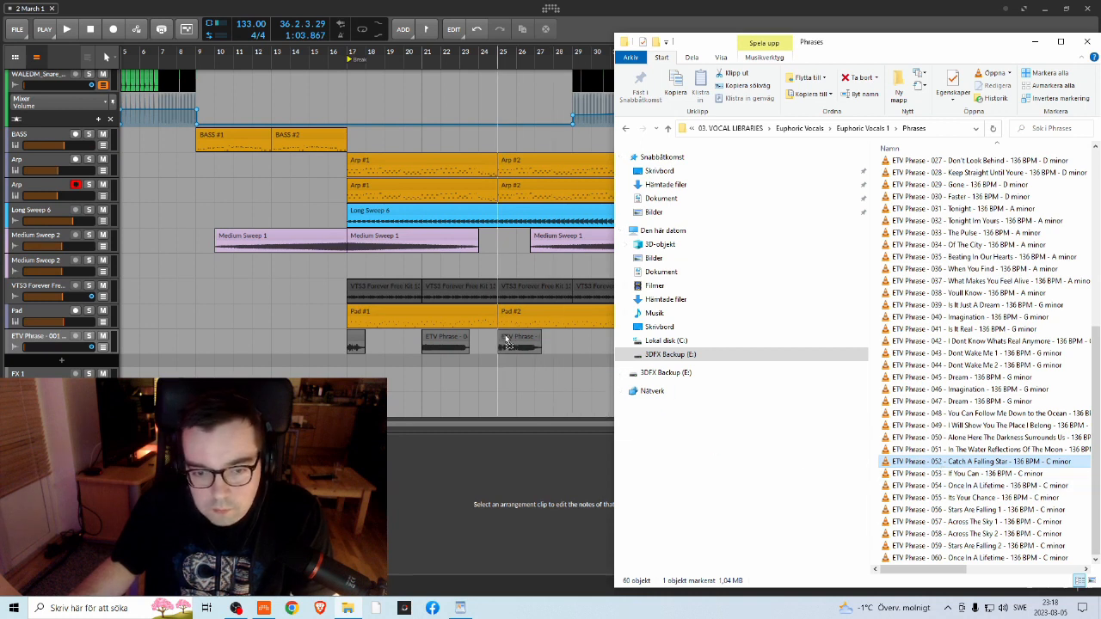
{"action": "left_click", "coordinate": [497, 62]}
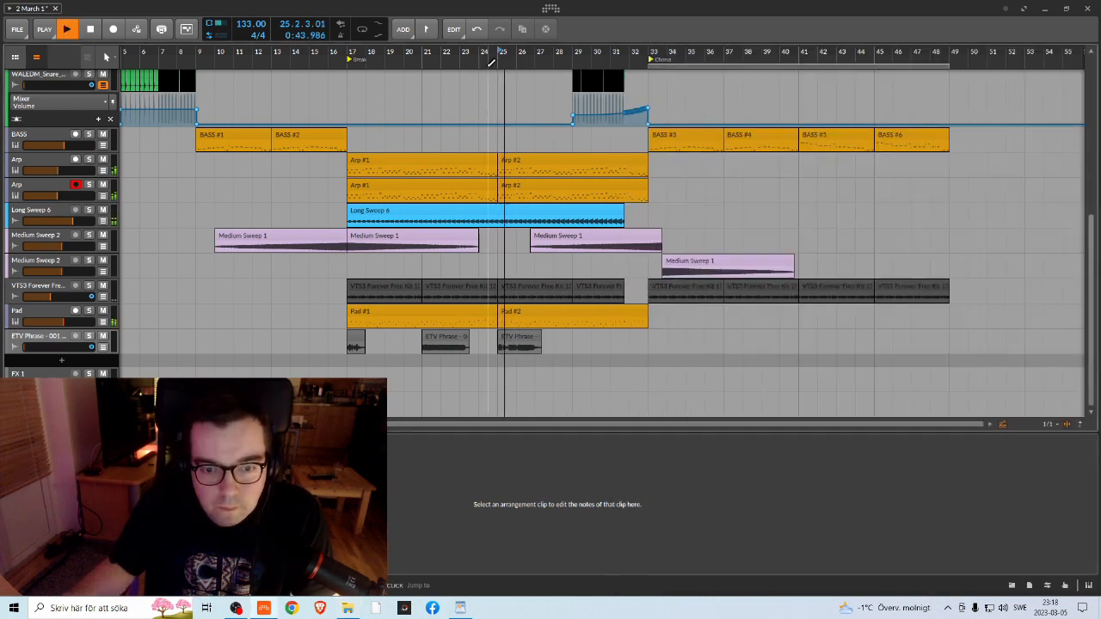
{"action": "key", "text": "space"}
{"action": "key", "text": "space"}
{"action": "key", "text": "space"}
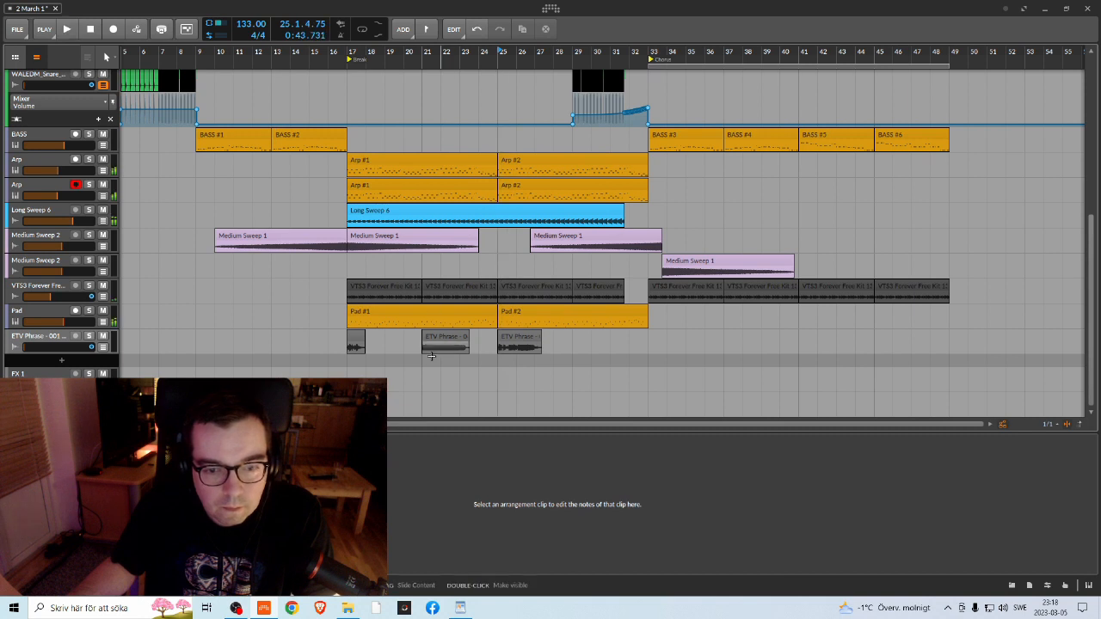
Step: Show the ETV Phrase track's volume automation, raise it to about -10.5 dB over the clip at bar 25, and play it
{"action": "left_click", "coordinate": [102, 347]}
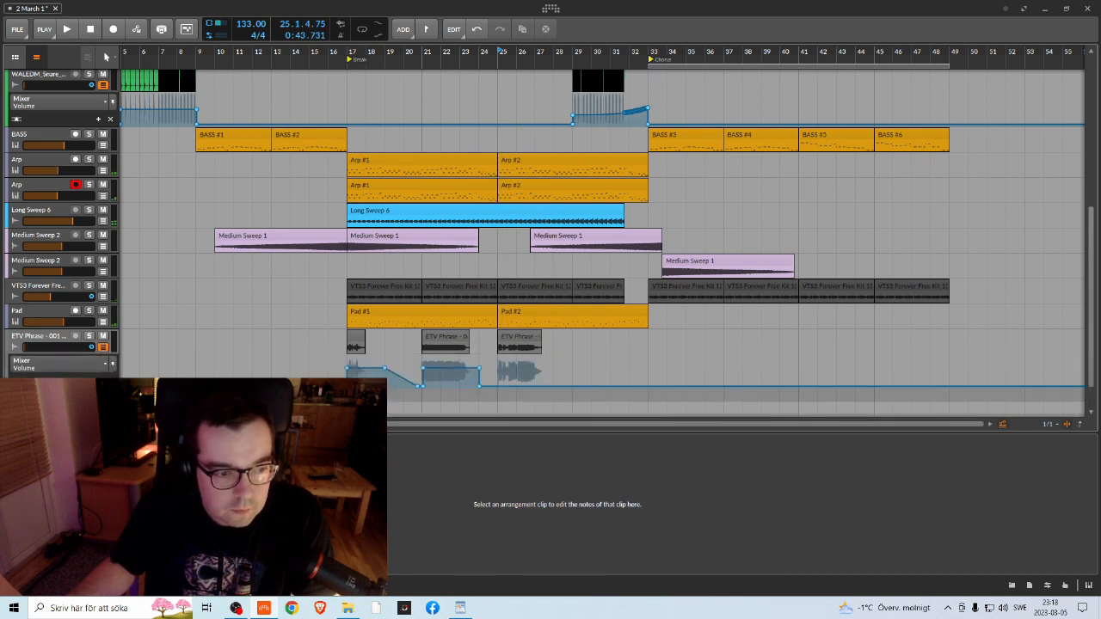
{"action": "left_click", "coordinate": [498, 387]}
{"action": "left_click_drag", "start_coordinate": [542, 384], "coordinate": [498, 371]}
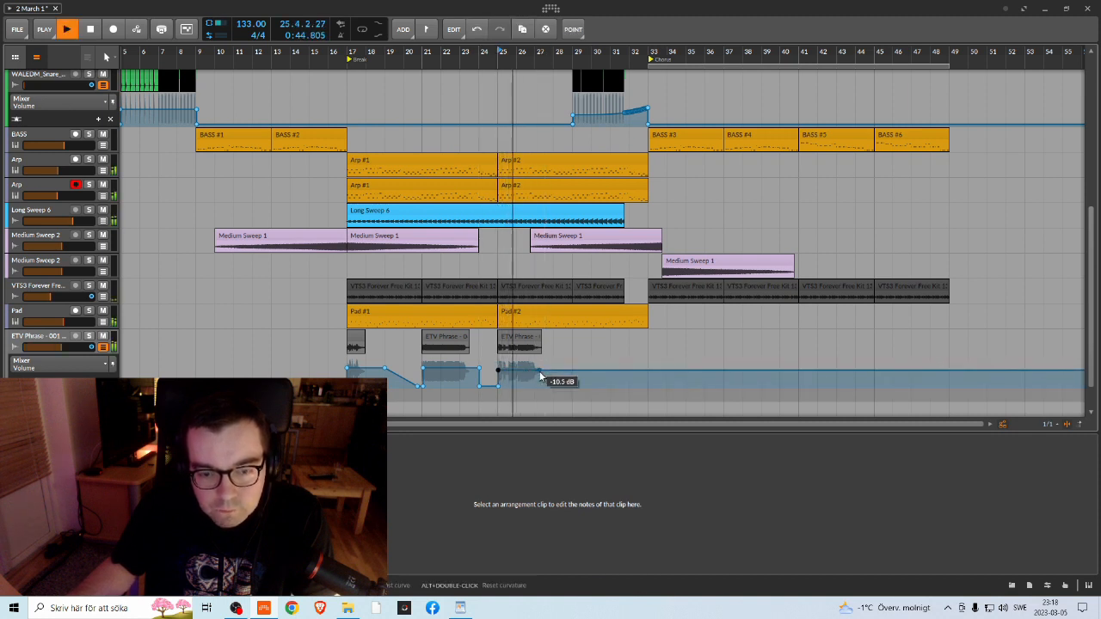
{"action": "key", "text": "space"}
Step: Delete the ETV Phrase clip at bar 25 and listen to the remaining vocals from bars 21 and 17
{"action": "left_click", "coordinate": [524, 342]}
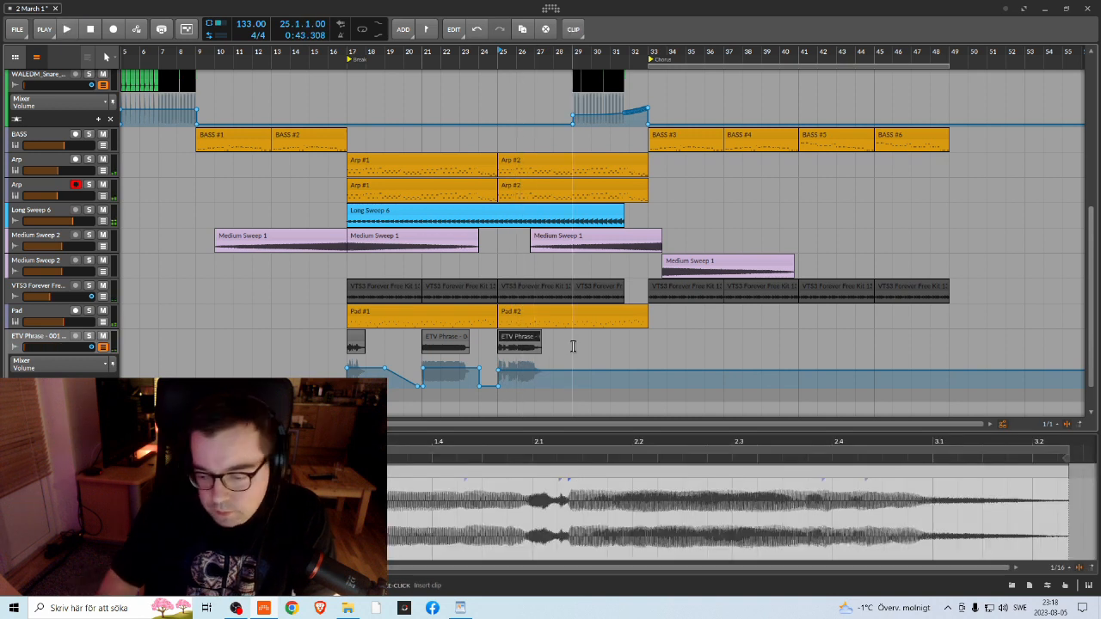
{"action": "key", "text": "Delete"}
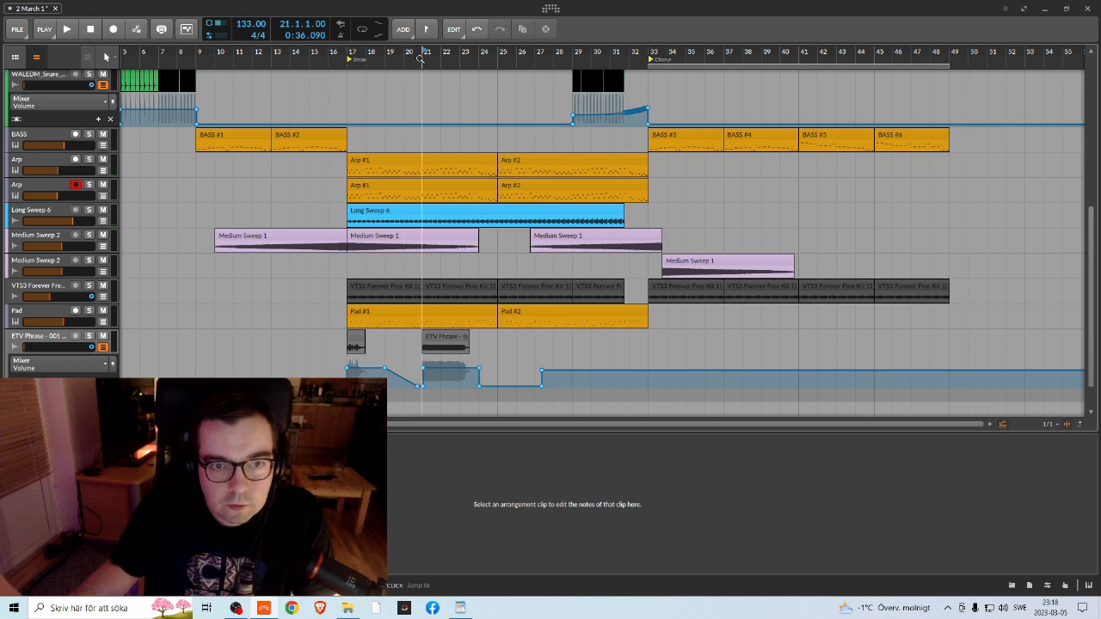
{"action": "key", "text": "space"}
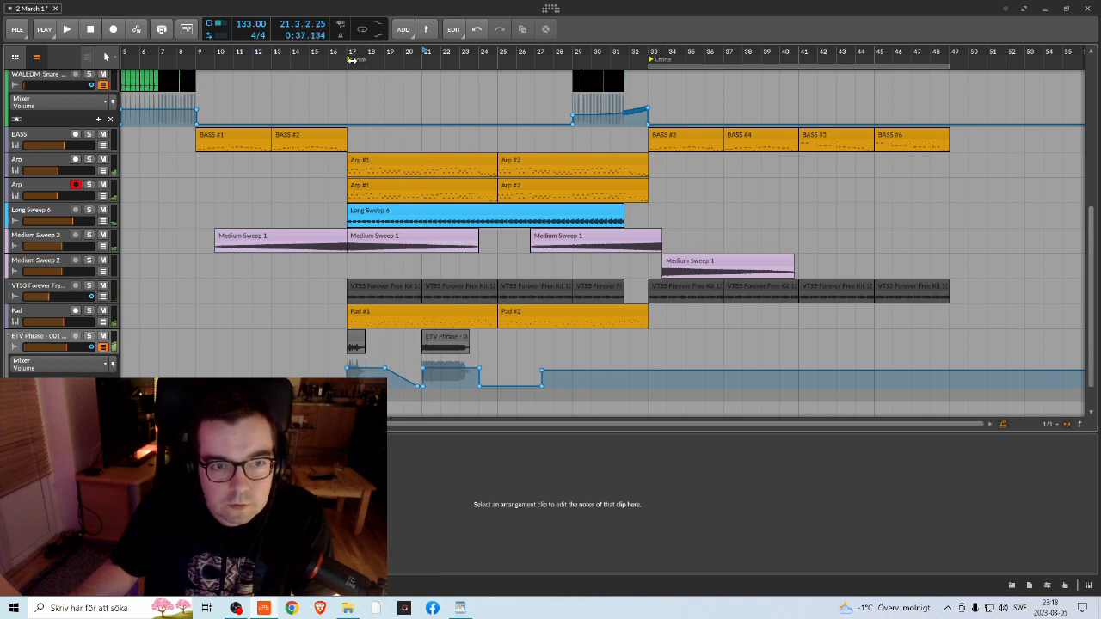
{"action": "key", "text": "space"}
{"action": "key", "text": "space"}
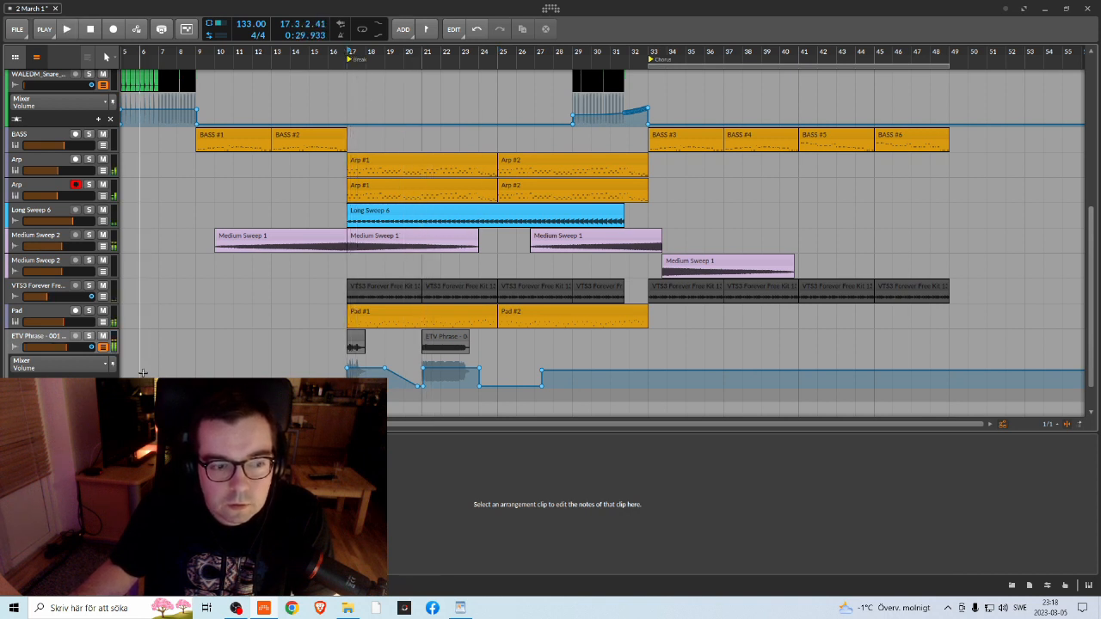
Step: Play the build-up from bar 29 into the chorus while examining which tracks sound across the transition
{"action": "scroll", "coordinate": [430, 344], "scroll_direction": "up", "scroll_amount": 3}
{"action": "scroll", "coordinate": [242, 189], "scroll_direction": "down", "scroll_amount": 2}
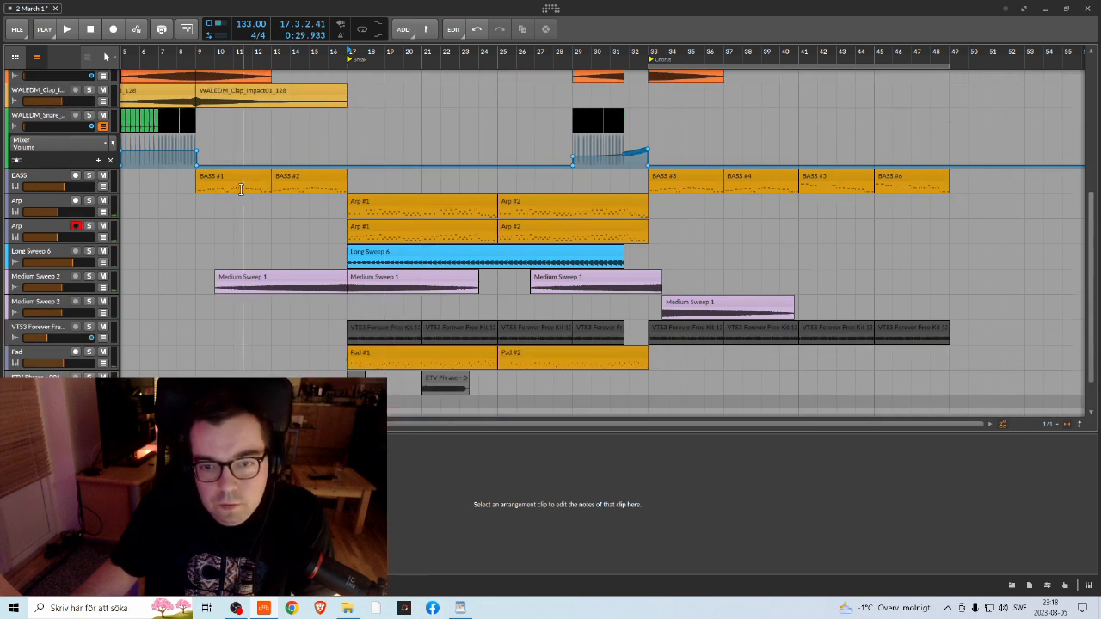
{"action": "left_click", "coordinate": [18, 30]}
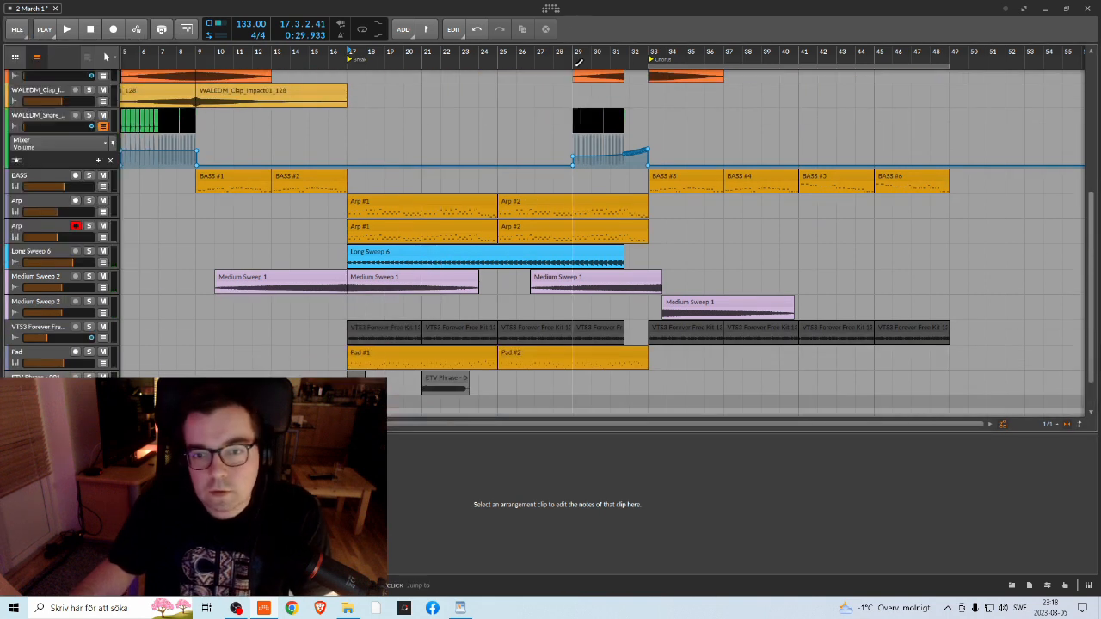
{"action": "scroll", "coordinate": [429, 228], "scroll_direction": "up", "scroll_amount": 2}
{"action": "scroll", "coordinate": [224, 242], "scroll_direction": "down", "scroll_amount": 1}
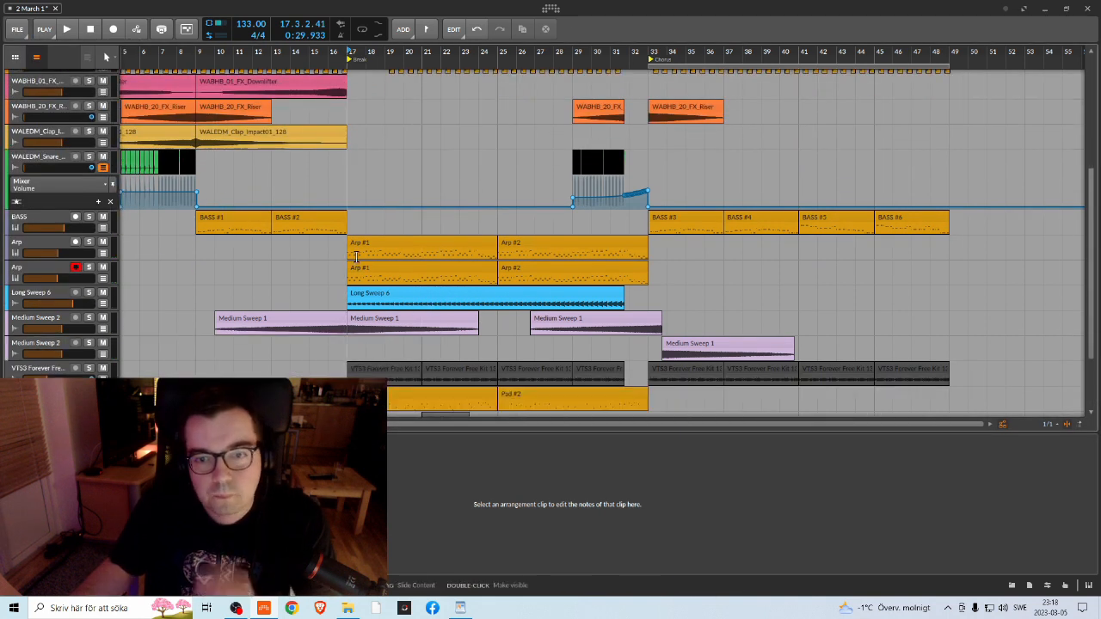
{"action": "left_click", "coordinate": [575, 53]}
{"action": "key", "text": "space"}
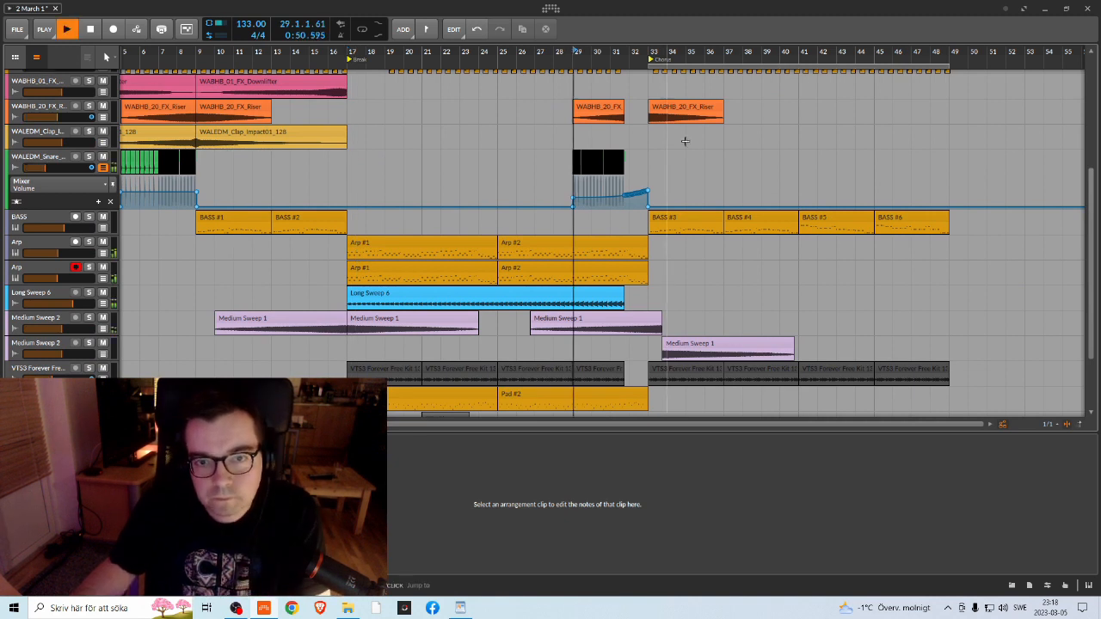
{"action": "scroll", "coordinate": [686, 141], "scroll_direction": "up", "scroll_amount": 4}
{"action": "scroll", "coordinate": [688, 182], "scroll_direction": "down", "scroll_amount": 1}
{"action": "scroll", "coordinate": [688, 182], "scroll_direction": "down", "scroll_amount": 2}
{"action": "scroll", "coordinate": [685, 181], "scroll_direction": "down", "scroll_amount": 1}
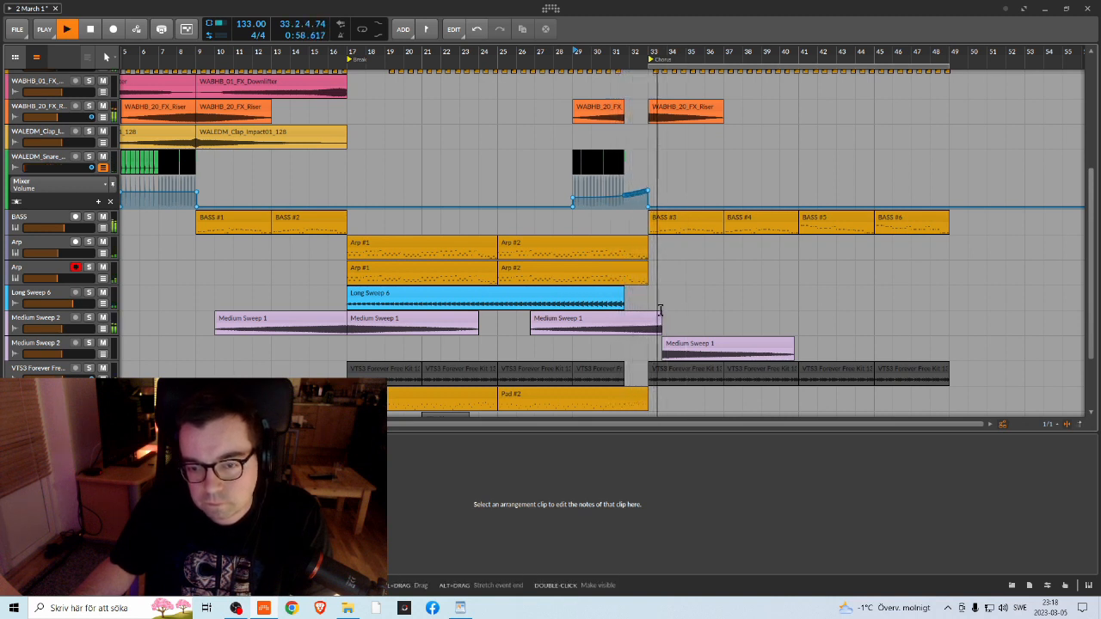
{"action": "key", "text": "space"}
Step: Shorten the Medium Sweep 1 clip before the chorus to end at beat 4 of bar 31 and play the transition
{"action": "scroll", "coordinate": [663, 318], "scroll_direction": "up", "scroll_amount": 5}
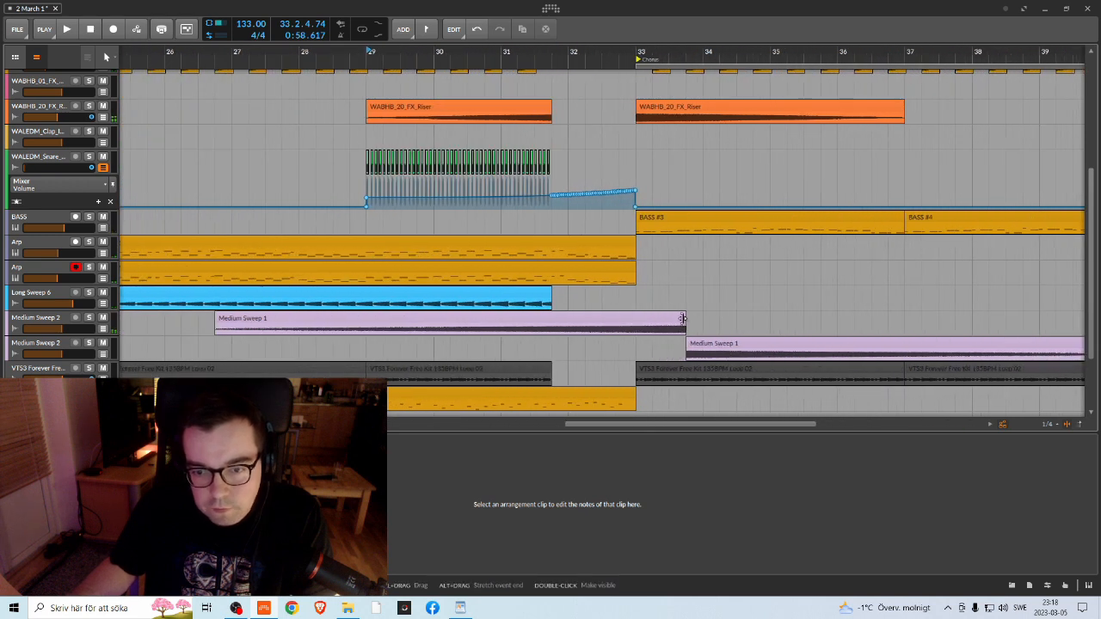
{"action": "left_click_drag", "start_coordinate": [682, 318], "coordinate": [594, 317]}
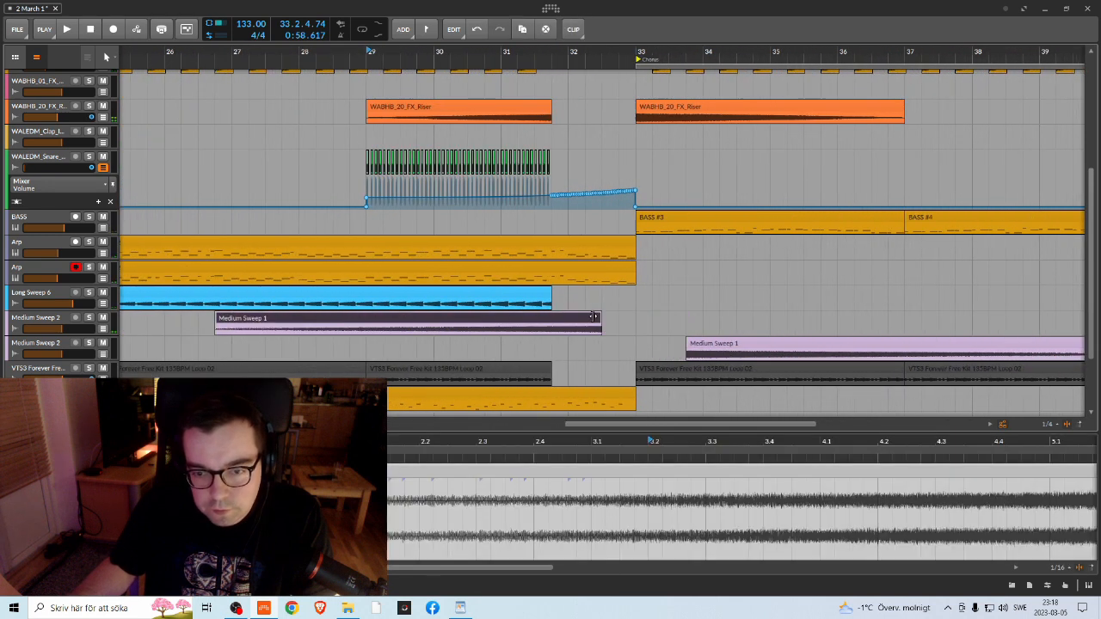
{"action": "left_click", "coordinate": [486, 63]}
{"action": "key", "text": "space"}
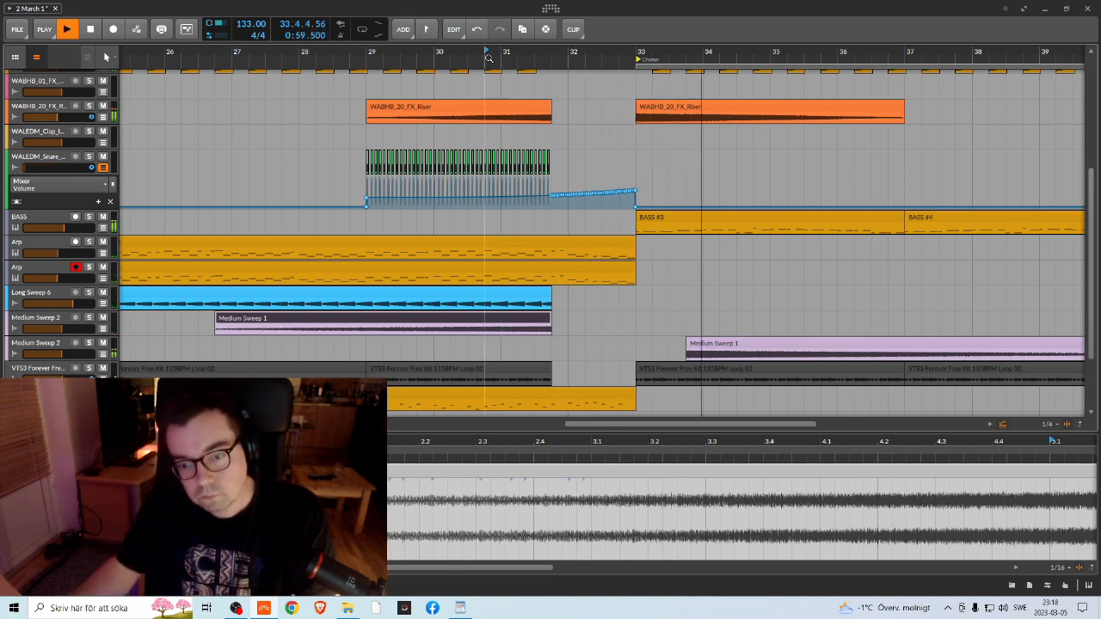
{"action": "scroll", "coordinate": [404, 129], "scroll_direction": "down", "scroll_amount": 1}
{"action": "scroll", "coordinate": [396, 134], "scroll_direction": "up", "scroll_amount": 1}
{"action": "scroll", "coordinate": [398, 134], "scroll_direction": "up", "scroll_amount": 2}
{"action": "scroll", "coordinate": [402, 120], "scroll_direction": "down", "scroll_amount": 3}
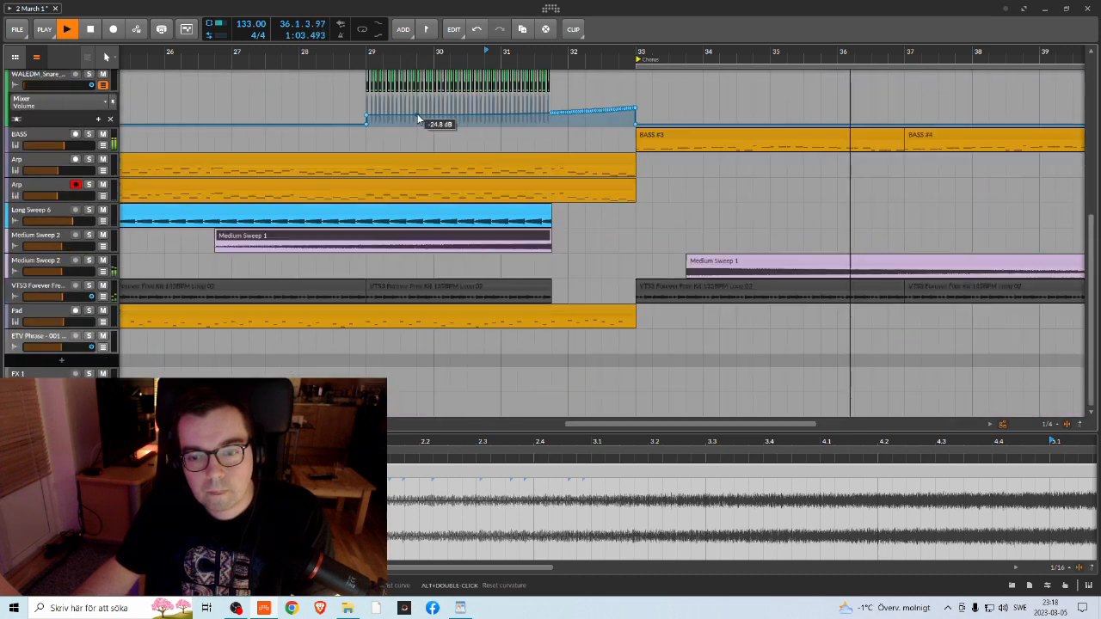
{"action": "scroll", "coordinate": [447, 103], "scroll_direction": "up", "scroll_amount": 2}
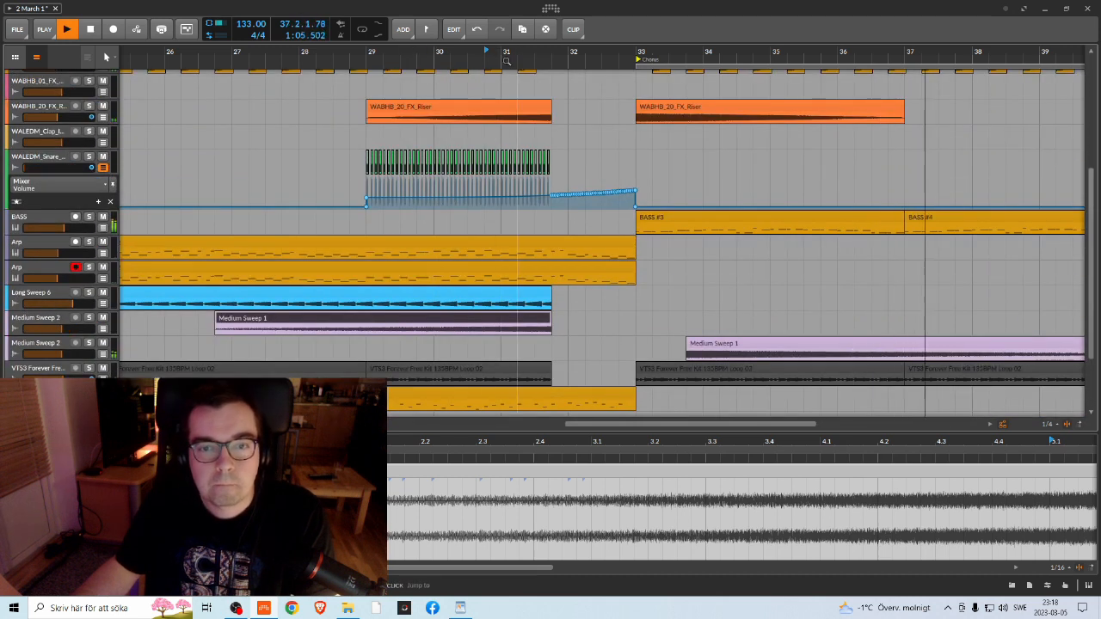
Step: Copy the last two WABHB_Clap_01 hits before the chorus into bar 32, starting on beat 1
{"action": "scroll", "coordinate": [568, 205], "scroll_direction": "up", "scroll_amount": 4}
{"action": "scroll", "coordinate": [568, 204], "scroll_direction": "up", "scroll_amount": 1}
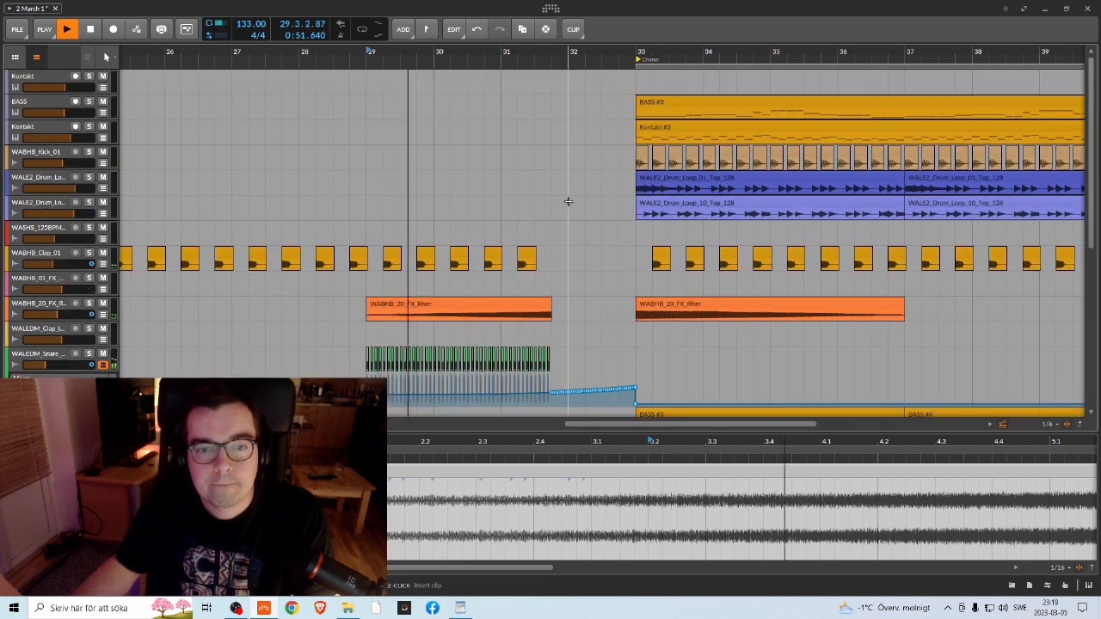
{"action": "left_click", "coordinate": [526, 256]}
{"action": "left_click", "coordinate": [498, 257], "text": "shift"}
{"action": "left_click_drag", "start_coordinate": [497, 256], "coordinate": [578, 256]}
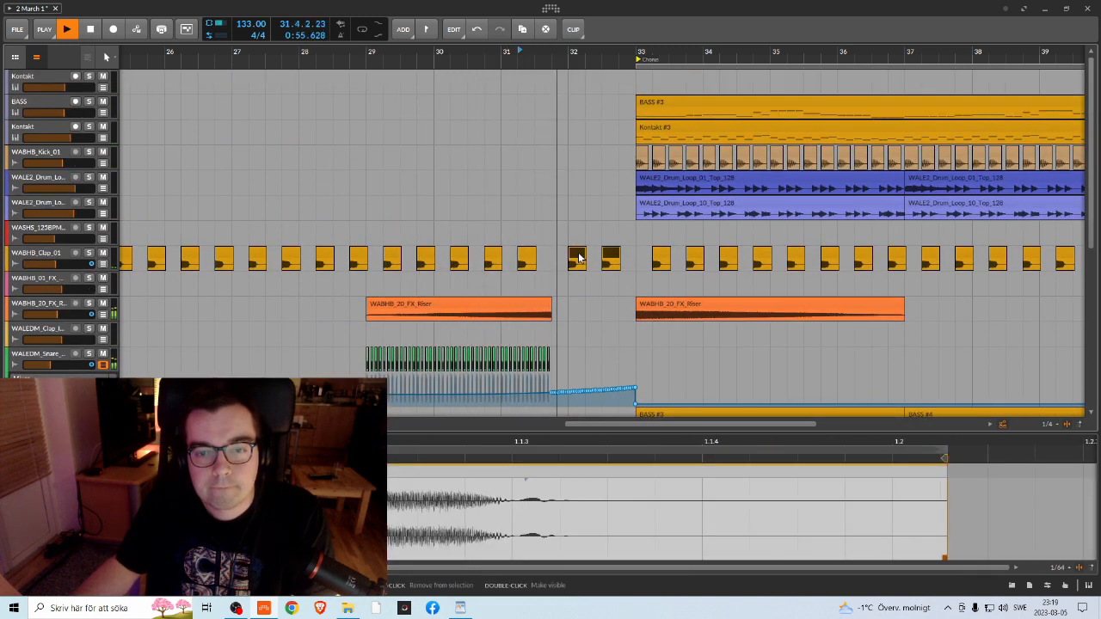
Step: Move the two copied WABHB_Clap_01 hits to start on beat 4 of bar 31 and copy the last one to beat 4 of bar 32
{"action": "key", "text": "space"}
{"action": "left_click_drag", "start_coordinate": [579, 257], "coordinate": [562, 258]}
{"action": "key", "text": "space"}
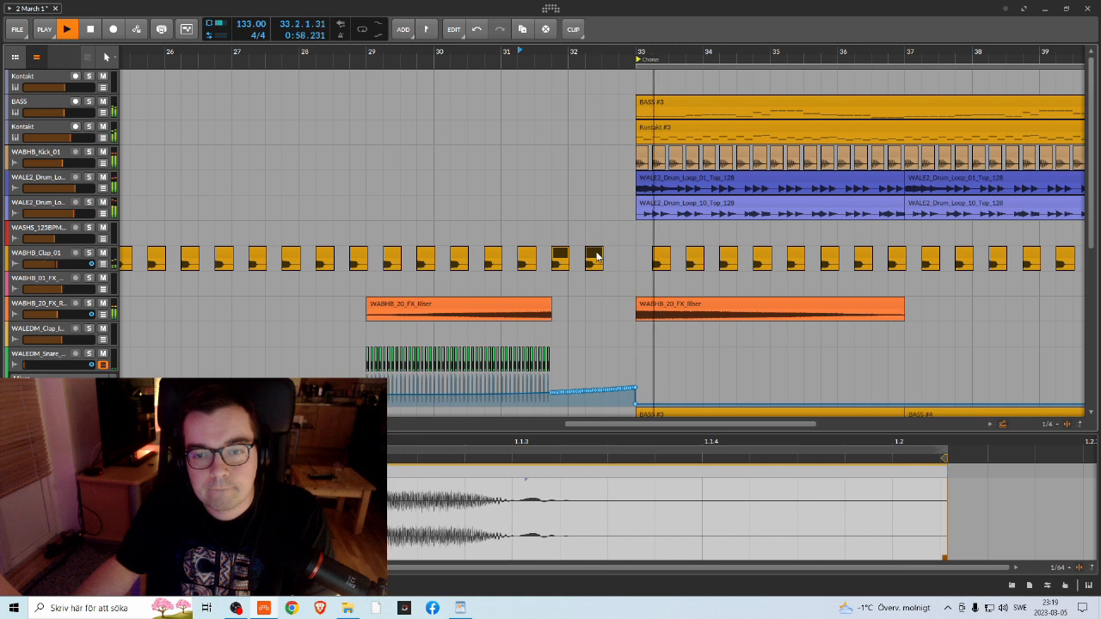
{"action": "key", "text": "space"}
{"action": "left_click", "coordinate": [595, 256]}
{"action": "left_click_drag", "start_coordinate": [595, 257], "coordinate": [627, 257]}
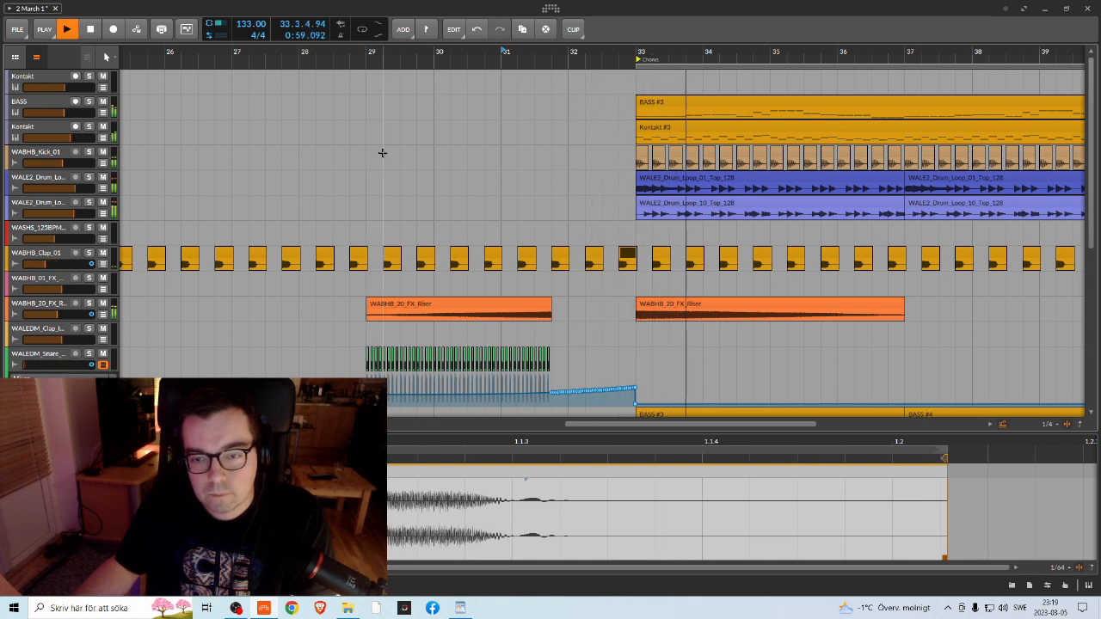
Step: Play the build-up from bar 29 into the chorus and examine which clips end before bar 32
{"action": "left_click", "coordinate": [381, 58]}
{"action": "key", "text": "space"}
{"action": "key", "text": "space"}
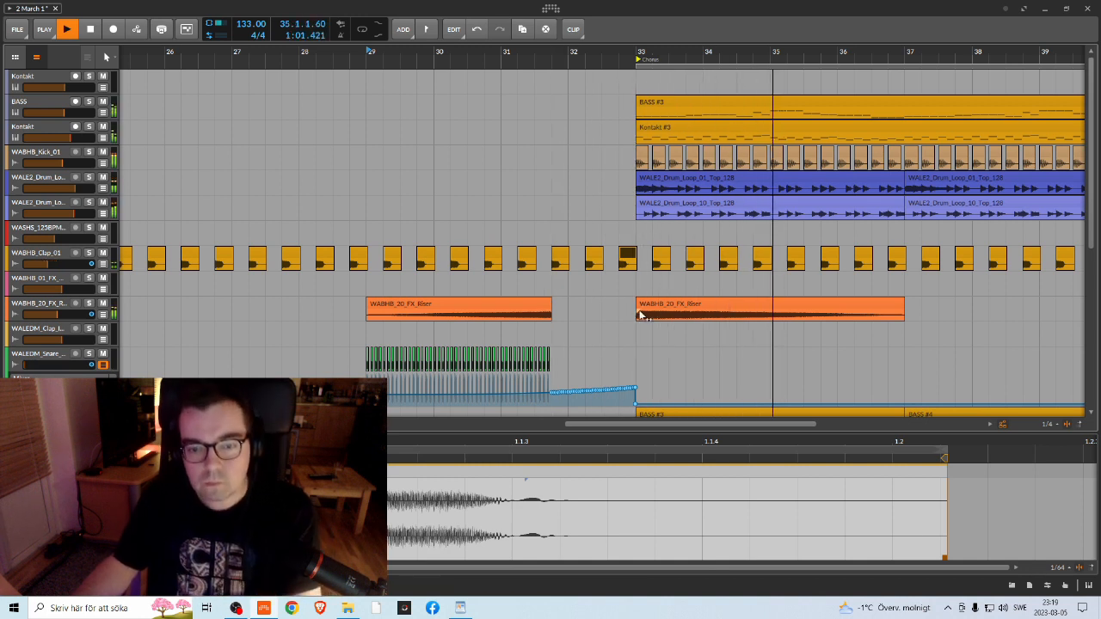
{"action": "scroll", "coordinate": [594, 316], "scroll_direction": "down", "scroll_amount": 3}
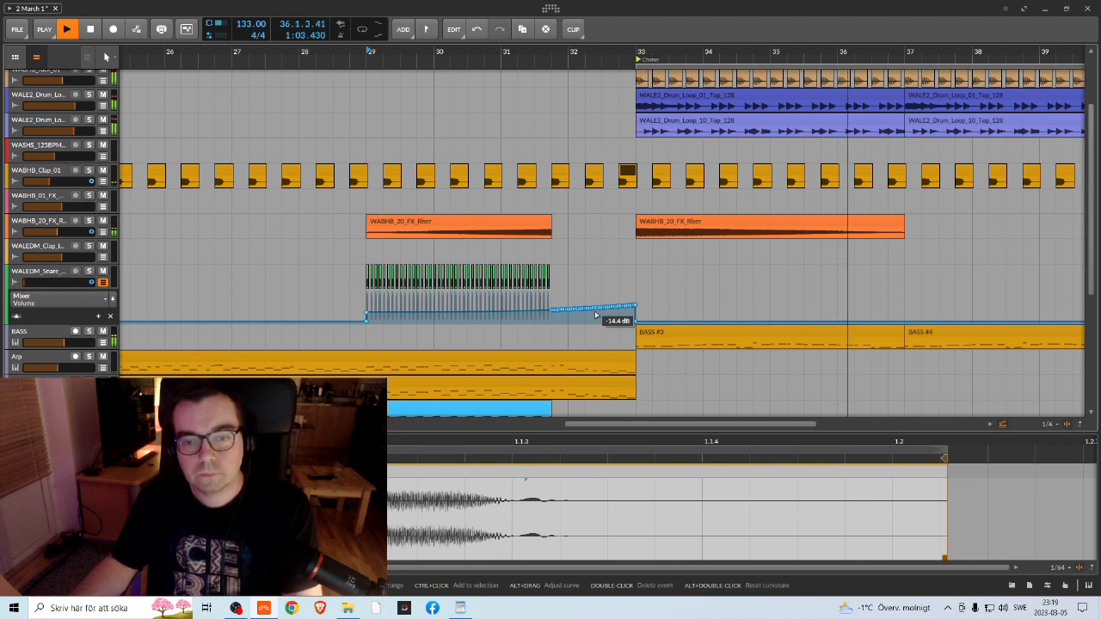
{"action": "key", "text": "space"}
{"action": "key", "text": "space"}
{"action": "scroll", "coordinate": [602, 310], "scroll_direction": "down", "scroll_amount": 4}
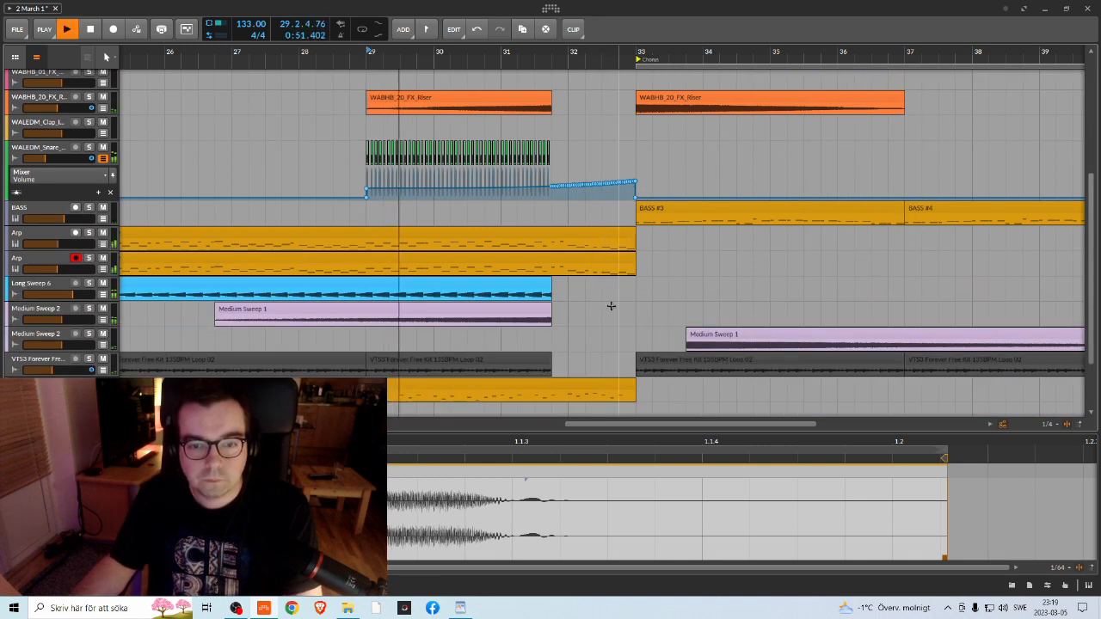
{"action": "scroll", "coordinate": [566, 183], "scroll_direction": "down", "scroll_amount": 3}
{"action": "scroll", "coordinate": [568, 181], "scroll_direction": "up", "scroll_amount": 5}
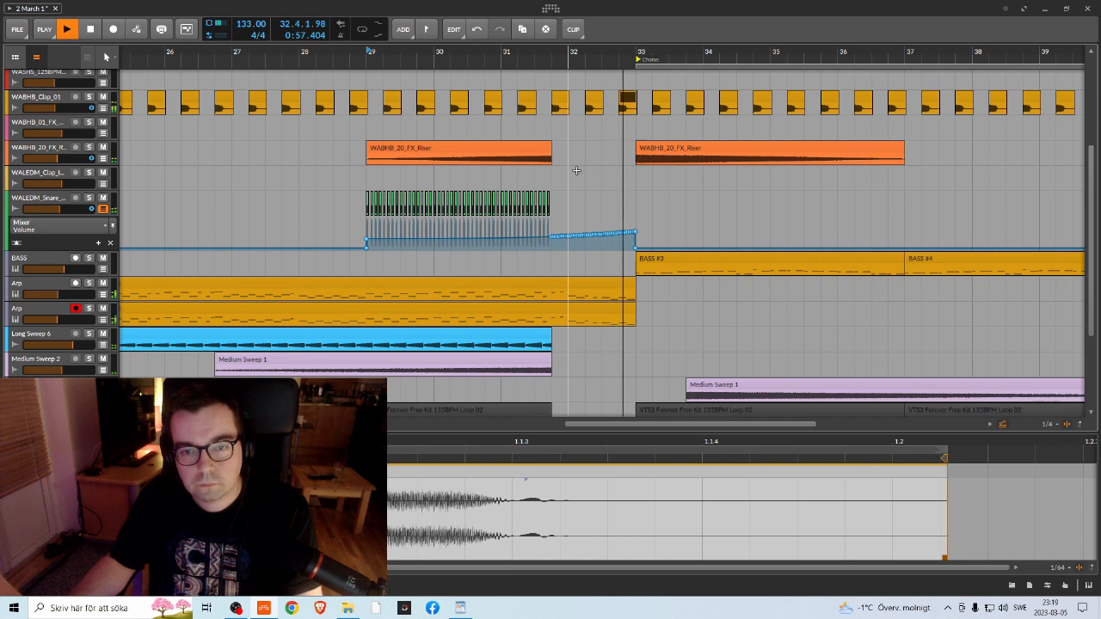
{"action": "left_click", "coordinate": [547, 54]}
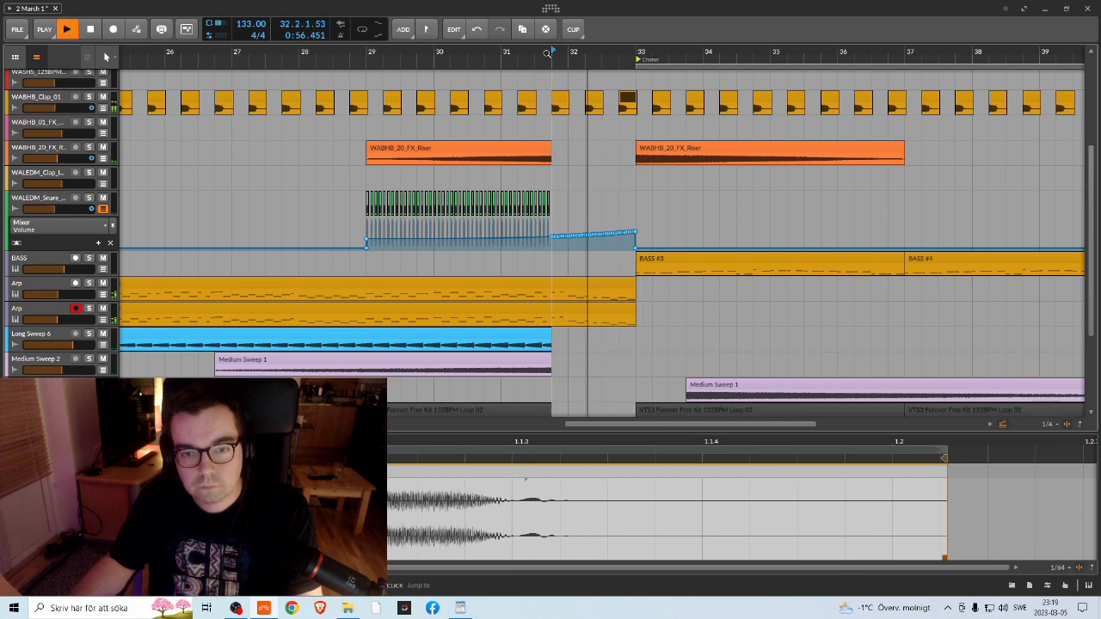
{"action": "key", "text": "space"}
Step: Extend the WABHB_20_FX_Riser clip before the chorus to end at bar 32
{"action": "left_click", "coordinate": [369, 54]}
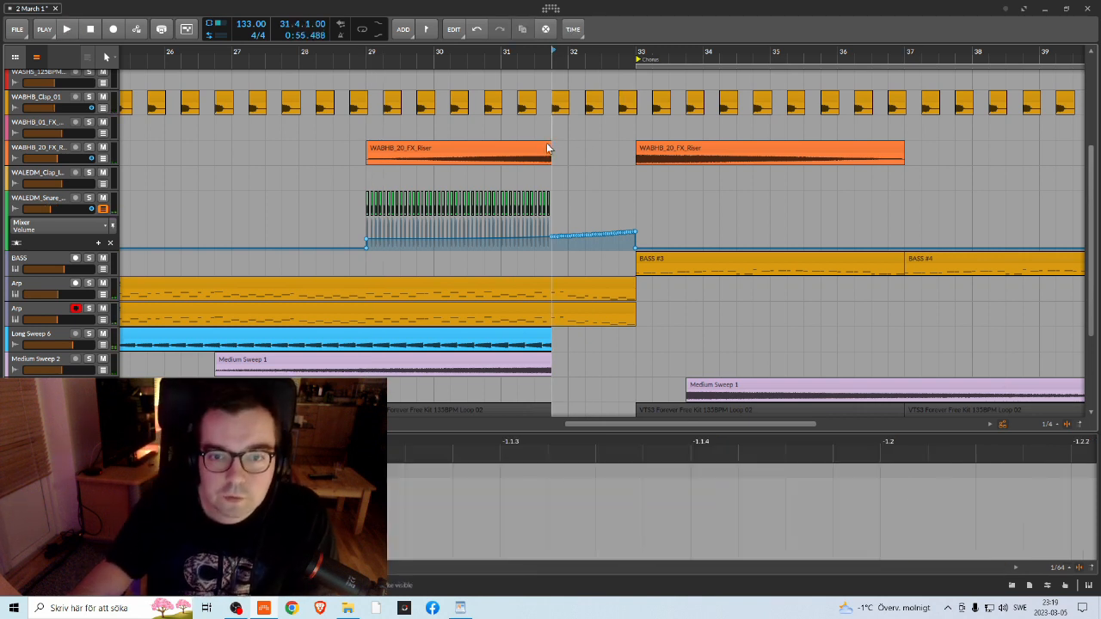
{"action": "left_click", "coordinate": [547, 149]}
{"action": "left_click_drag", "start_coordinate": [550, 146], "coordinate": [562, 154]}
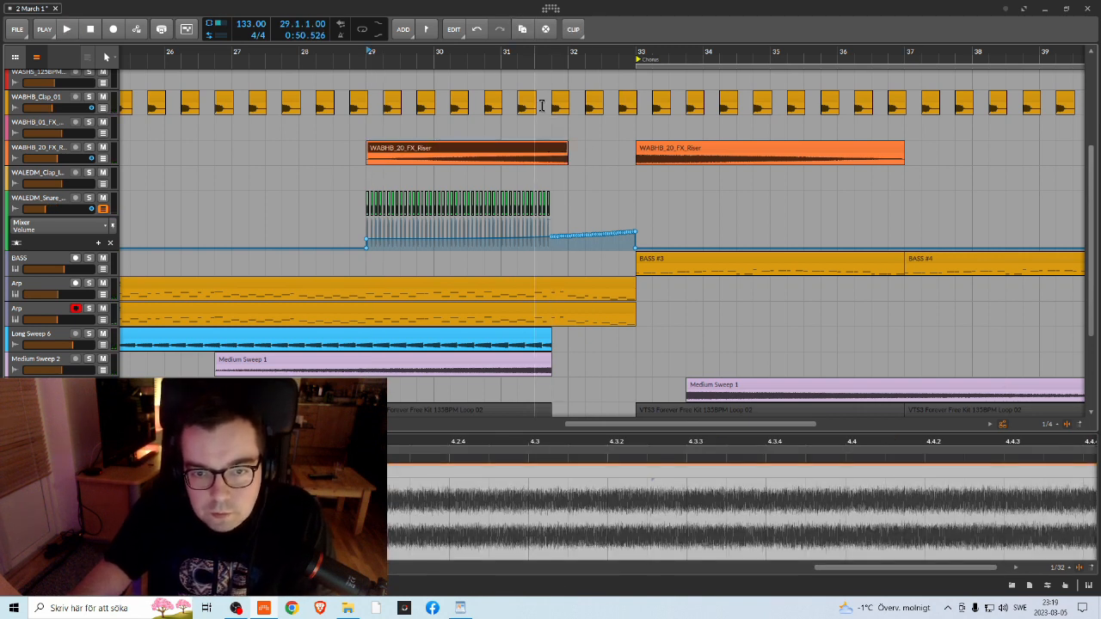
Step: Duplicate the last four WALEDM_Snare hits of the build-up so the roll reaches bar 32, and play the transition
{"action": "scroll", "coordinate": [548, 196], "scroll_direction": "up", "scroll_amount": 5}
{"action": "left_click_drag", "start_coordinate": [559, 203], "coordinate": [518, 203]}
{"action": "key", "text": "ctrl+d"}
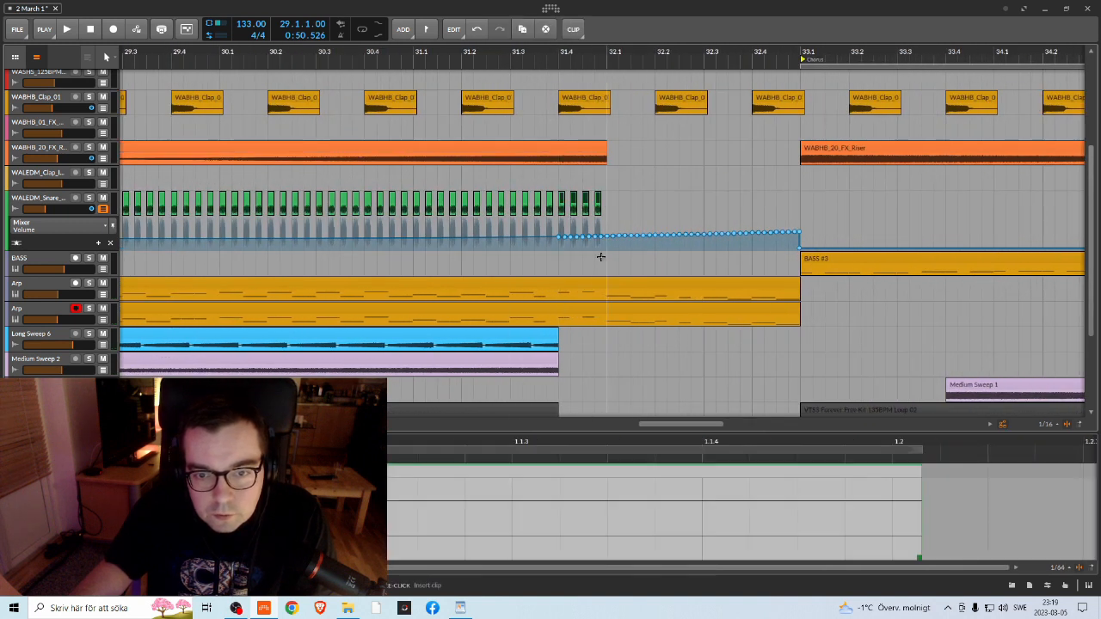
{"action": "key", "text": "space"}
{"action": "scroll", "coordinate": [476, 53], "scroll_direction": "down", "scroll_amount": 4}
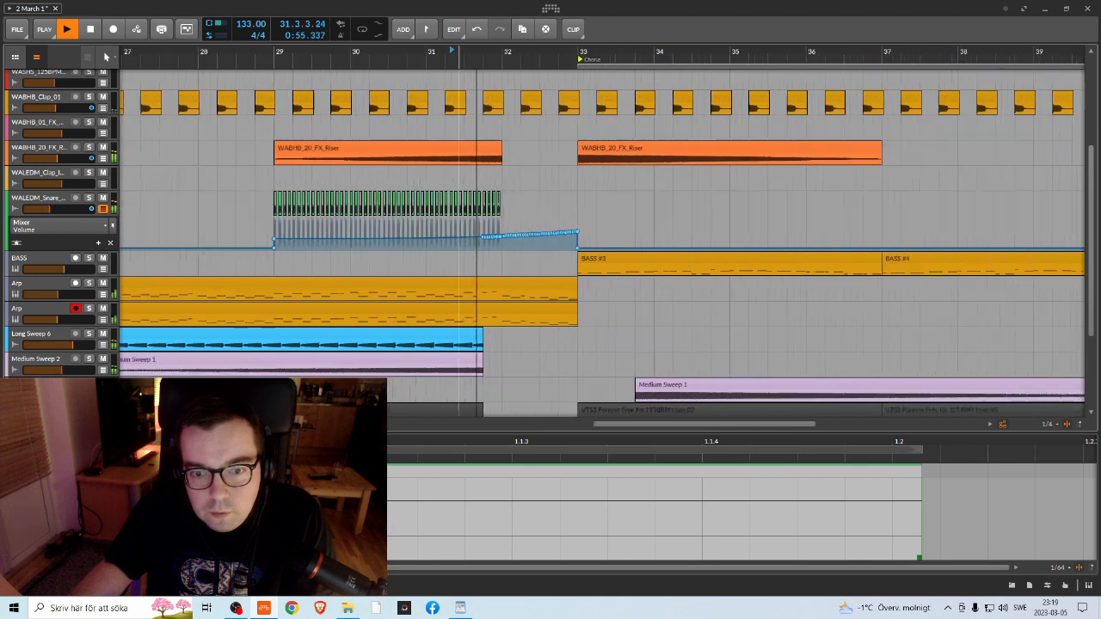
{"action": "scroll", "coordinate": [470, 53], "scroll_direction": "up", "scroll_amount": 2}
{"action": "key", "text": "space"}
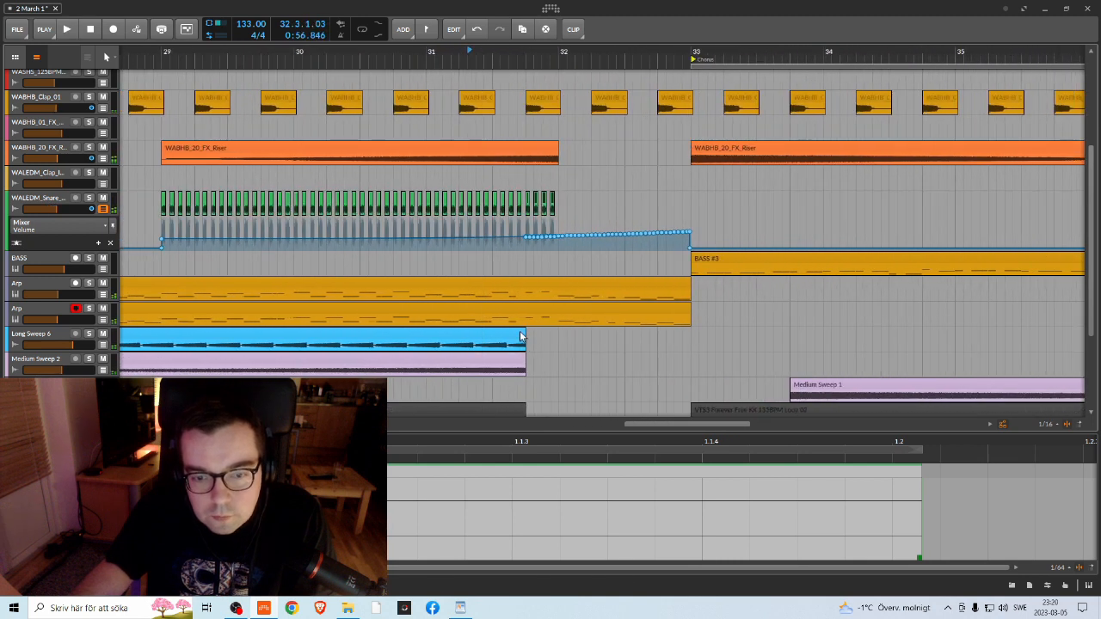
Step: Extend the Long Sweep 6 and Medium Sweep 1 clips before the chorus to end at bar 32 and play from bar 29
{"action": "left_click", "coordinate": [539, 337]}
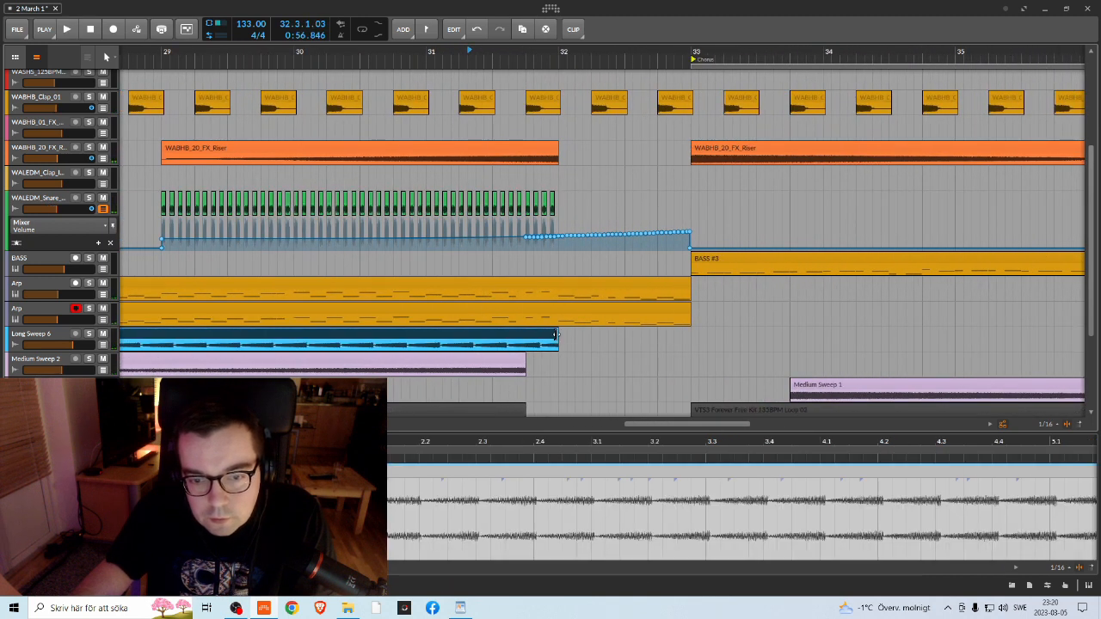
{"action": "left_click_drag", "start_coordinate": [526, 366], "coordinate": [558, 366]}
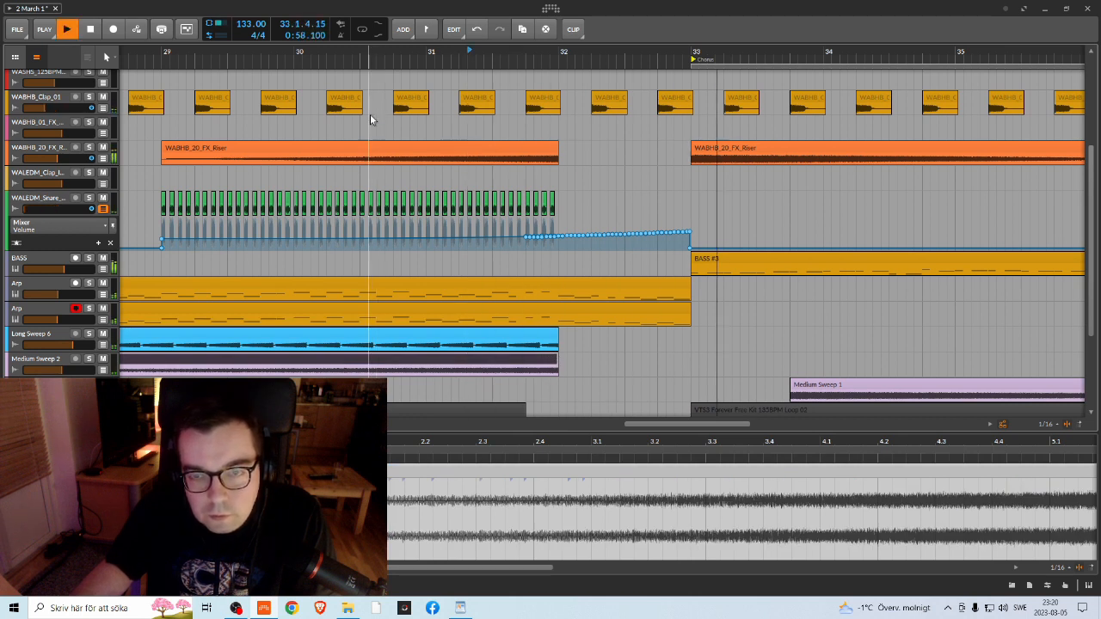
{"action": "key", "text": "space"}
{"action": "key", "text": "space"}
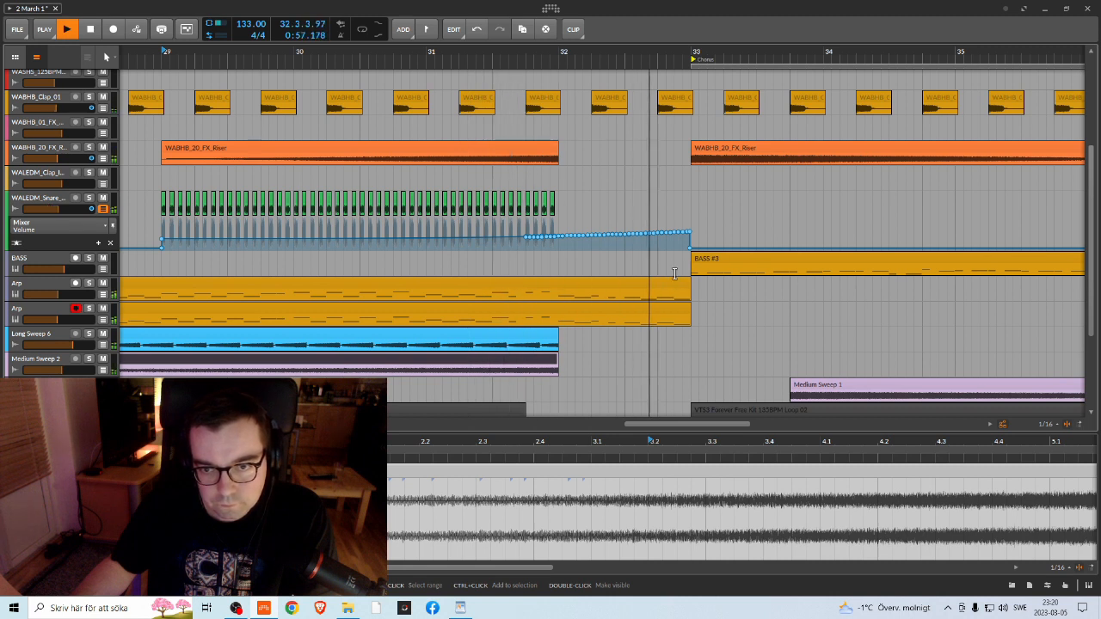
{"action": "key", "text": "space"}
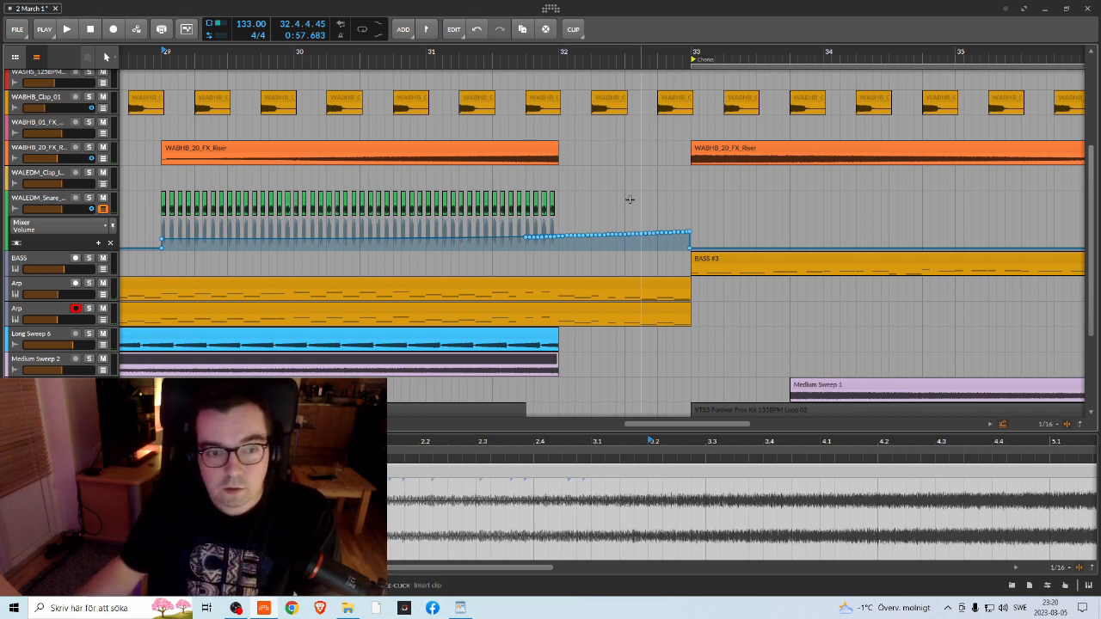
Step: Extend the last VTS3 Forever Free Kit 135BPM Loop 02 clip before the chorus to end at bar 32 and start playback from bar 29
{"action": "left_click_drag", "start_coordinate": [607, 64], "coordinate": [568, 172]}
{"action": "scroll", "coordinate": [567, 180], "scroll_direction": "down", "scroll_amount": 3}
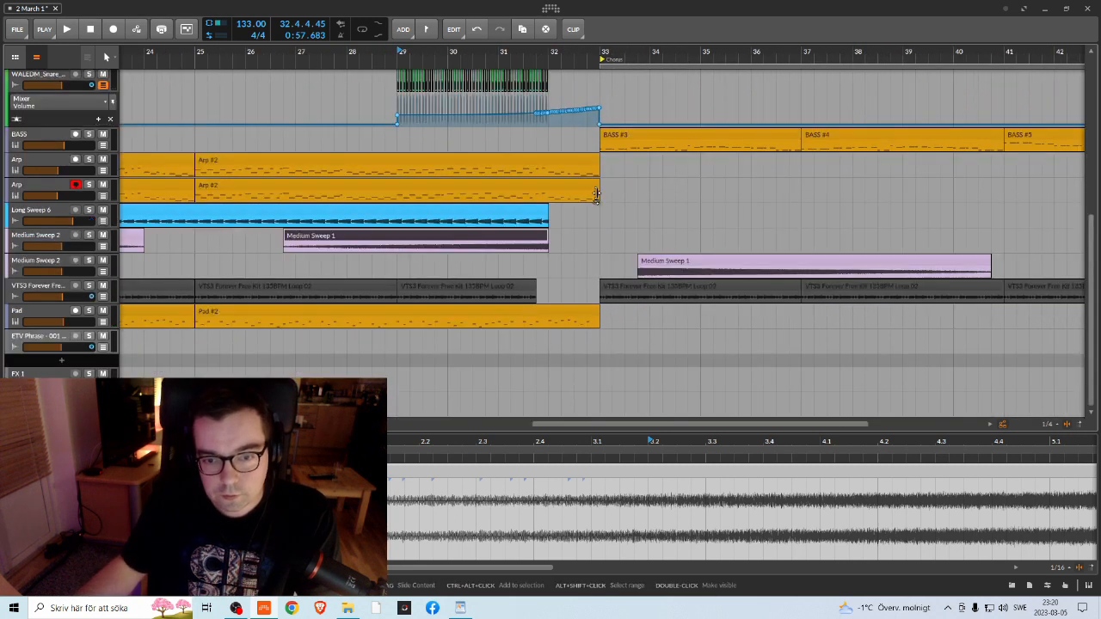
{"action": "left_click_drag", "start_coordinate": [537, 60], "coordinate": [553, 24]}
{"action": "key", "text": "space"}
{"action": "key", "text": "space"}
{"action": "key", "text": "space"}
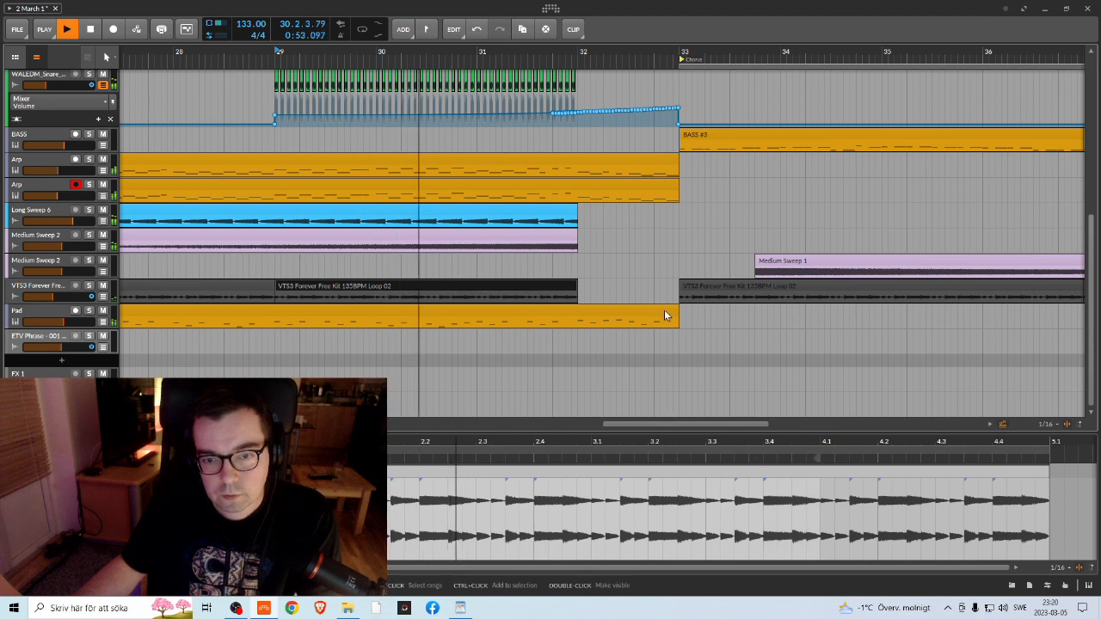
Step: Listen through the transition into the chorus across the tracks and save the project
{"action": "scroll", "coordinate": [637, 336], "scroll_direction": "up", "scroll_amount": 4}
{"action": "scroll", "coordinate": [632, 339], "scroll_direction": "up", "scroll_amount": 1}
{"action": "scroll", "coordinate": [641, 331], "scroll_direction": "down", "scroll_amount": 2}
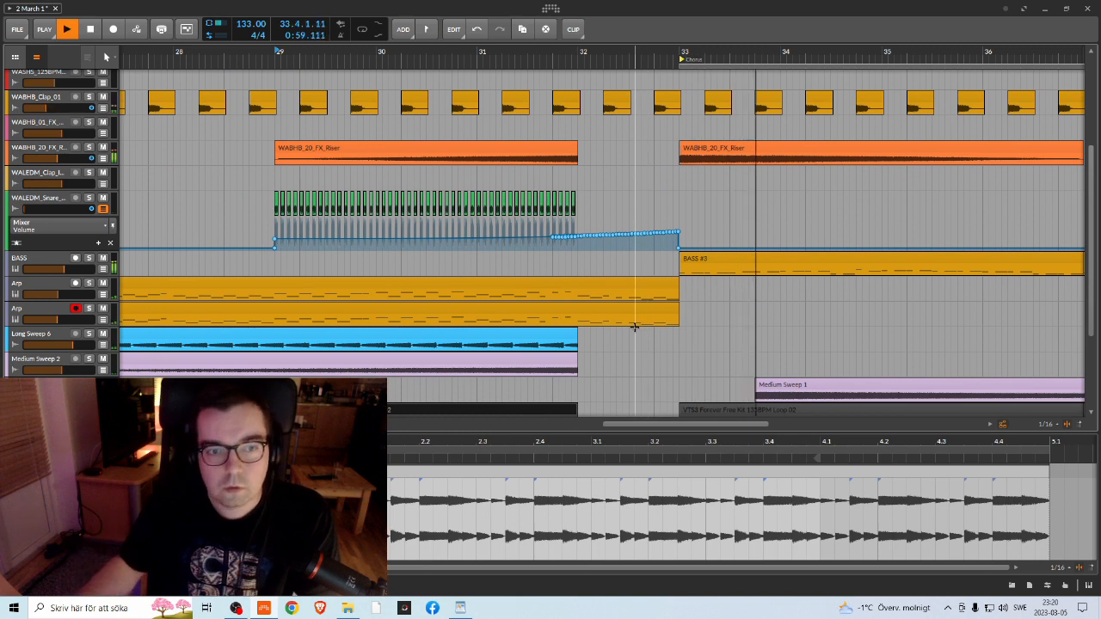
{"action": "scroll", "coordinate": [647, 332], "scroll_direction": "down", "scroll_amount": 5}
{"action": "scroll", "coordinate": [649, 327], "scroll_direction": "up", "scroll_amount": 4}
{"action": "scroll", "coordinate": [372, 201], "scroll_direction": "down", "scroll_amount": 2}
{"action": "key", "text": "space"}
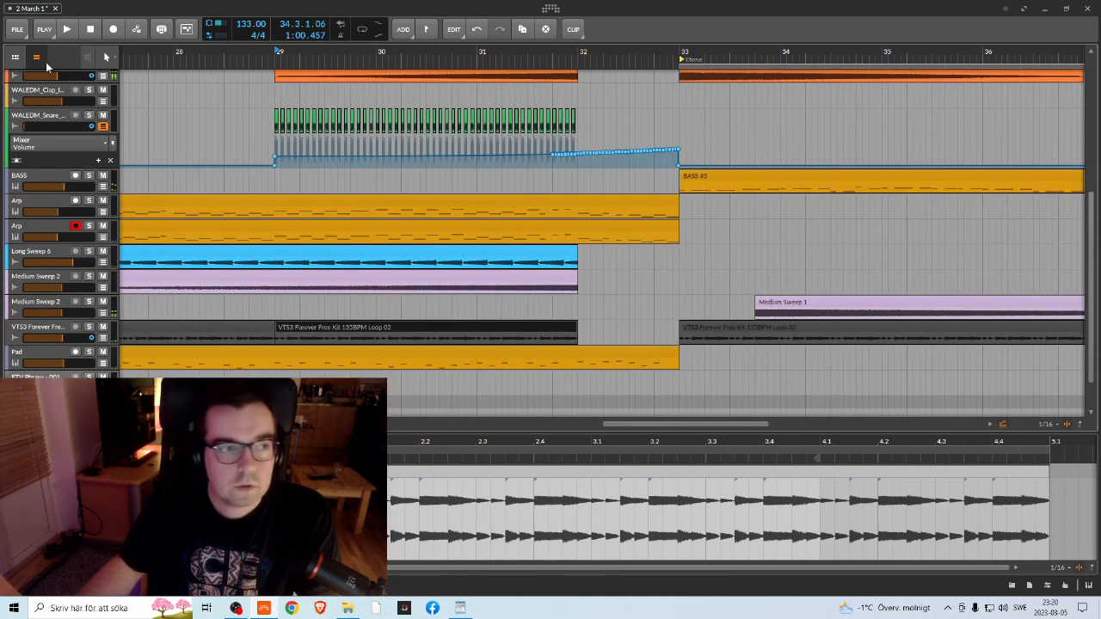
{"action": "left_click", "coordinate": [12, 29]}
{"action": "left_click", "coordinate": [35, 86]}
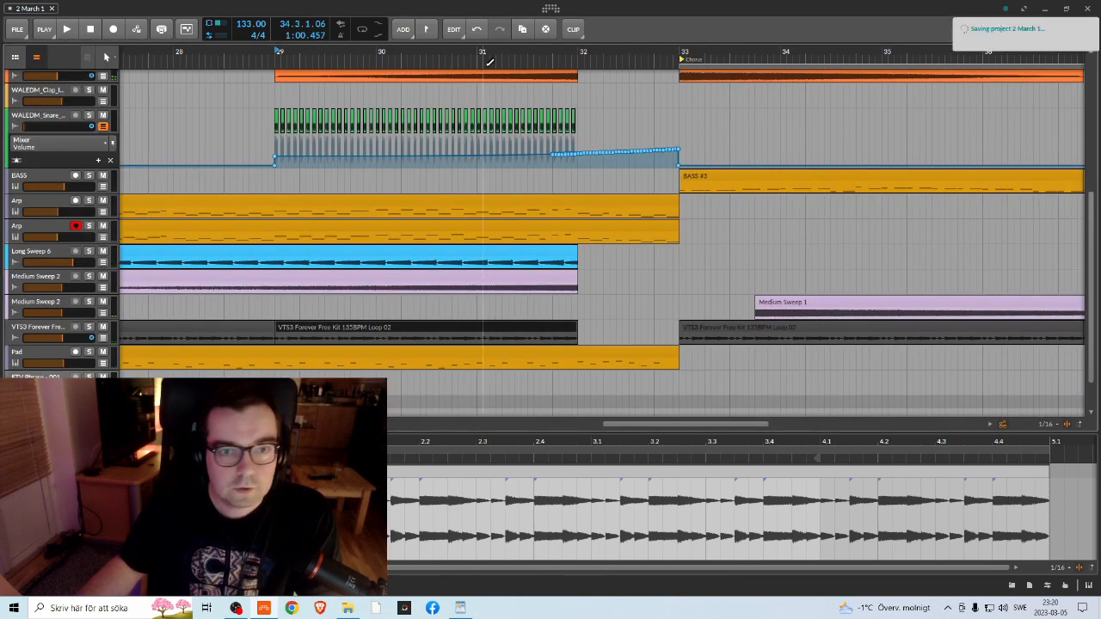
Step: Examine the whole arrangement across all tracks, from the start section to the end of the chorus
{"action": "scroll", "coordinate": [481, 57], "scroll_direction": "down", "scroll_amount": 3}
{"action": "left_click_drag", "start_coordinate": [478, 53], "coordinate": [476, 129]}
{"action": "scroll", "coordinate": [476, 191], "scroll_direction": "up", "scroll_amount": 6}
{"action": "scroll", "coordinate": [507, 176], "scroll_direction": "down", "scroll_amount": 7}
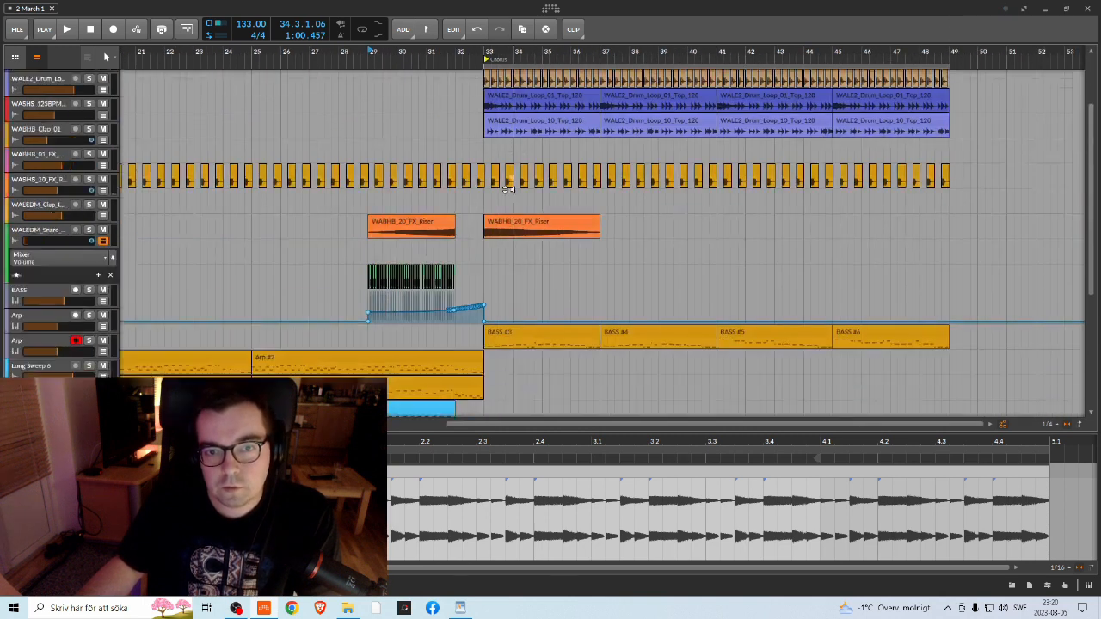
{"action": "left_click_drag", "start_coordinate": [456, 56], "coordinate": [430, 129]}
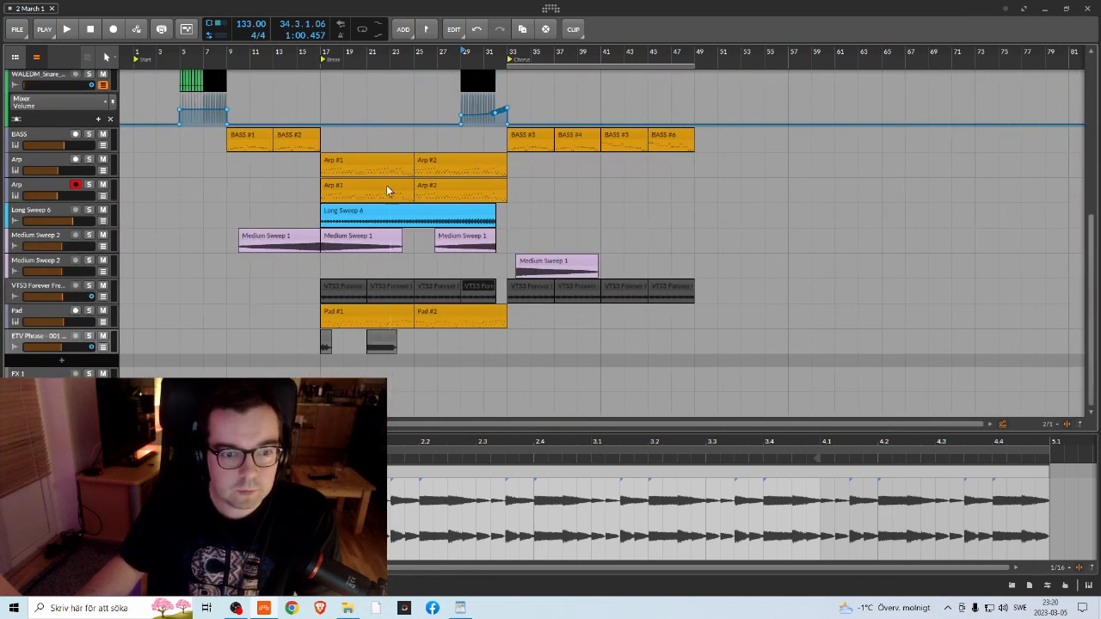
{"action": "scroll", "coordinate": [413, 168], "scroll_direction": "up", "scroll_amount": 6}
{"action": "scroll", "coordinate": [464, 164], "scroll_direction": "down", "scroll_amount": 5}
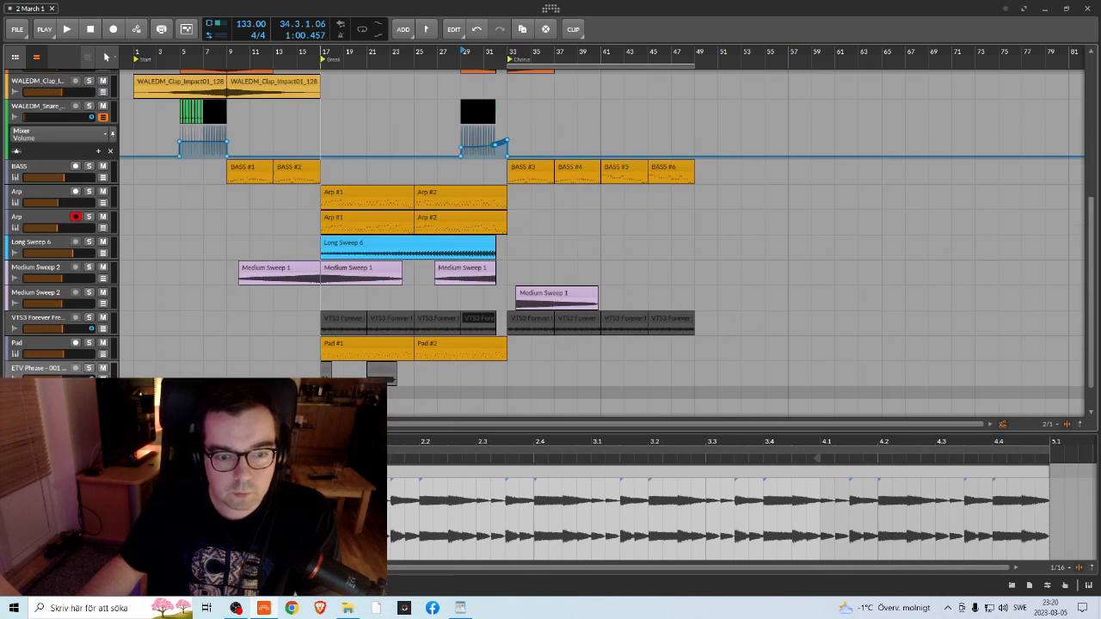
{"action": "scroll", "coordinate": [545, 350], "scroll_direction": "up", "scroll_amount": 6}
{"action": "scroll", "coordinate": [550, 340], "scroll_direction": "down", "scroll_amount": 6}
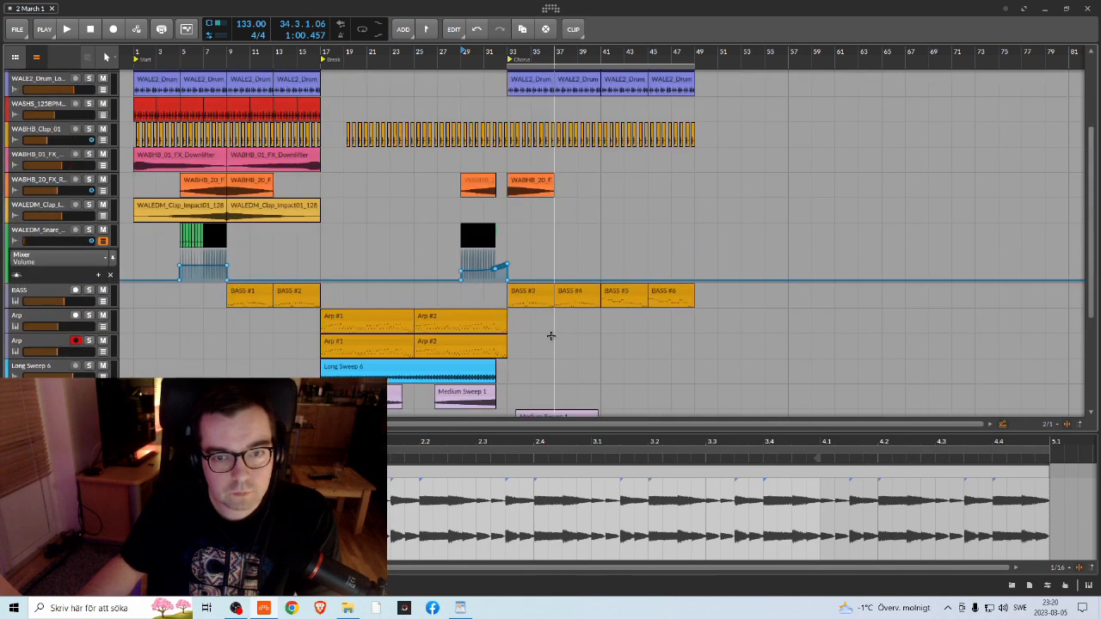
{"action": "scroll", "coordinate": [574, 344], "scroll_direction": "up", "scroll_amount": 6}
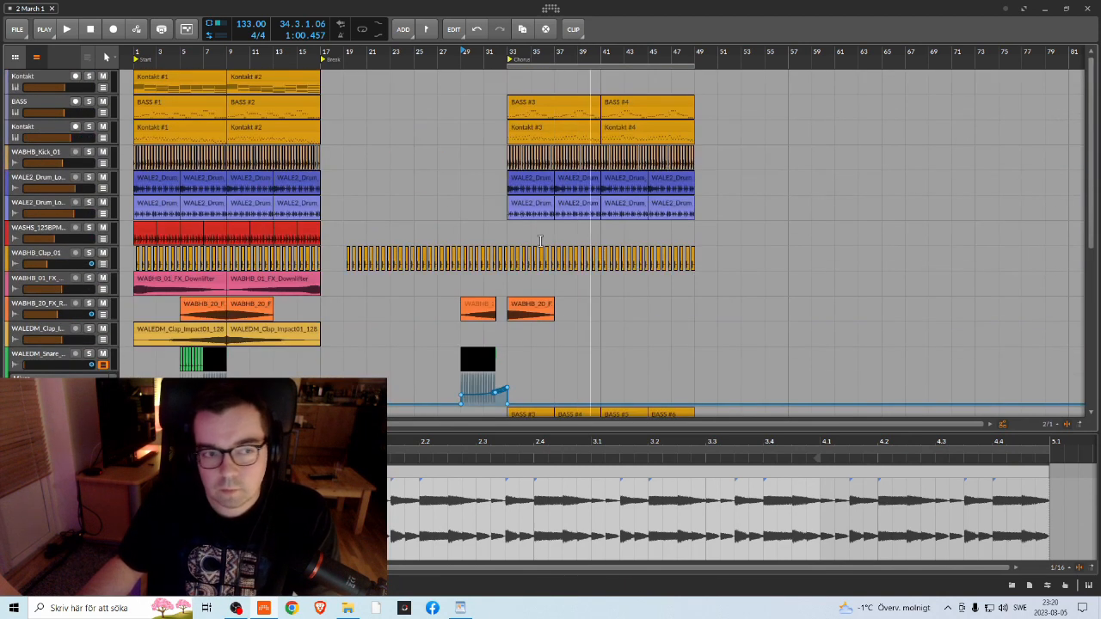
{"action": "scroll", "coordinate": [508, 267], "scroll_direction": "down", "scroll_amount": 6}
{"action": "scroll", "coordinate": [534, 258], "scroll_direction": "up", "scroll_amount": 4}
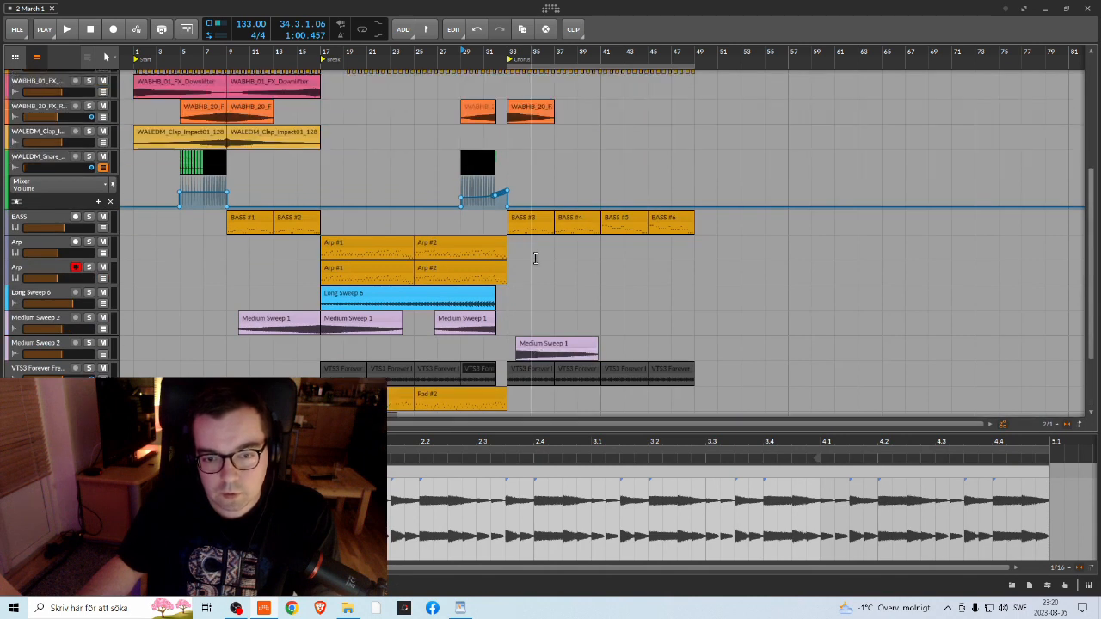
{"action": "scroll", "coordinate": [534, 253], "scroll_direction": "up", "scroll_amount": 3}
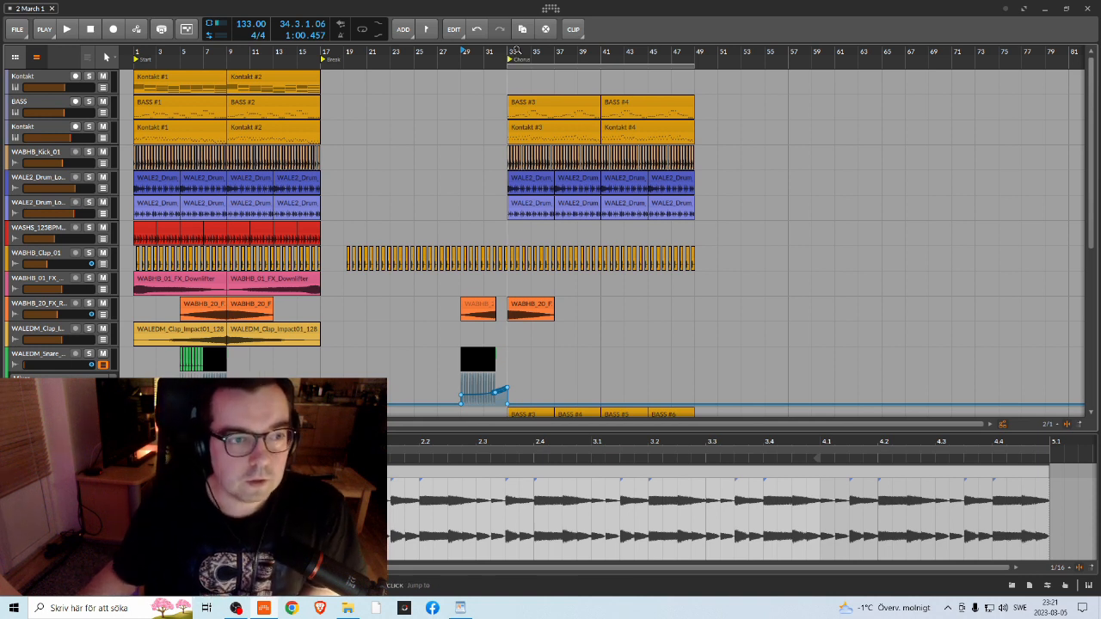
{"action": "scroll", "coordinate": [556, 230], "scroll_direction": "down", "scroll_amount": 5}
{"action": "scroll", "coordinate": [555, 230], "scroll_direction": "up", "scroll_amount": 2}
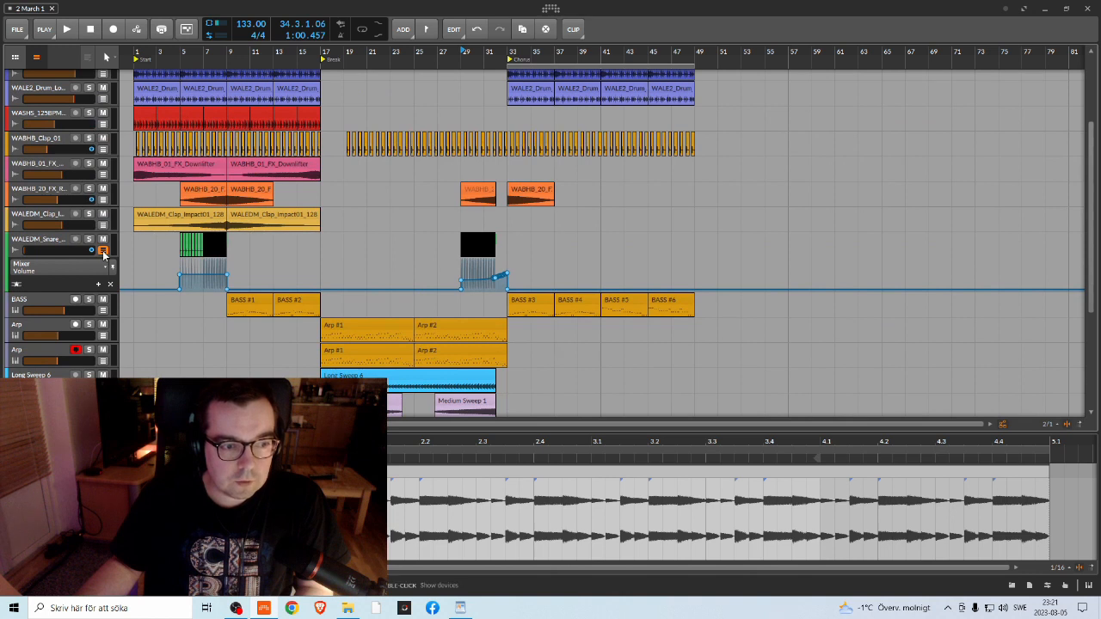
Step: Hide the volume automation lane of the WALEDM_Snare track and save the project
{"action": "left_click", "coordinate": [104, 251]}
{"action": "scroll", "coordinate": [519, 261], "scroll_direction": "up", "scroll_amount": 3}
{"action": "scroll", "coordinate": [533, 302], "scroll_direction": "down", "scroll_amount": 1}
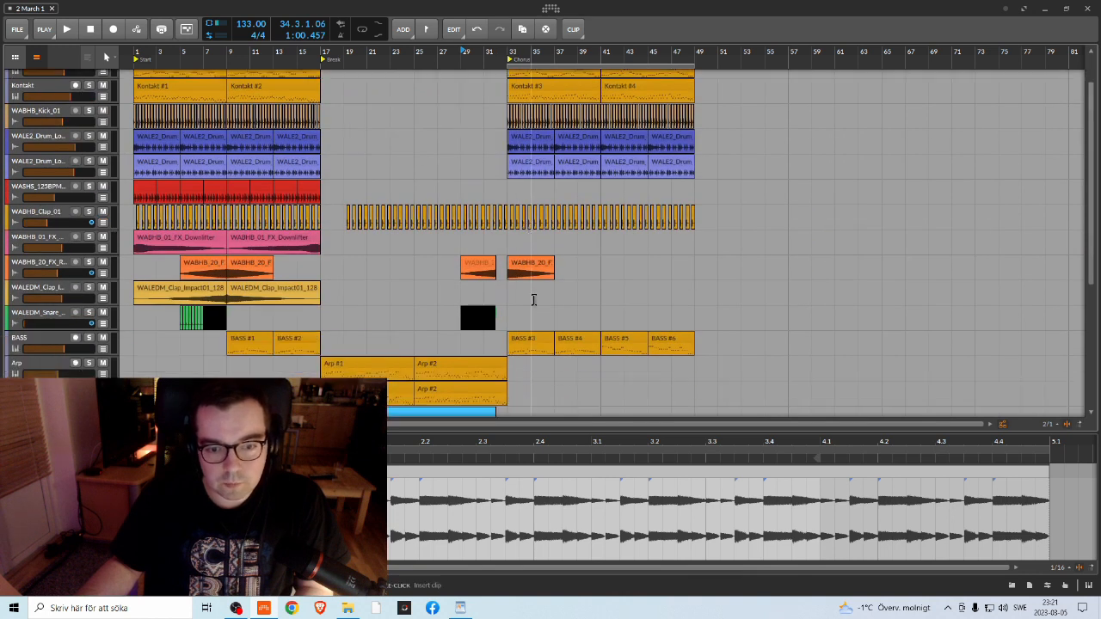
{"action": "scroll", "coordinate": [501, 221], "scroll_direction": "down", "scroll_amount": 5}
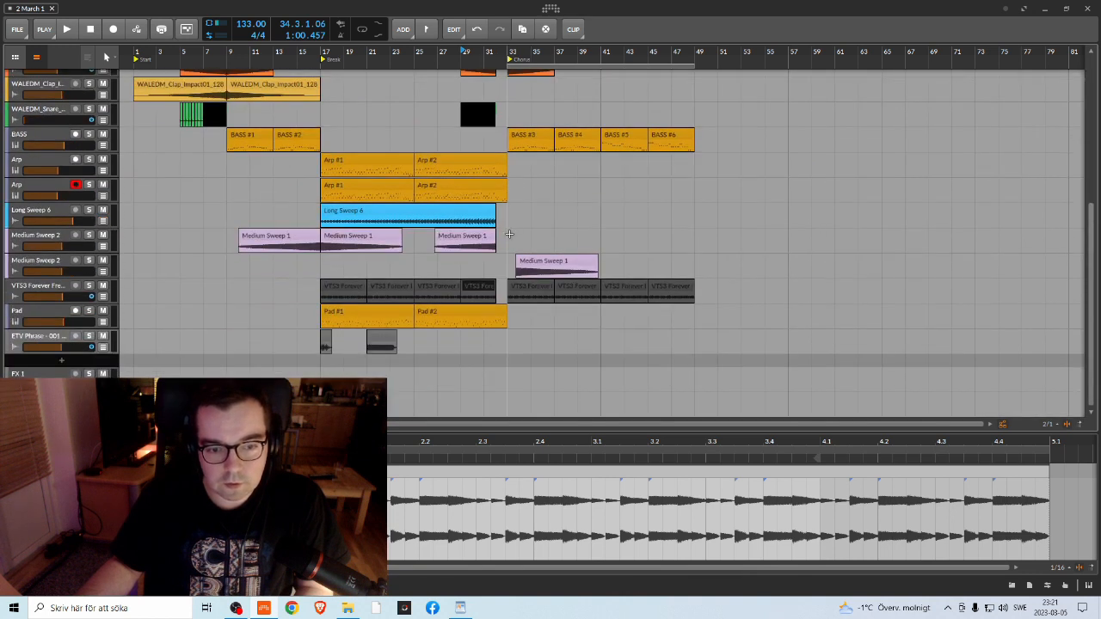
{"action": "scroll", "coordinate": [510, 234], "scroll_direction": "up", "scroll_amount": 2}
{"action": "scroll", "coordinate": [473, 336], "scroll_direction": "down", "scroll_amount": 2}
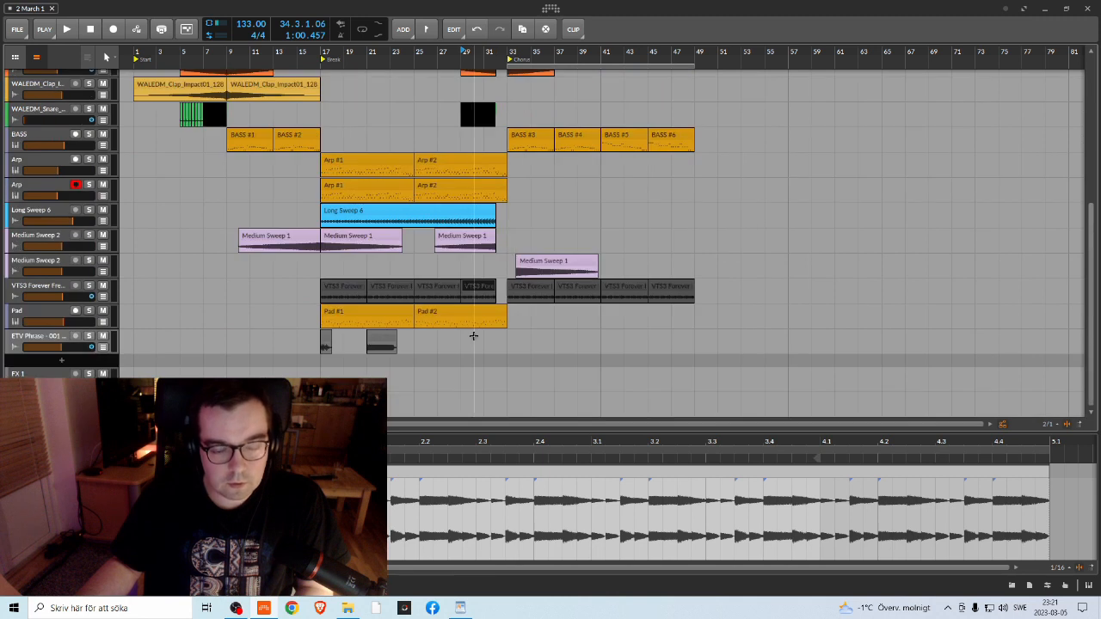
{"action": "left_click", "coordinate": [37, 57]}
{"action": "left_click", "coordinate": [47, 86]}
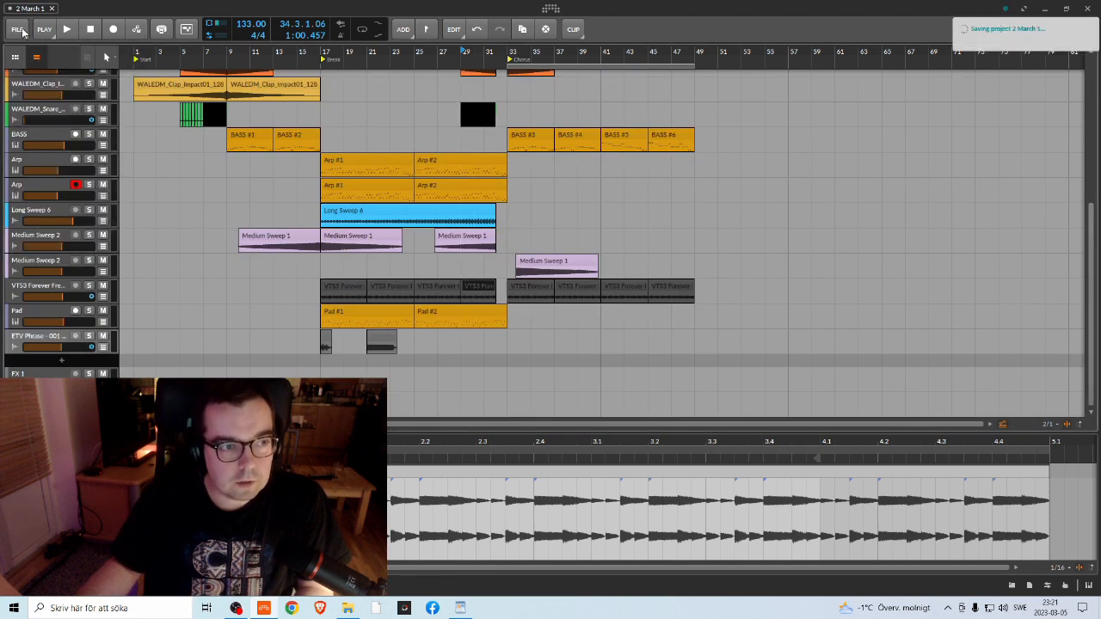
Step: Quit the music program and switch to OBS Studio
{"action": "left_click", "coordinate": [21, 31]}
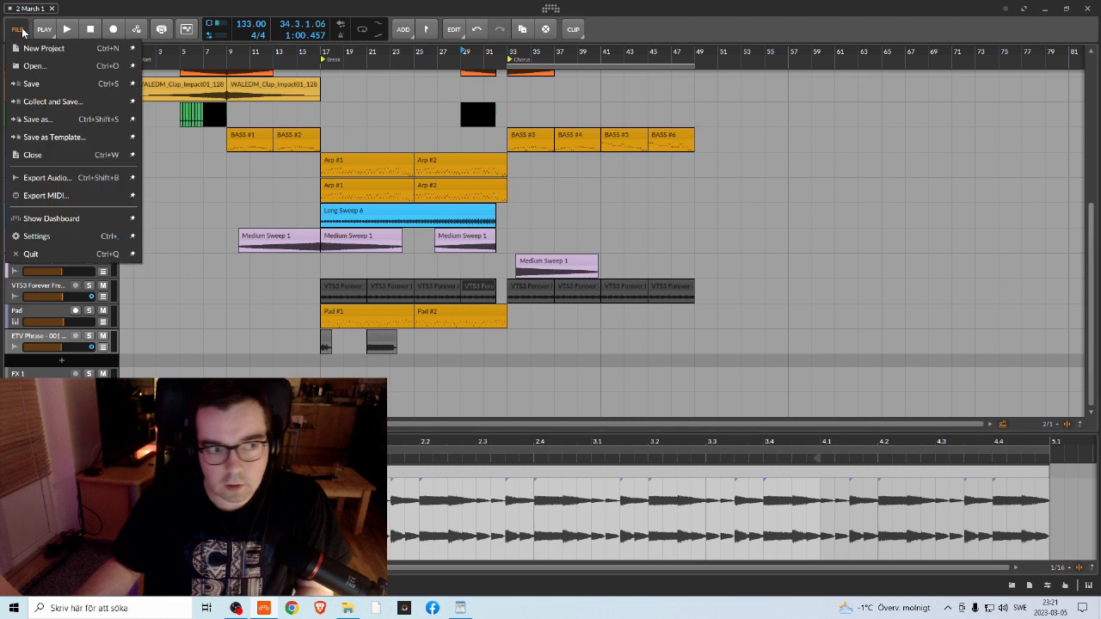
{"action": "left_click", "coordinate": [58, 262]}
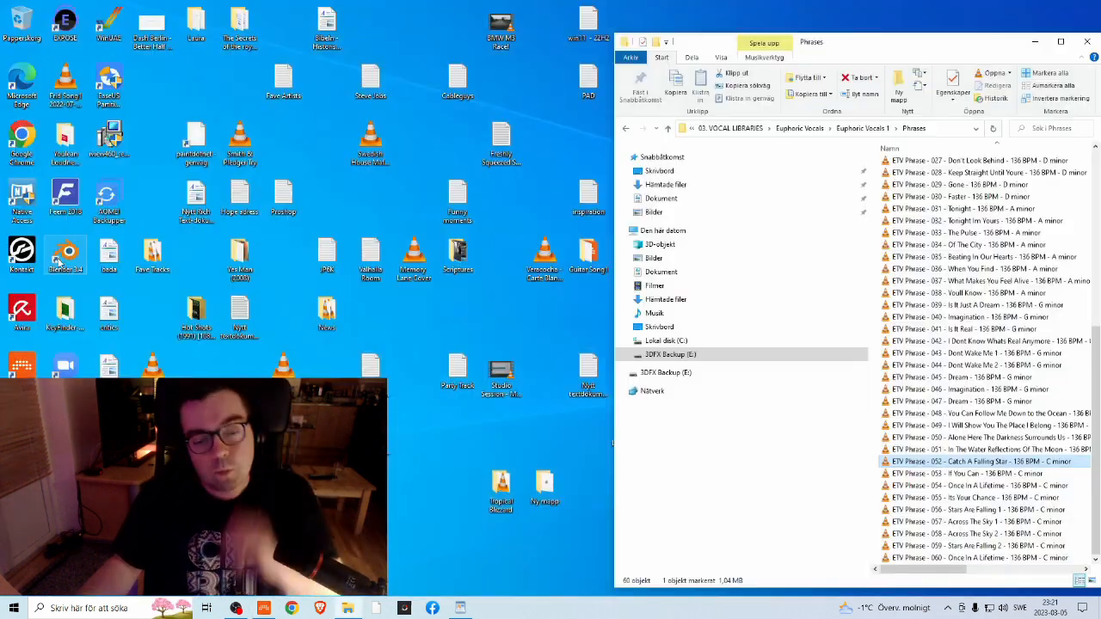
{"action": "left_click", "coordinate": [236, 608]}
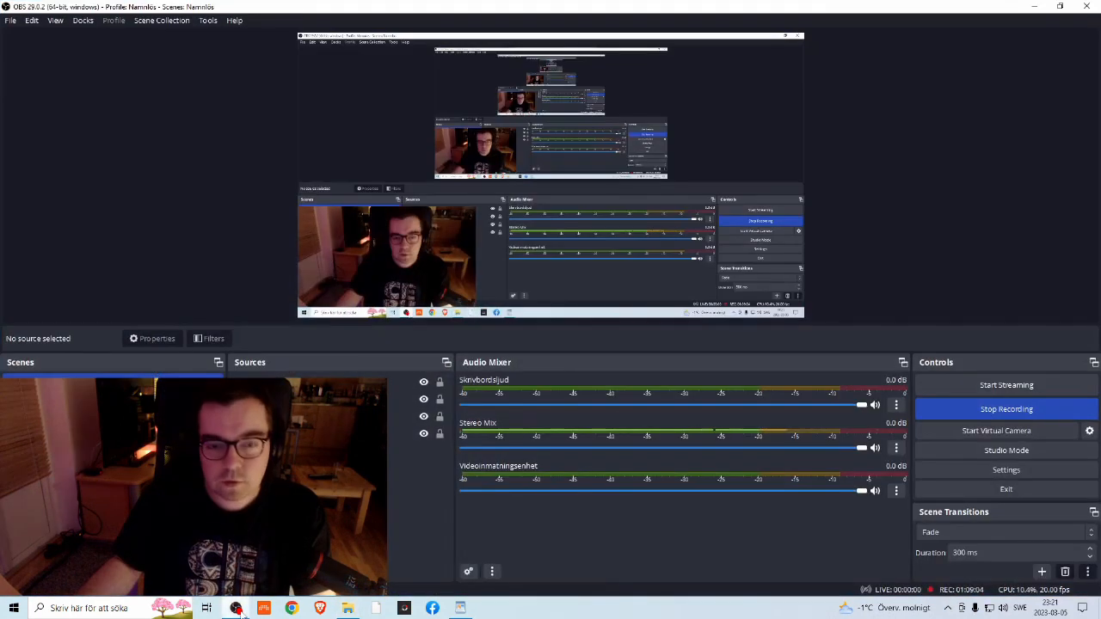